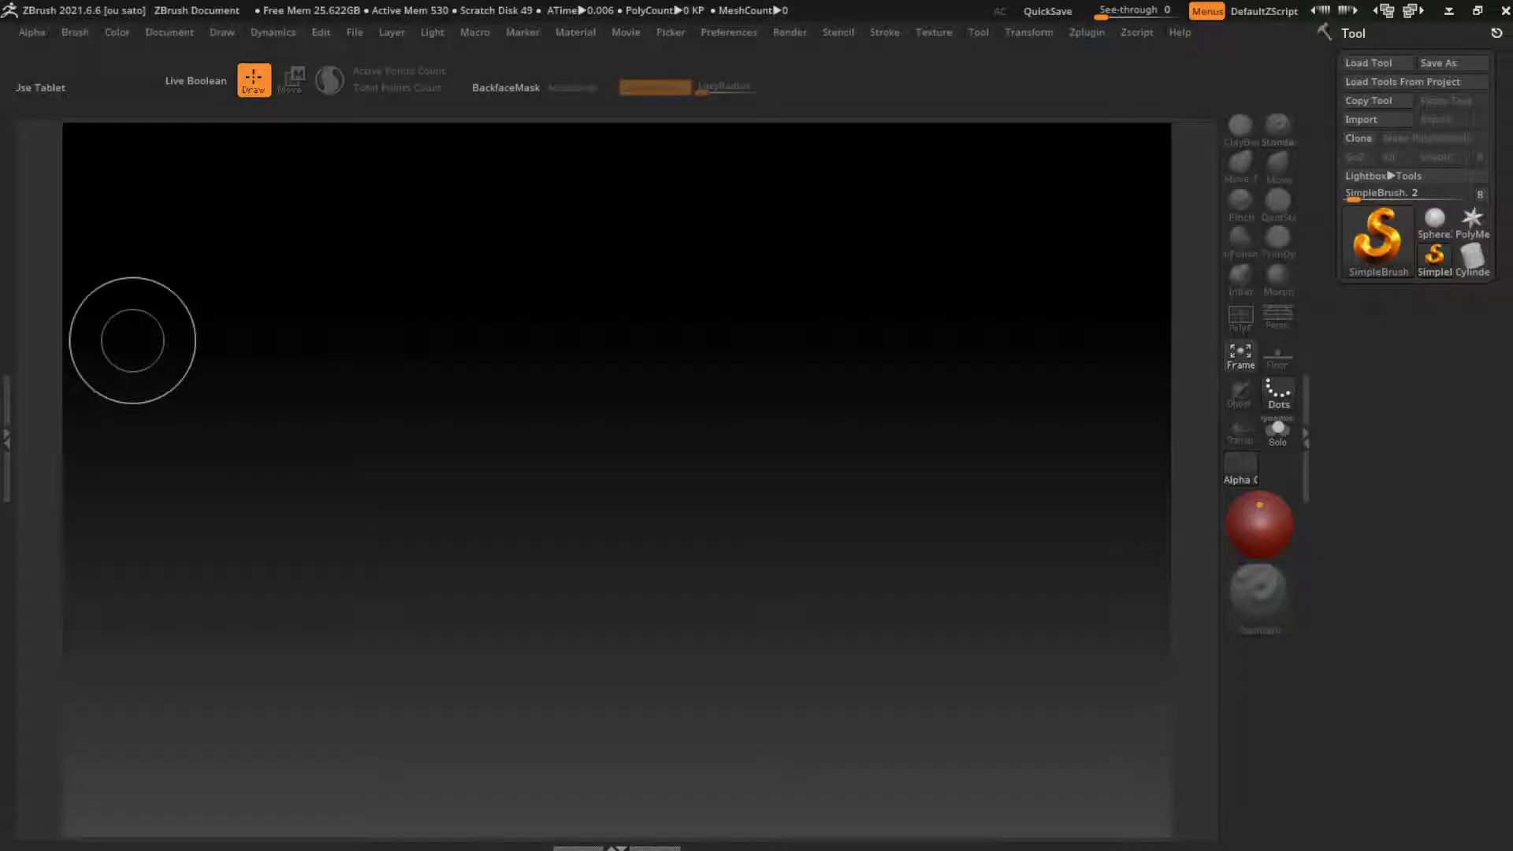
# Load the ZSphere Mannequin project from LightBox's Project mannequin folder
pyautogui.click(729, 32)
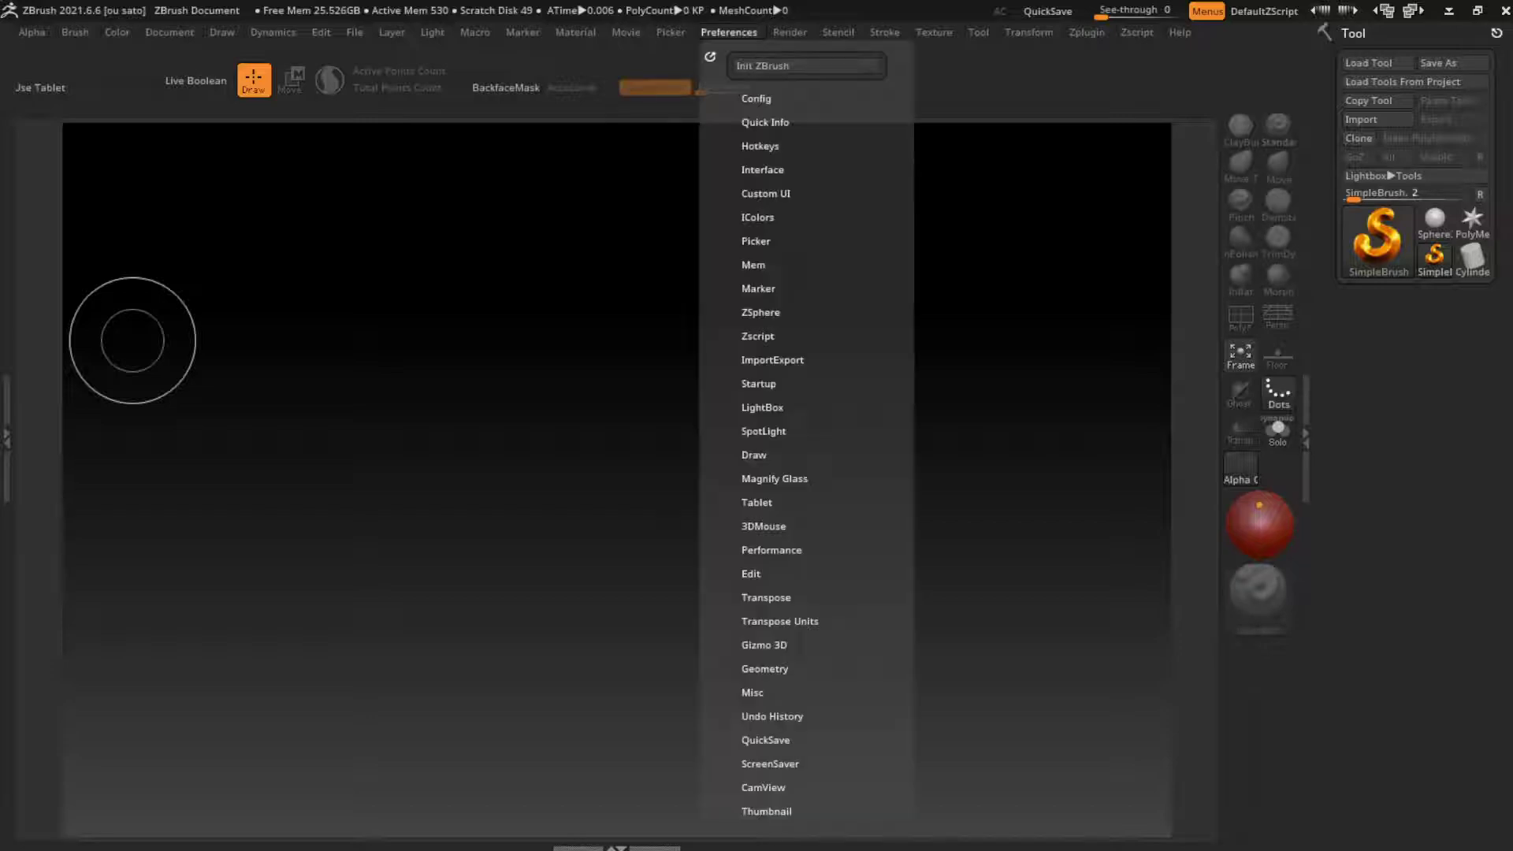
pyautogui.click(762, 407)
pyautogui.click(769, 435)
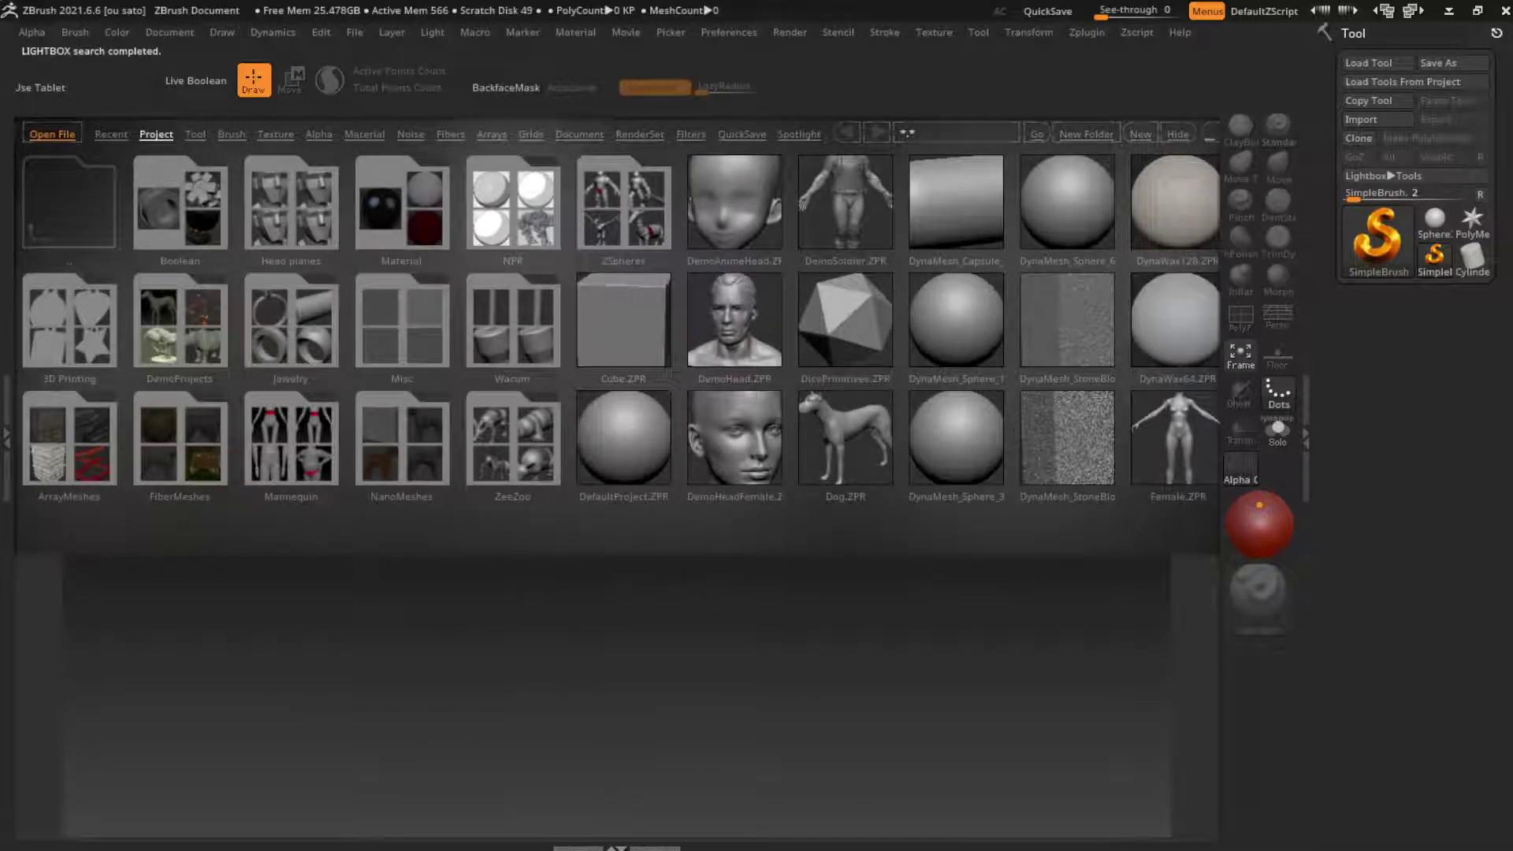
pyautogui.click(291, 437)
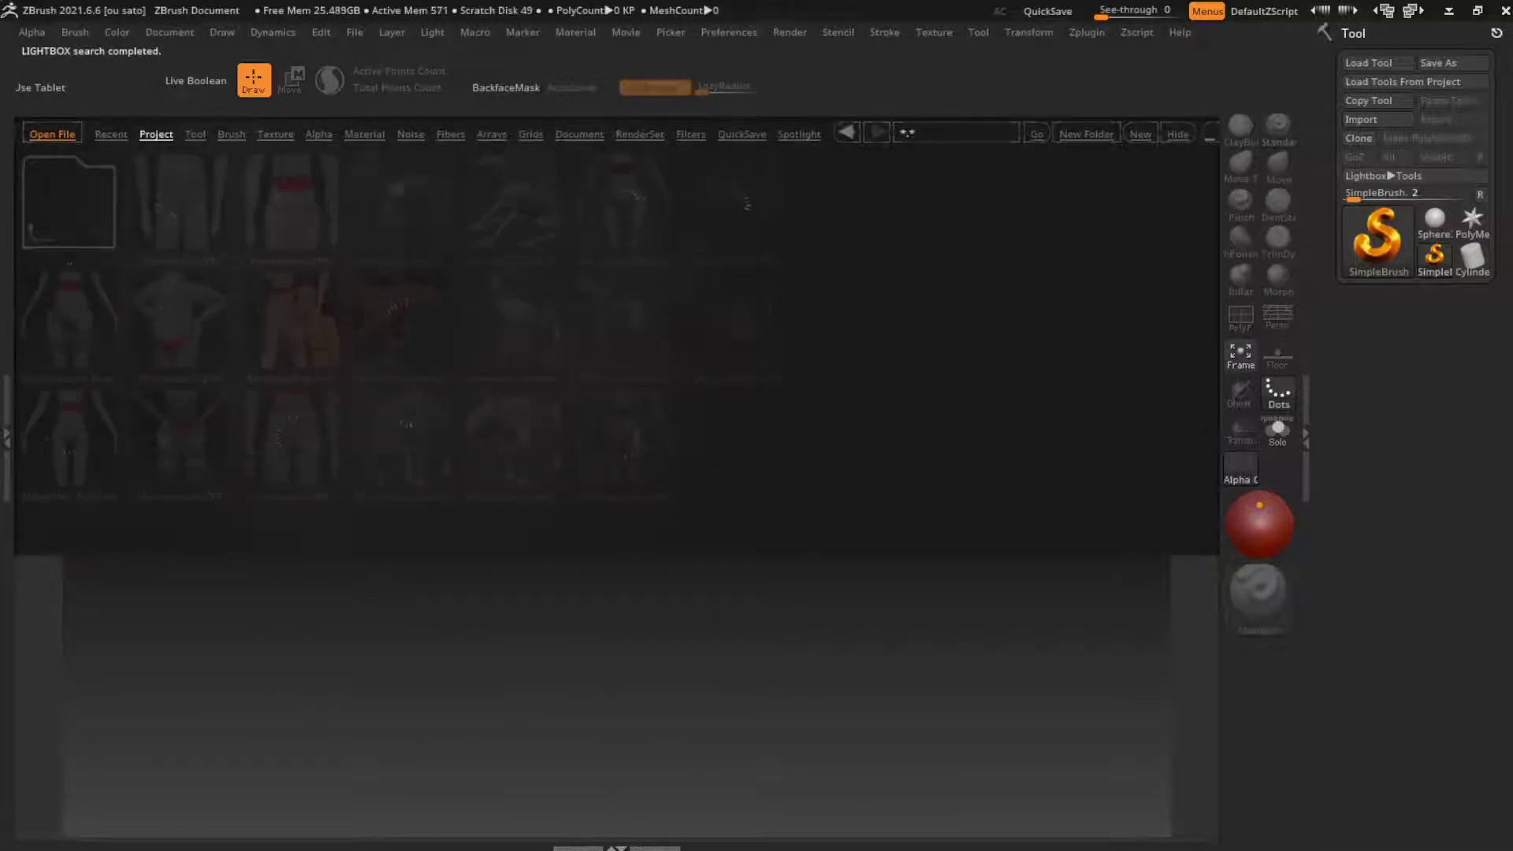
pyautogui.doubleClick(186, 203)
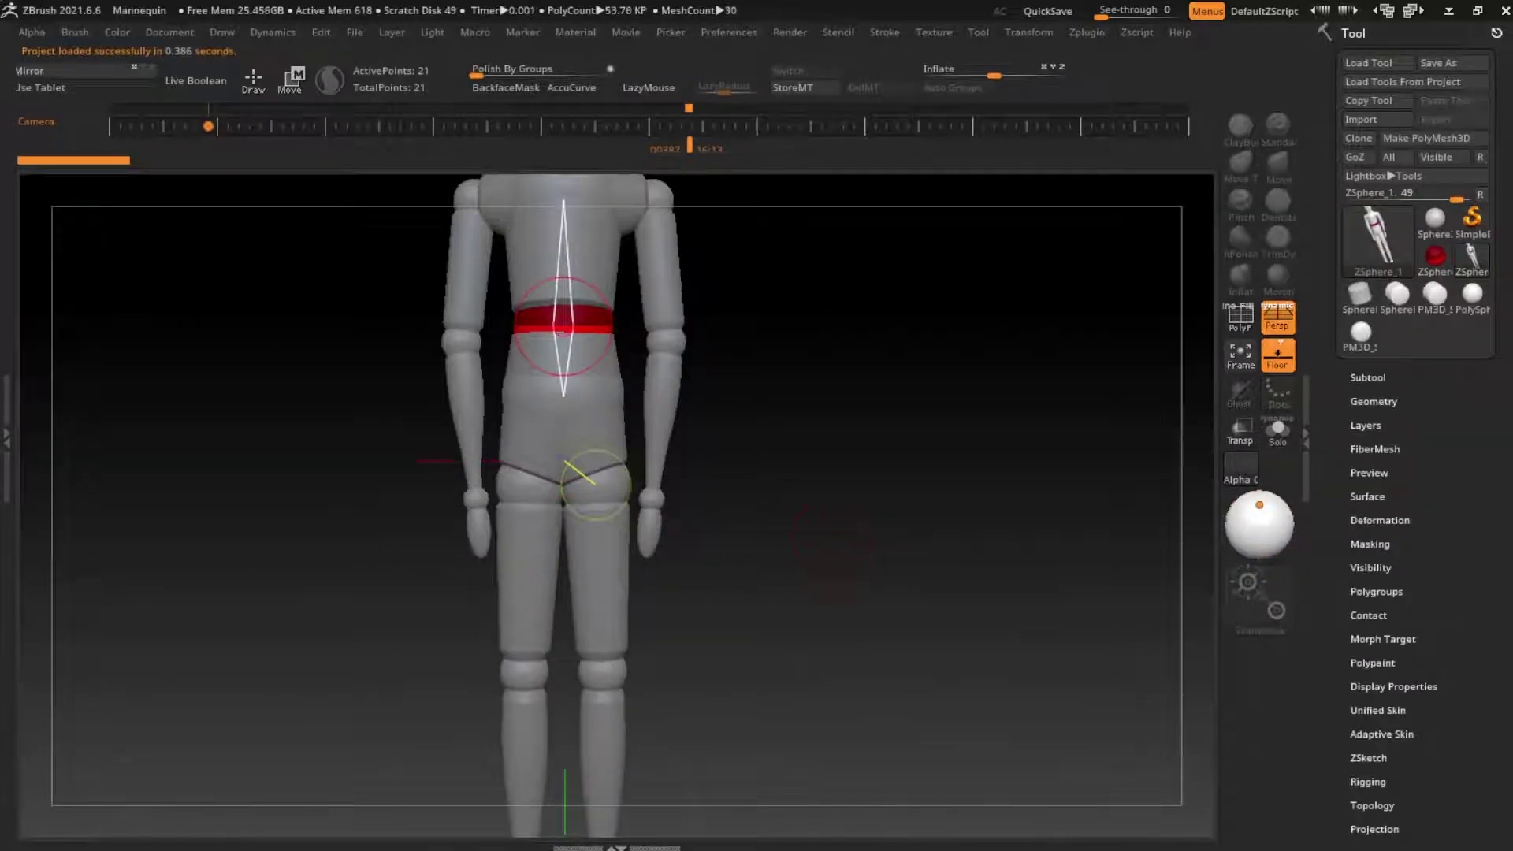
# Hide the Movie timeline track
pyautogui.click(626, 32)
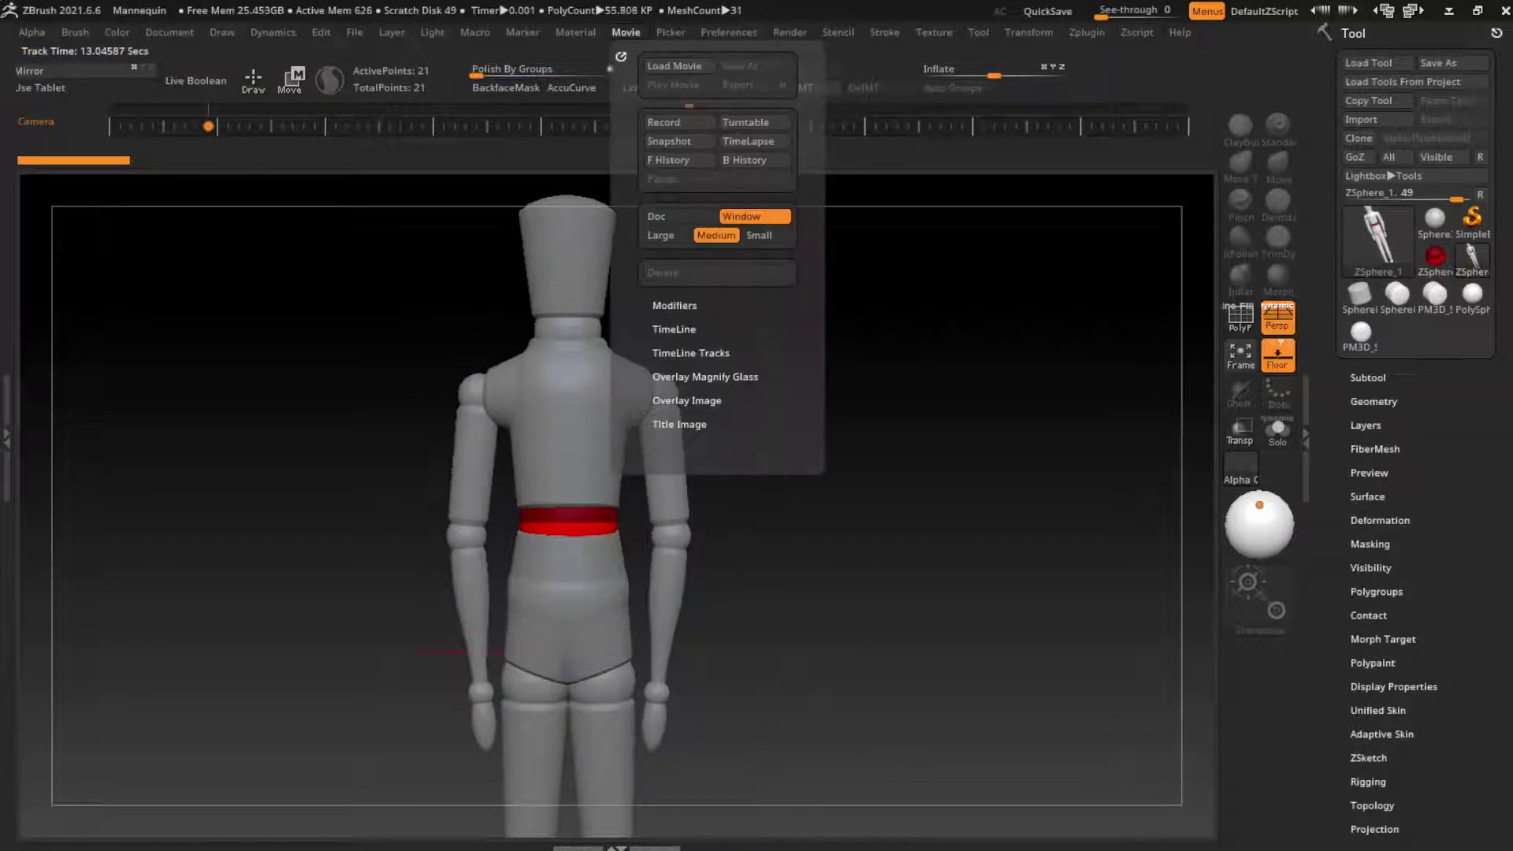
pyautogui.click(674, 329)
pyautogui.click(661, 362)
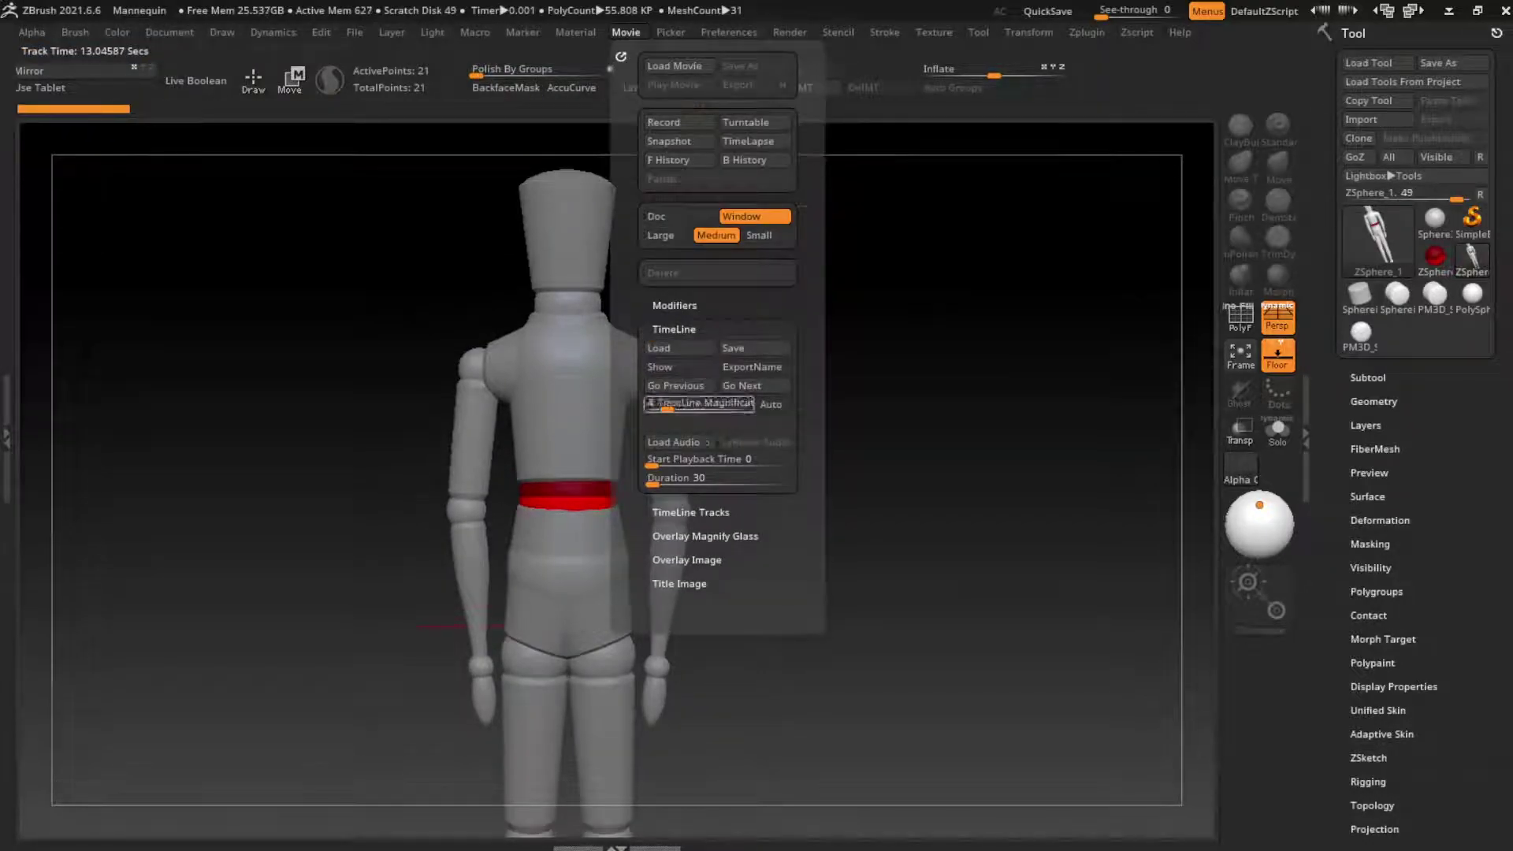
# Set the main paint colour to pure white
pyautogui.press('space')
pyautogui.moveTo(602, 430); pyautogui.dragTo(694, 435)
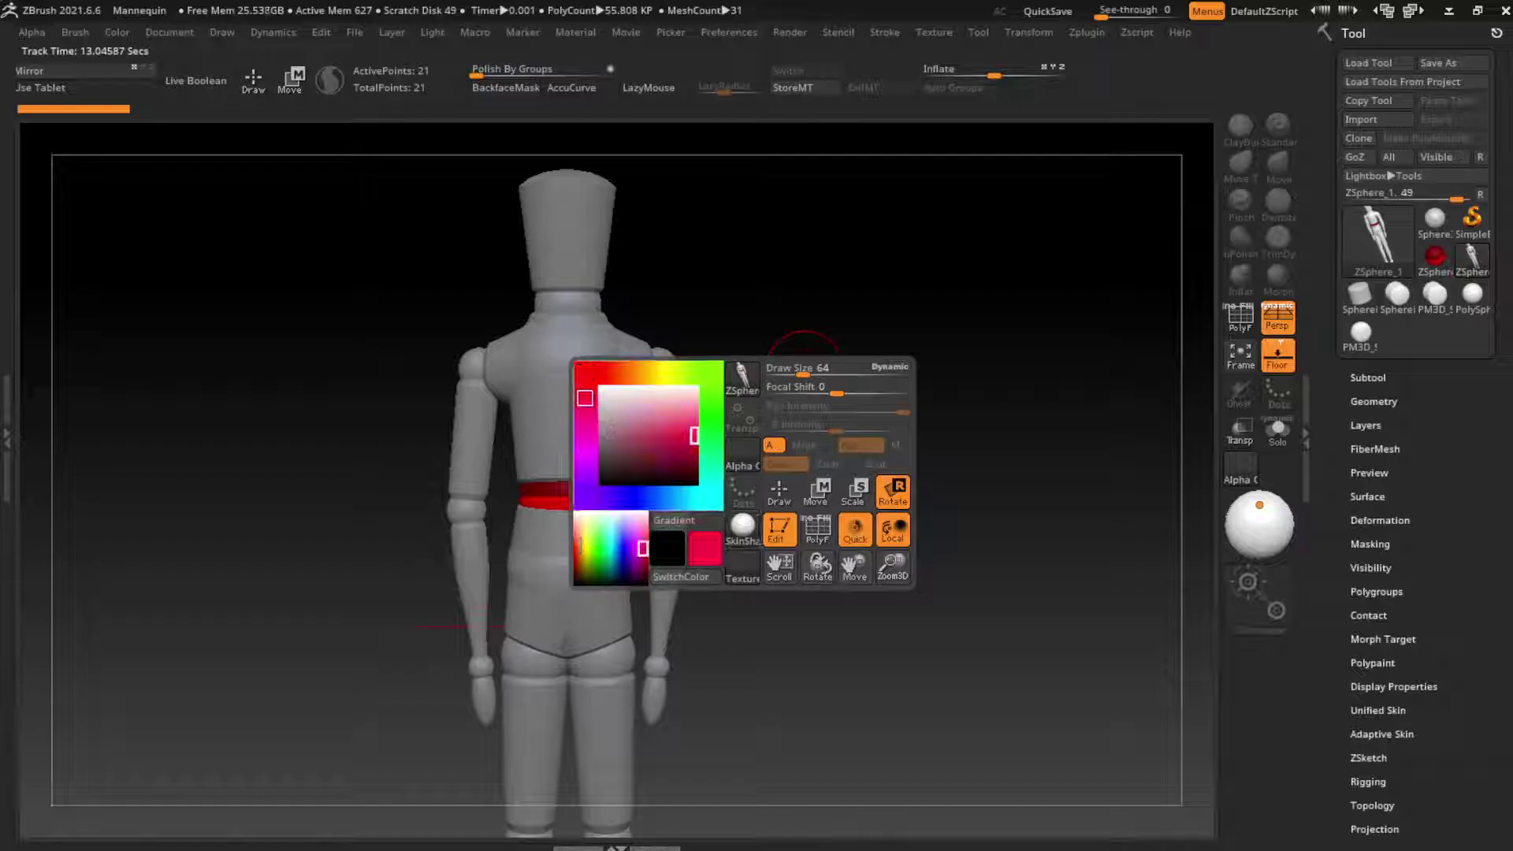
pyautogui.click(602, 390)
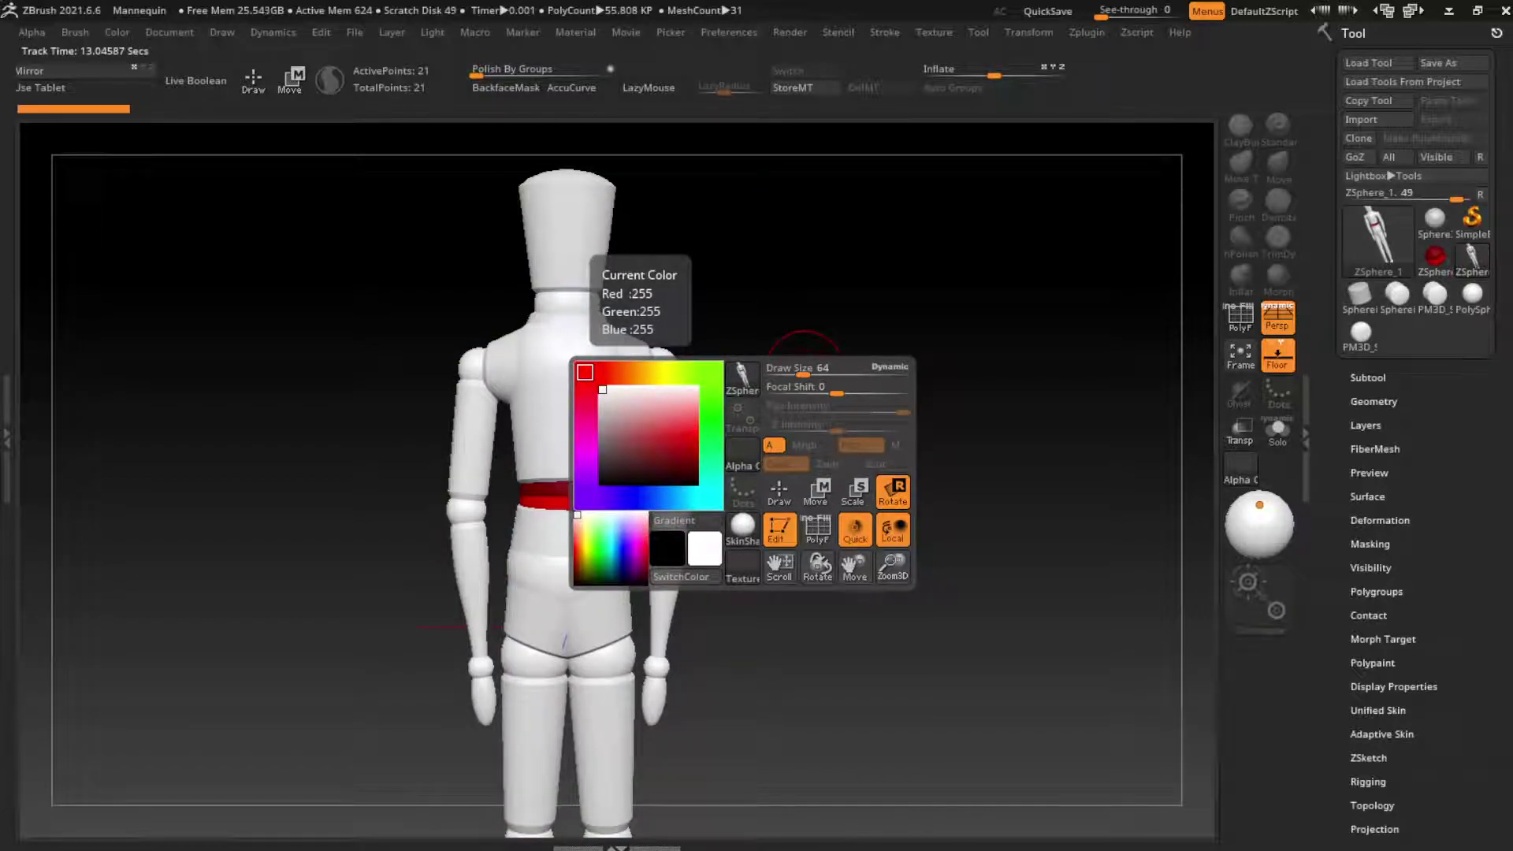
# Apply the Metal standard material to the mannequin
pyautogui.rightClick(737, 530)
pyautogui.click(675, 687)
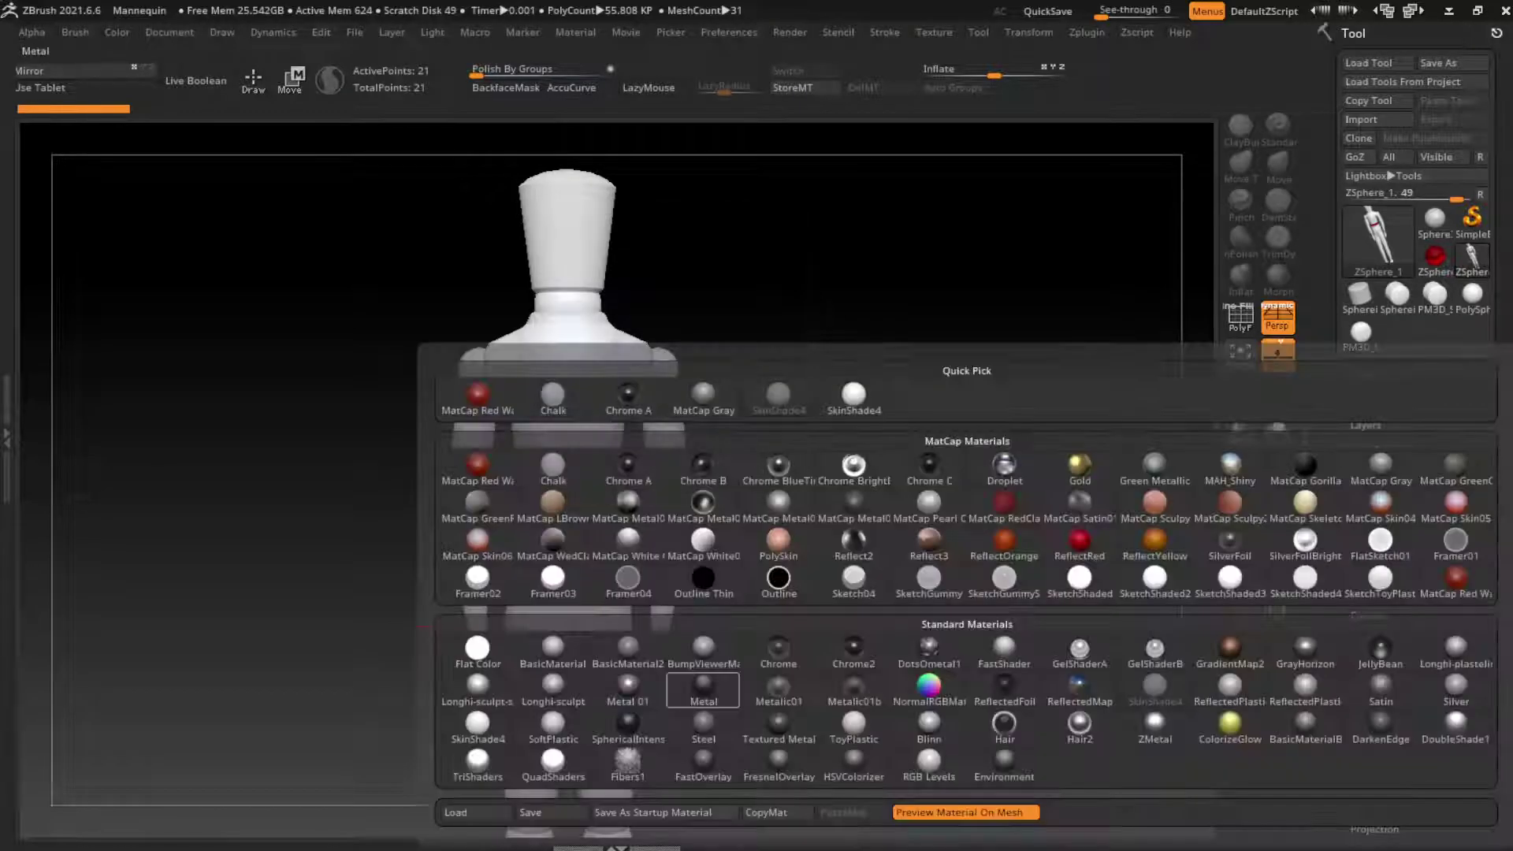
pyautogui.click(478, 683)
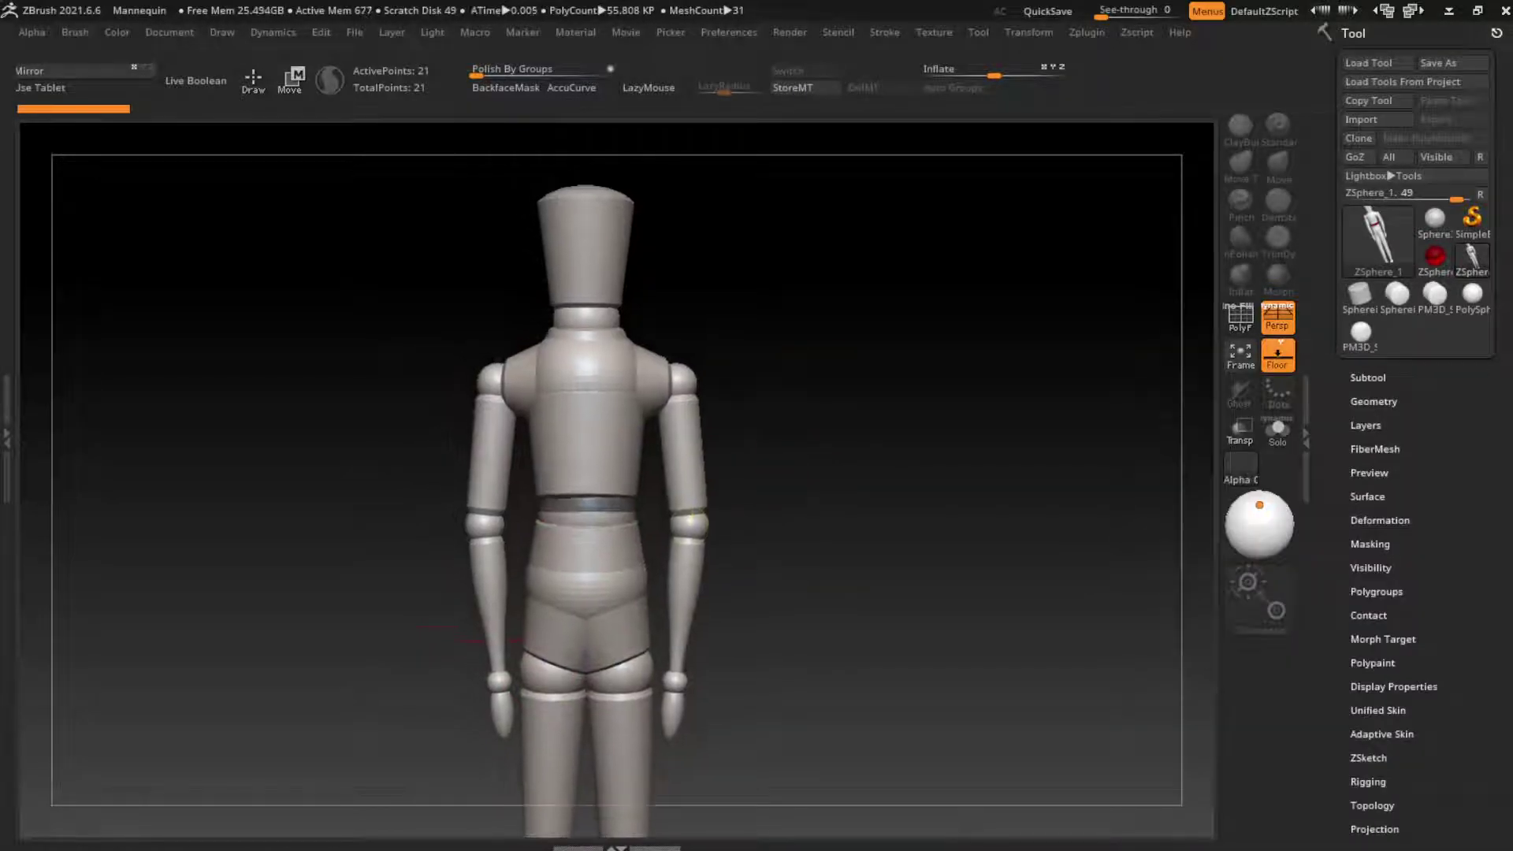
# Raise both arms out to the sides and swing the forearms up, undoing the trial shoulder adjustments
pyautogui.moveTo(841, 520); pyautogui.dragTo(842, 390)
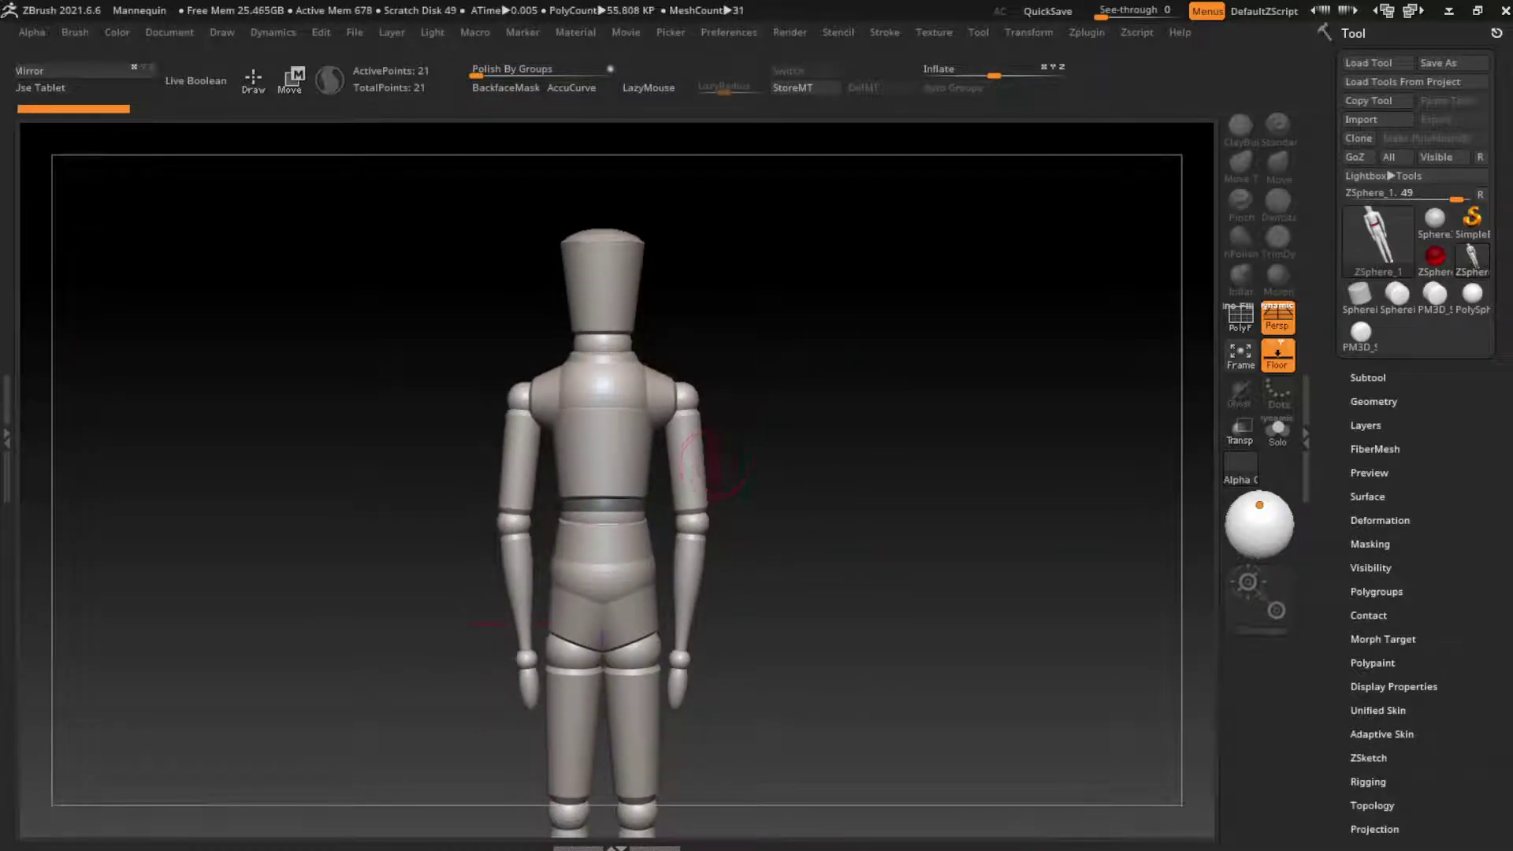
pyautogui.moveTo(693, 520); pyautogui.dragTo(779, 473)
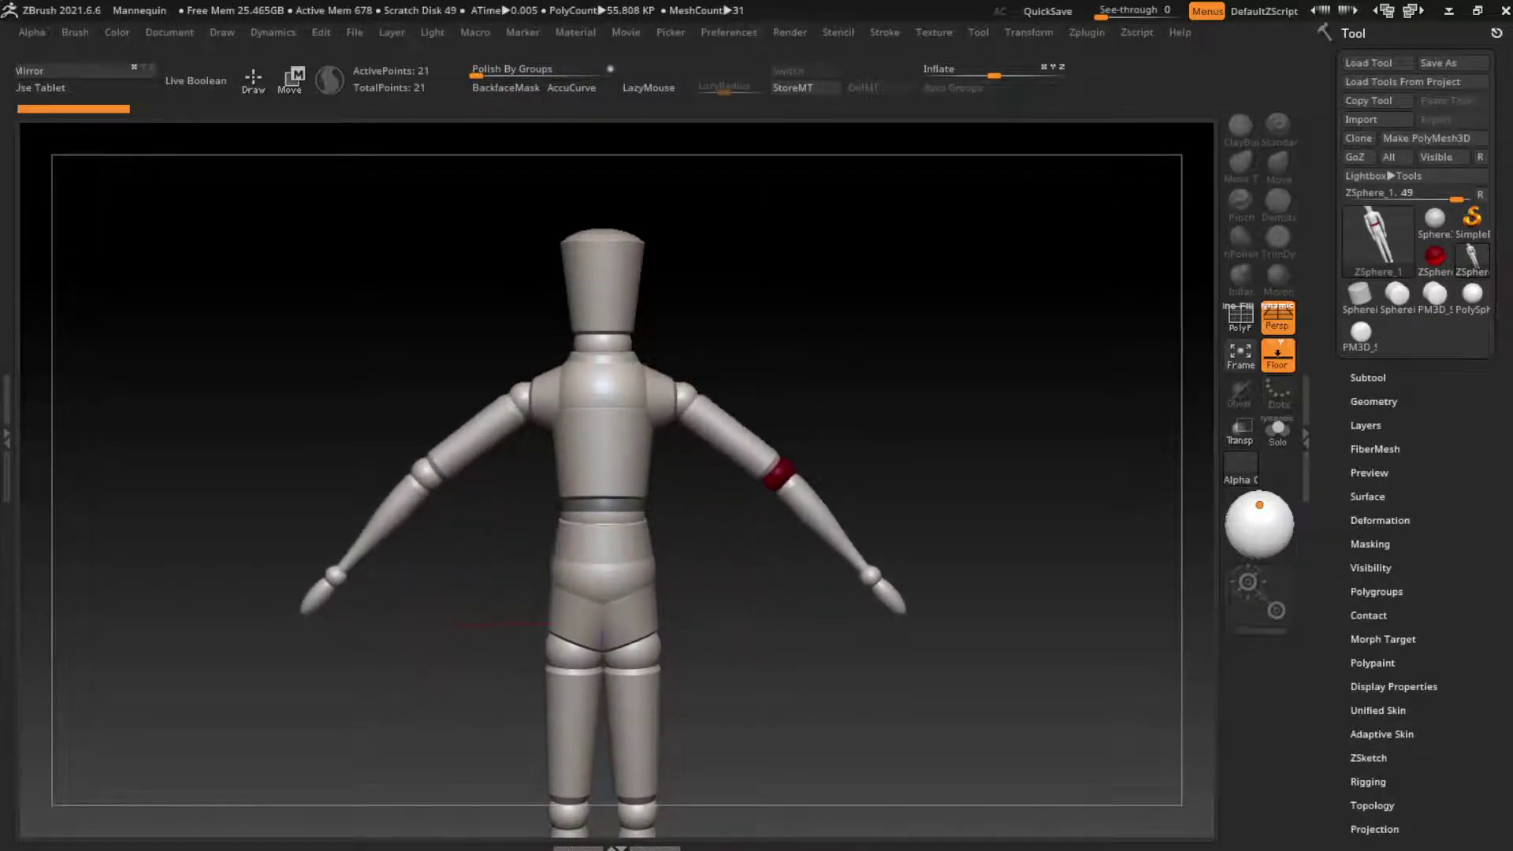
pyautogui.moveTo(876, 571)
pyautogui.mouseDown()
pyautogui.moveTo(814, 341)
pyautogui.moveTo(857, 362)
pyautogui.mouseUp()
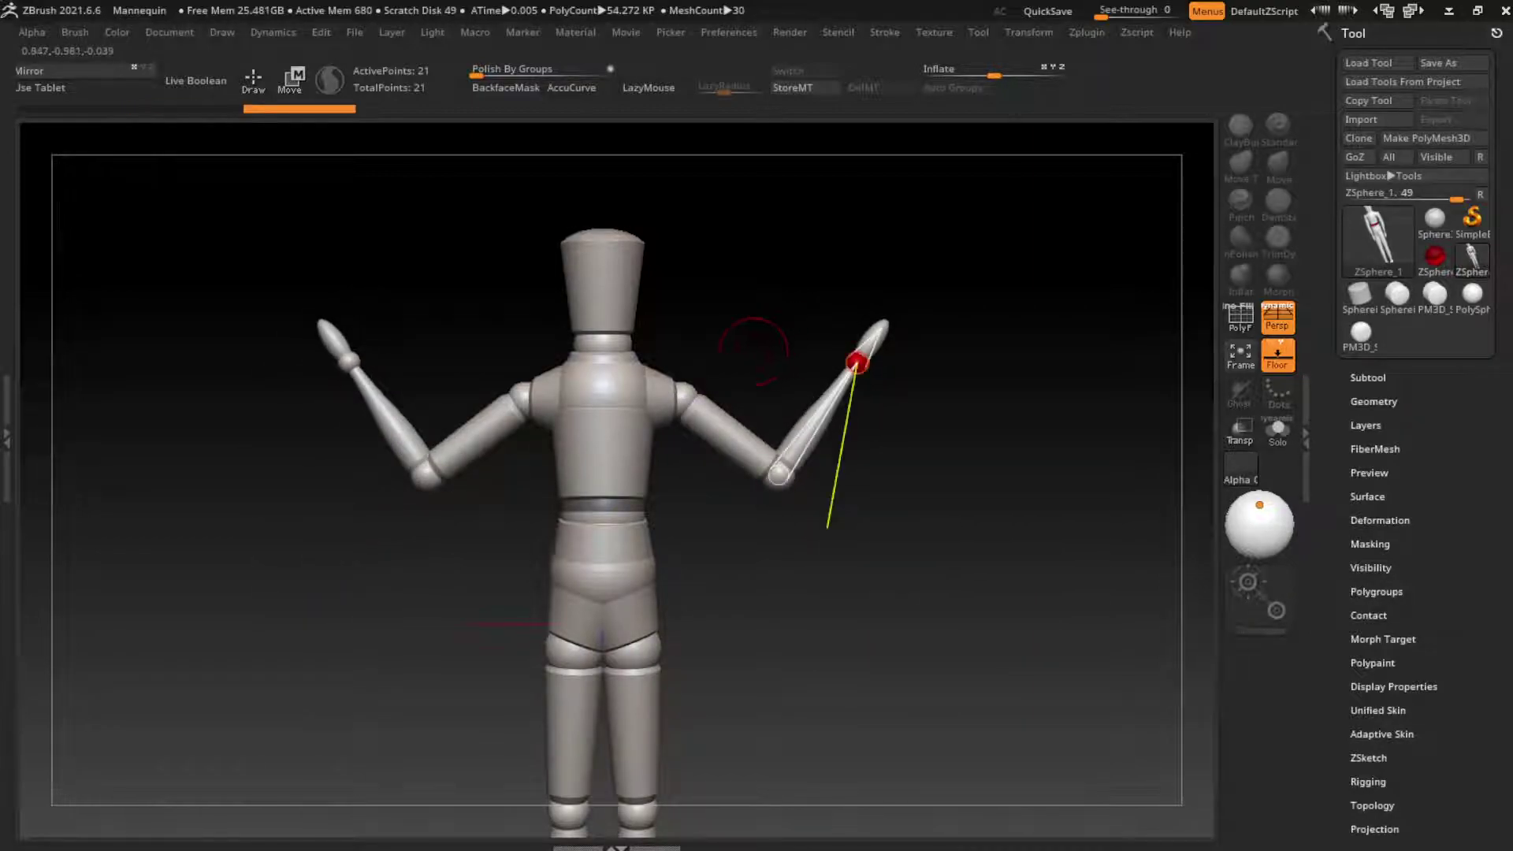
pyautogui.press('r')
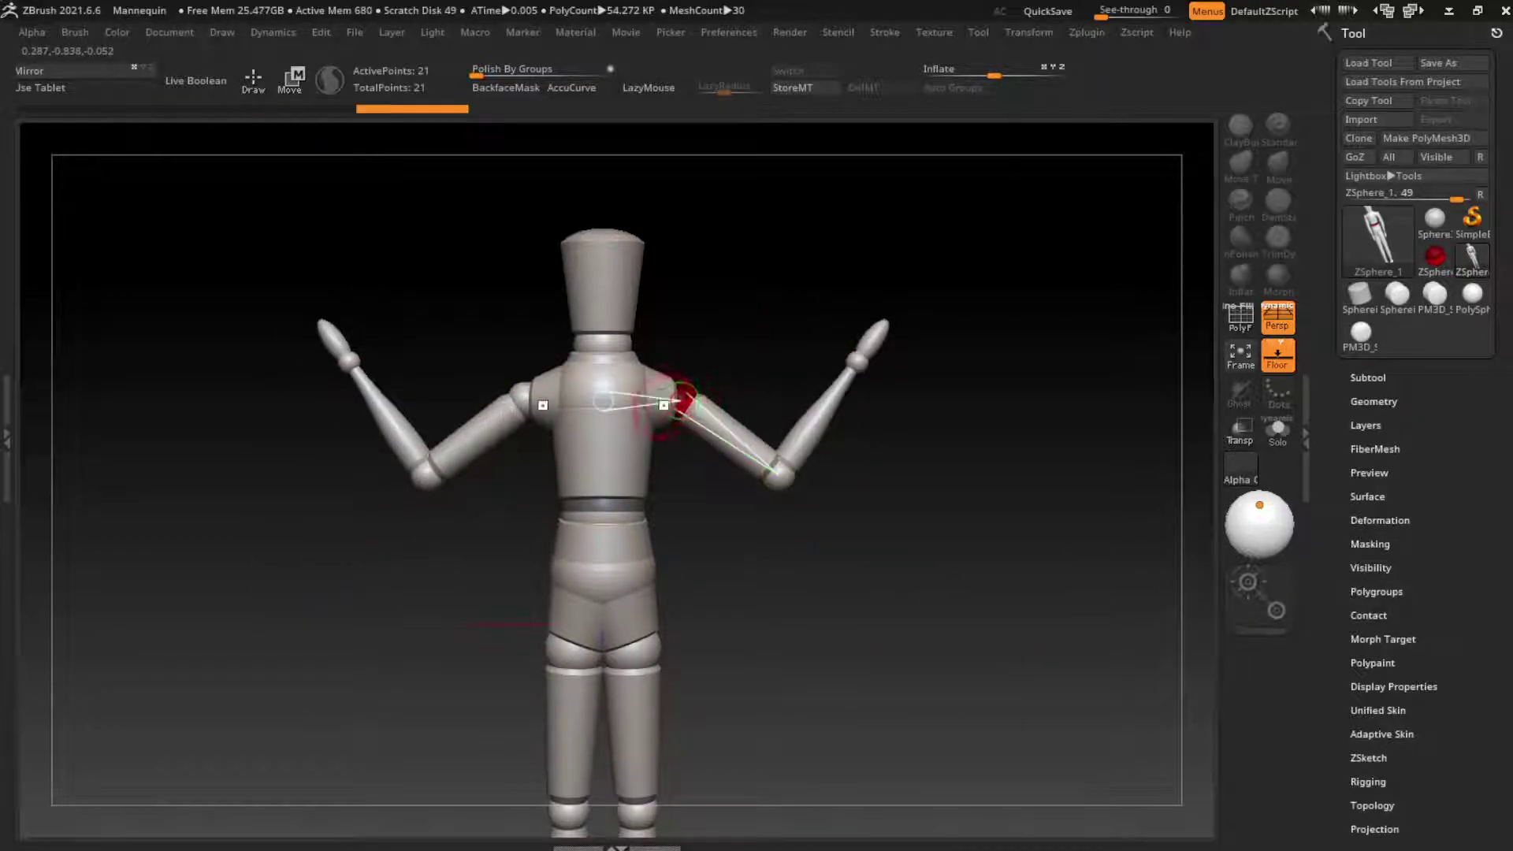
pyautogui.moveTo(693, 413)
pyautogui.mouseDown()
pyautogui.moveTo(681, 379)
pyautogui.moveTo(745, 398)
pyautogui.moveTo(782, 455)
pyautogui.moveTo(754, 482)
pyautogui.mouseUp()
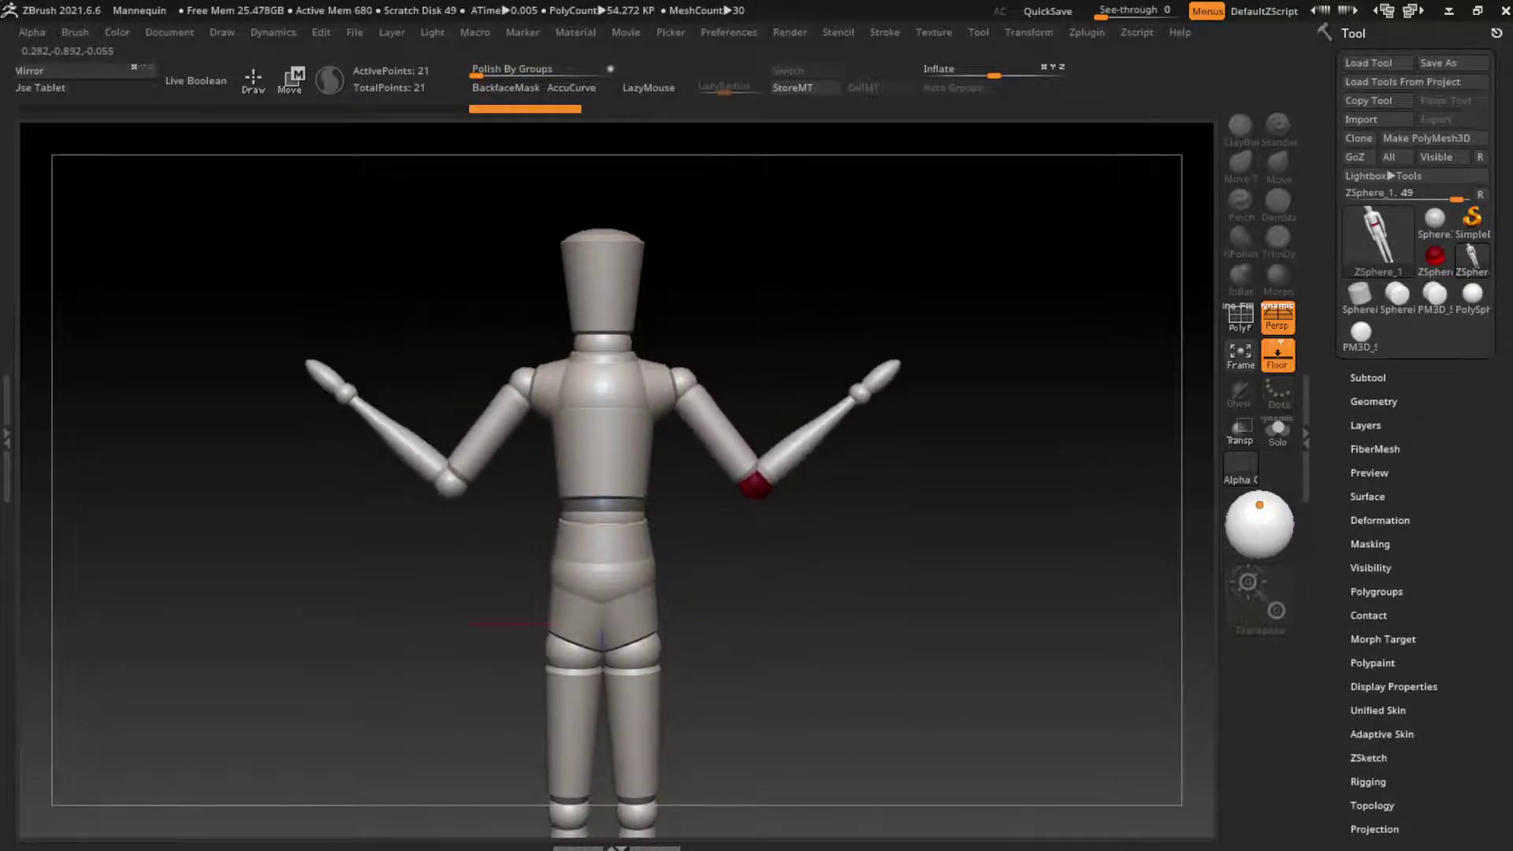
pyautogui.press('r')
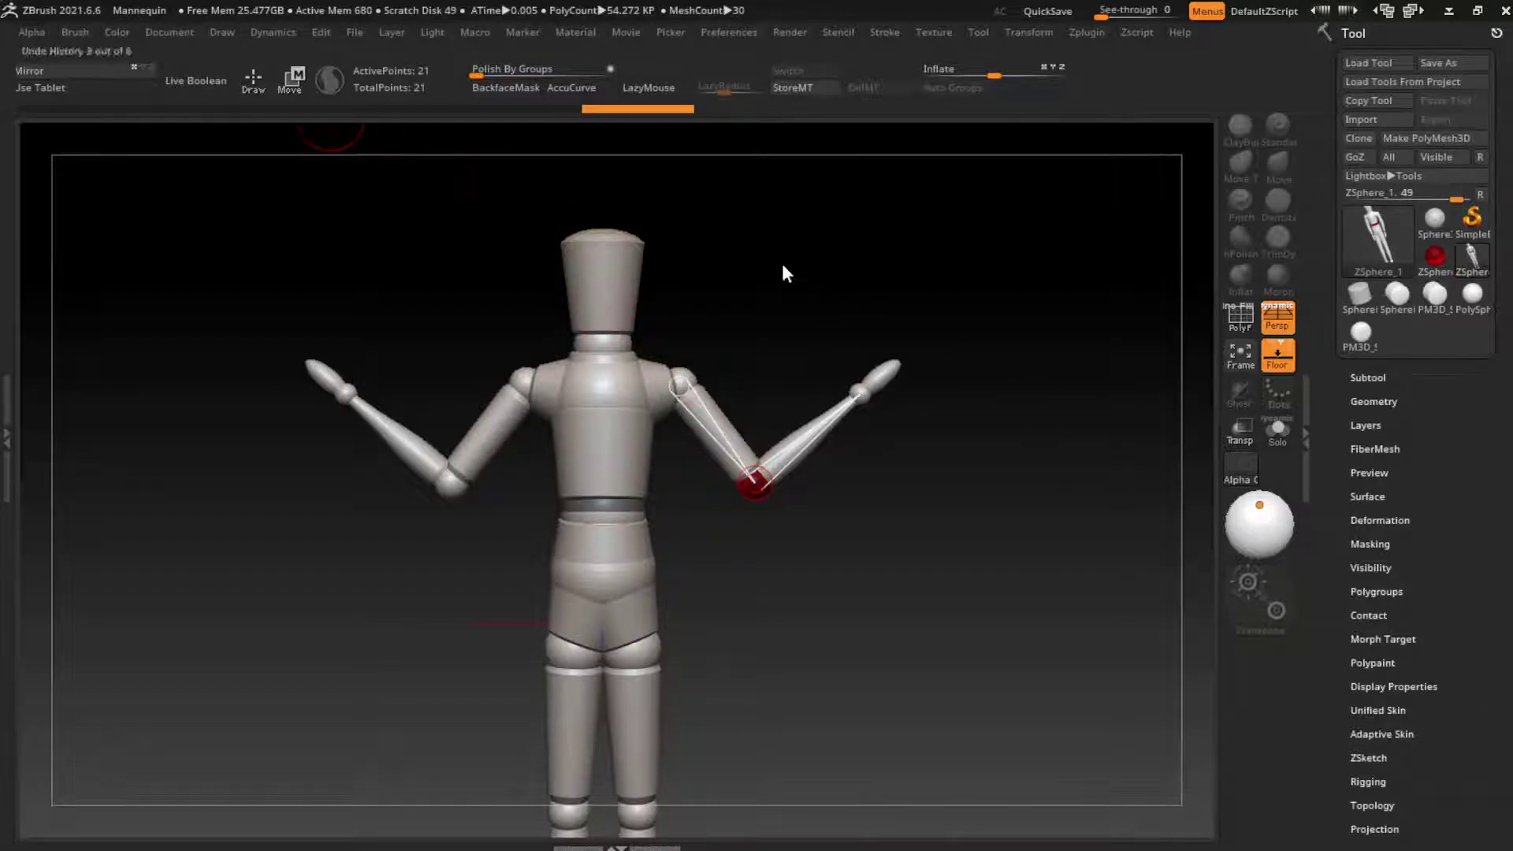
# In Move mode, pull both wrists up so the forearms stand vertical
pyautogui.press('w')
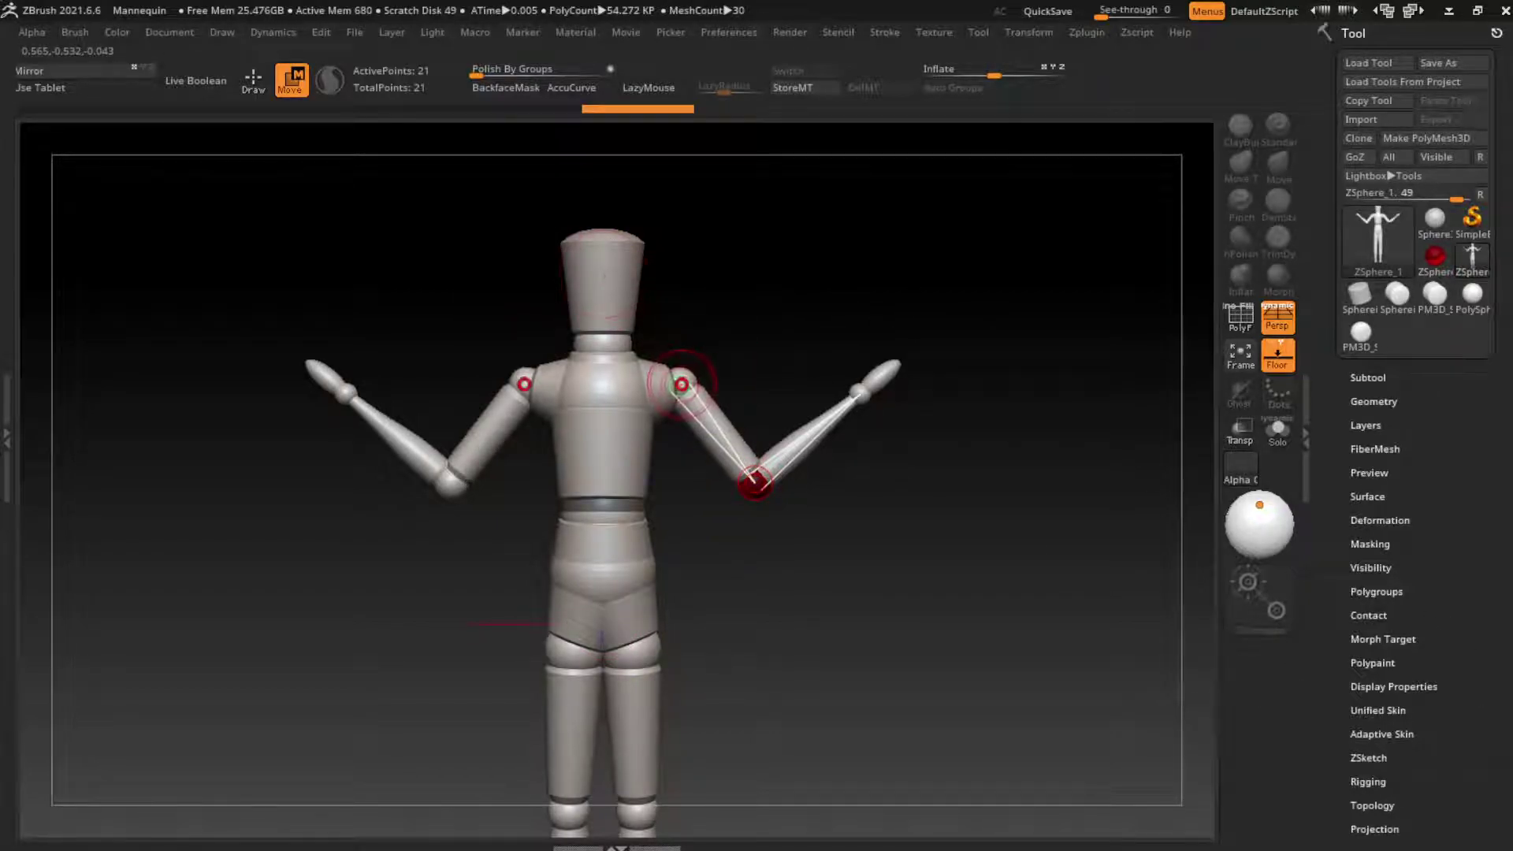
pyautogui.click(681, 383)
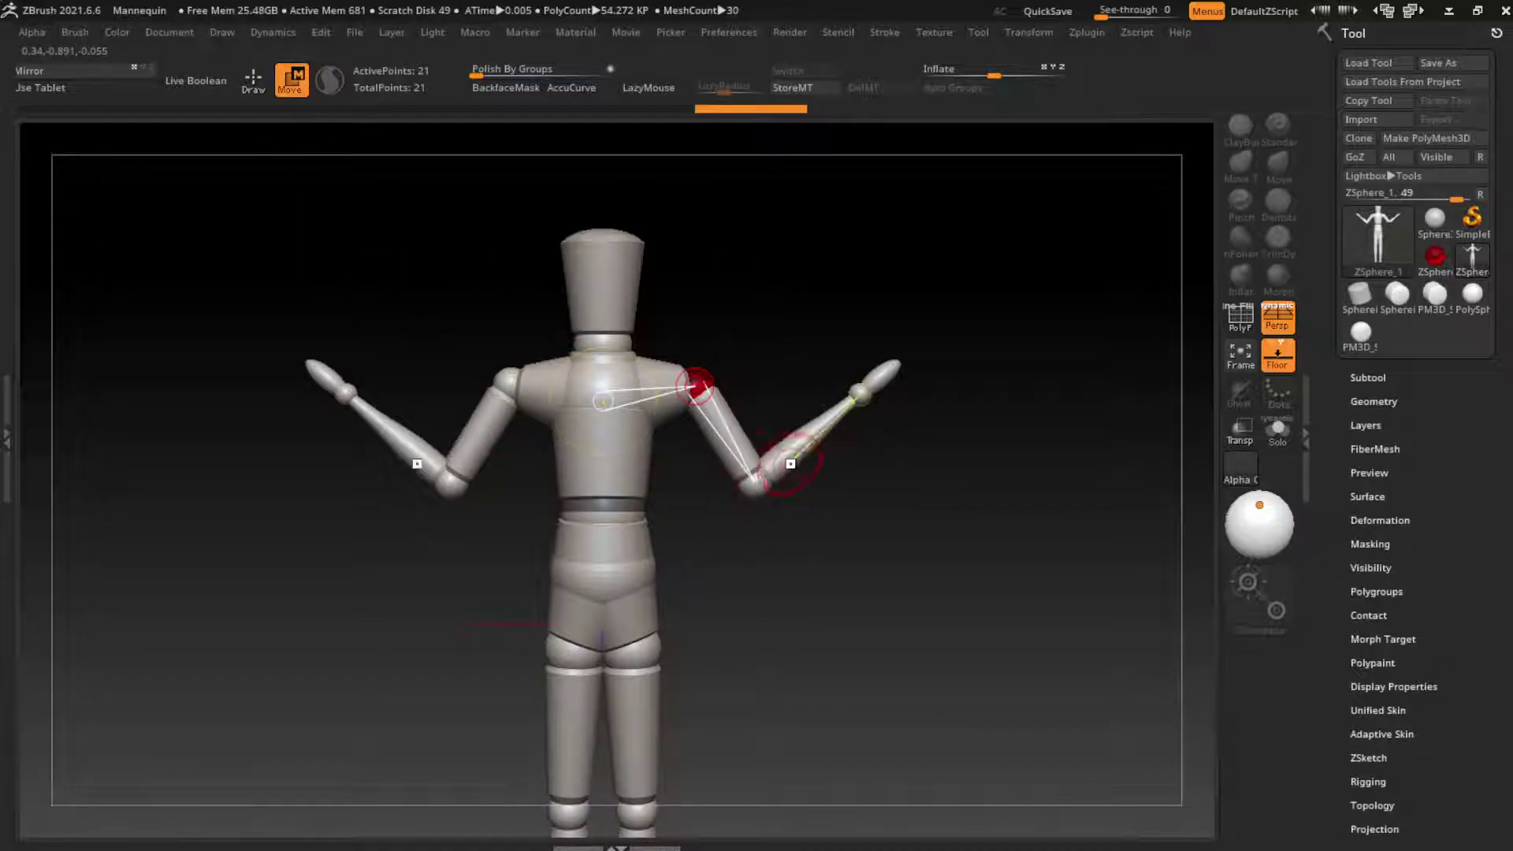
pyautogui.moveTo(791, 463); pyautogui.dragTo(778, 465)
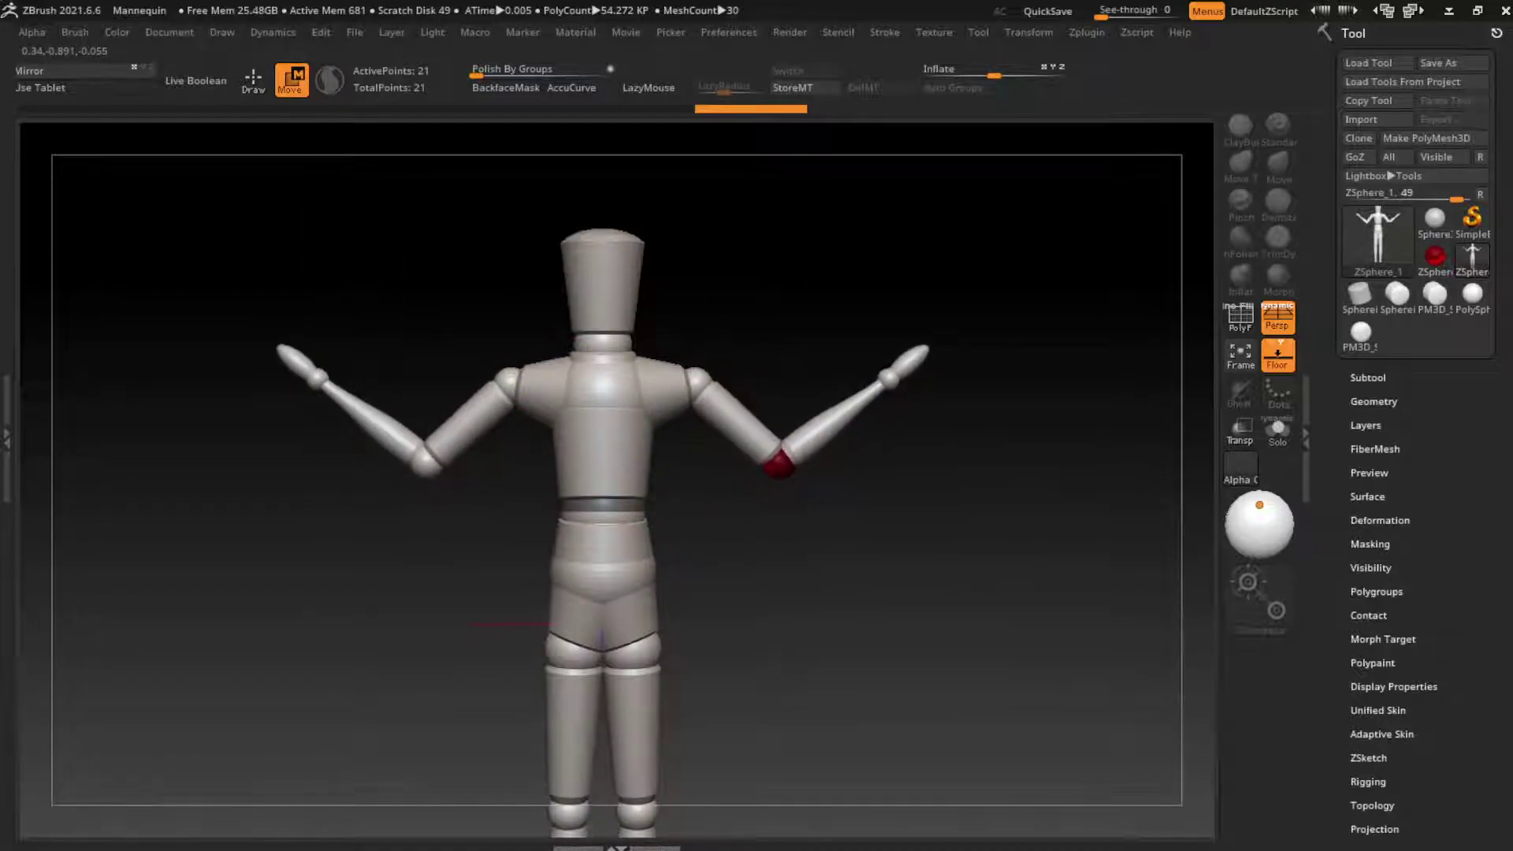
pyautogui.moveTo(888, 375)
pyautogui.mouseDown()
pyautogui.moveTo(851, 361)
pyautogui.moveTo(816, 295)
pyautogui.moveTo(840, 316)
pyautogui.mouseUp()
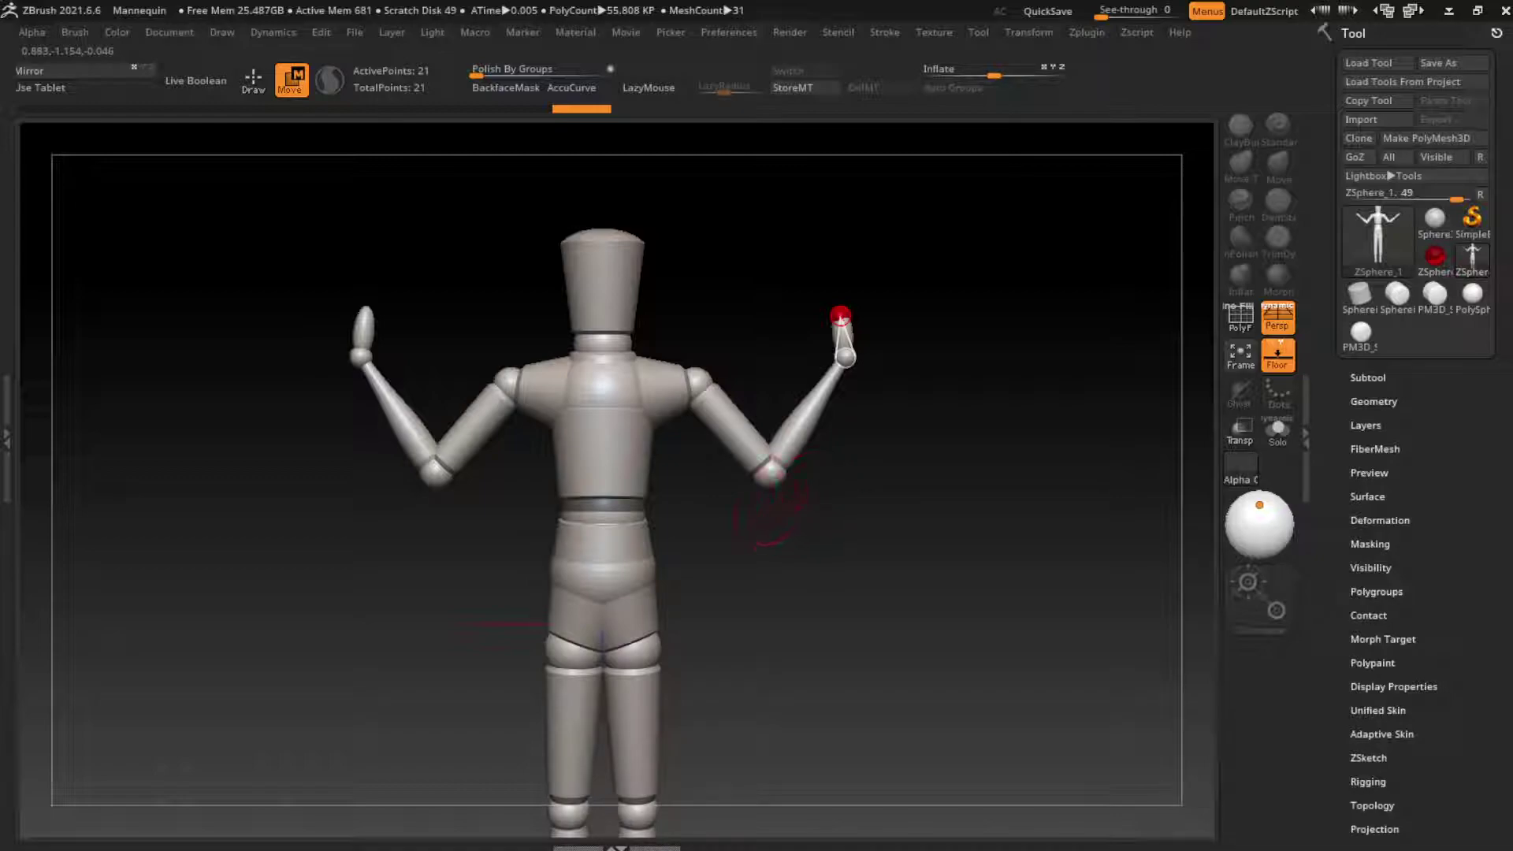
pyautogui.moveTo(780, 610)
pyautogui.keyDown('alt'); pyautogui.mouseDown()
pyautogui.moveTo(752, 577)
pyautogui.moveTo(754, 528)
pyautogui.moveTo(784, 583)
pyautogui.mouseUp(); pyautogui.keyUp('alt')
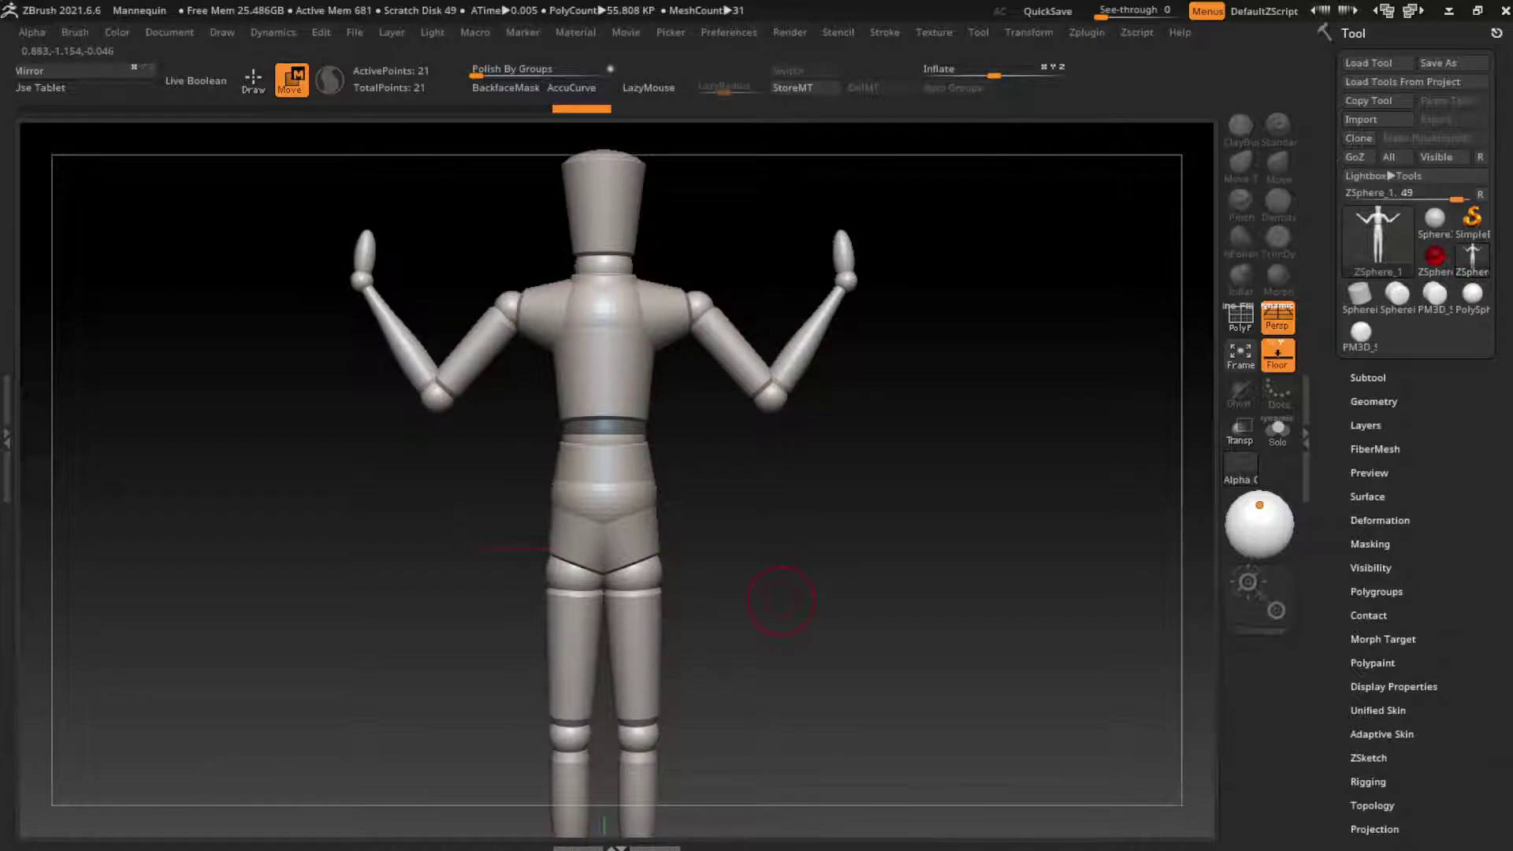
# Try a walking-stride pose, bending one leg at the knee and swinging the front foot forward
pyautogui.moveTo(819, 612); pyautogui.dragTo(764, 607)
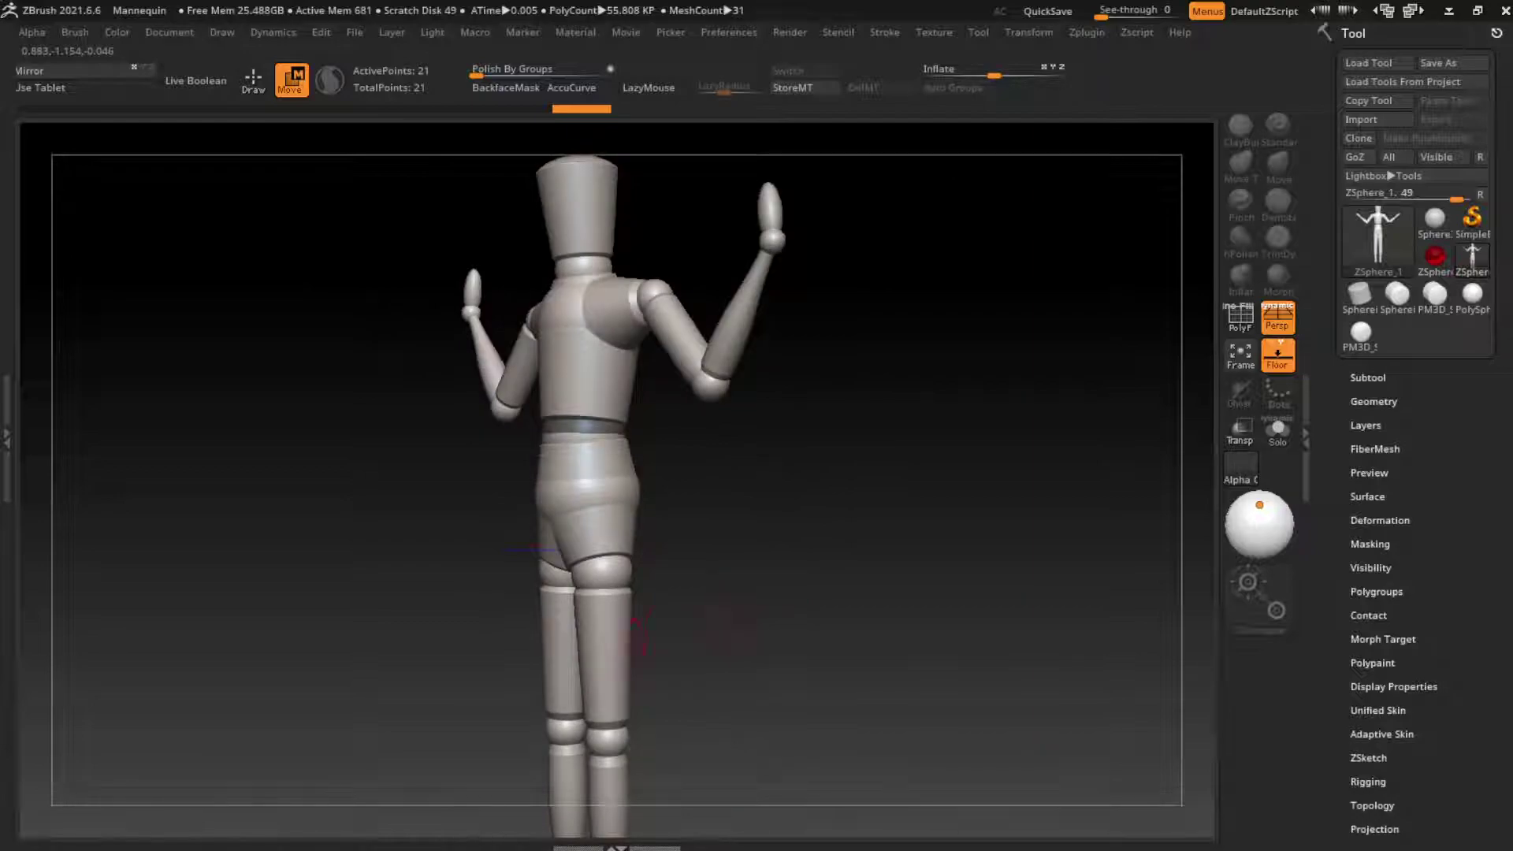
pyautogui.moveTo(641, 631); pyautogui.dragTo(642, 658)
pyautogui.moveTo(648, 736); pyautogui.dragTo(764, 665)
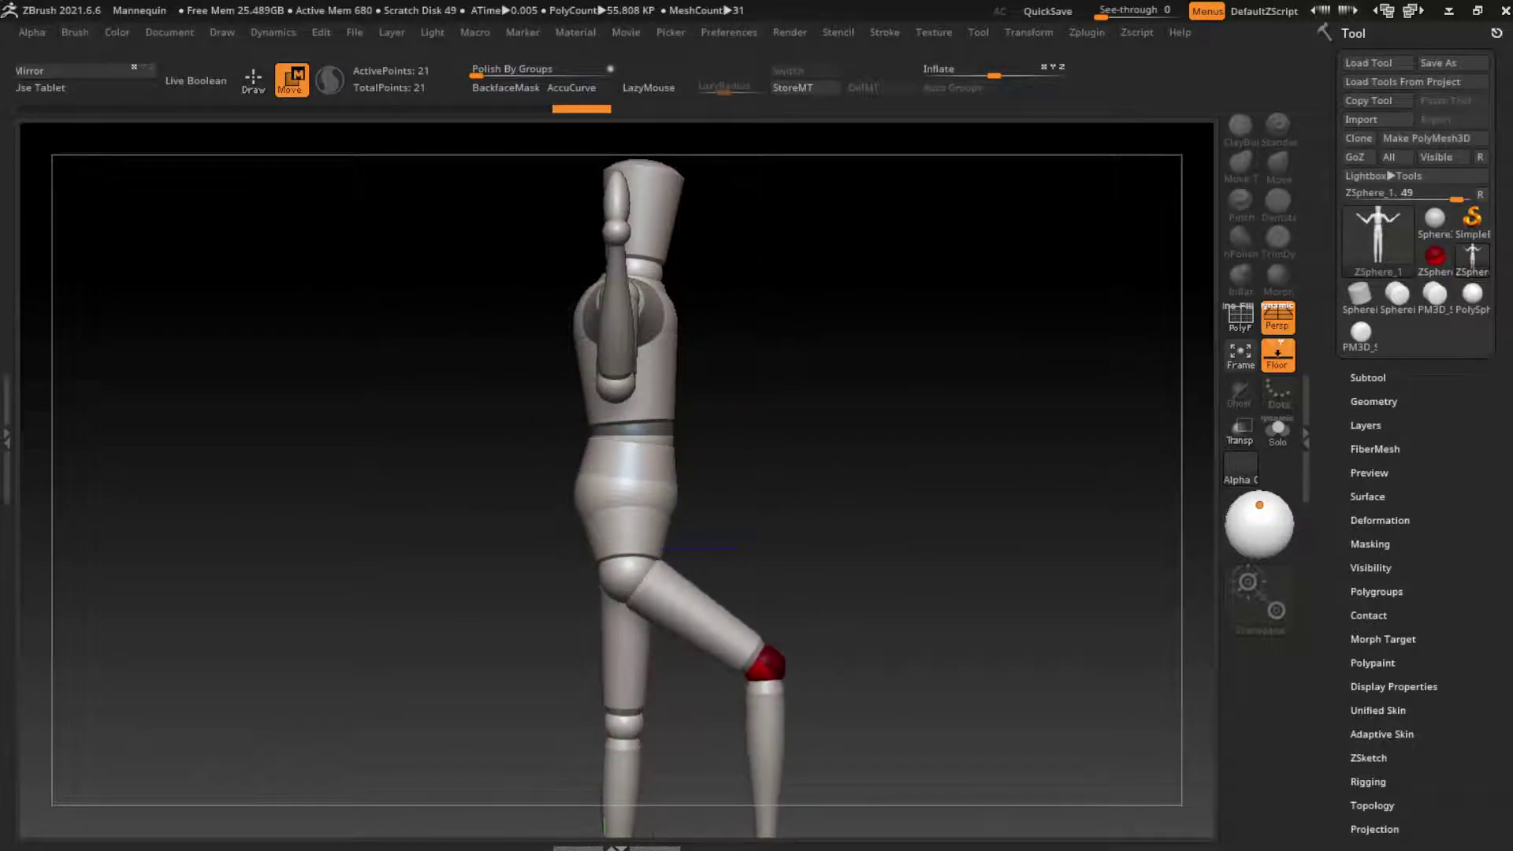
pyautogui.moveTo(641, 692); pyautogui.dragTo(522, 796)
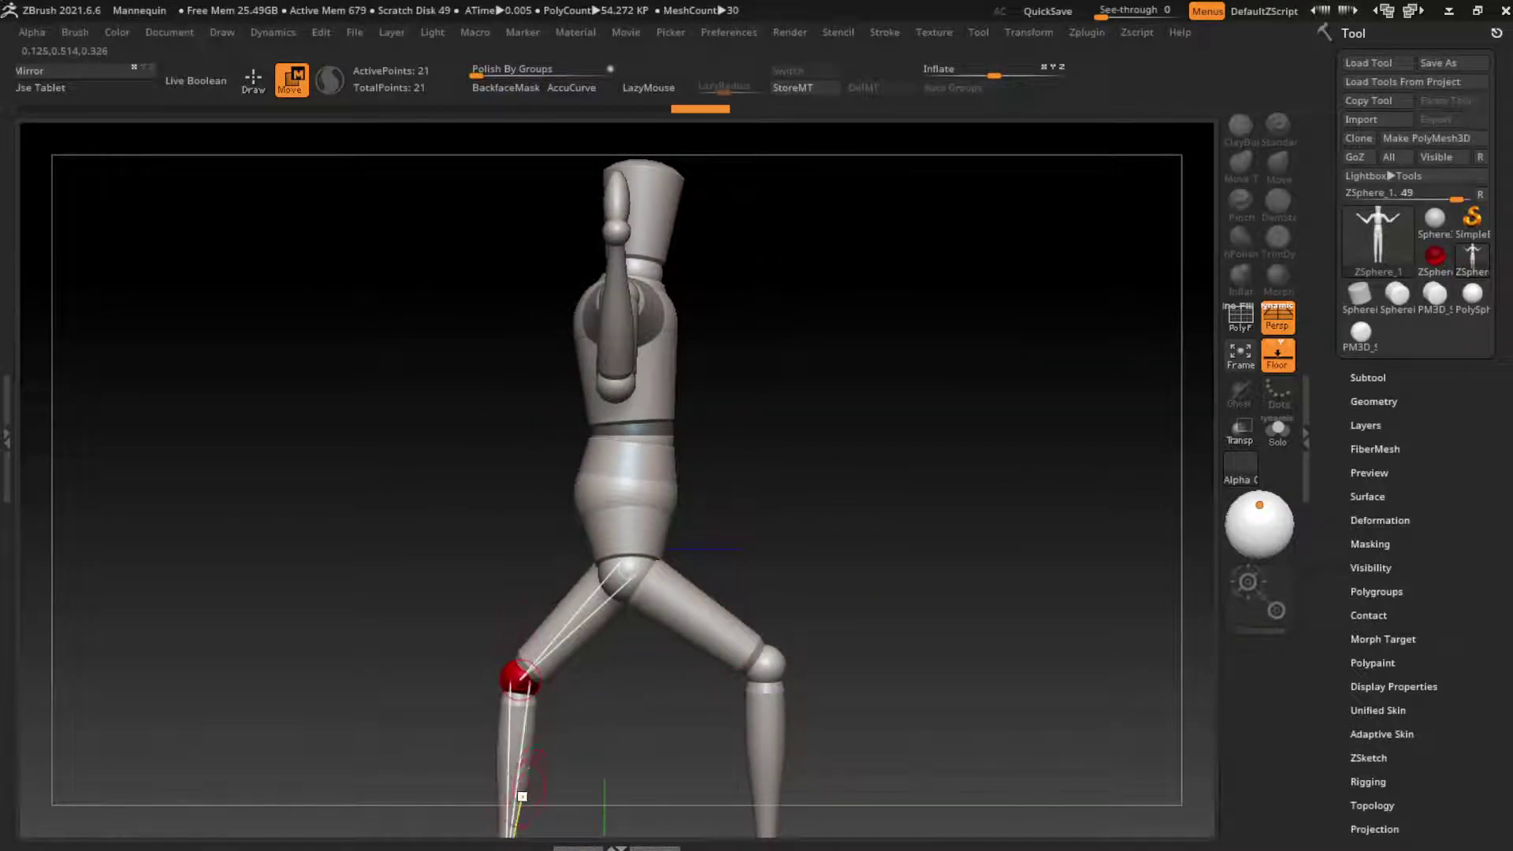
pyautogui.keyDown('alt'); pyautogui.moveTo(722, 737); pyautogui.dragTo(769, 539); pyautogui.keyUp('alt')
pyautogui.moveTo(658, 638); pyautogui.dragTo(523, 667)
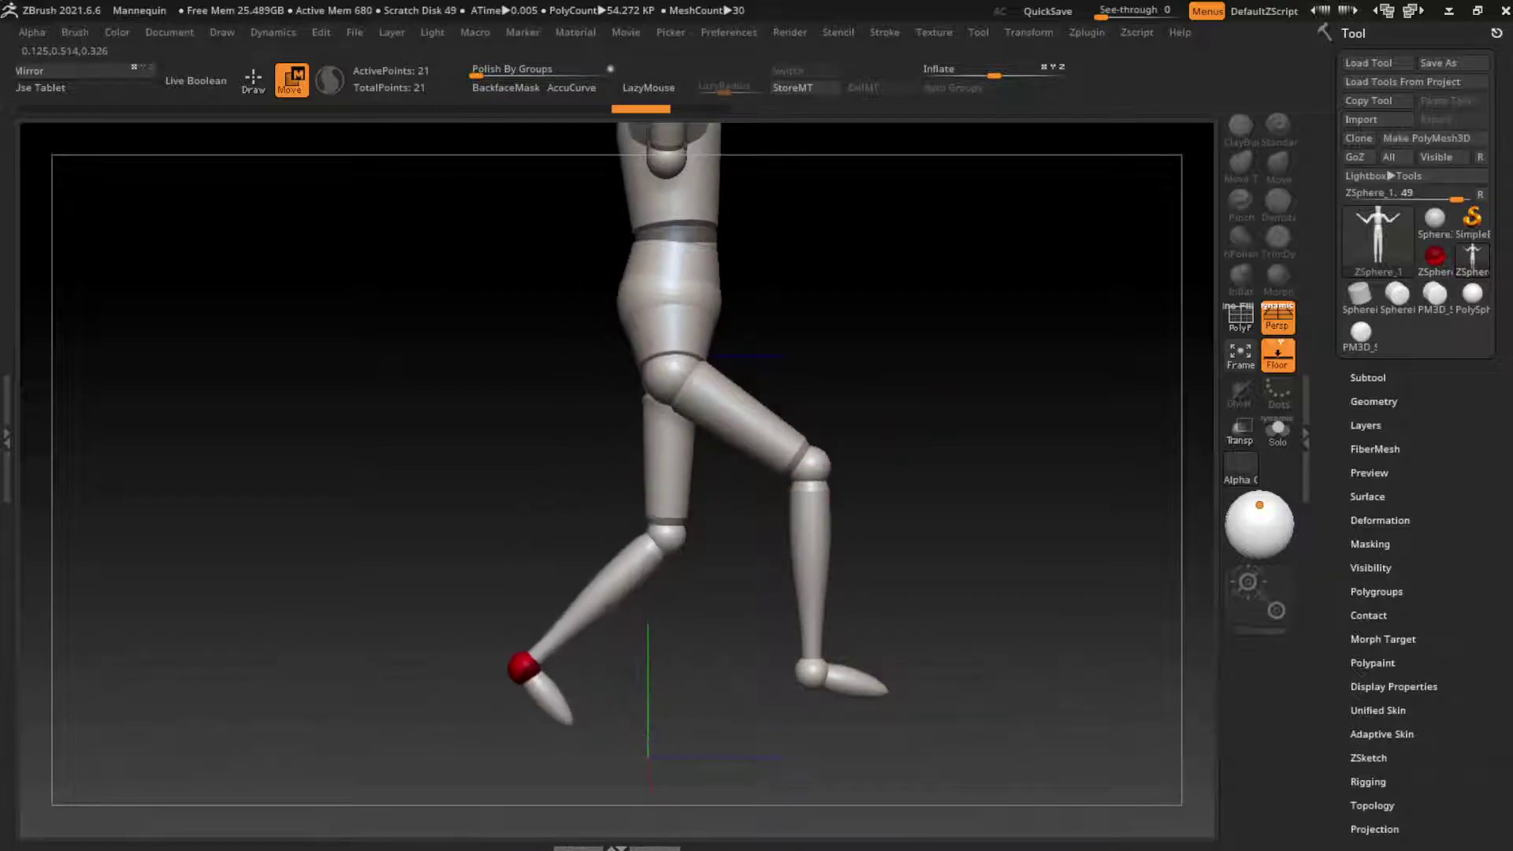
pyautogui.moveTo(666, 534); pyautogui.dragTo(584, 511)
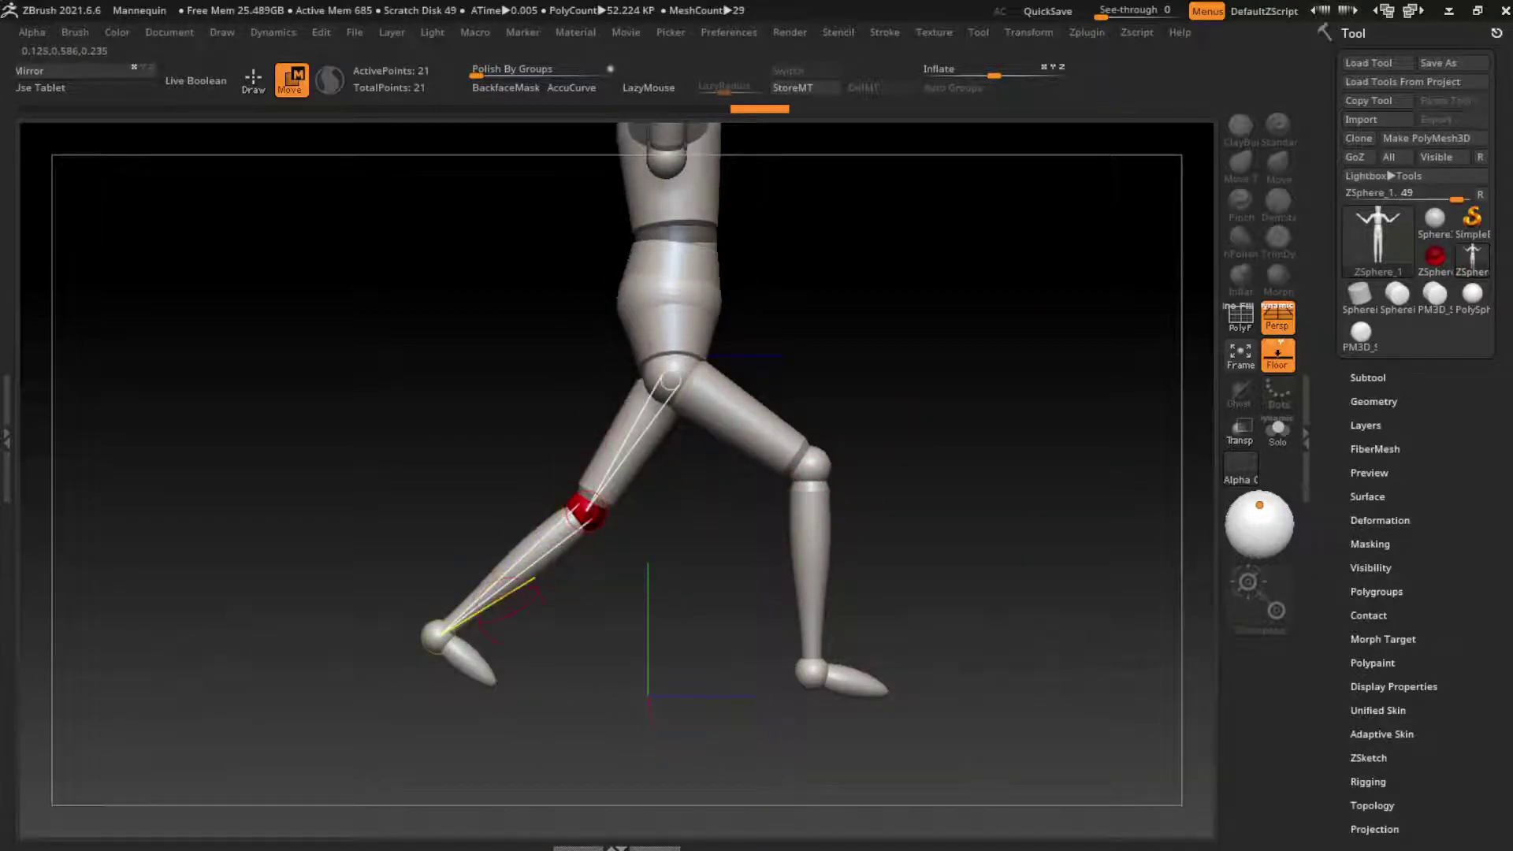
# Re-bend the left knee, re-pose the lower right leg, and shift the torso and hips
pyautogui.moveTo(510, 615); pyautogui.dragTo(874, 546)
pyautogui.moveTo(565, 619); pyautogui.dragTo(533, 622)
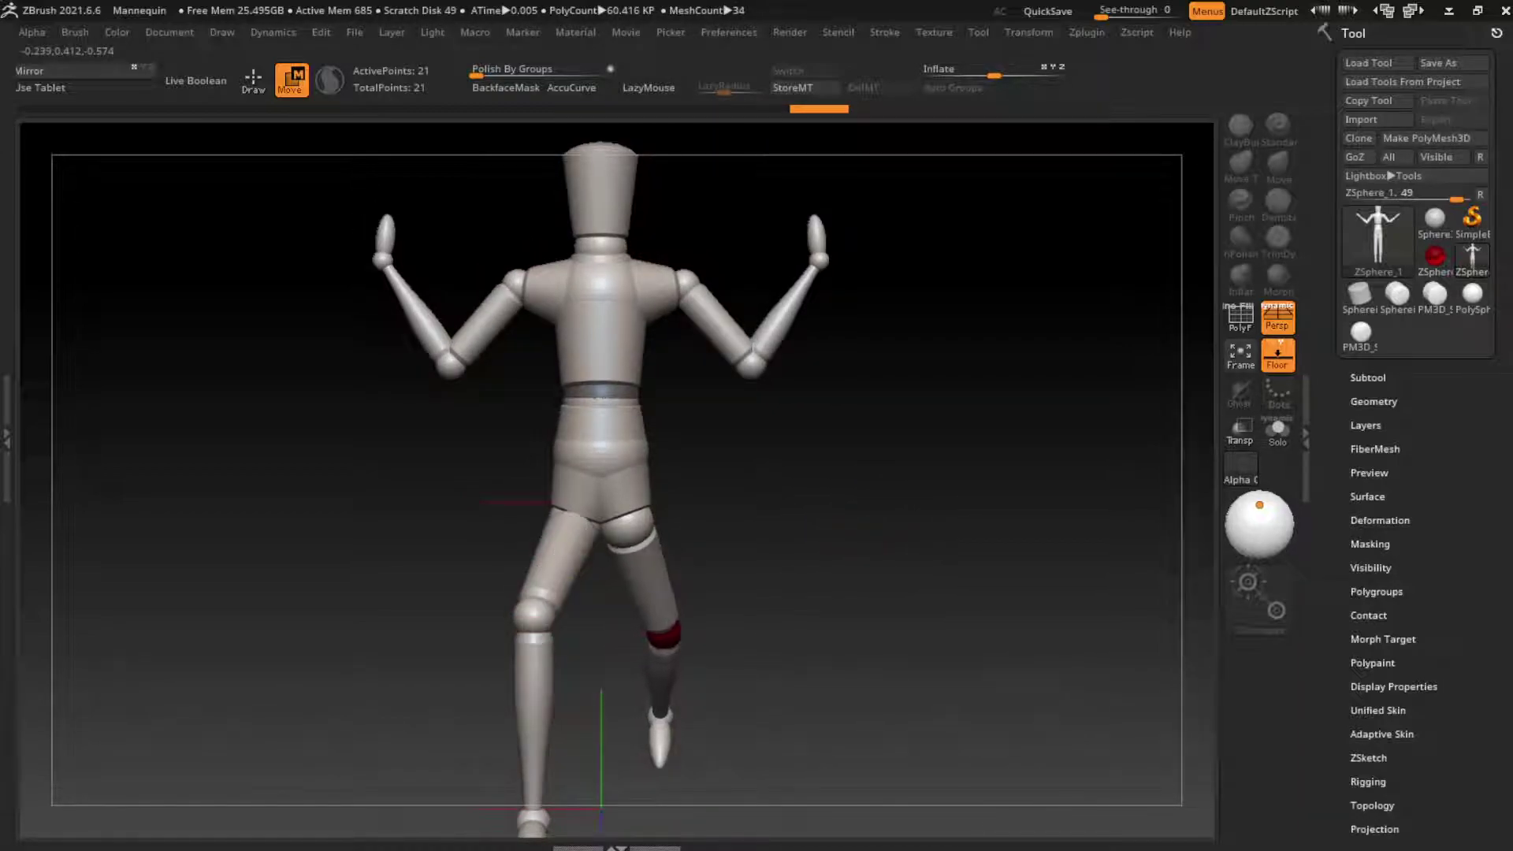
pyautogui.moveTo(648, 639); pyautogui.dragTo(665, 630)
pyautogui.moveTo(693, 756)
pyautogui.mouseDown()
pyautogui.moveTo(676, 683)
pyautogui.moveTo(689, 677)
pyautogui.mouseUp()
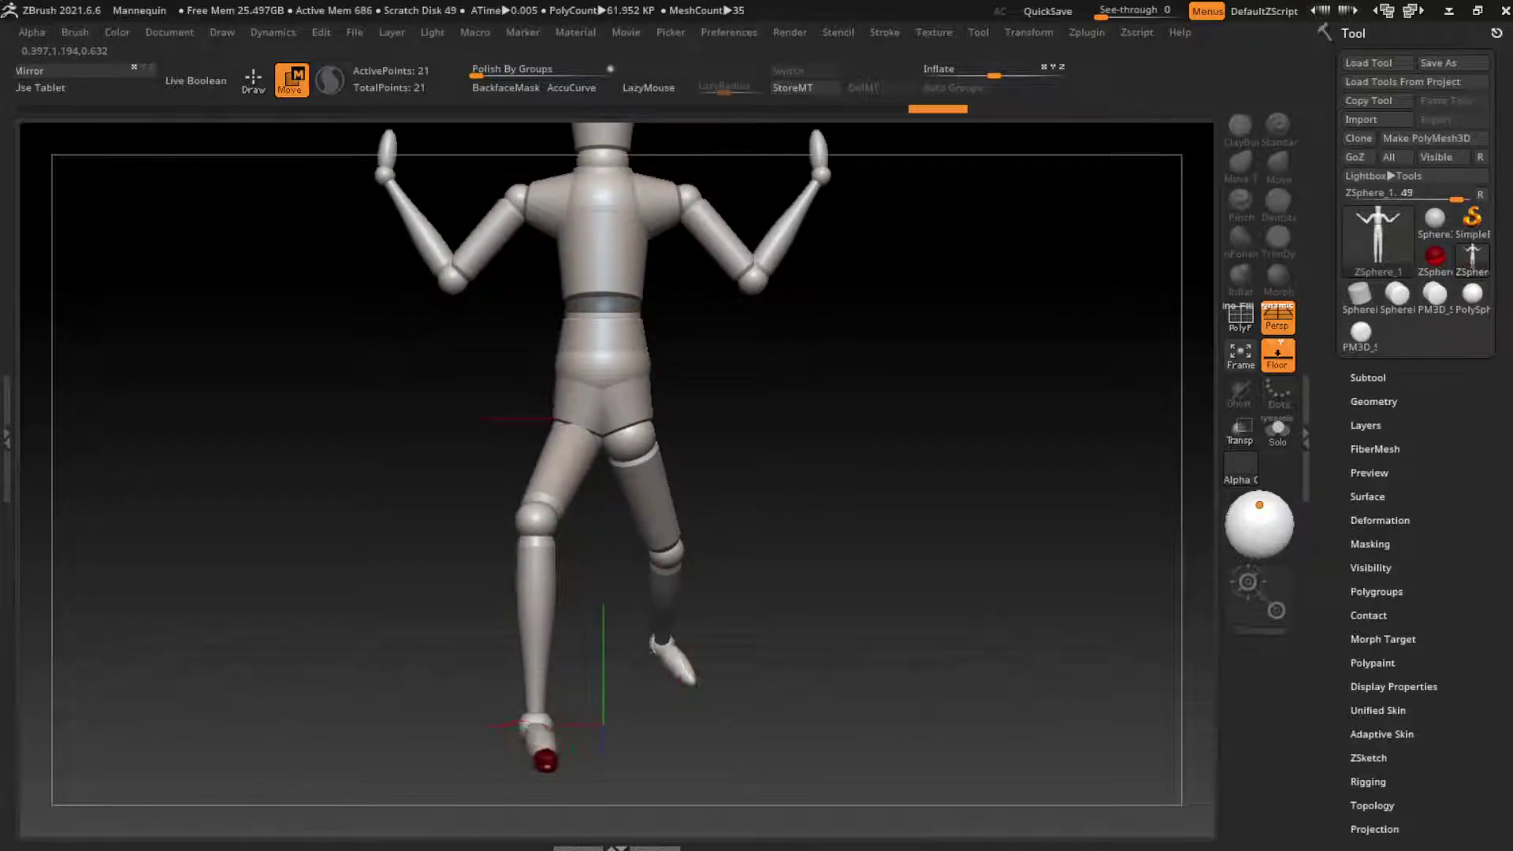
pyautogui.moveTo(861, 541)
pyautogui.mouseDown()
pyautogui.moveTo(835, 574)
pyautogui.moveTo(835, 530)
pyautogui.mouseUp()
pyautogui.moveTo(713, 339); pyautogui.dragTo(673, 299)
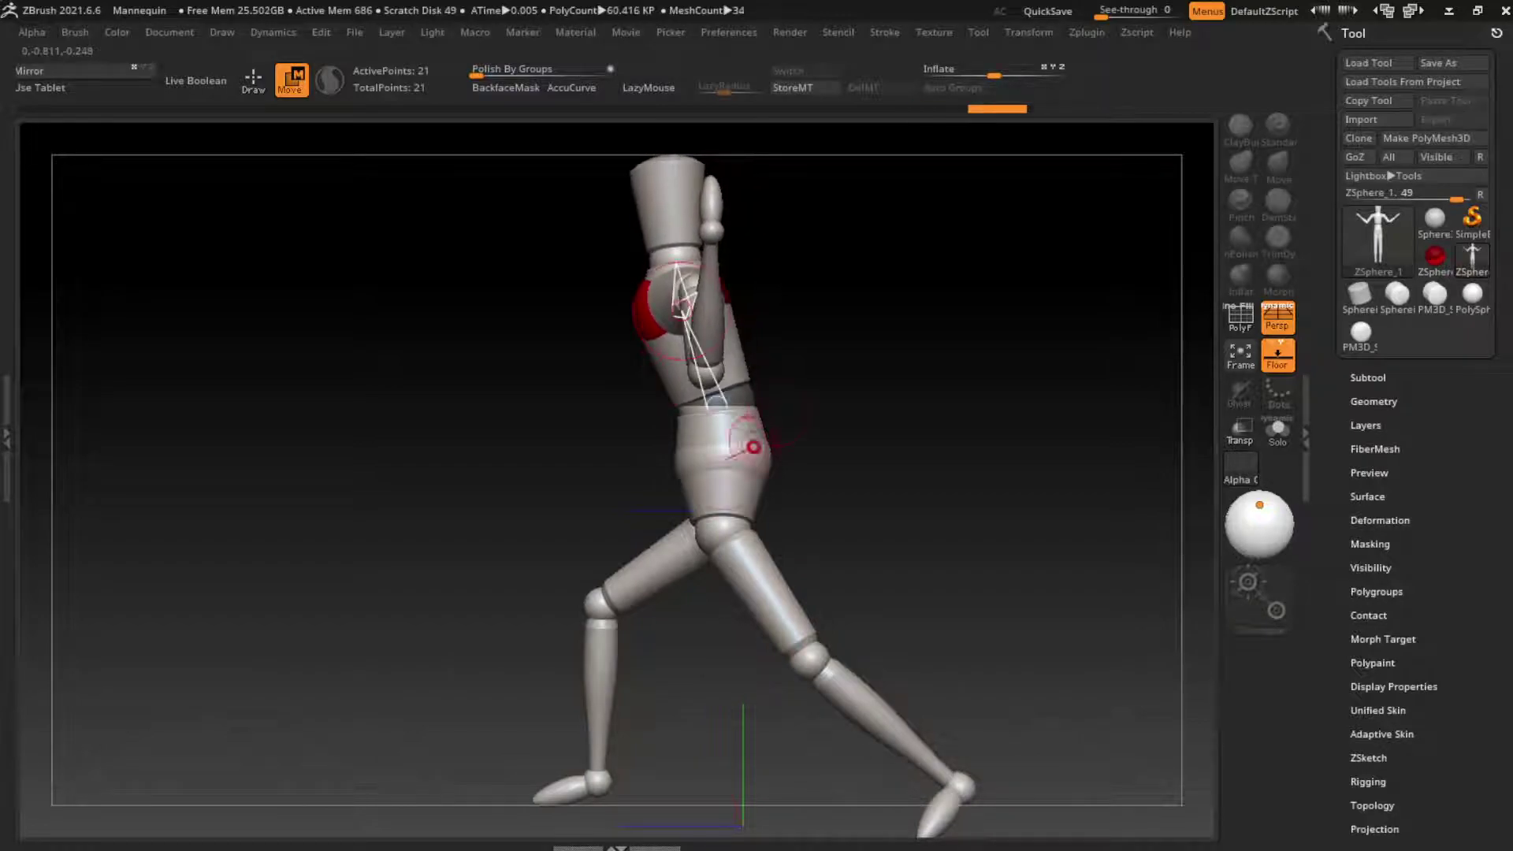
pyautogui.moveTo(693, 457)
pyautogui.mouseDown()
pyautogui.moveTo(681, 459)
pyautogui.moveTo(713, 460)
pyautogui.mouseUp()
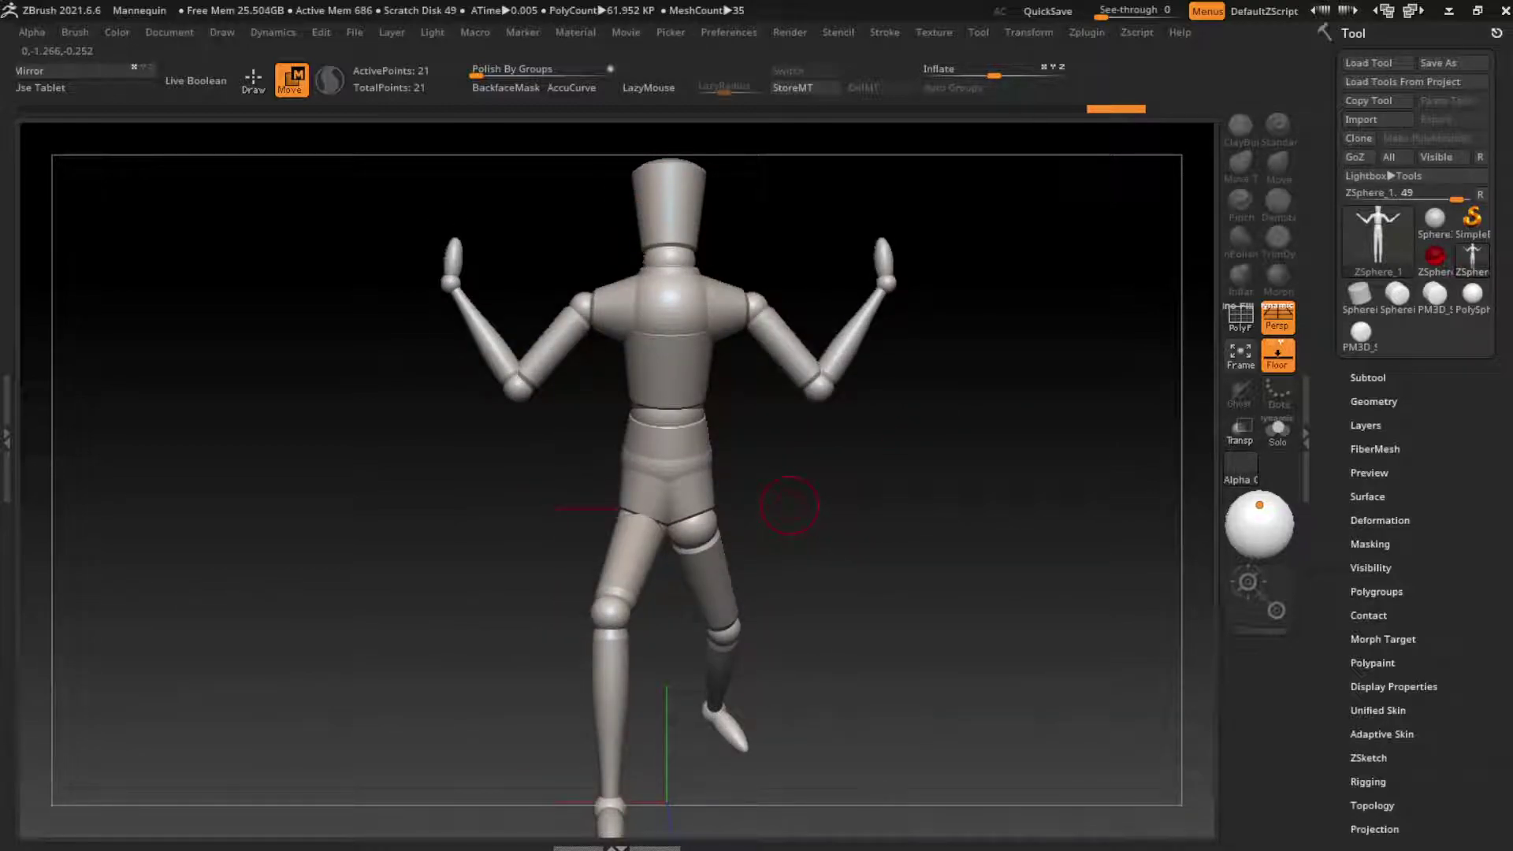
# Refine the thighs, knees and feet so one lower leg bends back at the knee
pyautogui.moveTo(648, 499)
pyautogui.mouseDown()
pyautogui.moveTo(630, 504)
pyautogui.moveTo(712, 516)
pyautogui.moveTo(721, 536)
pyautogui.mouseUp()
pyautogui.keyDown('alt'); pyautogui.moveTo(819, 441); pyautogui.dragTo(819, 490); pyautogui.keyUp('alt')
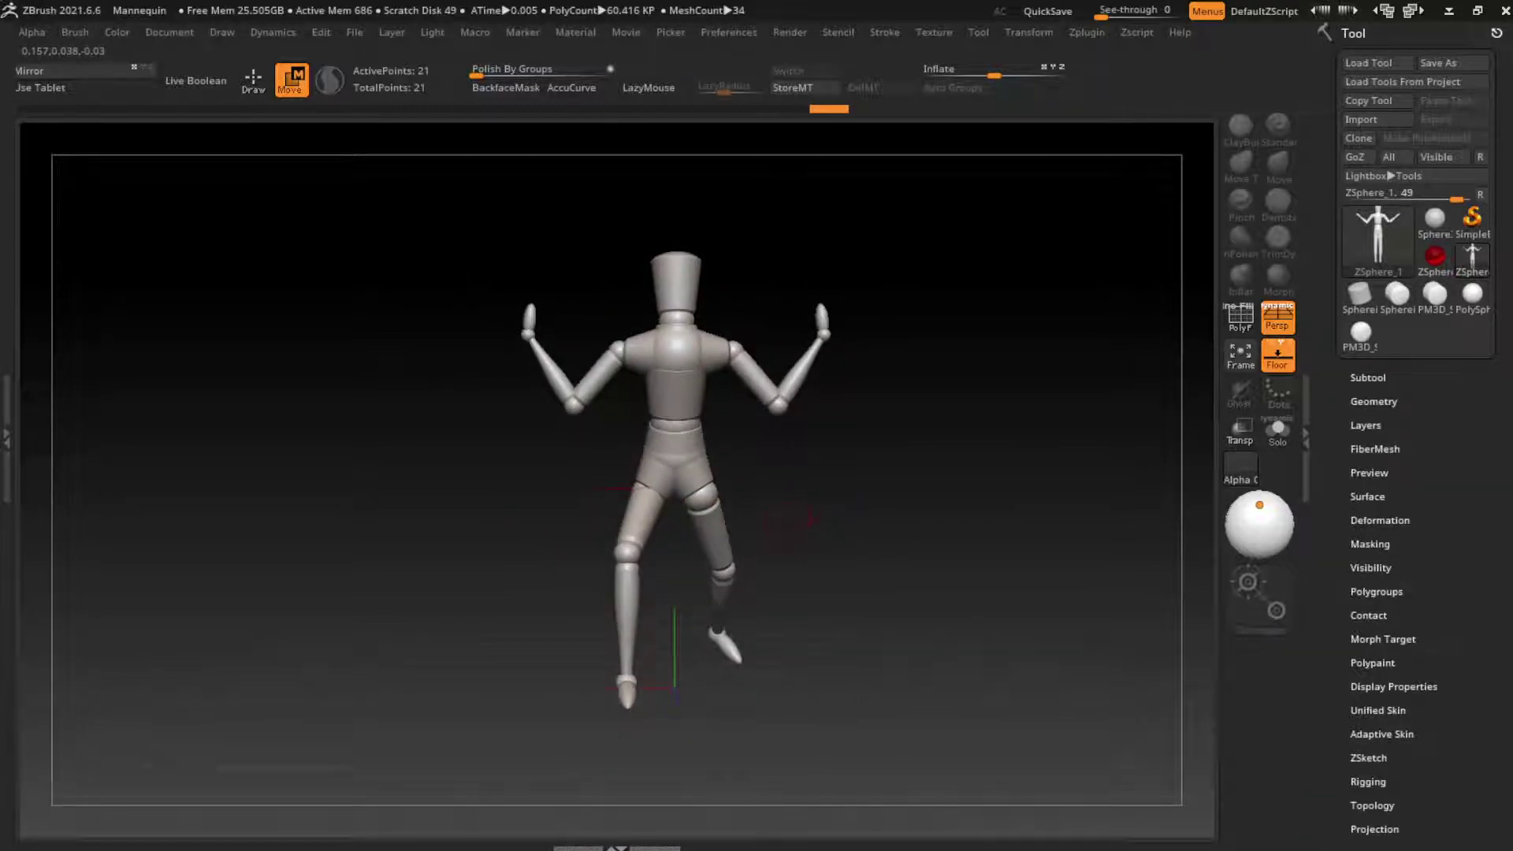
pyautogui.moveTo(623, 545); pyautogui.dragTo(636, 554)
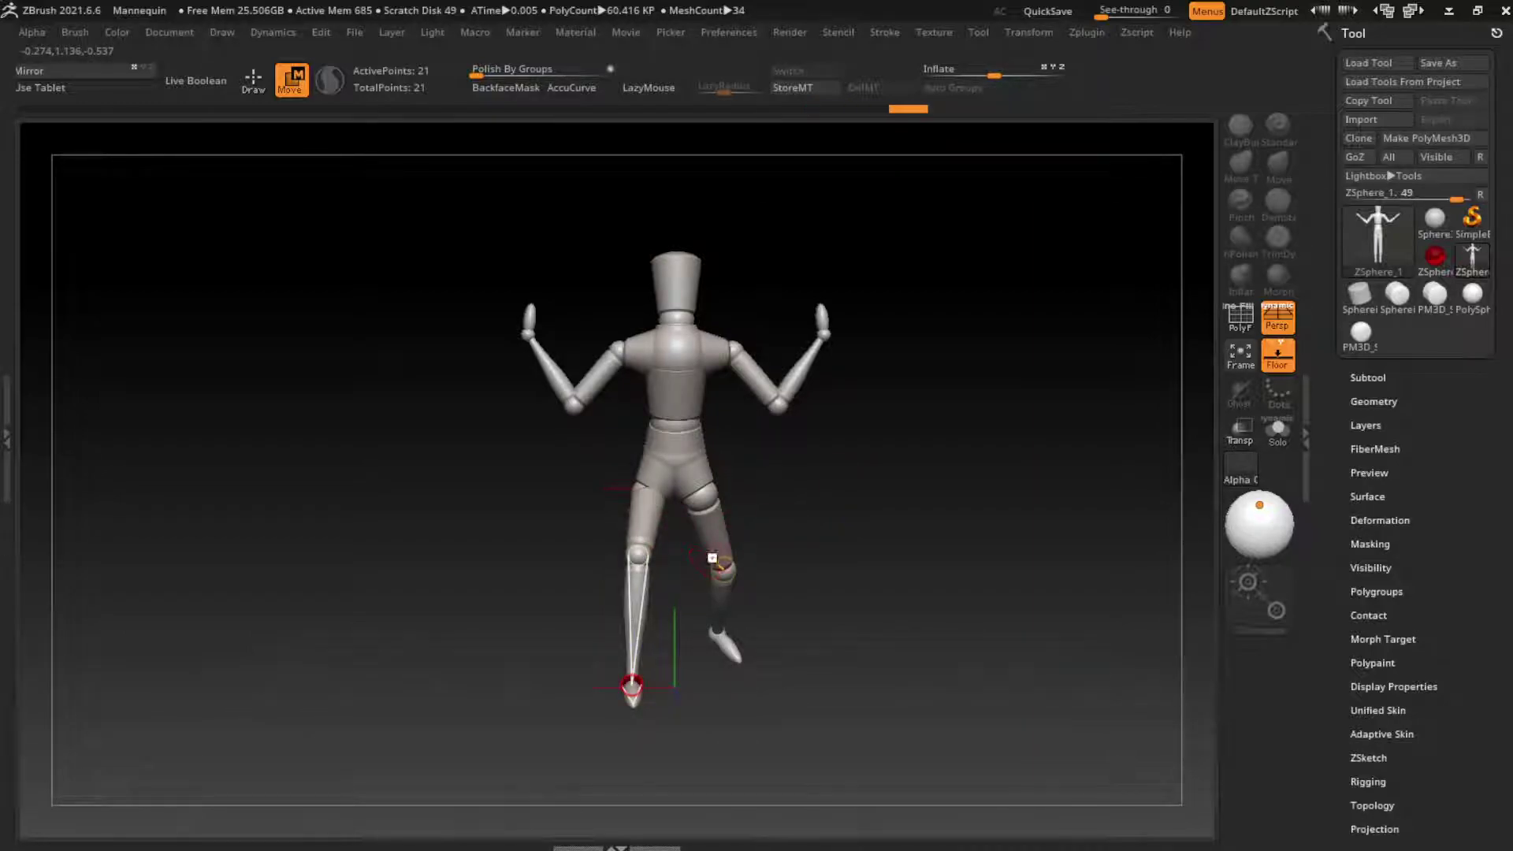
pyautogui.moveTo(712, 558)
pyautogui.mouseDown()
pyautogui.moveTo(703, 572)
pyautogui.moveTo(871, 587)
pyautogui.mouseUp()
pyautogui.moveTo(809, 675); pyautogui.dragTo(795, 669)
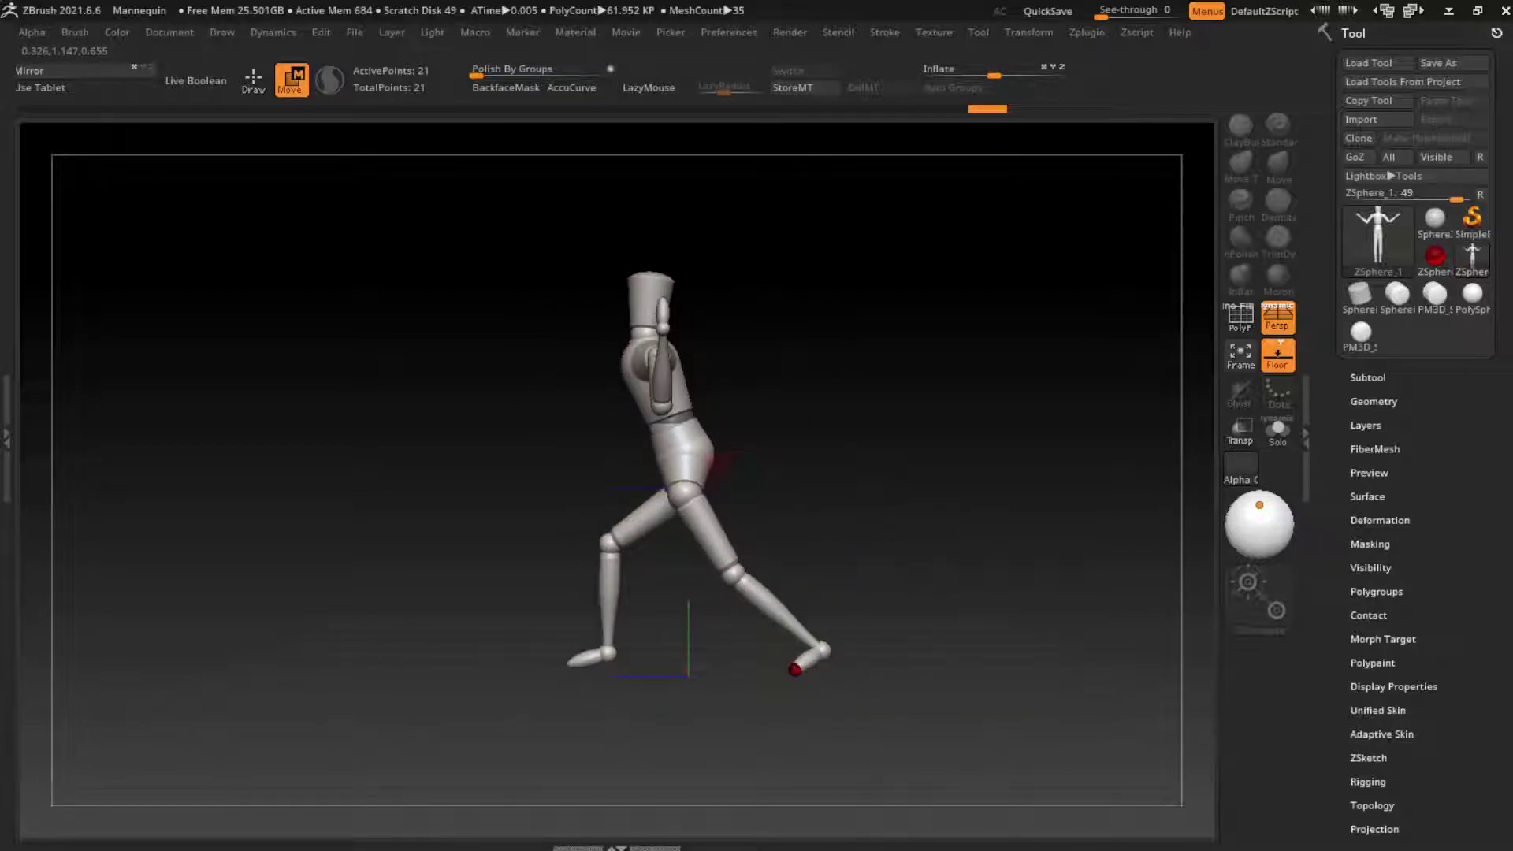
pyautogui.moveTo(713, 471); pyautogui.dragTo(737, 574)
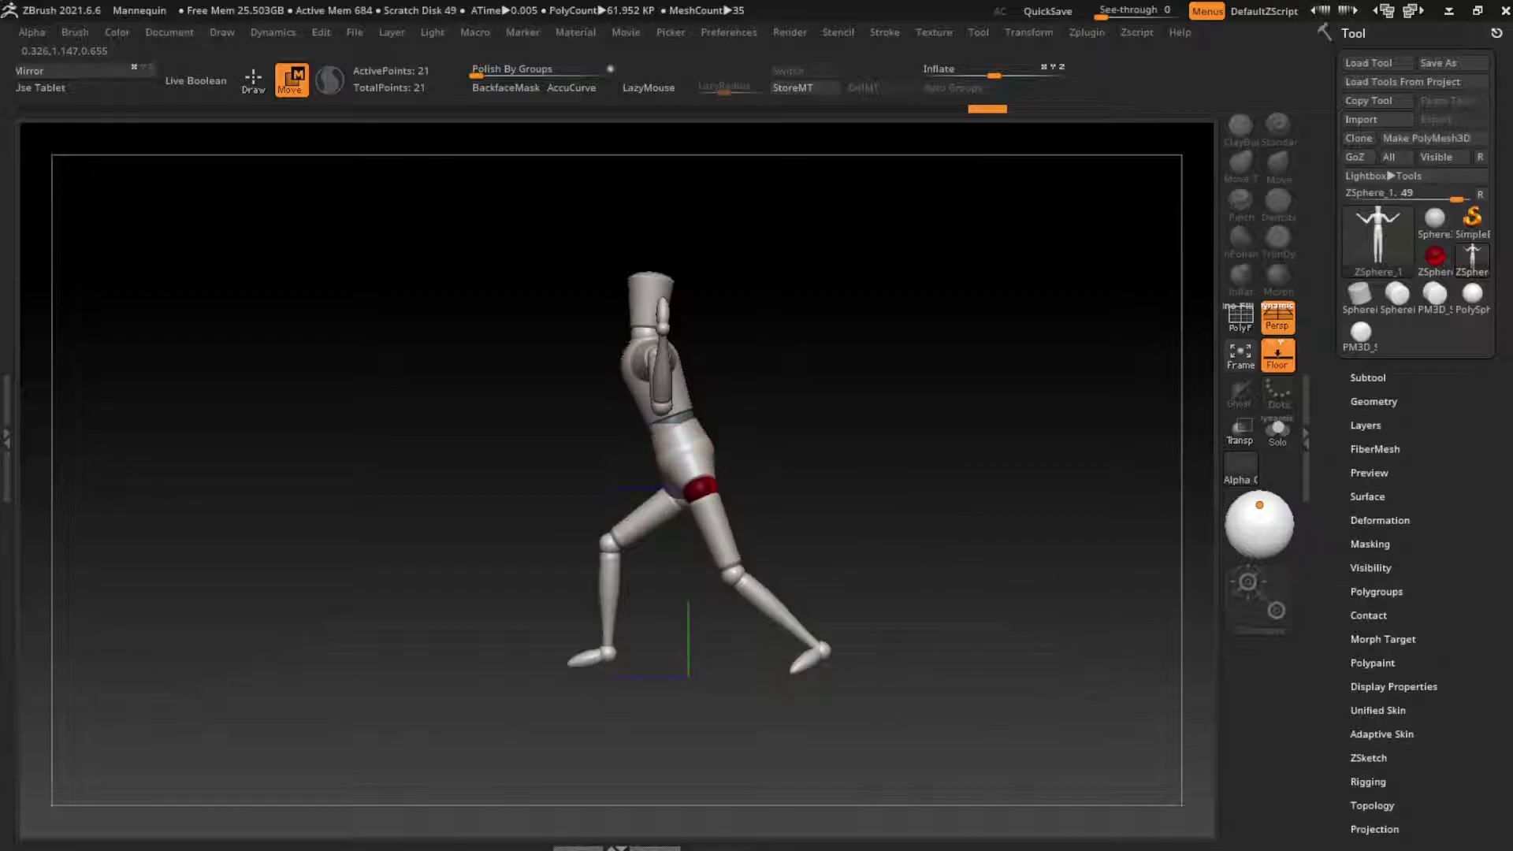
pyautogui.moveTo(906, 513); pyautogui.dragTo(1063, 512)
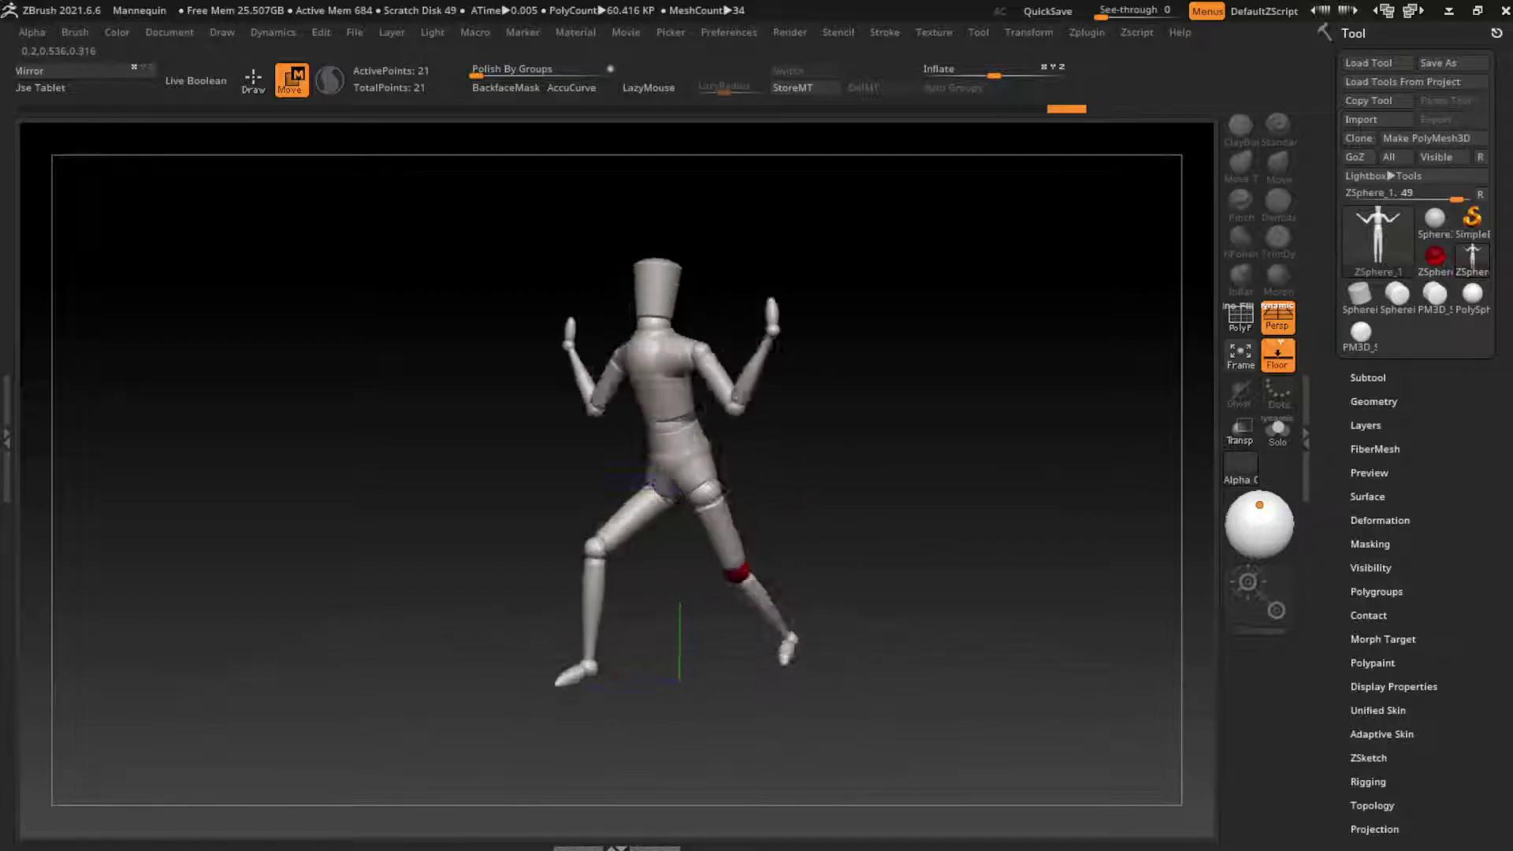
pyautogui.moveTo(867, 524); pyautogui.dragTo(930, 524)
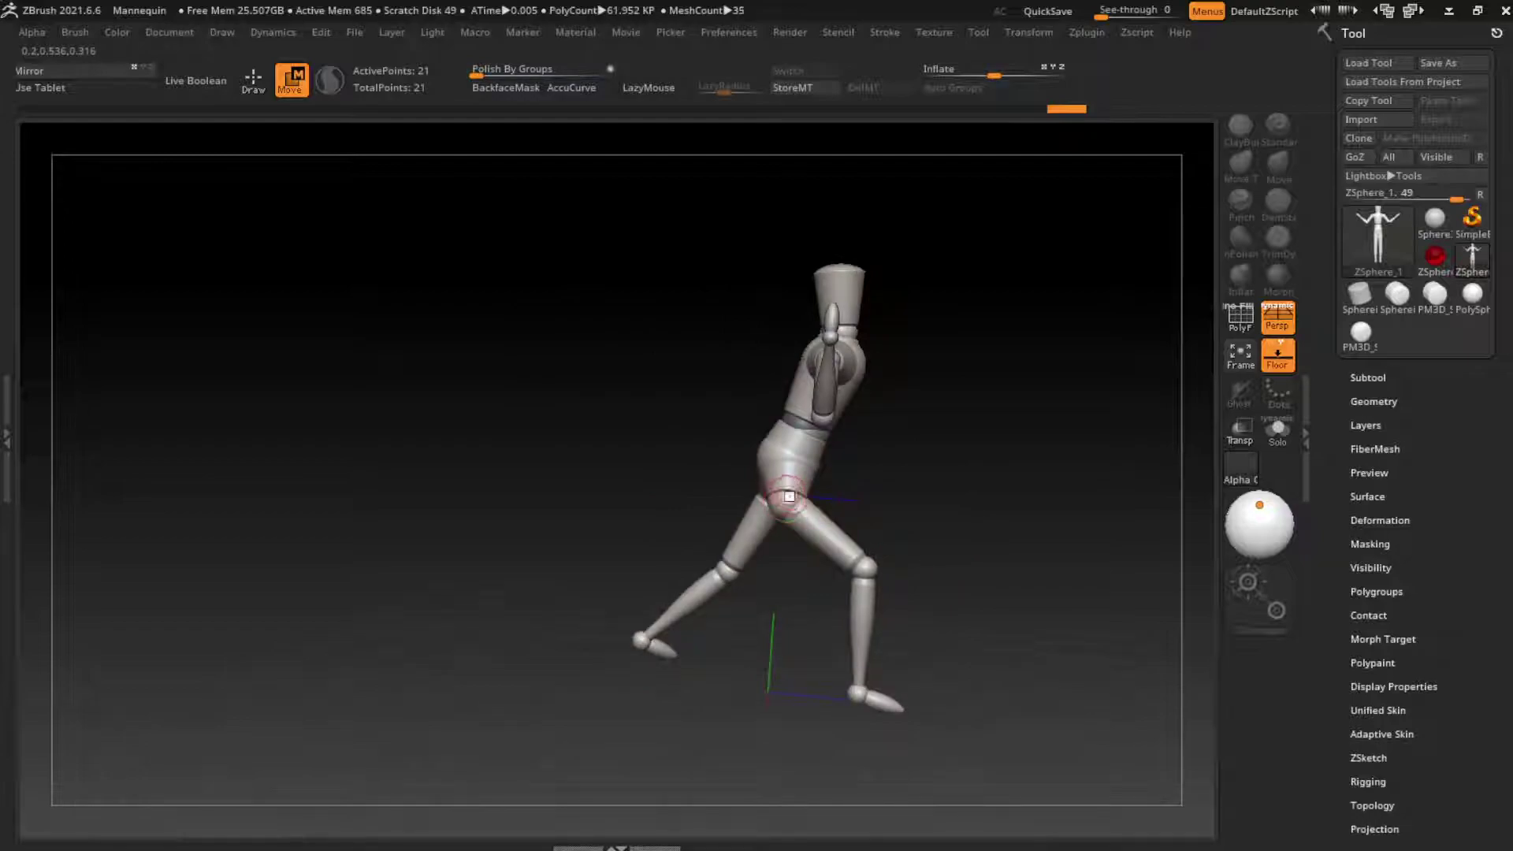
pyautogui.moveTo(789, 496)
pyautogui.mouseDown()
pyautogui.moveTo(949, 509)
pyautogui.moveTo(906, 512)
pyautogui.moveTo(985, 527)
pyautogui.moveTo(693, 552)
pyautogui.moveTo(786, 581)
pyautogui.moveTo(817, 570)
pyautogui.mouseUp()
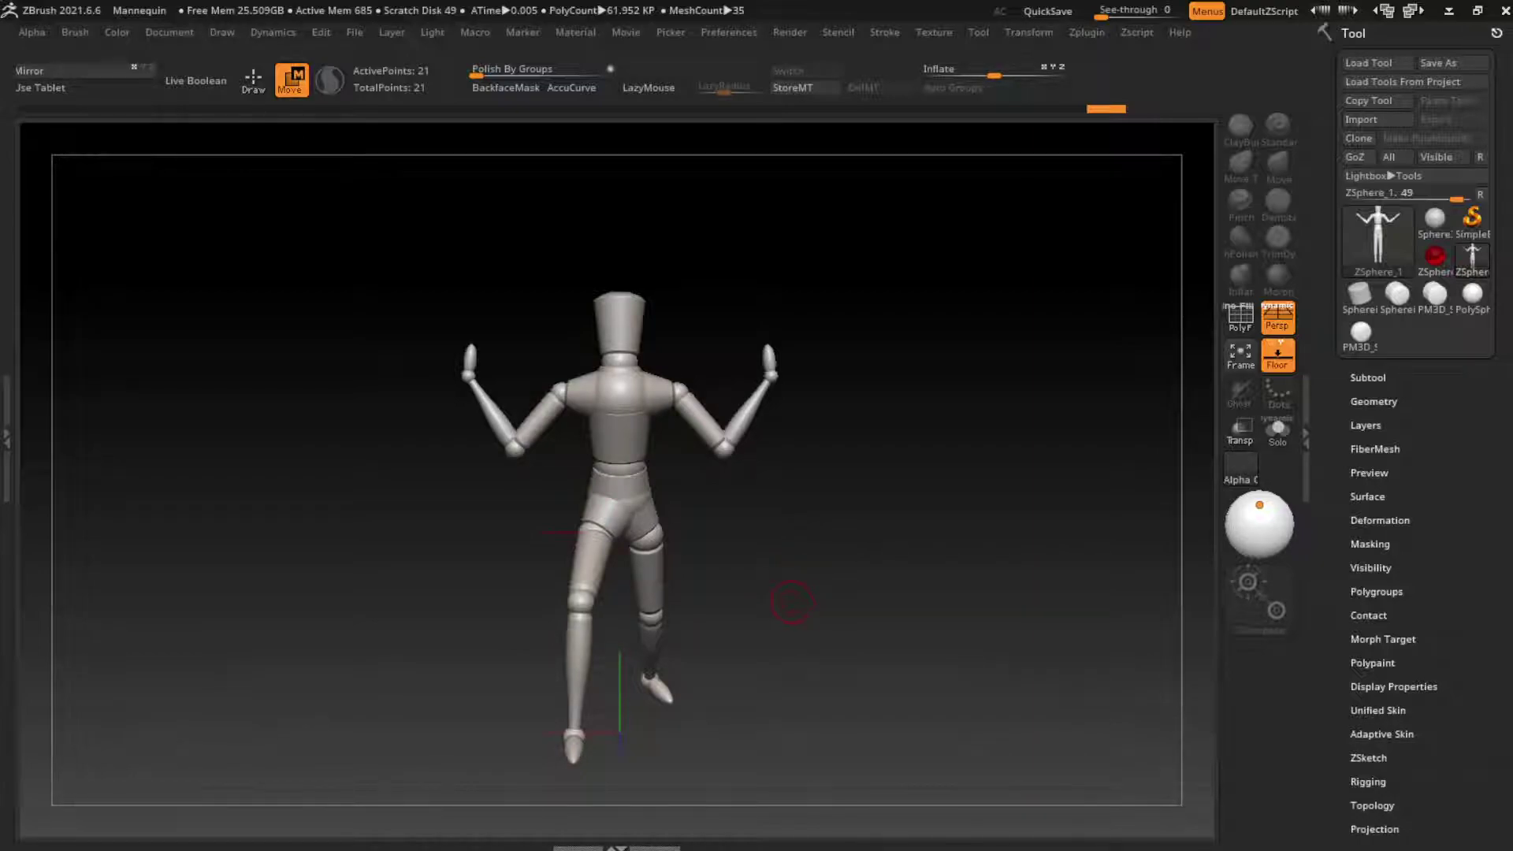
# Convert the posed ZSphere figure into a polymesh and DynaMesh it at resolution 304
pyautogui.hotkey('ctrl', 'z')
pyautogui.hotkey('ctrl', 'z')
pyautogui.hotkey('ctrl', 'z')
pyautogui.hotkey('ctrl', 'z')
pyautogui.hotkey('ctrl', 'z')
pyautogui.hotkey('ctrl', 'z')
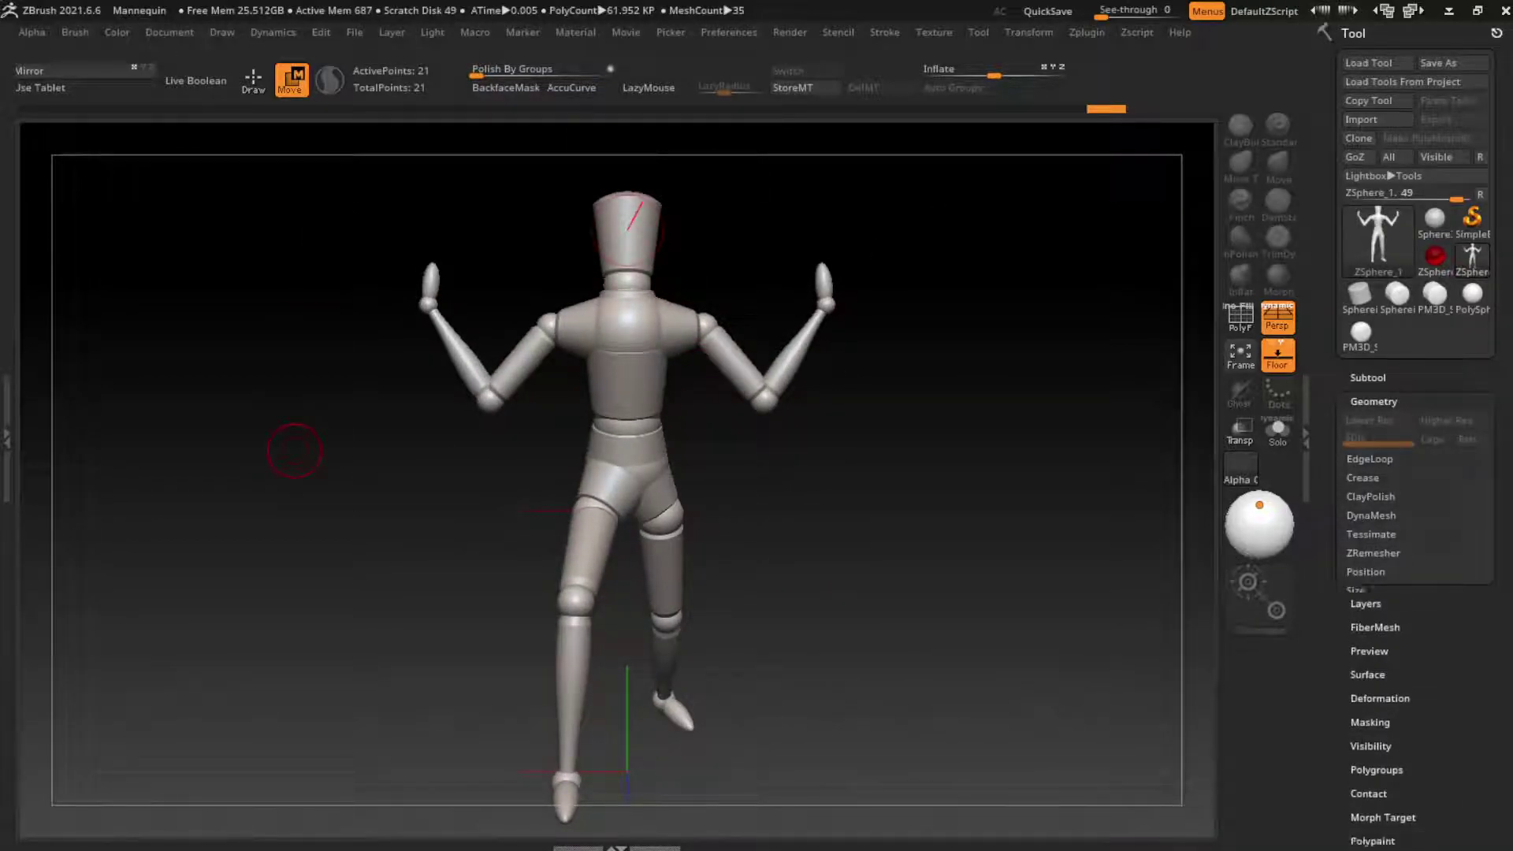
pyautogui.click(1426, 138)
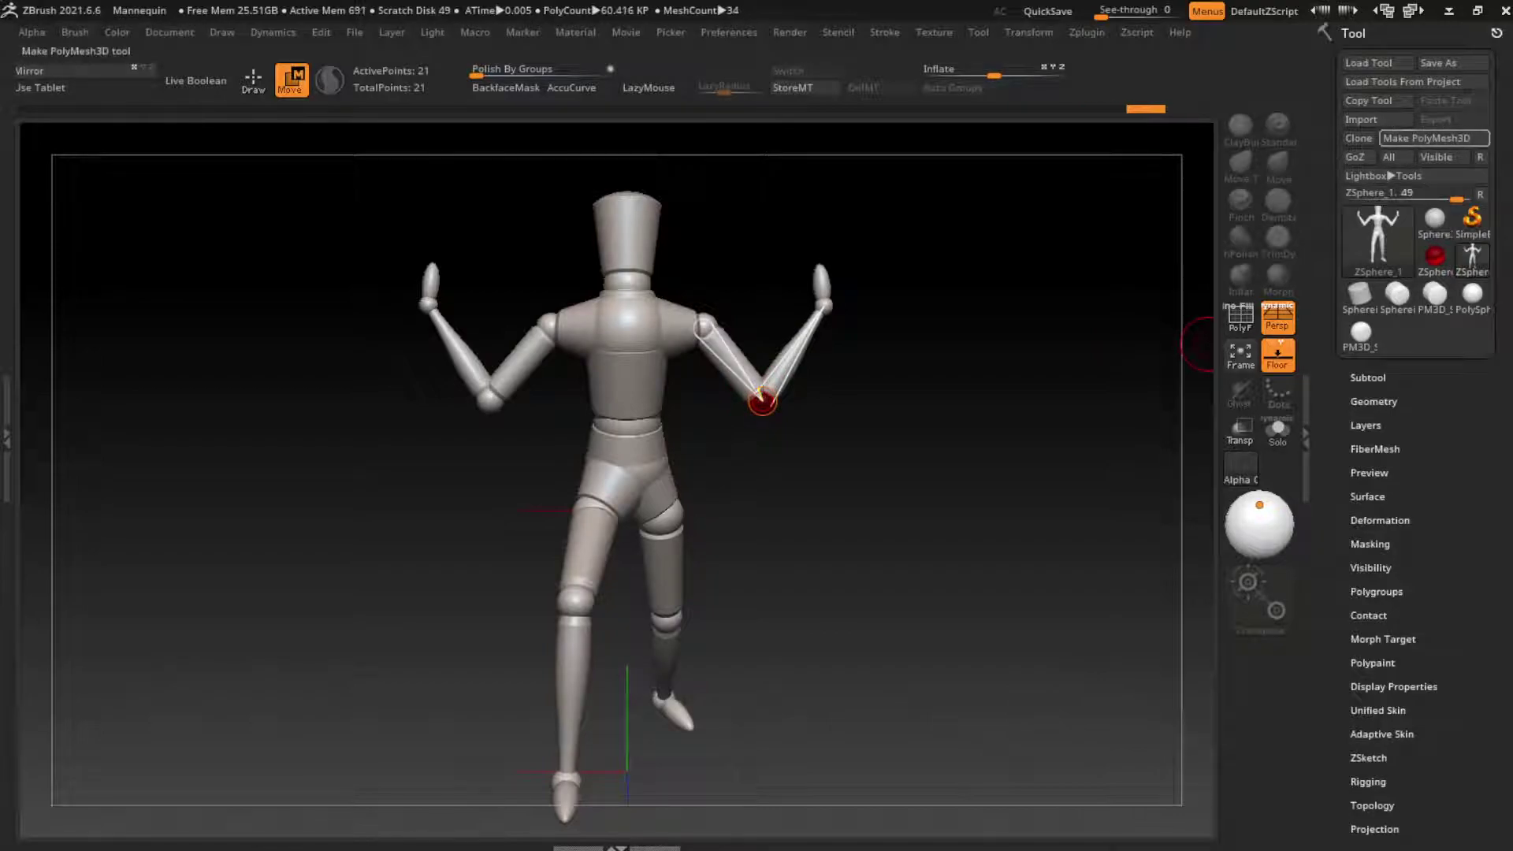
pyautogui.click(1373, 401)
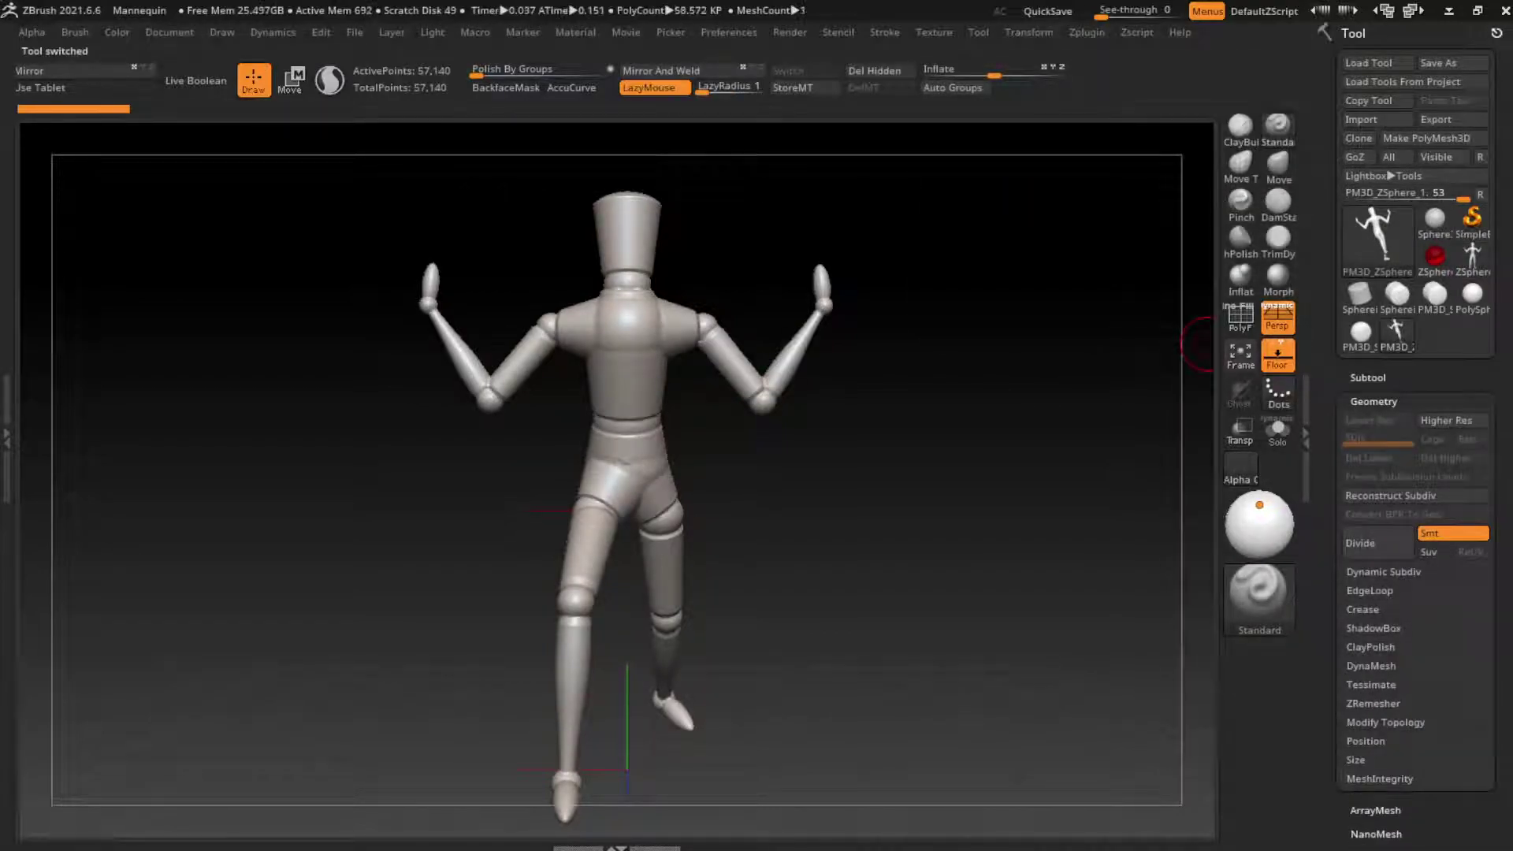
pyautogui.click(1371, 666)
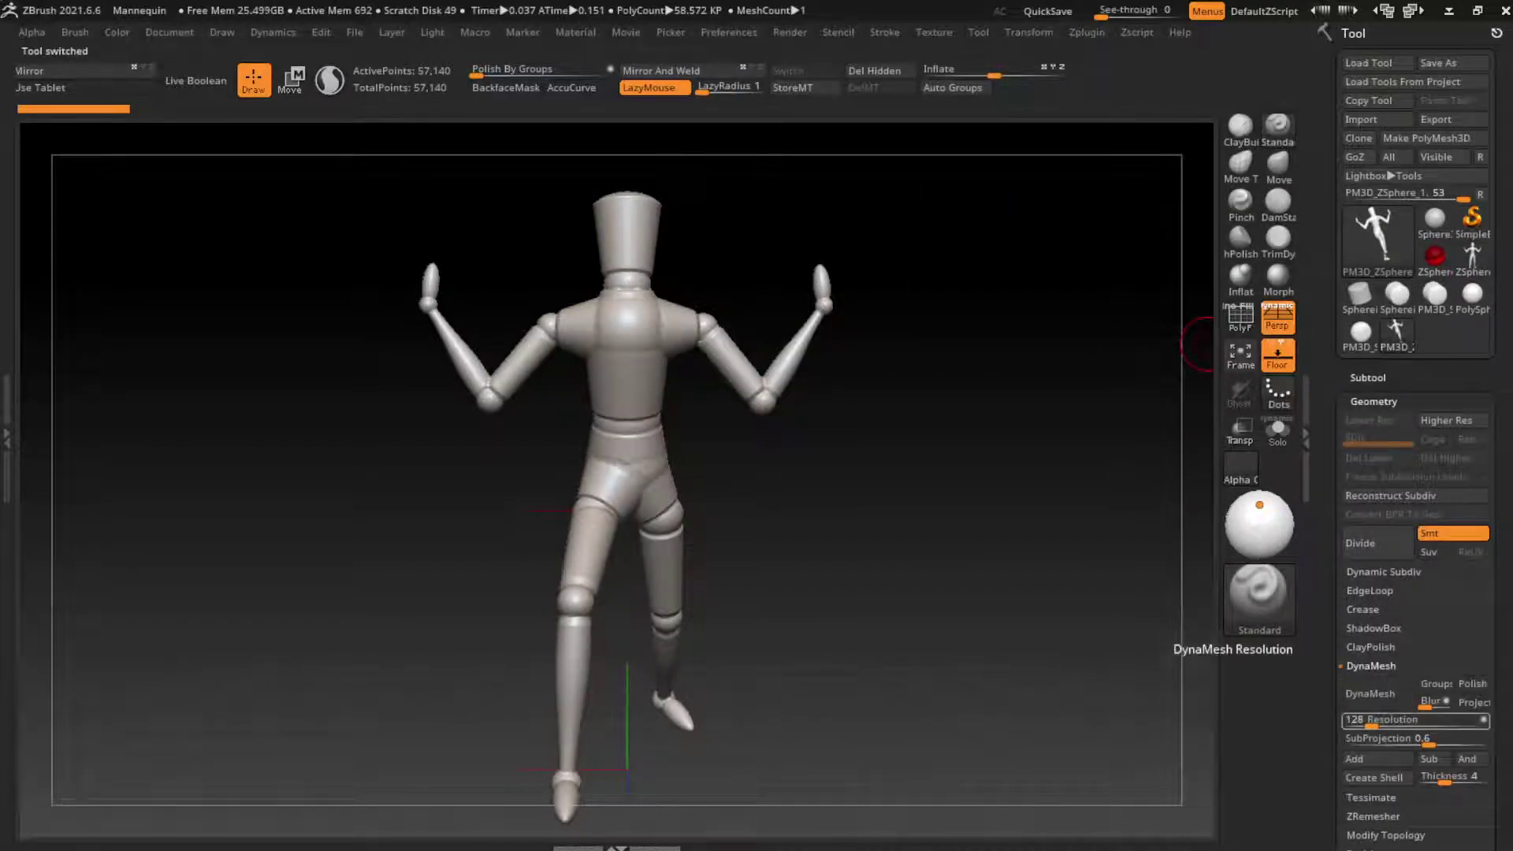
pyautogui.write('304')
pyautogui.click(1377, 693)
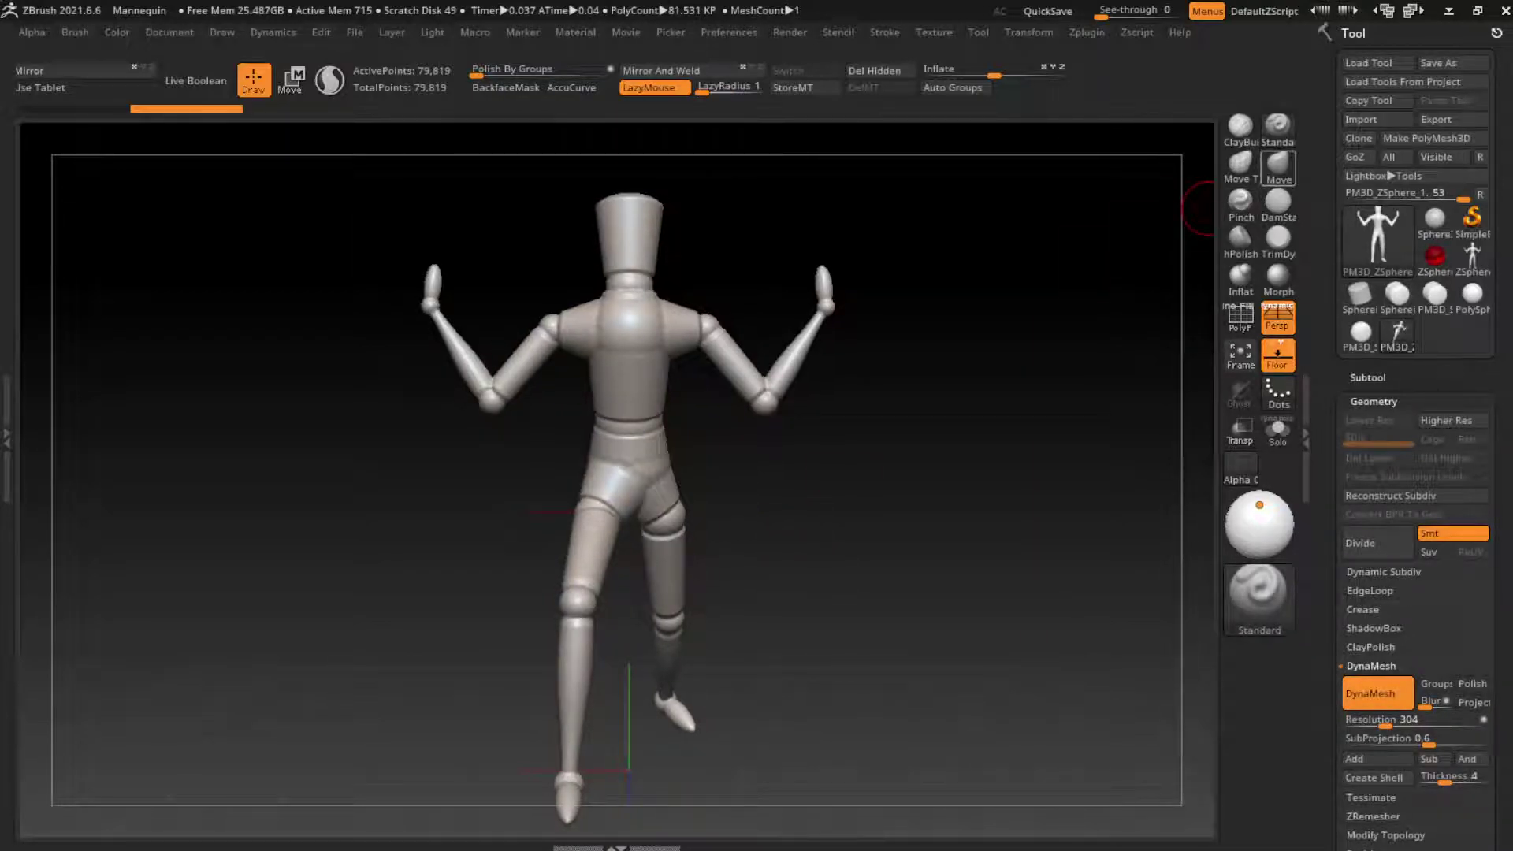
# Inflate both sides of the chest with the Inflat brush
pyautogui.click(1240, 274)
pyautogui.press('s')
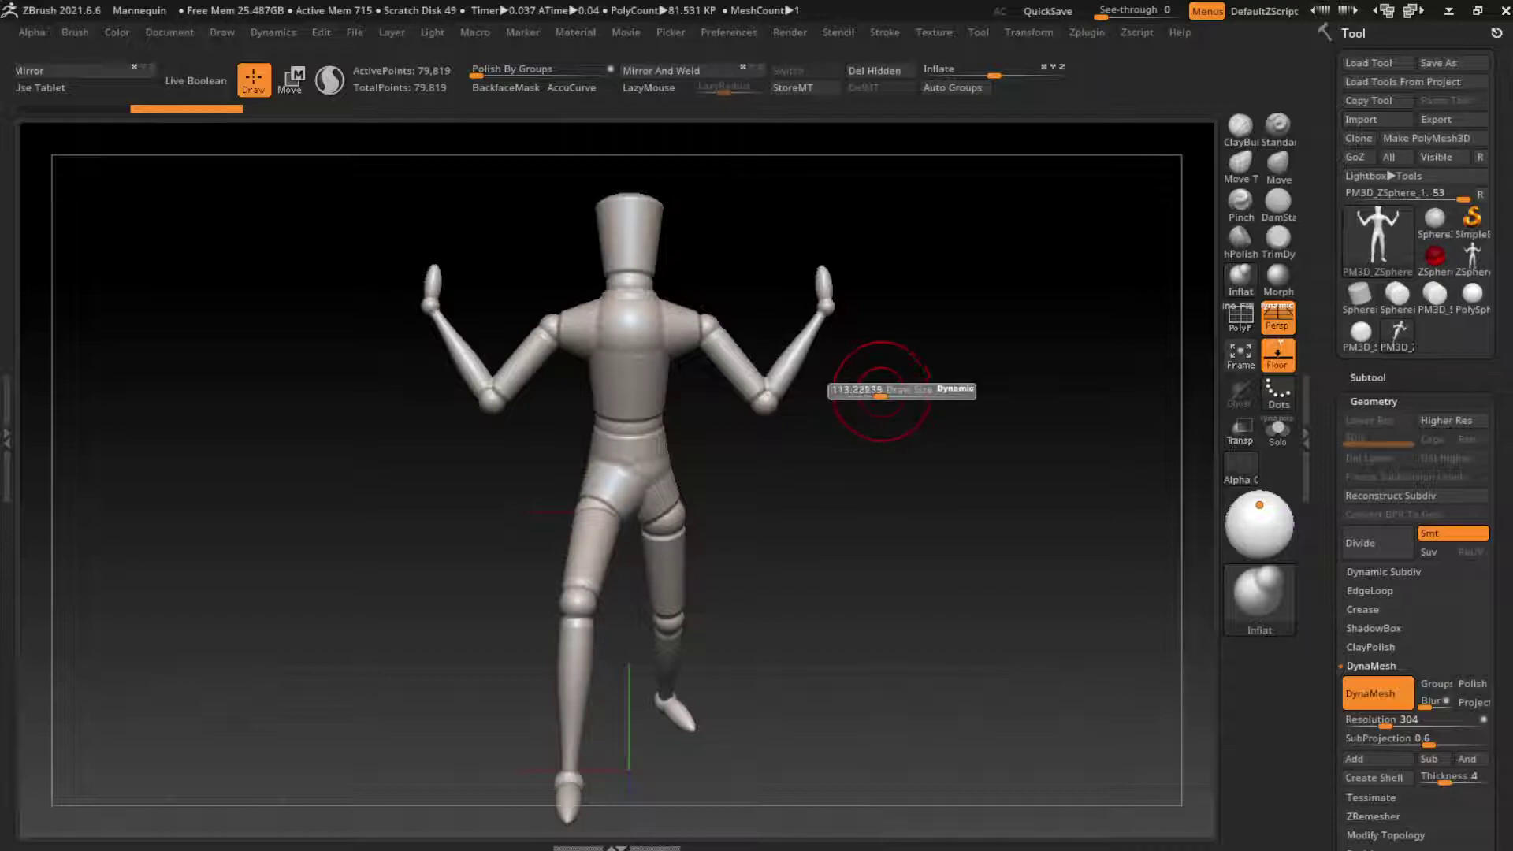
pyautogui.moveTo(668, 358); pyautogui.dragTo(673, 373)
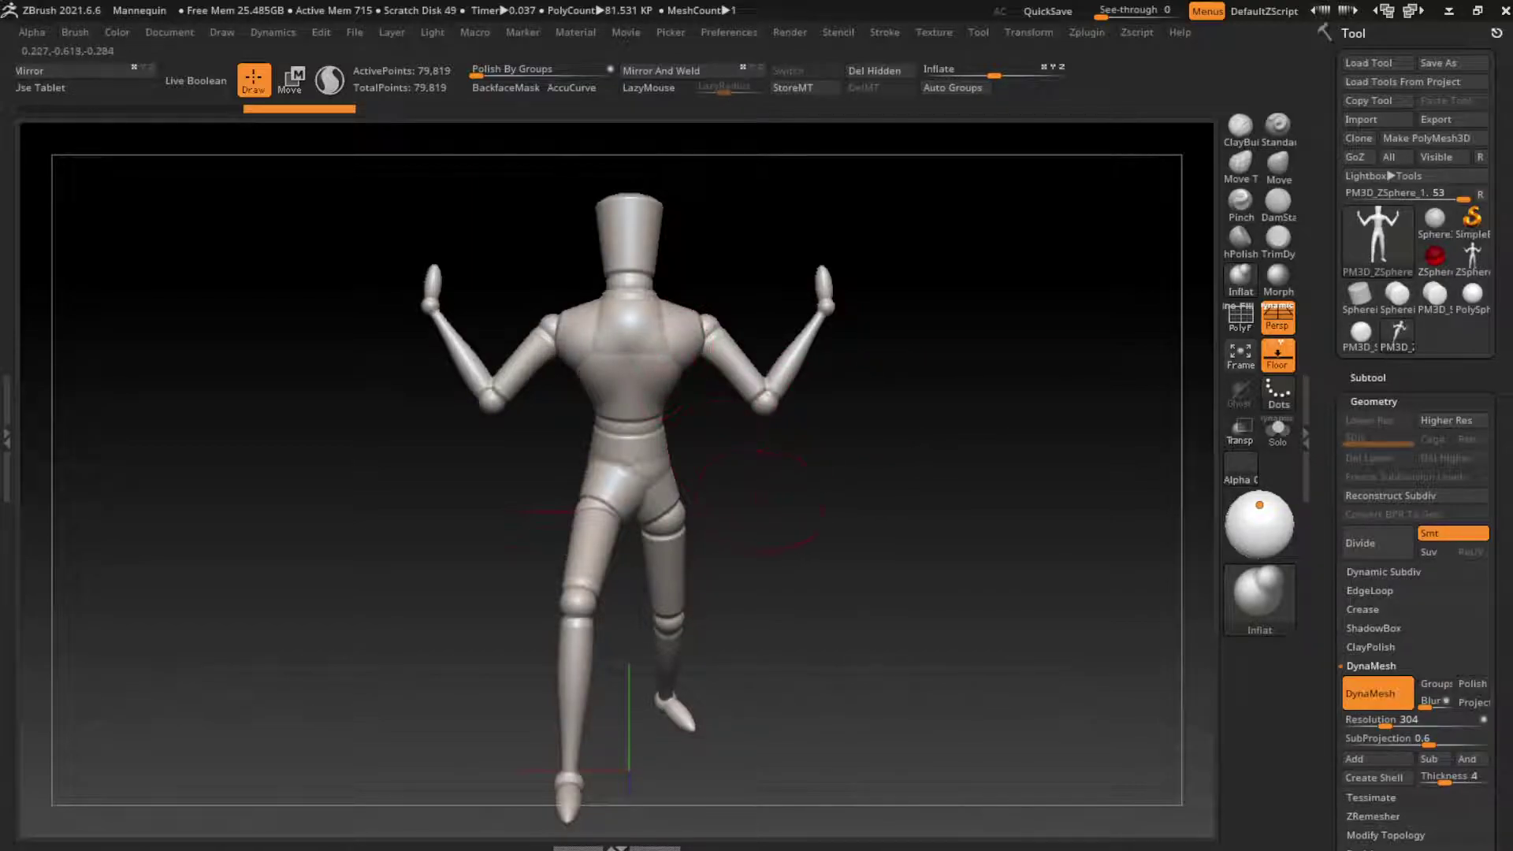
pyautogui.moveTo(756, 501)
pyautogui.mouseDown()
pyautogui.moveTo(824, 368)
pyautogui.moveTo(733, 425)
pyautogui.moveTo(780, 473)
pyautogui.mouseUp()
# Inflate both shoulders and the upper back, masking the head to protect it
pyautogui.moveTo(835, 544)
pyautogui.mouseDown()
pyautogui.moveTo(911, 544)
pyautogui.moveTo(923, 598)
pyautogui.moveTo(922, 520)
pyautogui.mouseUp()
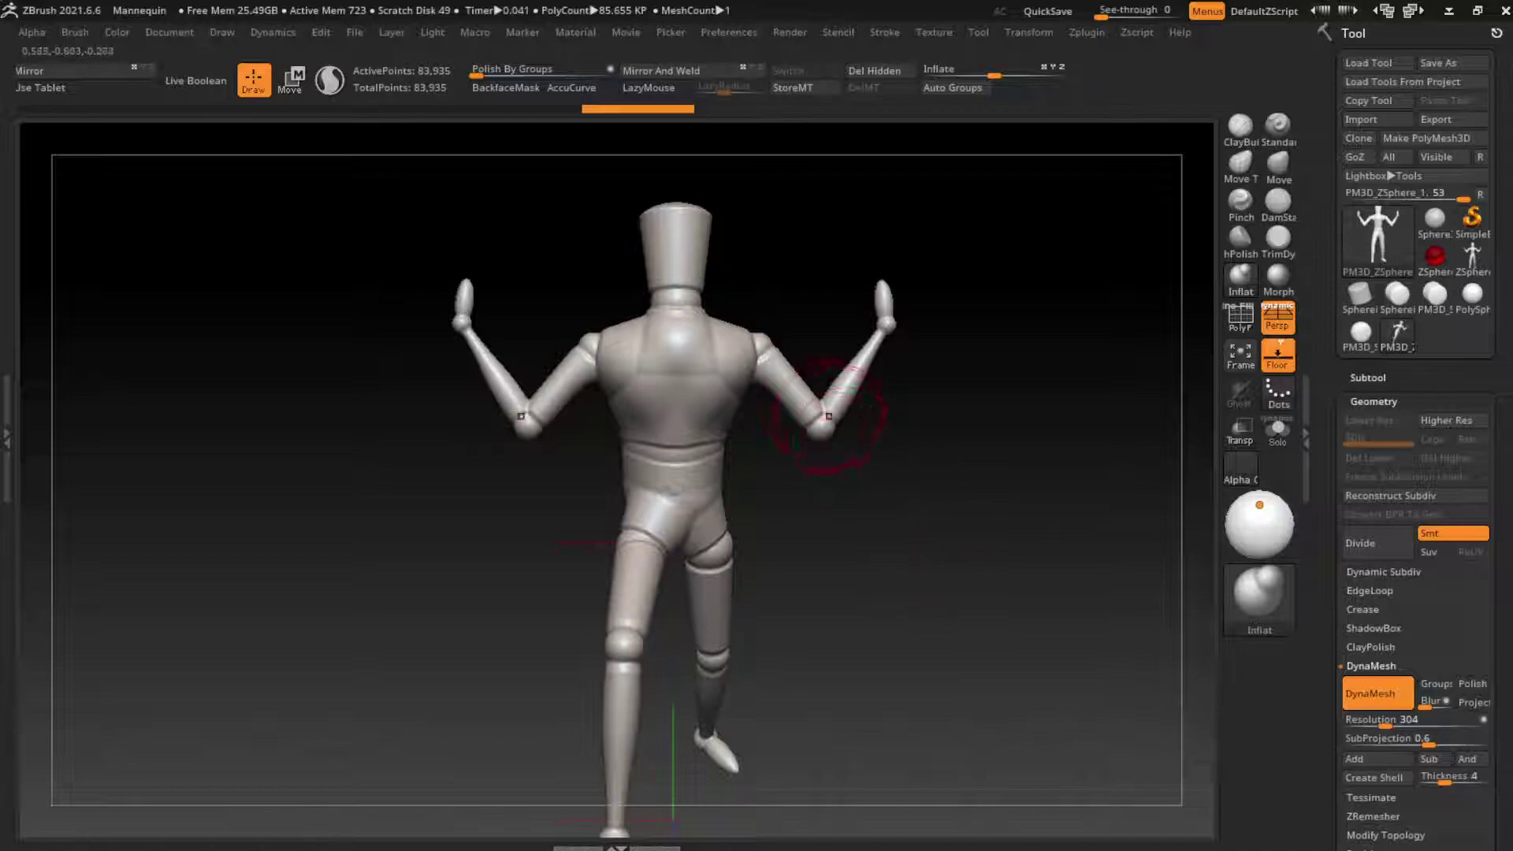
pyautogui.moveTo(829, 414)
pyautogui.mouseDown()
pyautogui.moveTo(780, 362)
pyautogui.moveTo(760, 303)
pyautogui.moveTo(979, 304)
pyautogui.moveTo(757, 291)
pyautogui.moveTo(748, 268)
pyautogui.mouseUp()
pyautogui.moveTo(985, 268)
pyautogui.mouseDown()
pyautogui.moveTo(1048, 268)
pyautogui.moveTo(709, 272)
pyautogui.mouseUp()
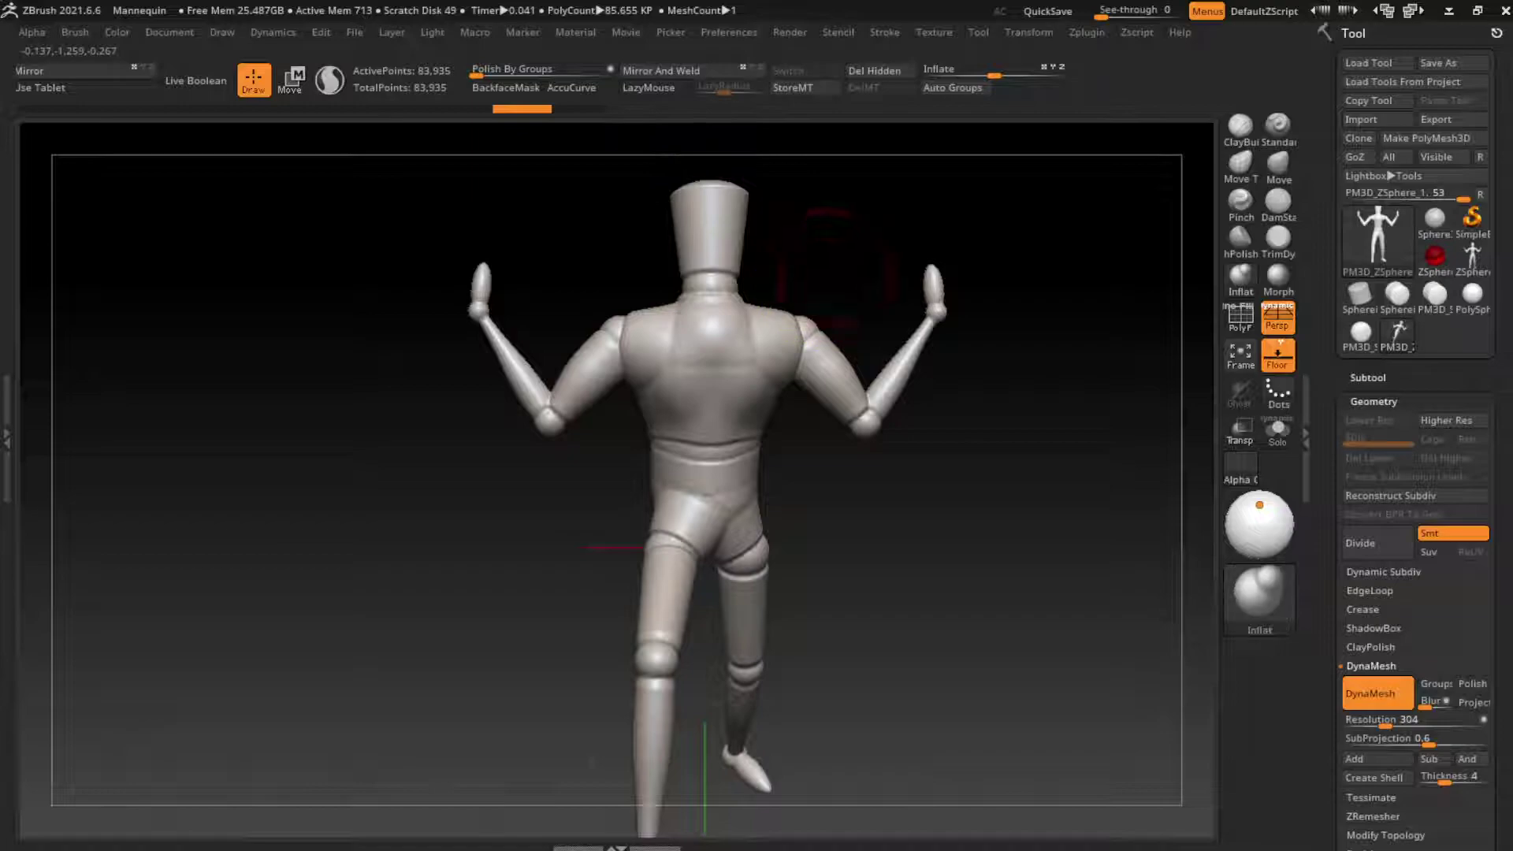
pyautogui.moveTo(641, 169)
pyautogui.mouseDown()
pyautogui.moveTo(642, 254)
pyautogui.moveTo(772, 408)
pyautogui.moveTo(757, 398)
pyautogui.mouseUp()
pyautogui.moveTo(677, 426); pyautogui.dragTo(803, 441)
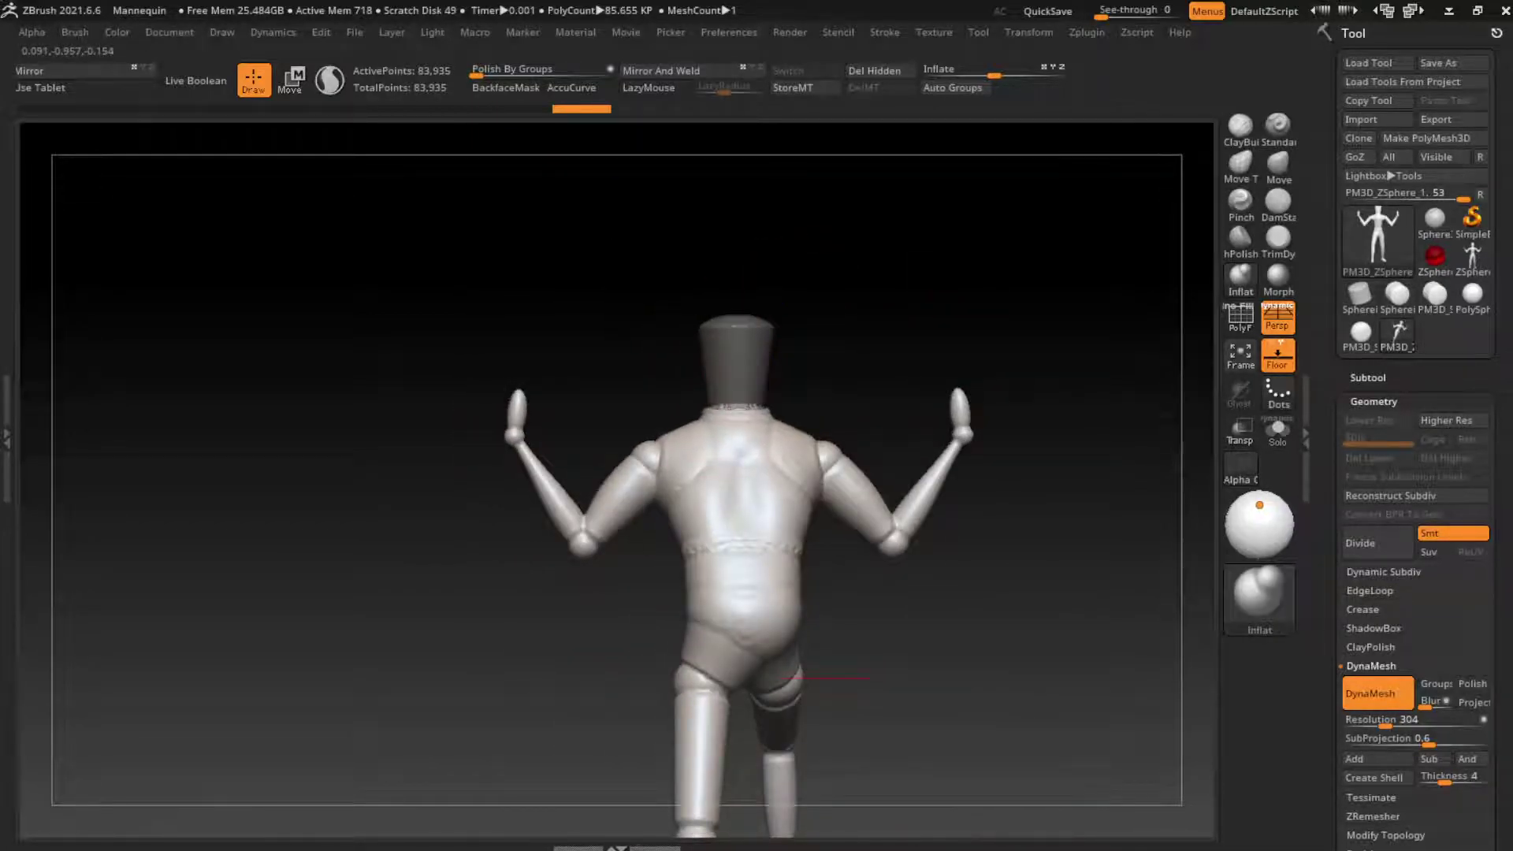
pyautogui.moveTo(662, 441); pyautogui.dragTo(812, 464)
pyautogui.moveTo(1024, 473); pyautogui.dragTo(1087, 480)
# Inflate the shoulders, upper arms, elbows, wrists and forearms, then check from the side
pyautogui.moveTo(1087, 379); pyautogui.dragTo(1048, 370)
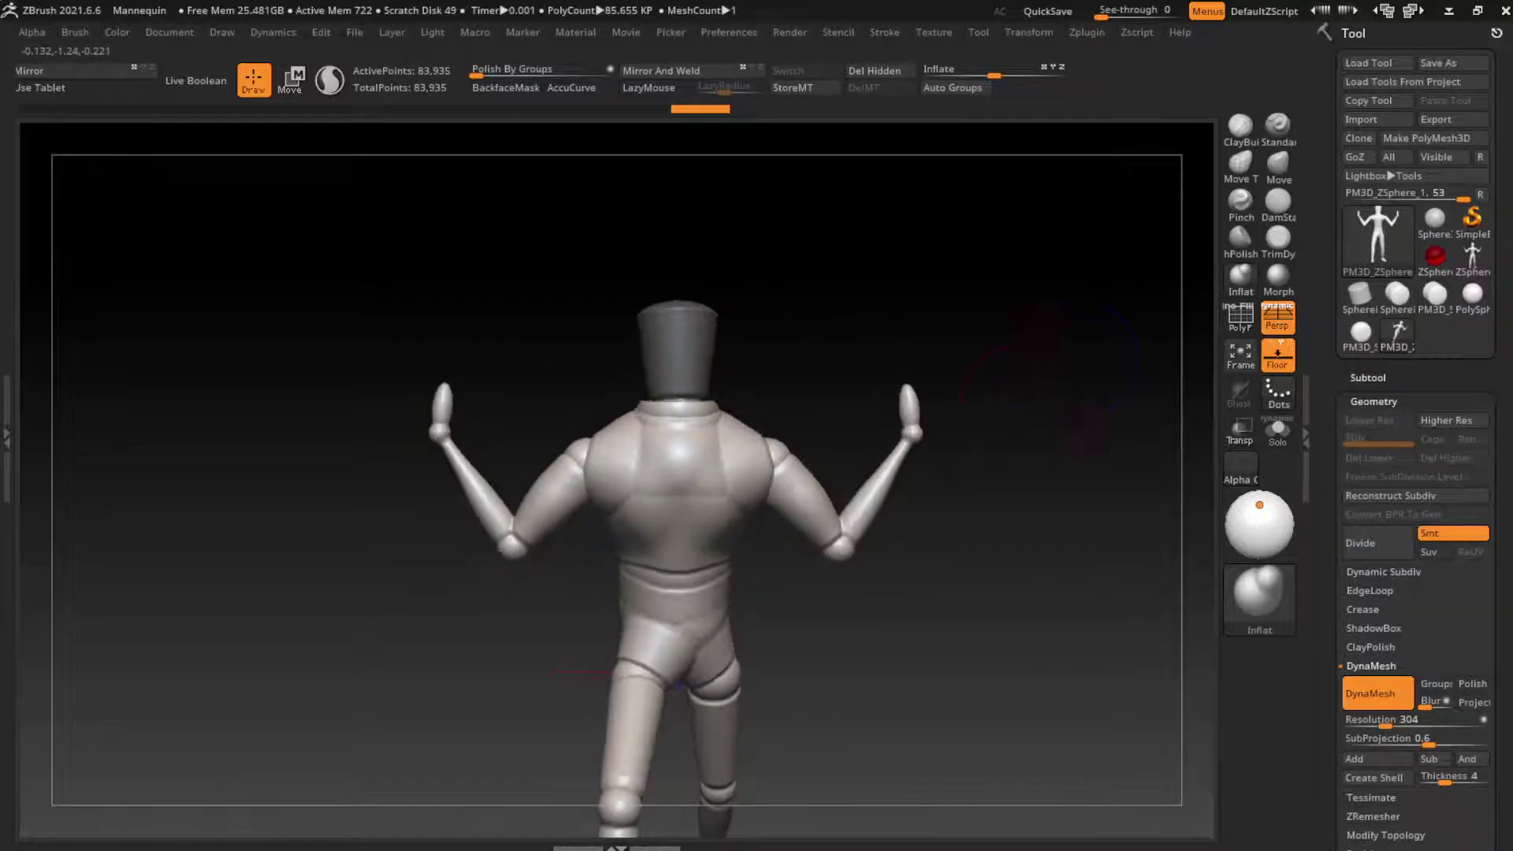
pyautogui.moveTo(955, 600); pyautogui.dragTo(894, 468)
pyautogui.moveTo(754, 353); pyautogui.dragTo(729, 331)
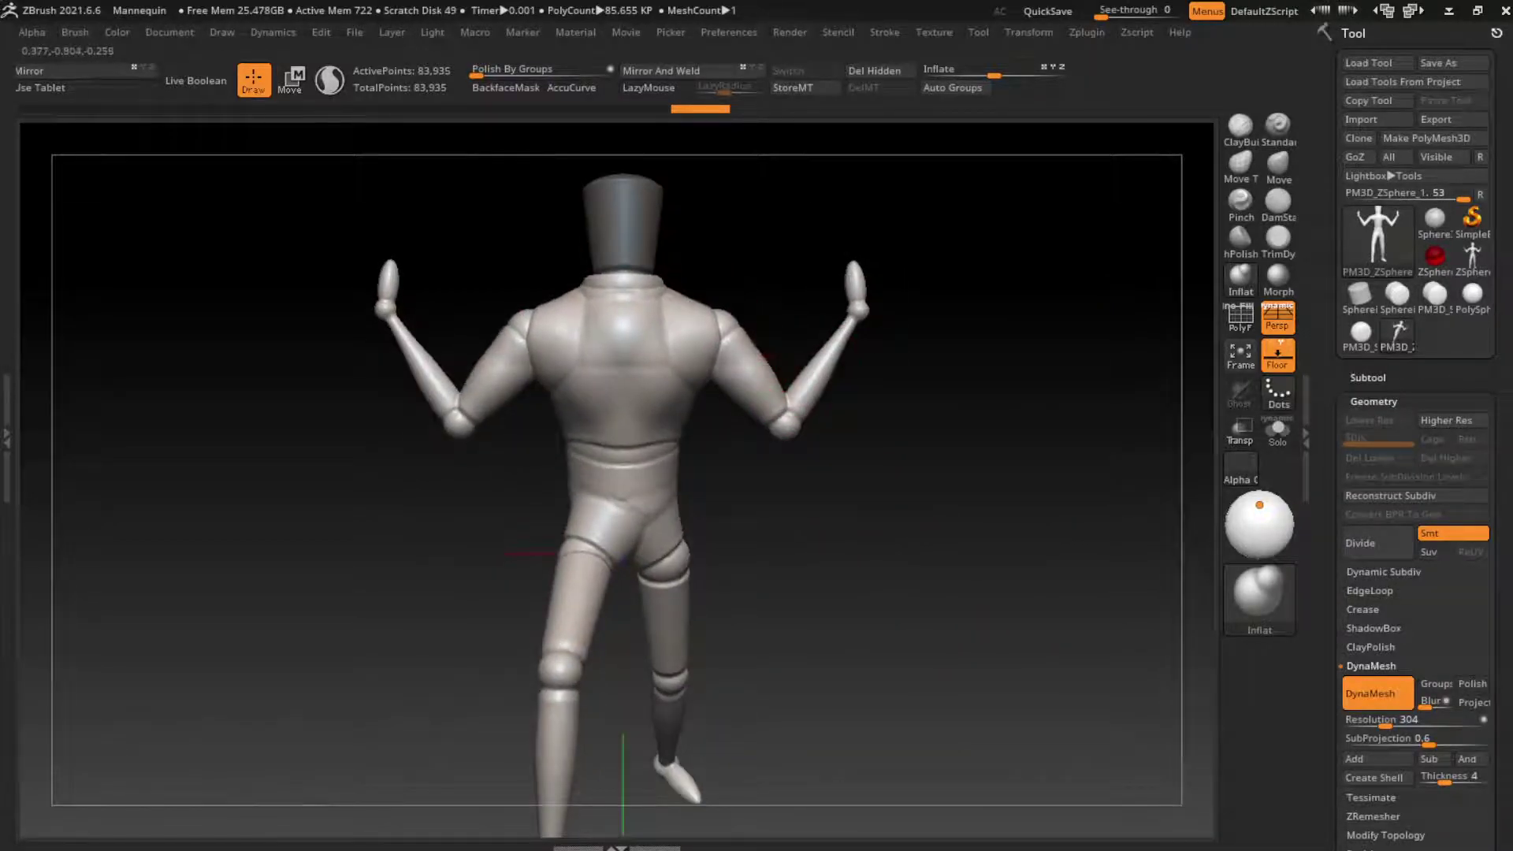
pyautogui.moveTo(792, 402); pyautogui.dragTo(835, 441)
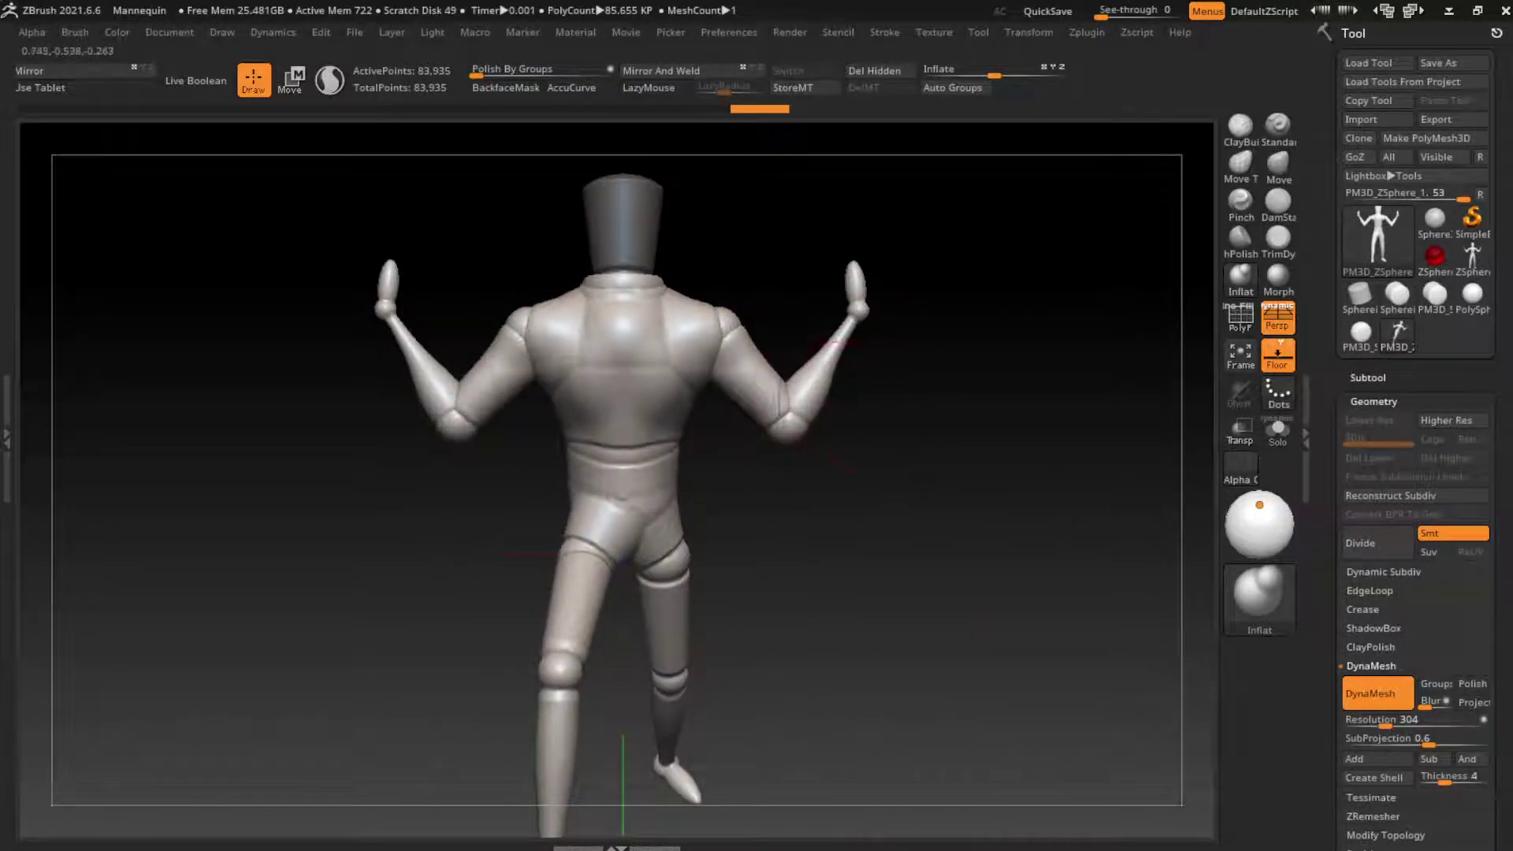
pyautogui.moveTo(854, 310); pyautogui.dragTo(854, 328)
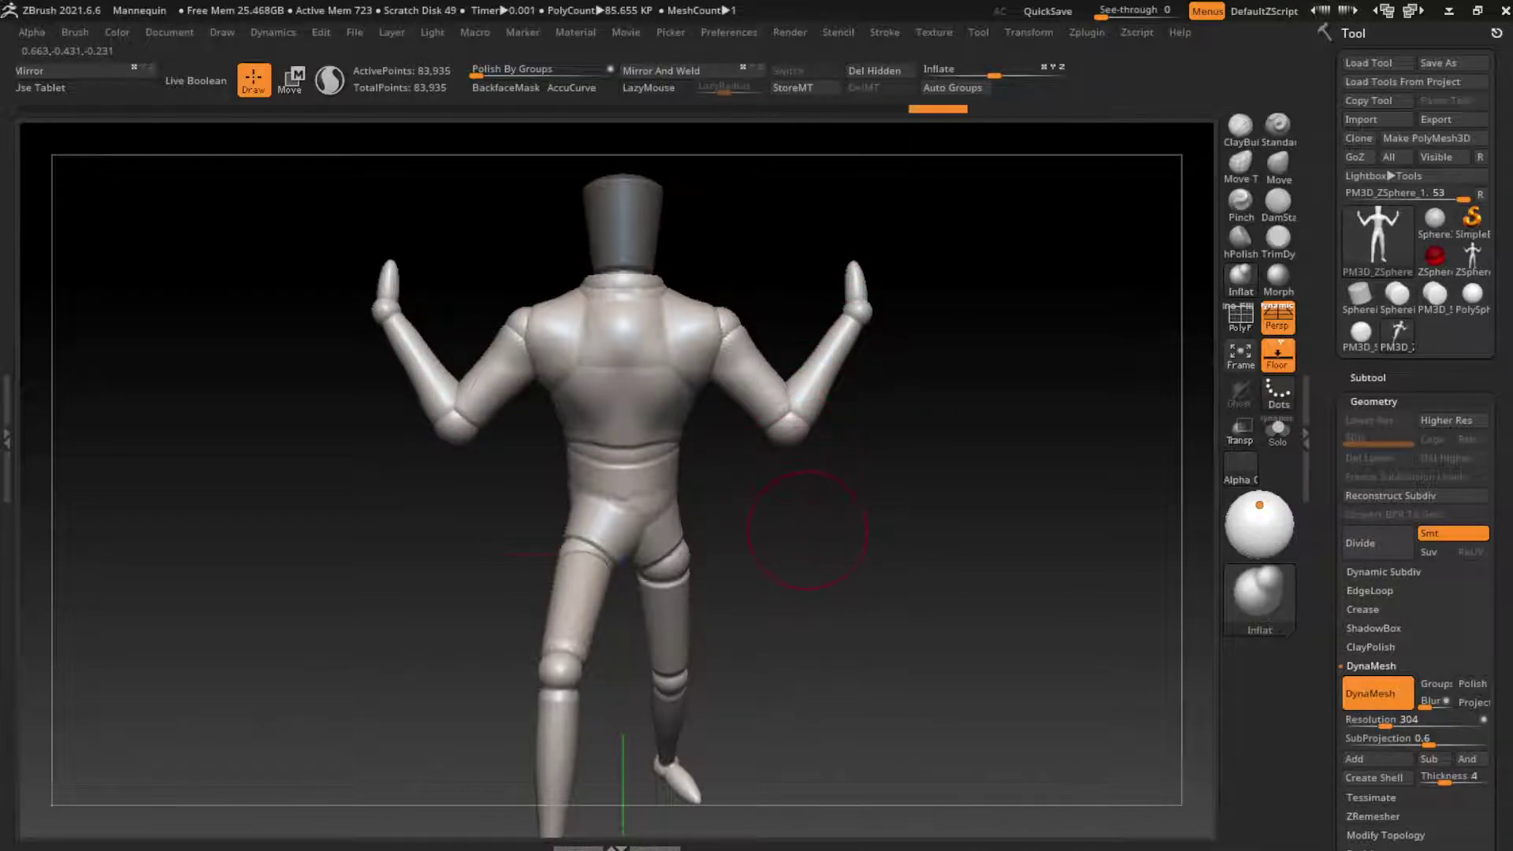
pyautogui.moveTo(858, 406)
pyautogui.mouseDown()
pyautogui.moveTo(1134, 367)
pyautogui.moveTo(997, 799)
pyautogui.mouseUp()
pyautogui.moveTo(1001, 528); pyautogui.dragTo(849, 676, button='right')
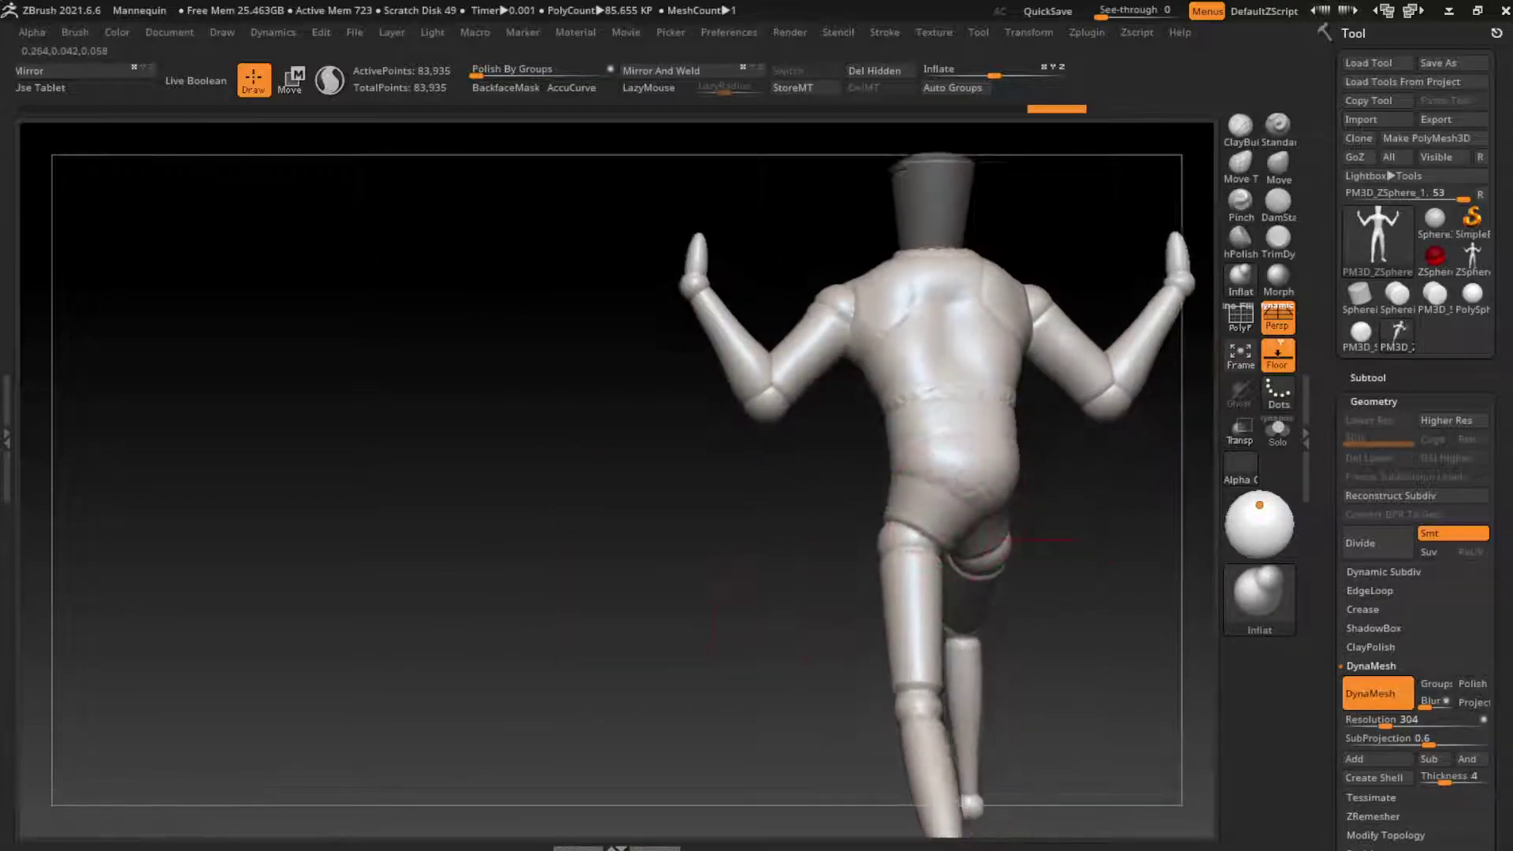
pyautogui.keyDown('alt'); pyautogui.moveTo(1087, 493); pyautogui.dragTo(933, 536, button='right'); pyautogui.keyUp('alt')
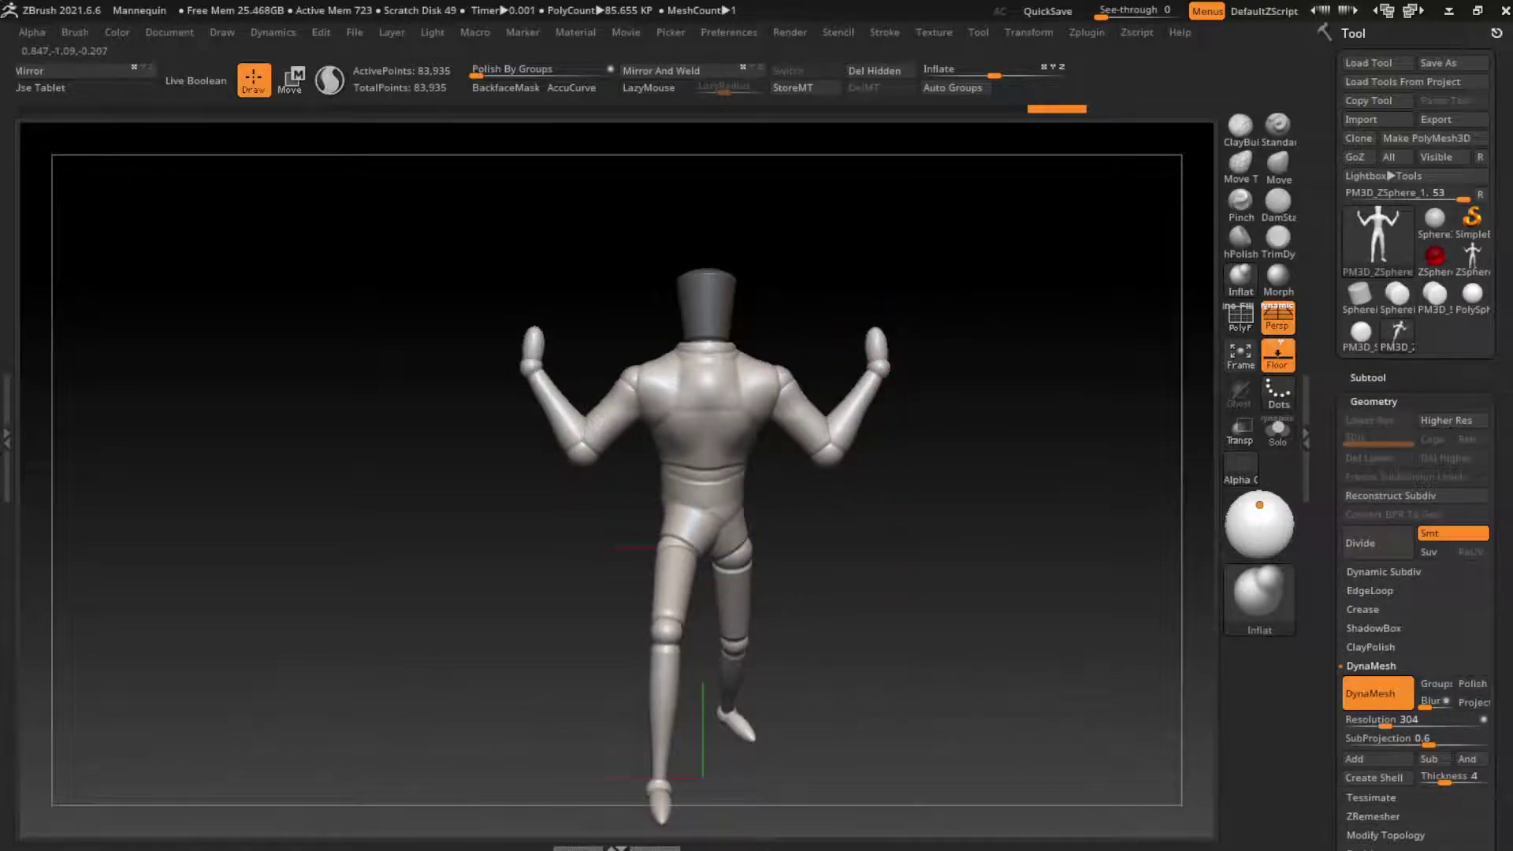
pyautogui.click(1277, 166)
pyautogui.moveTo(872, 350); pyautogui.dragTo(880, 347)
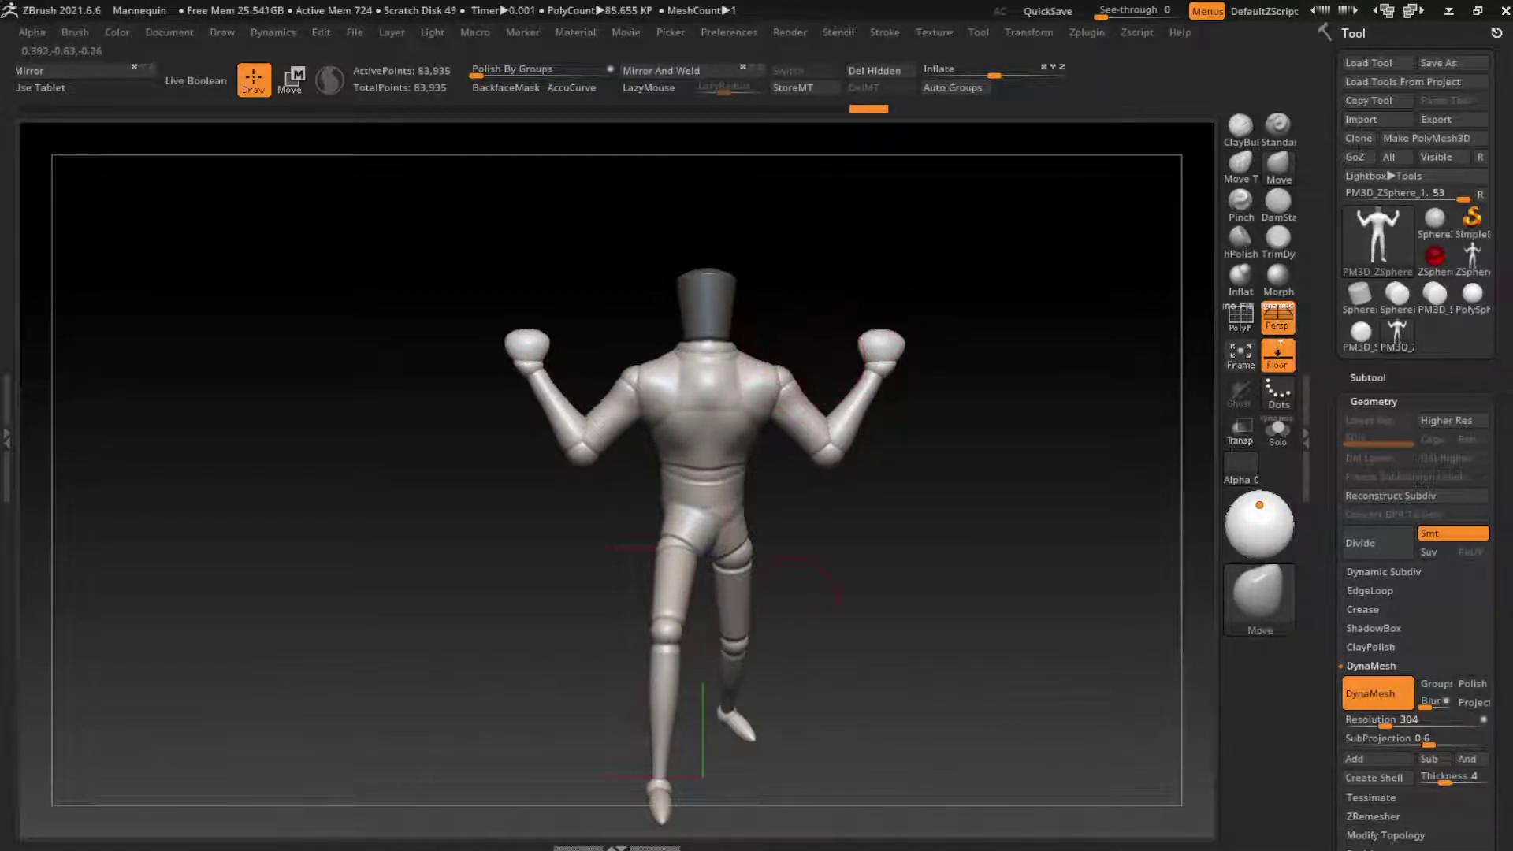
pyautogui.keyDown('alt'); pyautogui.moveTo(794, 600); pyautogui.dragTo(754, 506); pyautogui.keyUp('alt')
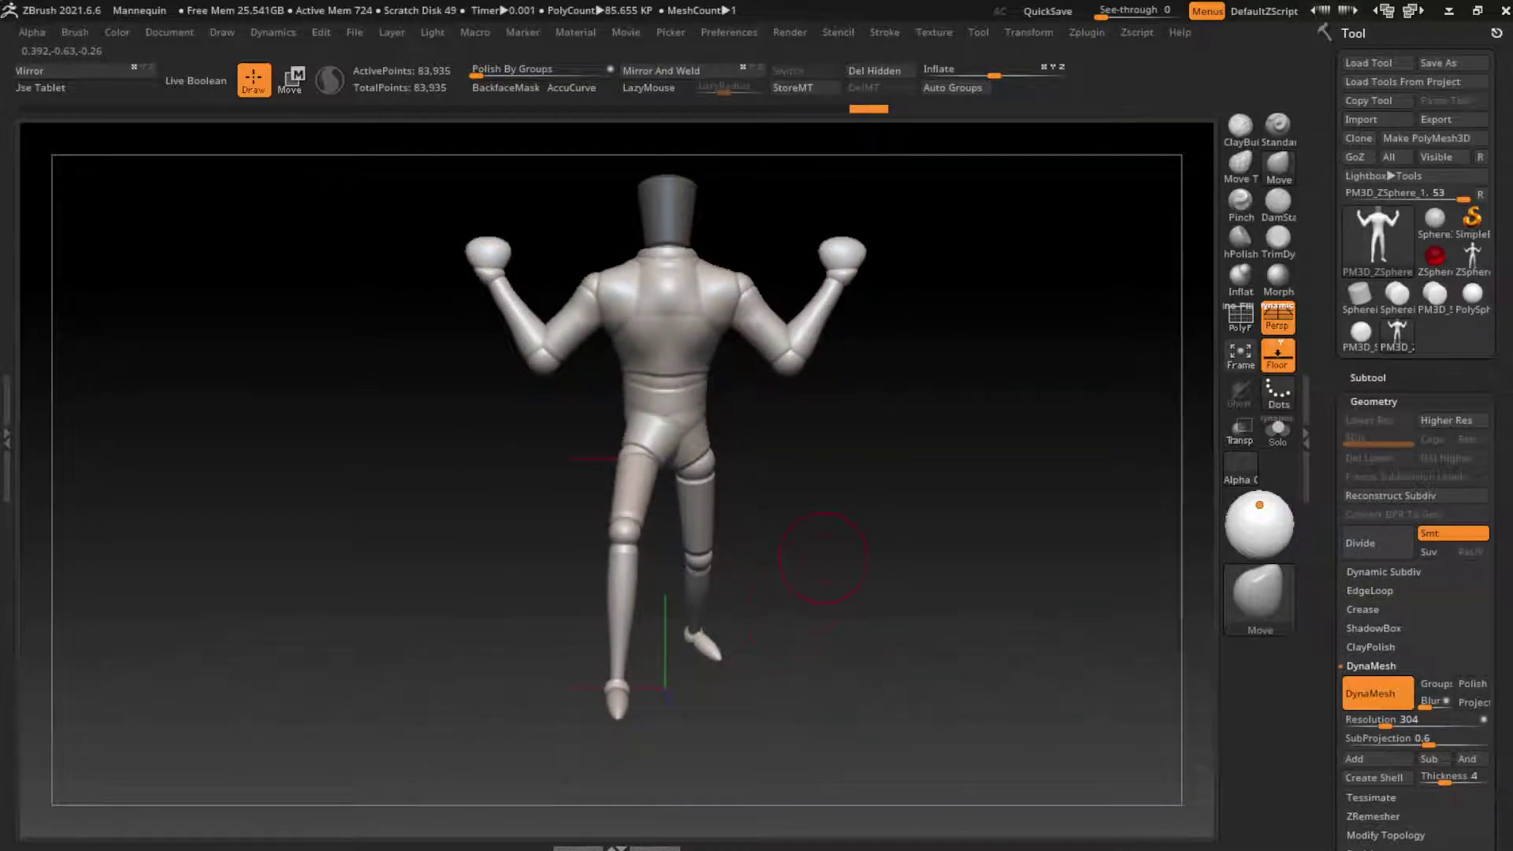
pyautogui.press(']')
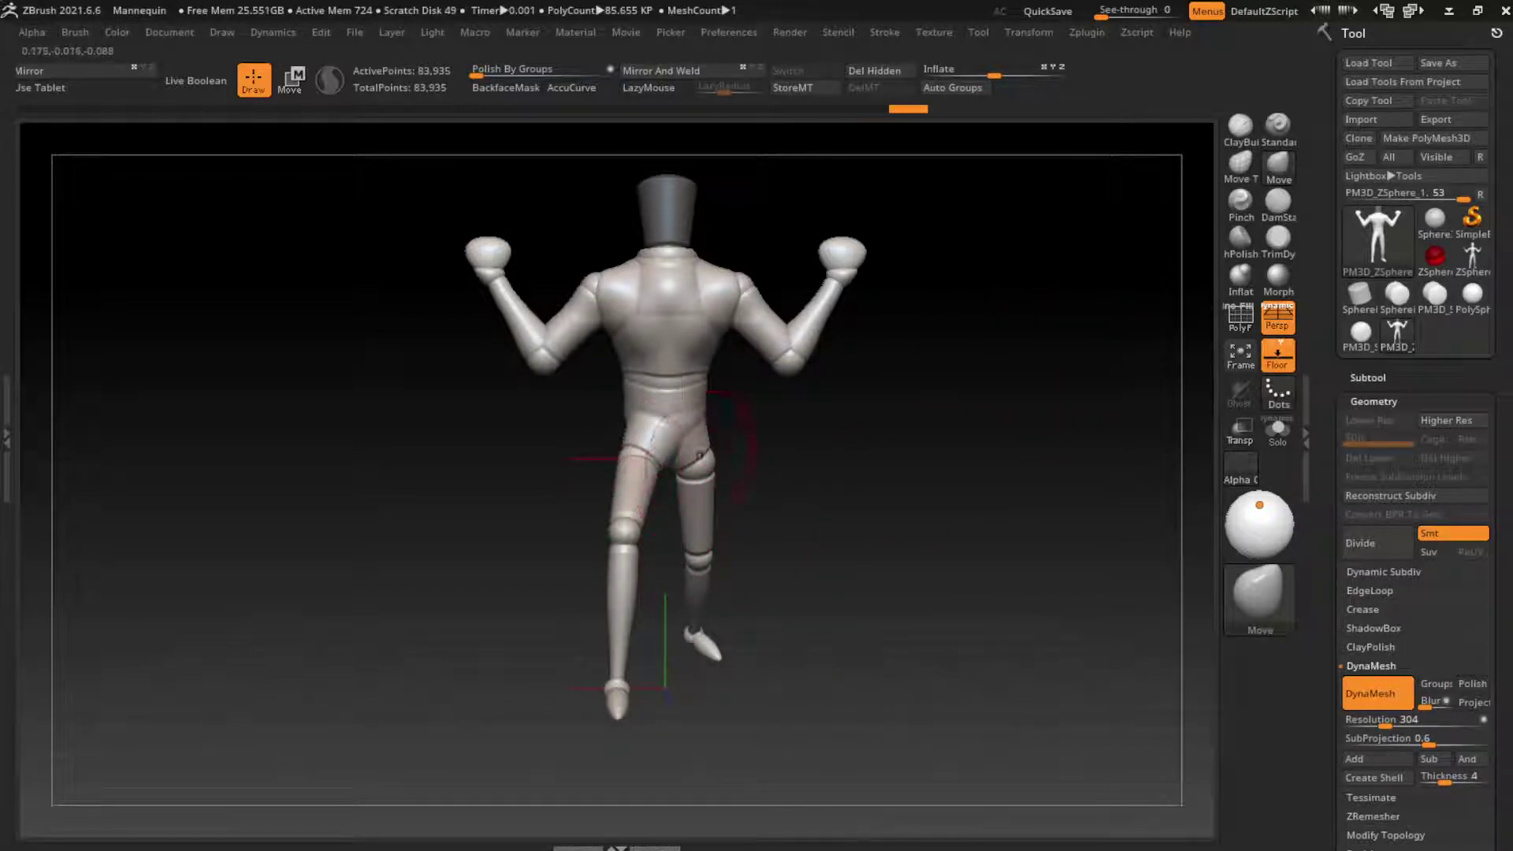
pyautogui.click(1240, 274)
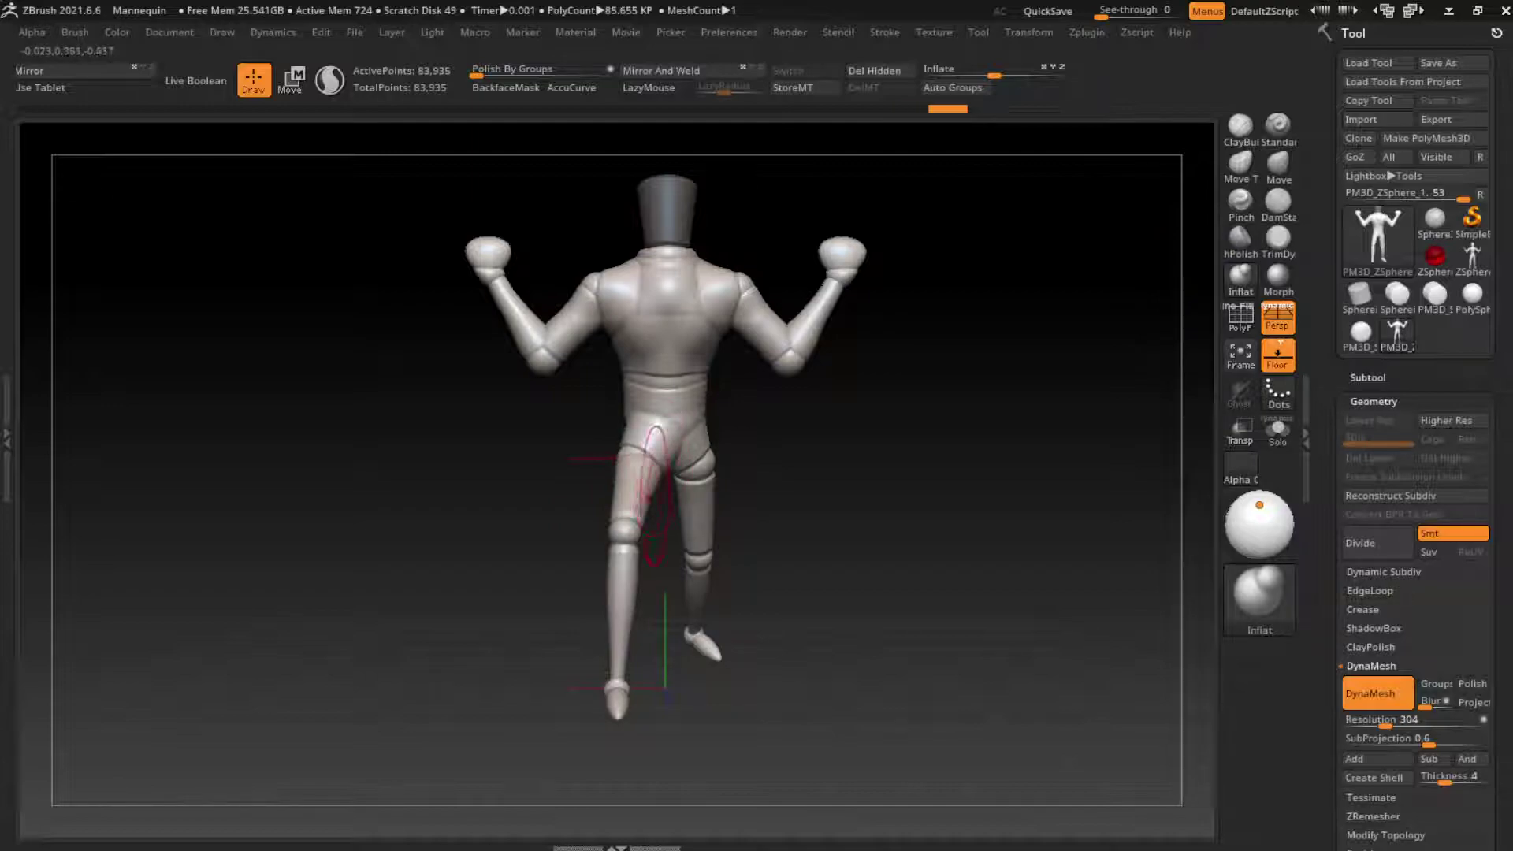
pyautogui.moveTo(651, 543)
pyautogui.mouseDown()
pyautogui.moveTo(647, 476)
pyautogui.moveTo(599, 441)
pyautogui.moveTo(575, 394)
pyautogui.mouseUp()
pyautogui.moveTo(772, 473); pyautogui.dragTo(836, 471)
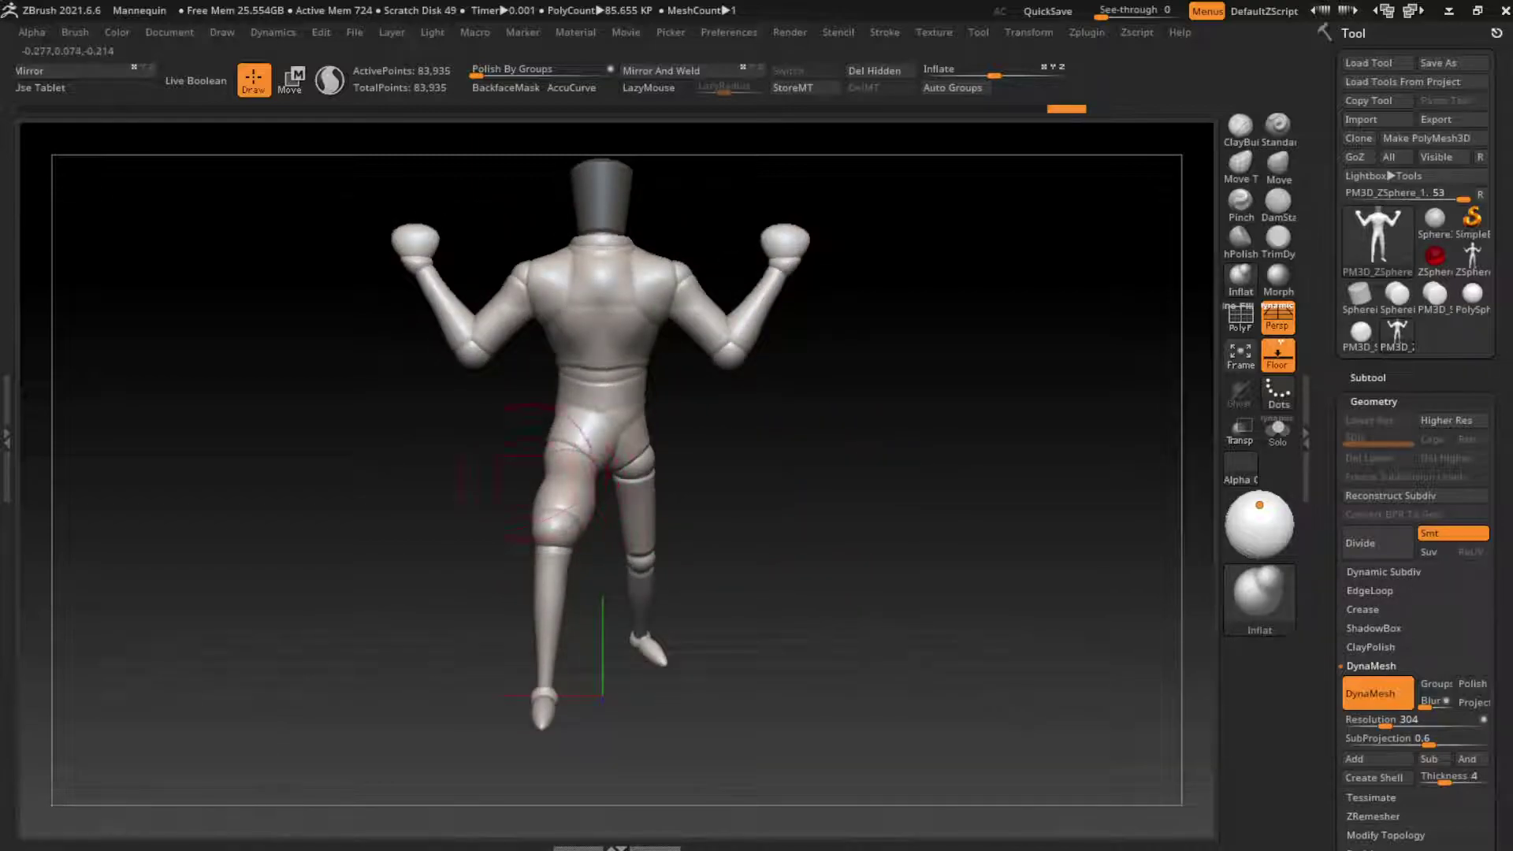
pyautogui.moveTo(520, 473)
pyautogui.mouseDown()
pyautogui.moveTo(710, 489)
pyautogui.moveTo(850, 543)
pyautogui.moveTo(817, 484)
pyautogui.mouseUp()
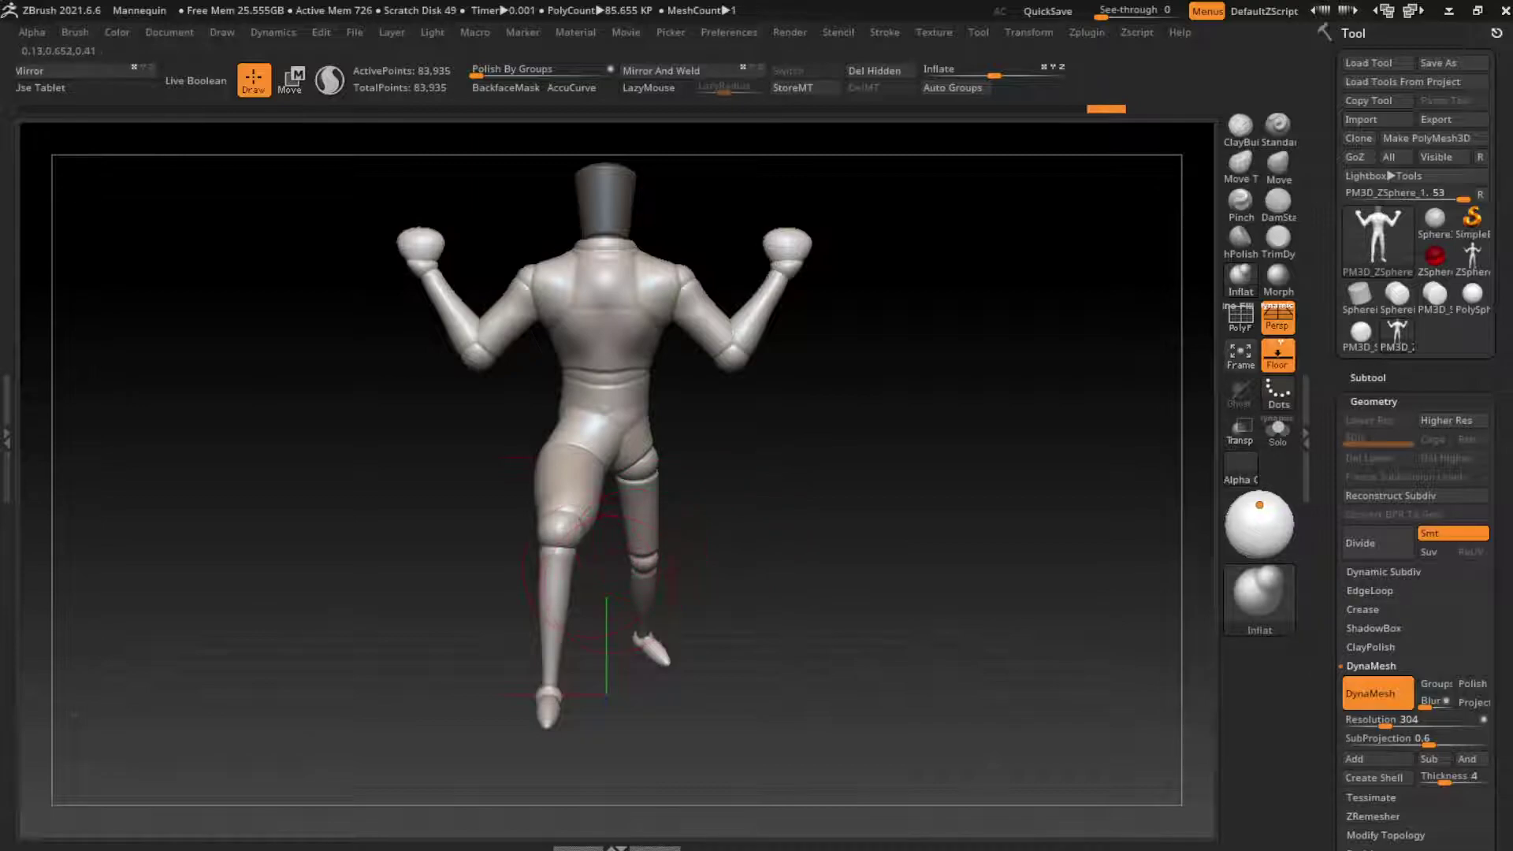
pyautogui.moveTo(563, 601)
pyautogui.mouseDown()
pyautogui.moveTo(544, 583)
pyautogui.moveTo(551, 662)
pyautogui.moveTo(679, 664)
pyautogui.mouseUp()
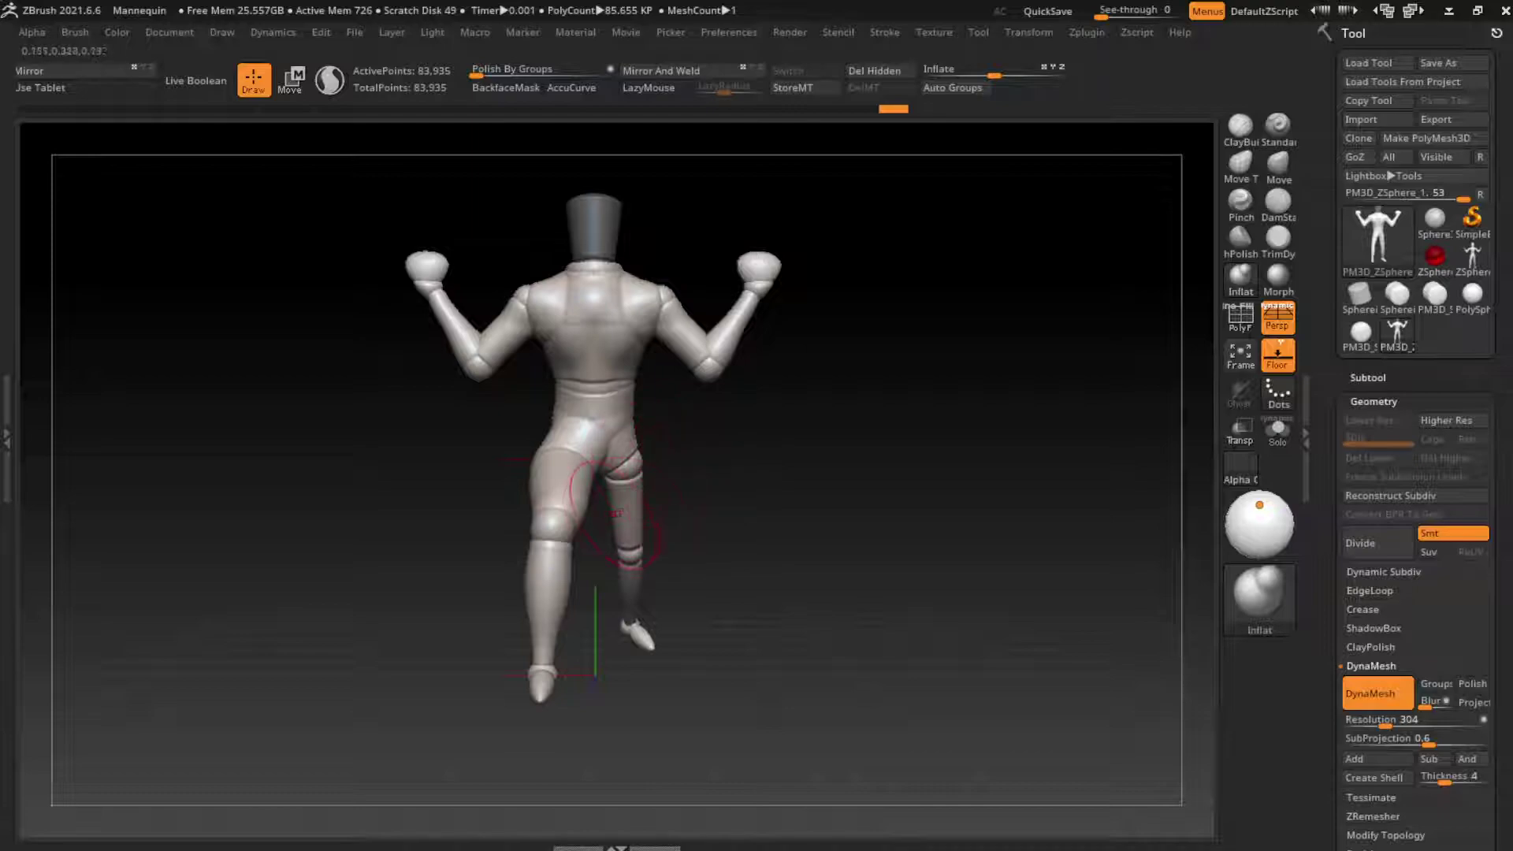
pyautogui.moveTo(679, 563); pyautogui.dragTo(599, 552)
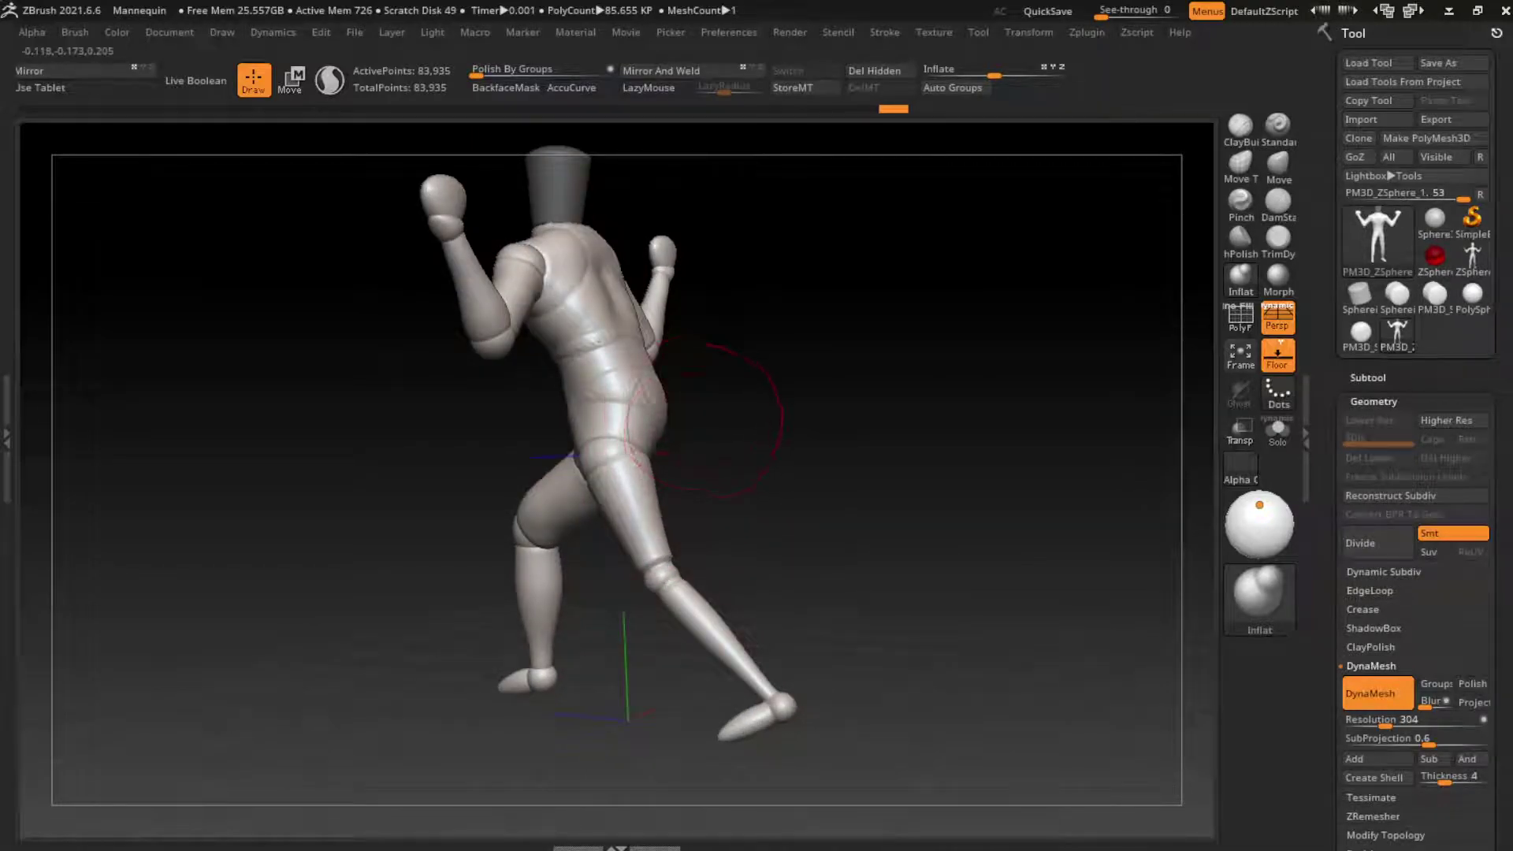
pyautogui.moveTo(726, 405); pyautogui.dragTo(630, 409)
pyautogui.moveTo(708, 603); pyautogui.dragTo(827, 509)
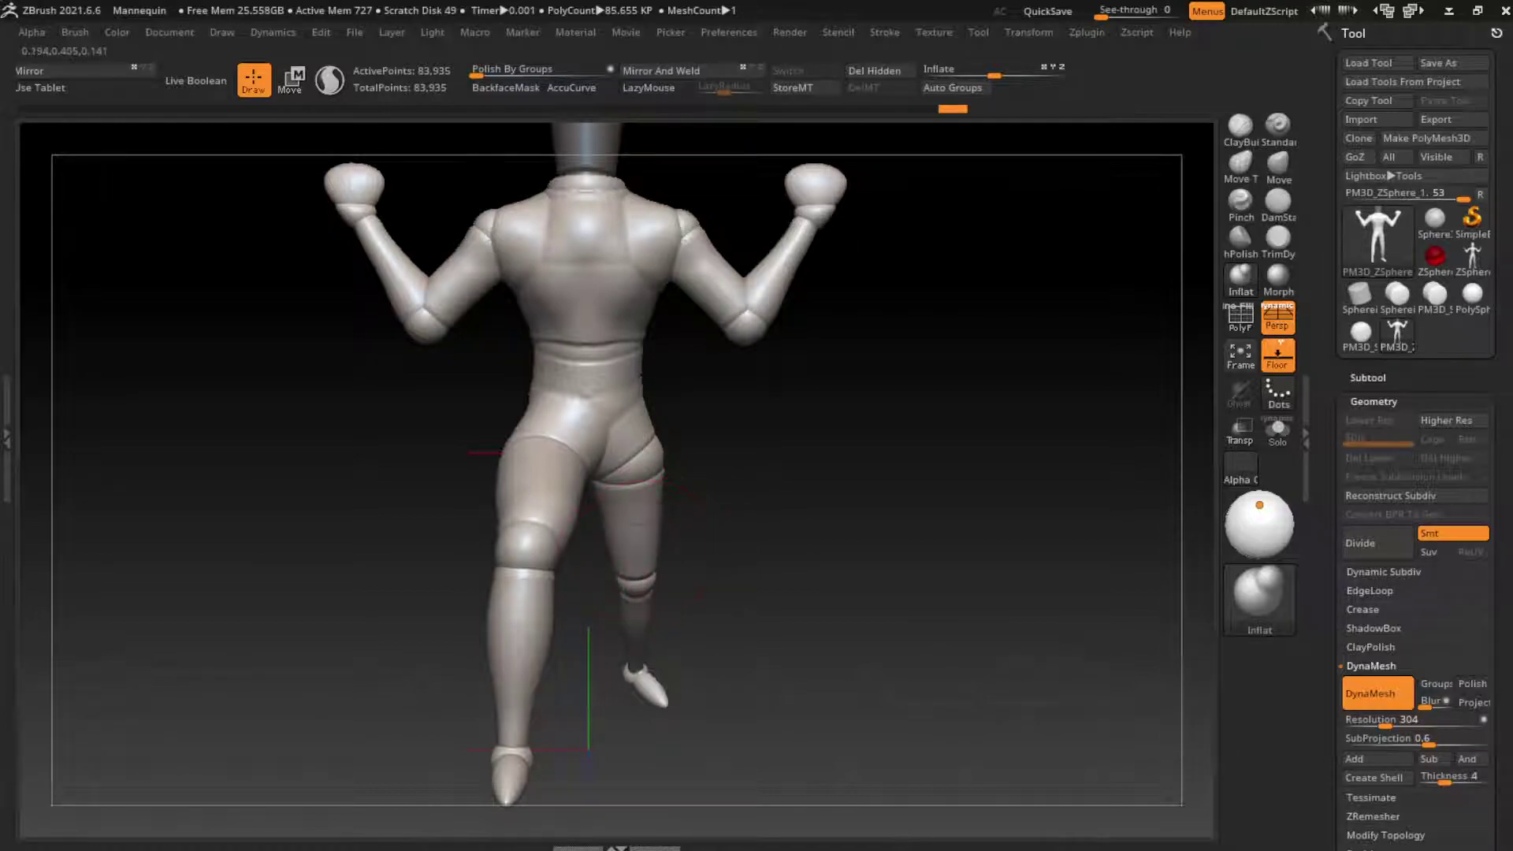
pyautogui.keyDown('alt'); pyautogui.moveTo(693, 599); pyautogui.dragTo(705, 528); pyautogui.keyUp('alt')
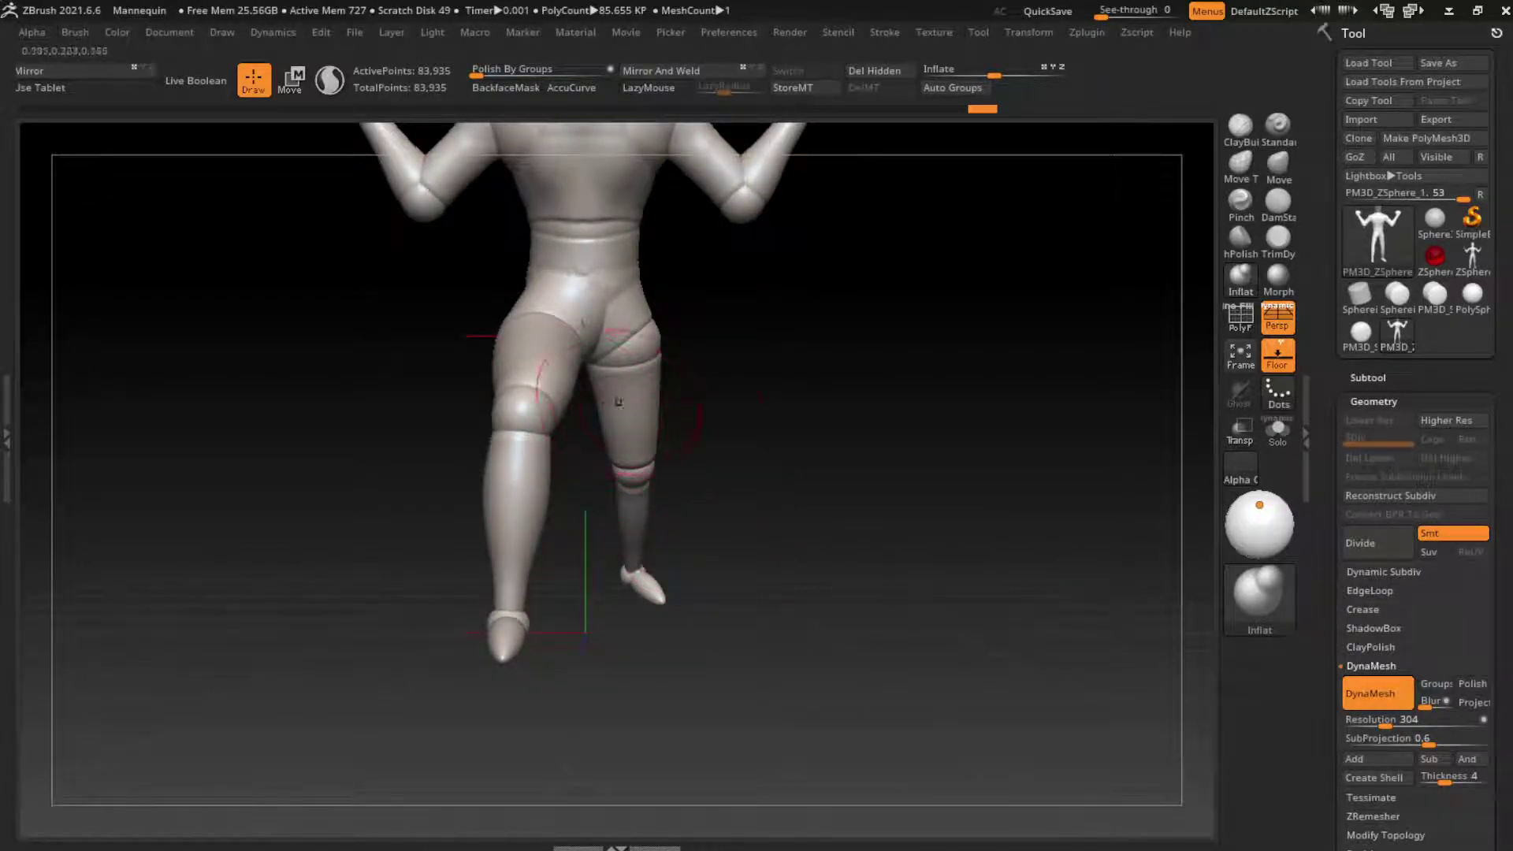
pyautogui.moveTo(619, 402); pyautogui.dragTo(636, 454)
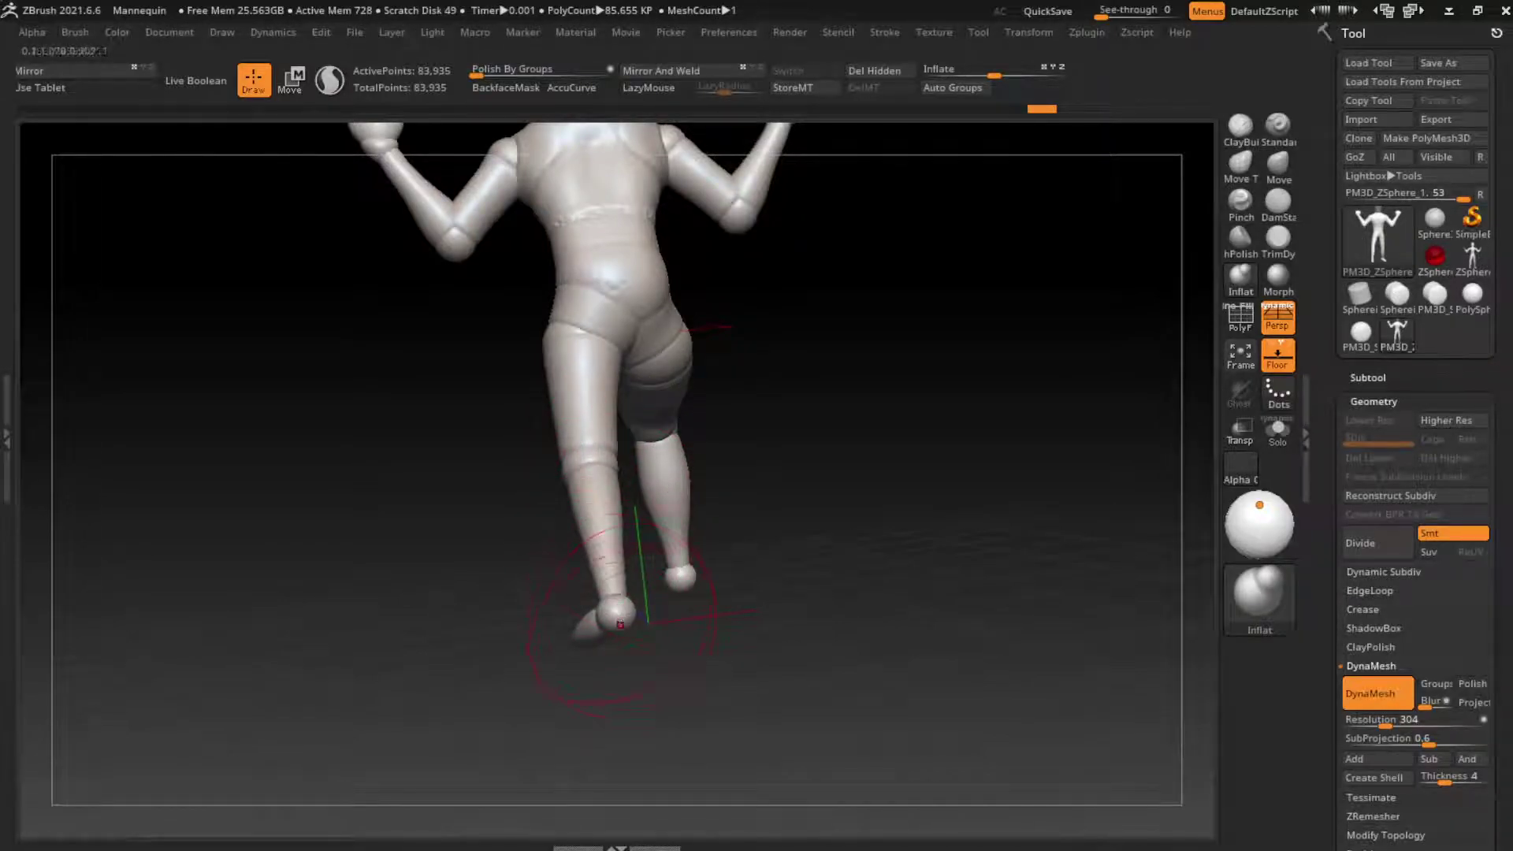
pyautogui.moveTo(620, 624)
pyautogui.keyDown('shift'); pyautogui.mouseDown()
pyautogui.moveTo(831, 500)
pyautogui.moveTo(811, 639)
pyautogui.mouseUp(); pyautogui.keyUp('shift')
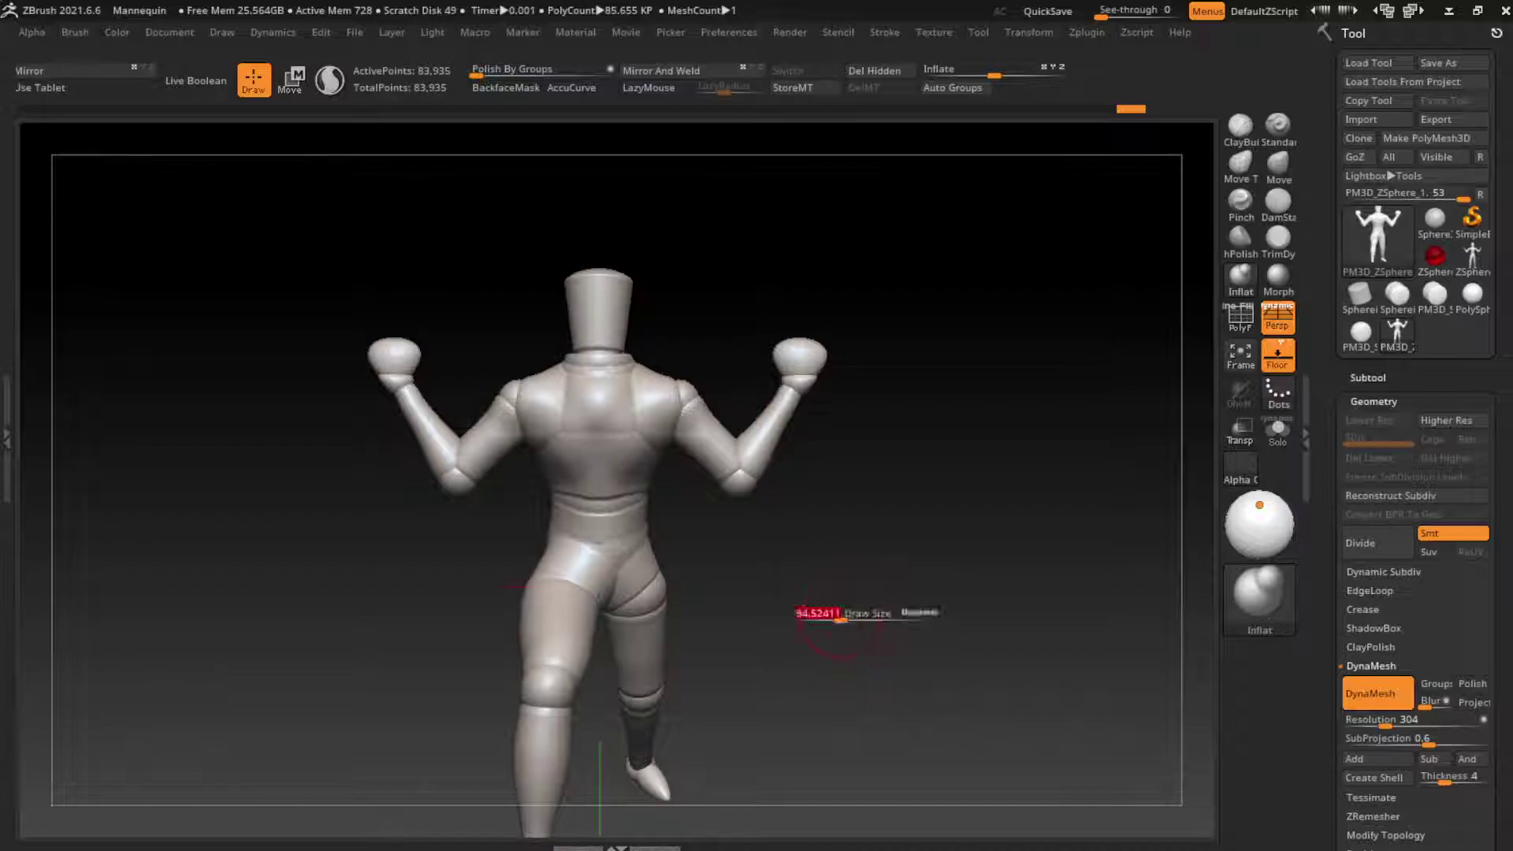
pyautogui.keyDown('alt'); pyautogui.moveTo(870, 485); pyautogui.dragTo(972, 551); pyautogui.keyUp('alt')
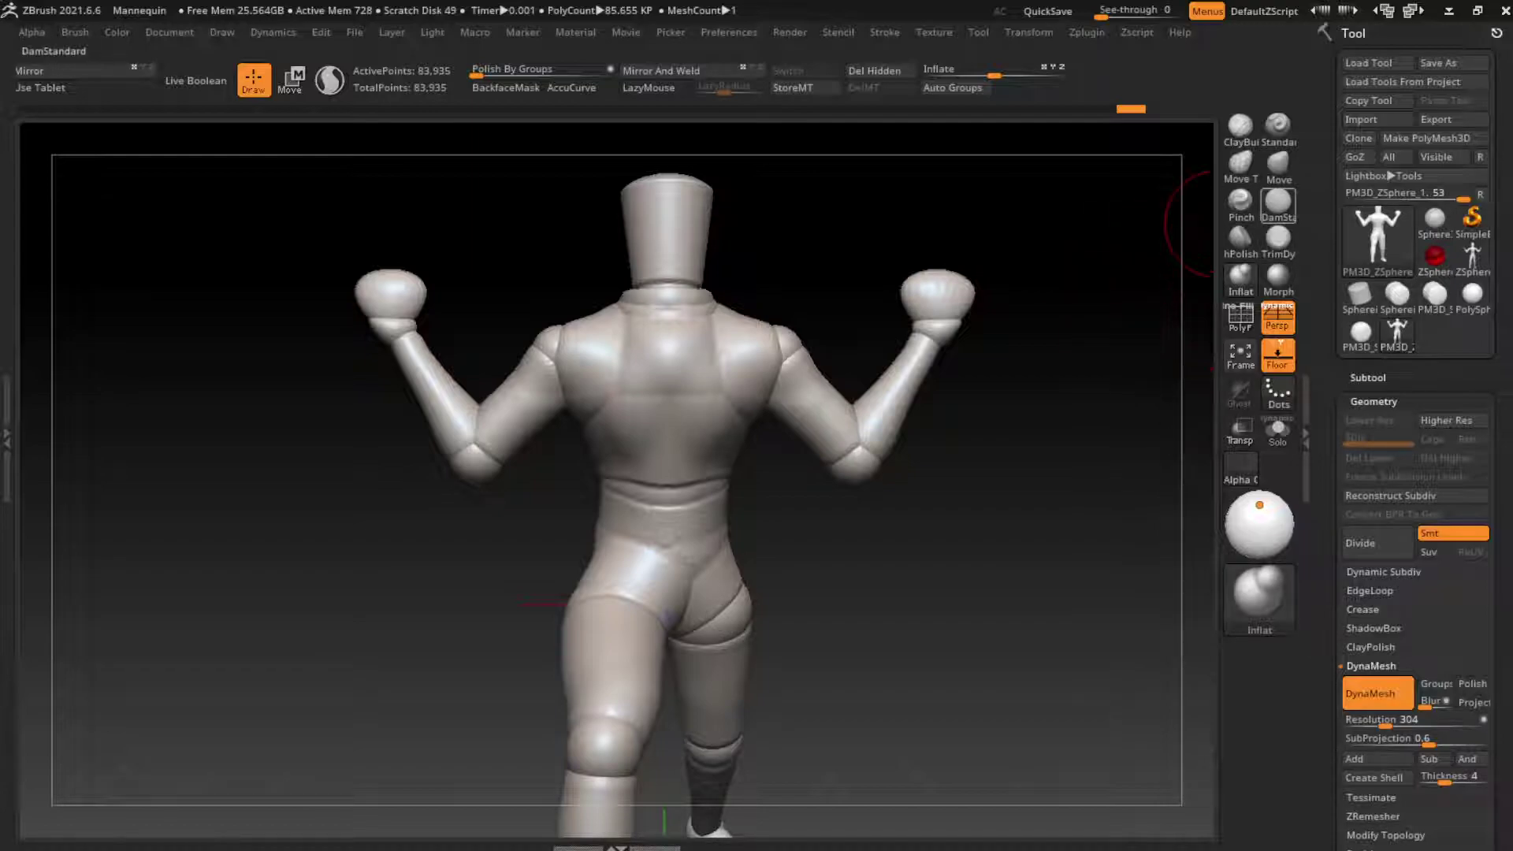
# Carve a crease across the mid torso with DamStandard
pyautogui.click(1278, 202)
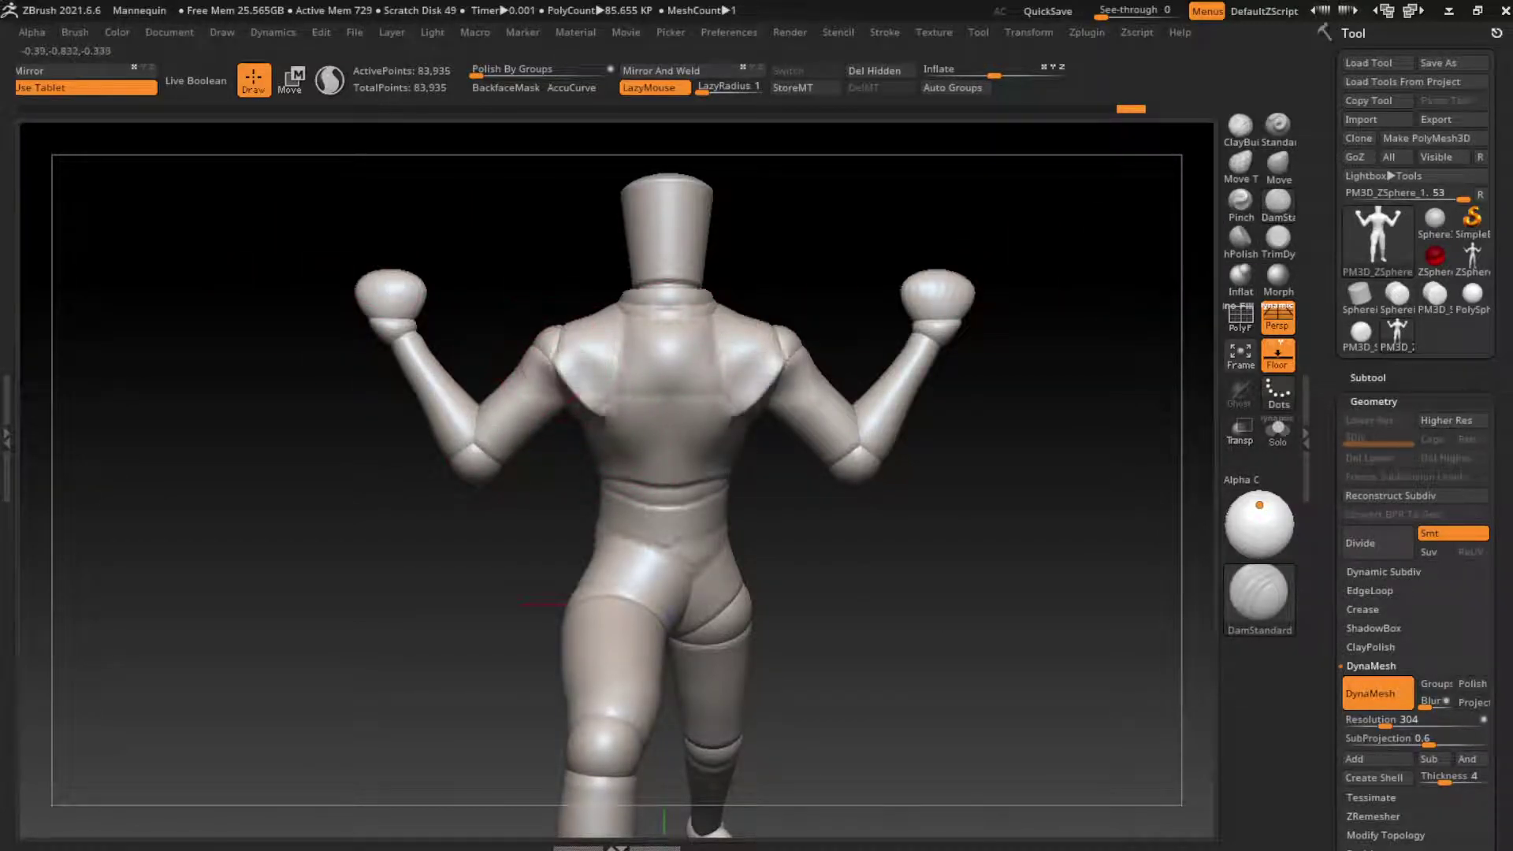
pyautogui.hotkey('ctrl', 'z')
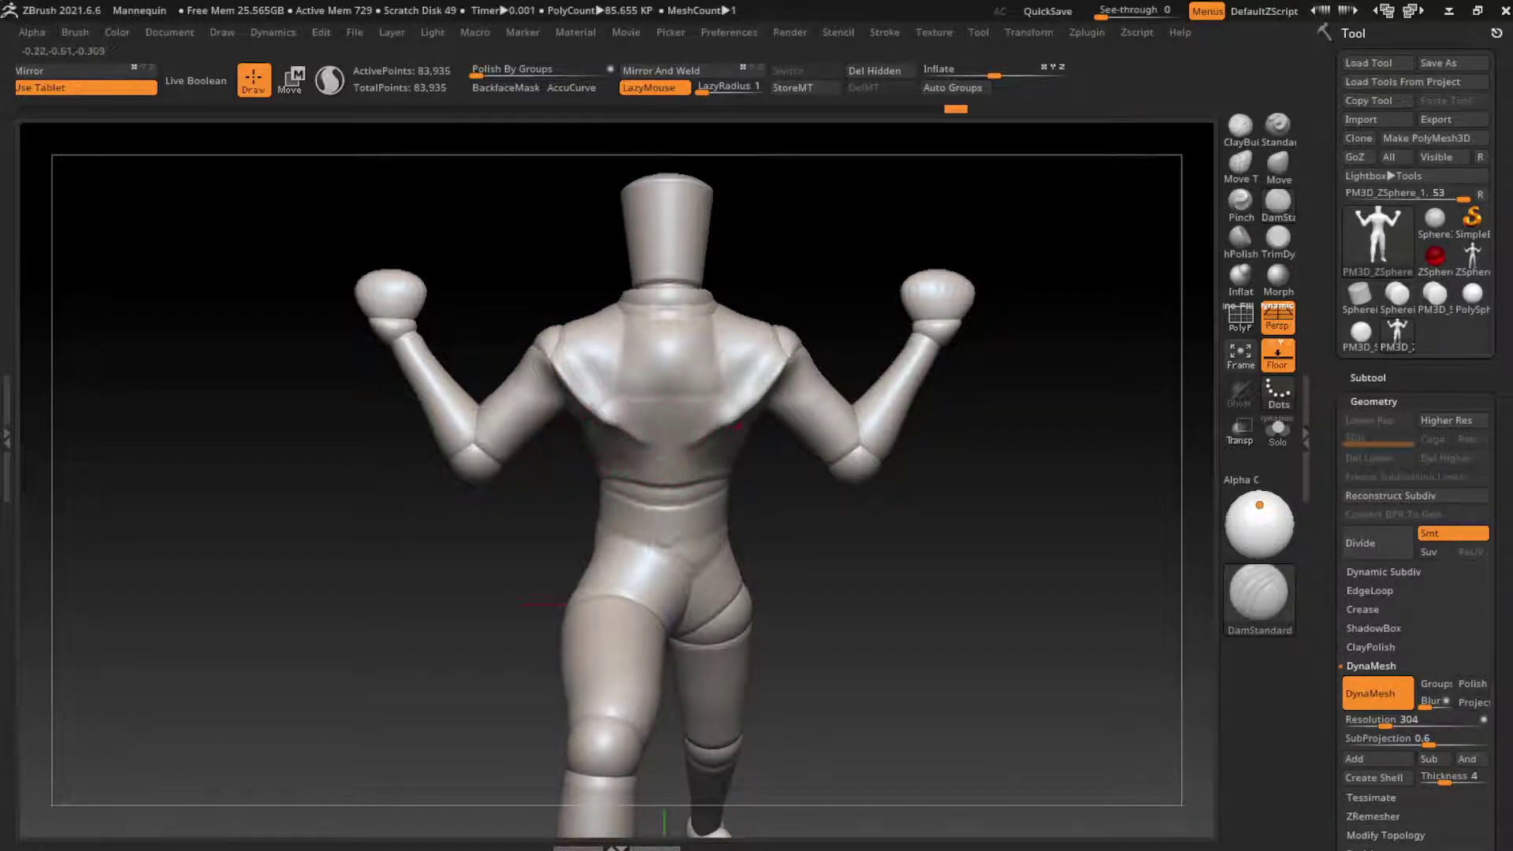
pyautogui.moveTo(738, 425); pyautogui.dragTo(668, 421)
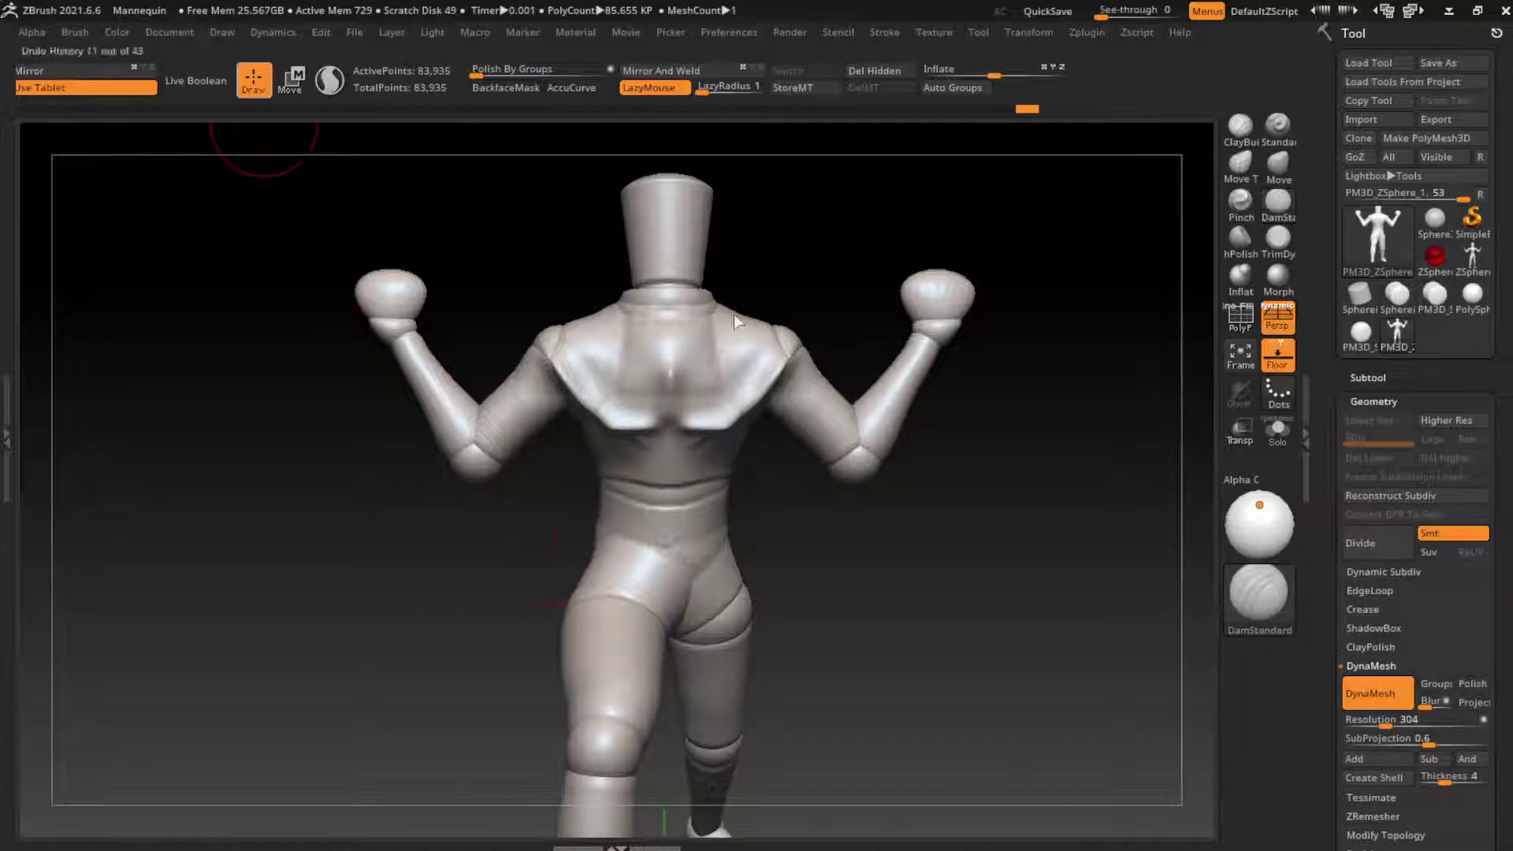
# Build up mirrored clay masses across both pecs with ClayBuildup, undoing the extra strokes
pyautogui.click(1239, 124)
pyautogui.moveTo(741, 405)
pyautogui.mouseDown()
pyautogui.moveTo(686, 414)
pyautogui.moveTo(717, 386)
pyautogui.mouseUp()
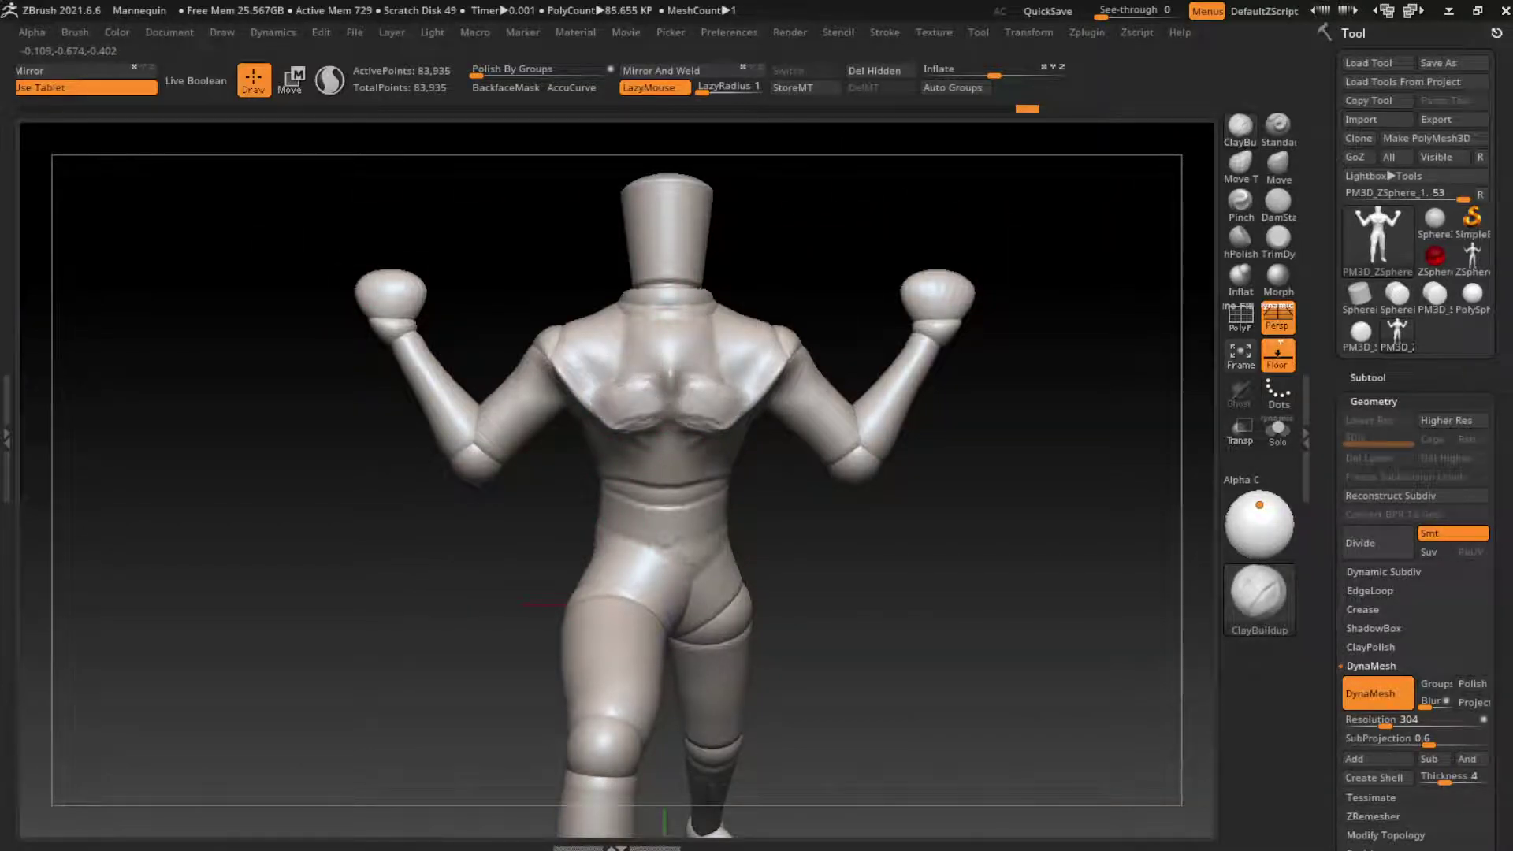
pyautogui.moveTo(599, 378)
pyautogui.mouseDown()
pyautogui.moveTo(595, 347)
pyautogui.moveTo(678, 398)
pyautogui.mouseUp()
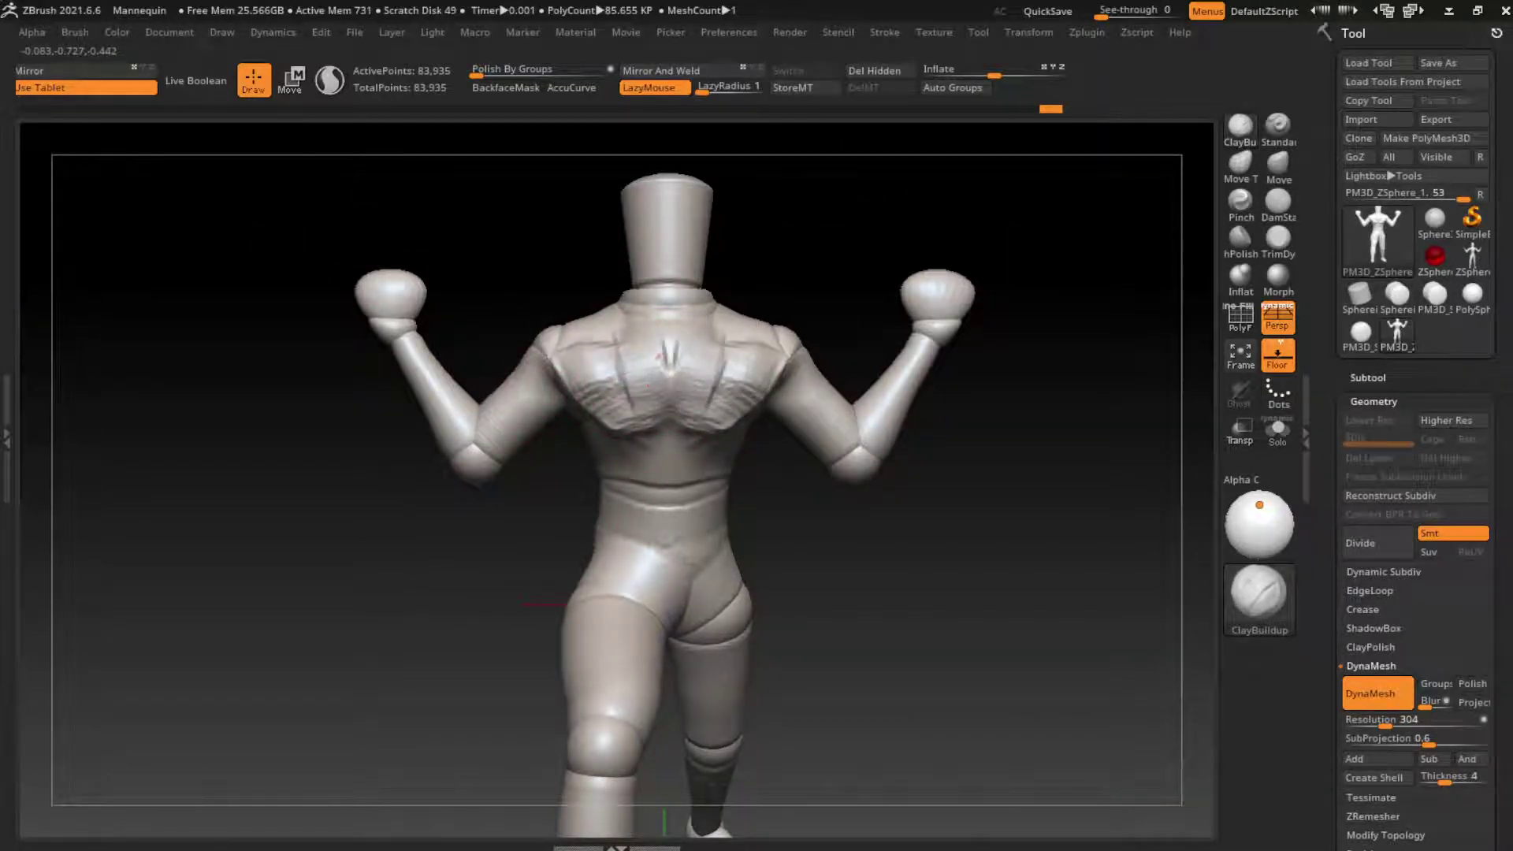
pyautogui.moveTo(623, 347)
pyautogui.mouseDown()
pyautogui.moveTo(578, 356)
pyautogui.moveTo(669, 386)
pyautogui.mouseUp()
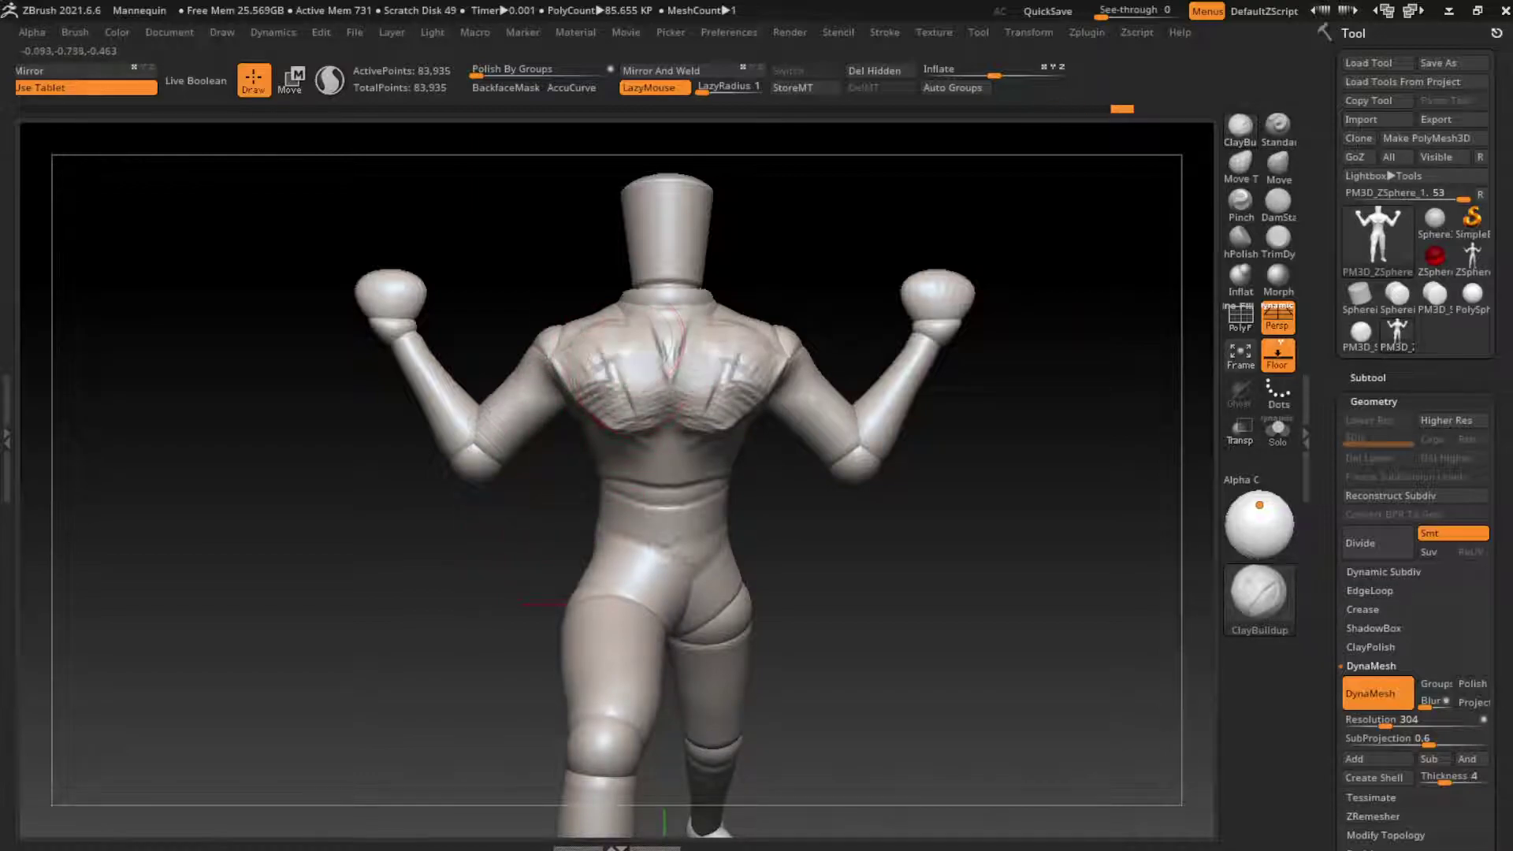
pyautogui.moveTo(599, 323); pyautogui.dragTo(662, 394)
pyautogui.moveTo(551, 339); pyautogui.dragTo(598, 378)
pyautogui.hotkey('ctrl', 'z')
pyautogui.hotkey('ctrl', 'z')
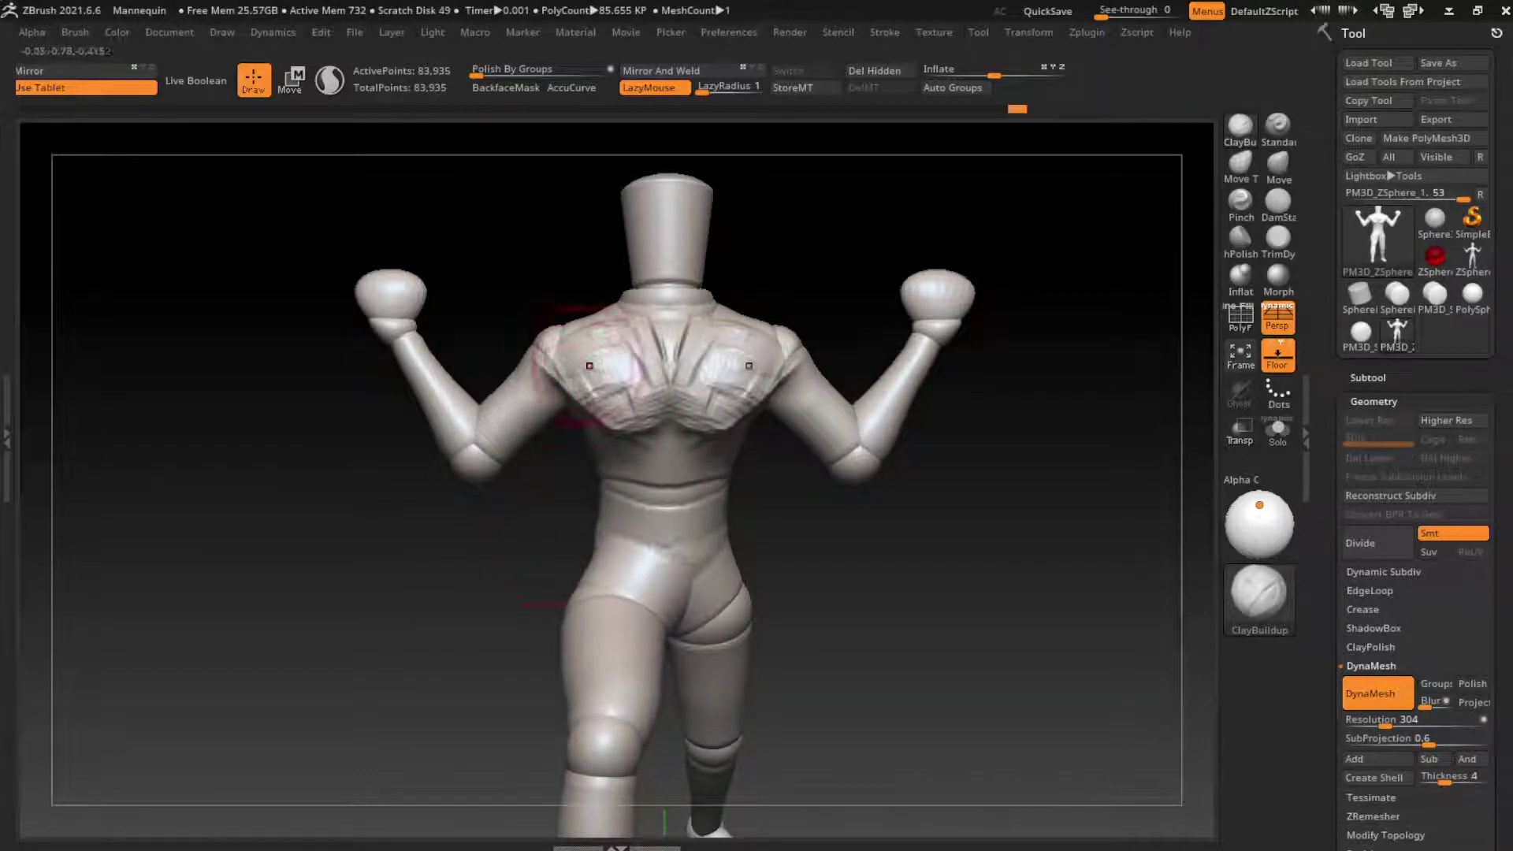
pyautogui.hotkey('ctrl', 'z')
pyautogui.hotkey('ctrl', 'z')
pyautogui.hotkey('ctrl', 'shift', 'z')
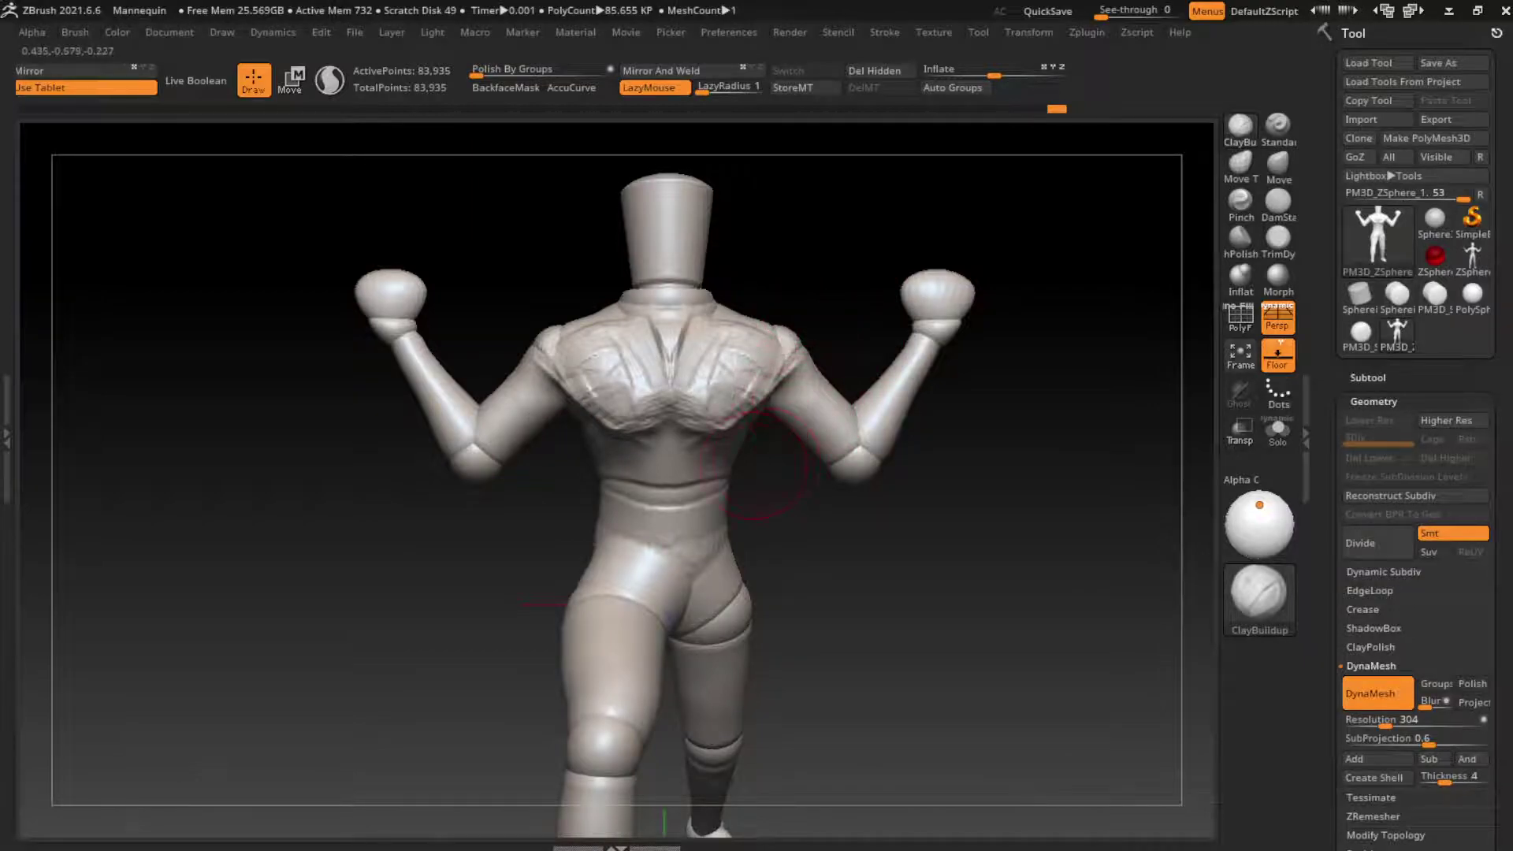
# Carve a mirrored V-shaped groove from the chest down toward the hips with DamStandard
pyautogui.click(1278, 203)
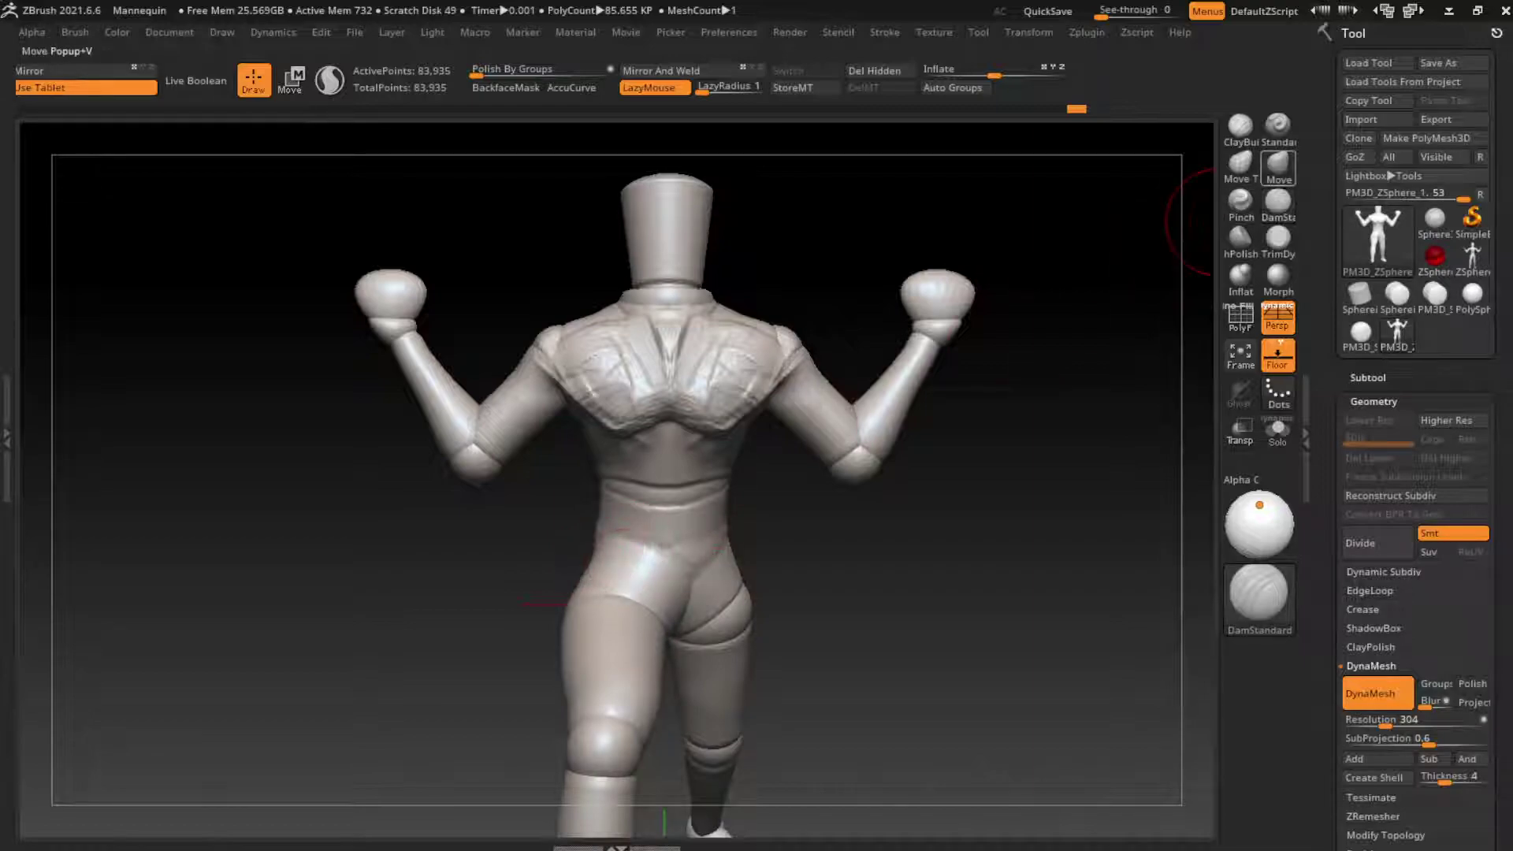
pyautogui.click(1277, 163)
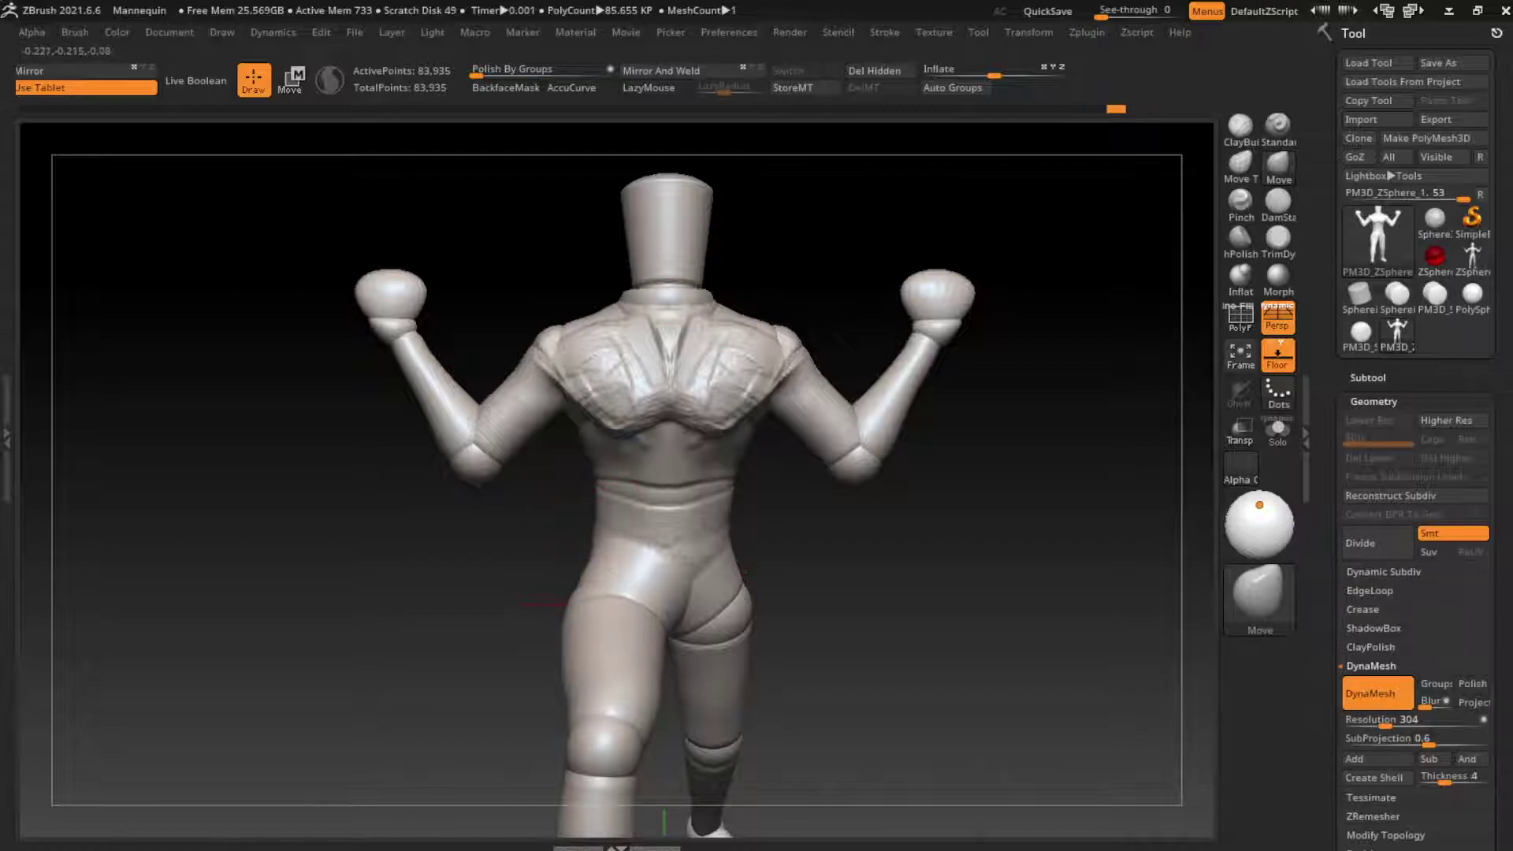
pyautogui.click(1277, 201)
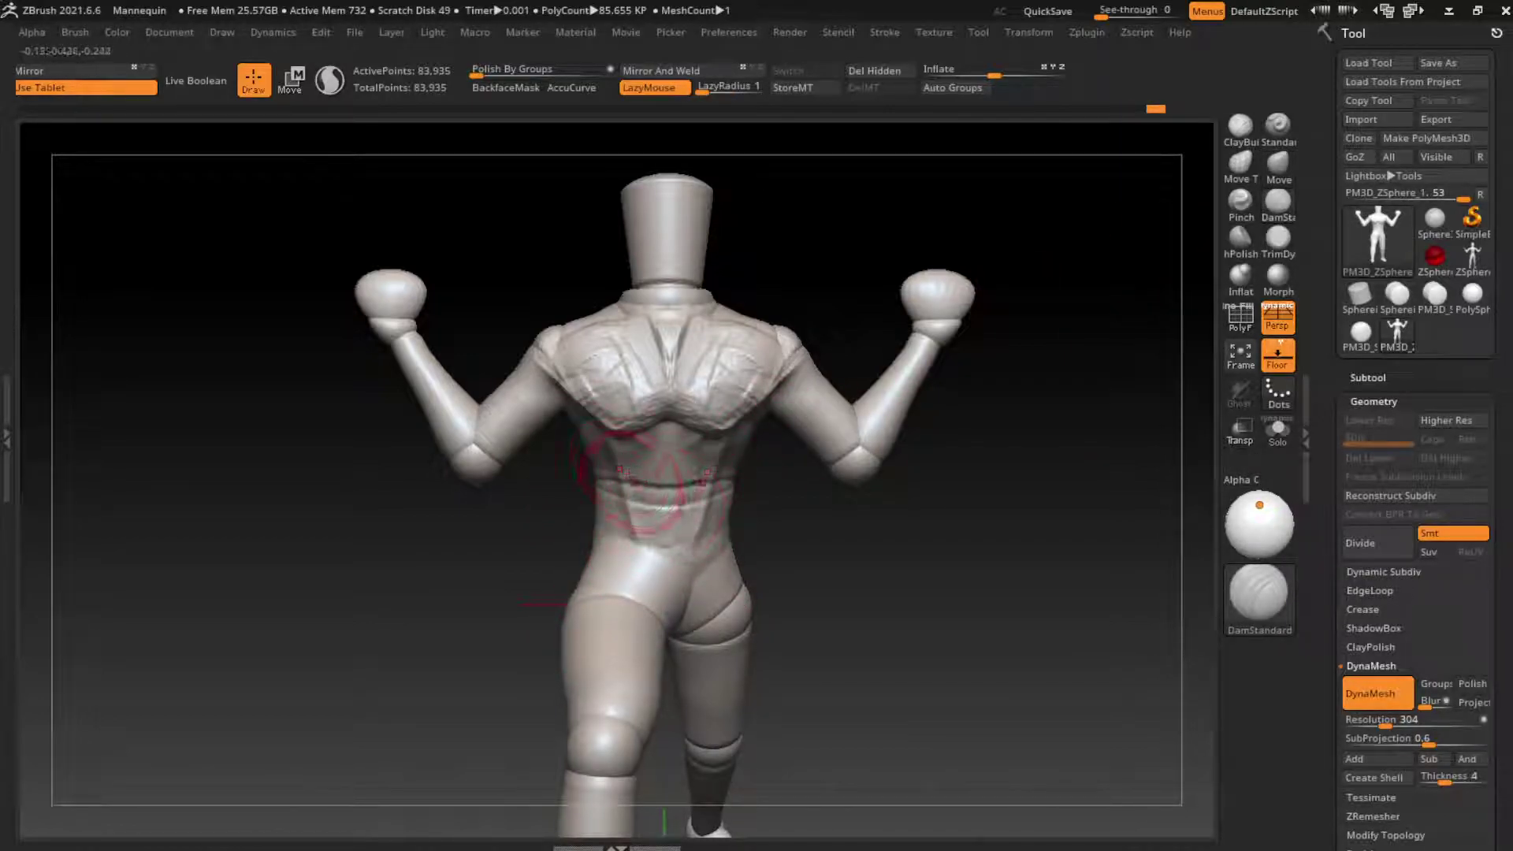
pyautogui.moveTo(599, 475); pyautogui.dragTo(665, 623)
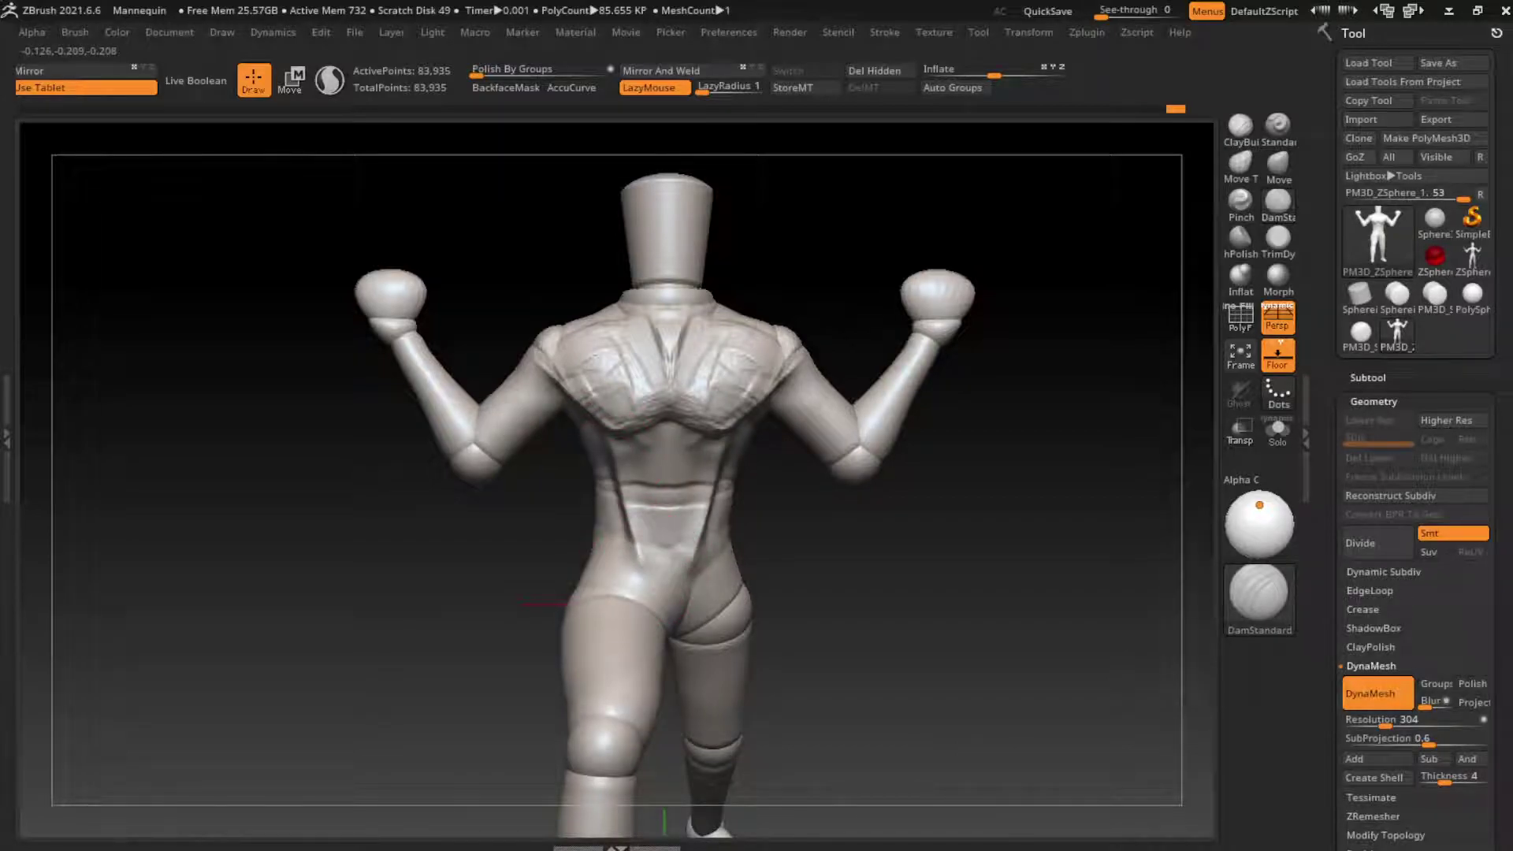
pyautogui.click(1239, 125)
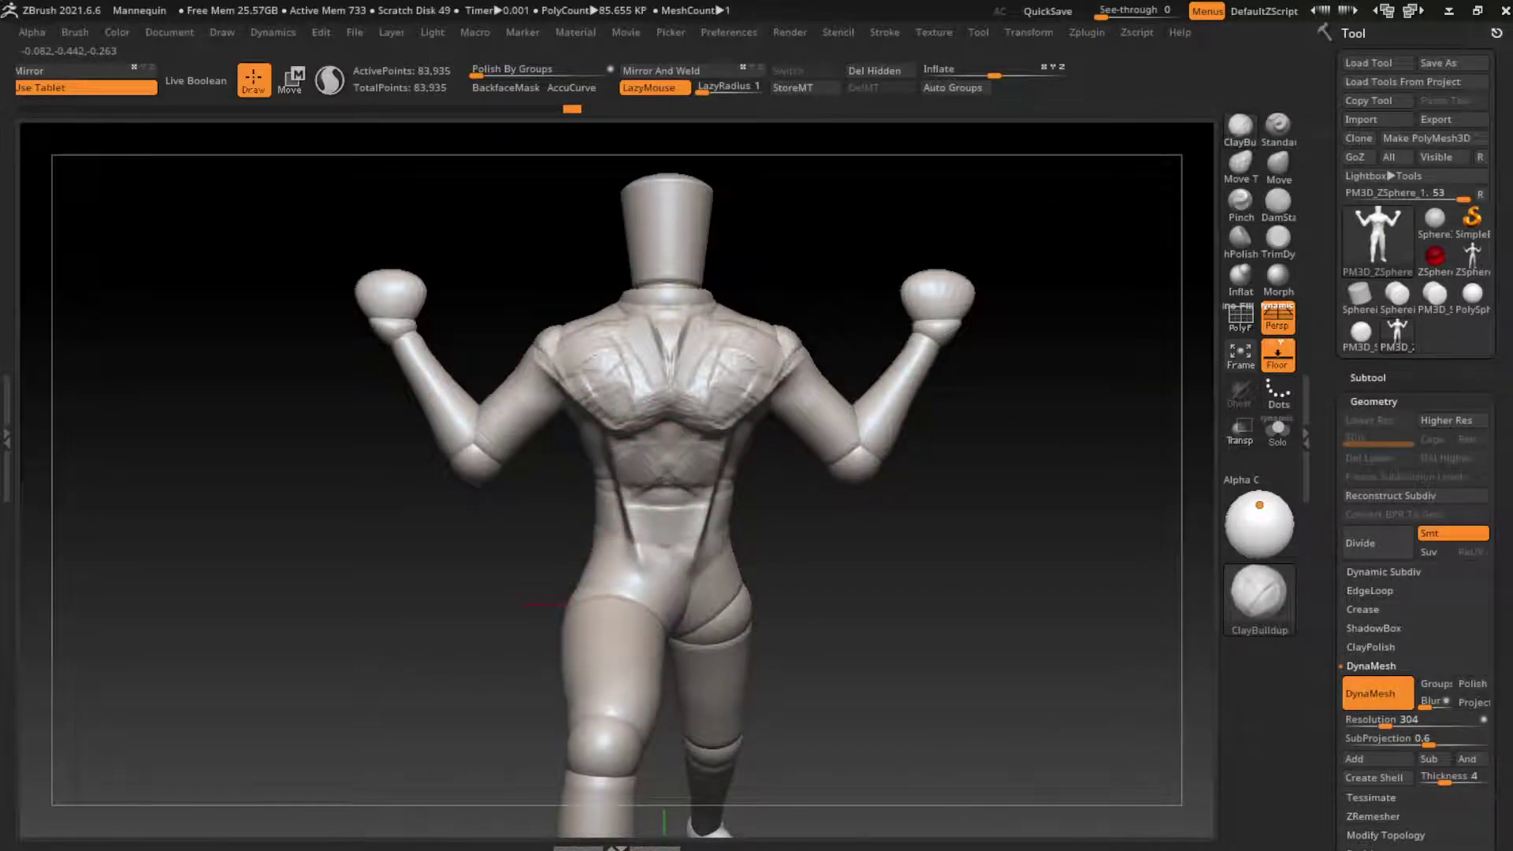
# Build up the abdomen, waist sides and armpits with mirrored ClayBuildup strokes
pyautogui.moveTo(640, 457)
pyautogui.mouseDown()
pyautogui.moveTo(648, 565)
pyautogui.moveTo(667, 554)
pyautogui.moveTo(709, 591)
pyautogui.moveTo(751, 538)
pyautogui.mouseUp()
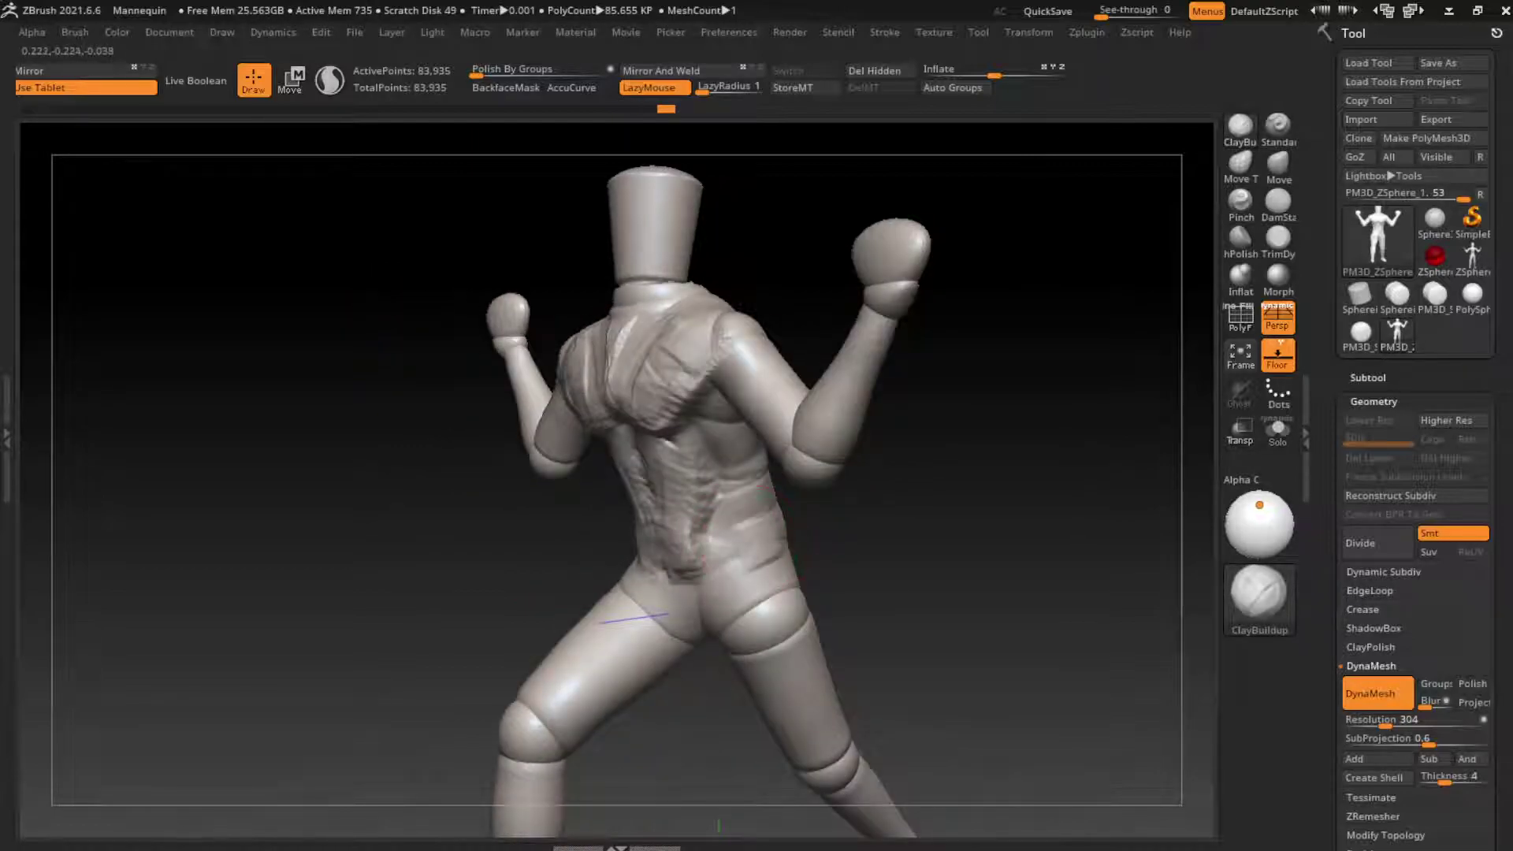
pyautogui.moveTo(600, 622); pyautogui.dragTo(532, 614)
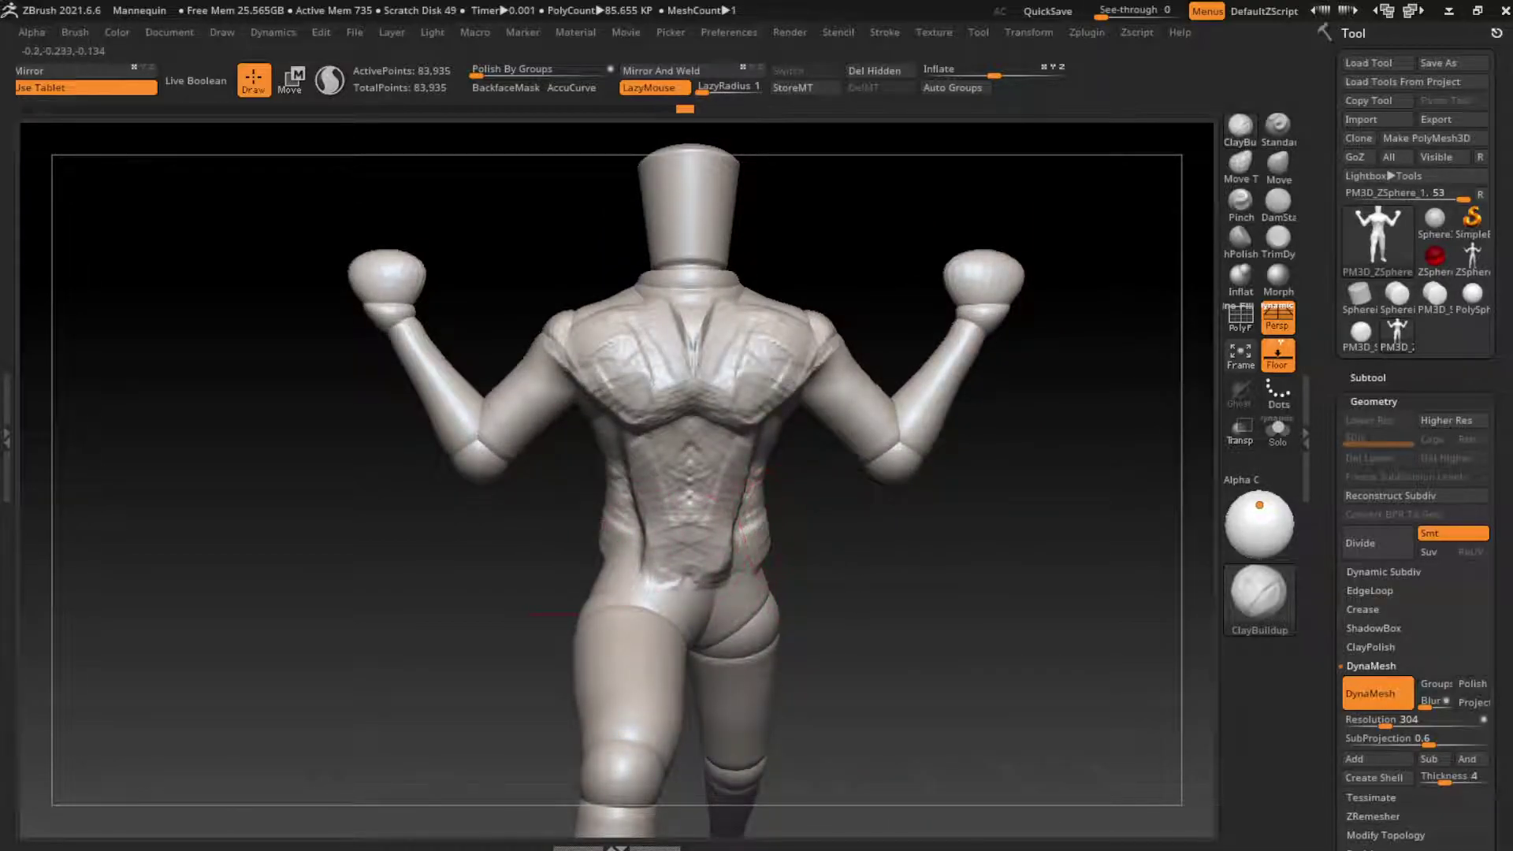
pyautogui.moveTo(765, 526); pyautogui.dragTo(614, 486)
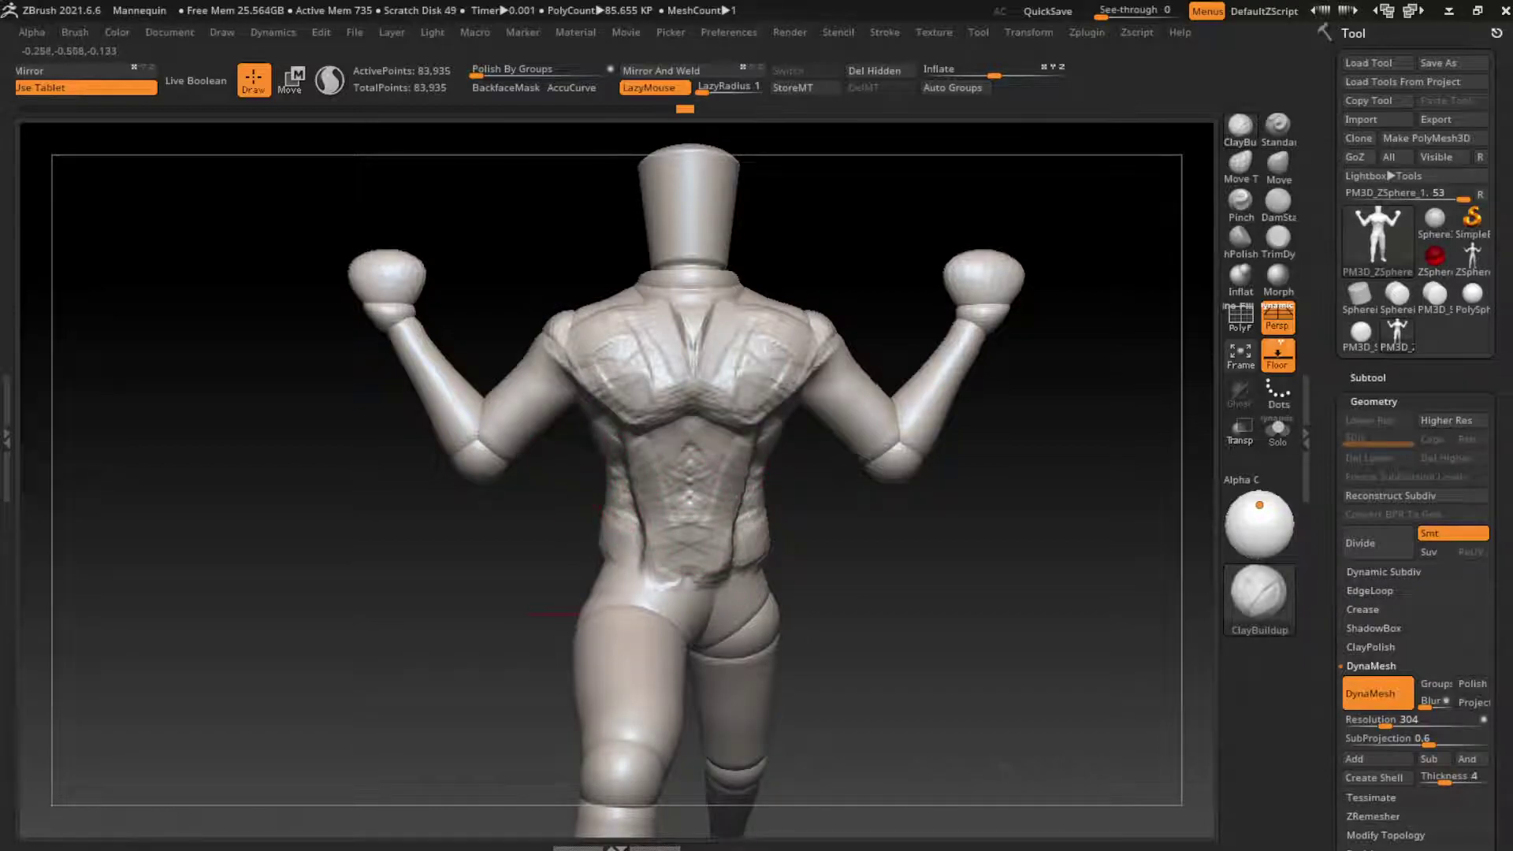
pyautogui.moveTo(551, 579); pyautogui.dragTo(555, 579)
# Build up the shoulder-blade area, then flatten it with TrimDynamic
pyautogui.moveTo(788, 346)
pyautogui.mouseDown()
pyautogui.moveTo(709, 331)
pyautogui.moveTo(717, 315)
pyautogui.moveTo(780, 339)
pyautogui.moveTo(701, 394)
pyautogui.mouseUp()
pyautogui.click(1277, 236)
pyautogui.moveTo(788, 315)
pyautogui.mouseDown()
pyautogui.moveTo(795, 394)
pyautogui.moveTo(798, 366)
pyautogui.moveTo(748, 414)
pyautogui.moveTo(851, 434)
pyautogui.mouseUp()
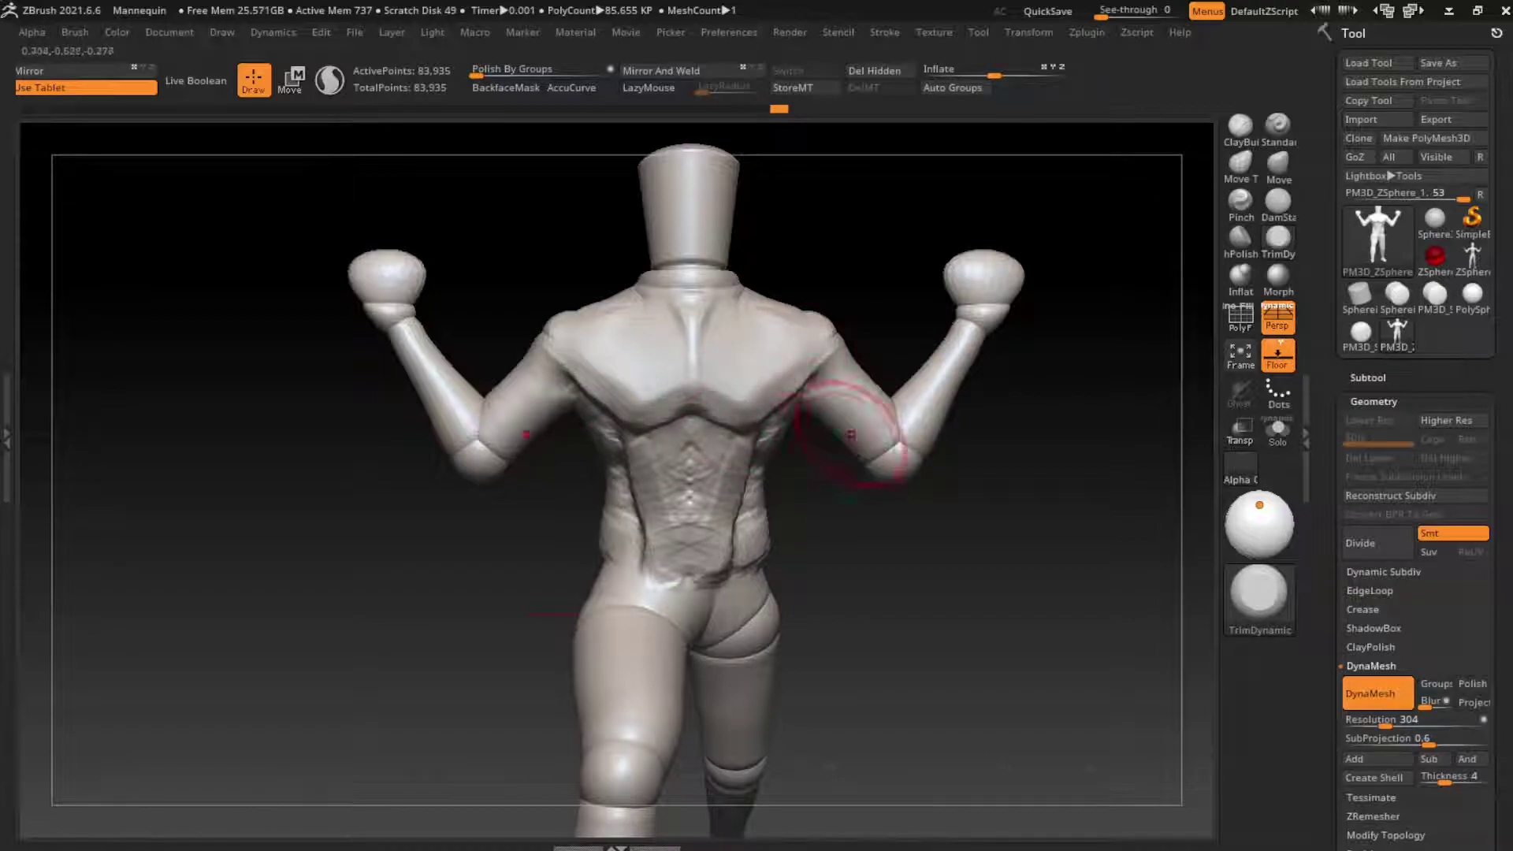
# Carve a crease down the centre of the back and build clay around the spine
pyautogui.press('s')
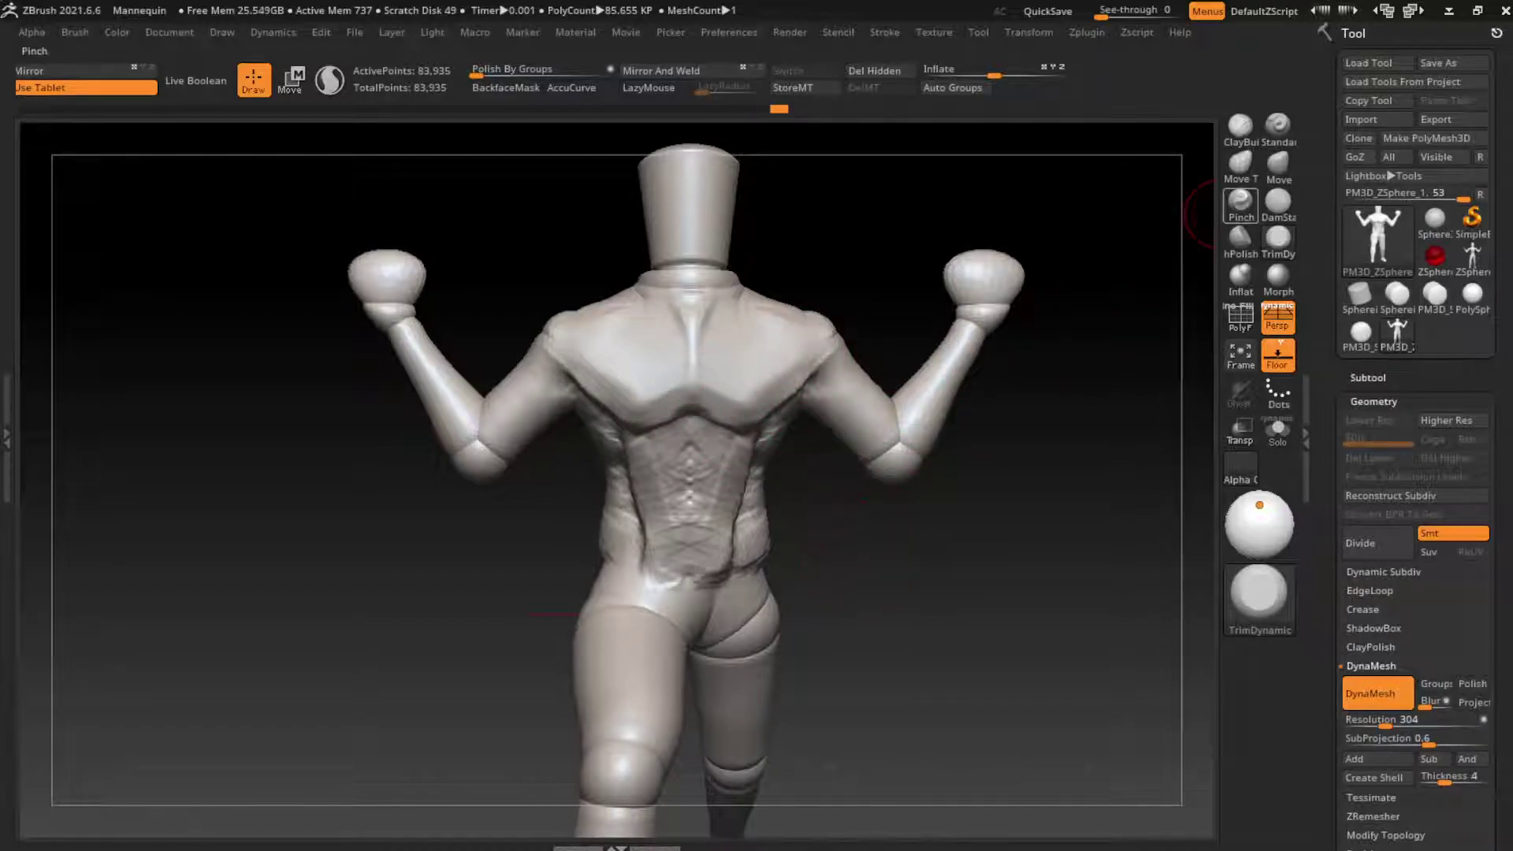
pyautogui.click(1278, 201)
pyautogui.moveTo(690, 355); pyautogui.dragTo(692, 388)
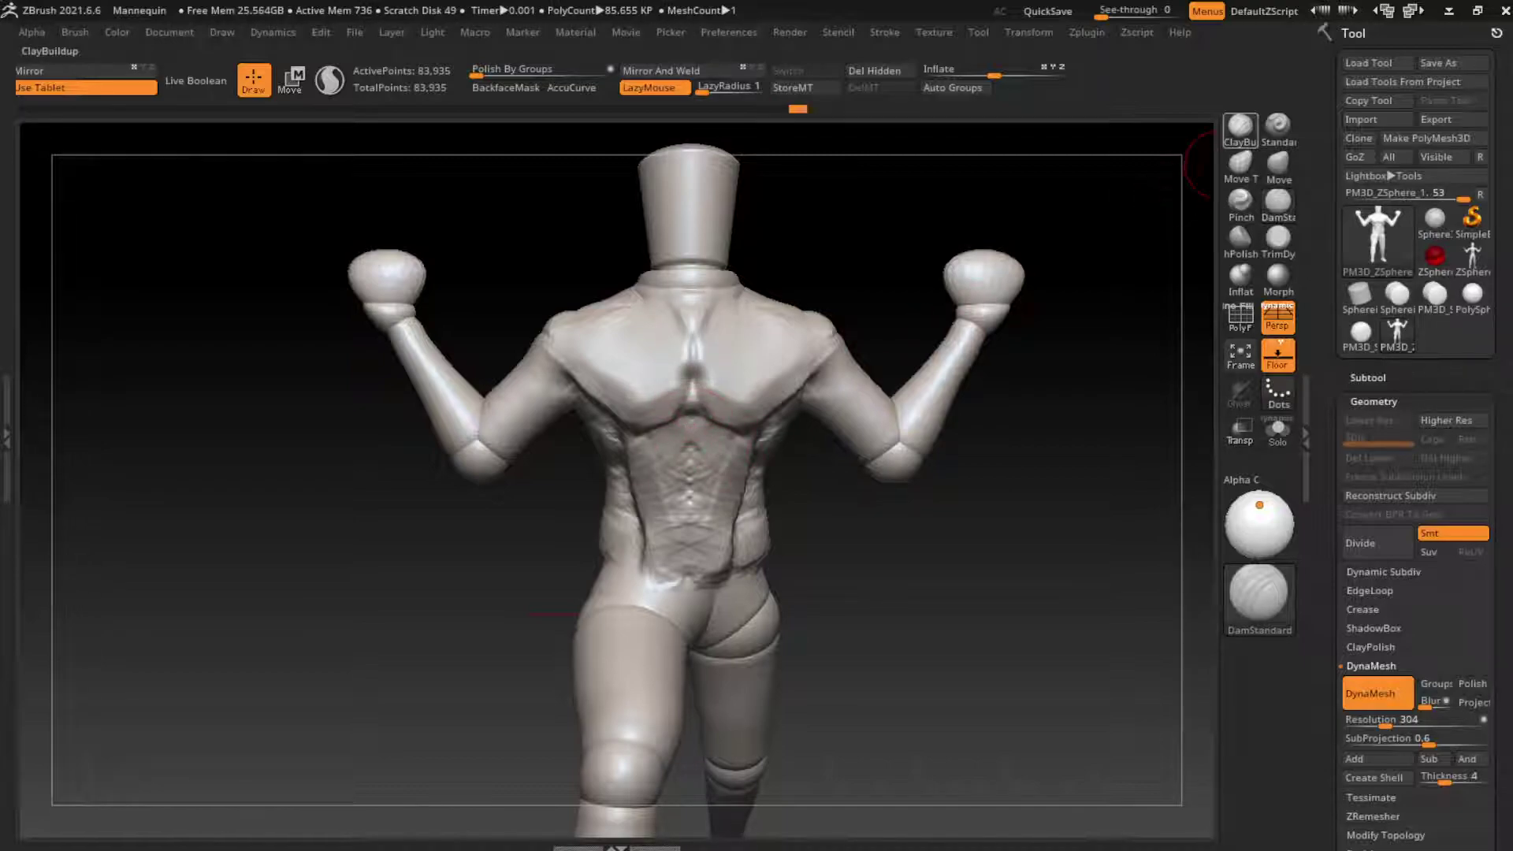
pyautogui.press('b')
pyautogui.press('c')
pyautogui.press('b')
pyautogui.moveTo(714, 391); pyautogui.dragTo(693, 370)
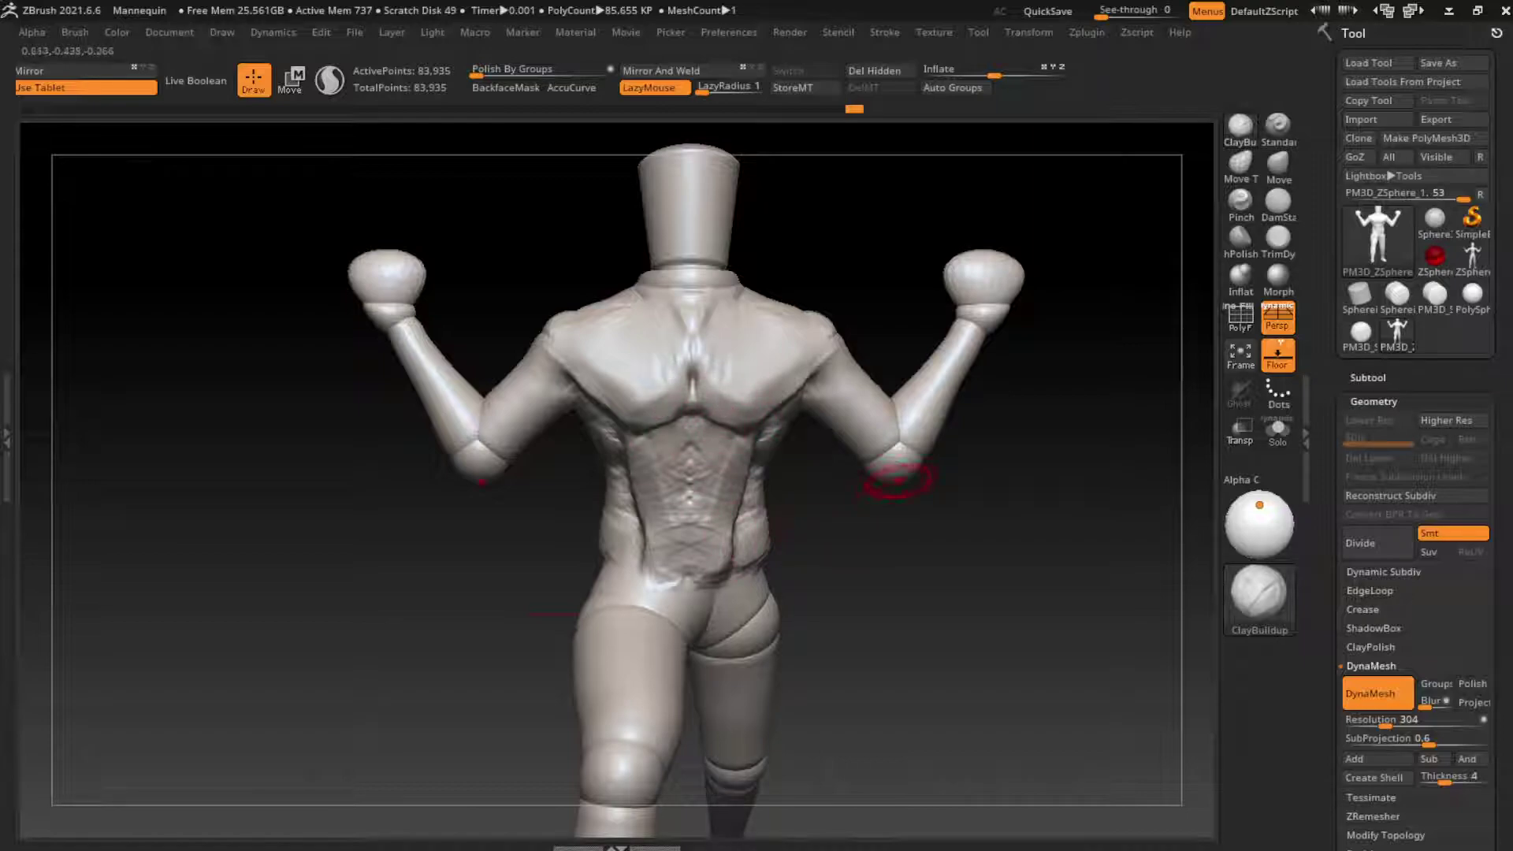
# Settle on ClayBuildup and inspect the sculpt from the front, side and back
pyautogui.click(1277, 202)
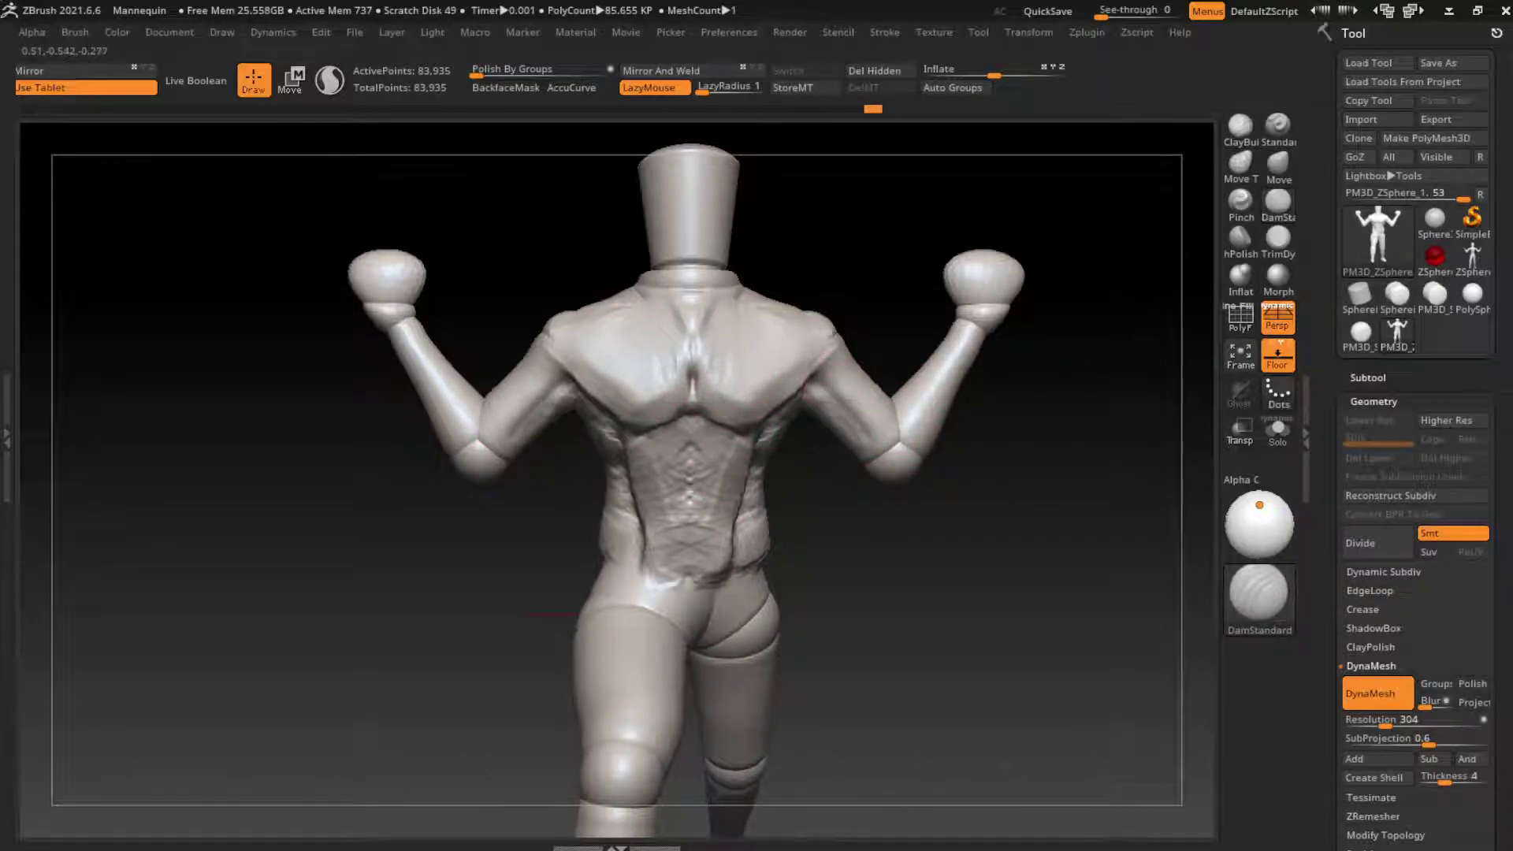
pyautogui.click(1240, 125)
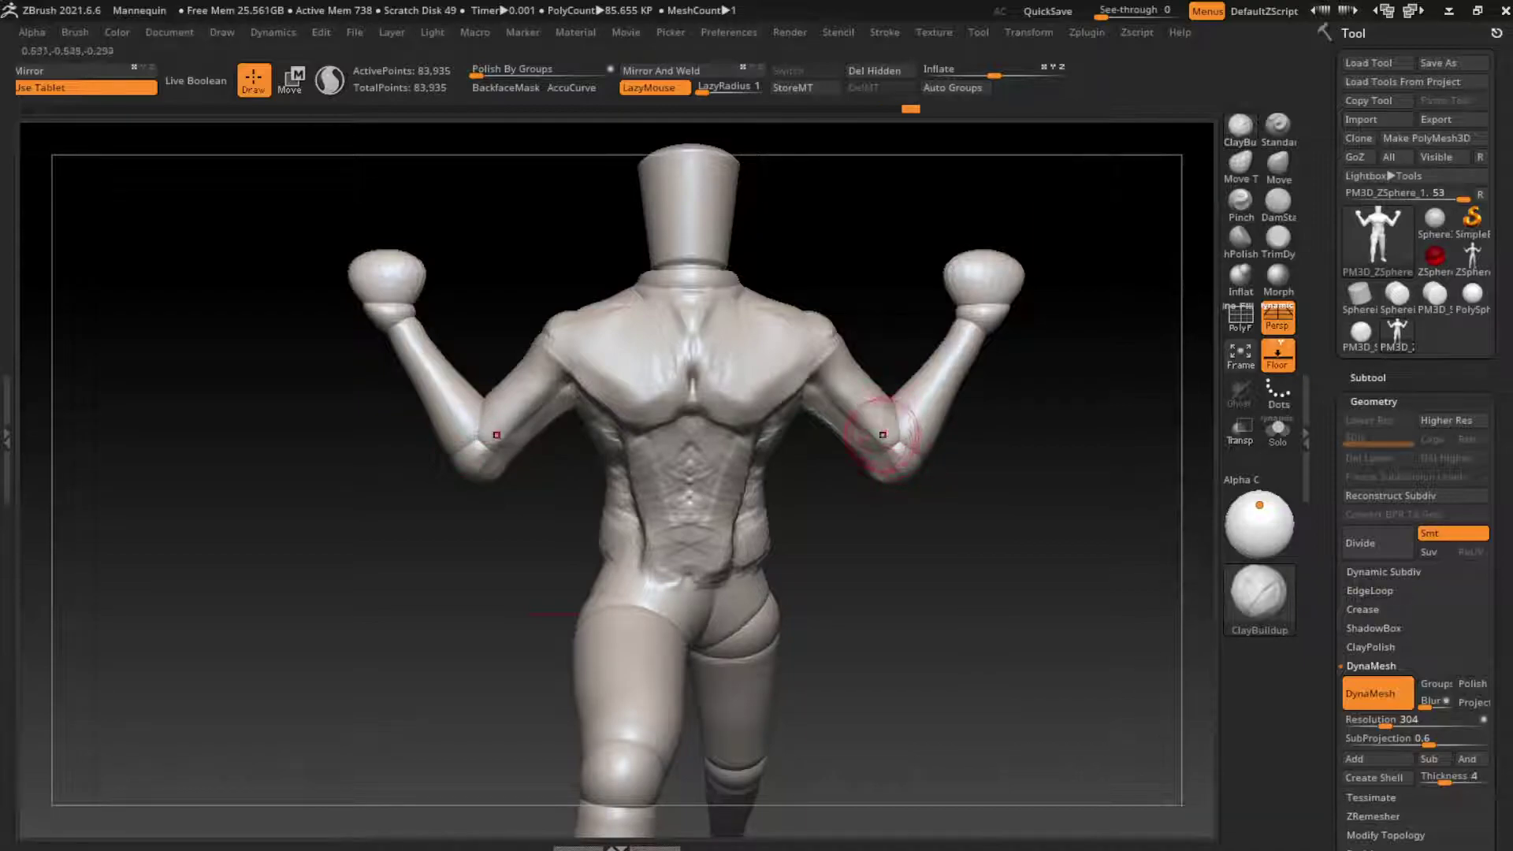
pyautogui.click(1278, 203)
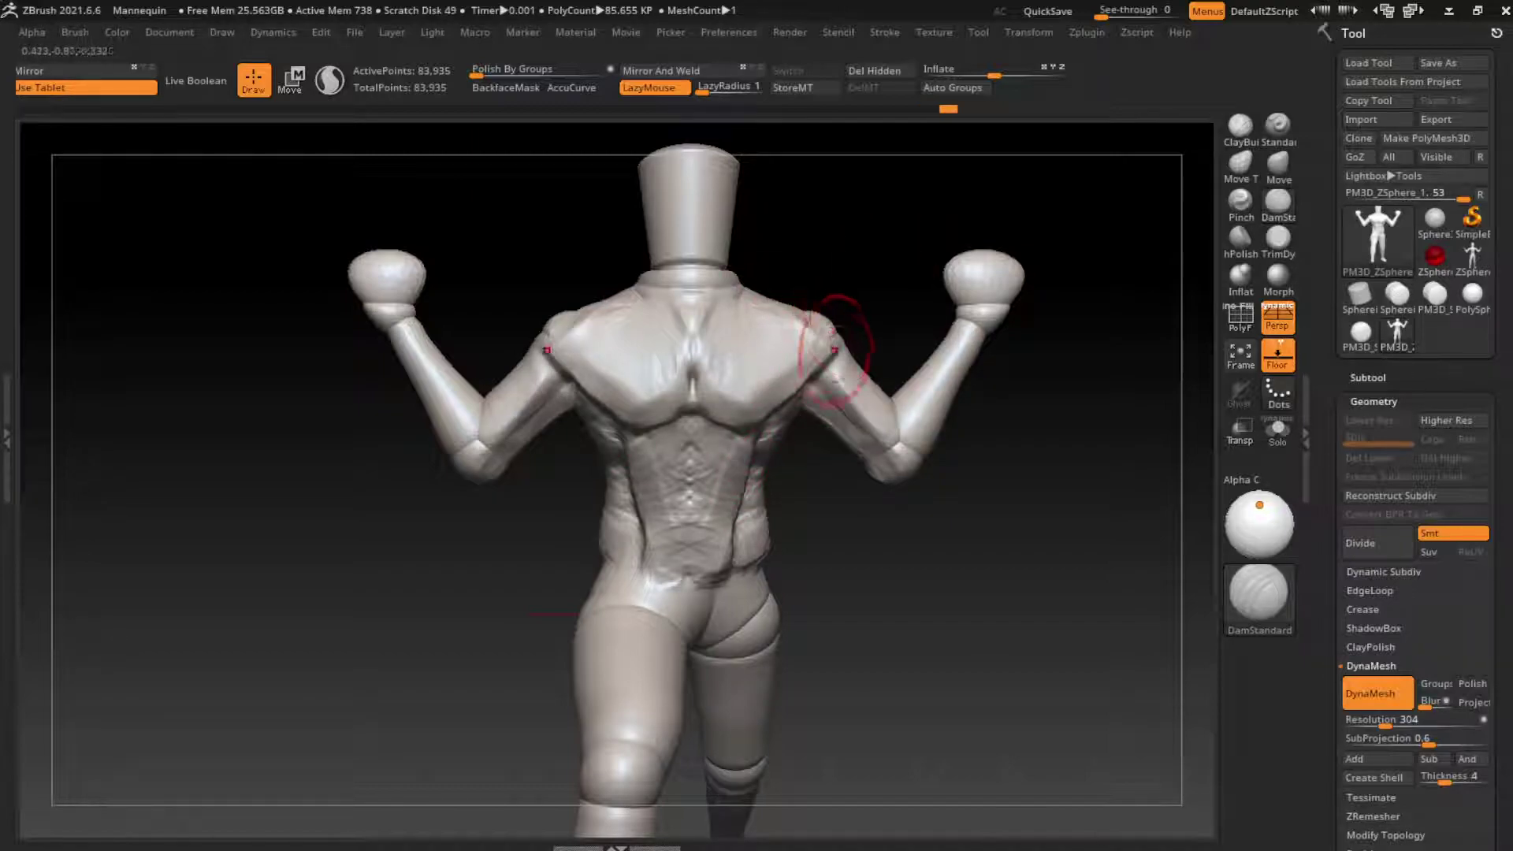
pyautogui.press('b')
pyautogui.press('c')
pyautogui.press('b')
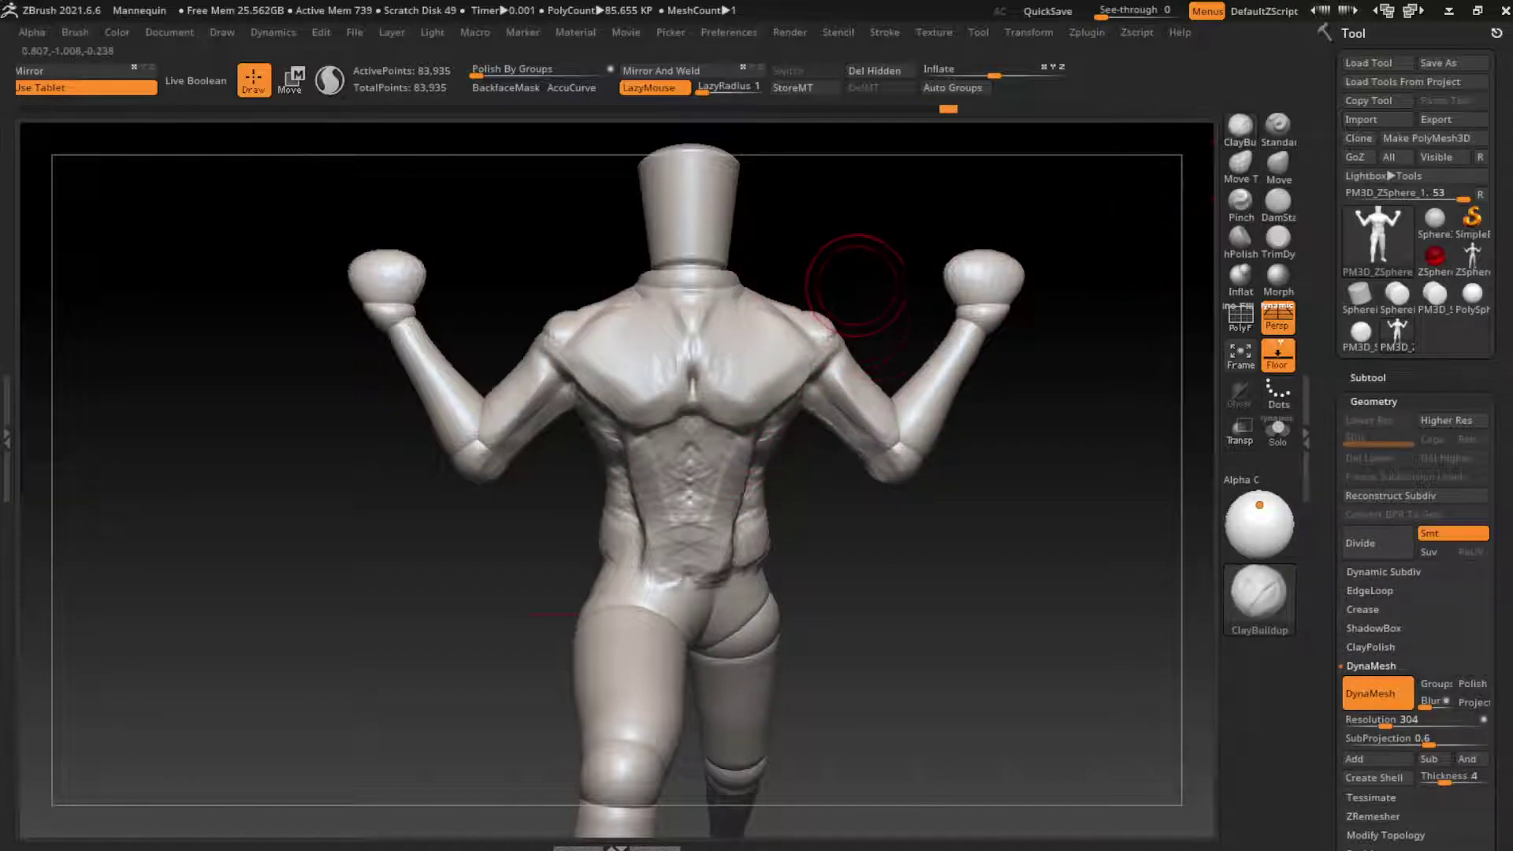
pyautogui.moveTo(843, 271); pyautogui.dragTo(788, 331)
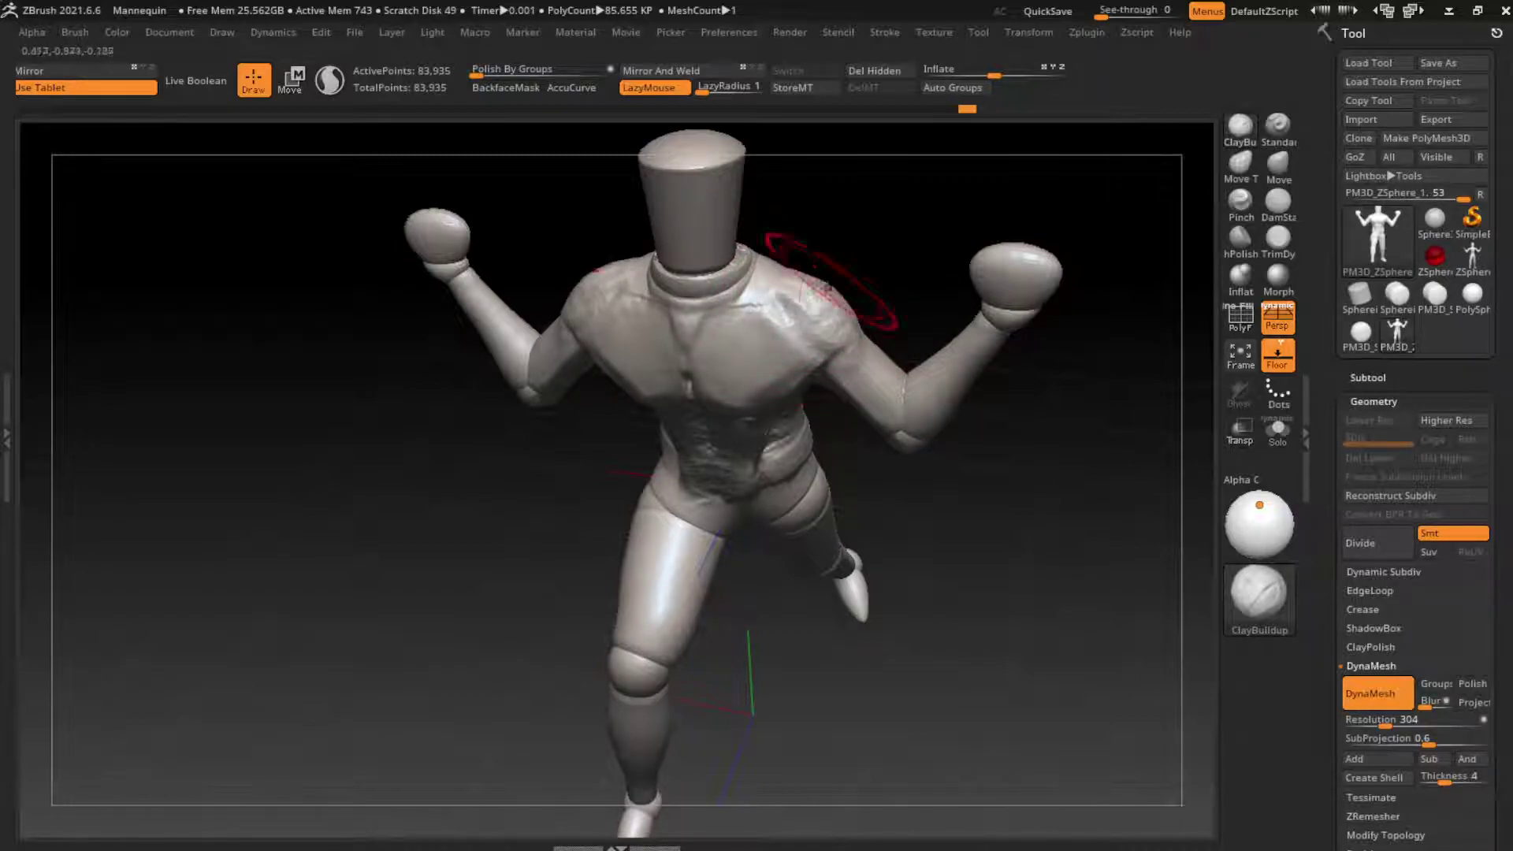
pyautogui.moveTo(875, 237)
pyautogui.mouseDown()
pyautogui.moveTo(898, 217)
pyautogui.moveTo(904, 242)
pyautogui.mouseUp()
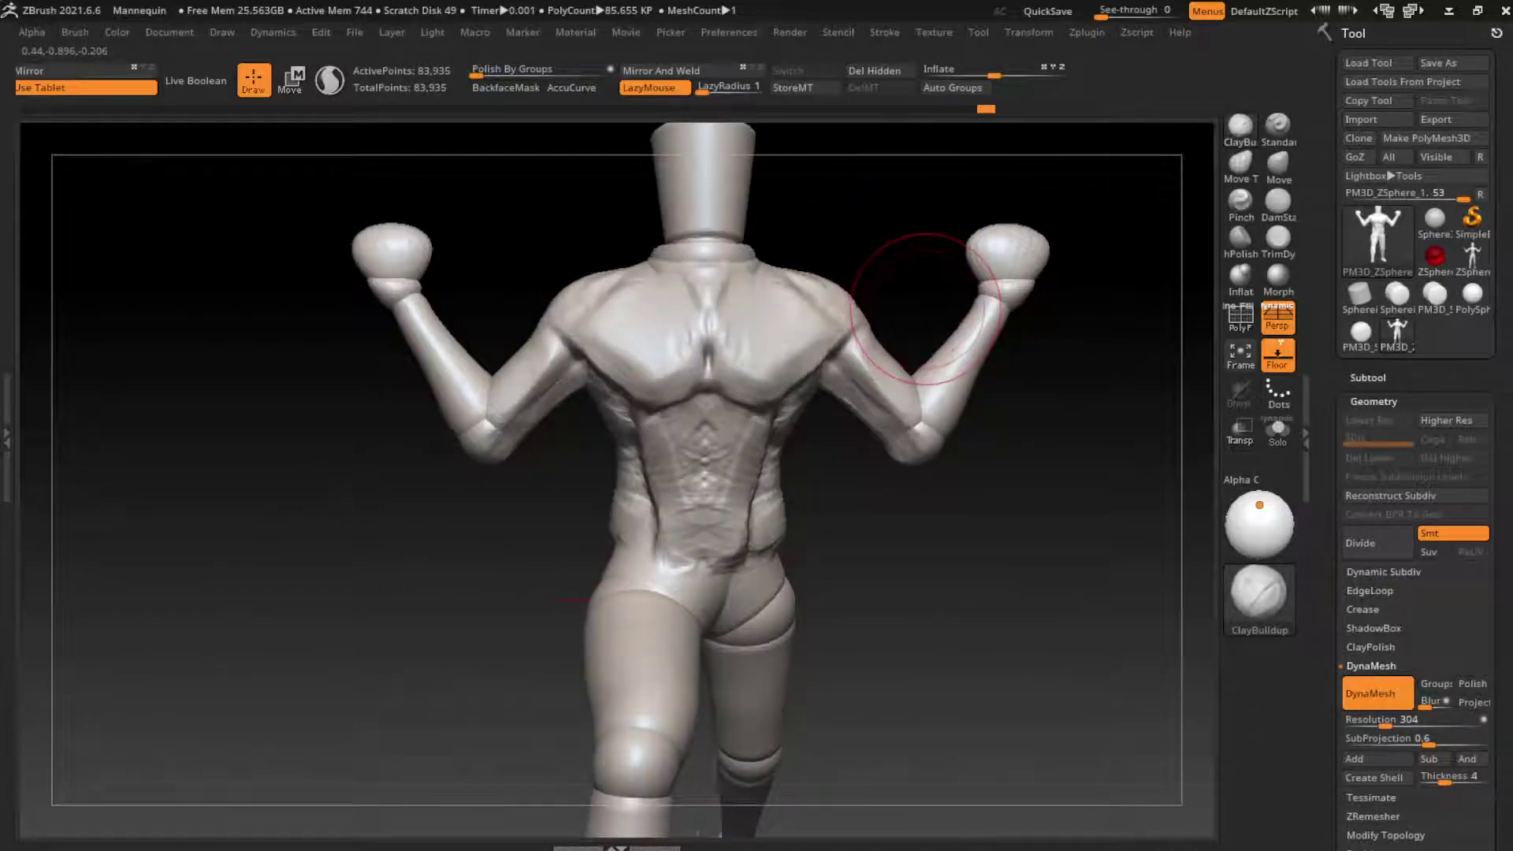
pyautogui.keyDown('alt'); pyautogui.moveTo(904, 323); pyautogui.dragTo(863, 292); pyautogui.keyUp('alt')
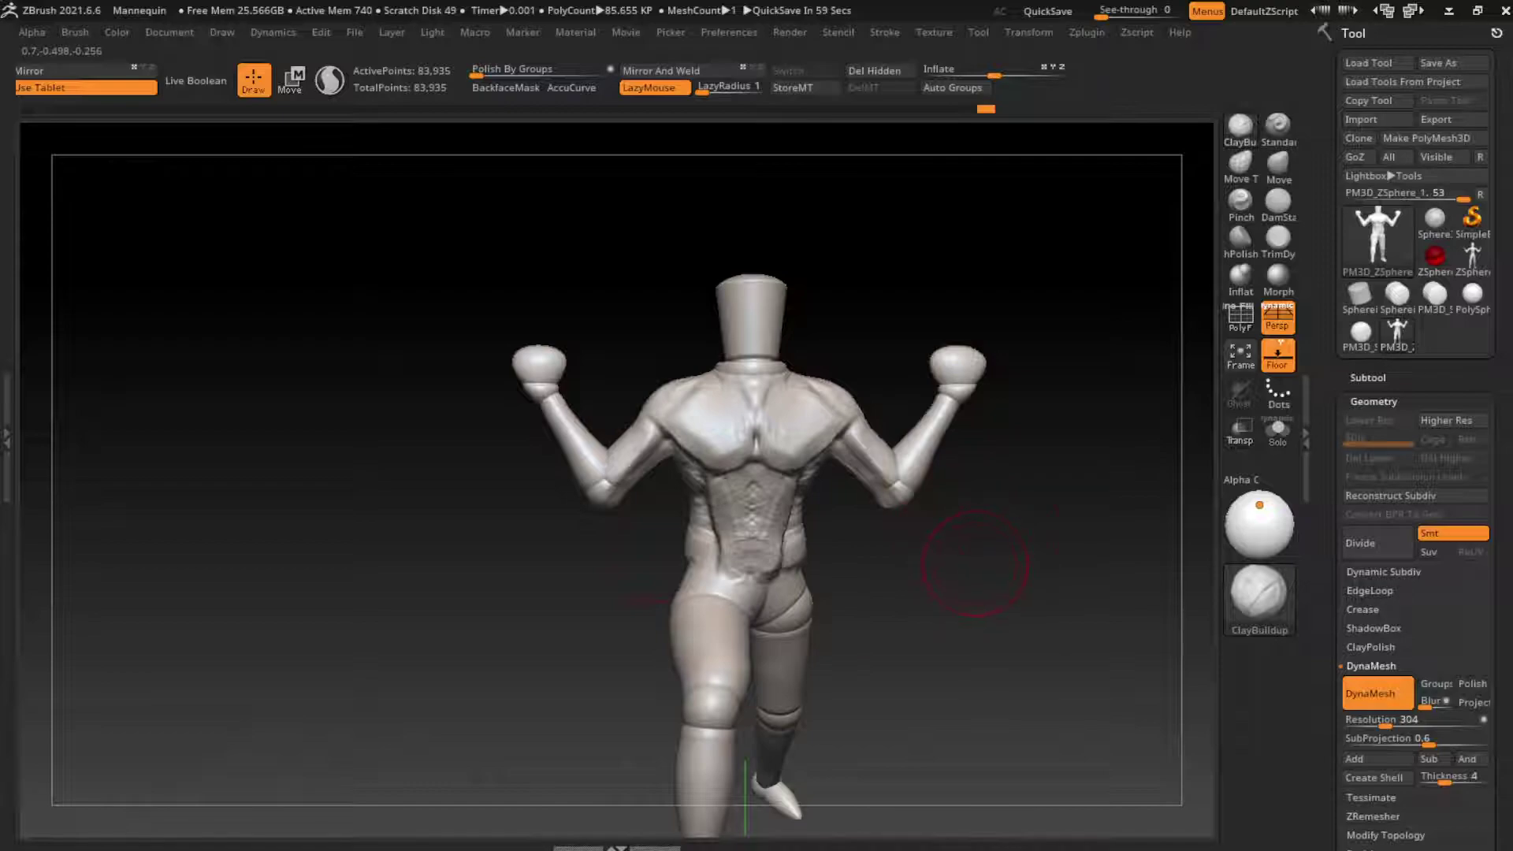
pyautogui.moveTo(975, 562); pyautogui.dragTo(1096, 528)
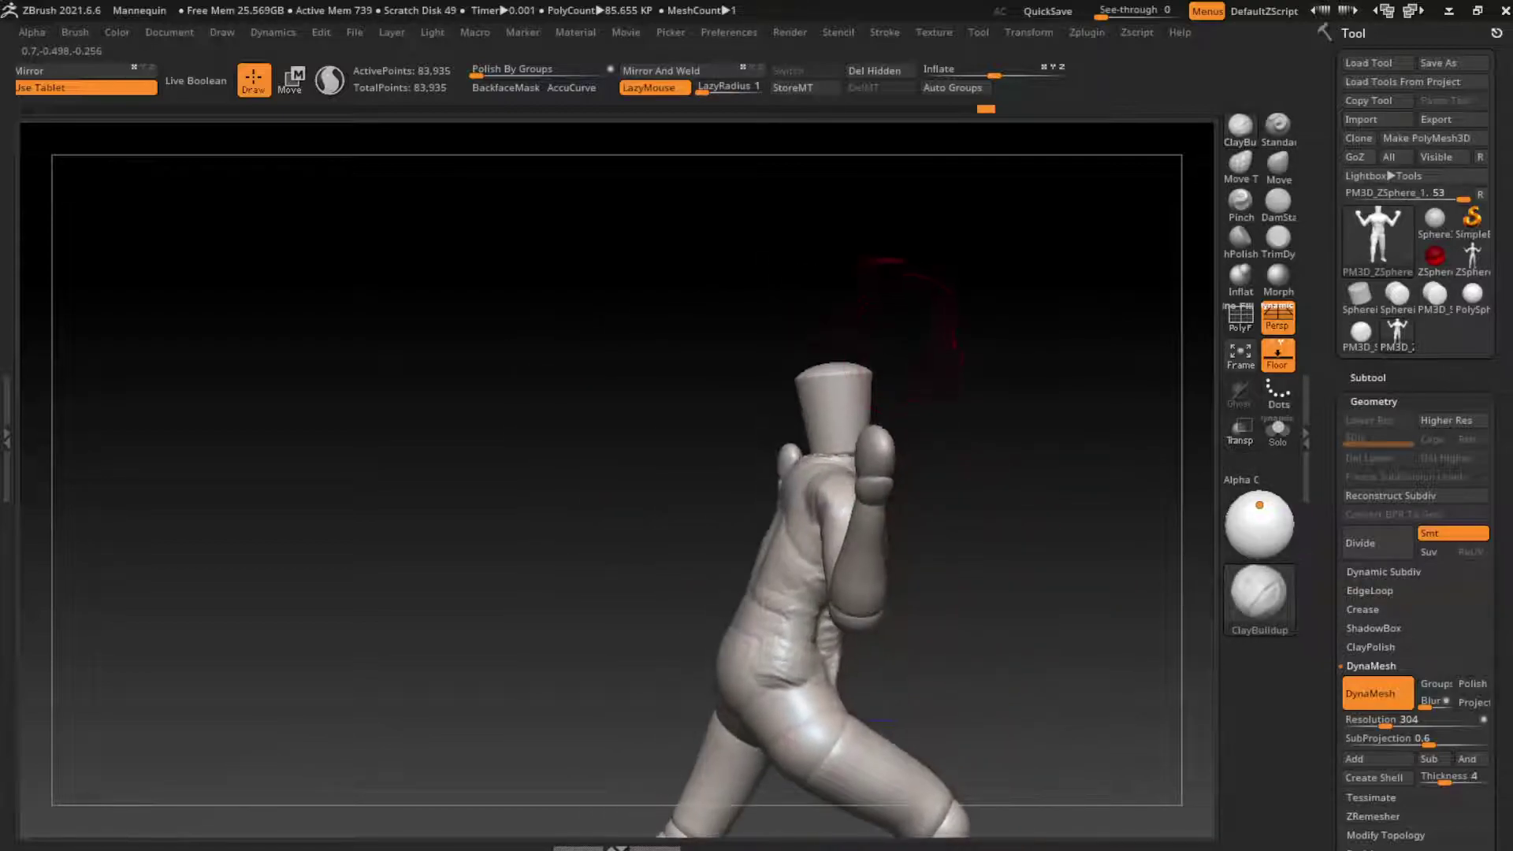
pyautogui.moveTo(888, 261); pyautogui.dragTo(851, 355)
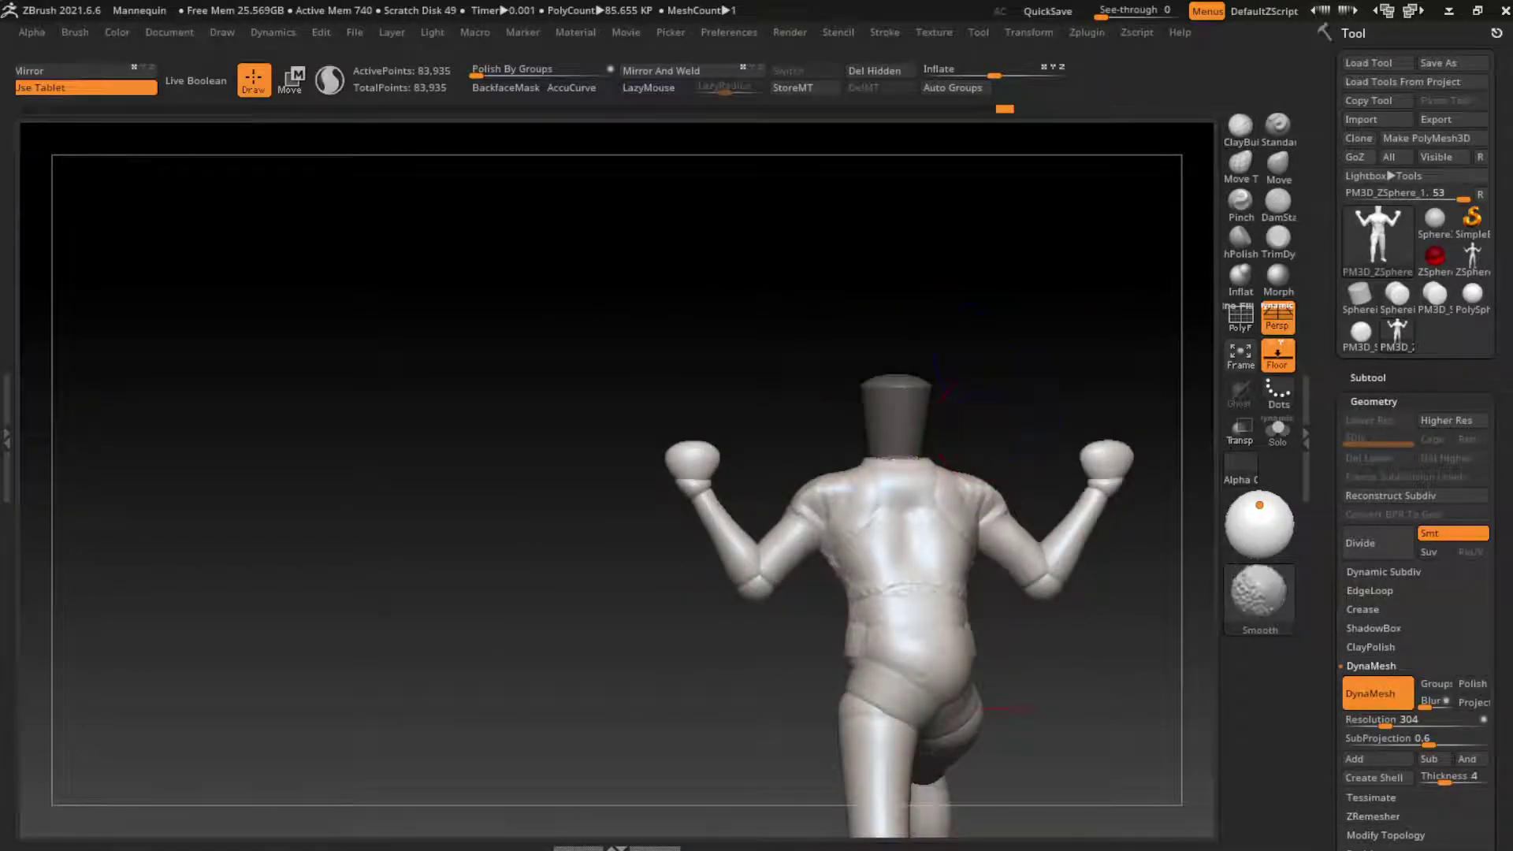
# Mask off the head with a rectangle and invert the mask so only the head is free
pyautogui.press('l')
pyautogui.keyDown('alt'); pyautogui.moveTo(1013, 338); pyautogui.dragTo(713, 335); pyautogui.keyUp('alt')
pyautogui.press('ctrl')
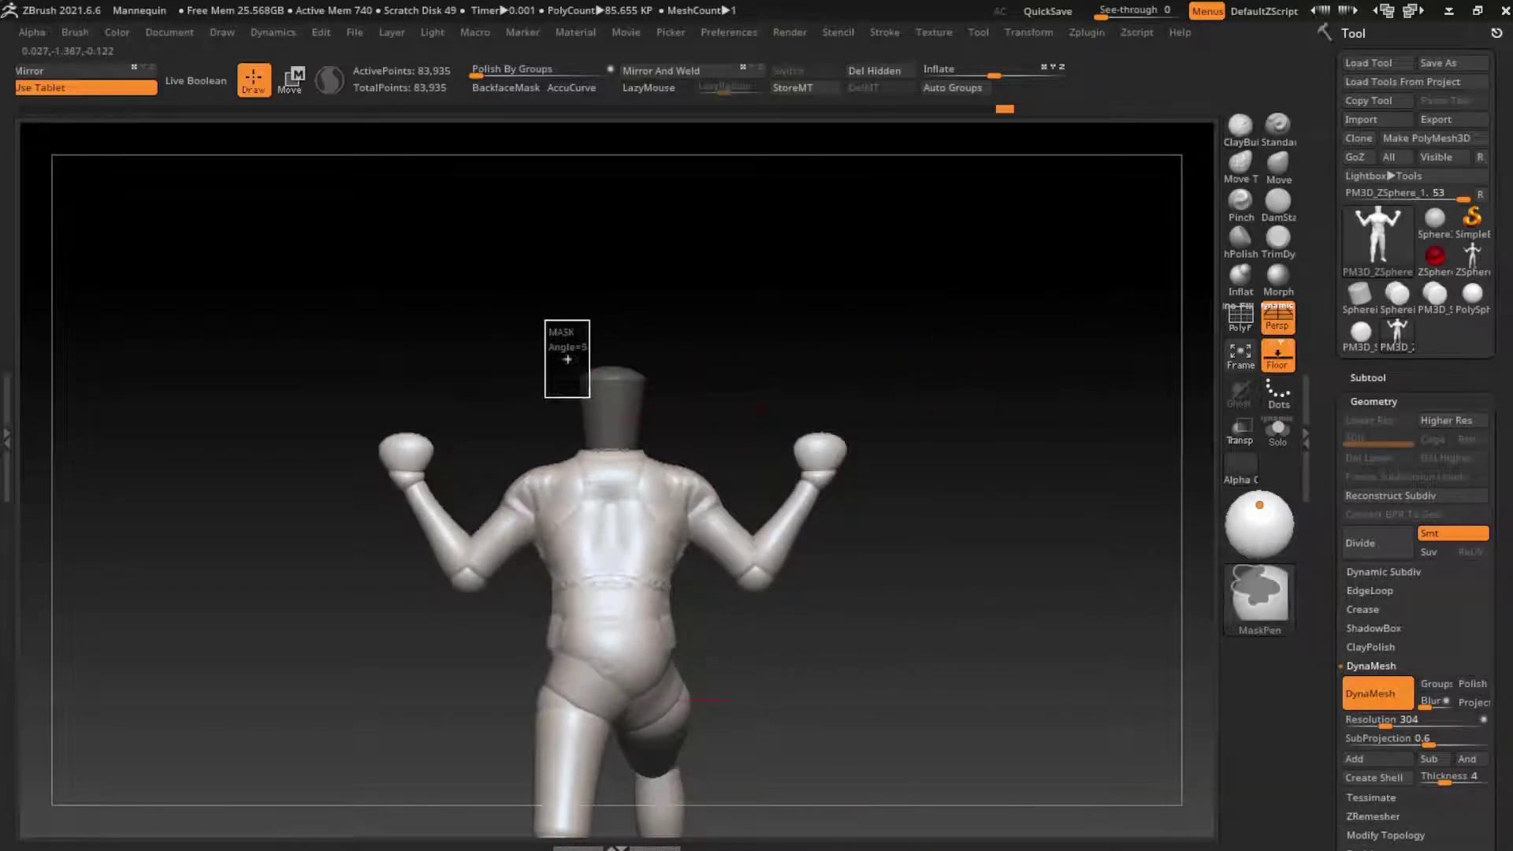
pyautogui.keyDown('ctrl'); pyautogui.click(946, 438); pyautogui.keyUp('ctrl')
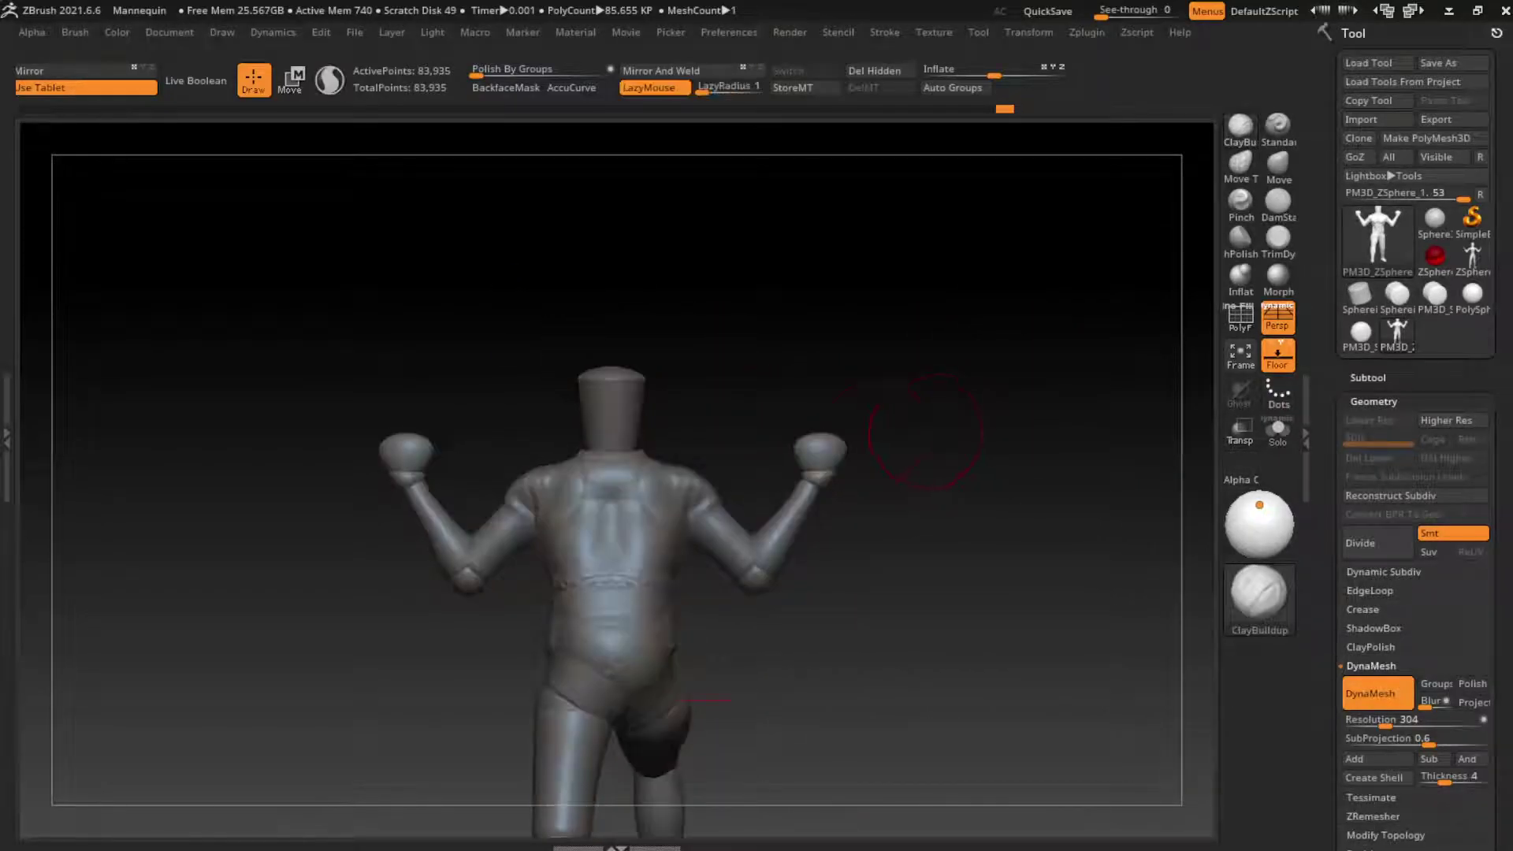
pyautogui.keyDown('ctrl'); pyautogui.click(623, 237); pyautogui.keyUp('ctrl')
pyautogui.keyDown('ctrl'); pyautogui.moveTo(606, 364); pyautogui.dragTo(607, 365); pyautogui.keyUp('ctrl')
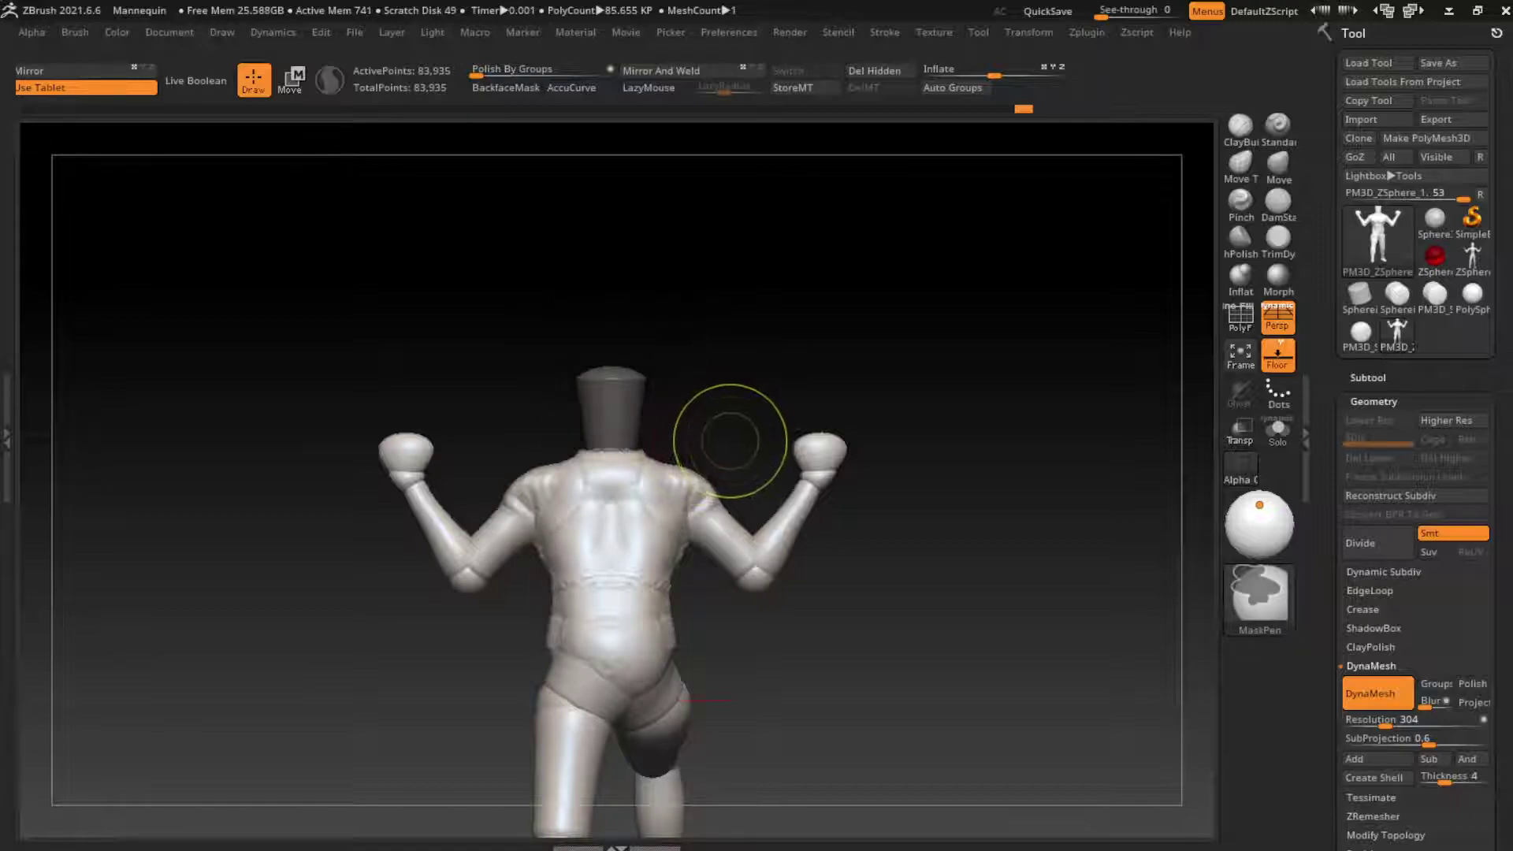
pyautogui.keyDown('ctrl'); pyautogui.click(730, 439); pyautogui.keyUp('ctrl')
pyautogui.keyDown('shift'); pyautogui.moveTo(729, 438); pyautogui.dragTo(870, 335); pyautogui.keyUp('shift')
# Move the head into position, clear the mask and return to sculpting mode
pyautogui.press('w')
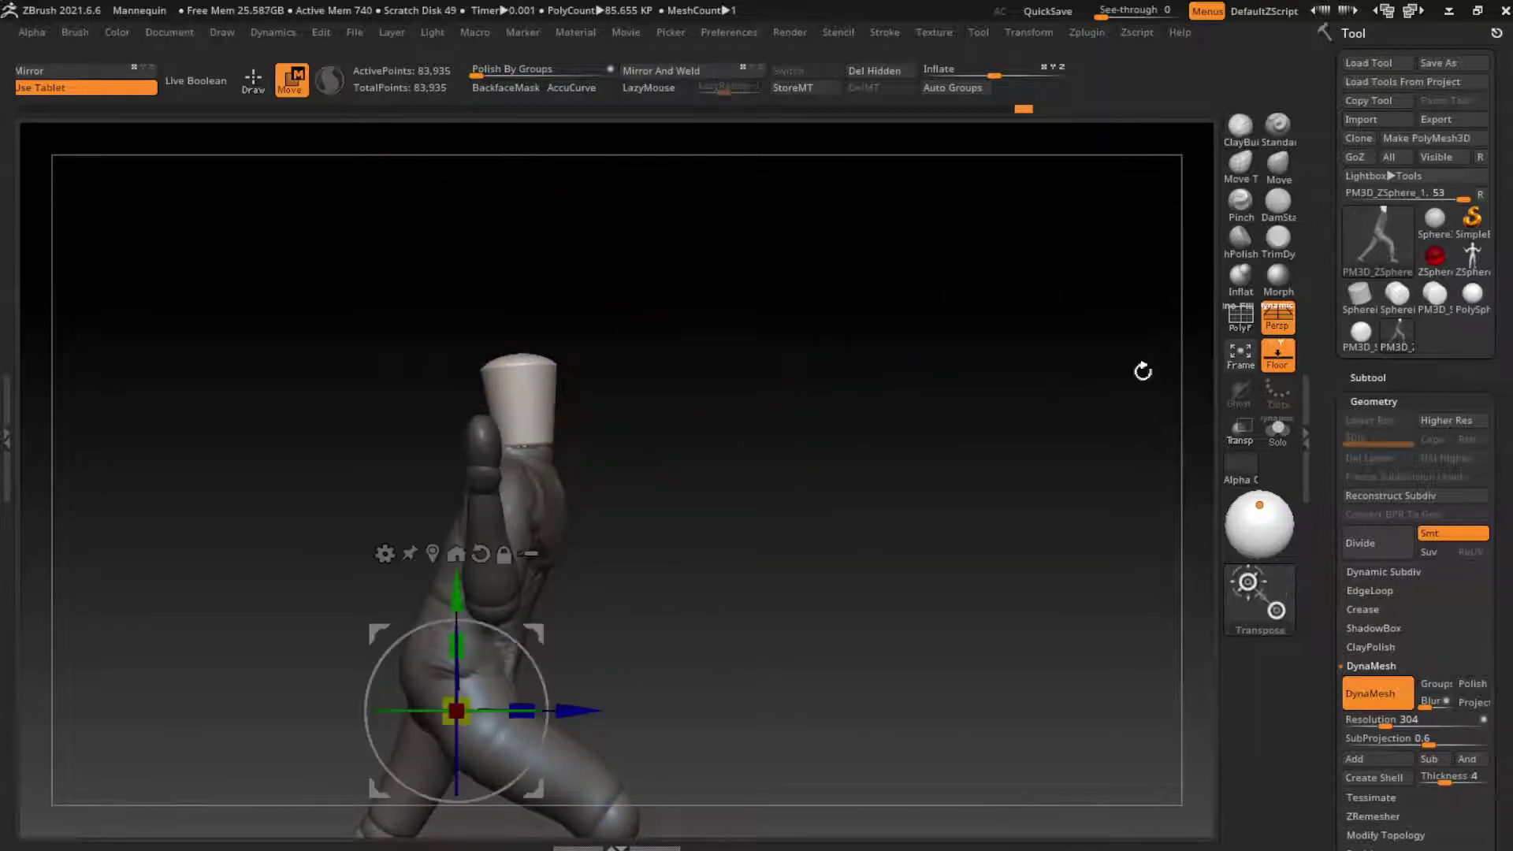
pyautogui.moveTo(870, 335)
pyautogui.keyDown('shift'); pyautogui.mouseDown()
pyautogui.moveTo(985, 335)
pyautogui.moveTo(971, 335)
pyautogui.mouseUp(); pyautogui.keyUp('shift')
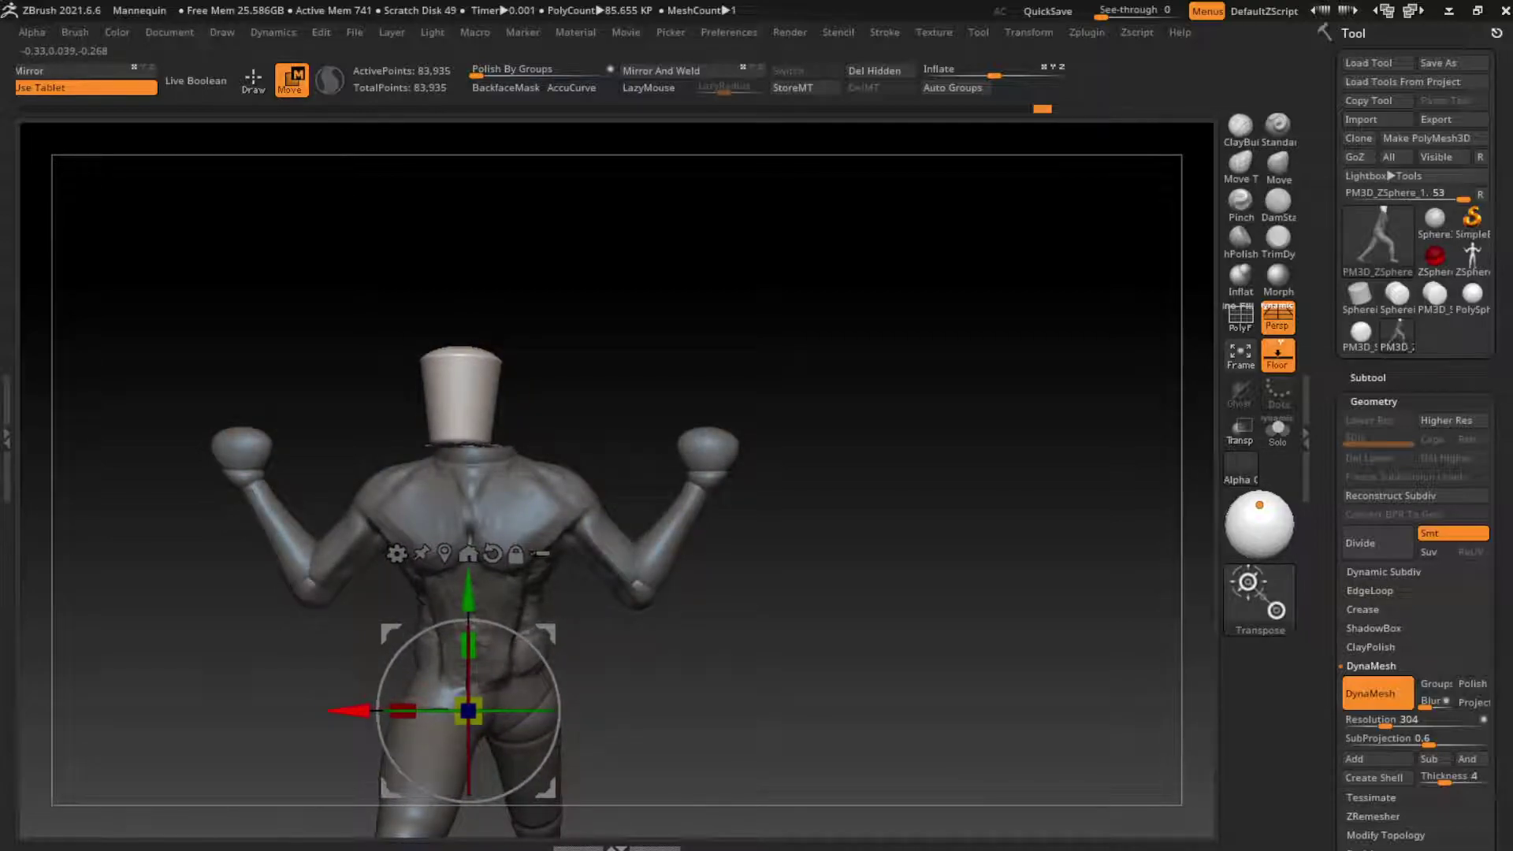
pyautogui.hotkey('ctrl', 'shift', 'a')
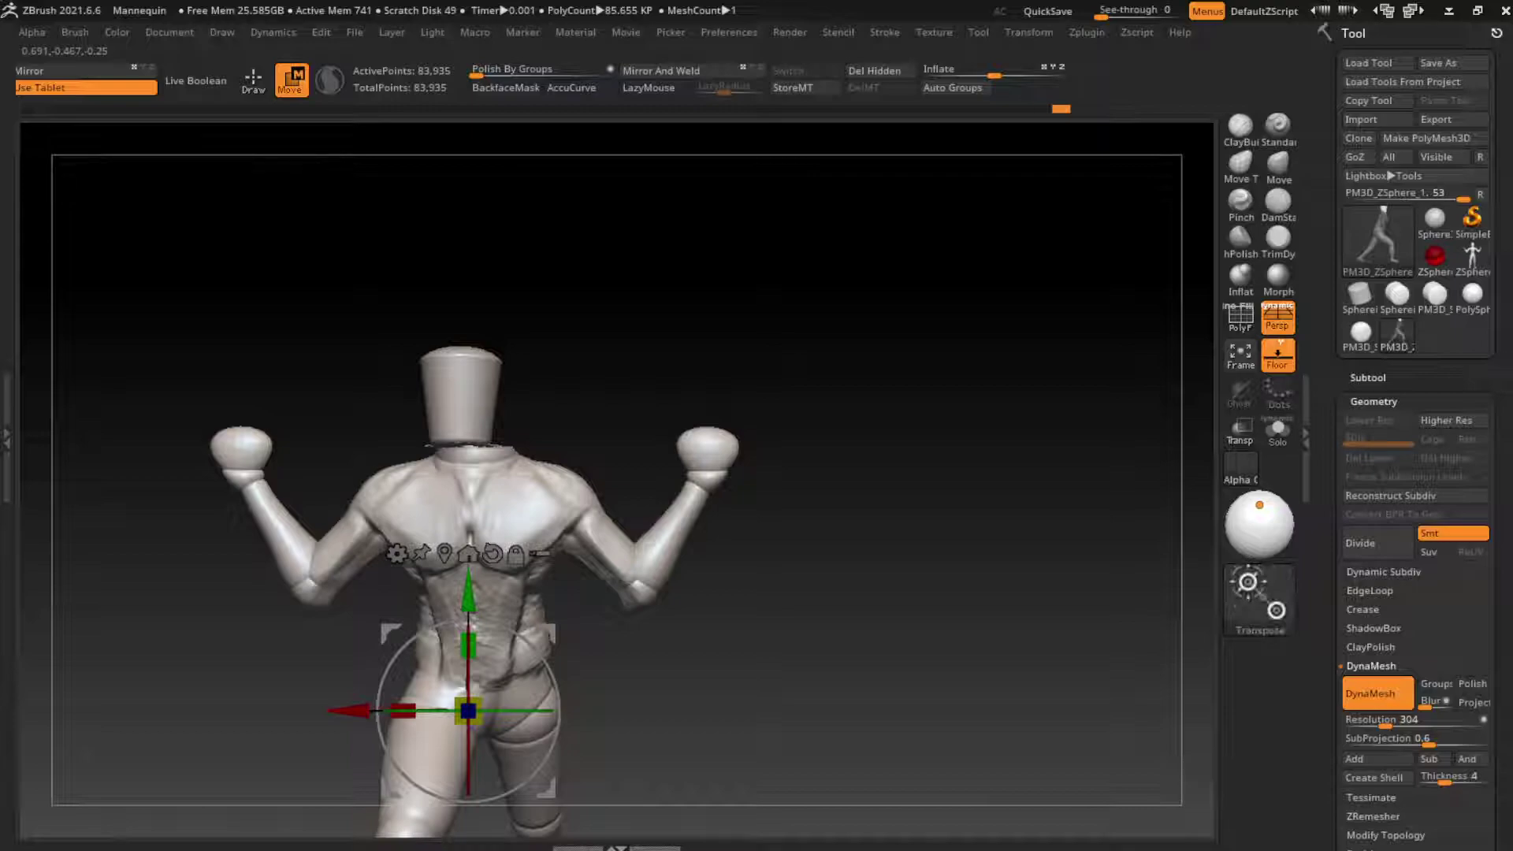
pyautogui.press('q')
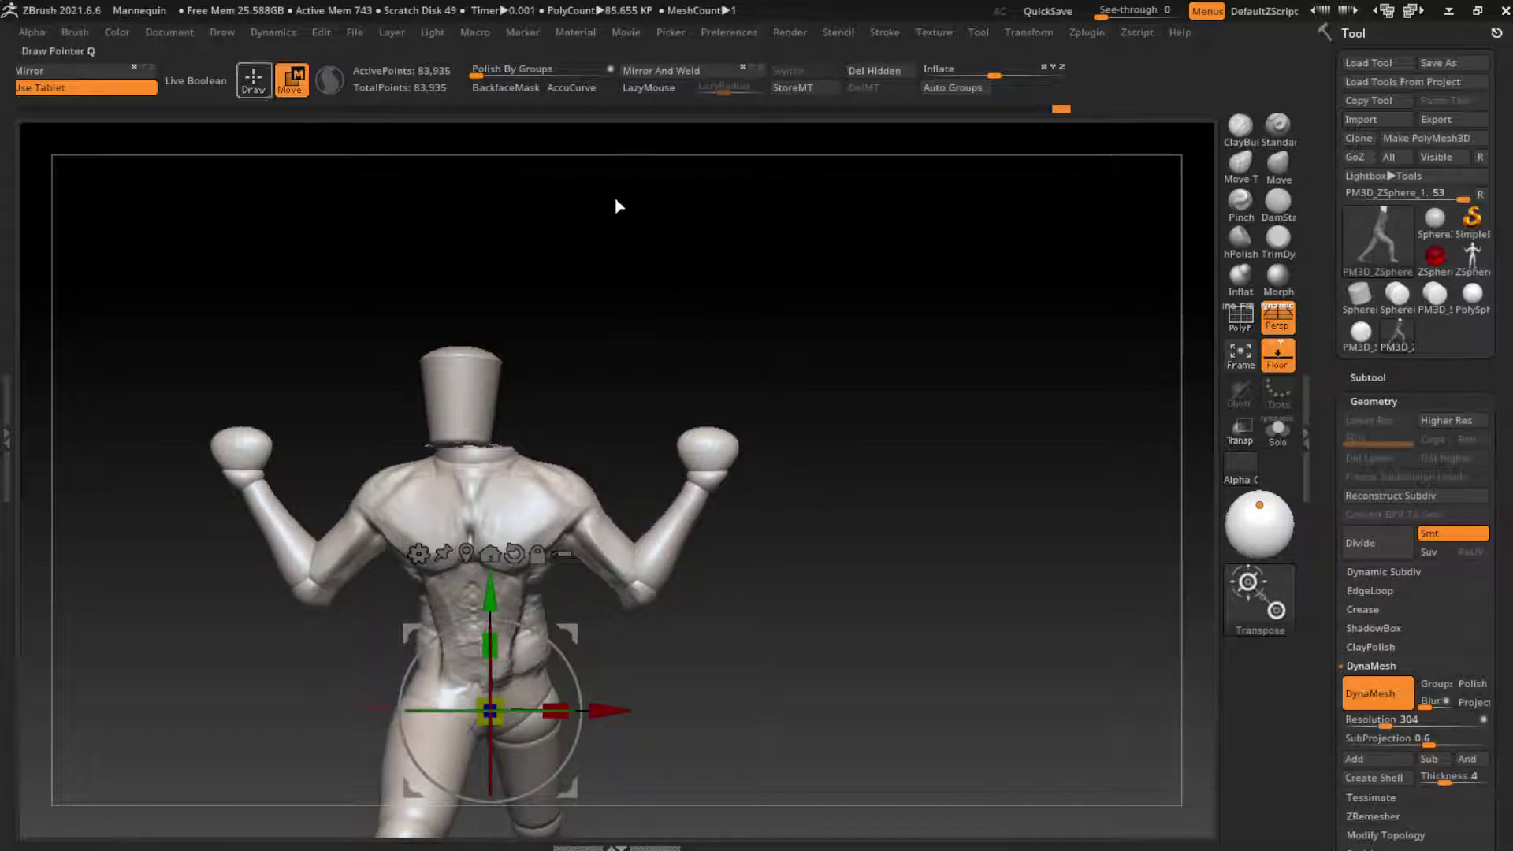
pyautogui.keyDown('alt'); pyautogui.moveTo(661, 189); pyautogui.dragTo(840, 181); pyautogui.keyUp('alt')
# Bulk up the mannequin's neck with the Inflate brush, viewed from a high tilted angle
pyautogui.keyDown('alt'); pyautogui.moveTo(783, 381); pyautogui.dragTo(756, 347); pyautogui.keyUp('alt')
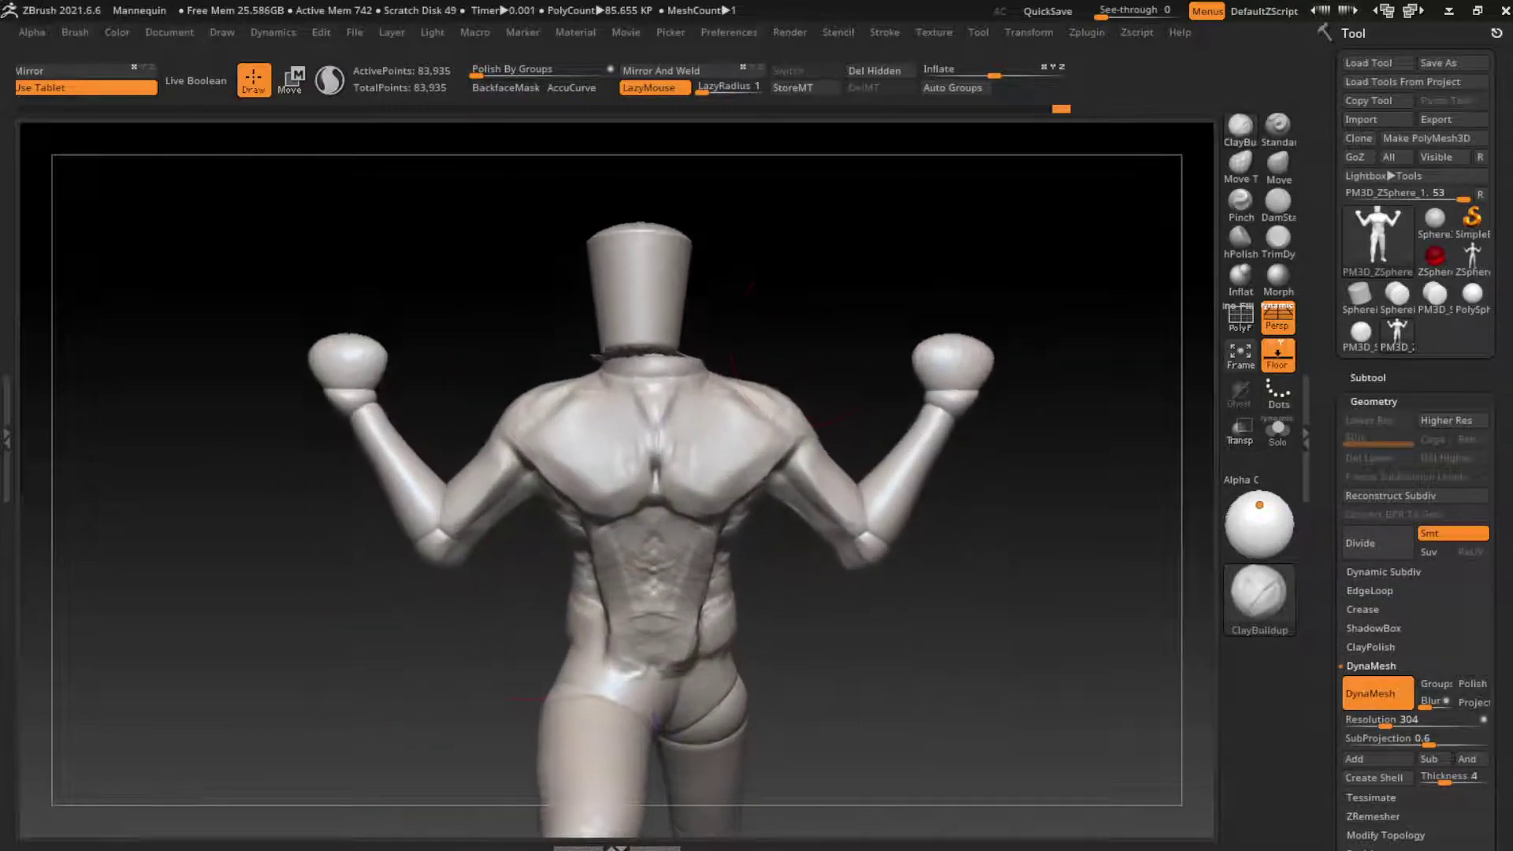
pyautogui.press('b')
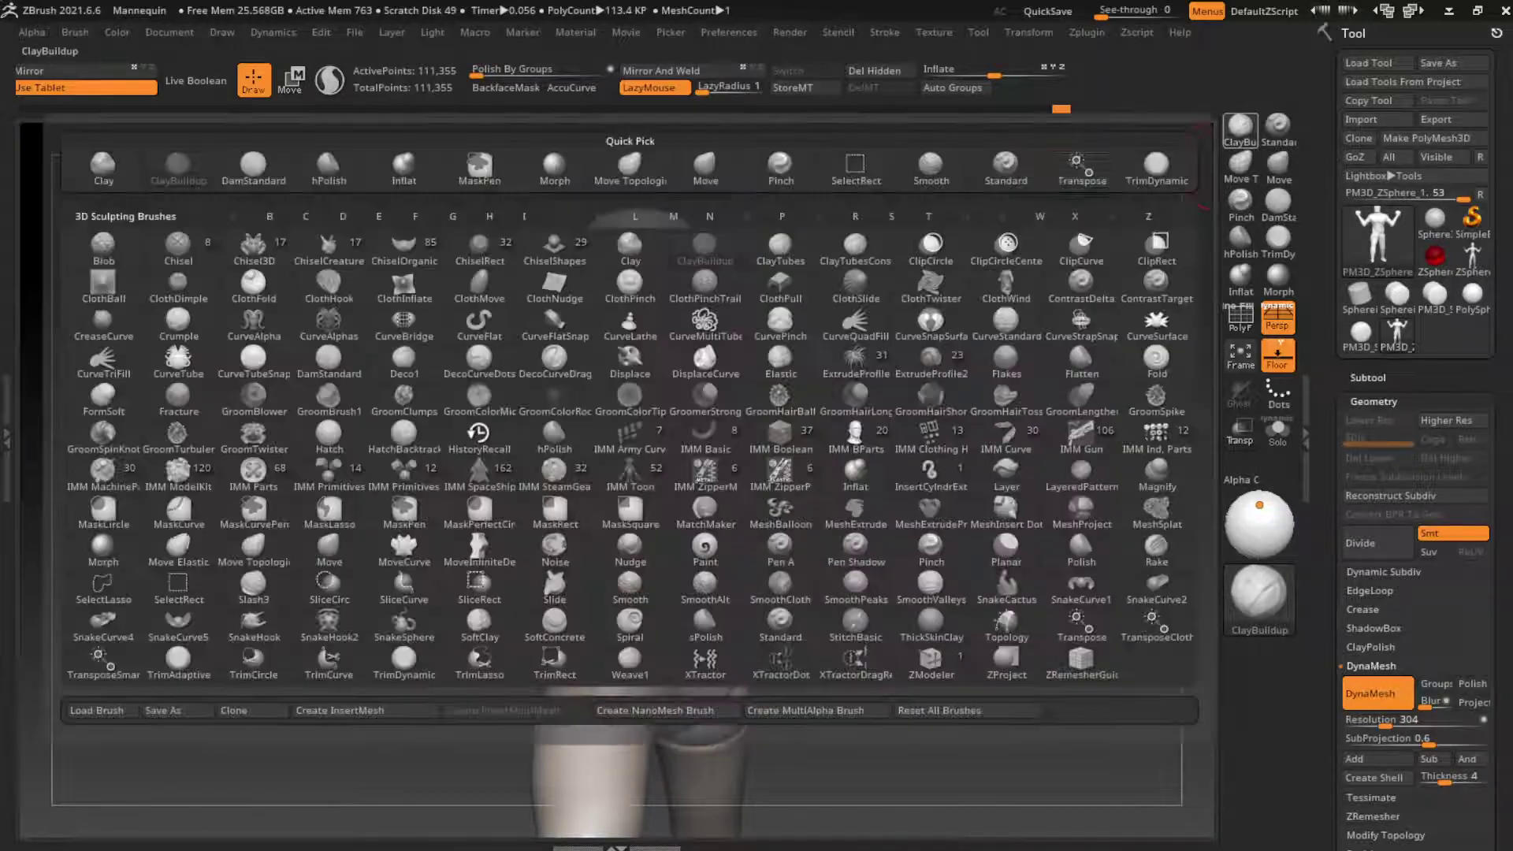
pyautogui.press('c')
pyautogui.press('b')
pyautogui.click(1240, 274)
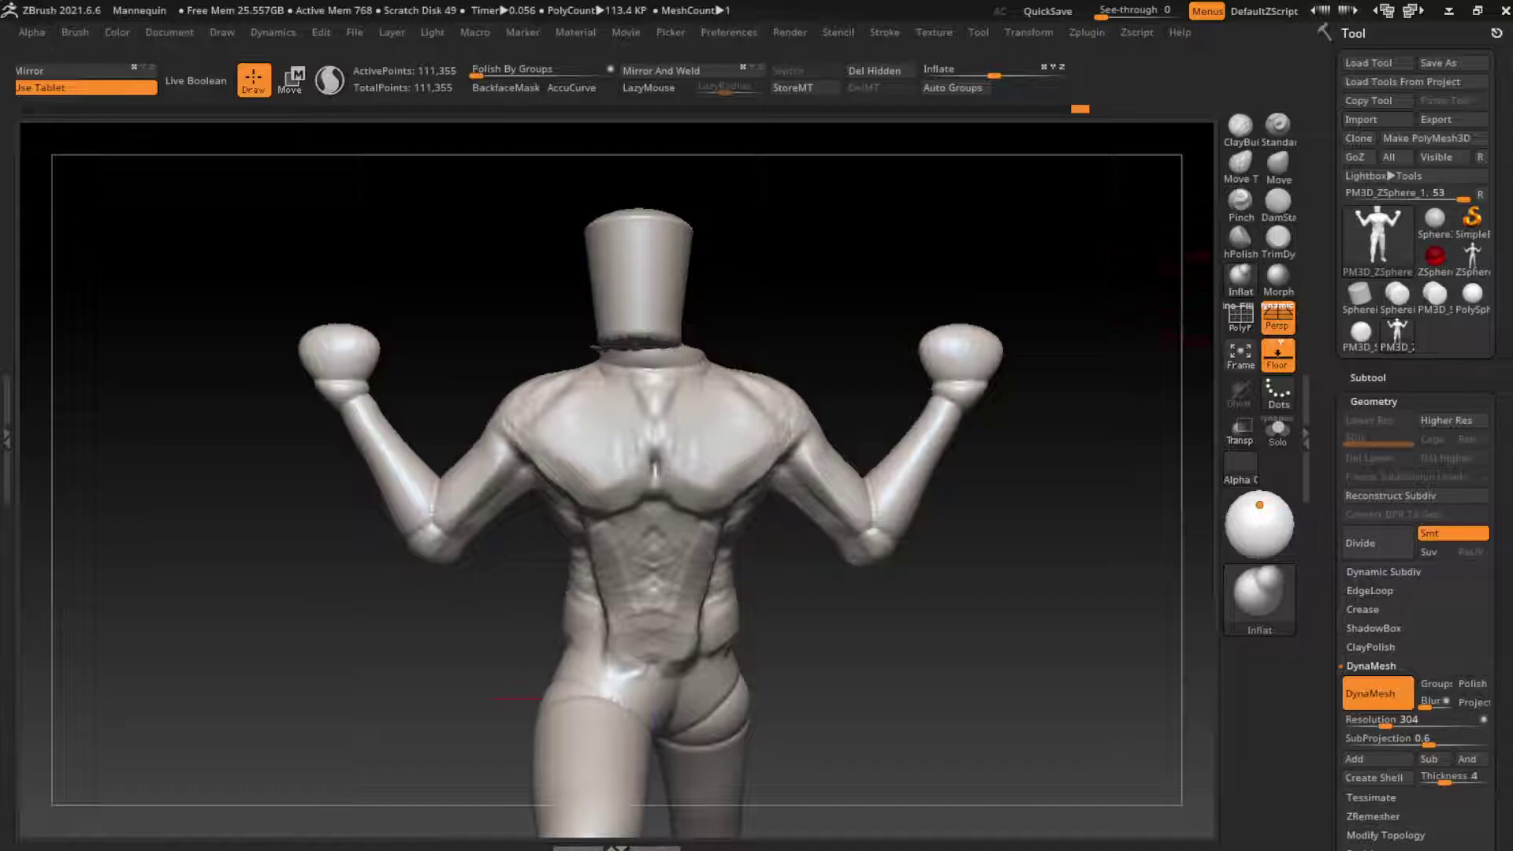
pyautogui.moveTo(630, 350); pyautogui.dragTo(736, 347)
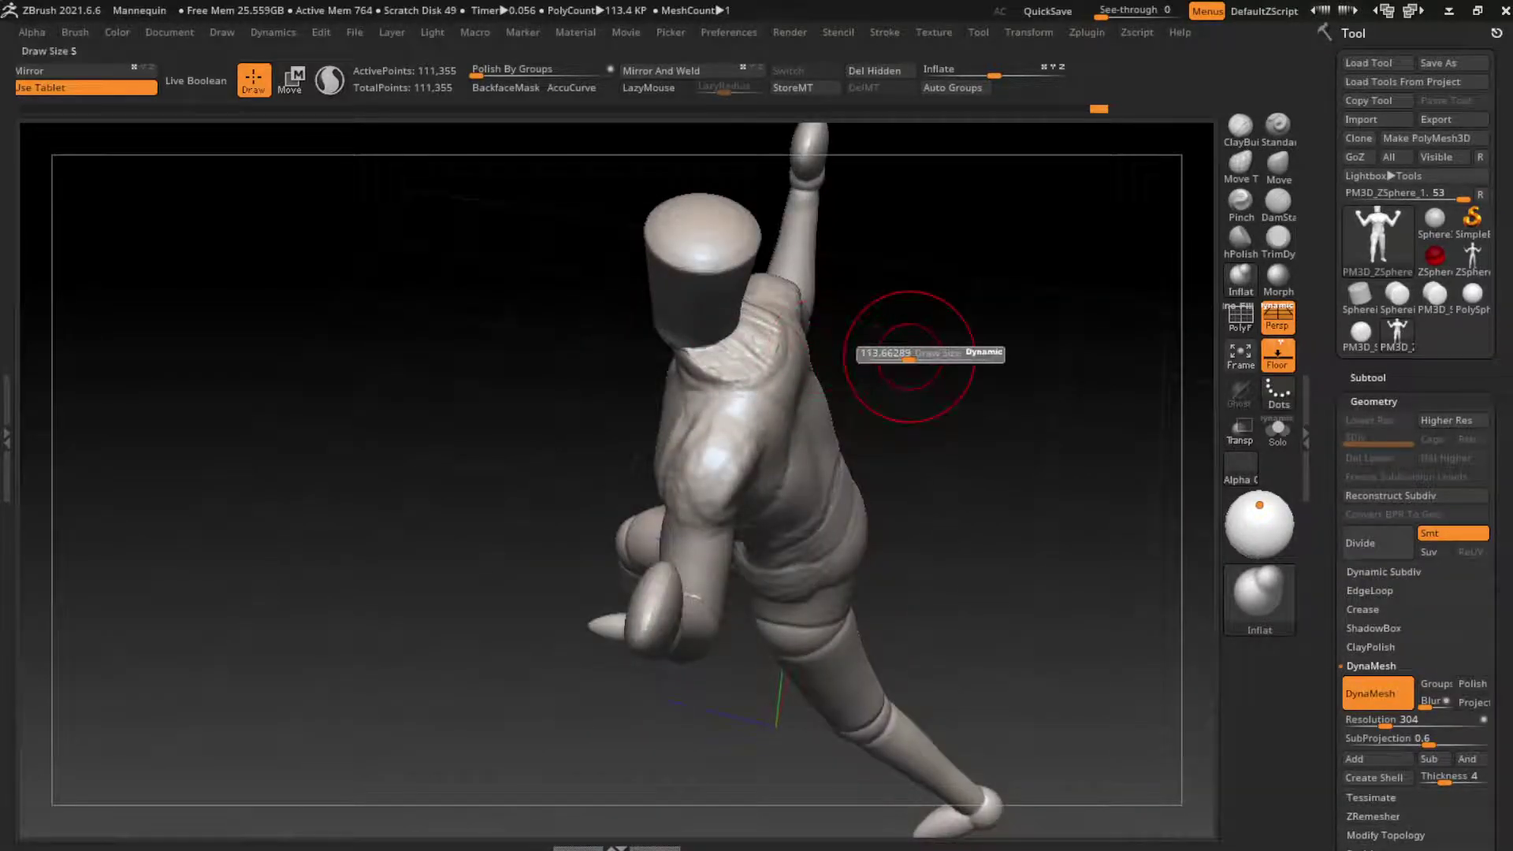
pyautogui.moveTo(985, 339); pyautogui.dragTo(1025, 394)
pyautogui.moveTo(744, 311); pyautogui.dragTo(717, 335)
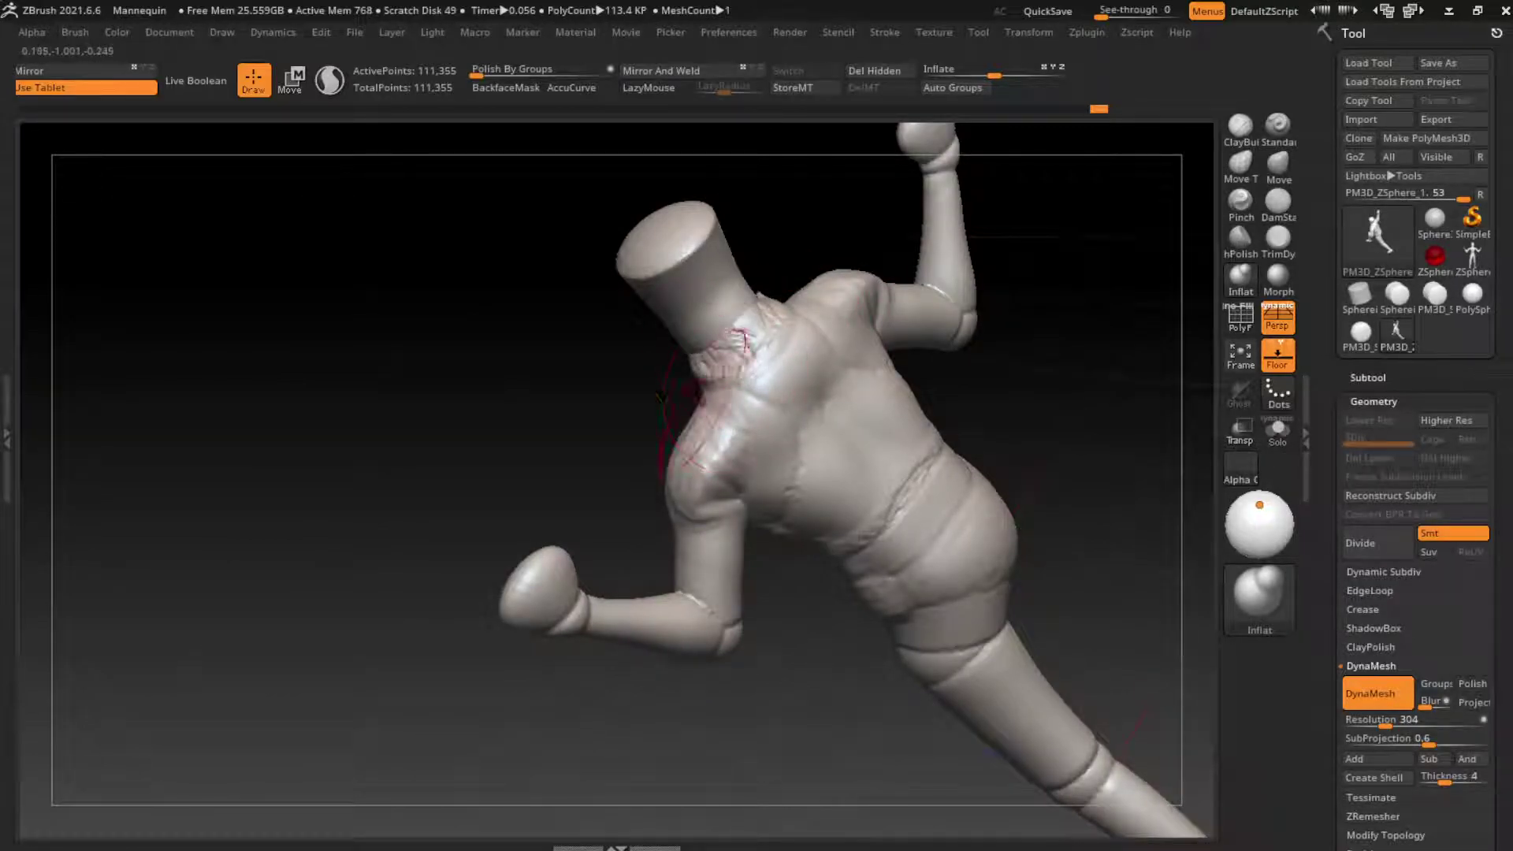
pyautogui.moveTo(455, 398)
pyautogui.mouseDown()
pyautogui.moveTo(945, 291)
pyautogui.moveTo(930, 272)
pyautogui.moveTo(979, 253)
pyautogui.moveTo(898, 257)
pyautogui.moveTo(929, 304)
pyautogui.mouseUp()
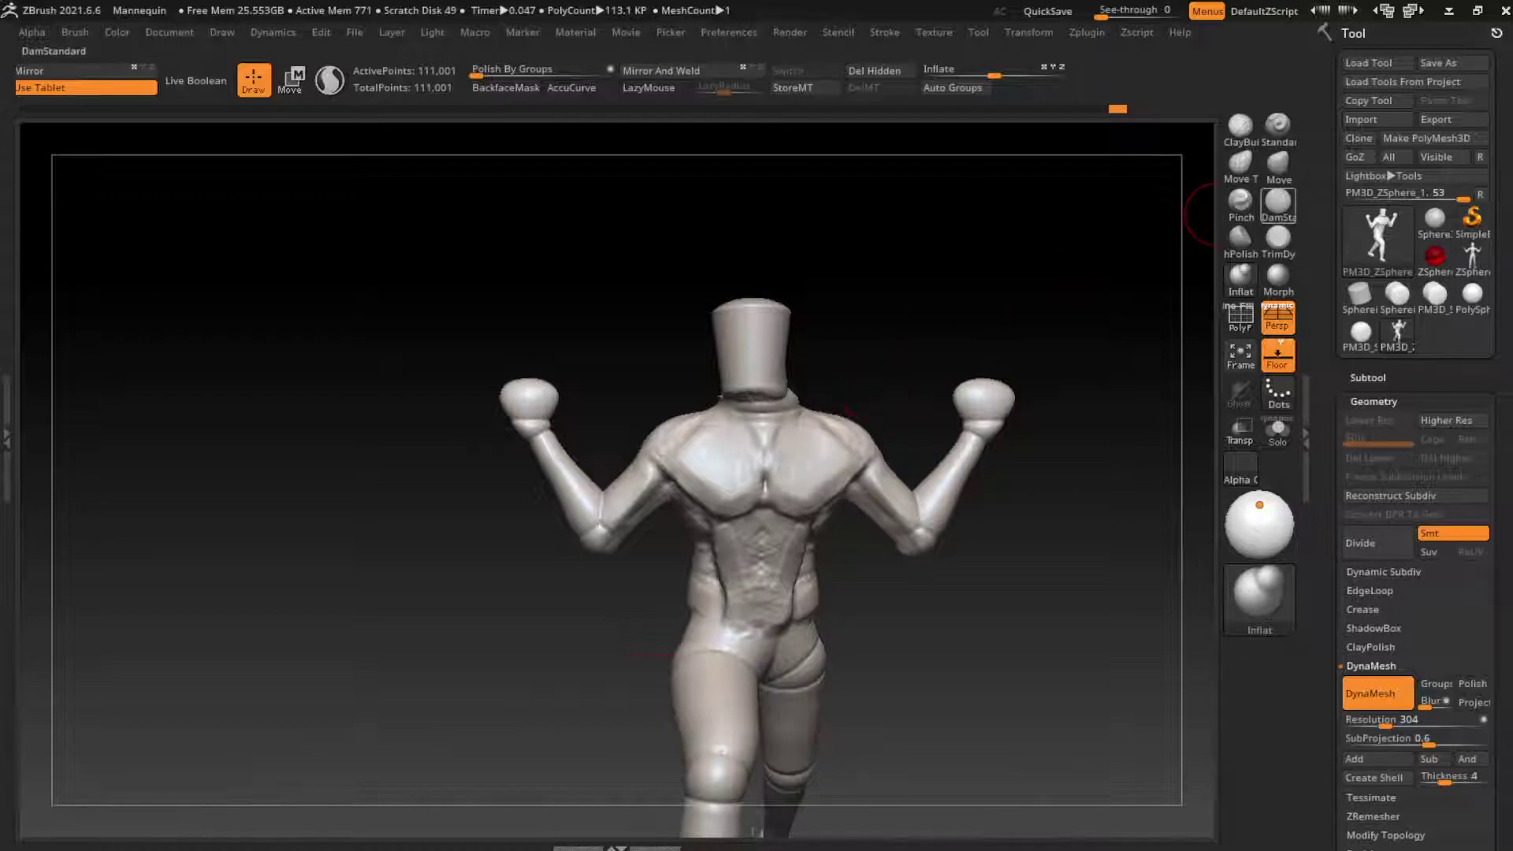
# Carve DamStandard creases across the neck base and down toward the upper back
pyautogui.click(1277, 202)
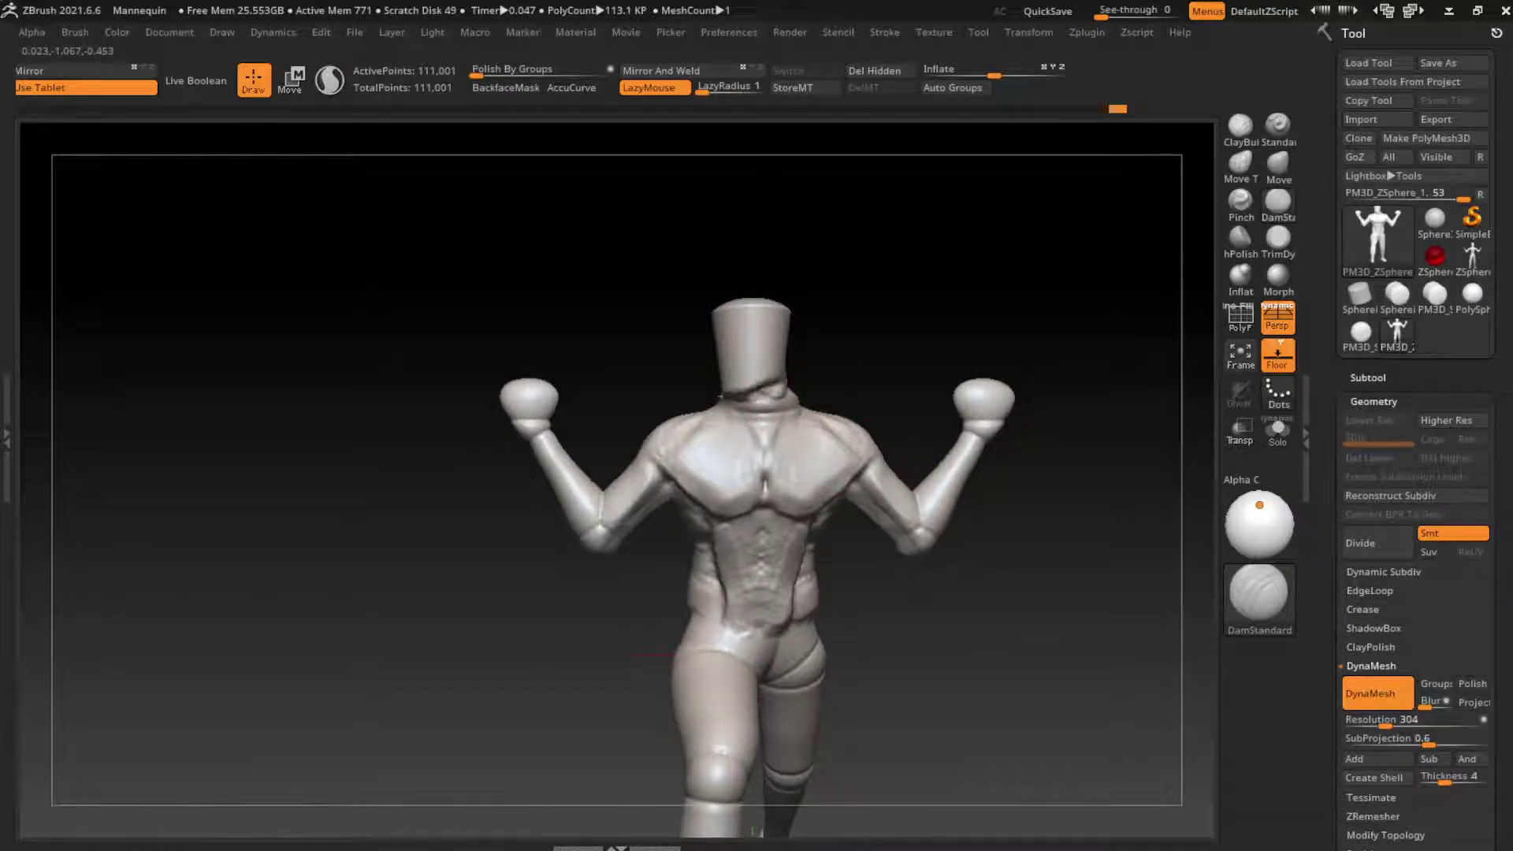
pyautogui.moveTo(720, 396)
pyautogui.mouseDown()
pyautogui.moveTo(768, 406)
pyautogui.moveTo(758, 388)
pyautogui.mouseUp()
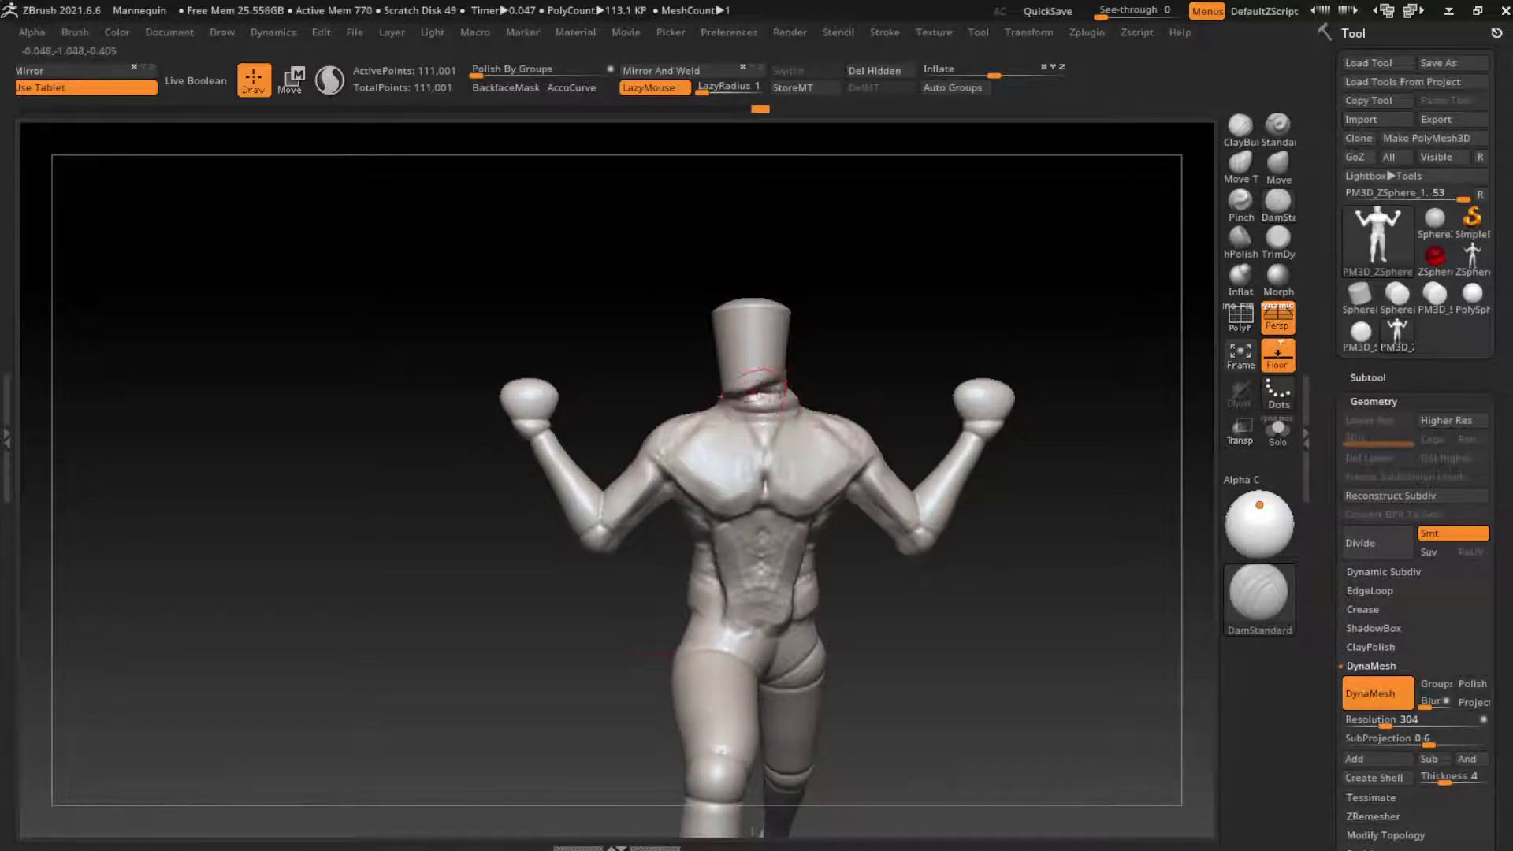
pyautogui.click(1239, 126)
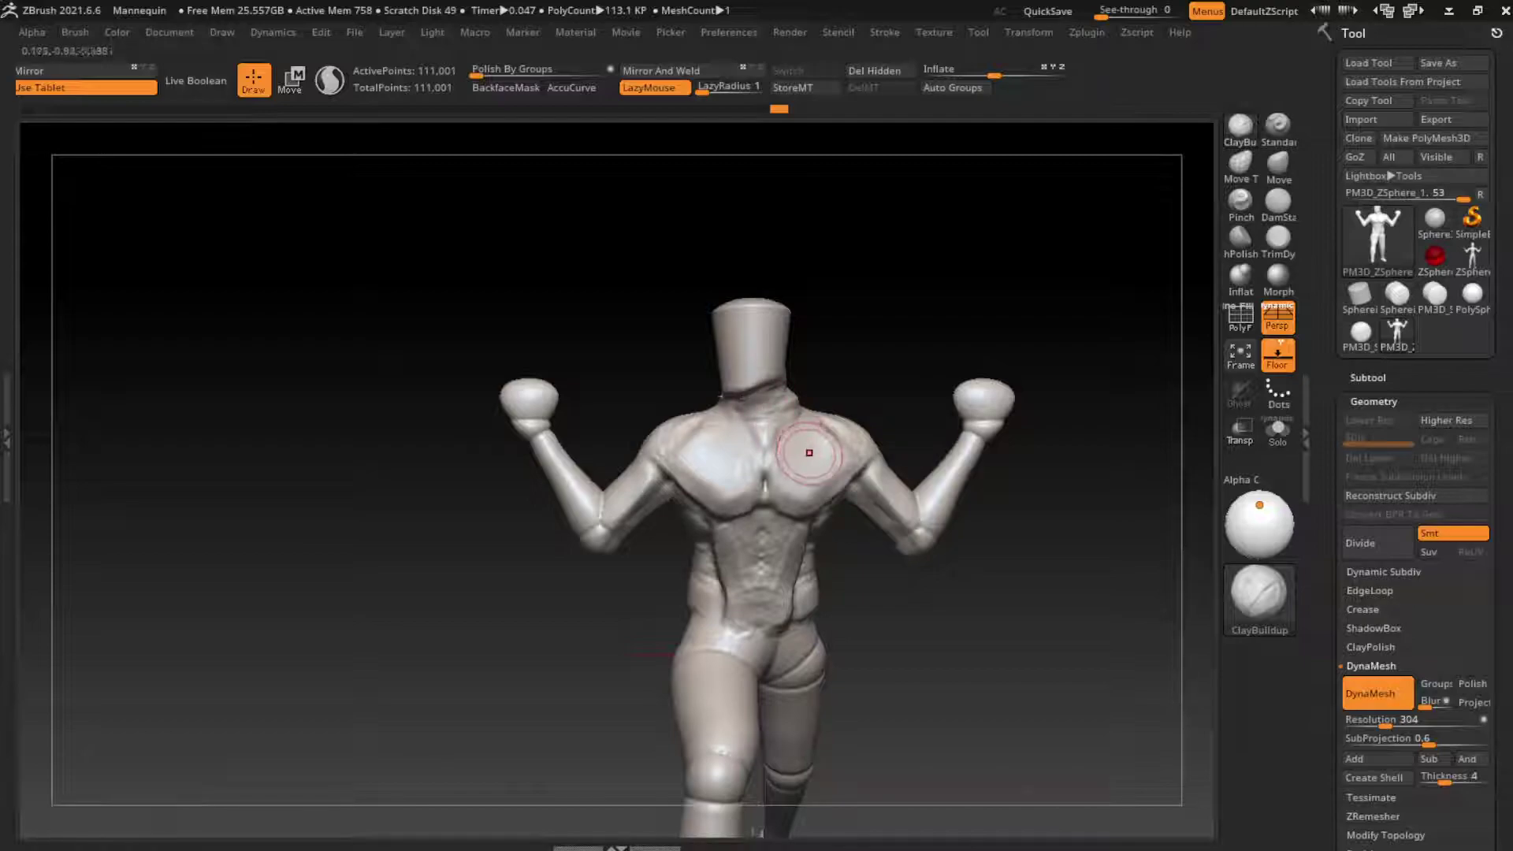
pyautogui.click(1277, 203)
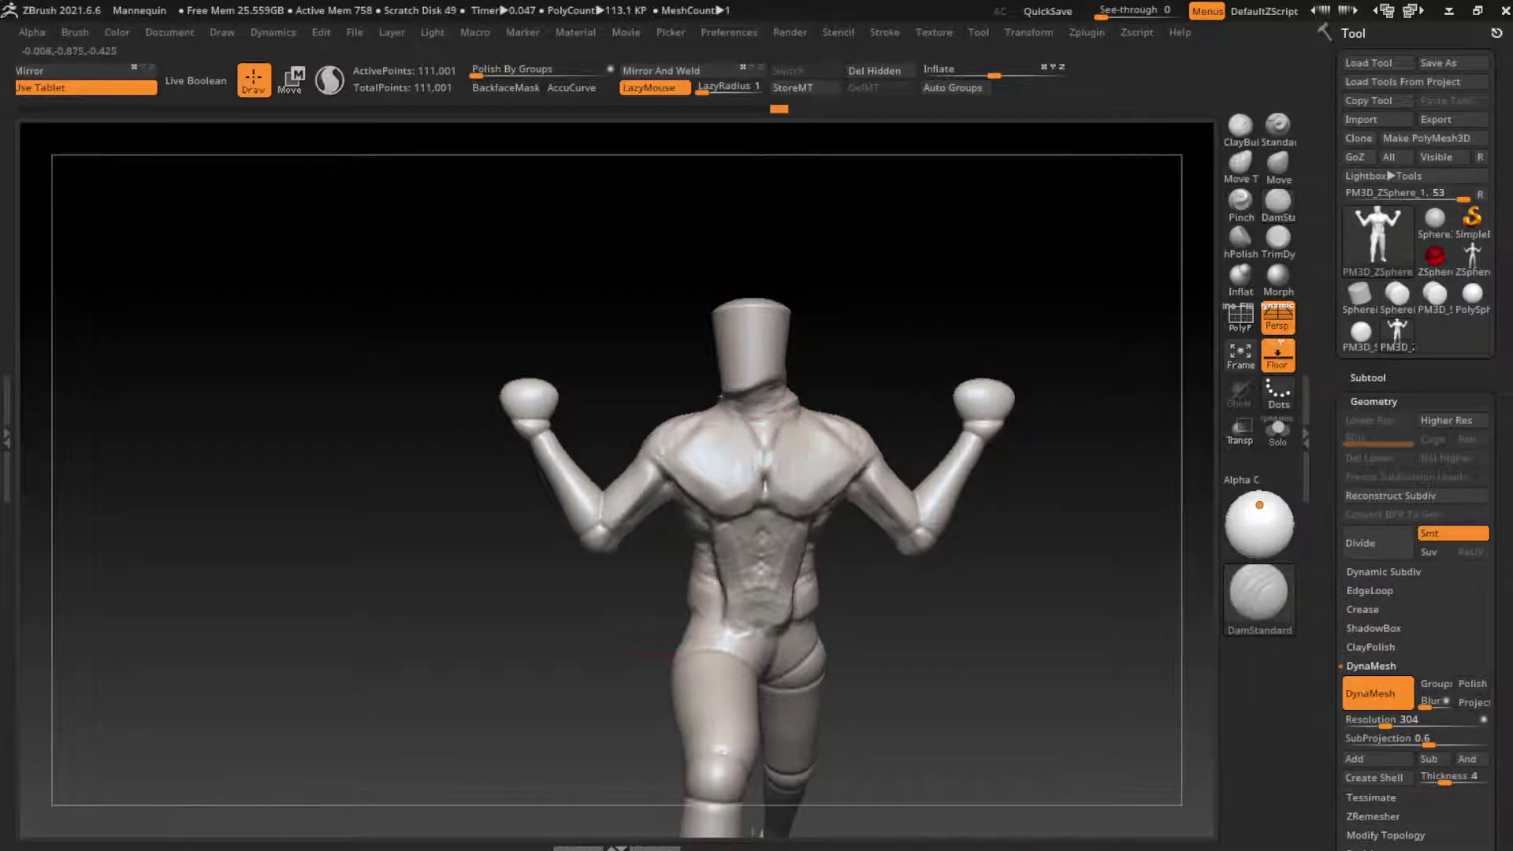
pyautogui.moveTo(733, 390); pyautogui.dragTo(780, 396)
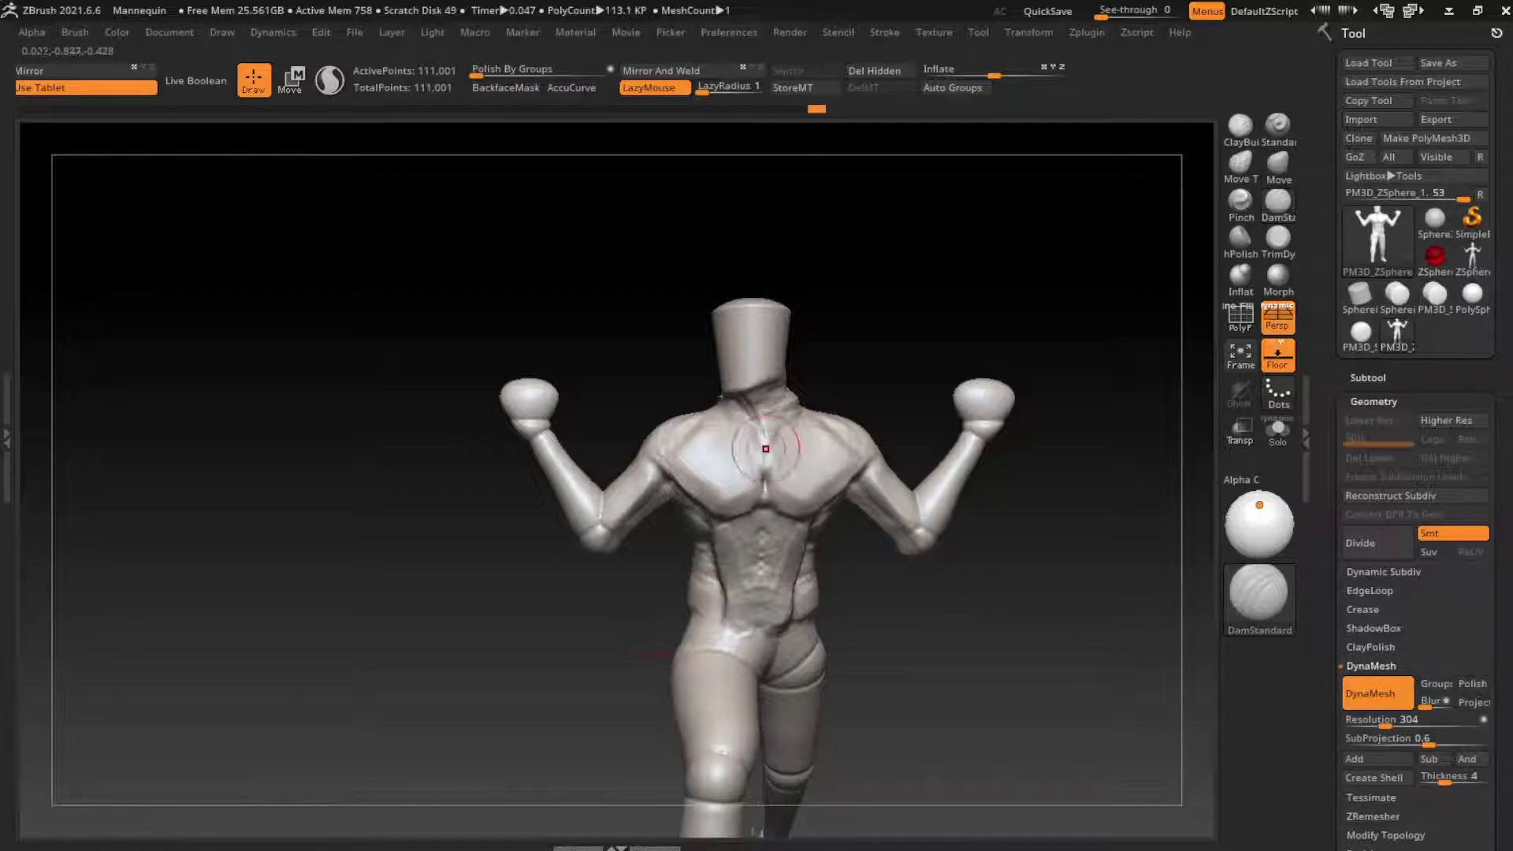
pyautogui.moveTo(752, 394)
pyautogui.mouseDown()
pyautogui.moveTo(782, 434)
pyautogui.moveTo(766, 464)
pyautogui.mouseUp()
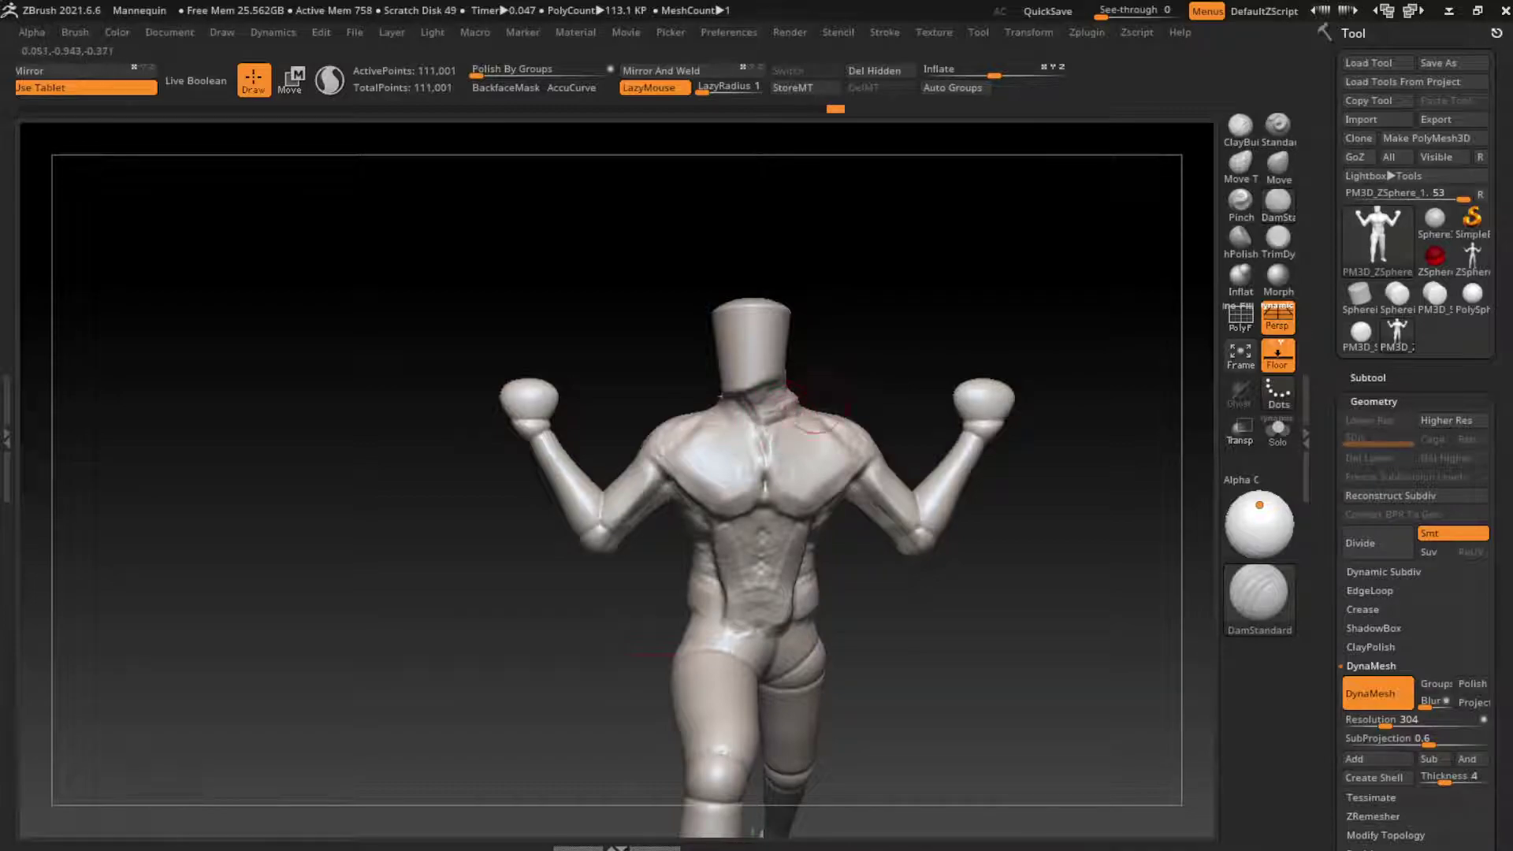
pyautogui.click(1239, 124)
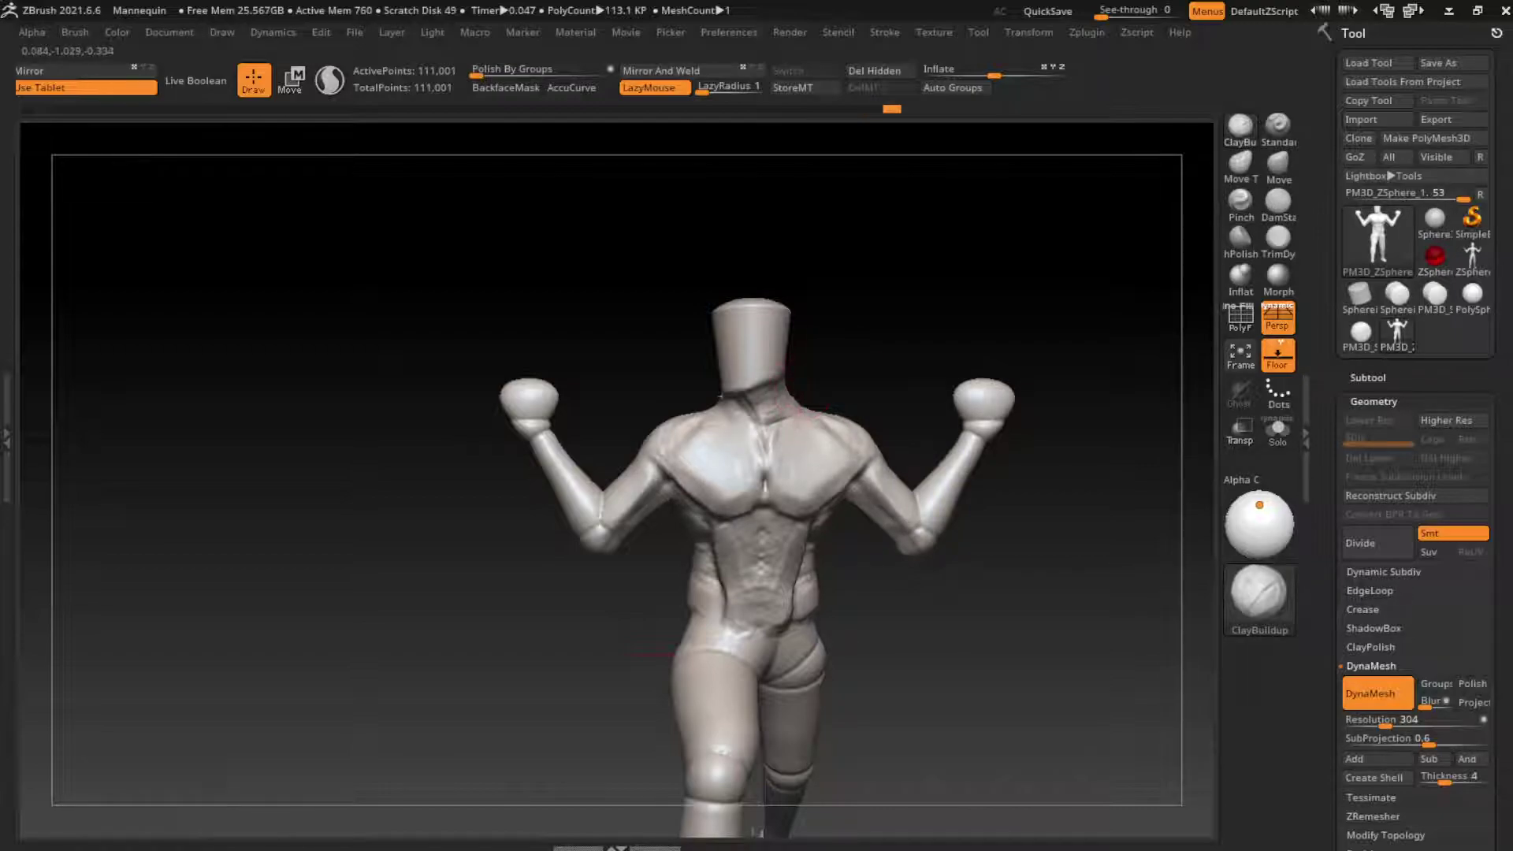
# Groove the neck-to-upper-chest line and build up the trapezius beside the neck with ClayBuildup
pyautogui.moveTo(922, 349); pyautogui.dragTo(943, 548)
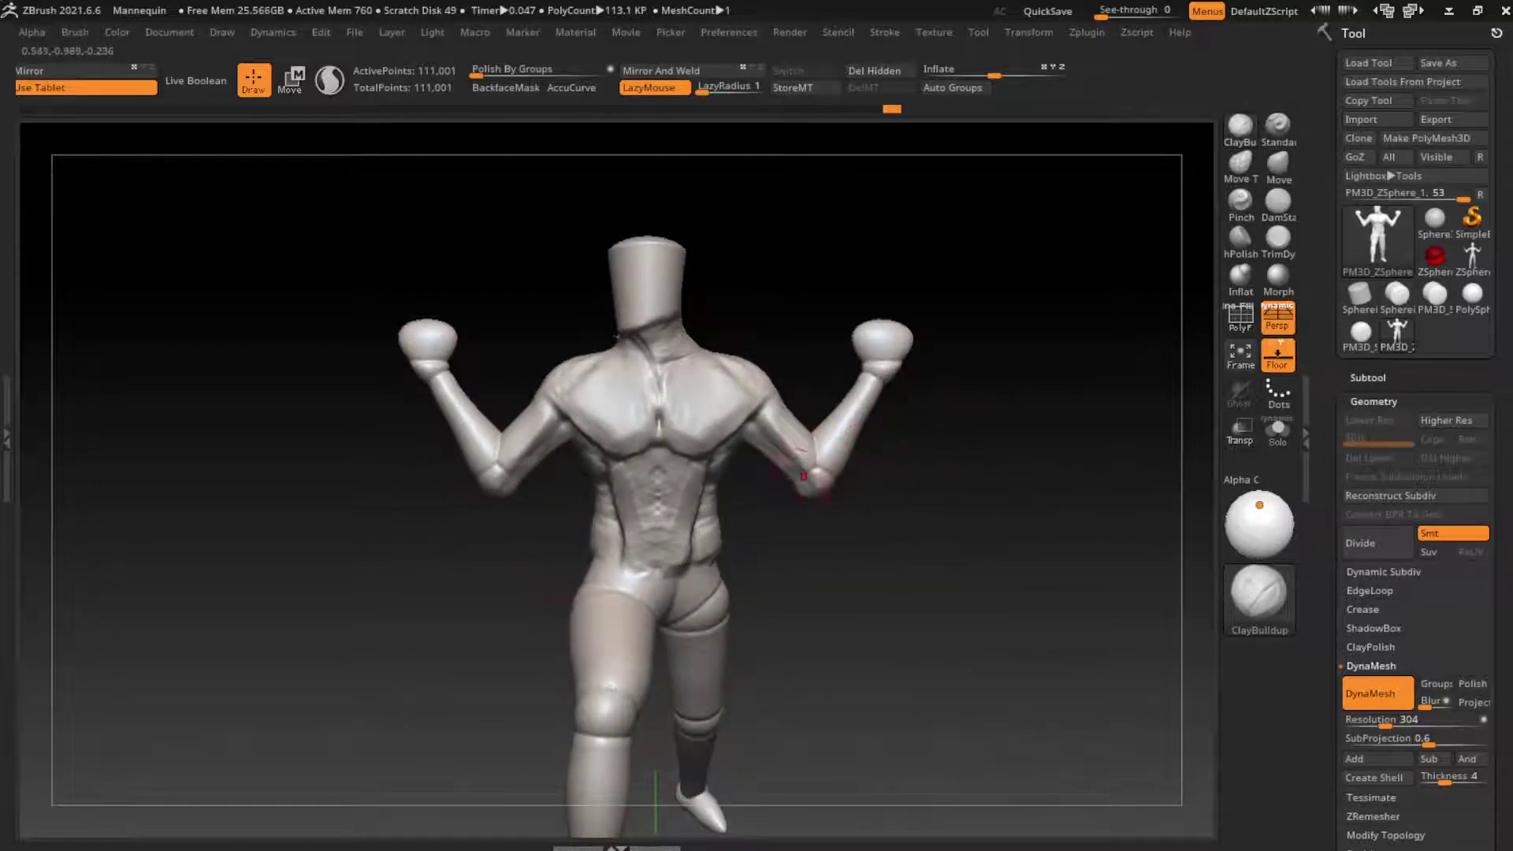
pyautogui.click(1277, 201)
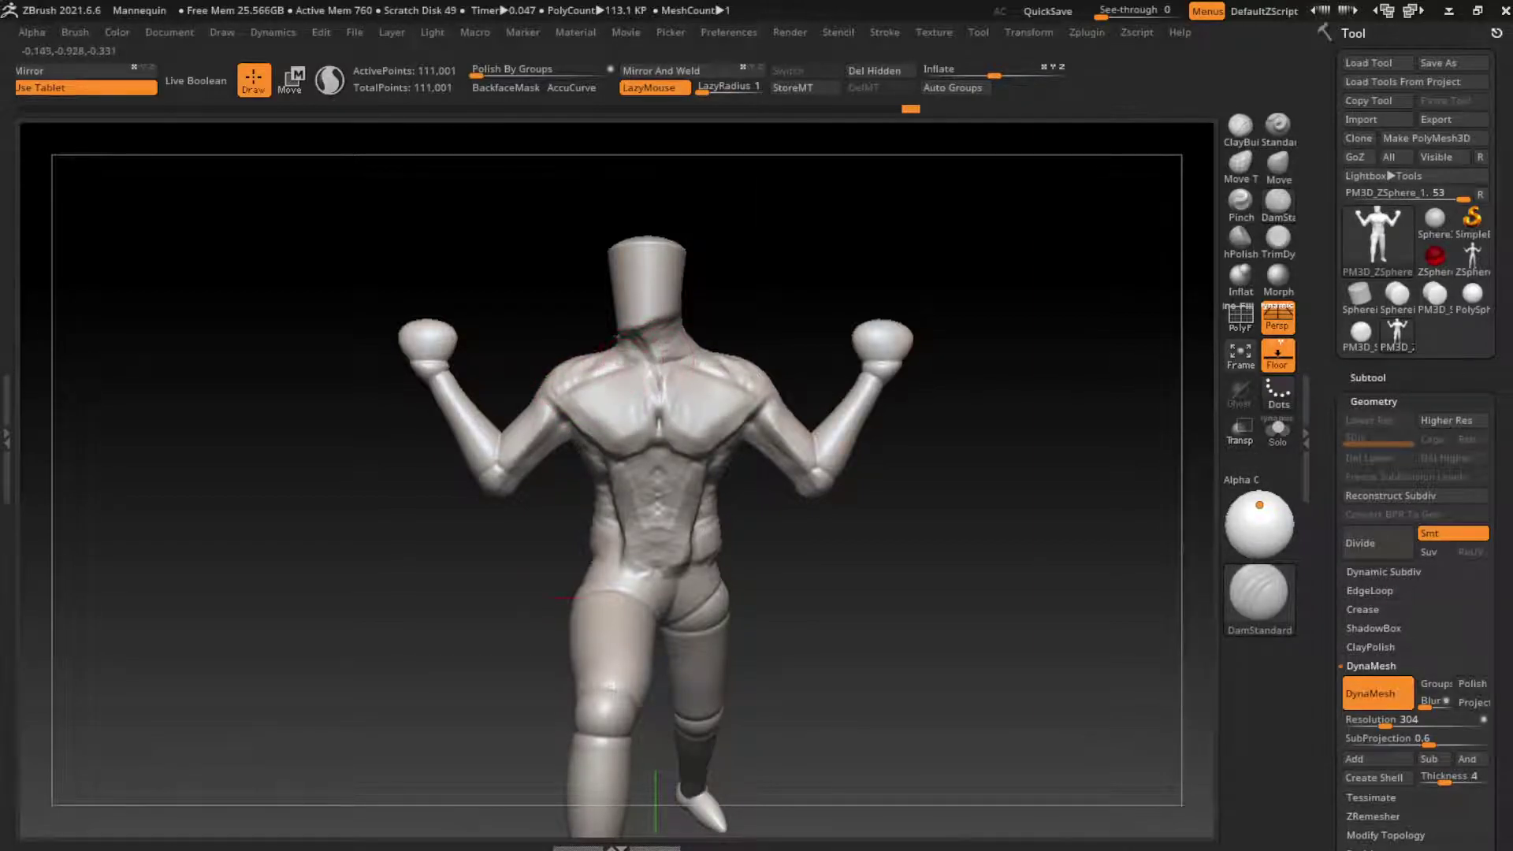
pyautogui.moveTo(634, 348); pyautogui.dragTo(655, 393)
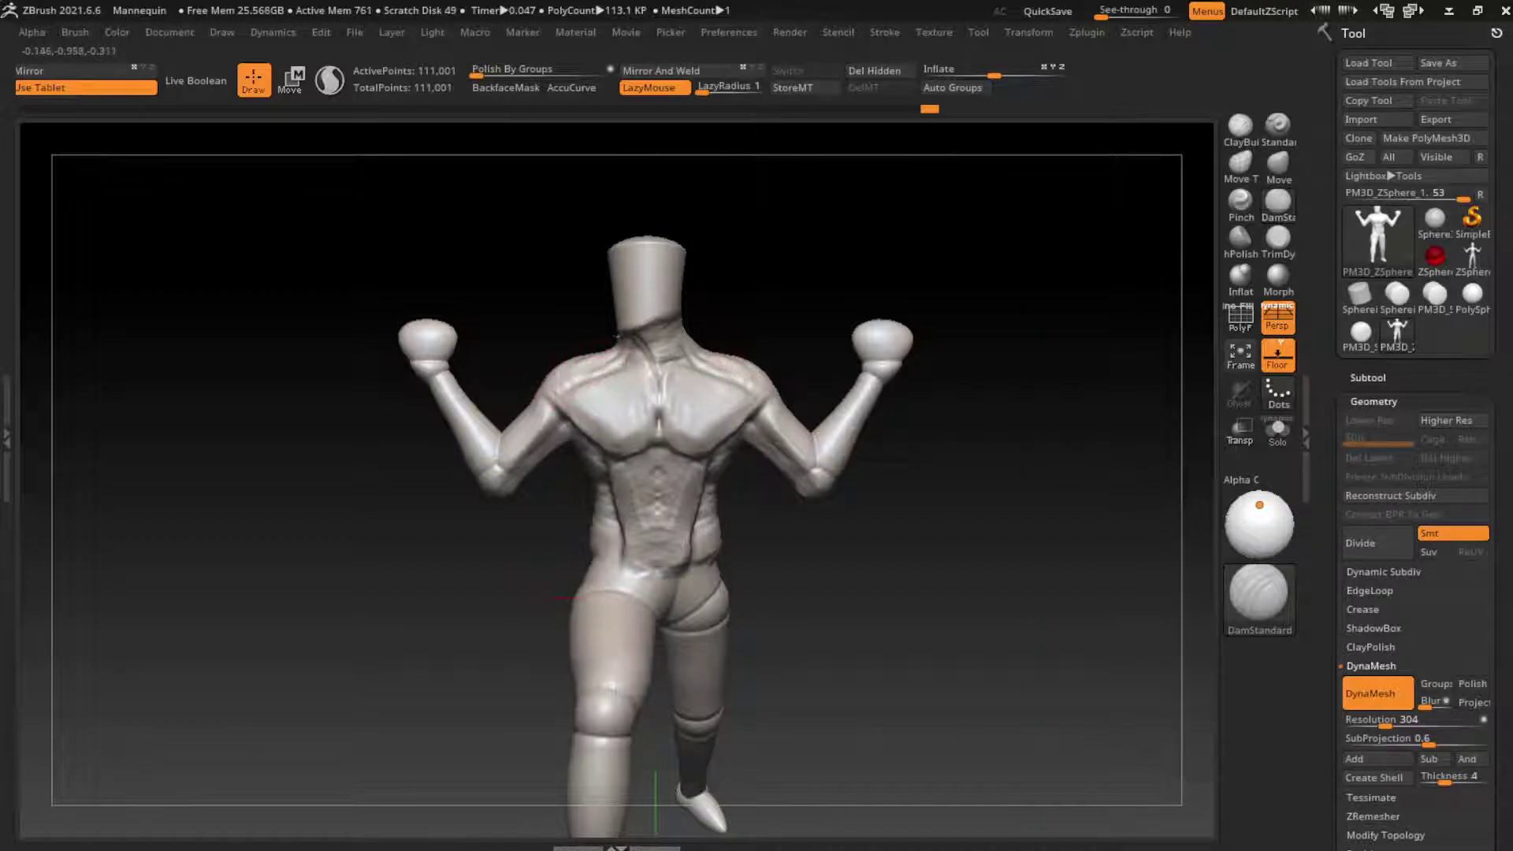
pyautogui.click(1240, 124)
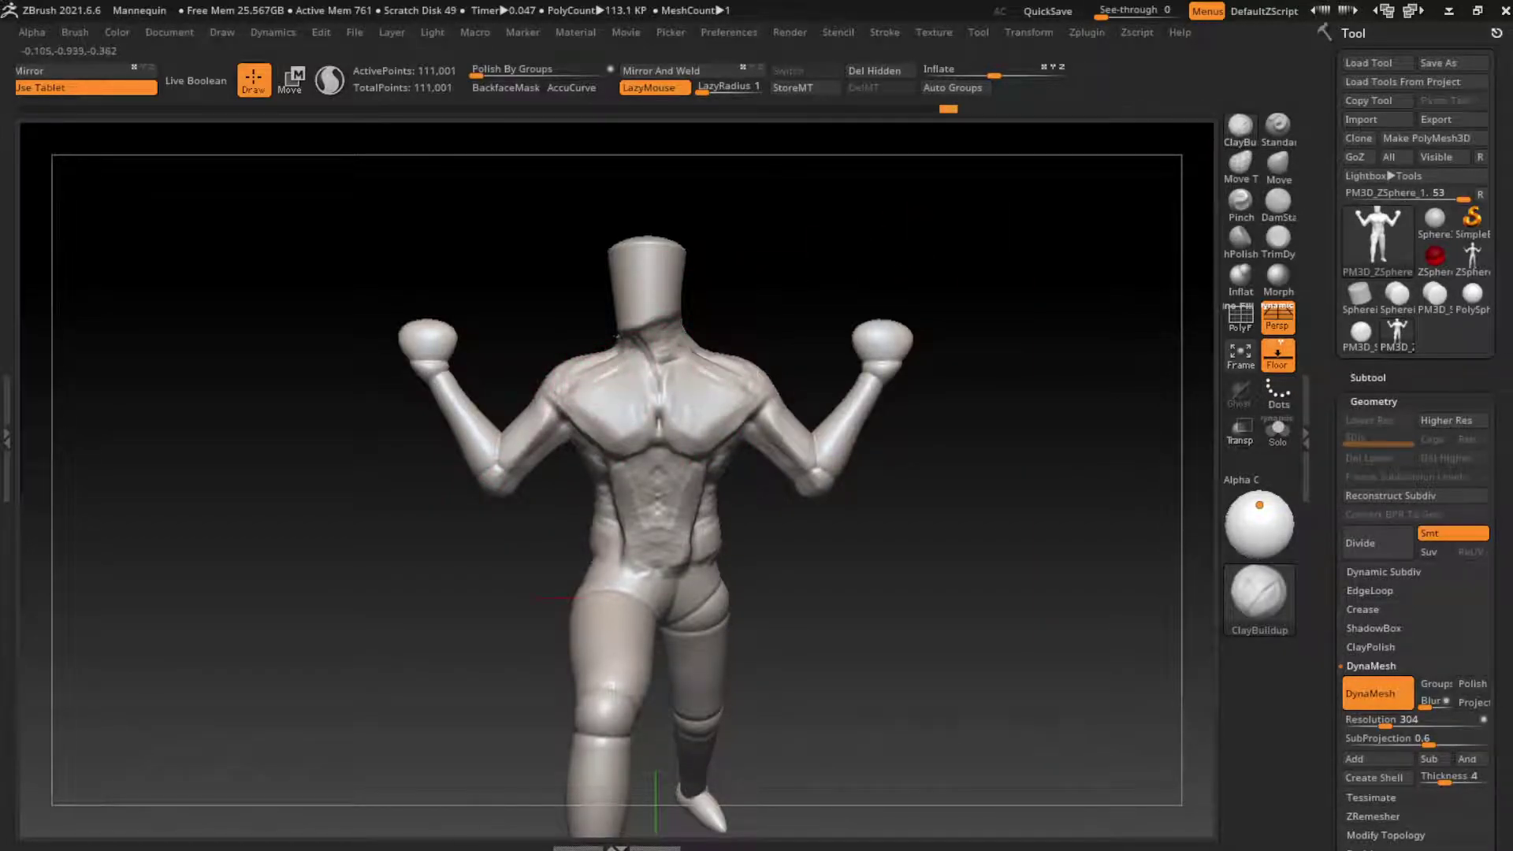
pyautogui.moveTo(579, 398); pyautogui.dragTo(634, 358)
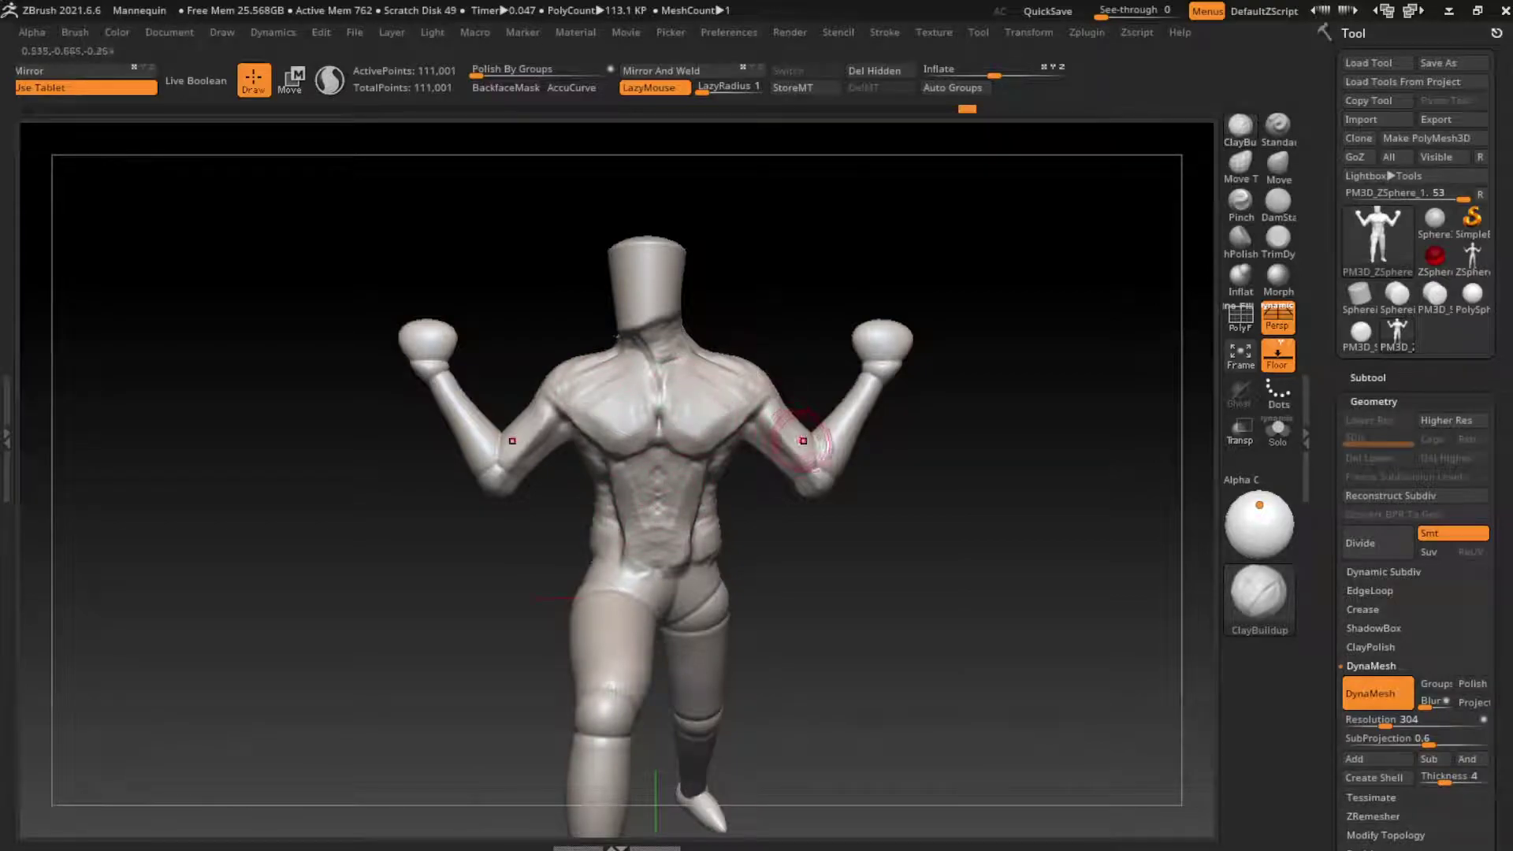
pyautogui.click(1277, 203)
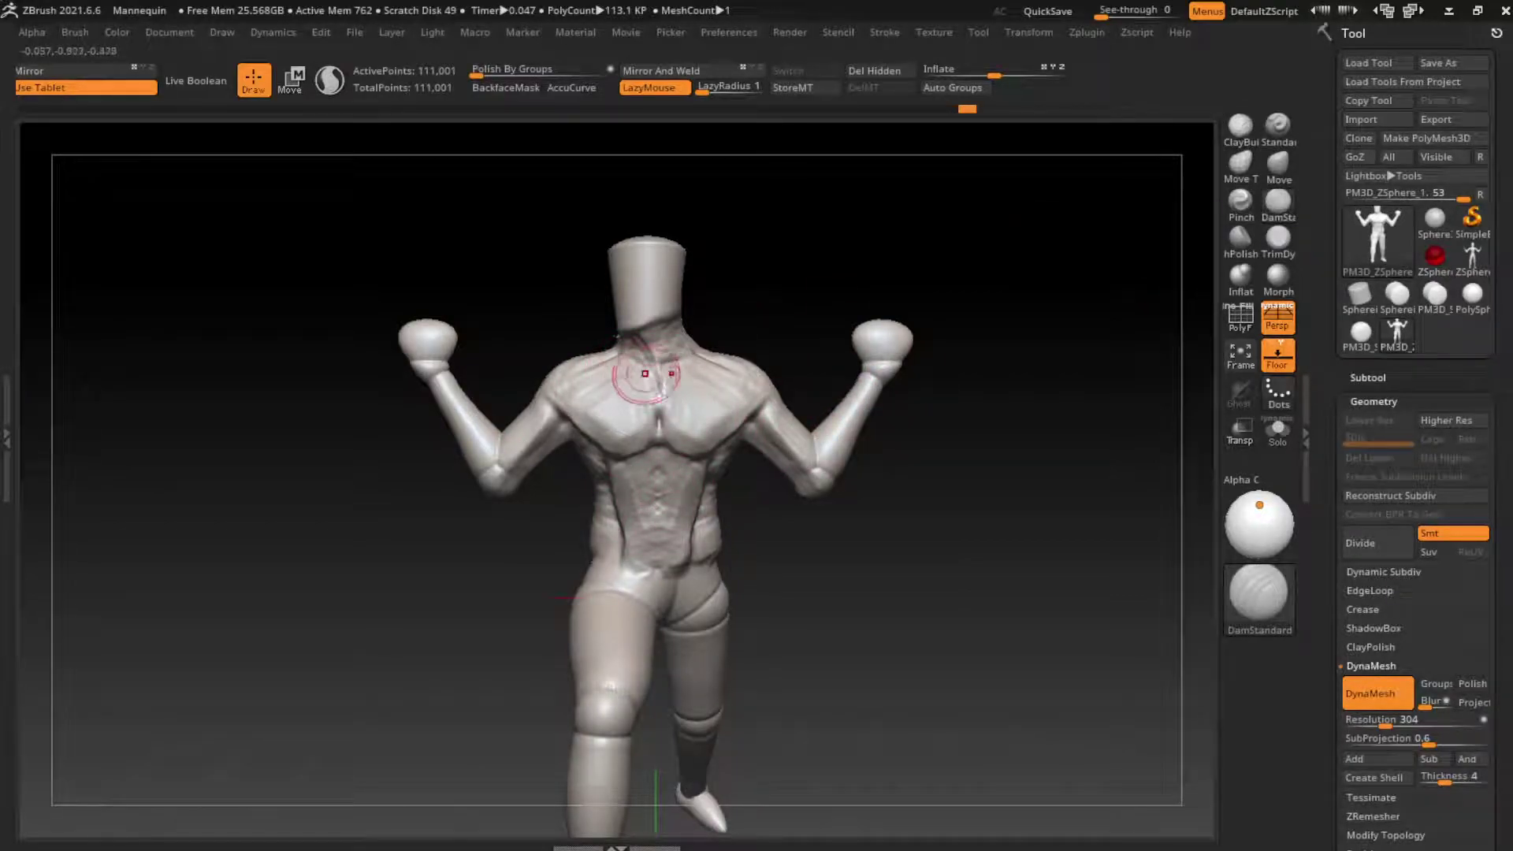
pyautogui.moveTo(618, 348); pyautogui.dragTo(658, 394)
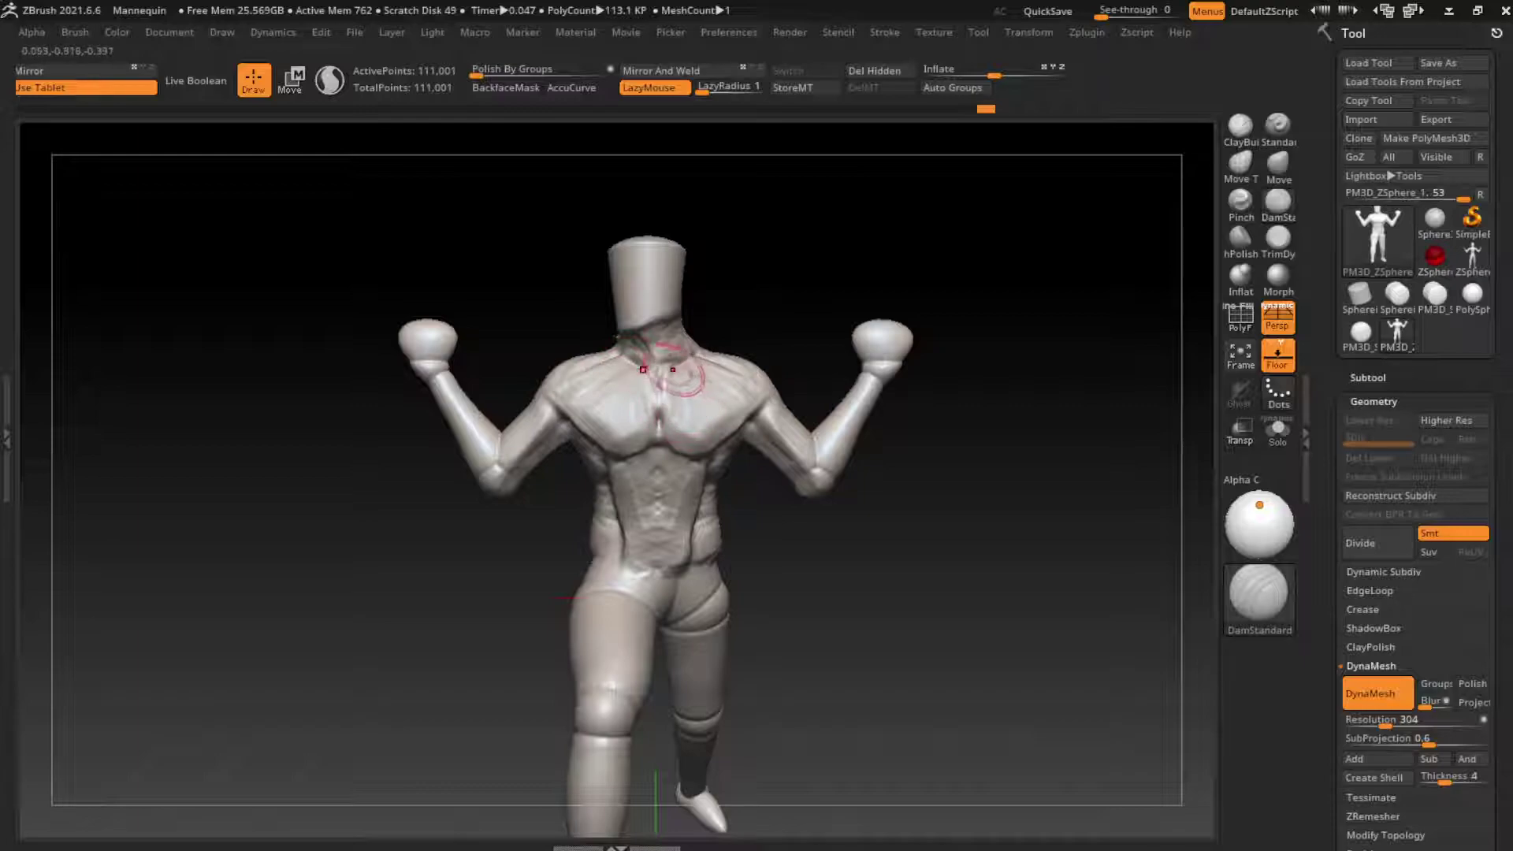
pyautogui.click(1240, 126)
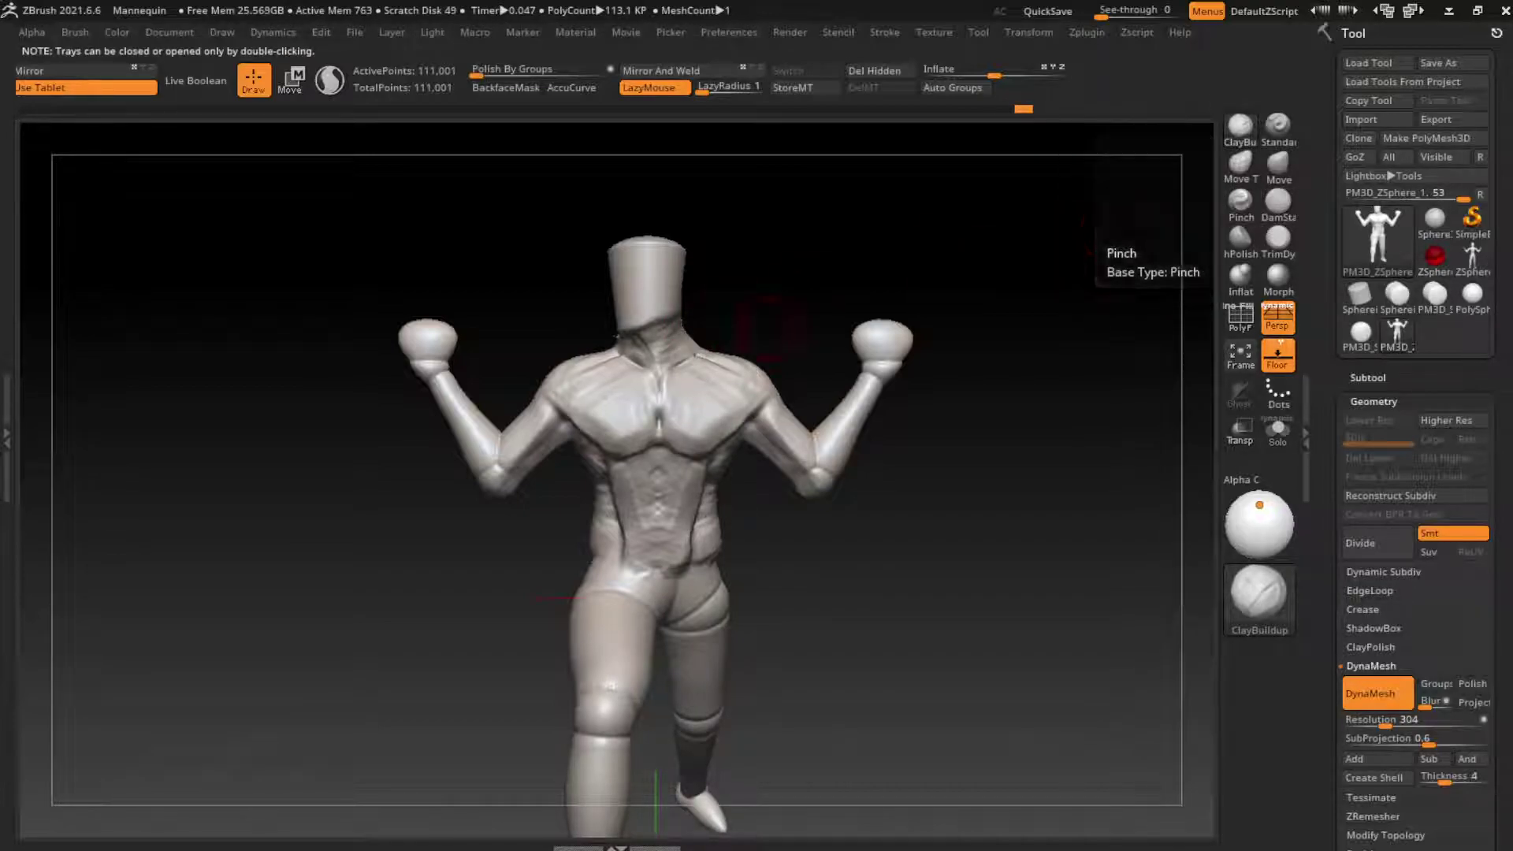
pyautogui.click(1278, 201)
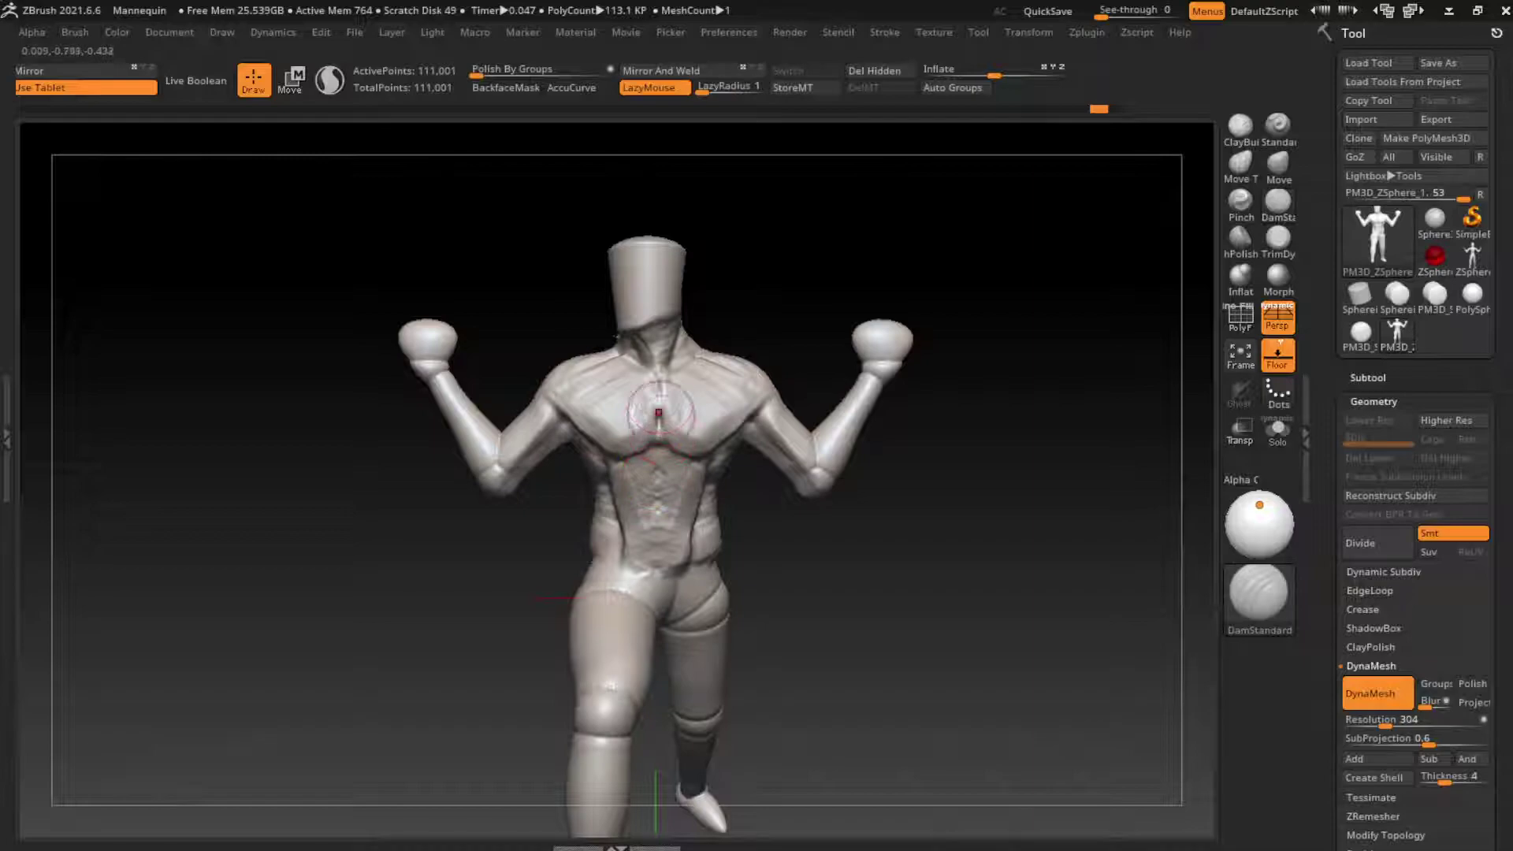
# Carve definition into the right pectoral and smooth the torso
pyautogui.moveTo(693, 398); pyautogui.dragTo(699, 404)
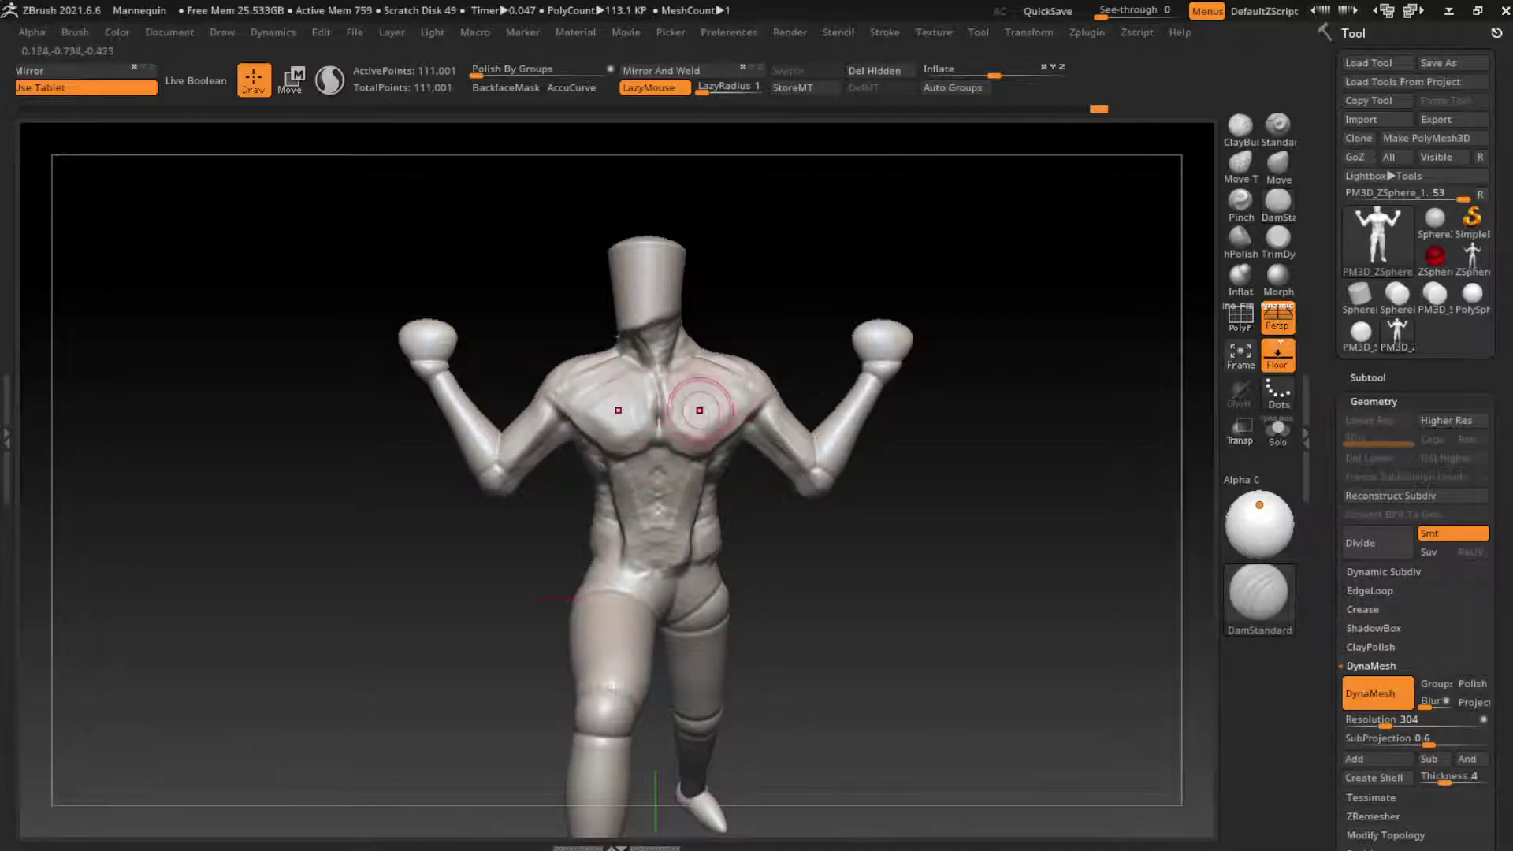
pyautogui.click(1239, 123)
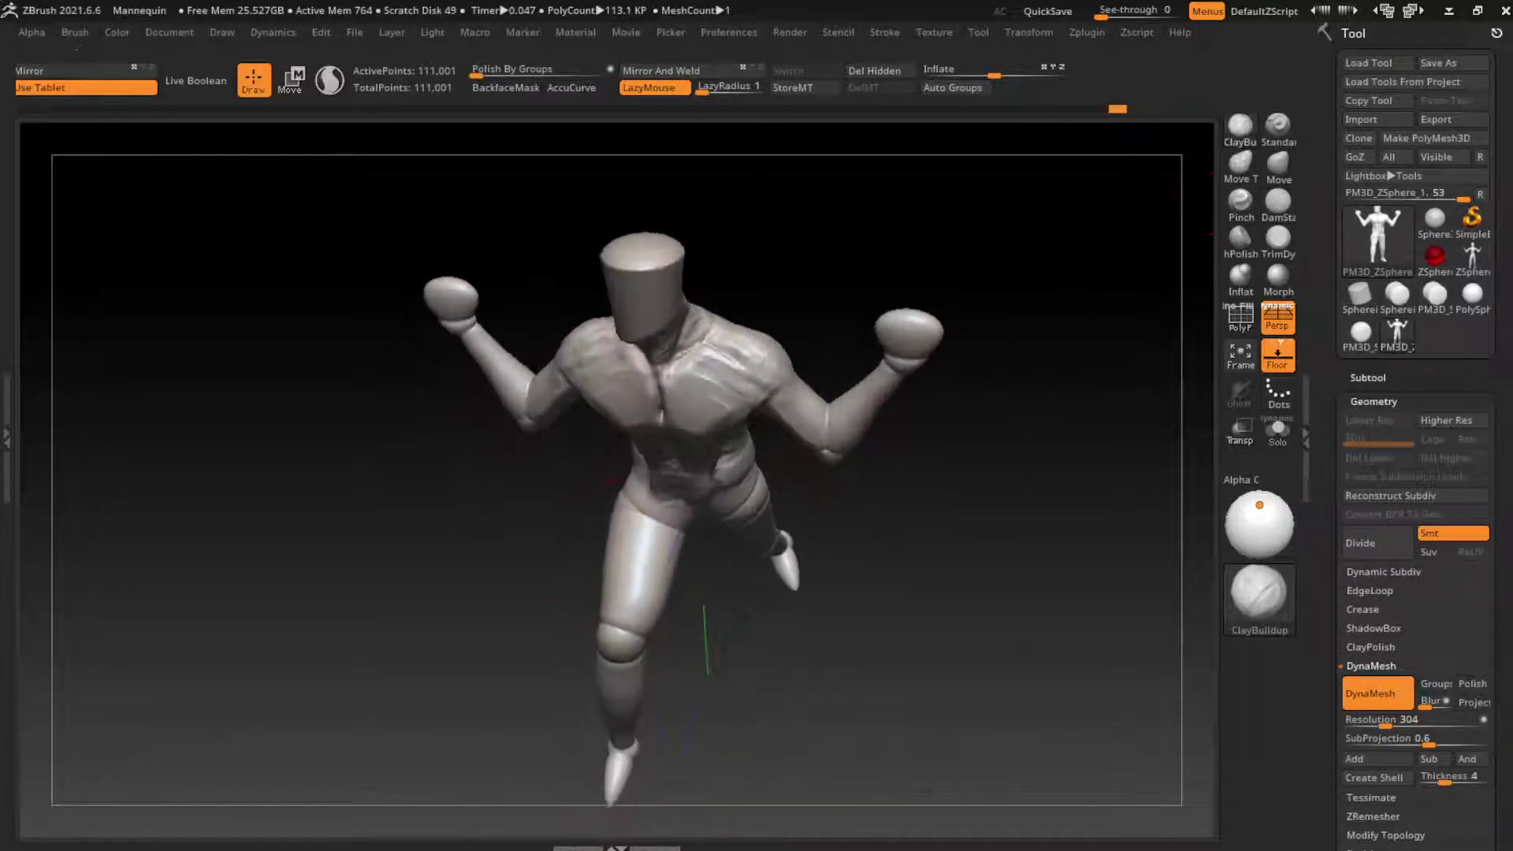
pyautogui.moveTo(1017, 315); pyautogui.dragTo(1008, 346)
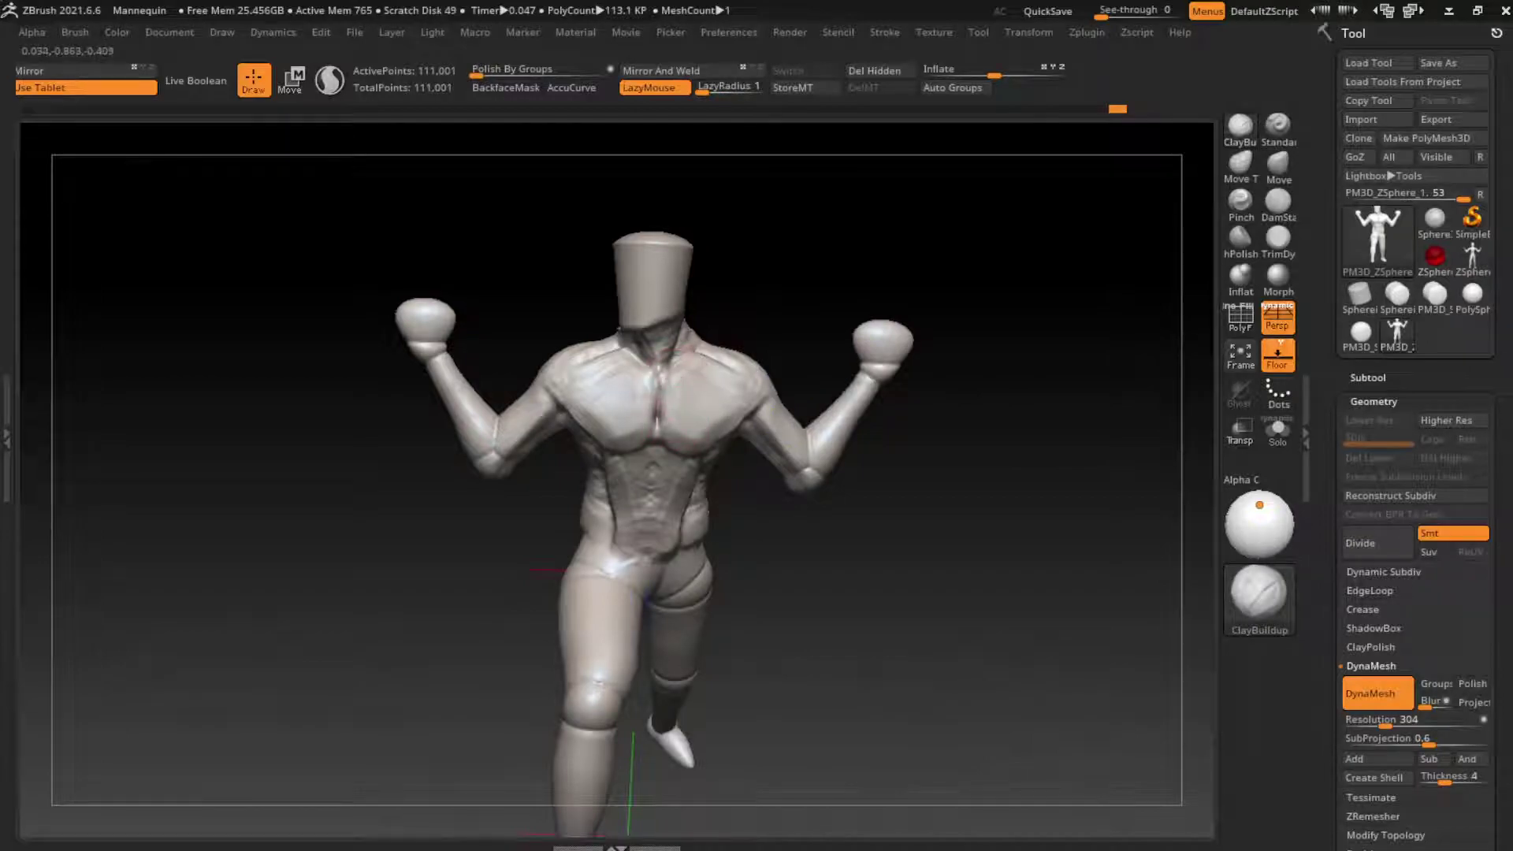
pyautogui.press('l')
pyautogui.moveTo(867, 464)
pyautogui.keyDown('shift'); pyautogui.mouseDown()
pyautogui.moveTo(888, 476)
pyautogui.moveTo(894, 327)
pyautogui.mouseUp(); pyautogui.keyUp('shift')
pyautogui.press('l')
# Add ClayBuildup volume to the right upper arm and check it from the side
pyautogui.press('b')
pyautogui.press('m')
pyautogui.press('v')
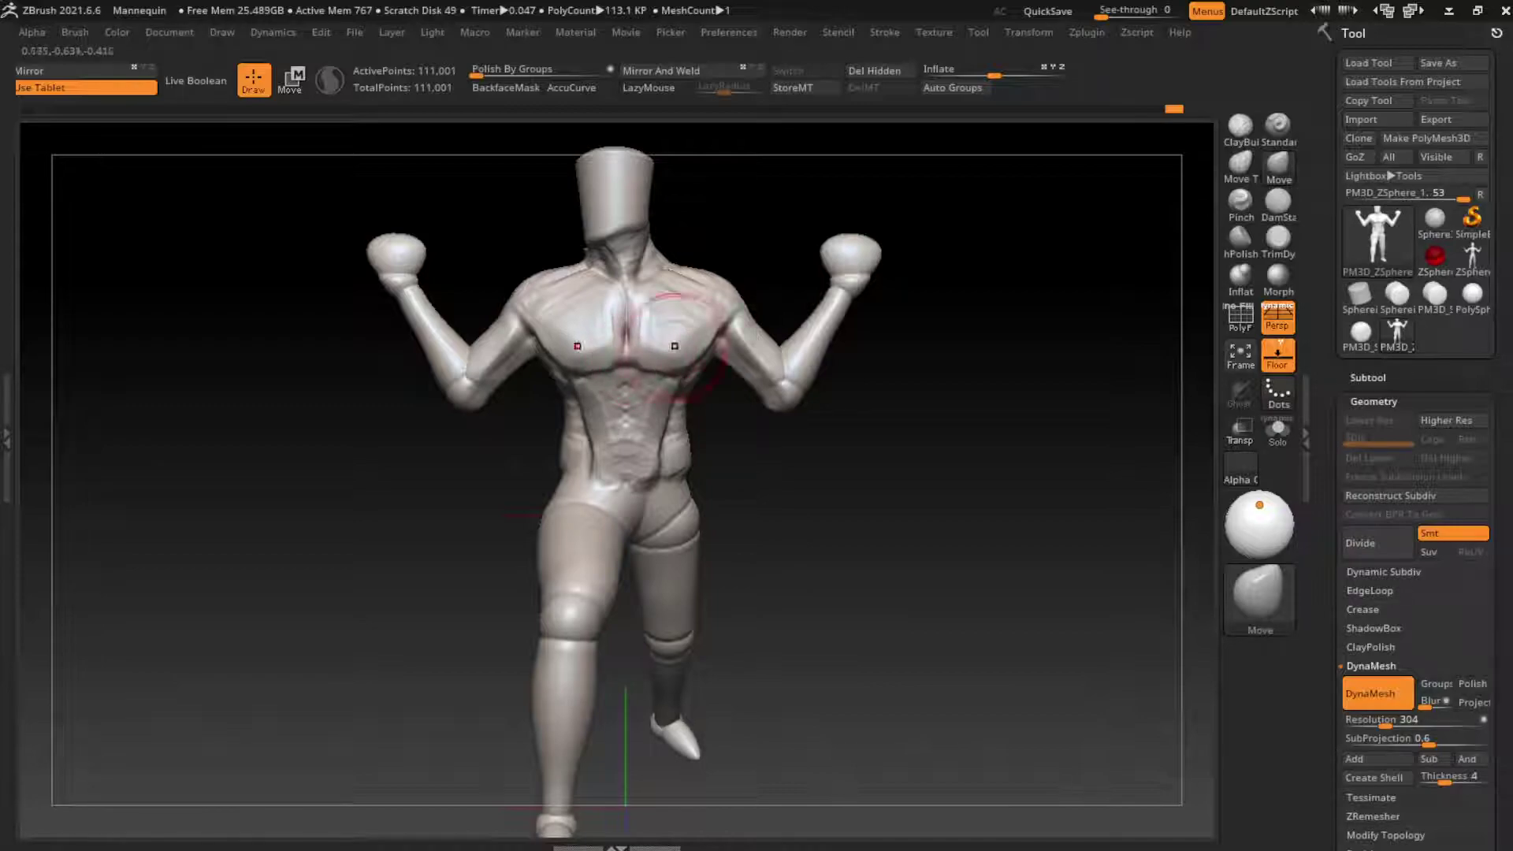
pyautogui.press('s')
pyautogui.press('b')
pyautogui.press('c')
pyautogui.press('b')
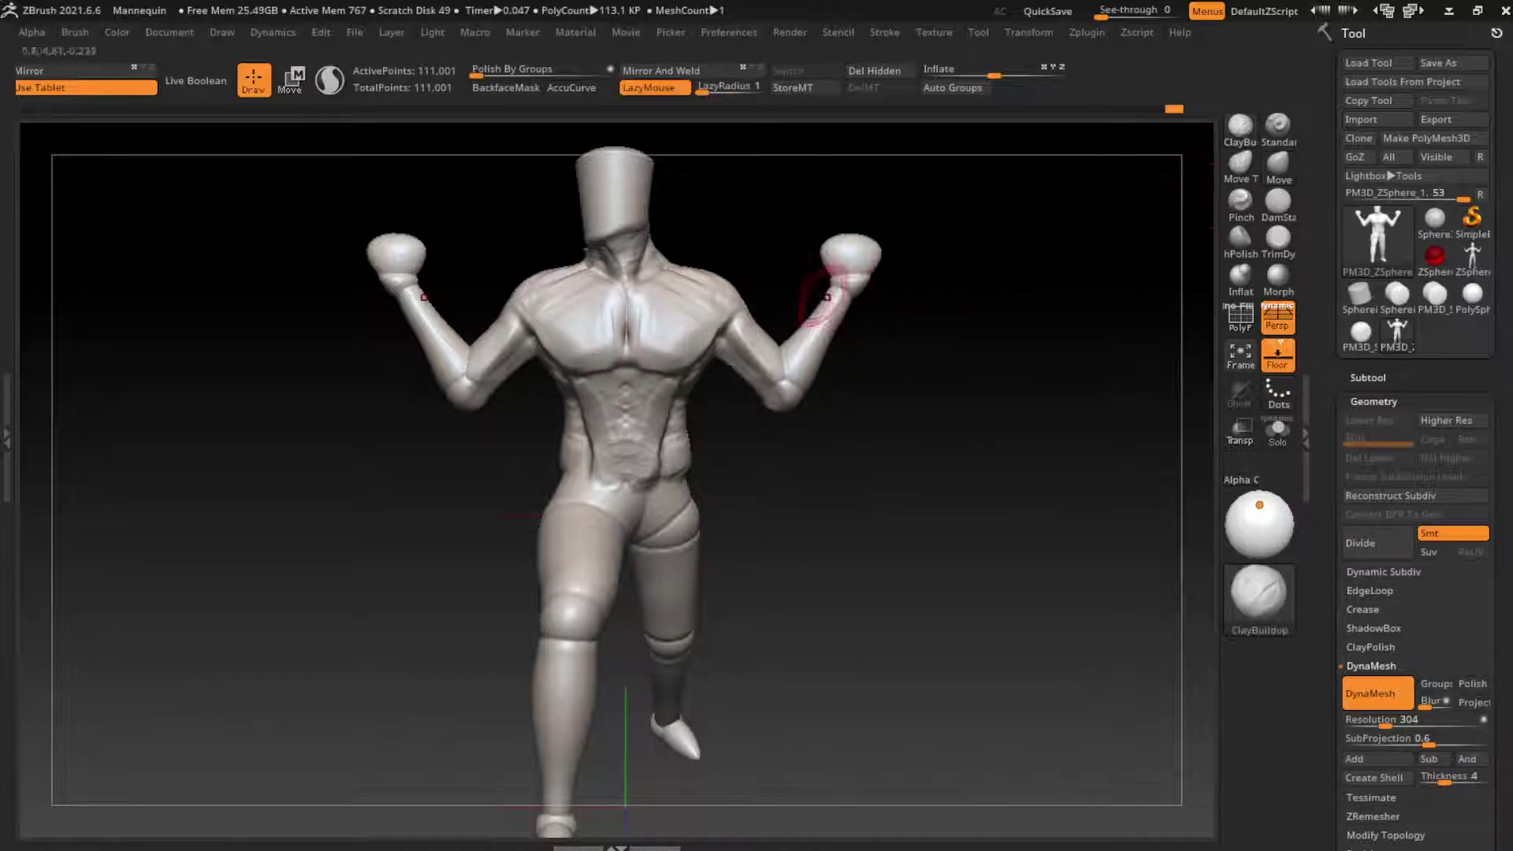
pyautogui.press('b')
pyautogui.press('t')
pyautogui.press('d')
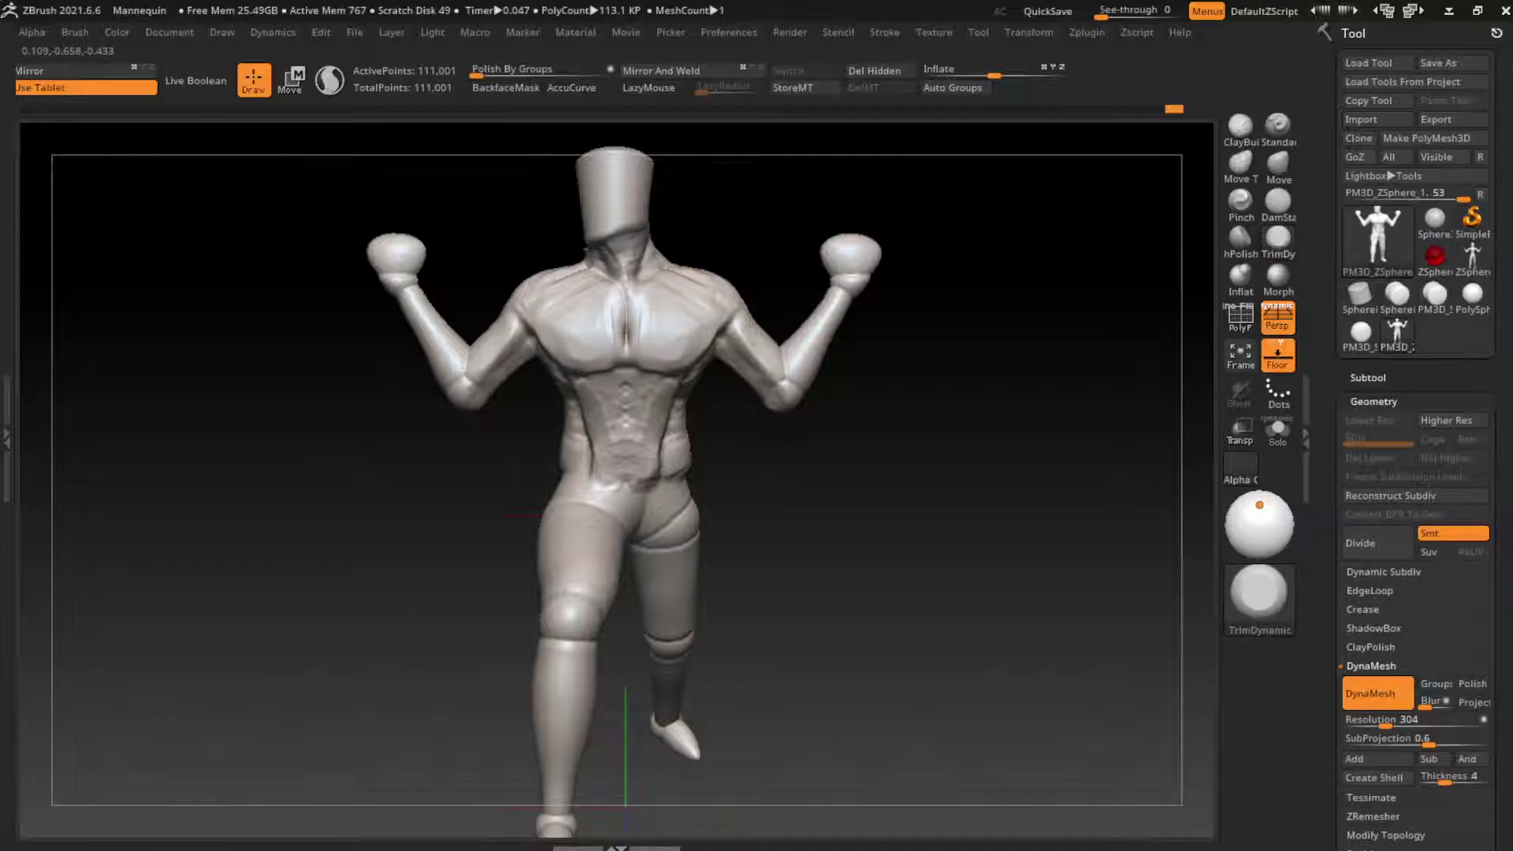
pyautogui.press('b')
pyautogui.press('c')
pyautogui.press('b')
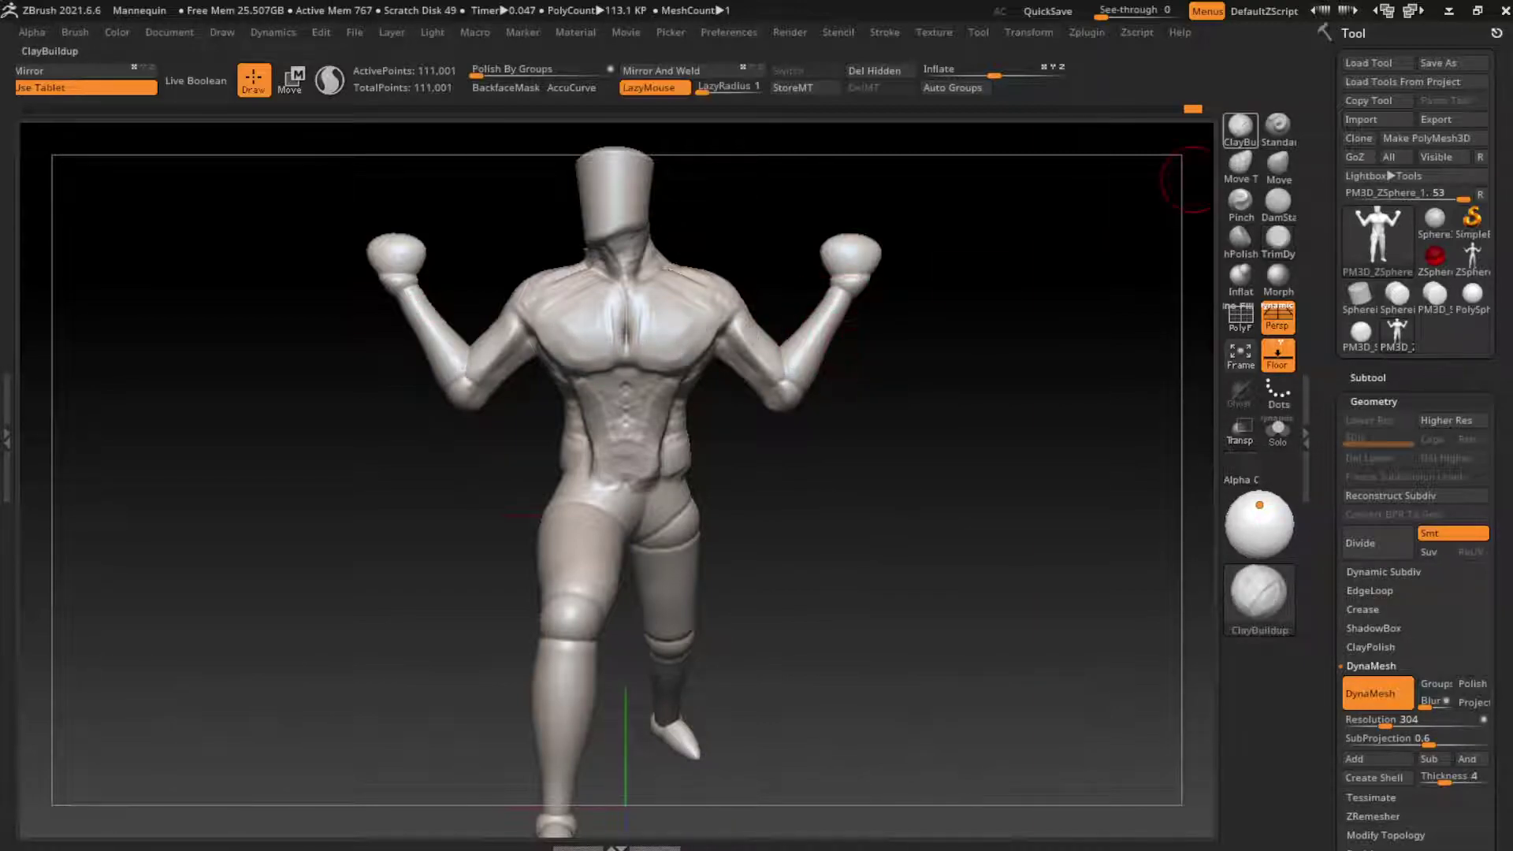
pyautogui.moveTo(787, 356)
pyautogui.mouseDown()
pyautogui.moveTo(757, 327)
pyautogui.moveTo(768, 358)
pyautogui.mouseUp()
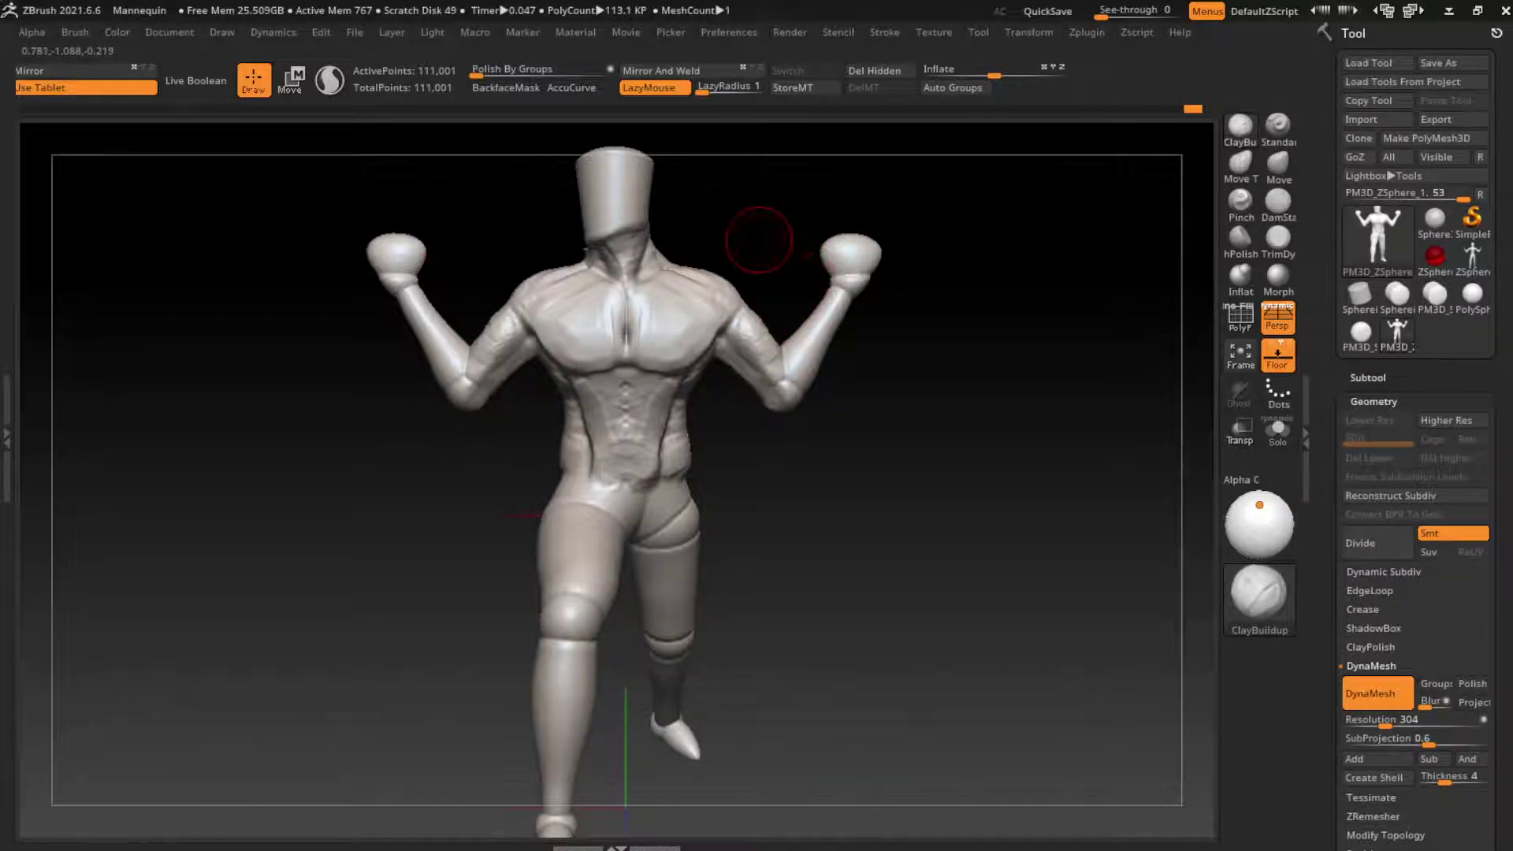
pyautogui.moveTo(792, 252); pyautogui.dragTo(721, 299)
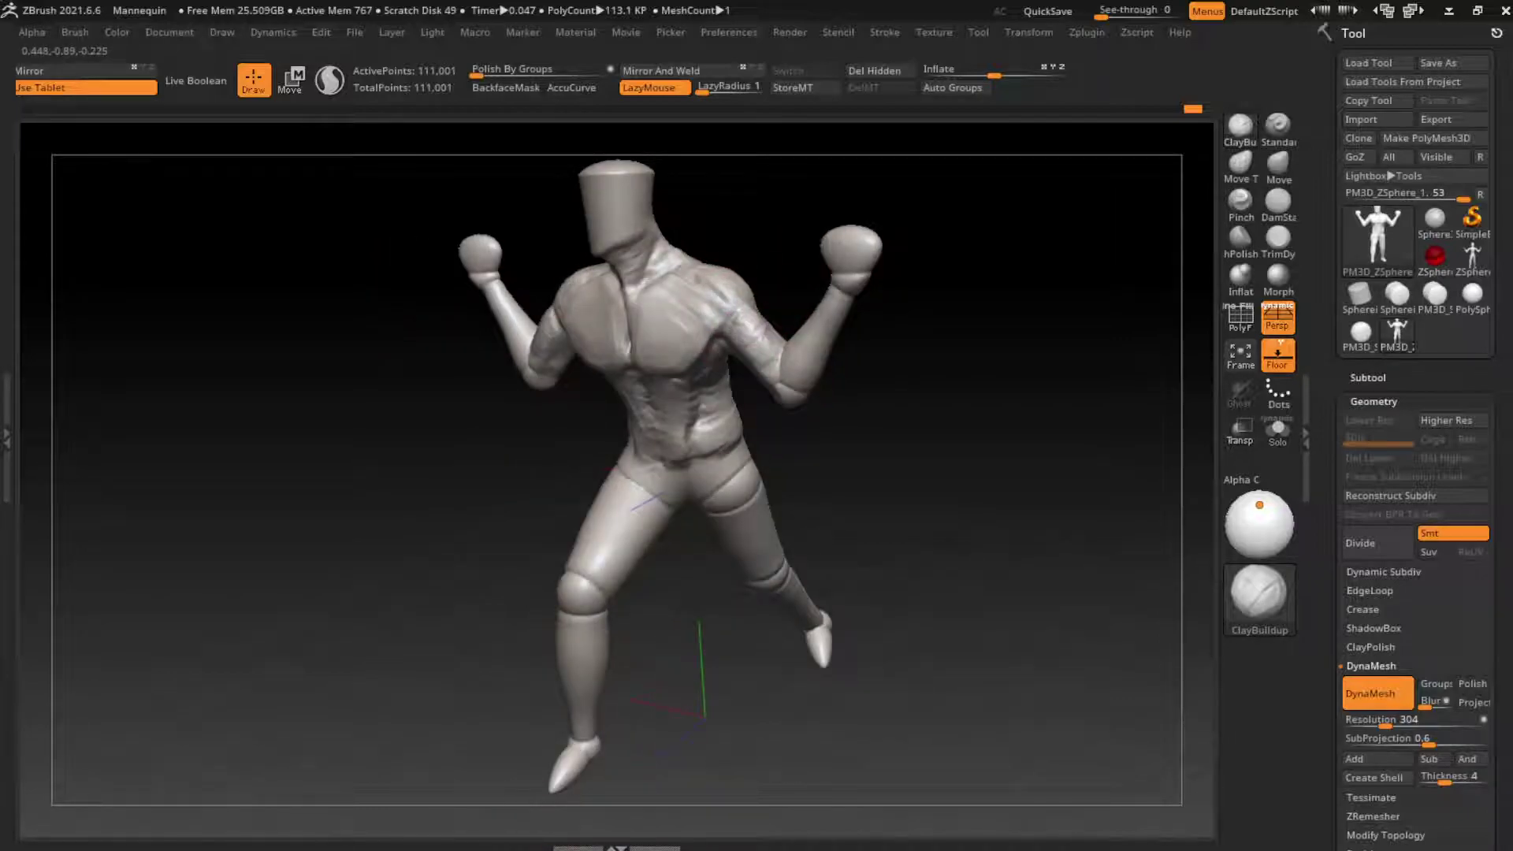
pyautogui.moveTo(759, 243)
pyautogui.mouseDown()
pyautogui.moveTo(726, 270)
pyautogui.moveTo(918, 212)
pyautogui.moveTo(827, 254)
pyautogui.mouseUp()
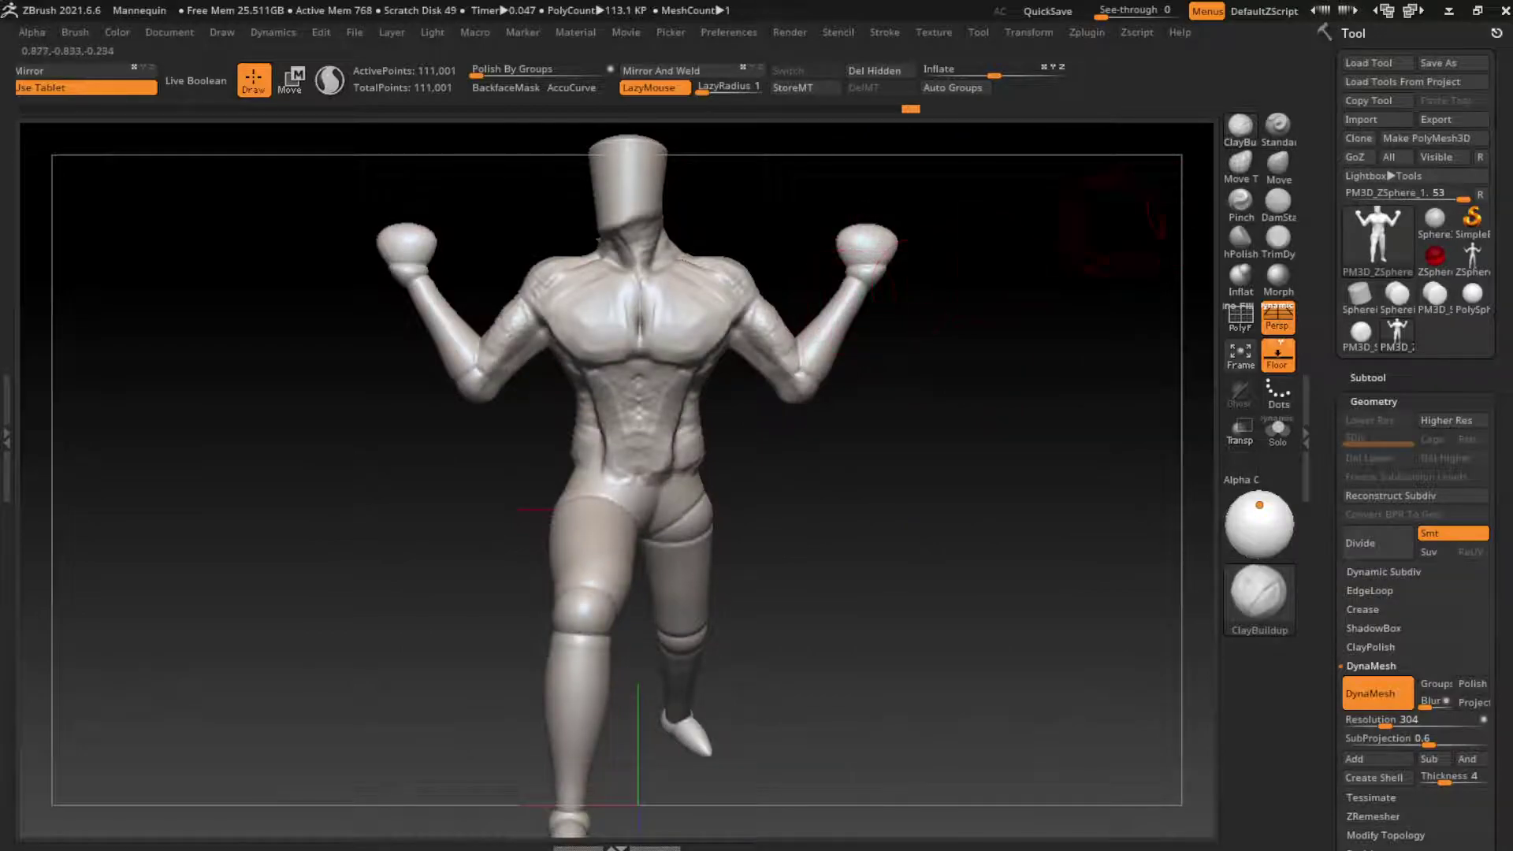
# Reshape both elbows symmetrically with the Move brush
pyautogui.press('b')
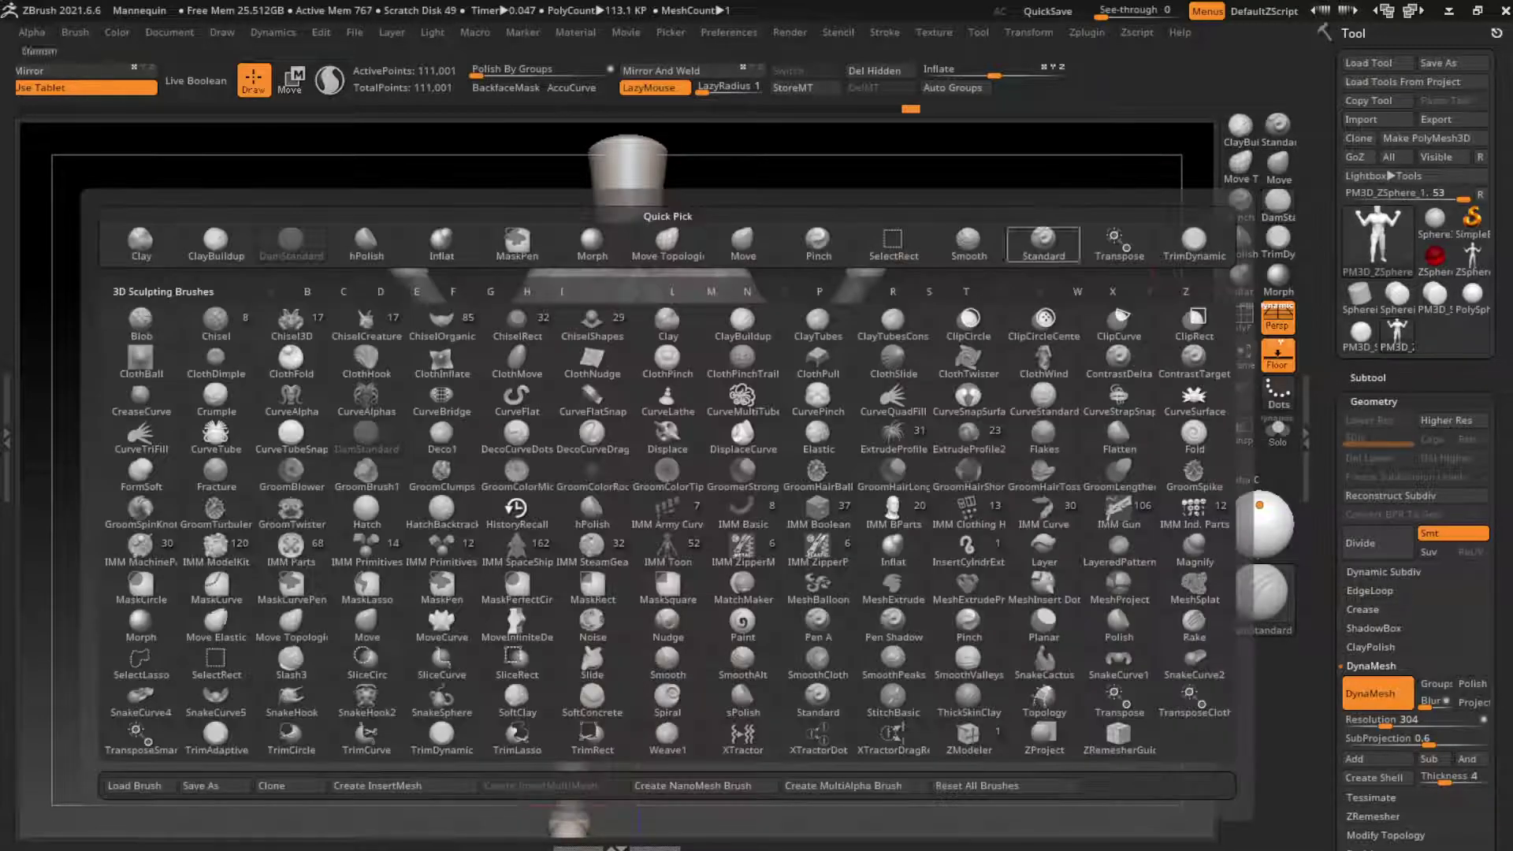
pyautogui.press('Escape')
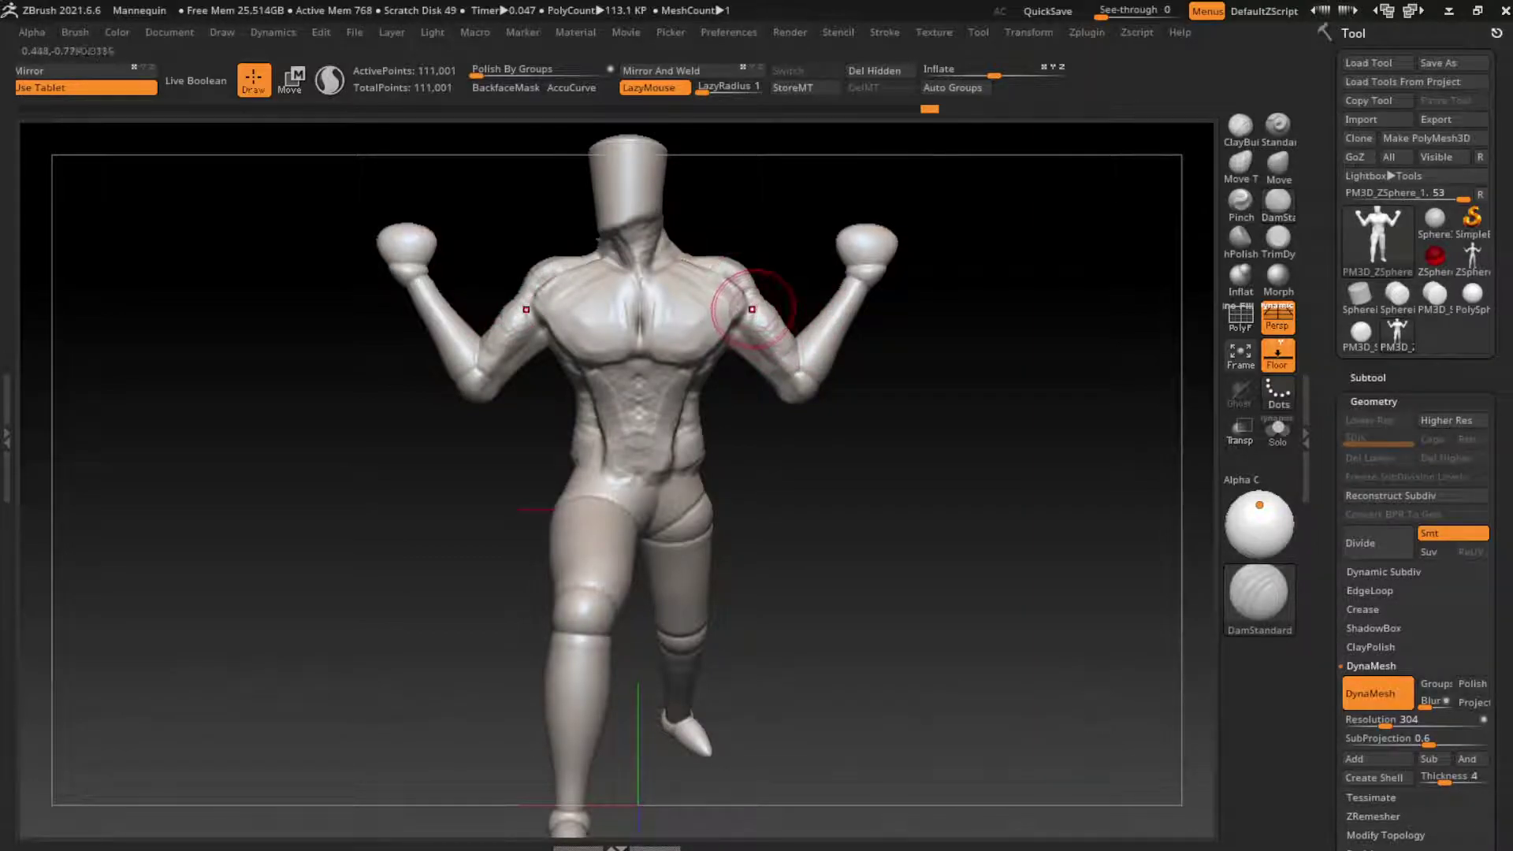
pyautogui.press('b')
pyautogui.press('t')
pyautogui.press('d')
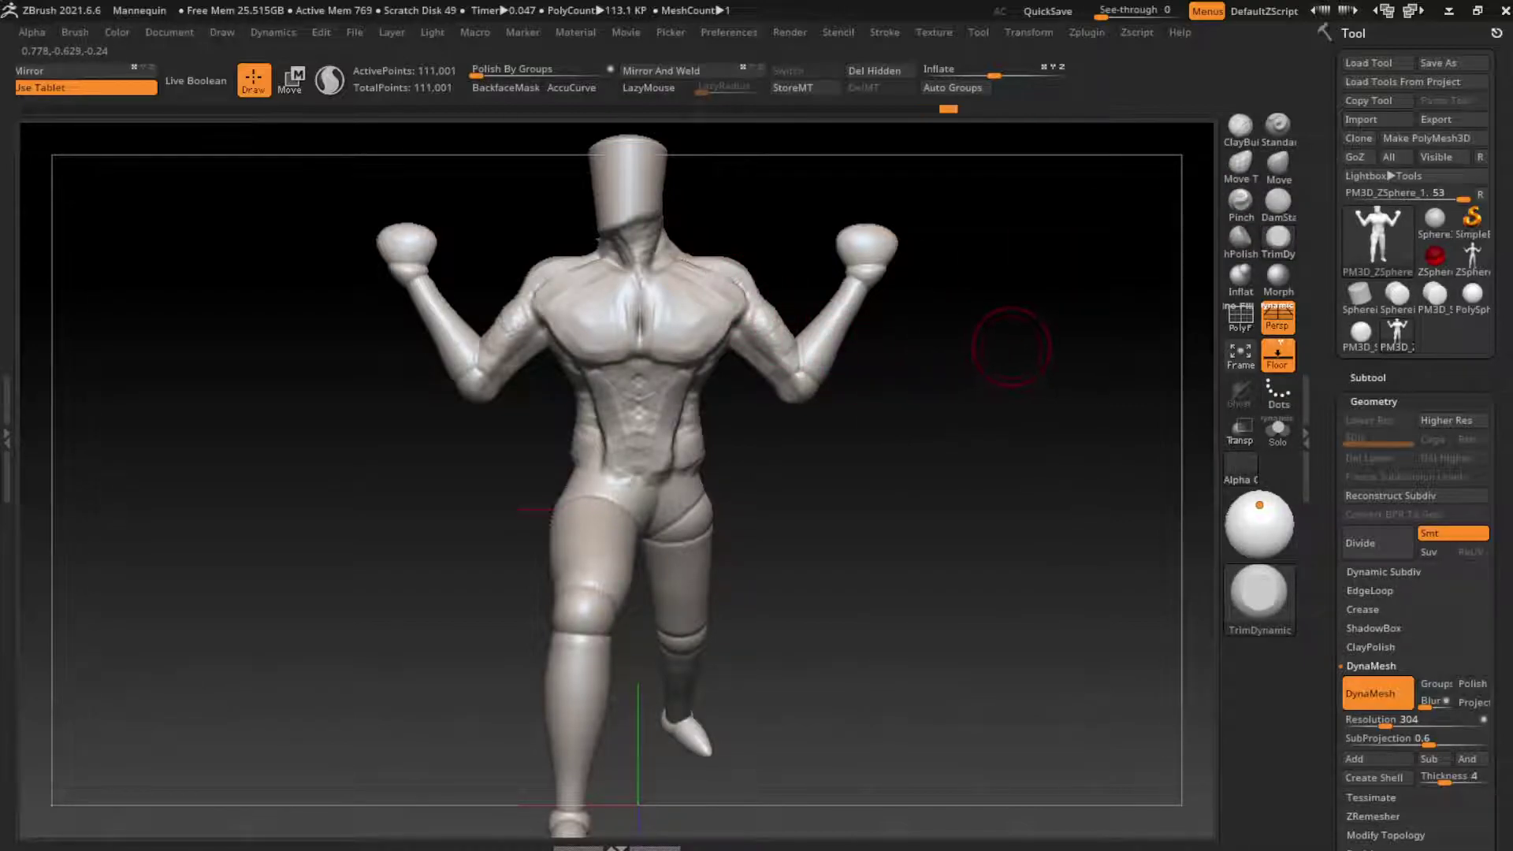
pyautogui.press('b')
pyautogui.press('d')
pyautogui.press('s')
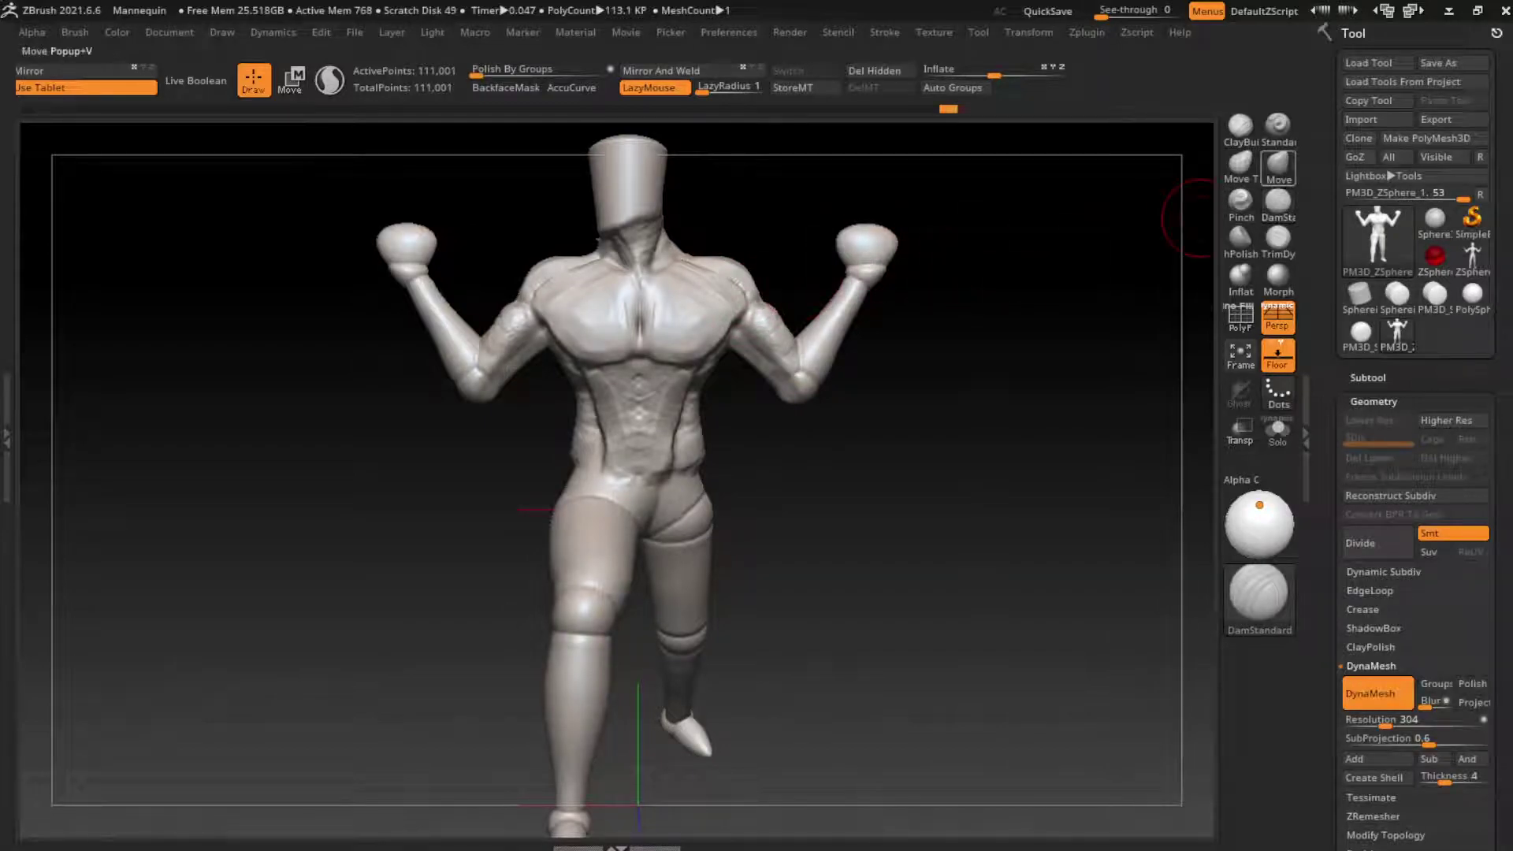
pyautogui.press('b')
pyautogui.press('m')
pyautogui.press('v')
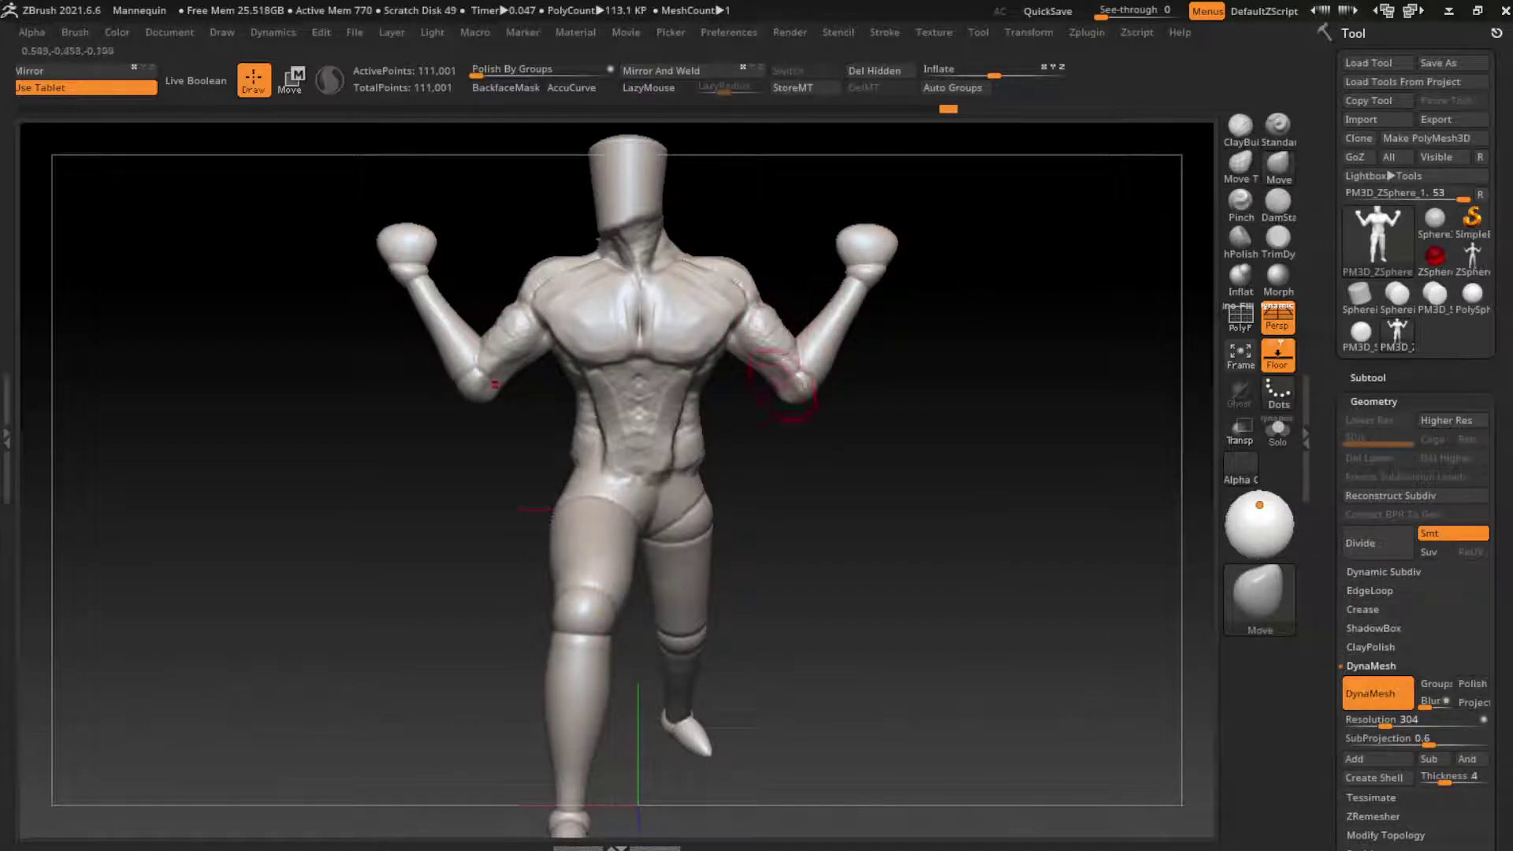
pyautogui.moveTo(767, 408); pyautogui.dragTo(780, 390)
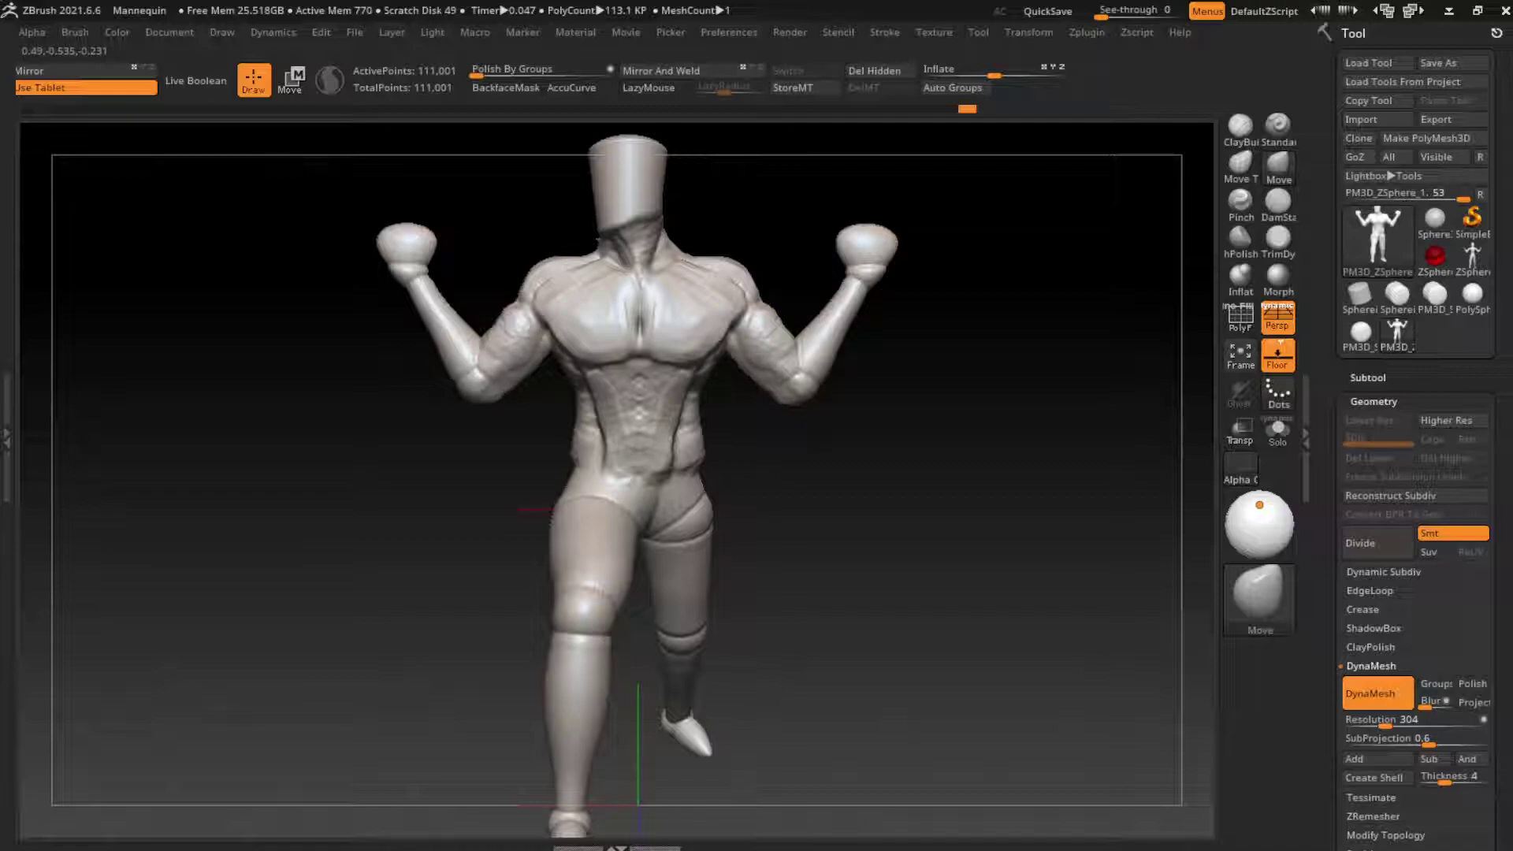
pyautogui.press('s')
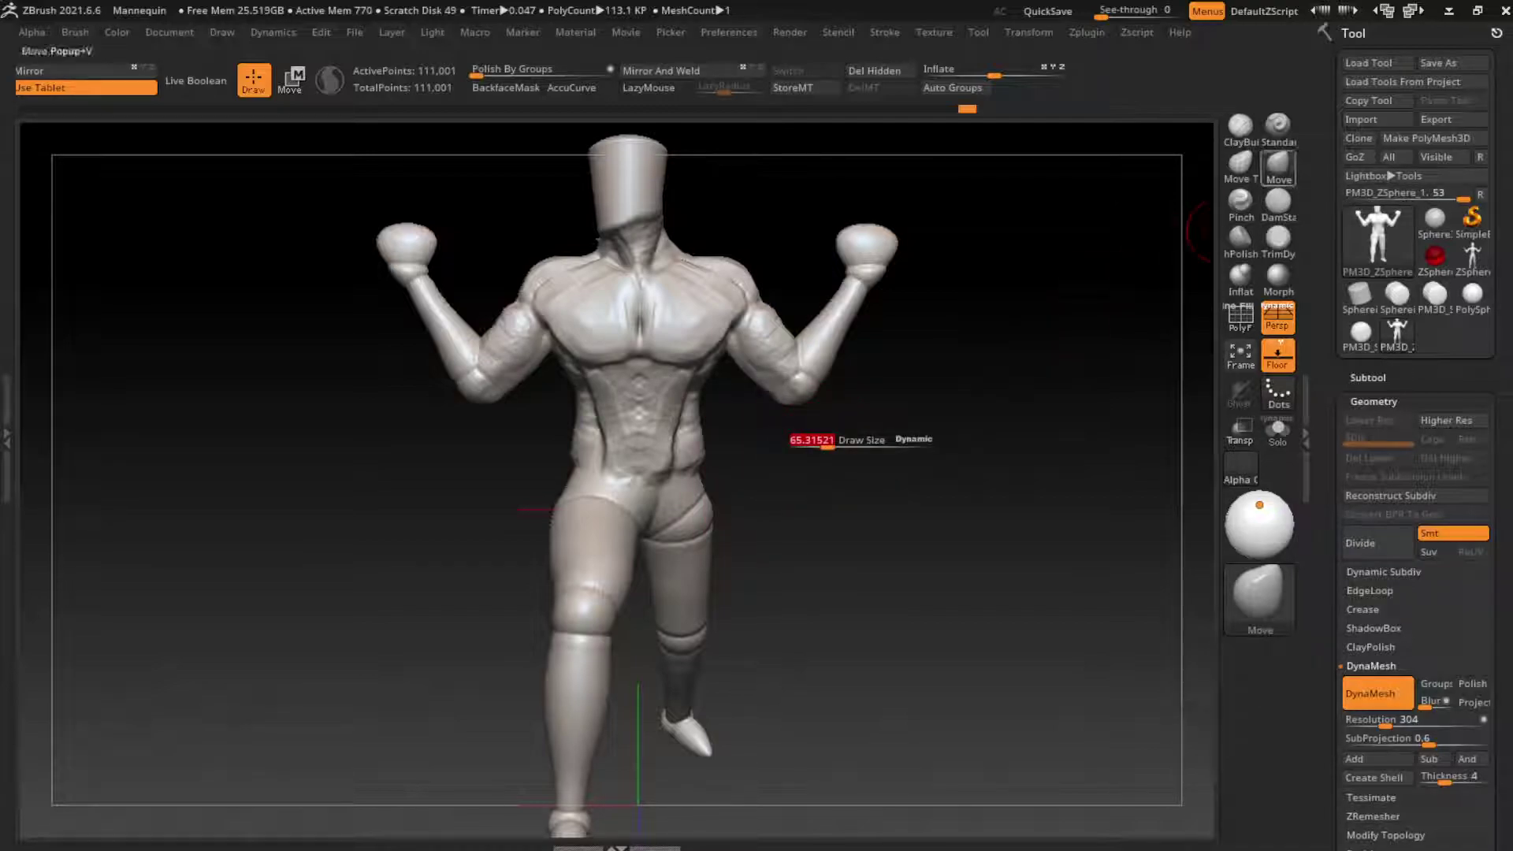
# Bulk out both forearms symmetrically with a resized Move brush, ending on ClayBuildup
pyautogui.press('b')
pyautogui.press('d')
pyautogui.press('s')
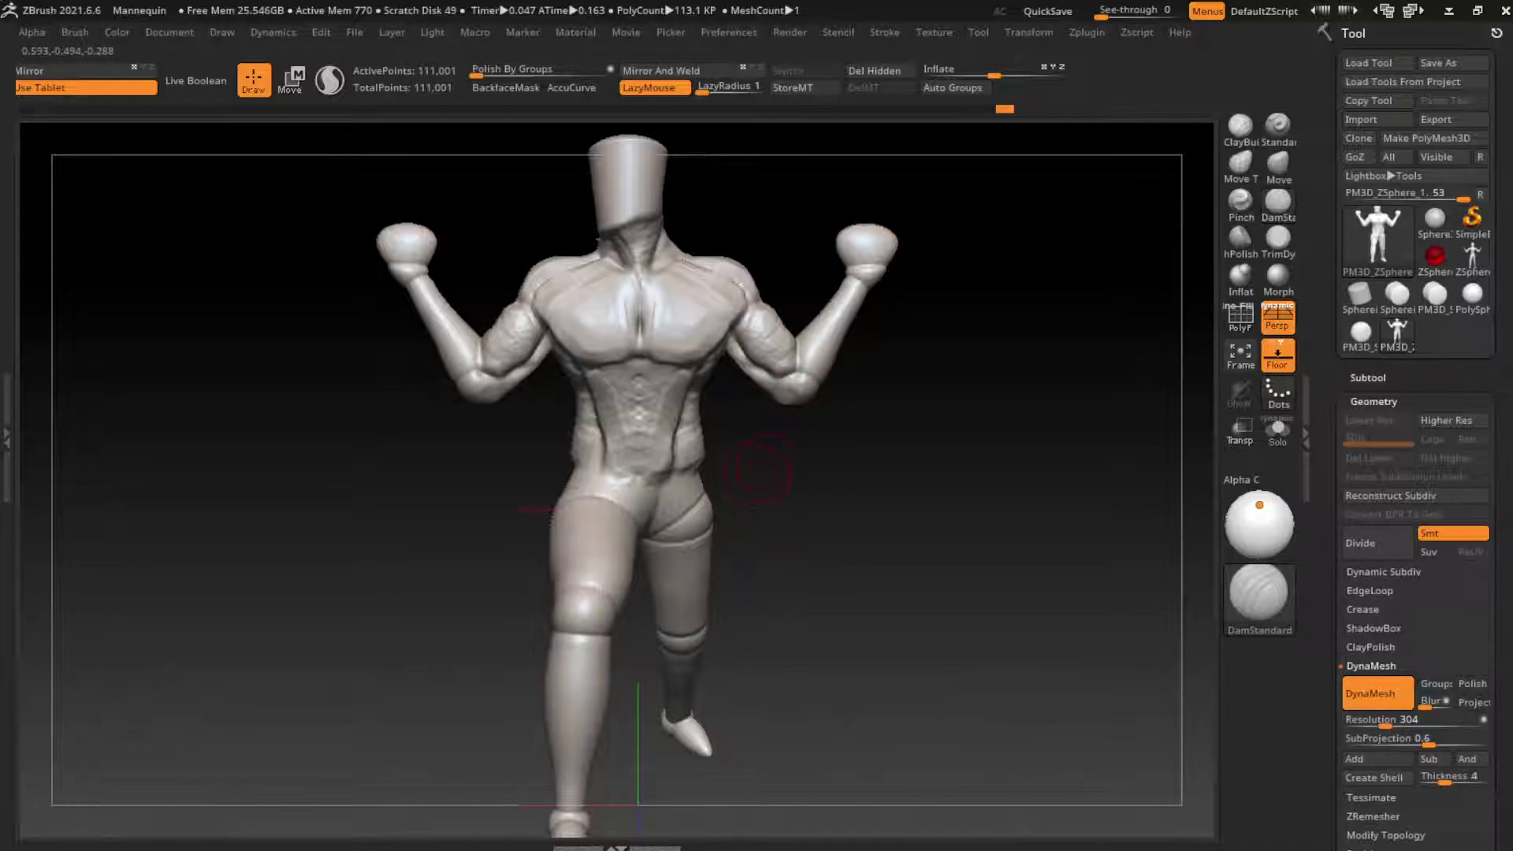
pyautogui.press('b')
pyautogui.press('m')
pyautogui.press('v')
pyautogui.press('s')
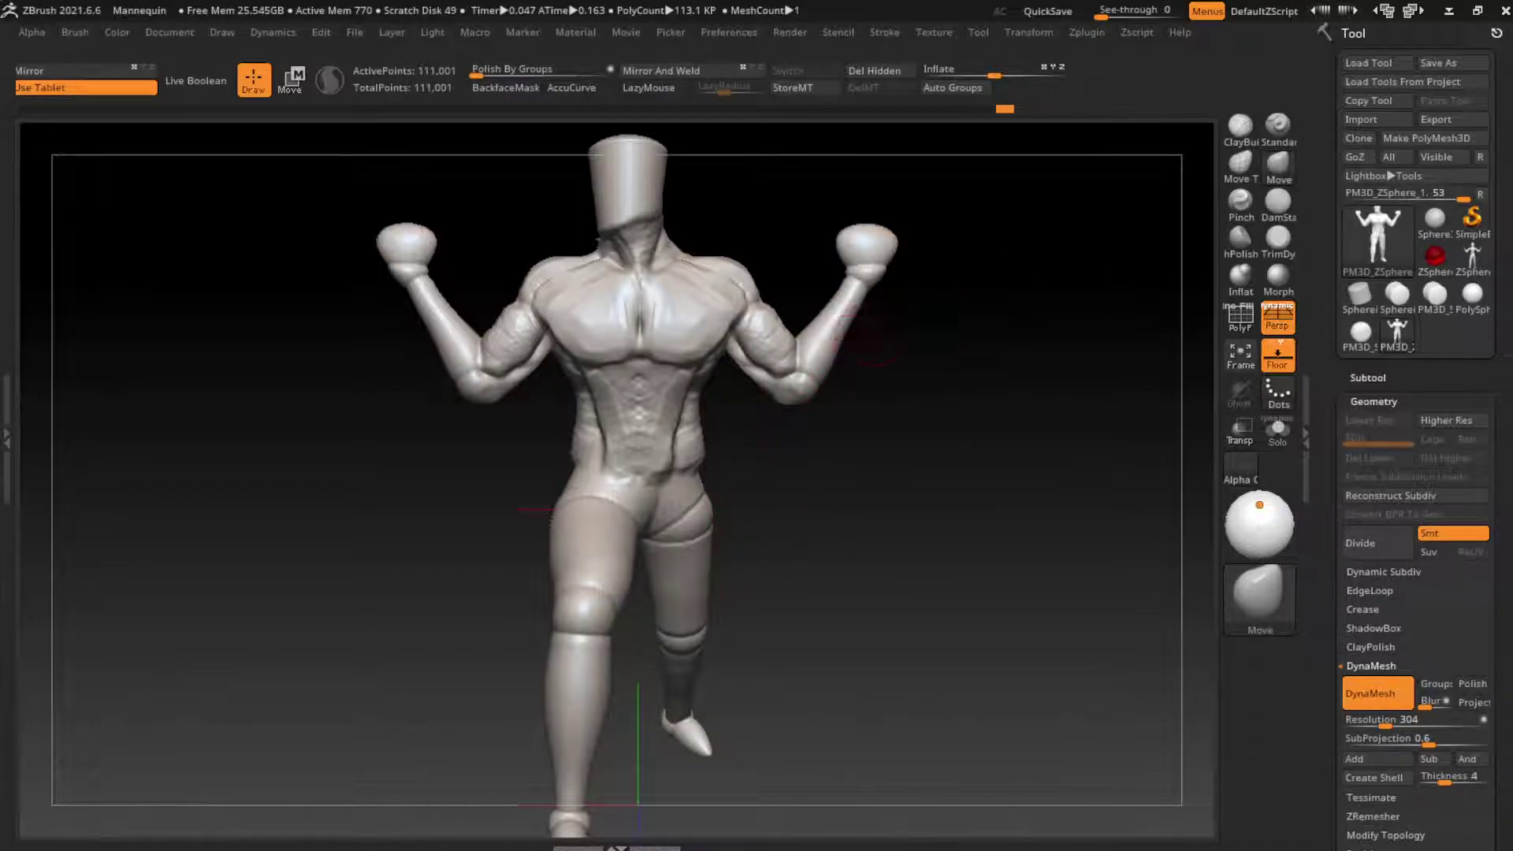
pyautogui.press('s')
pyautogui.moveTo(859, 347); pyautogui.dragTo(843, 331)
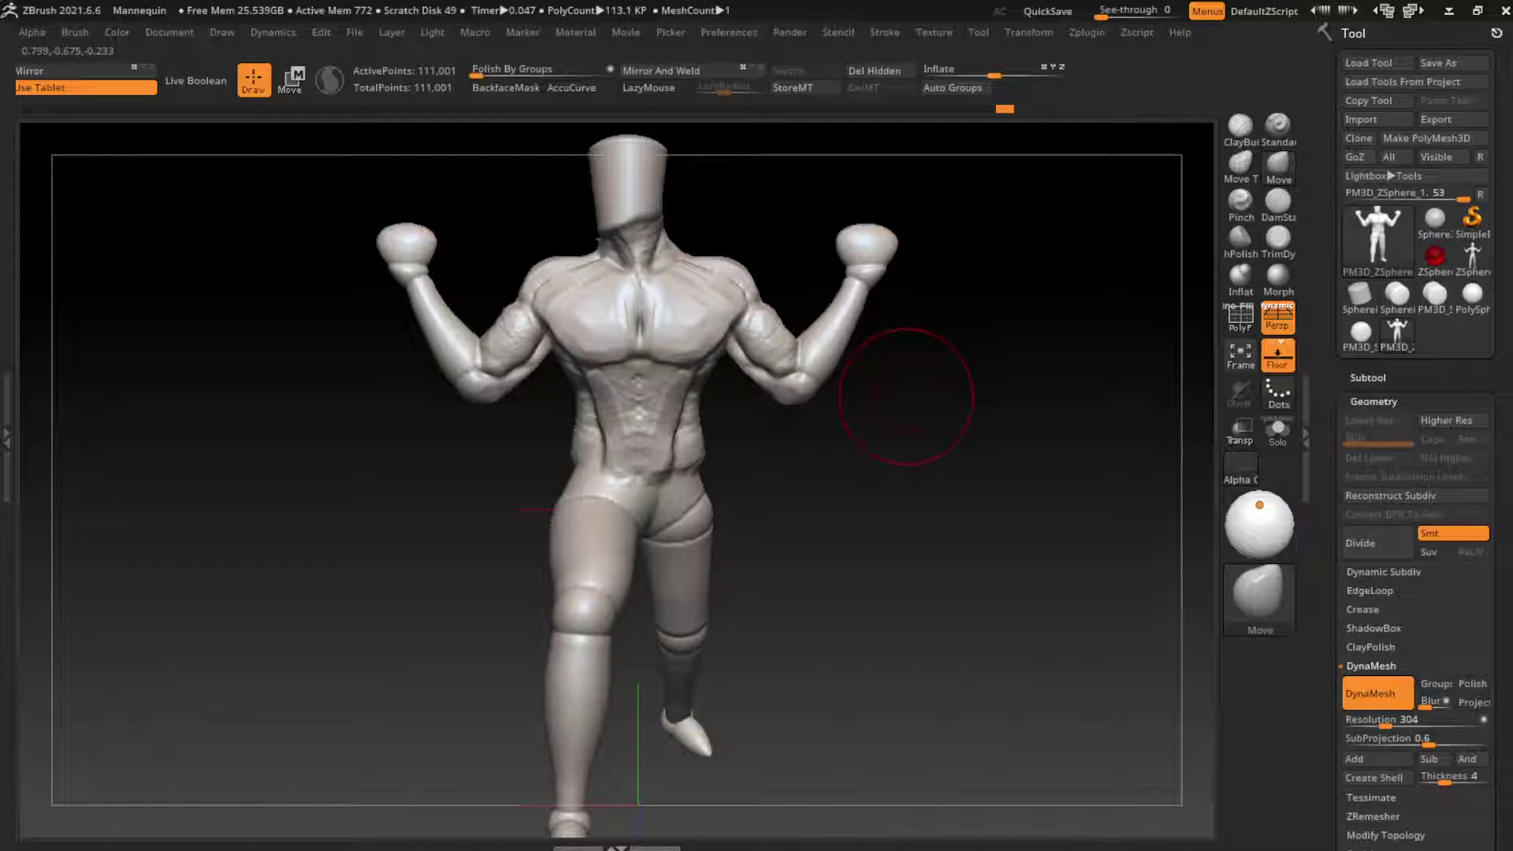
pyautogui.click(1278, 201)
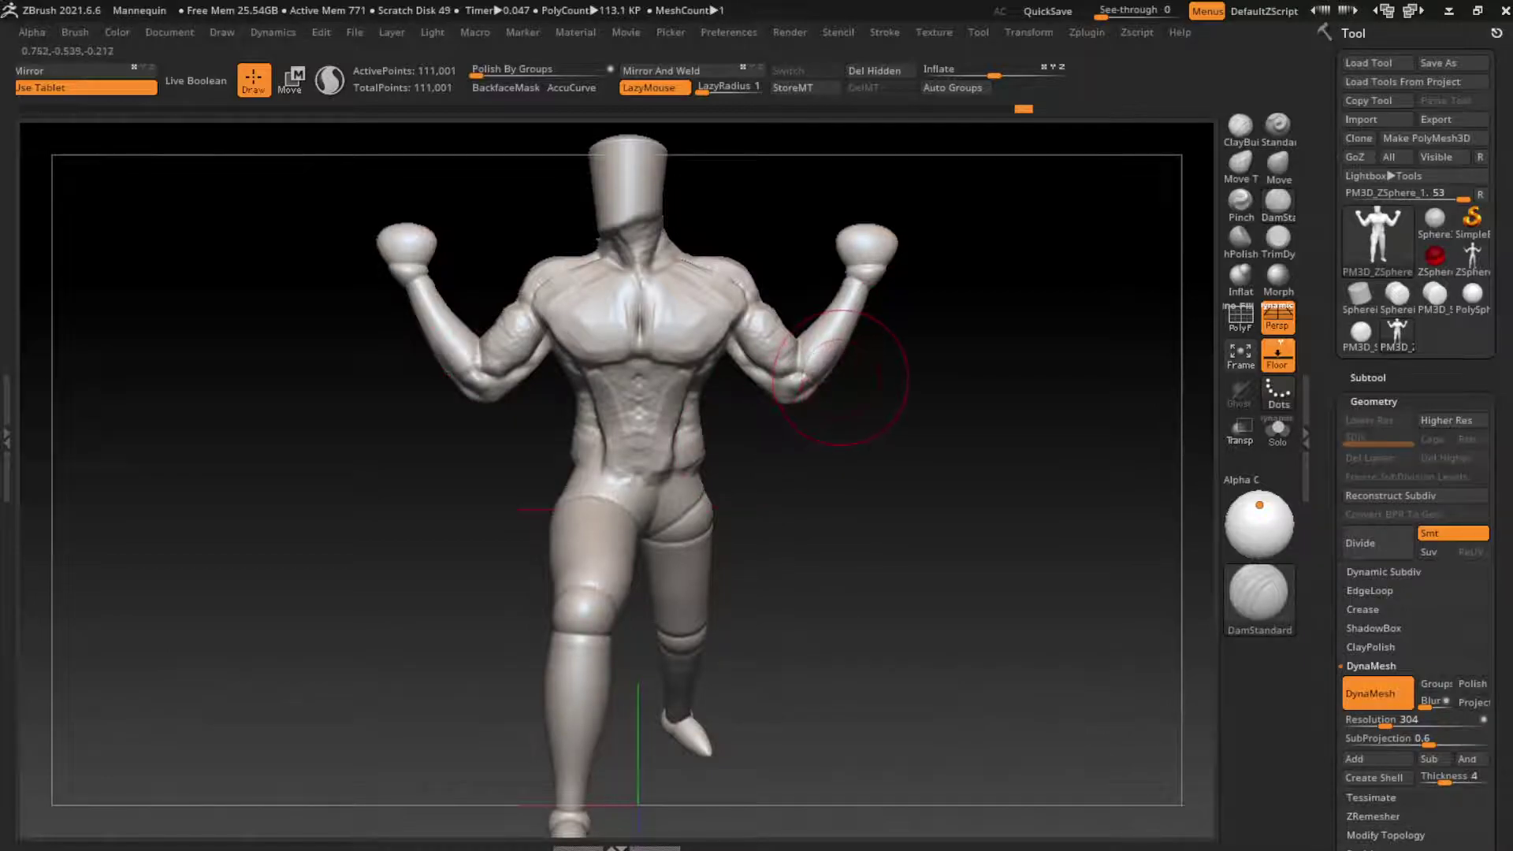
pyautogui.click(1277, 164)
pyautogui.press('s')
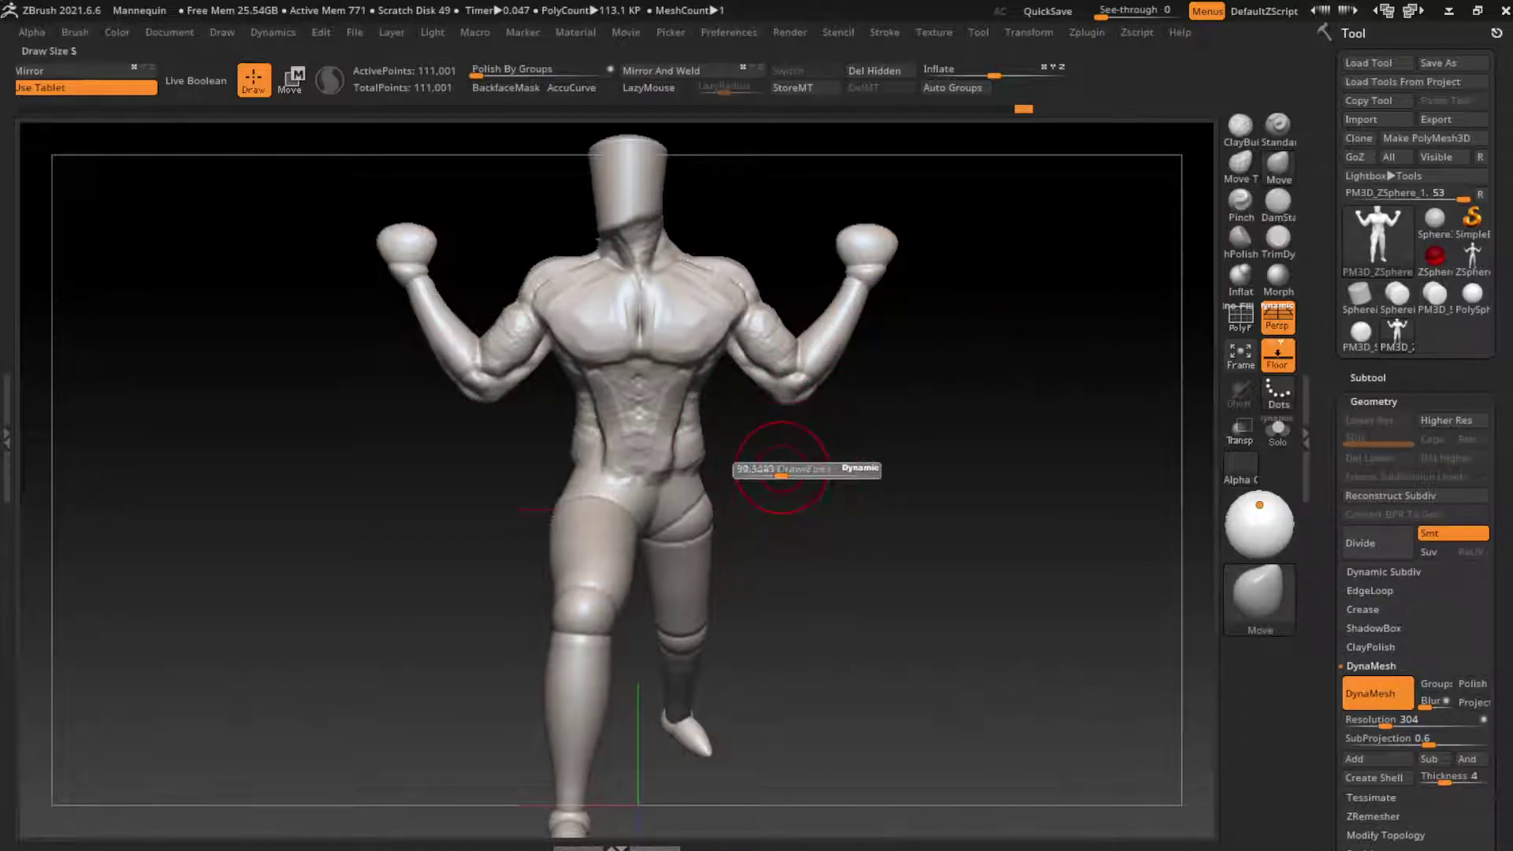
pyautogui.press('b')
pyautogui.press('c')
pyautogui.press('b')
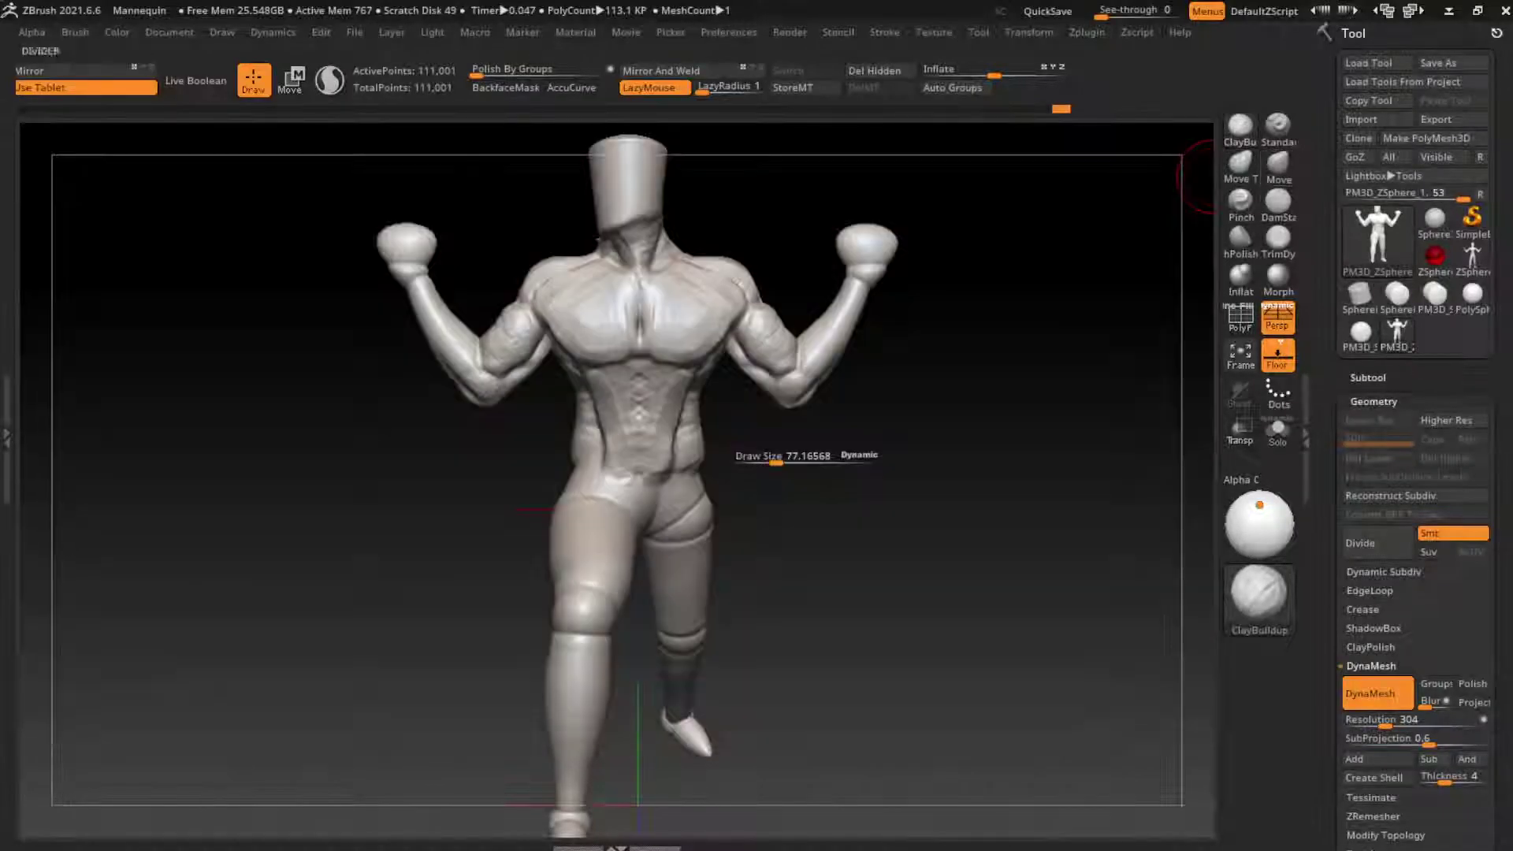
# Carve detail into both fists with DamStandard
pyautogui.click(1277, 163)
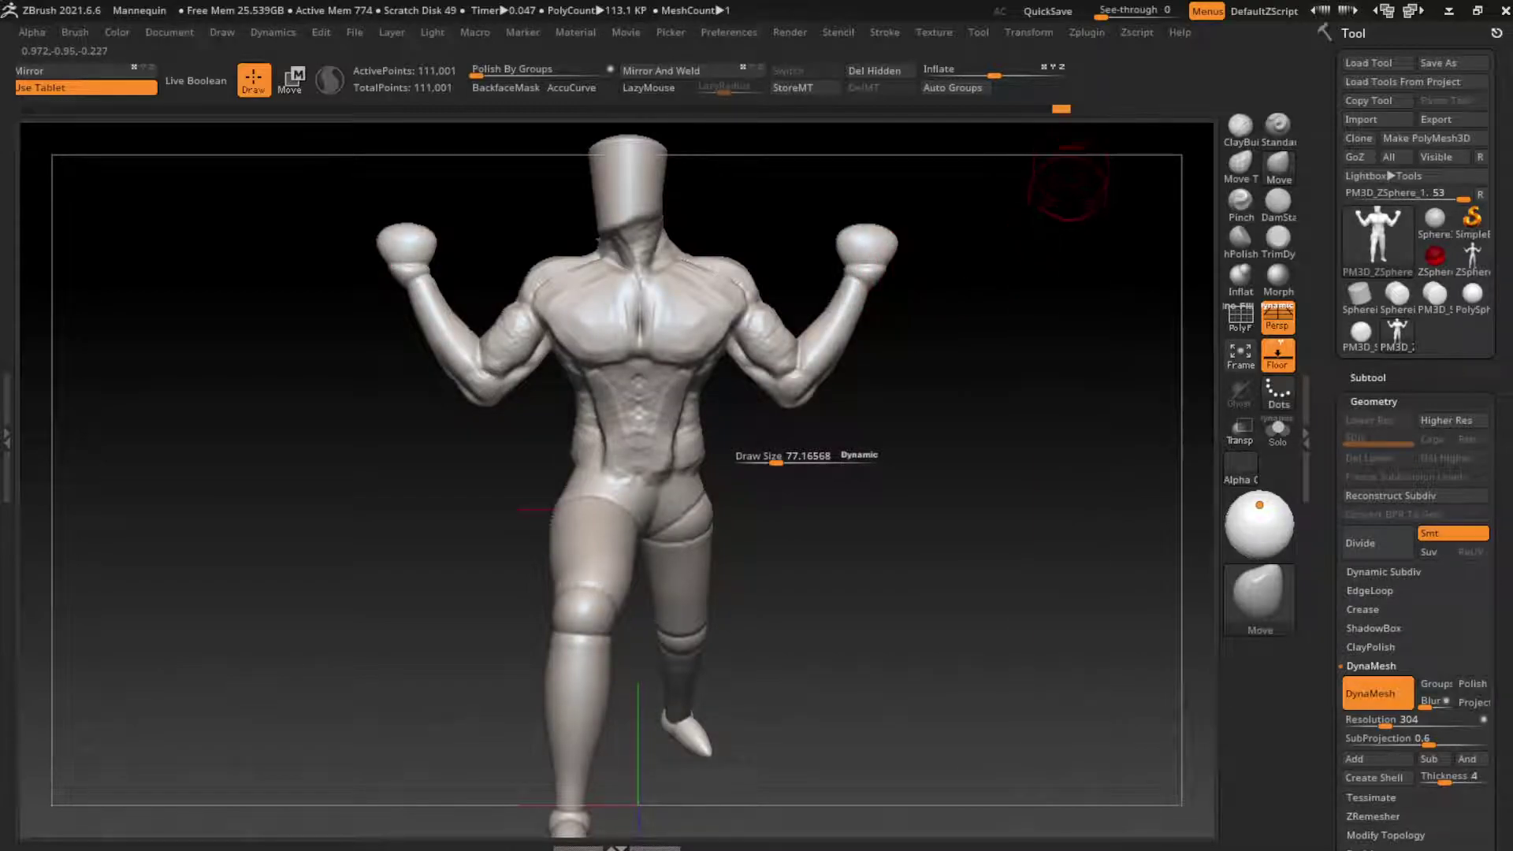
pyautogui.click(1278, 201)
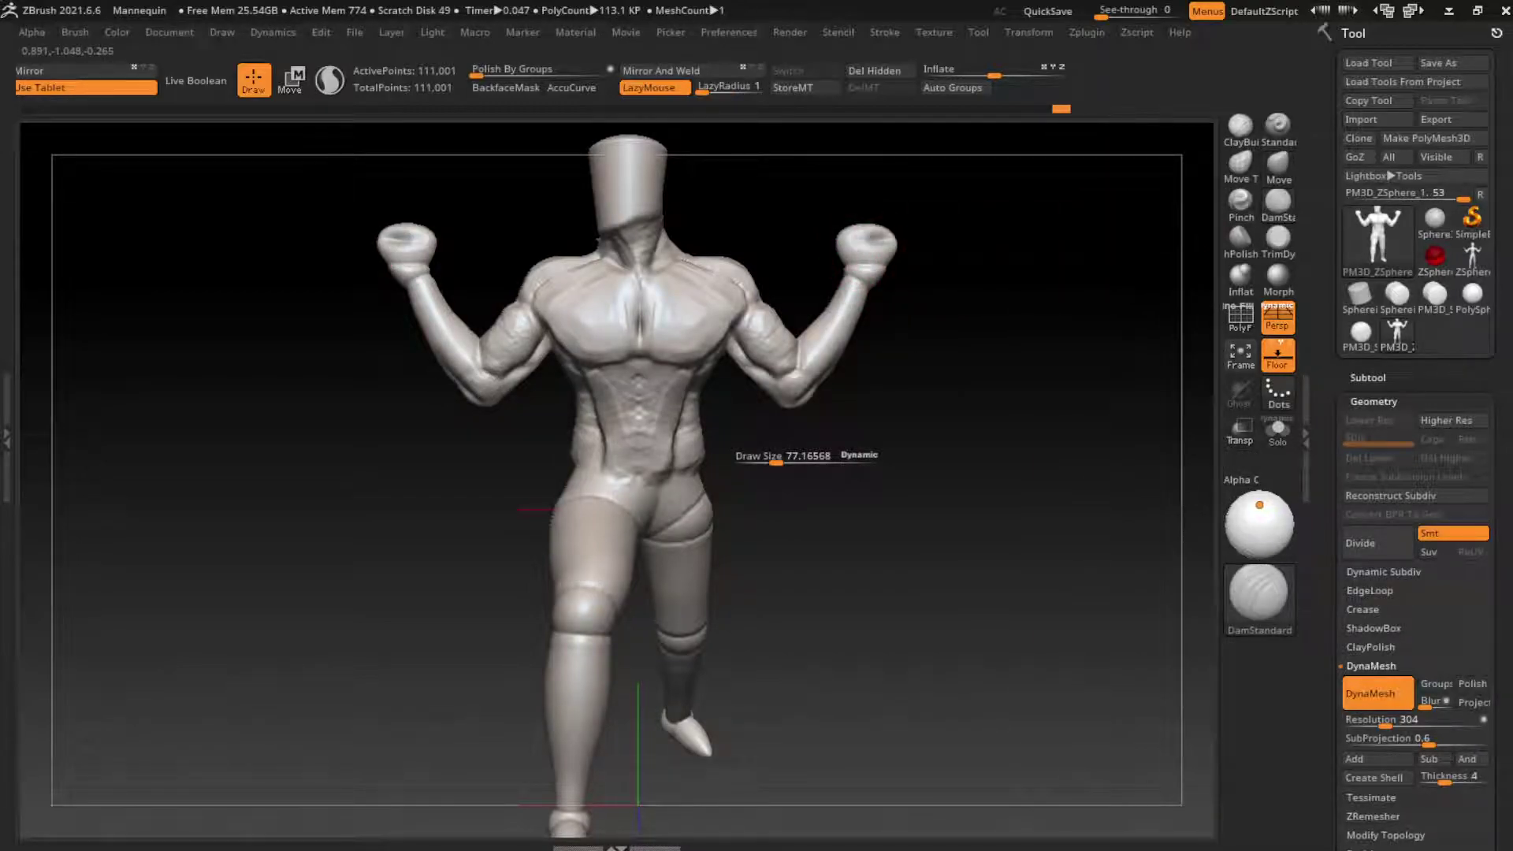
pyautogui.moveTo(873, 241)
pyautogui.mouseDown()
pyautogui.moveTo(859, 233)
pyautogui.moveTo(882, 237)
pyautogui.moveTo(850, 292)
pyautogui.mouseUp()
pyautogui.click(1239, 125)
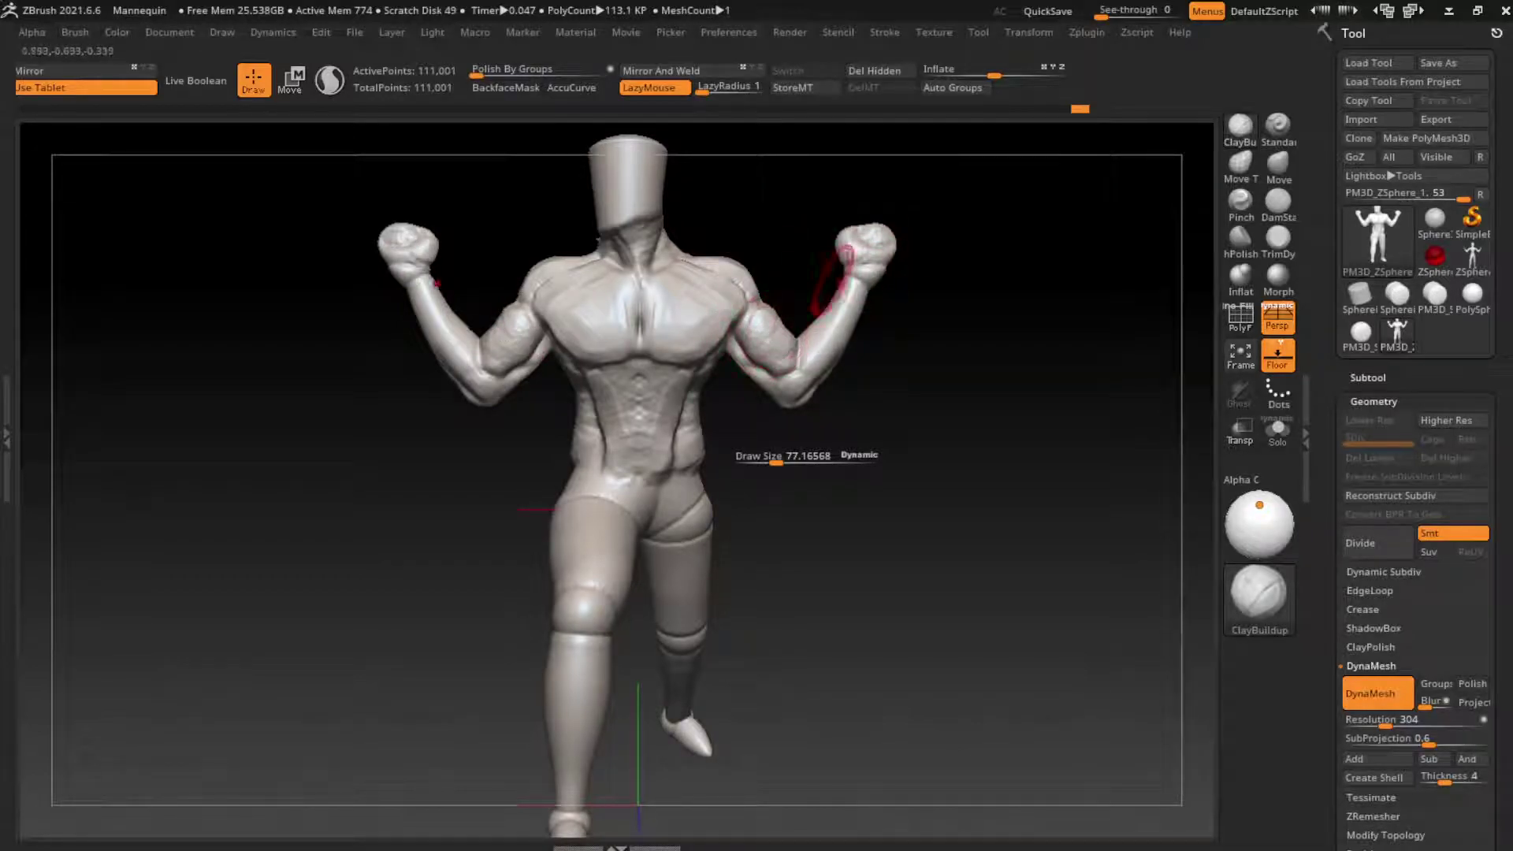
# Inspect the mannequin from above with Inflate selected and bring up its subtool list
pyautogui.moveTo(993, 189); pyautogui.dragTo(858, 260)
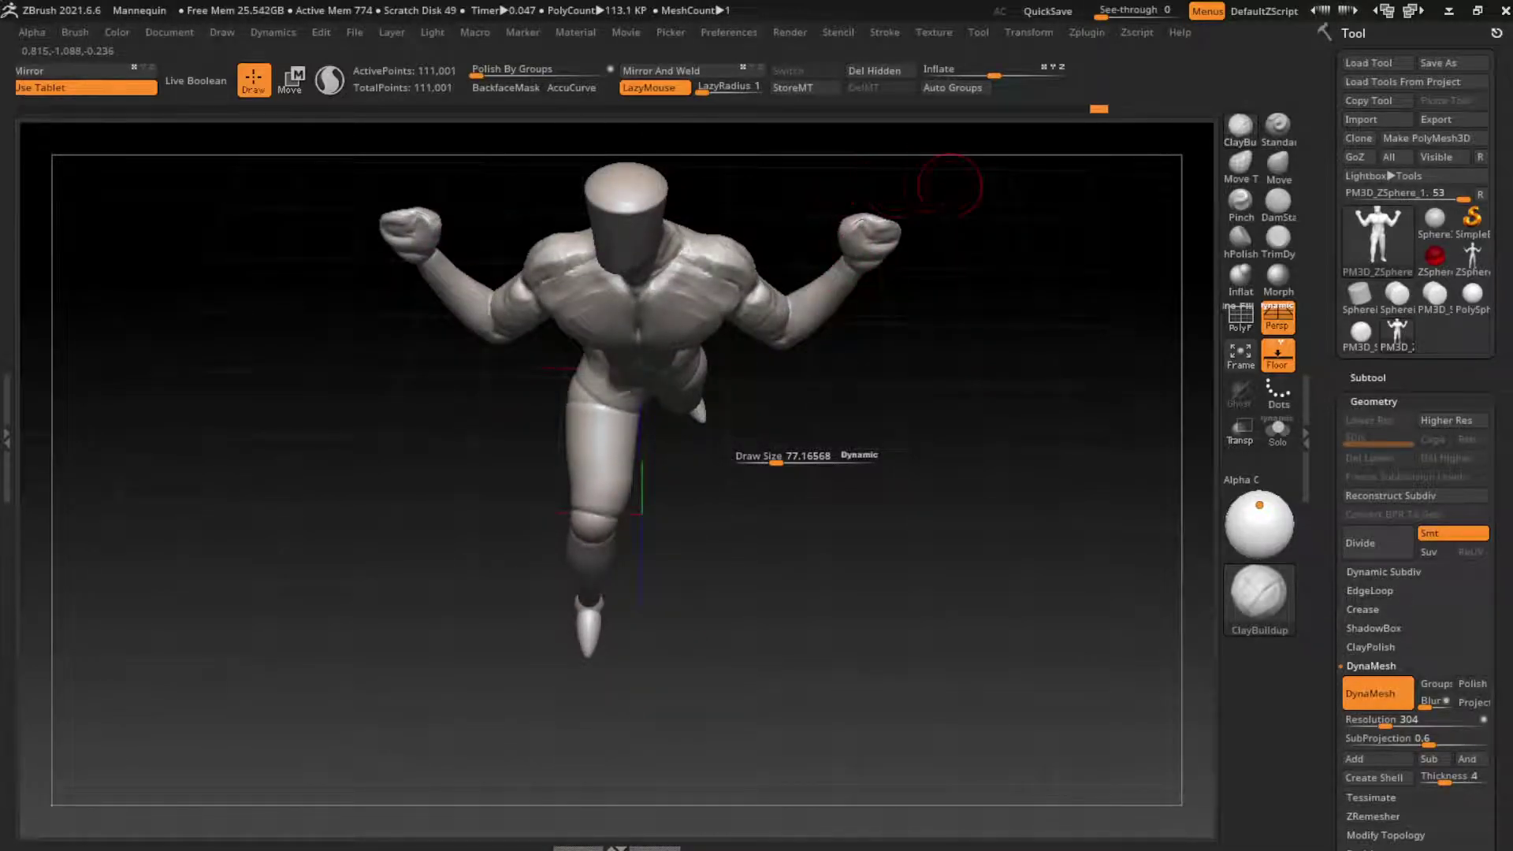
pyautogui.click(1240, 274)
pyautogui.moveTo(985, 134); pyautogui.dragTo(871, 211)
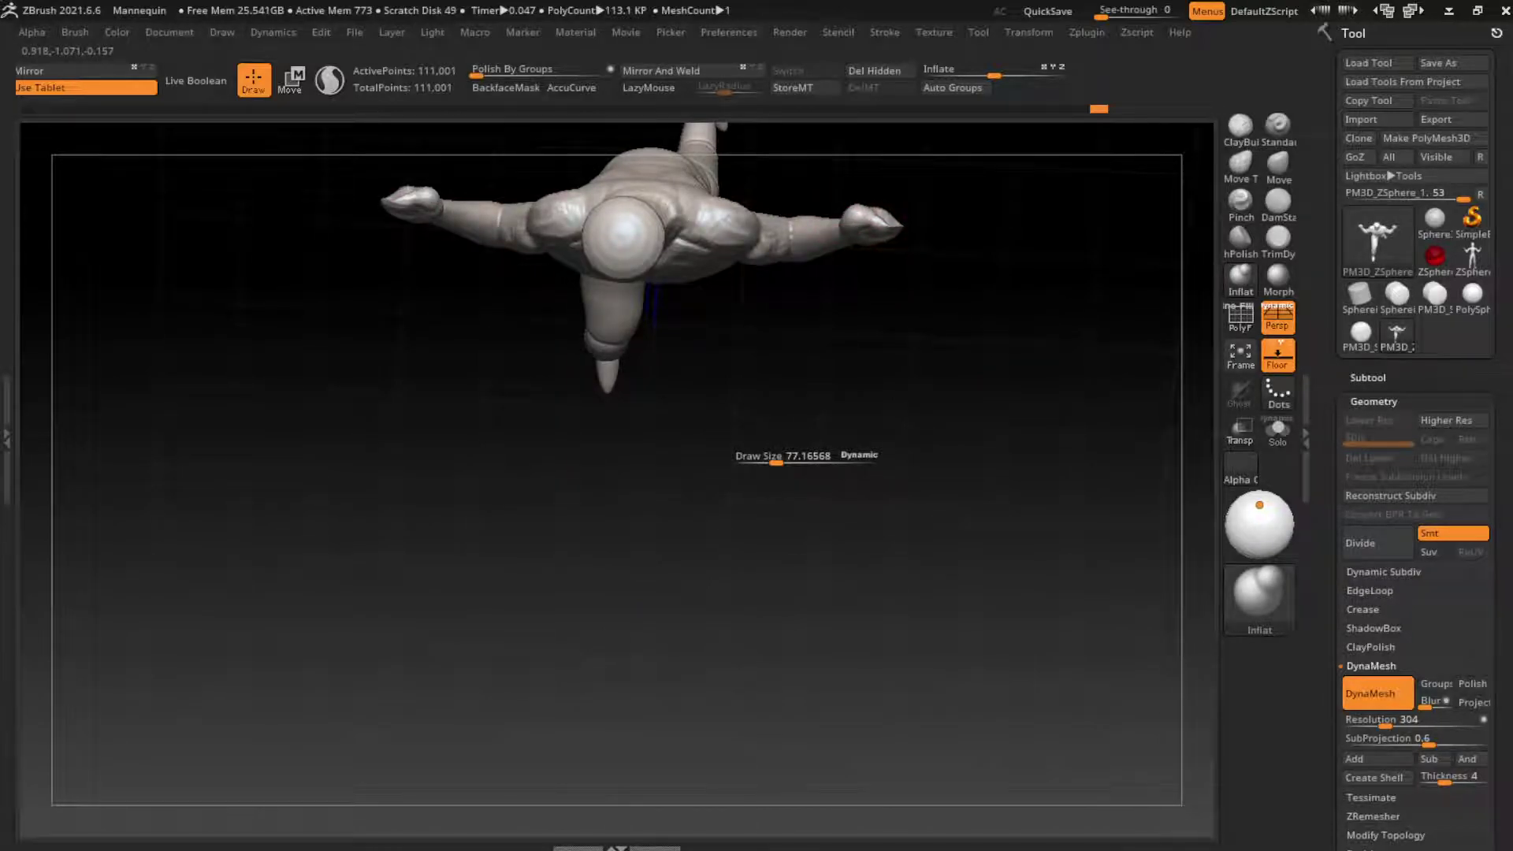
pyautogui.moveTo(889, 223)
pyautogui.mouseDown()
pyautogui.moveTo(898, 253)
pyautogui.moveTo(725, 413)
pyautogui.mouseUp()
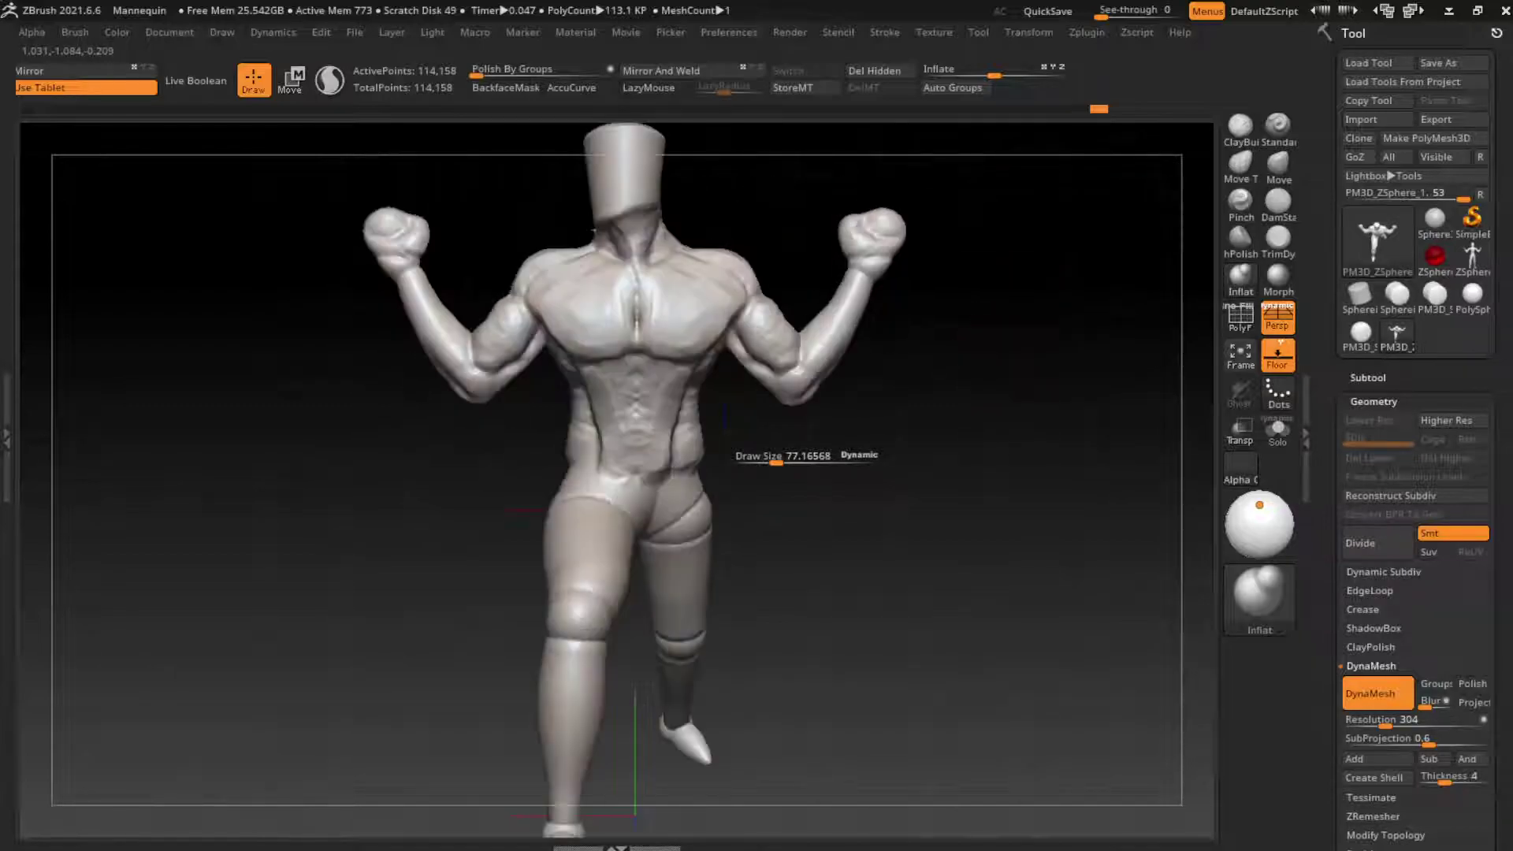
pyautogui.moveTo(1010, 346)
pyautogui.keyDown('alt'); pyautogui.mouseDown()
pyautogui.moveTo(1032, 346)
pyautogui.moveTo(1084, 294)
pyautogui.moveTo(906, 331)
pyautogui.moveTo(921, 323)
pyautogui.mouseUp(); pyautogui.keyUp('alt')
pyautogui.click(1367, 378)
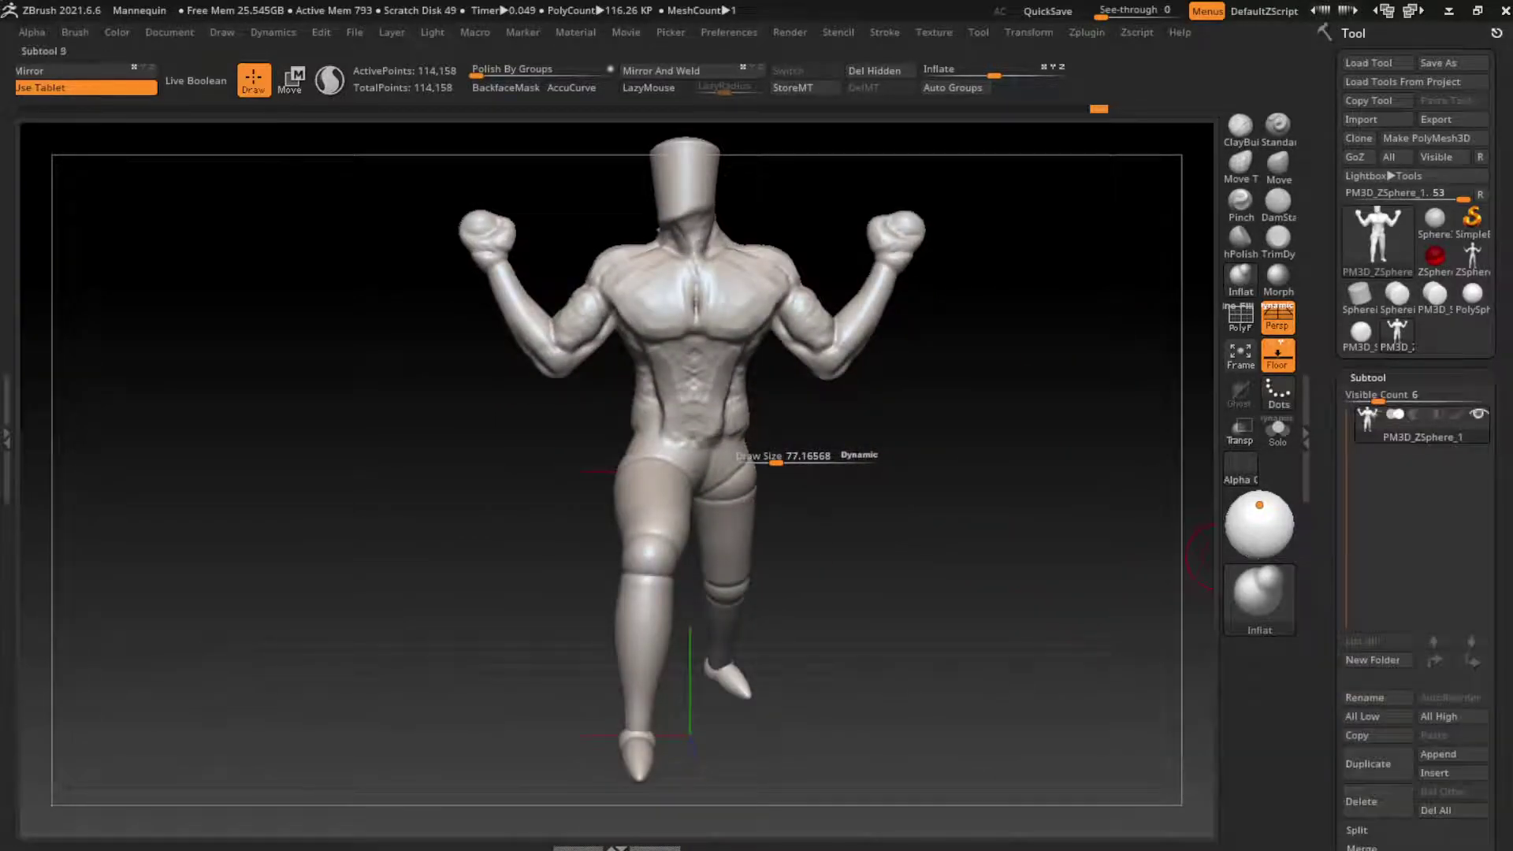
# Append a Cylinder3D subtool and select it for transforming
pyautogui.click(1452, 754)
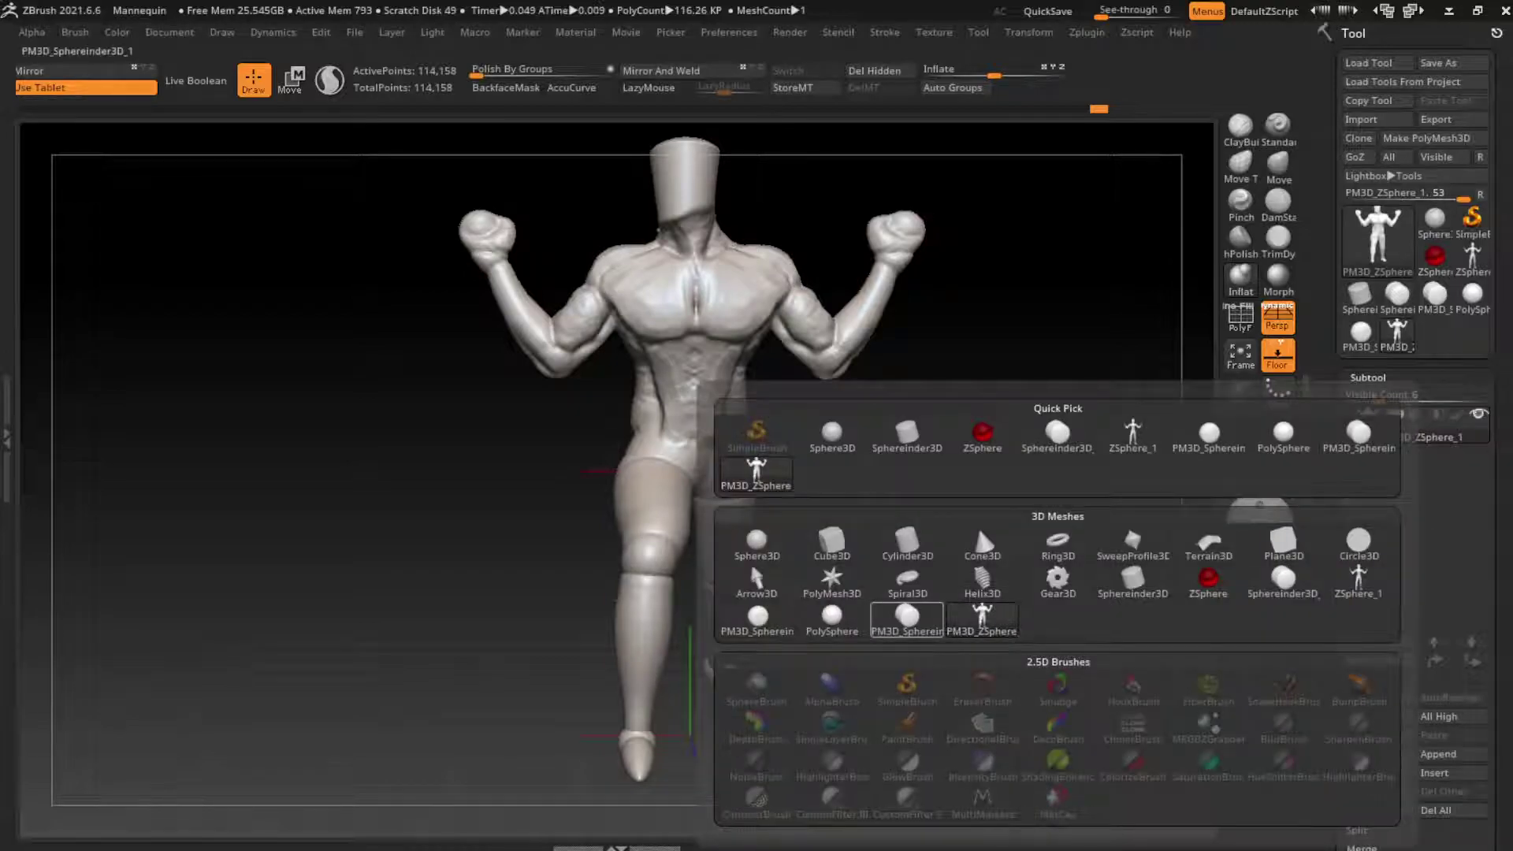
pyautogui.click(906, 540)
pyautogui.keyDown('alt'); pyautogui.click(698, 533); pyautogui.keyUp('alt')
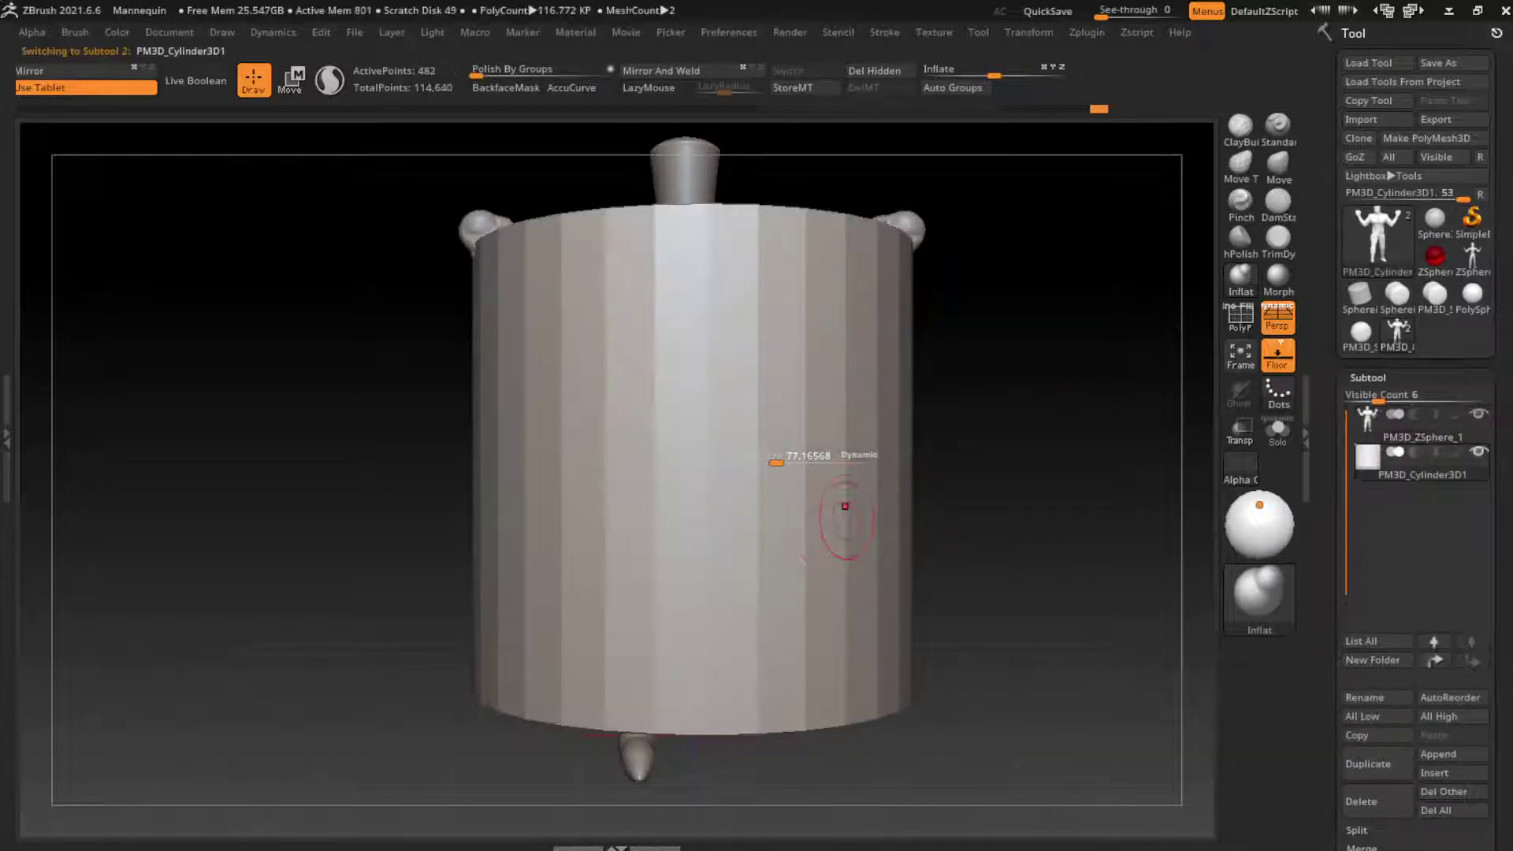
pyautogui.press('w')
# Scale the cylinder thin and long, lay it horizontal at shoulder height, and reselect the mannequin
pyautogui.moveTo(689, 470); pyautogui.dragTo(688, 505)
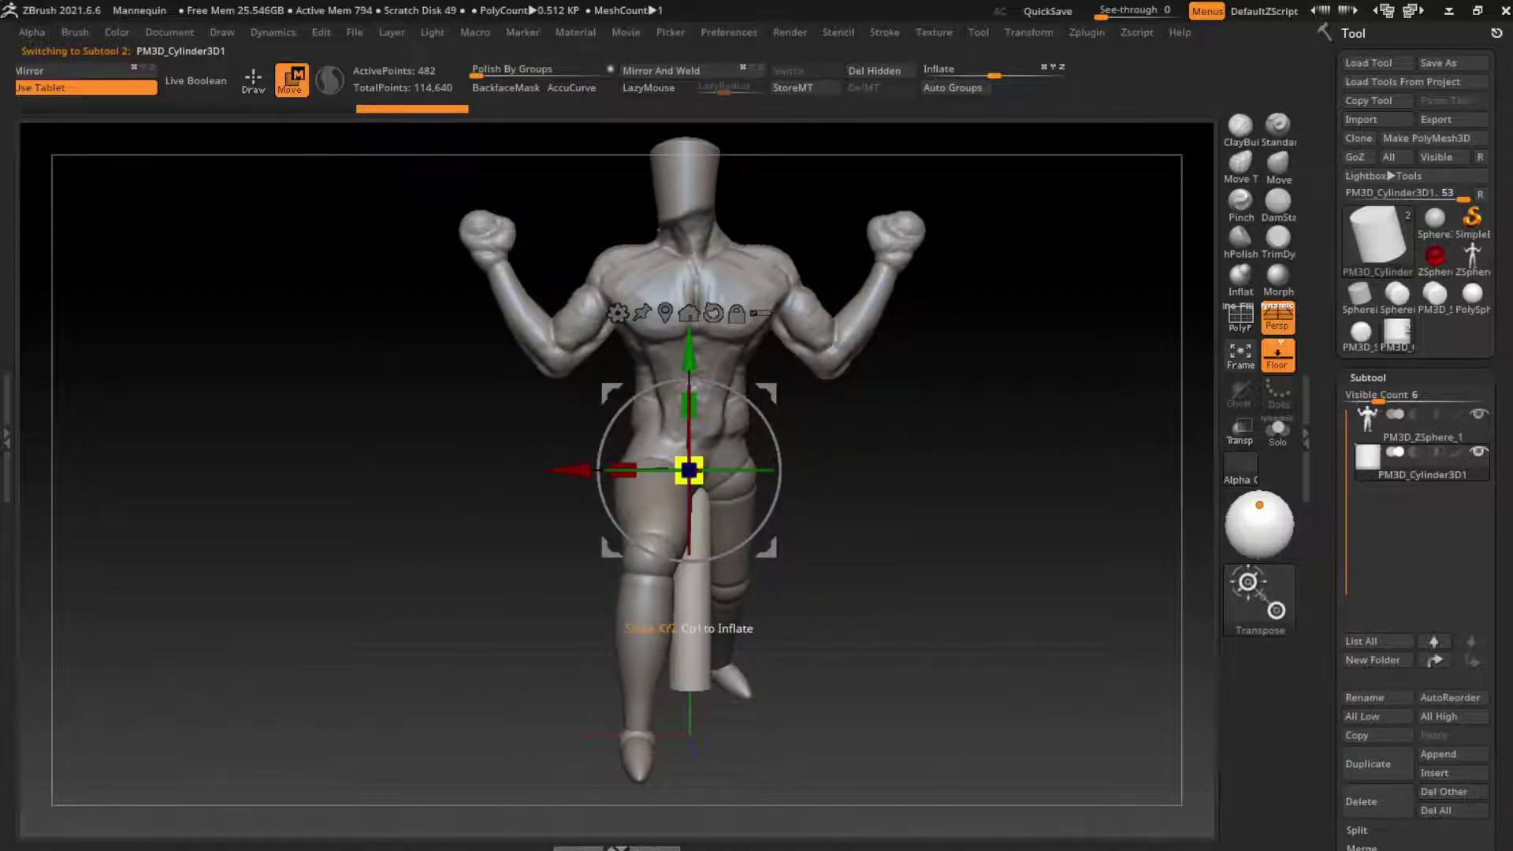
pyautogui.moveTo(688, 504); pyautogui.dragTo(688, 628)
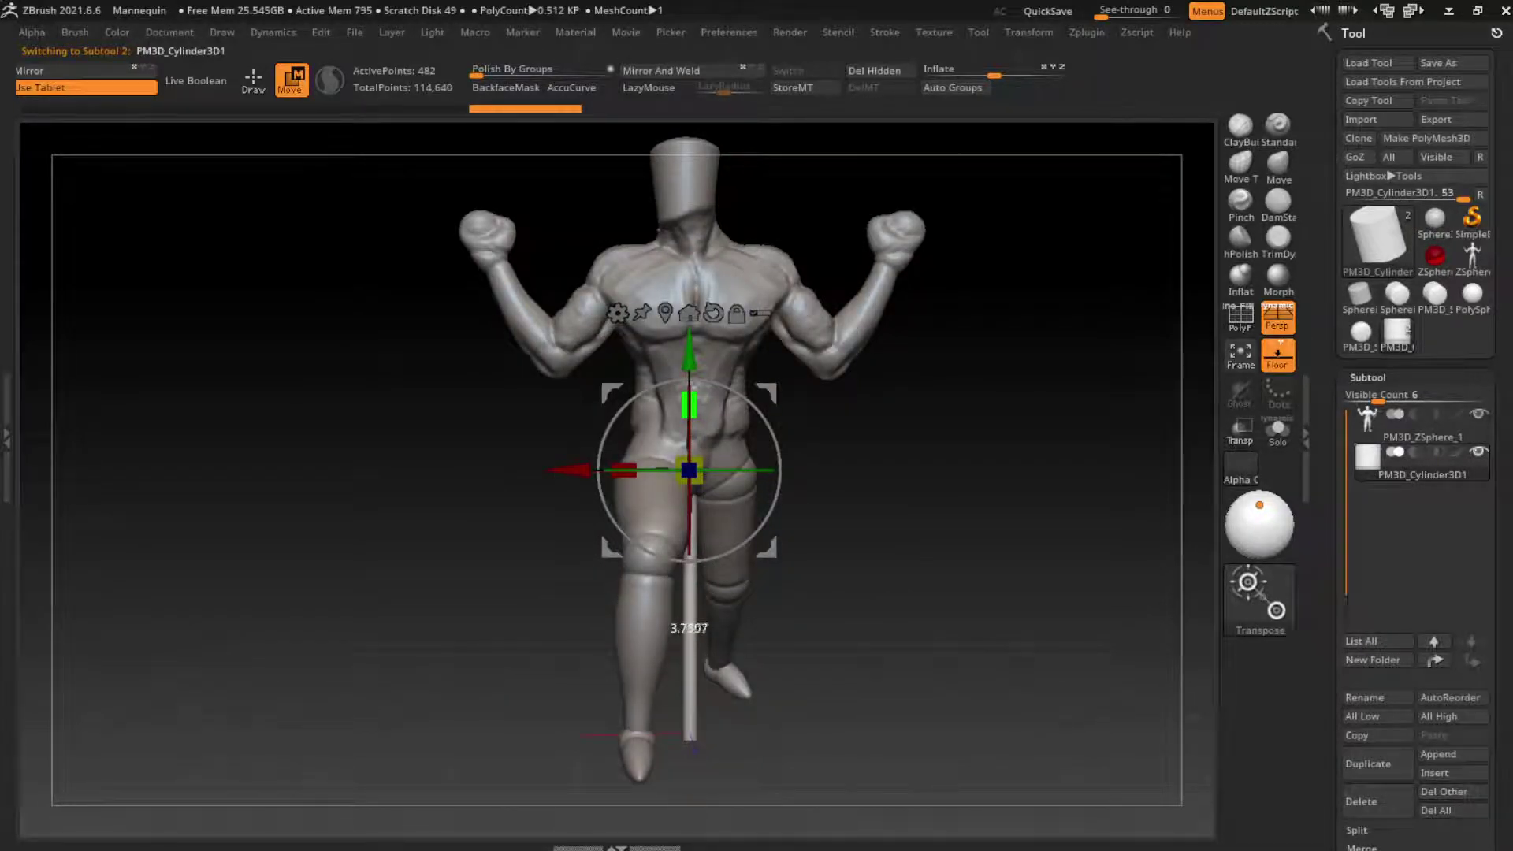
pyautogui.moveTo(777, 504); pyautogui.dragTo(689, 563)
pyautogui.moveTo(690, 471); pyautogui.dragTo(690, 245)
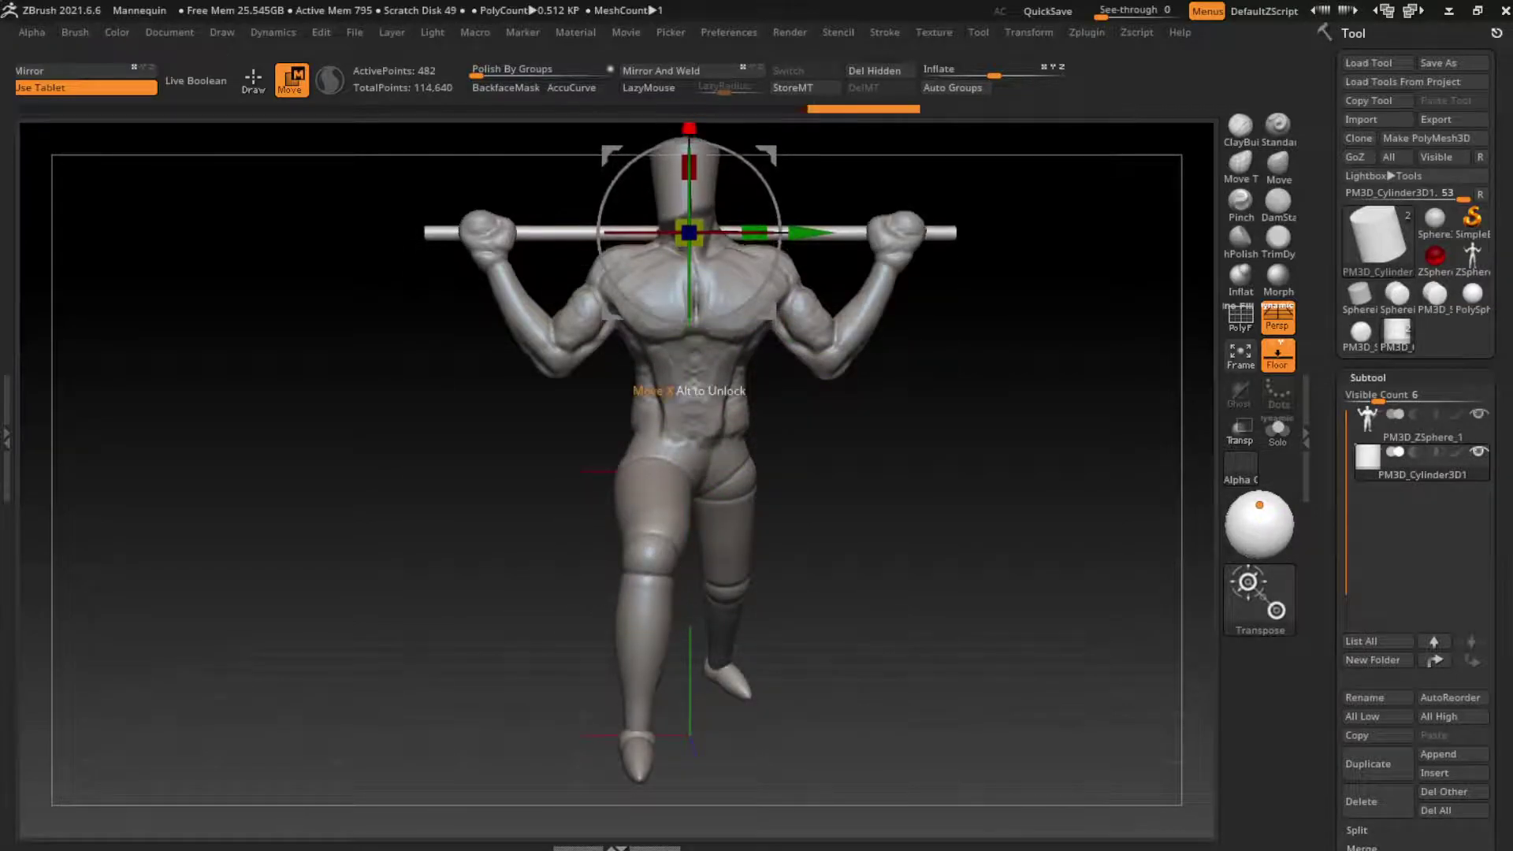
pyautogui.moveTo(946, 197); pyautogui.dragTo(711, 161)
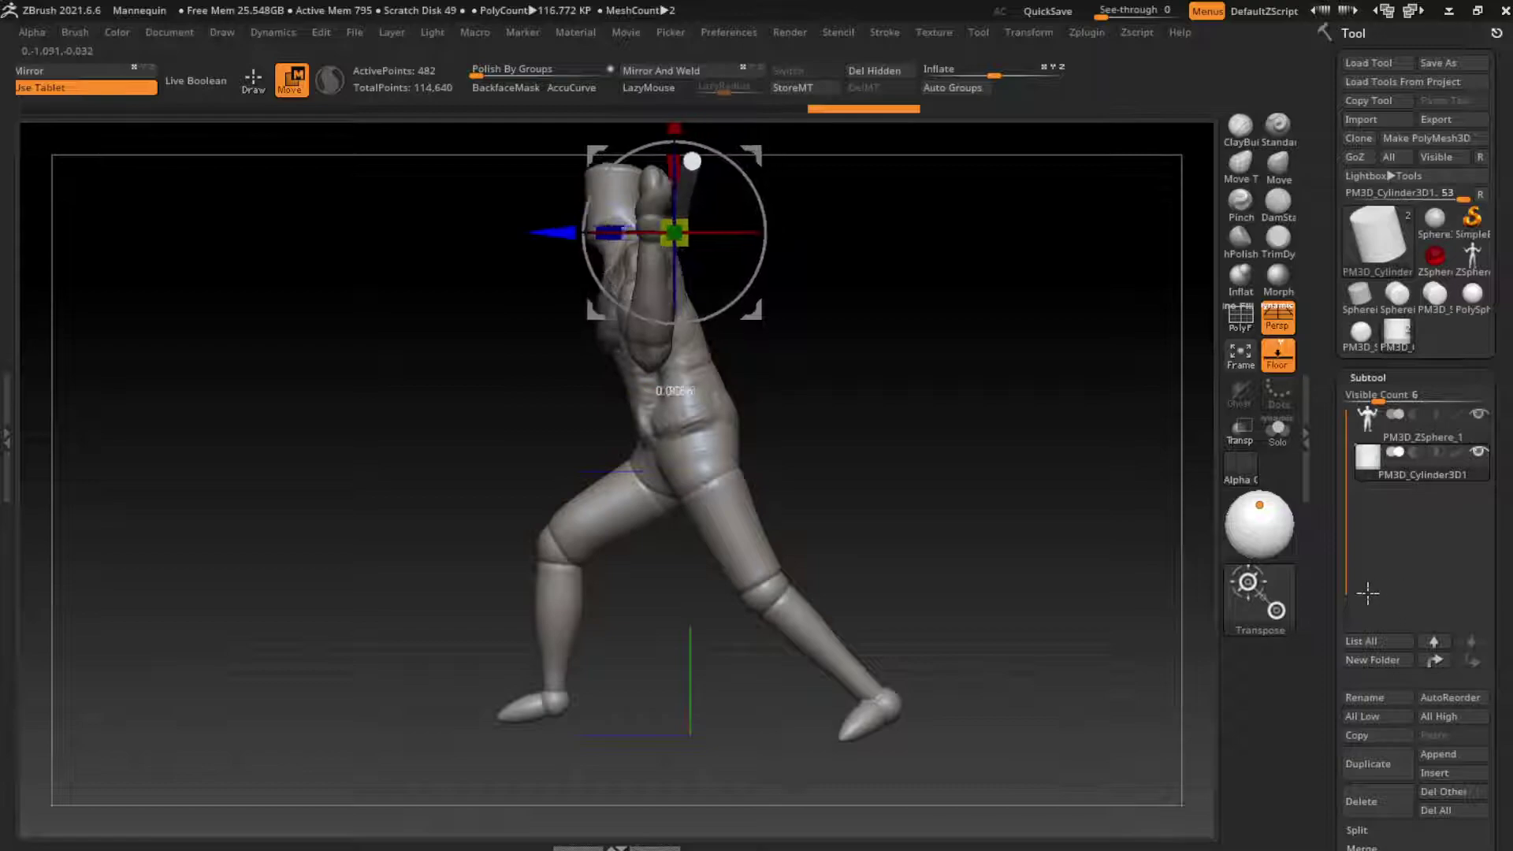
pyautogui.keyDown('shift'); pyautogui.moveTo(711, 161); pyautogui.dragTo(652, 232); pyautogui.keyUp('shift')
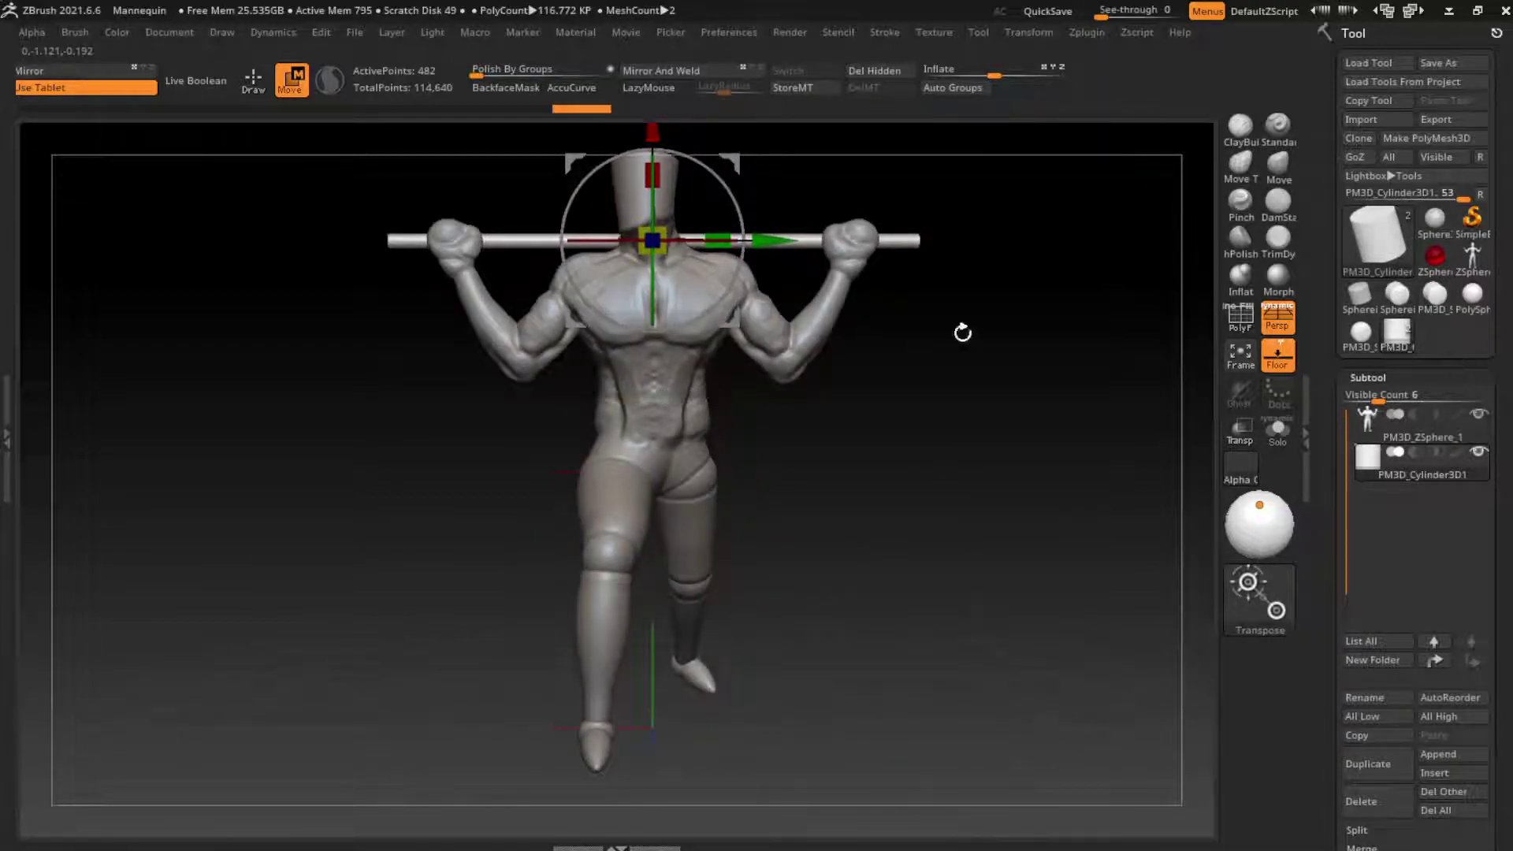
pyautogui.press('q')
pyautogui.keyDown('alt'); pyautogui.click(535, 351); pyautogui.keyUp('alt')
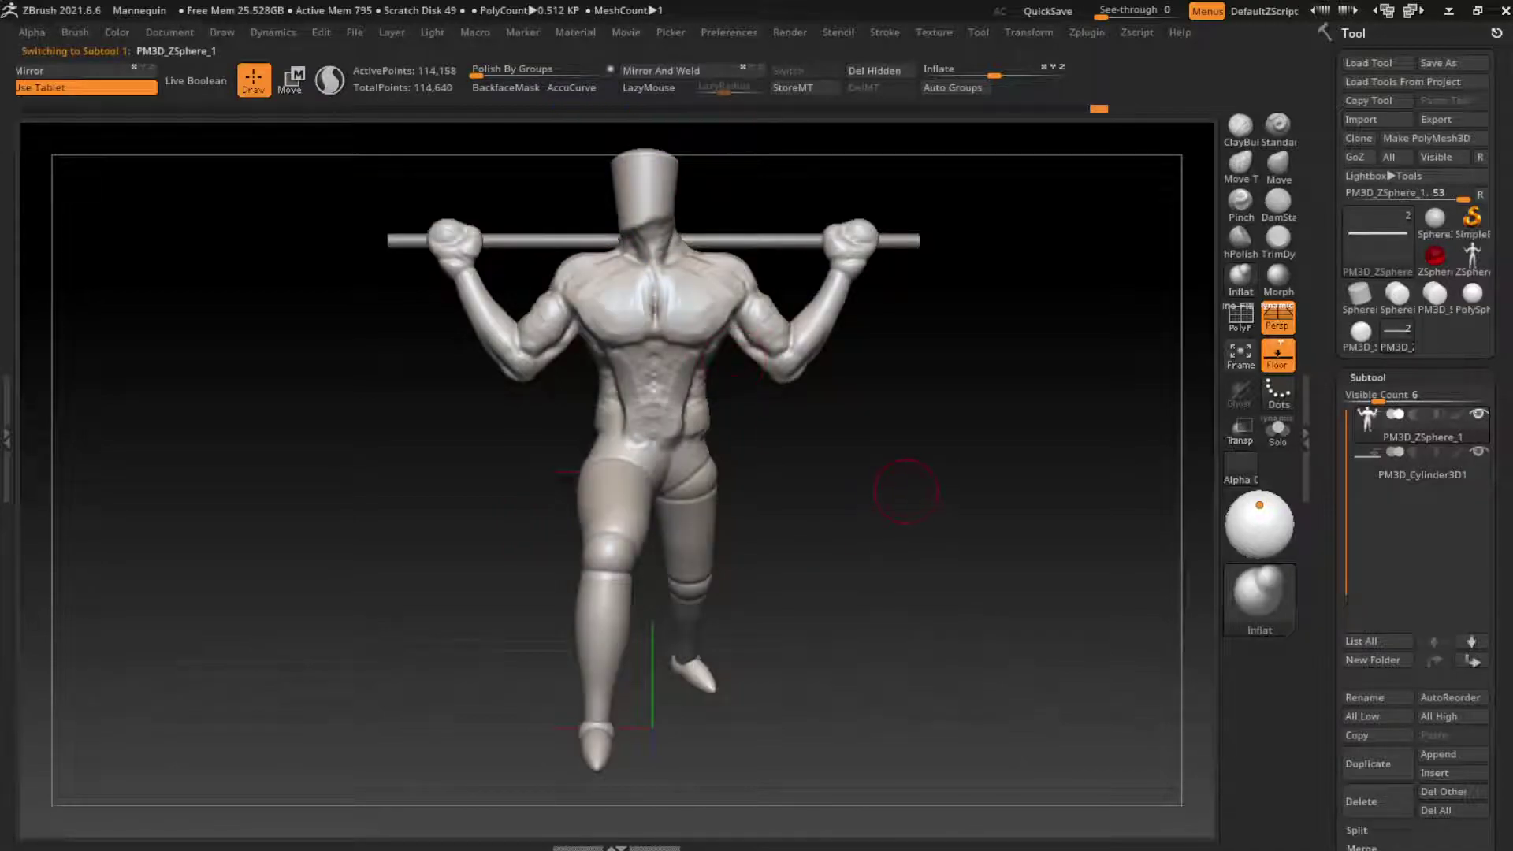
# Mask over the right forearm with the whole mannequin in view
pyautogui.moveTo(906, 497)
pyautogui.keyDown('alt'); pyautogui.mouseDown()
pyautogui.moveTo(904, 521)
pyautogui.moveTo(950, 414)
pyautogui.moveTo(787, 410)
pyautogui.mouseUp(); pyautogui.keyUp('alt')
pyautogui.press('s')
pyautogui.press('b')
pyautogui.press('m')
pyautogui.press('v')
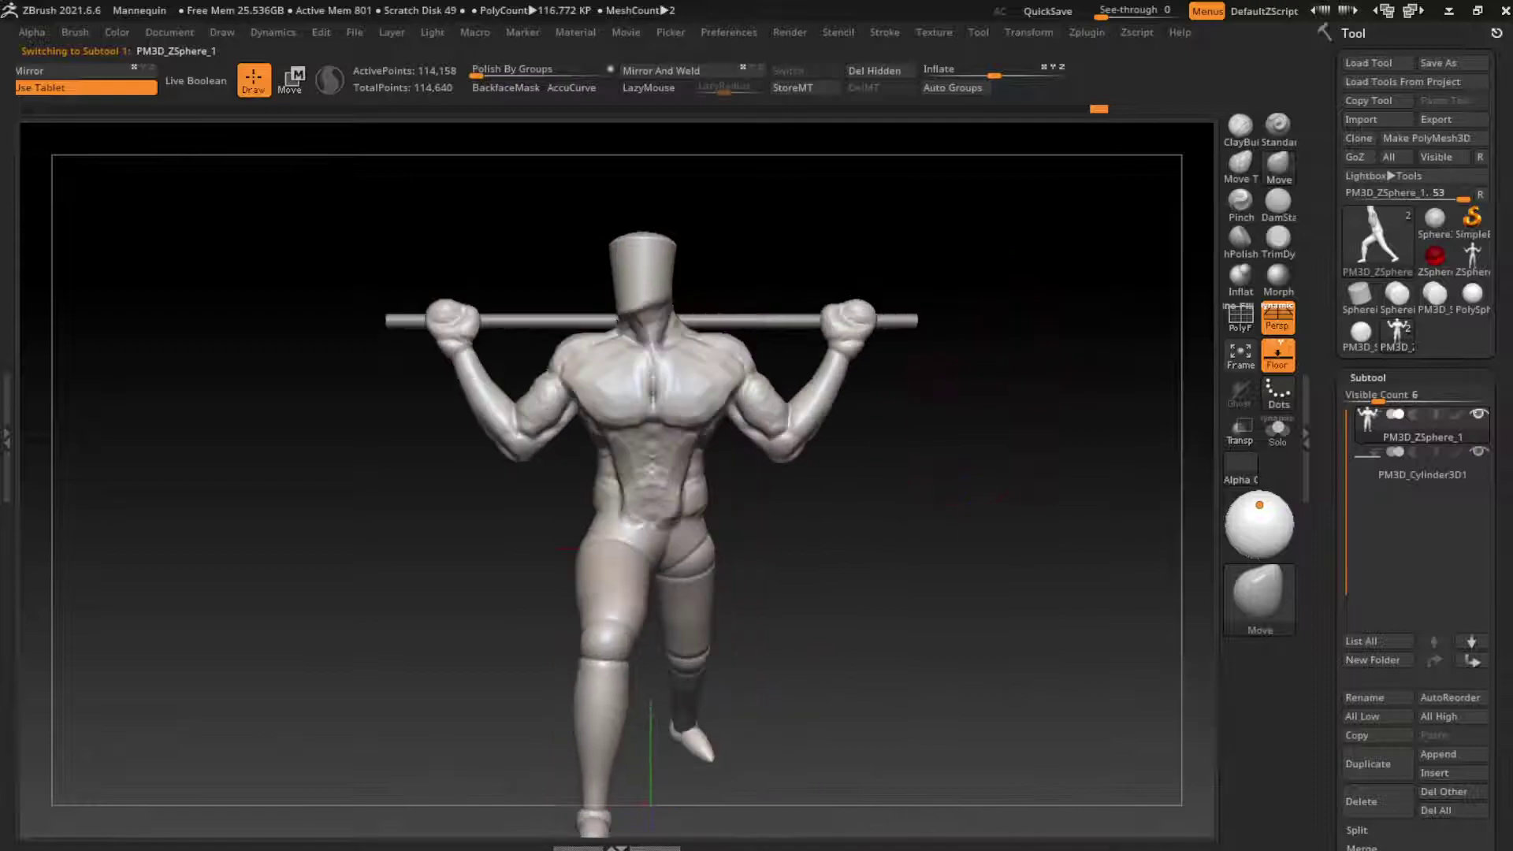
pyautogui.keyDown('ctrl'); pyautogui.moveTo(790, 258); pyautogui.dragTo(815, 504); pyautogui.keyUp('ctrl')
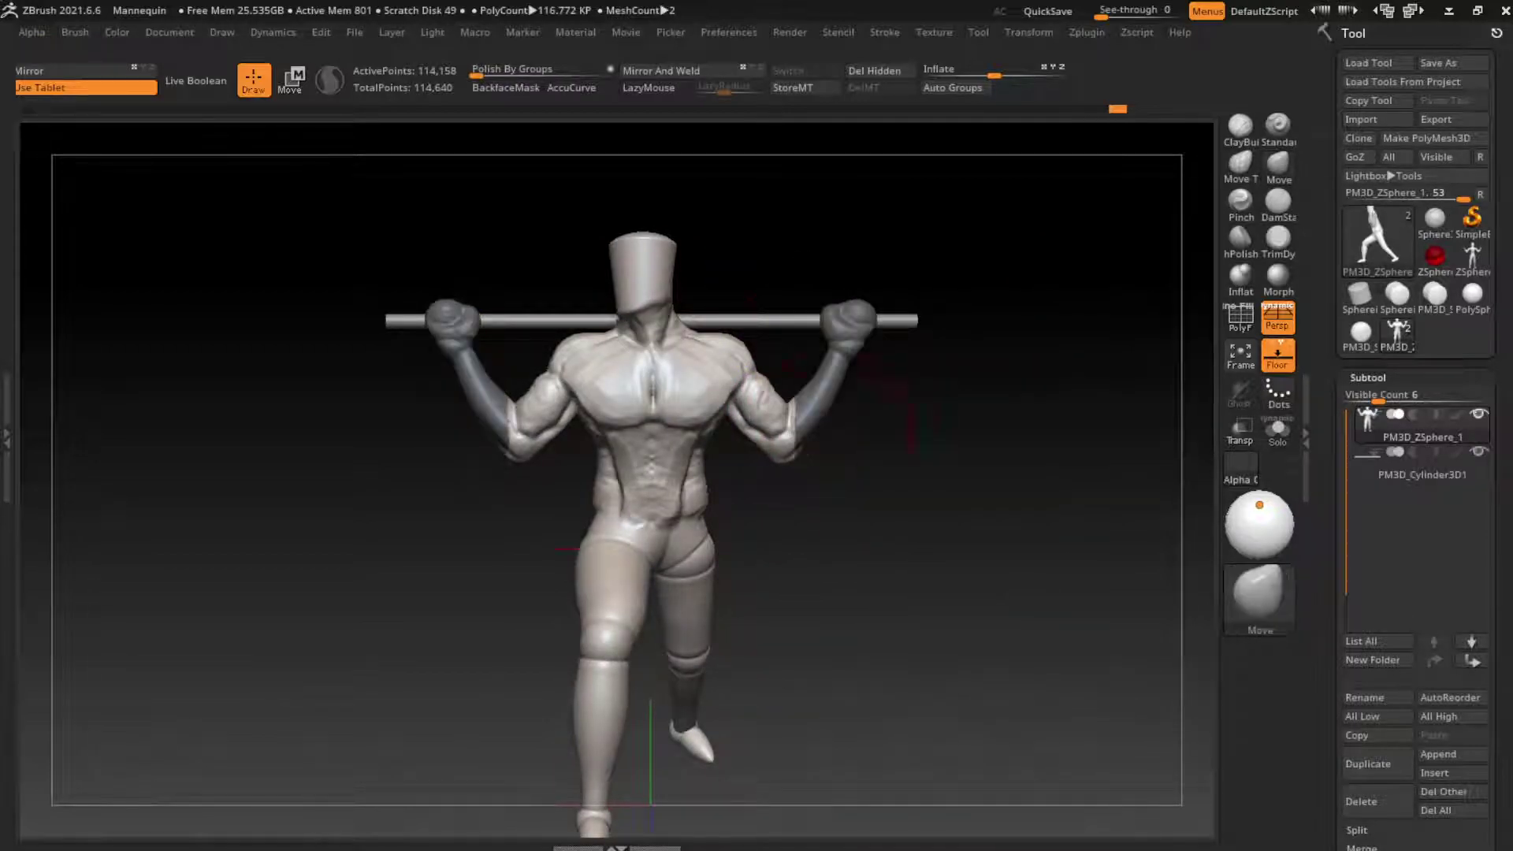
pyautogui.keyDown('ctrl'); pyautogui.moveTo(790, 287); pyautogui.dragTo(895, 527); pyautogui.keyUp('ctrl')
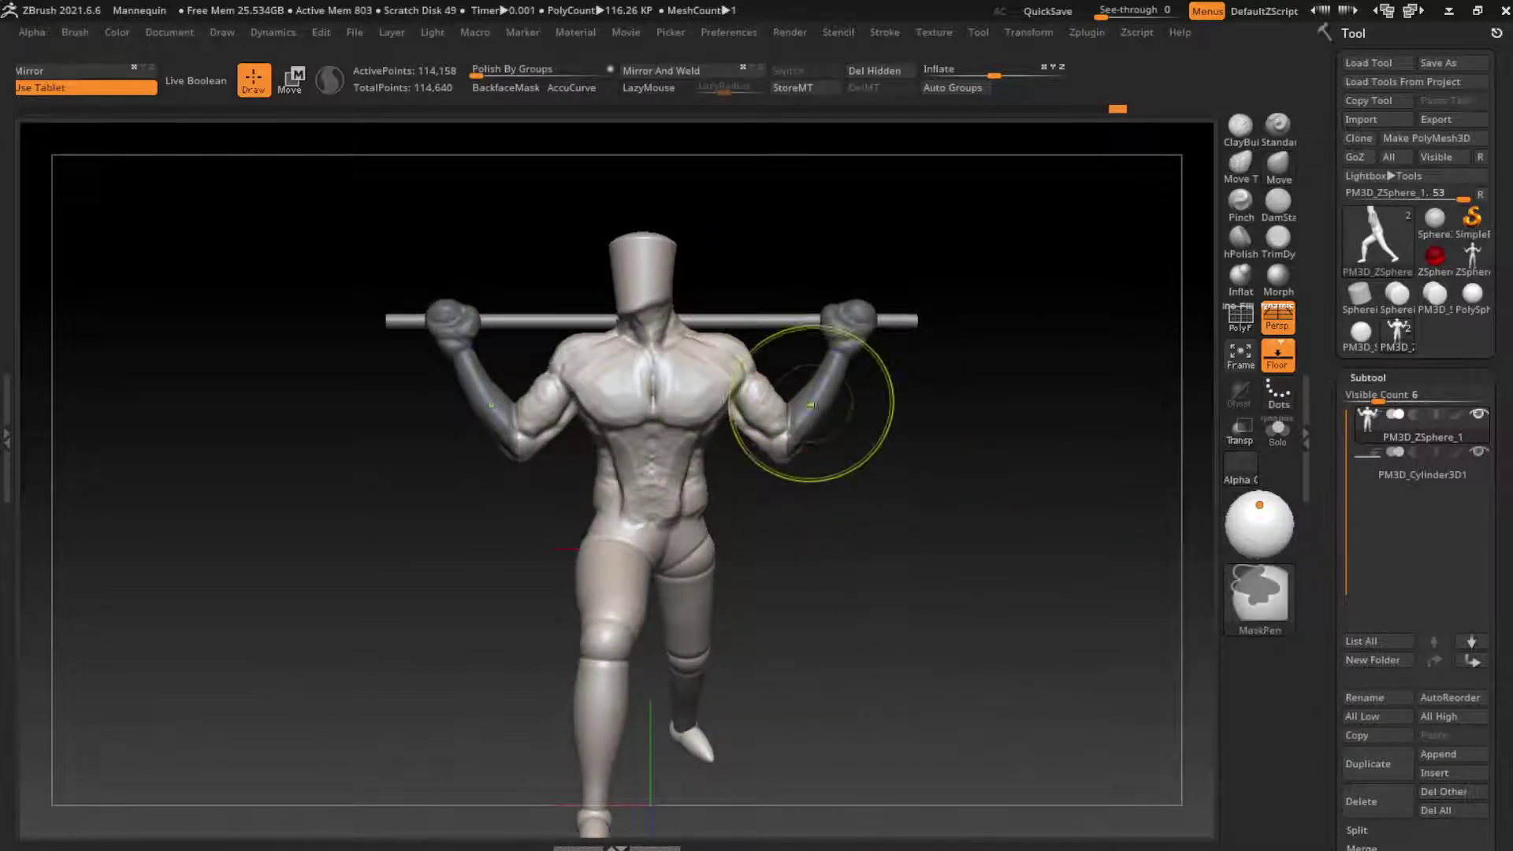
# Invert the mask and rotate the arms relative to the chest with the gizmo
pyautogui.keyDown('ctrl'); pyautogui.click(530, 280); pyautogui.keyUp('ctrl')
pyautogui.press('w')
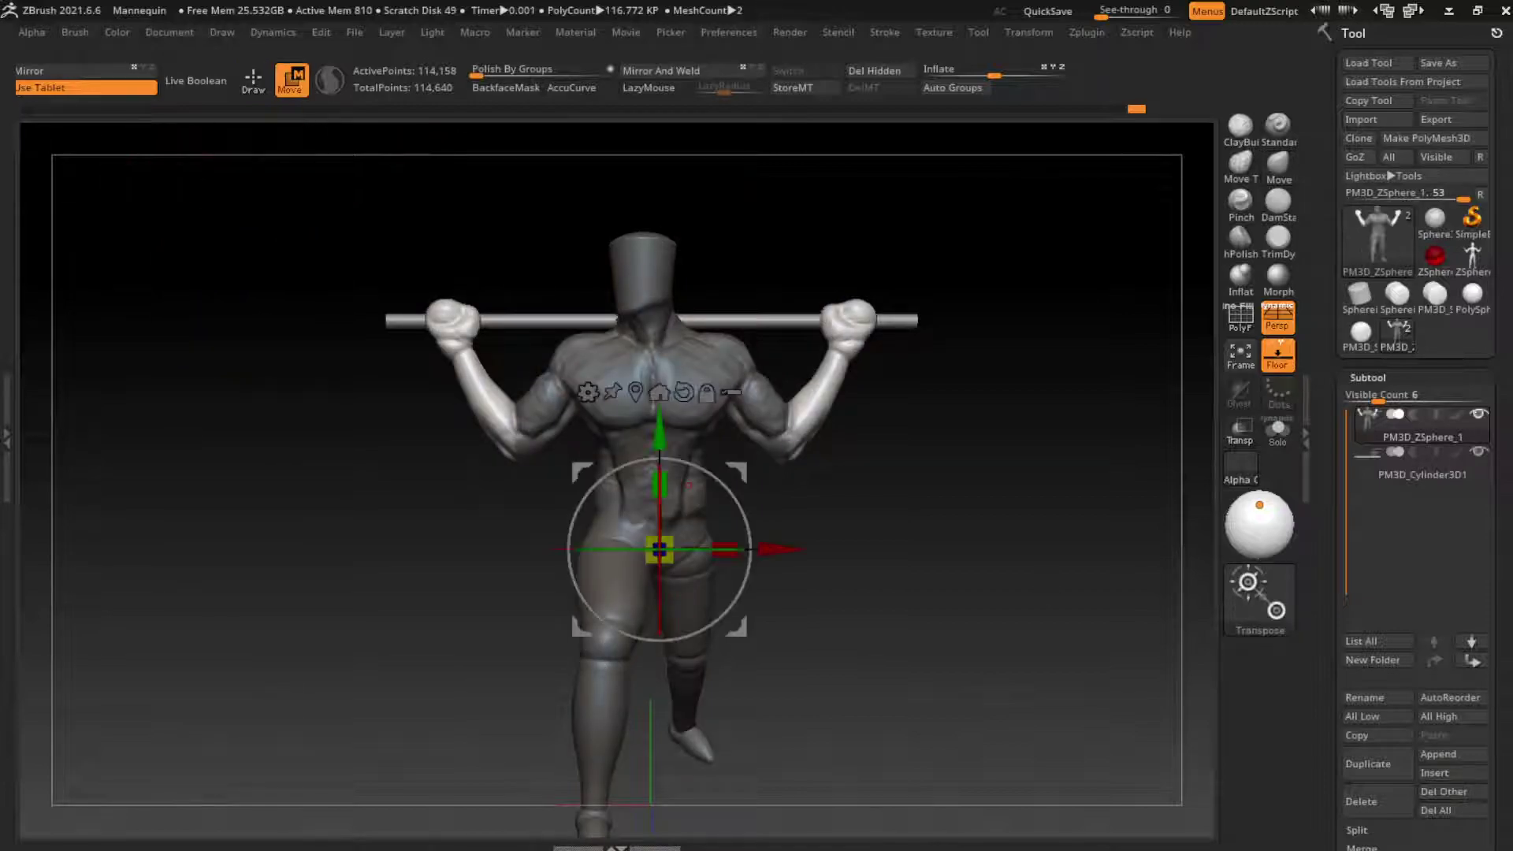
pyautogui.moveTo(776, 549); pyautogui.dragTo(561, 478)
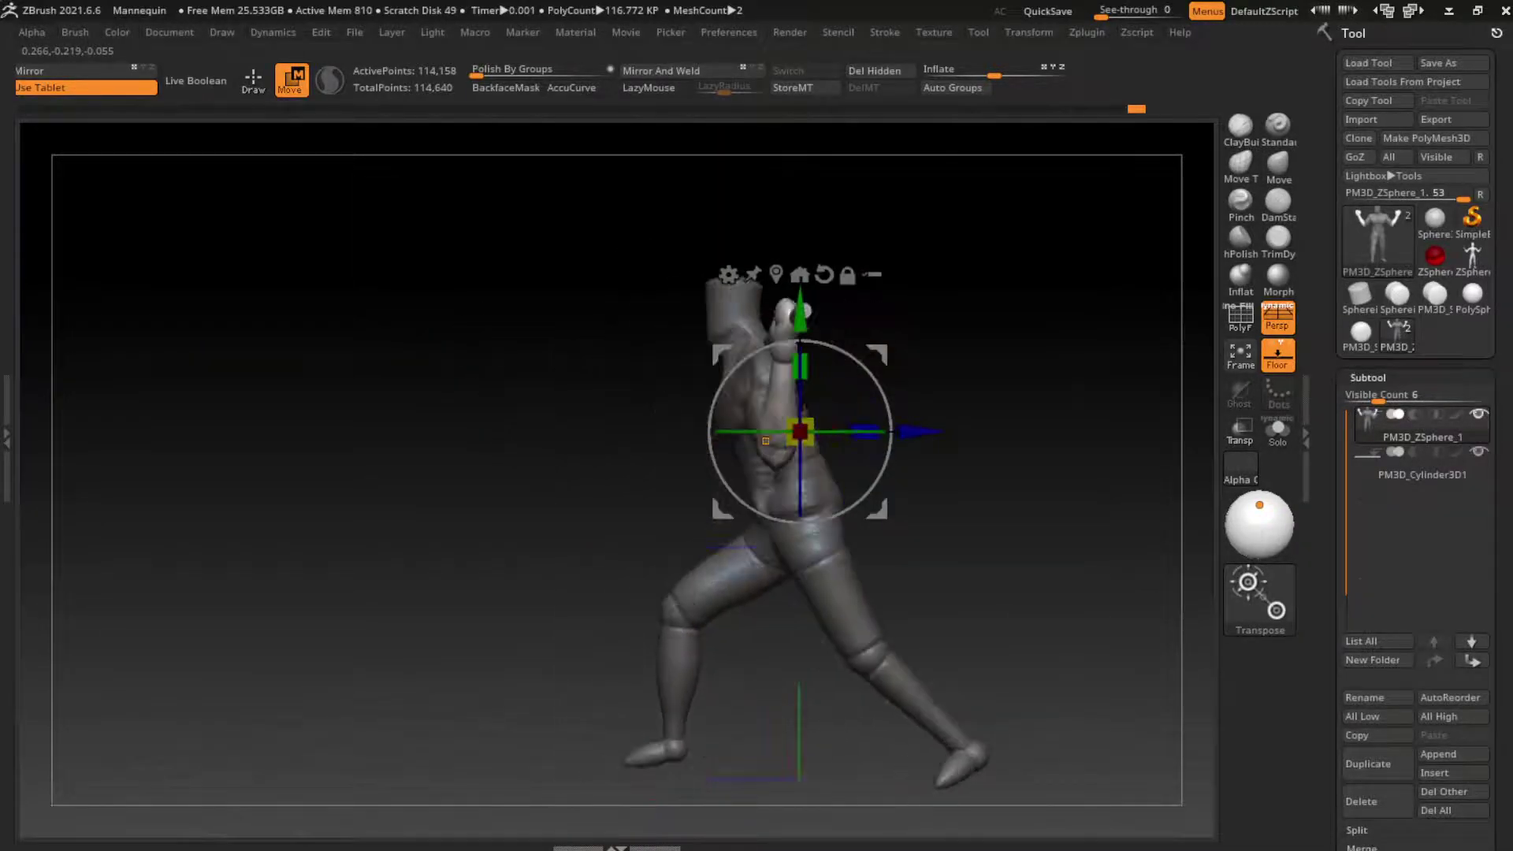
pyautogui.moveTo(561, 478)
pyautogui.mouseDown()
pyautogui.moveTo(753, 445)
pyautogui.moveTo(628, 199)
pyautogui.mouseUp()
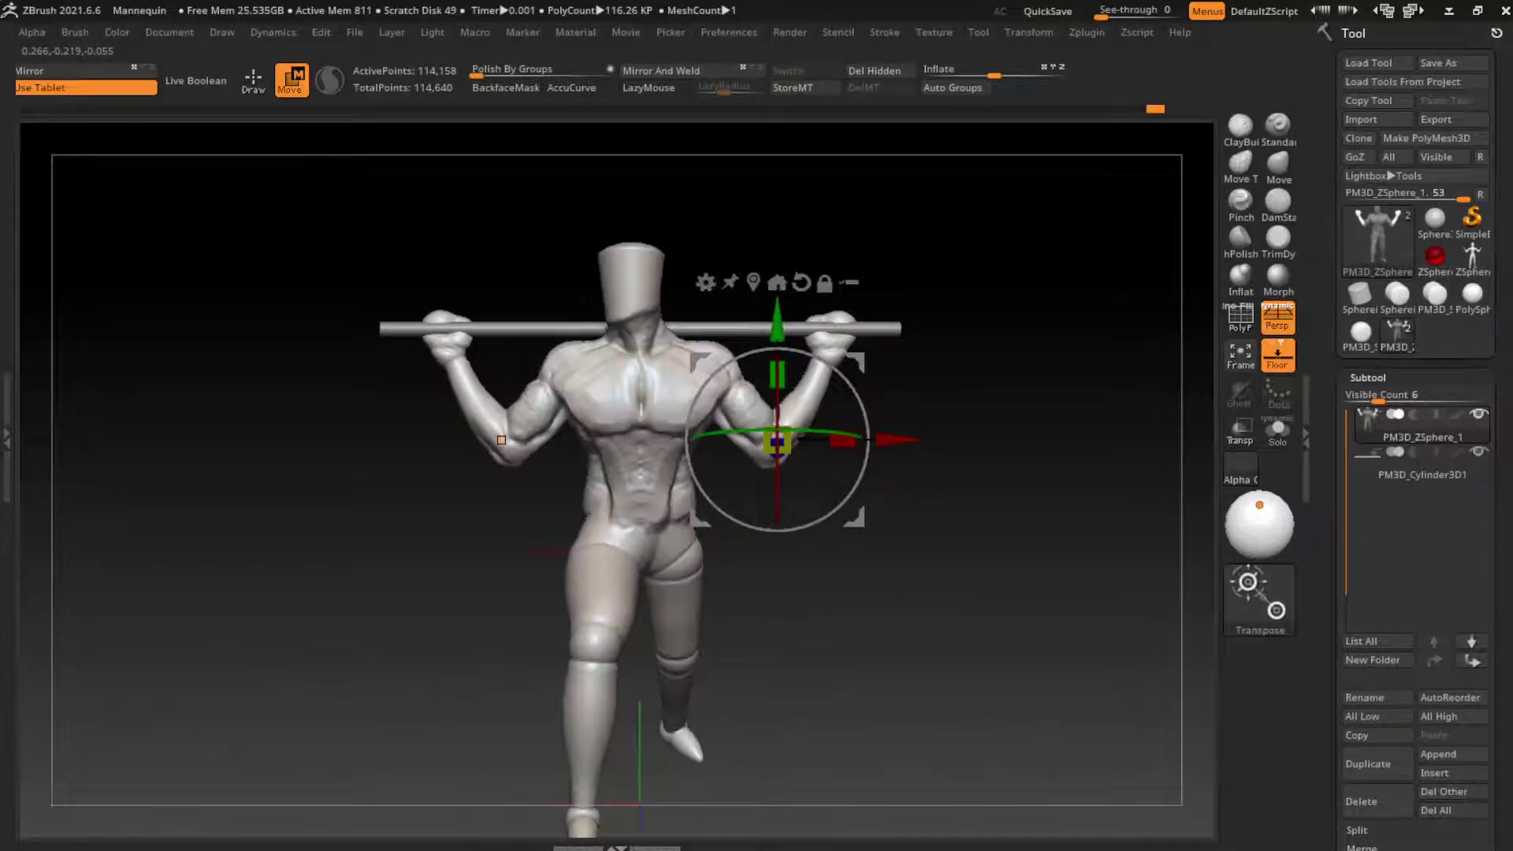
# Return to sculpting and orbit over the mannequin, alternating the Move and ClayBuildup brushes
pyautogui.press('q')
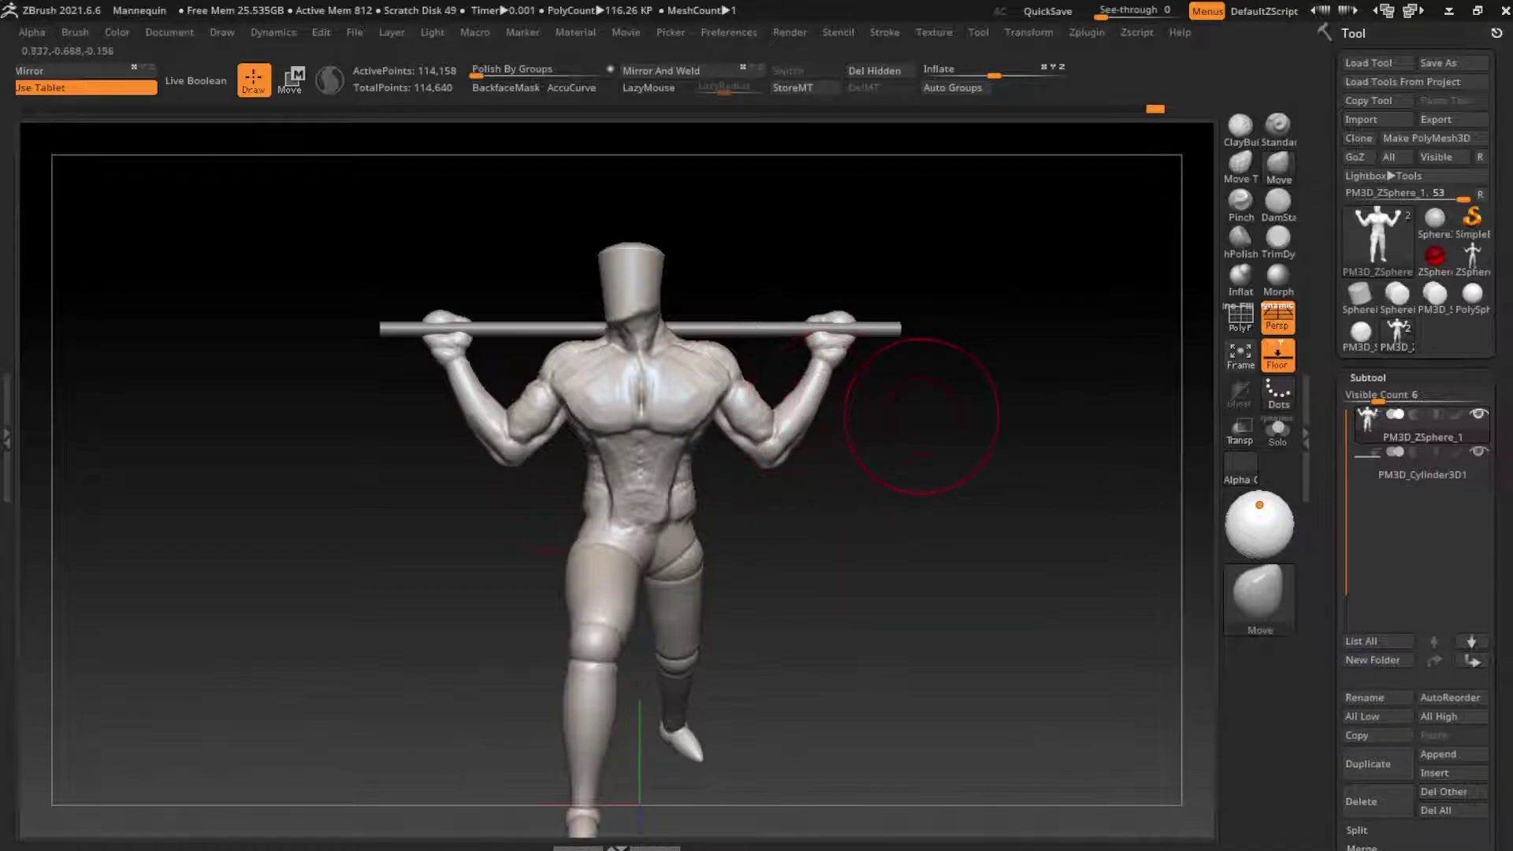
pyautogui.click(1239, 126)
pyautogui.scroll(3, 803, 410)
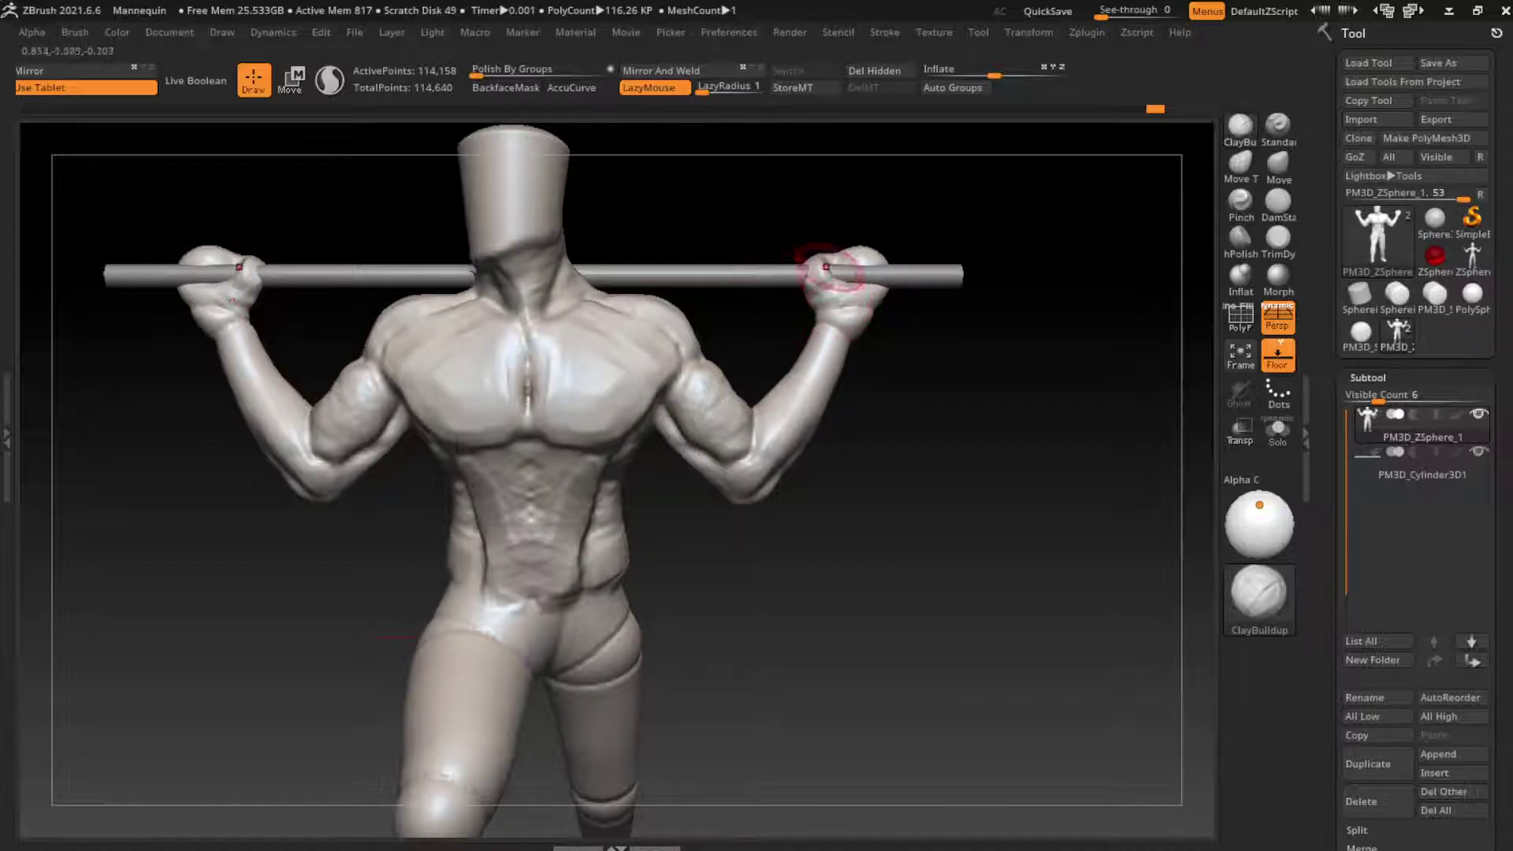
pyautogui.moveTo(901, 220)
pyautogui.mouseDown()
pyautogui.moveTo(898, 260)
pyautogui.moveTo(829, 312)
pyautogui.mouseUp()
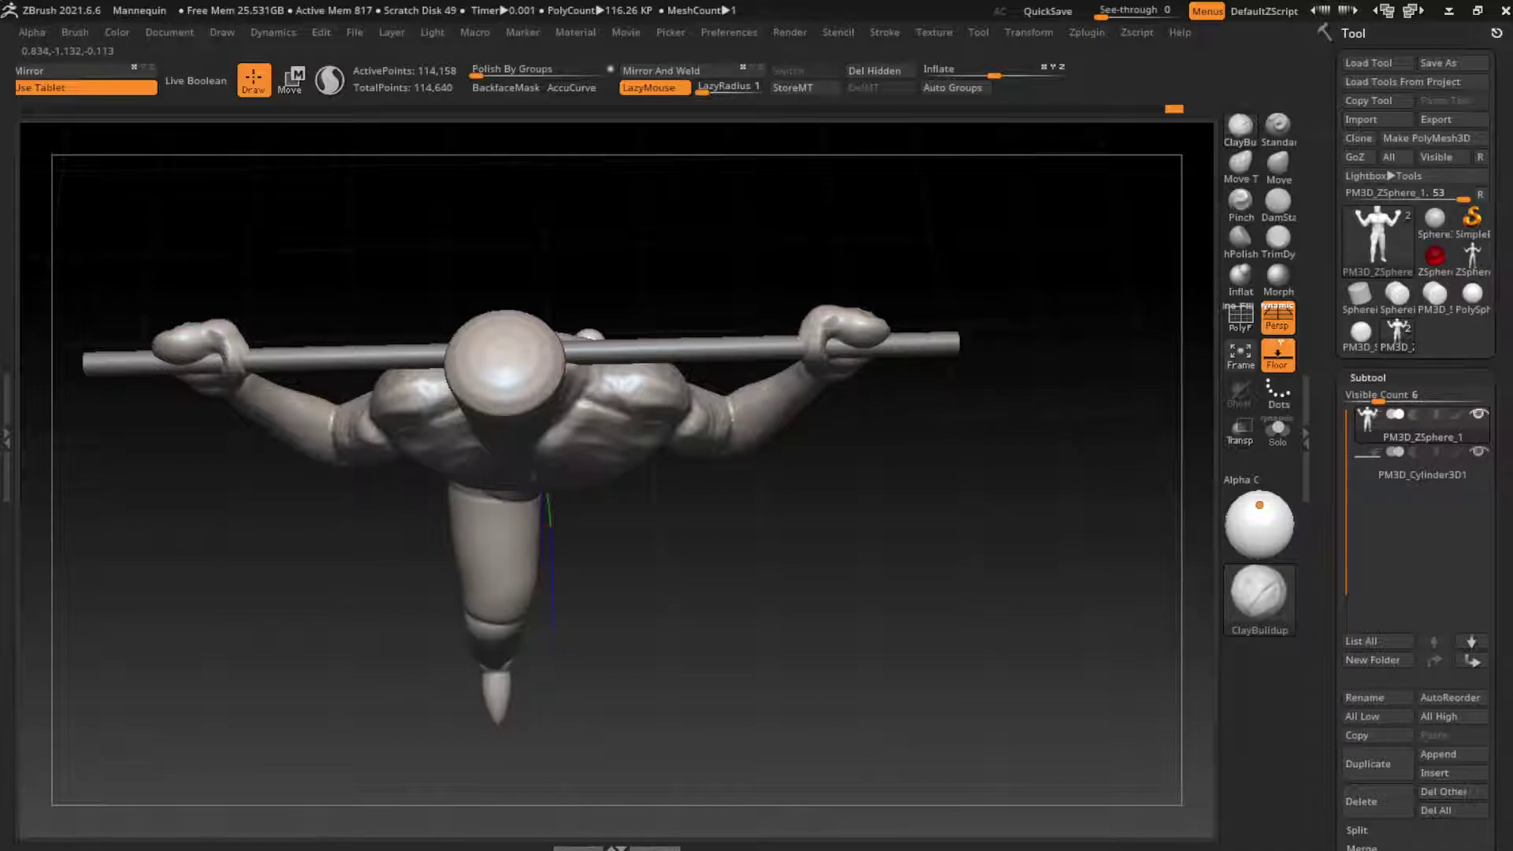
pyautogui.click(1278, 164)
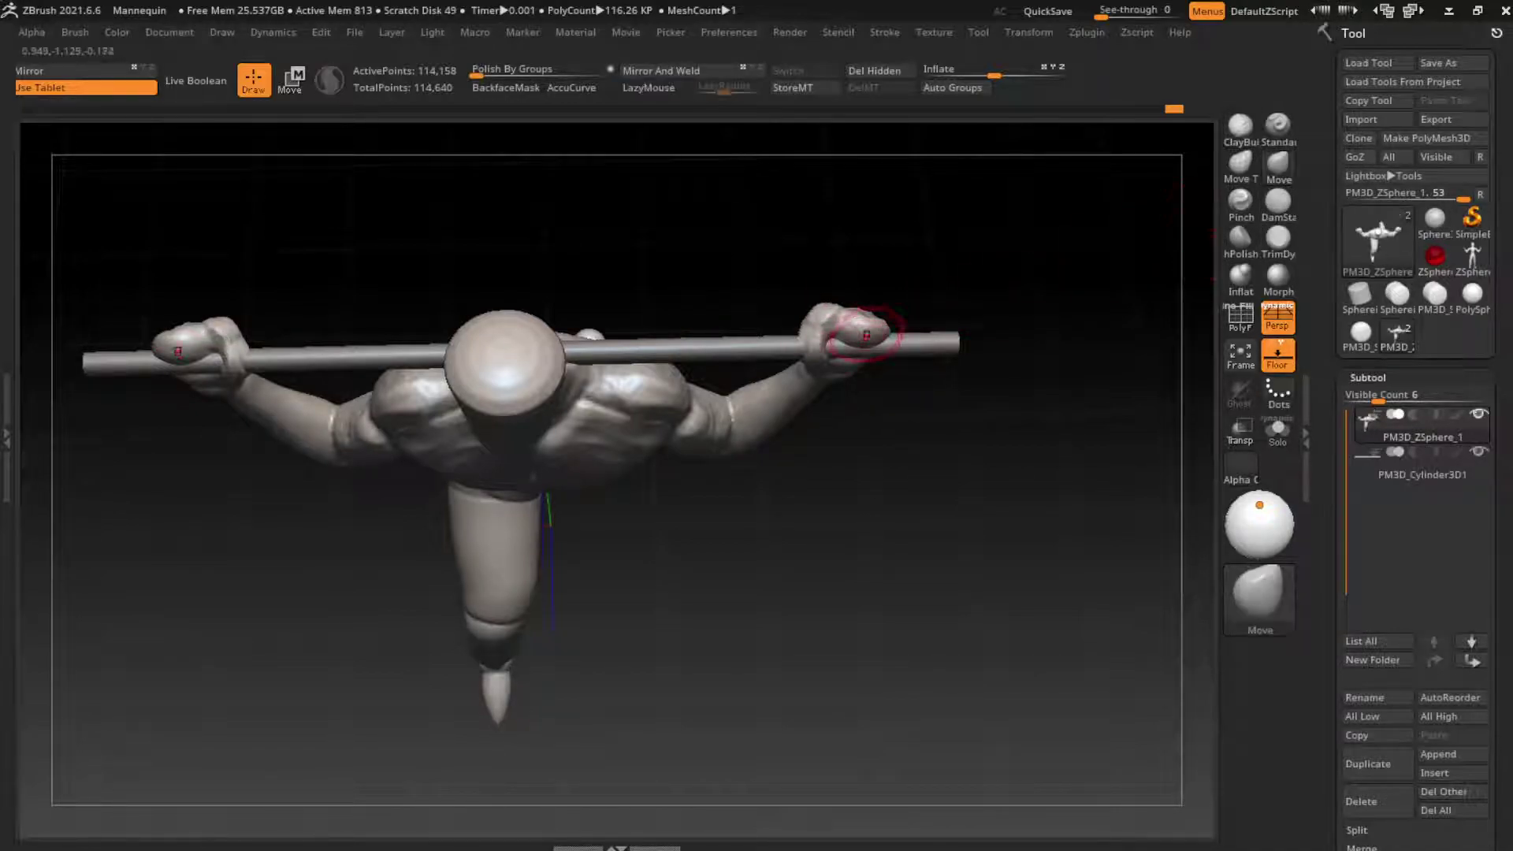
pyautogui.moveTo(905, 325); pyautogui.dragTo(874, 299)
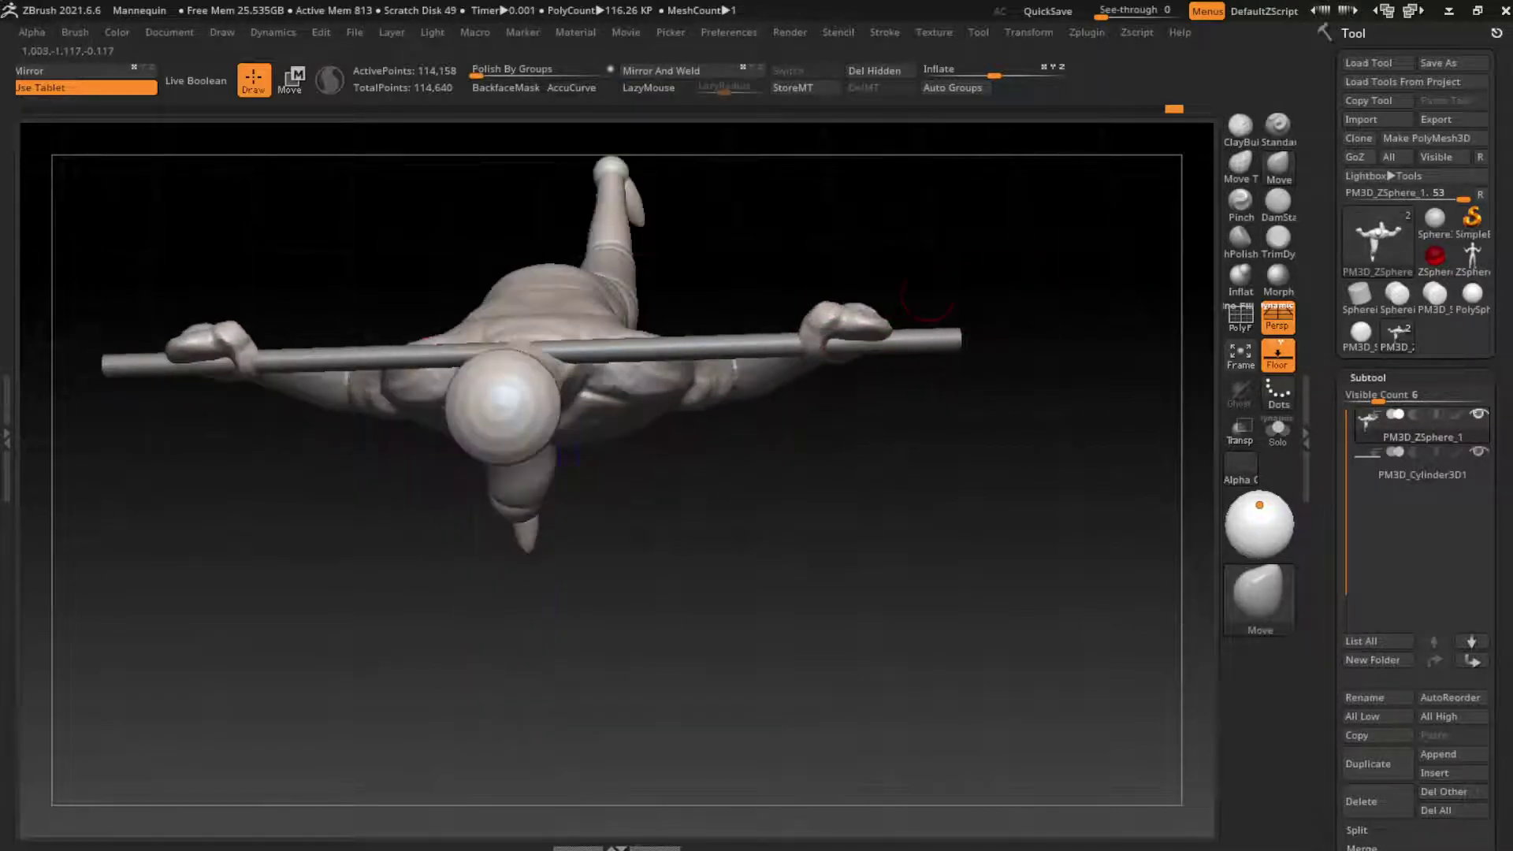
pyautogui.moveTo(1016, 359); pyautogui.dragTo(1004, 380)
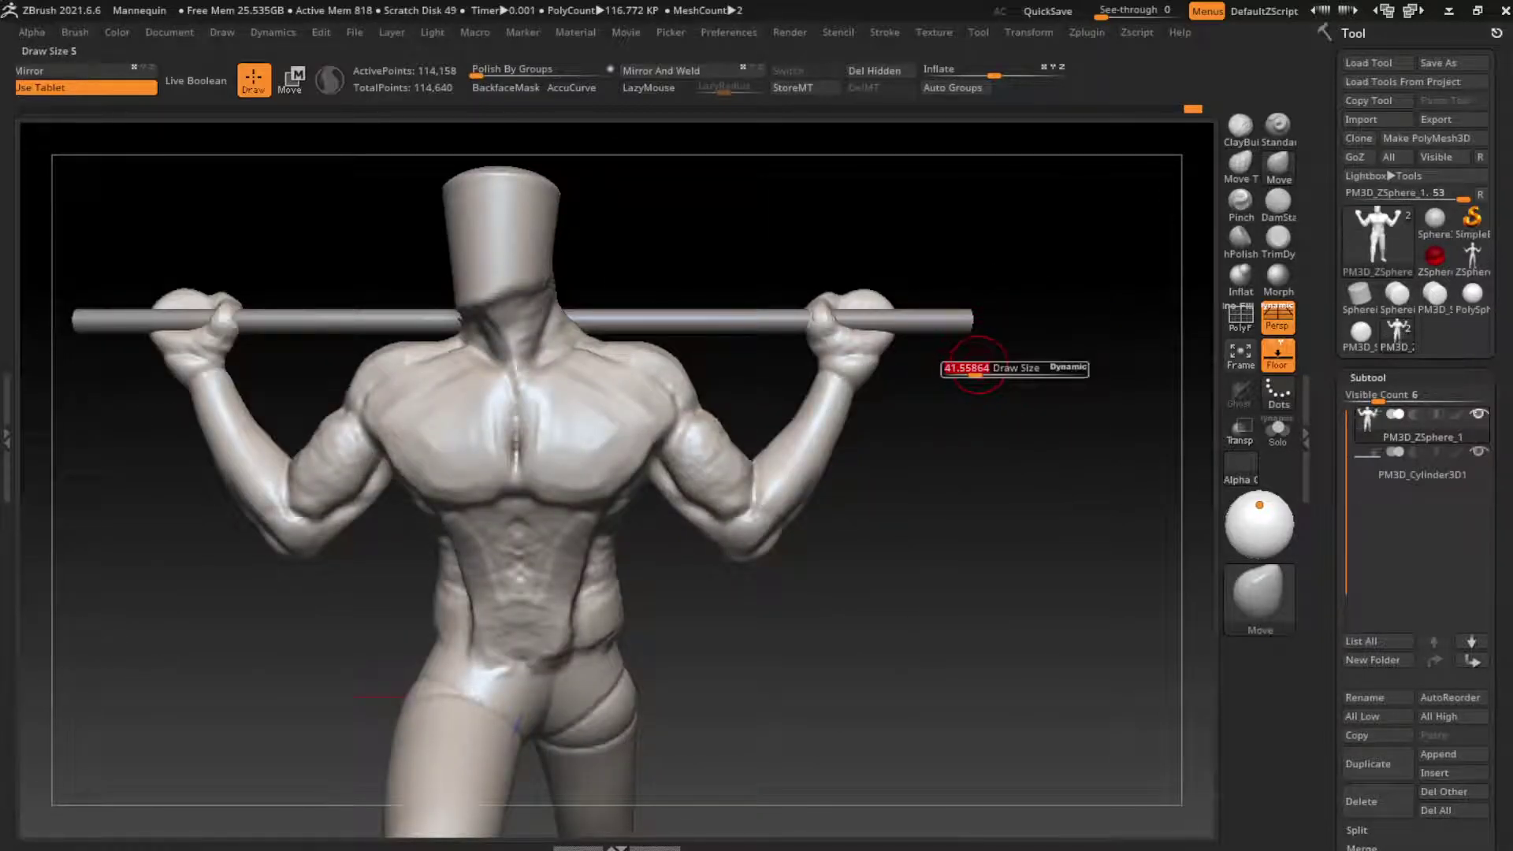
pyautogui.press('b')
pyautogui.press('c')
pyautogui.press('b')
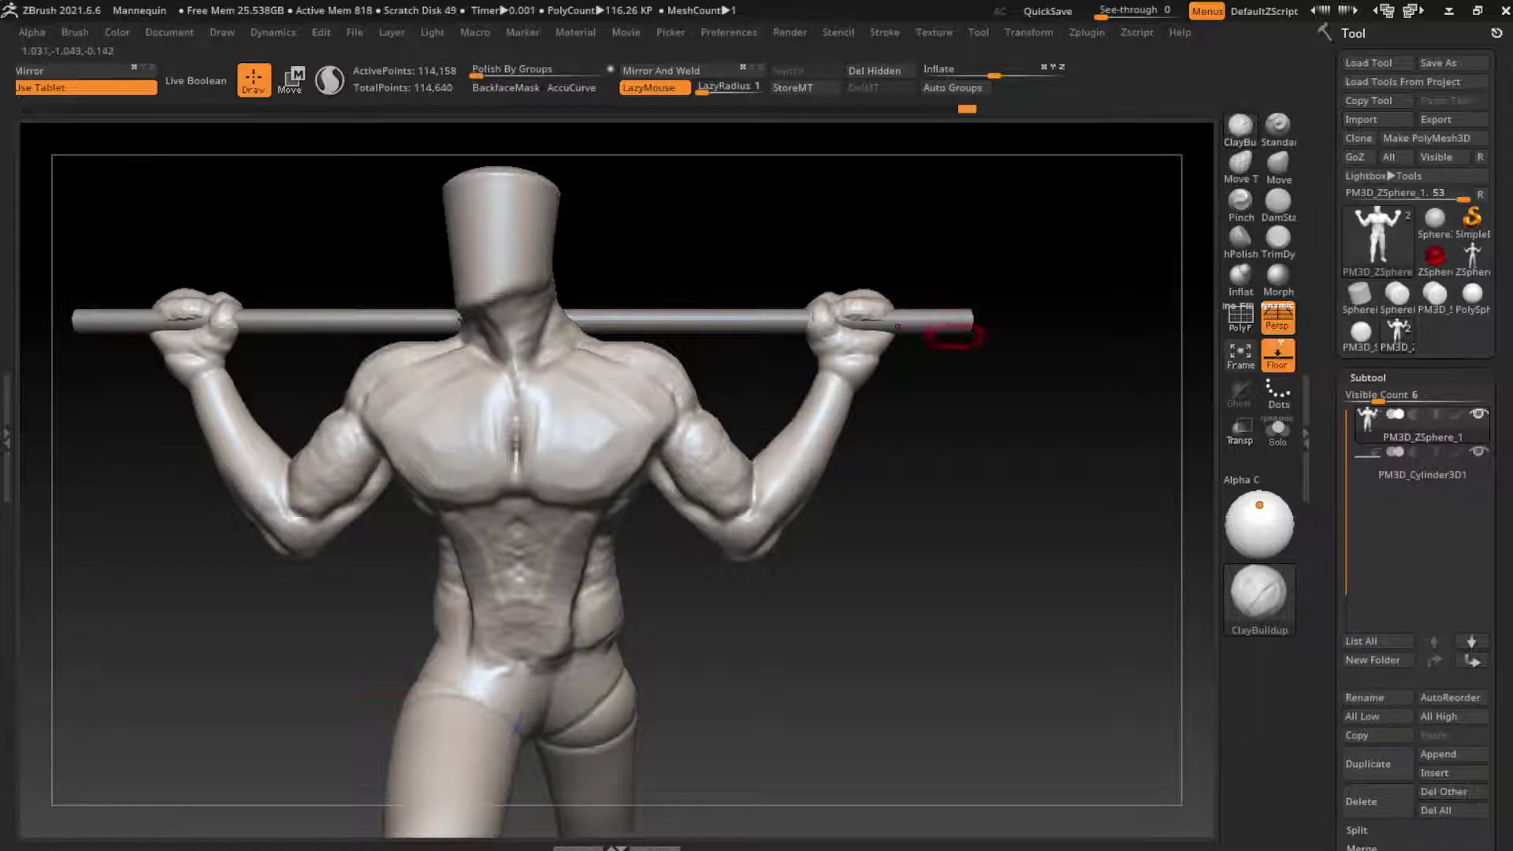
# Alternate DamStandard and ClayBuildup on the figure, then turn the view to show it whole
pyautogui.press('b')
pyautogui.press('d')
pyautogui.press('s')
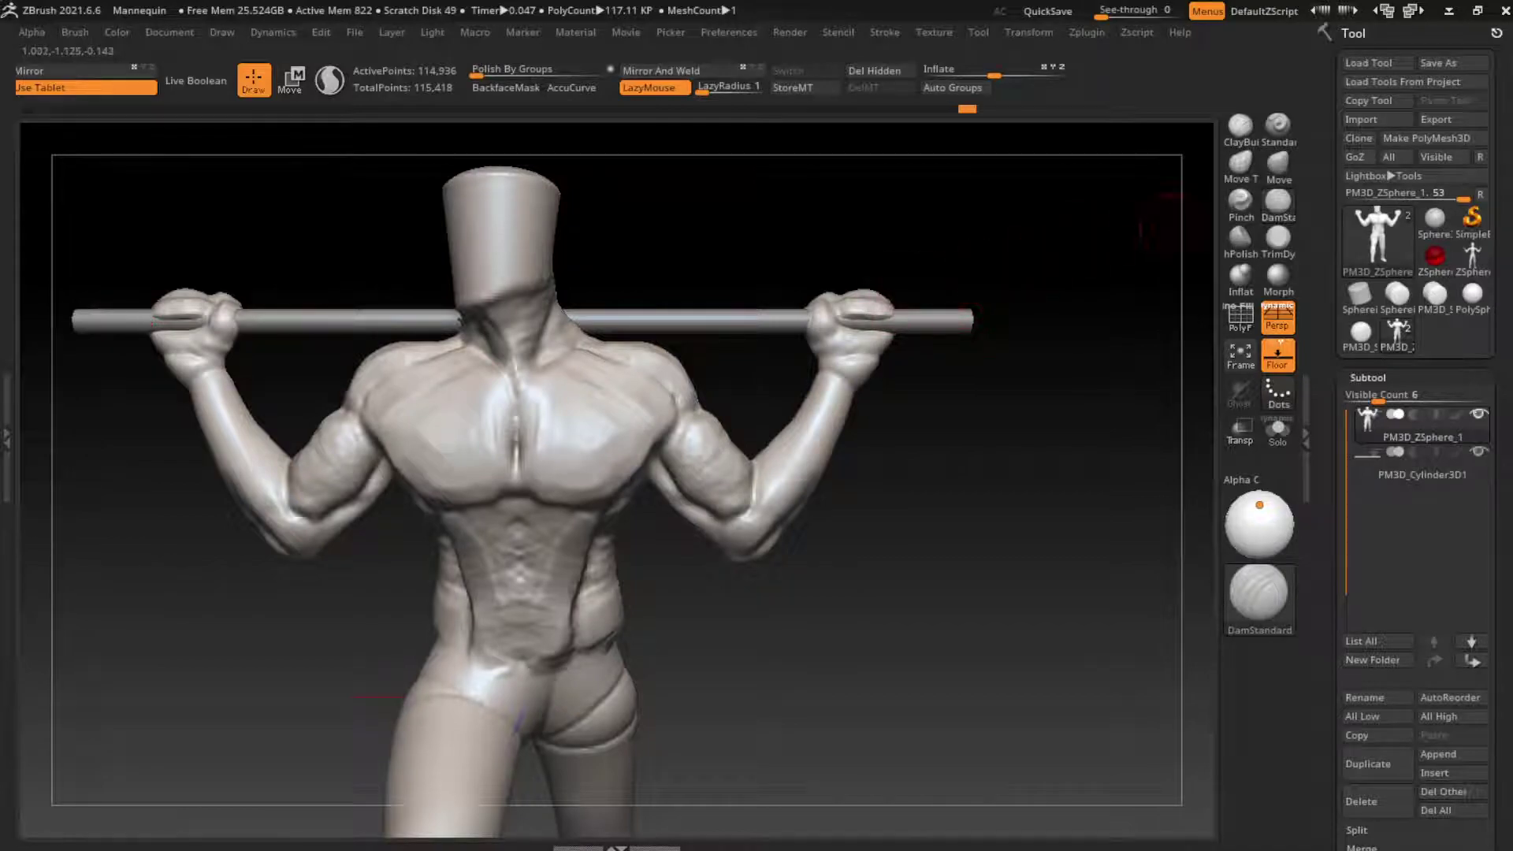
pyautogui.click(1239, 126)
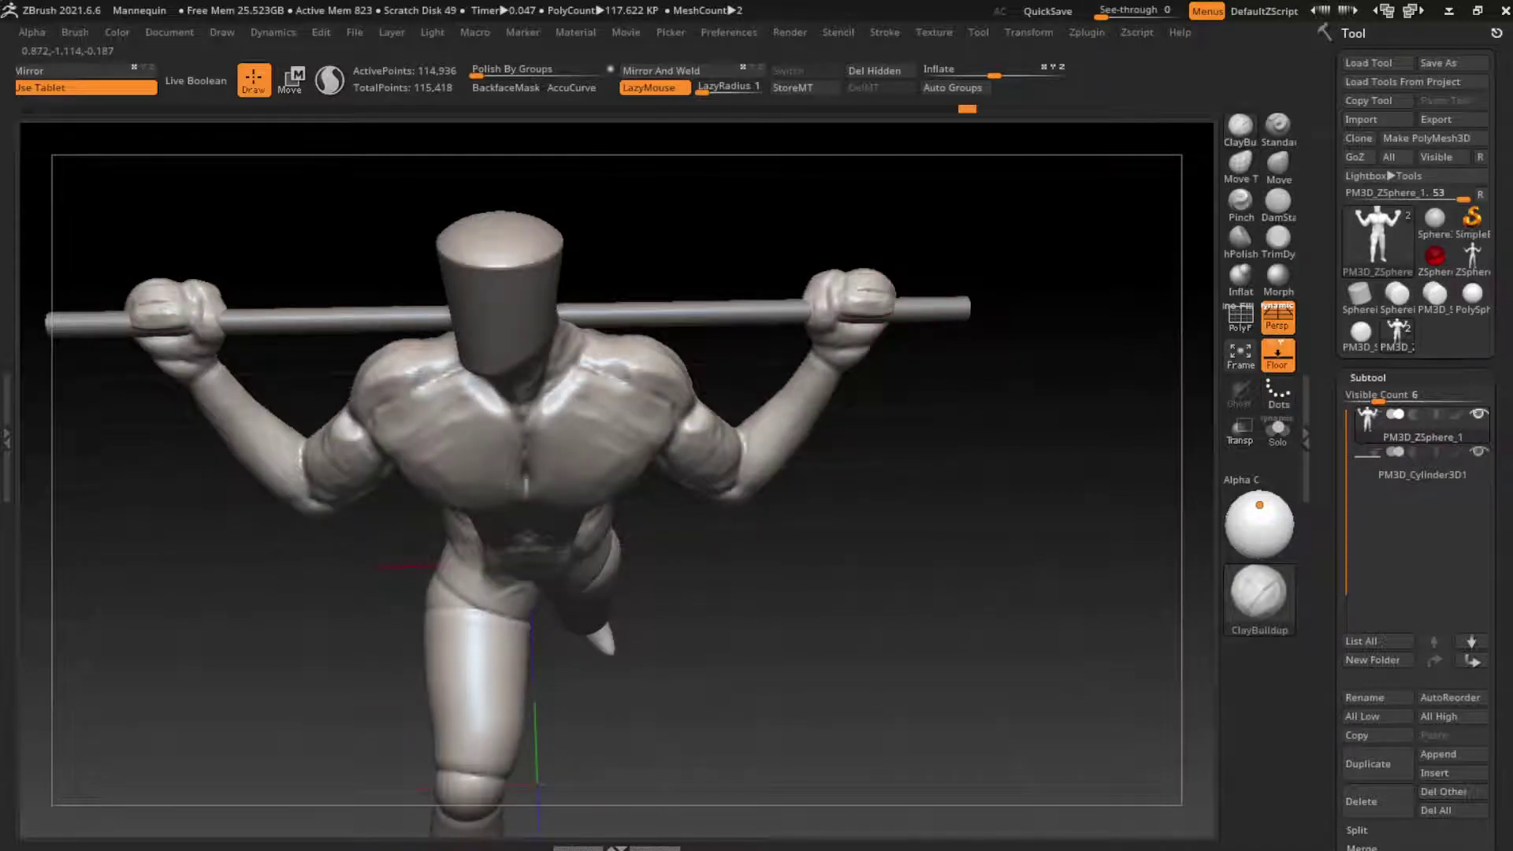
pyautogui.moveTo(938, 272)
pyautogui.mouseDown()
pyautogui.moveTo(985, 236)
pyautogui.moveTo(977, 386)
pyautogui.mouseUp()
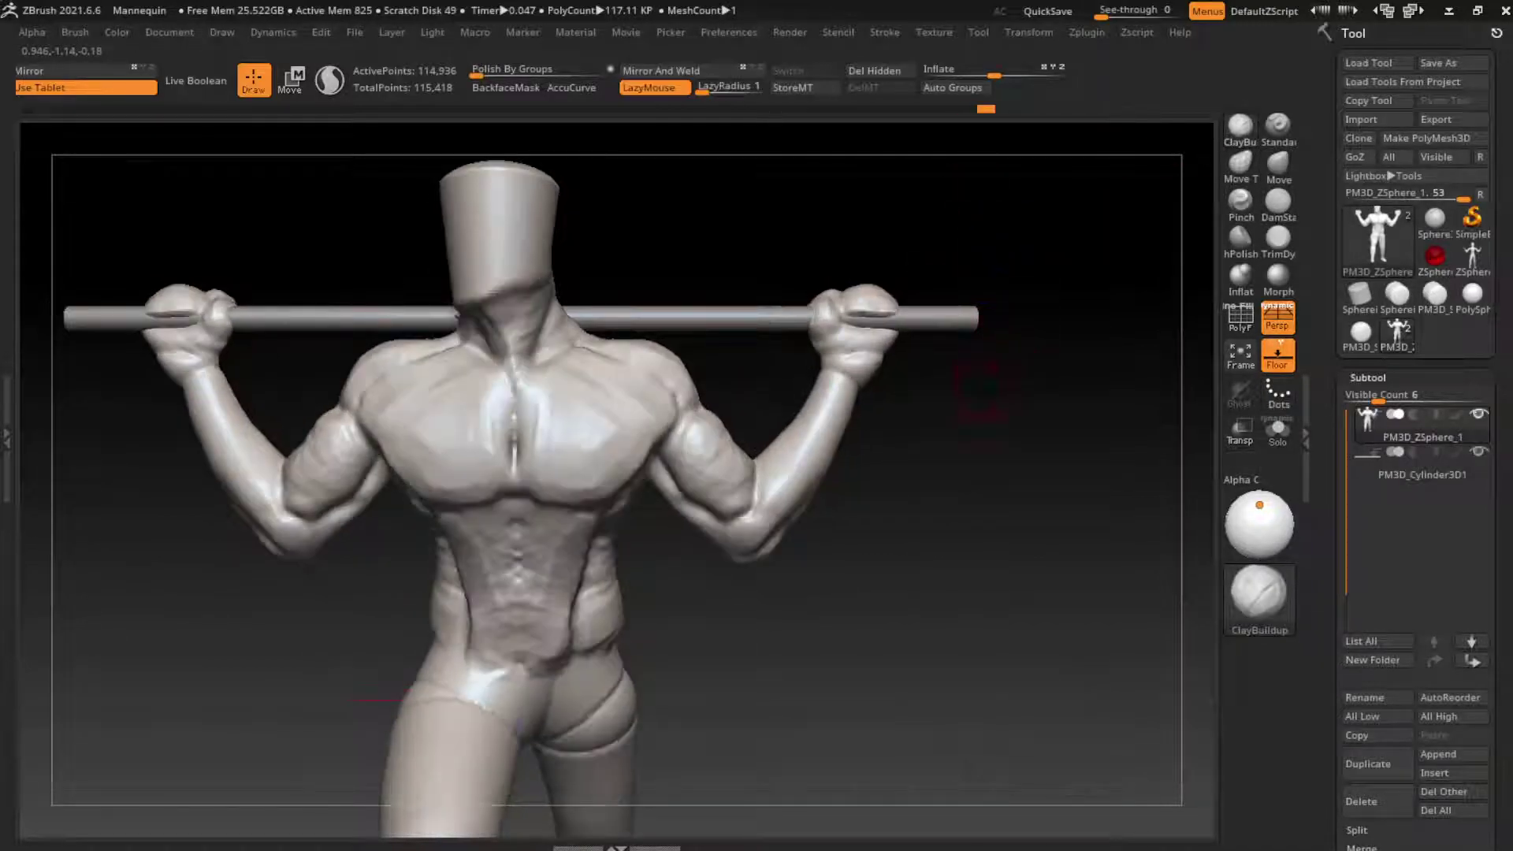
pyautogui.click(1277, 201)
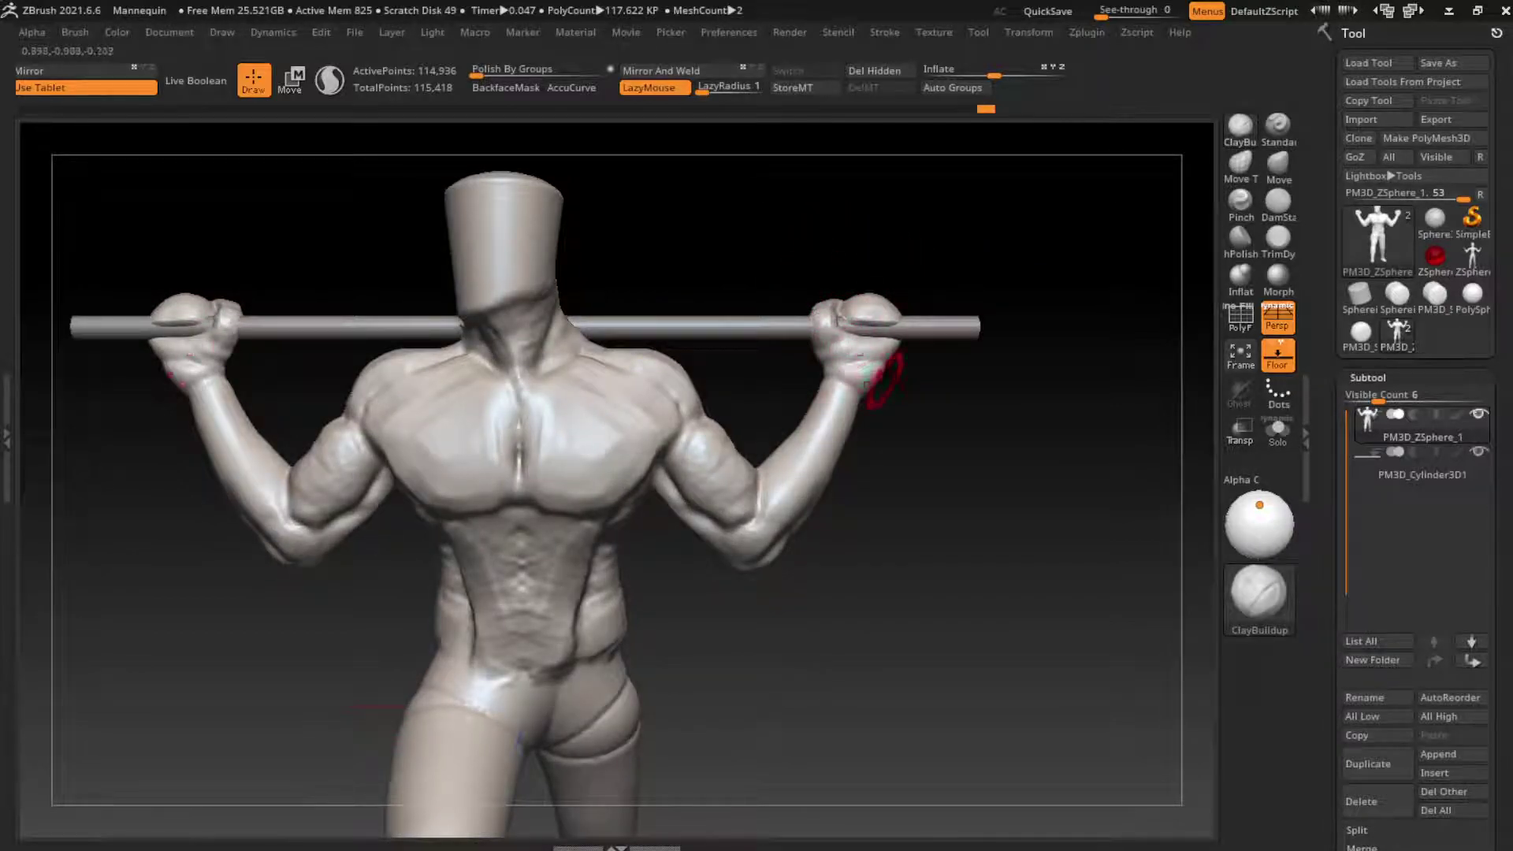
pyautogui.click(1277, 201)
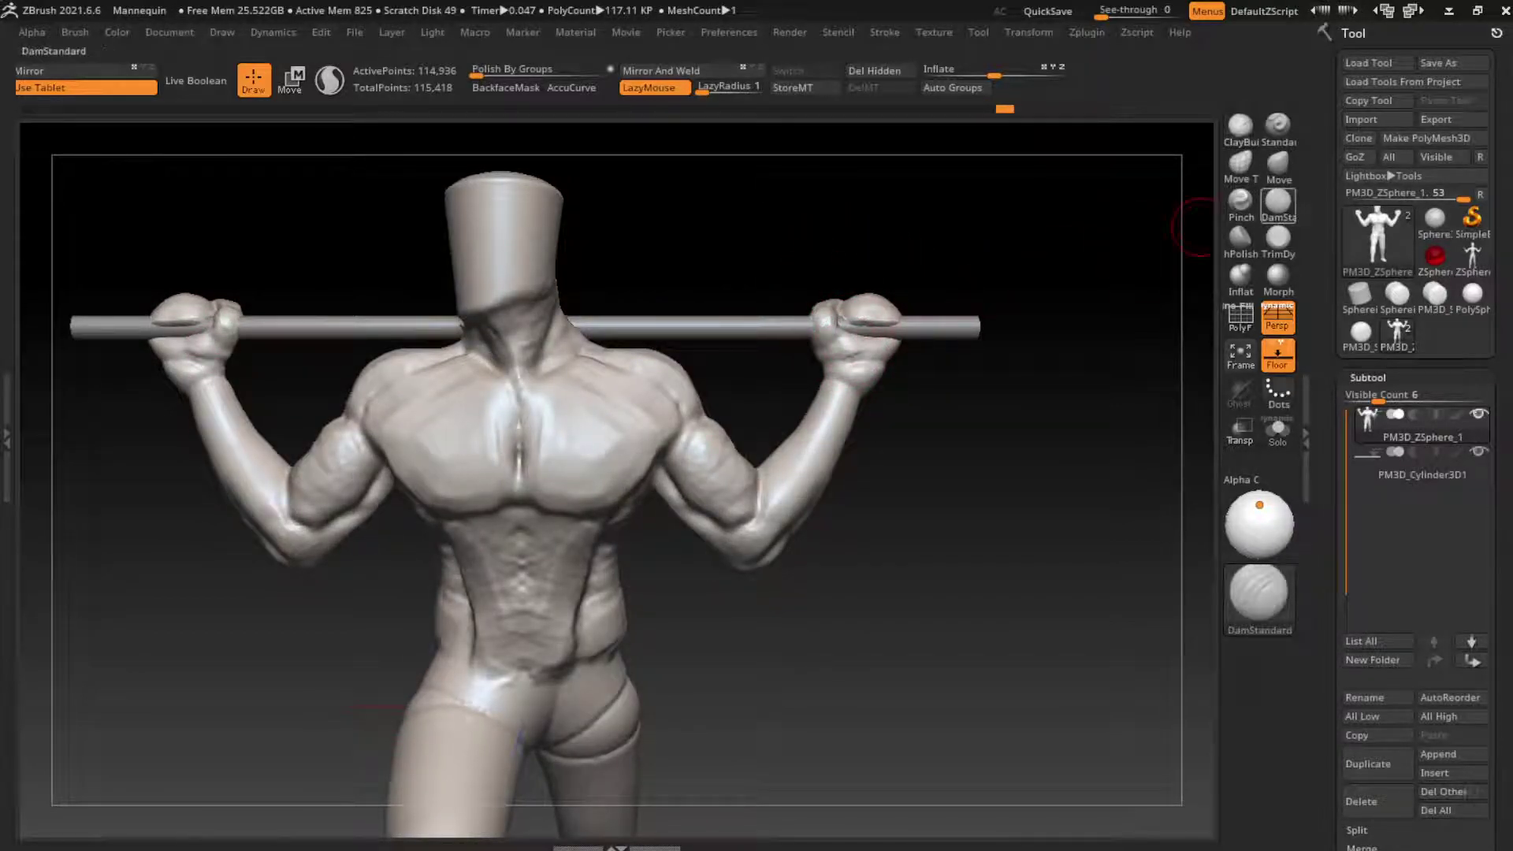
pyautogui.click(1239, 125)
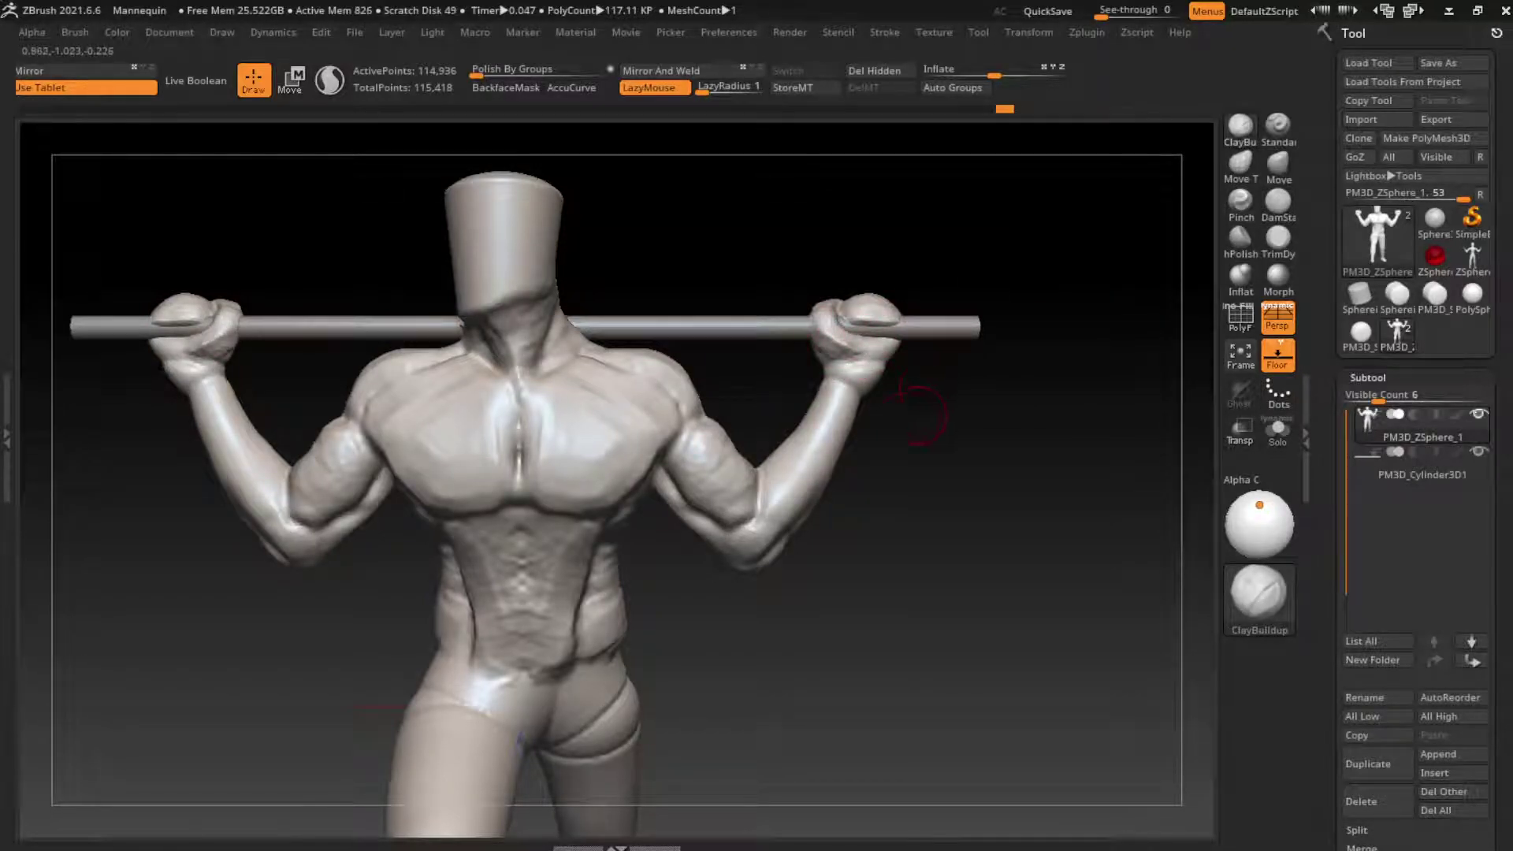
pyautogui.click(1278, 201)
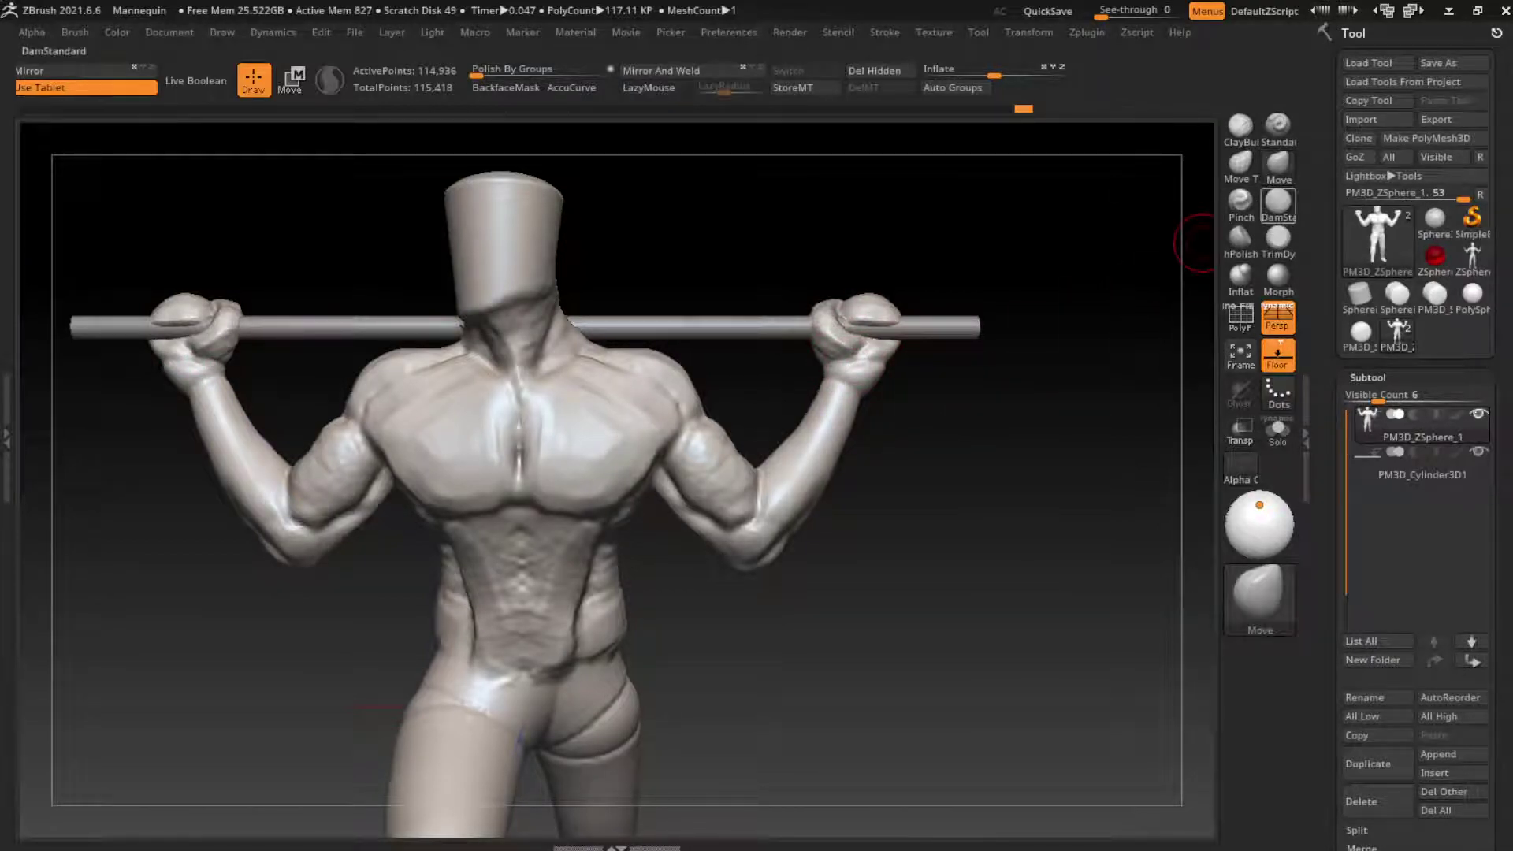
pyautogui.click(1239, 124)
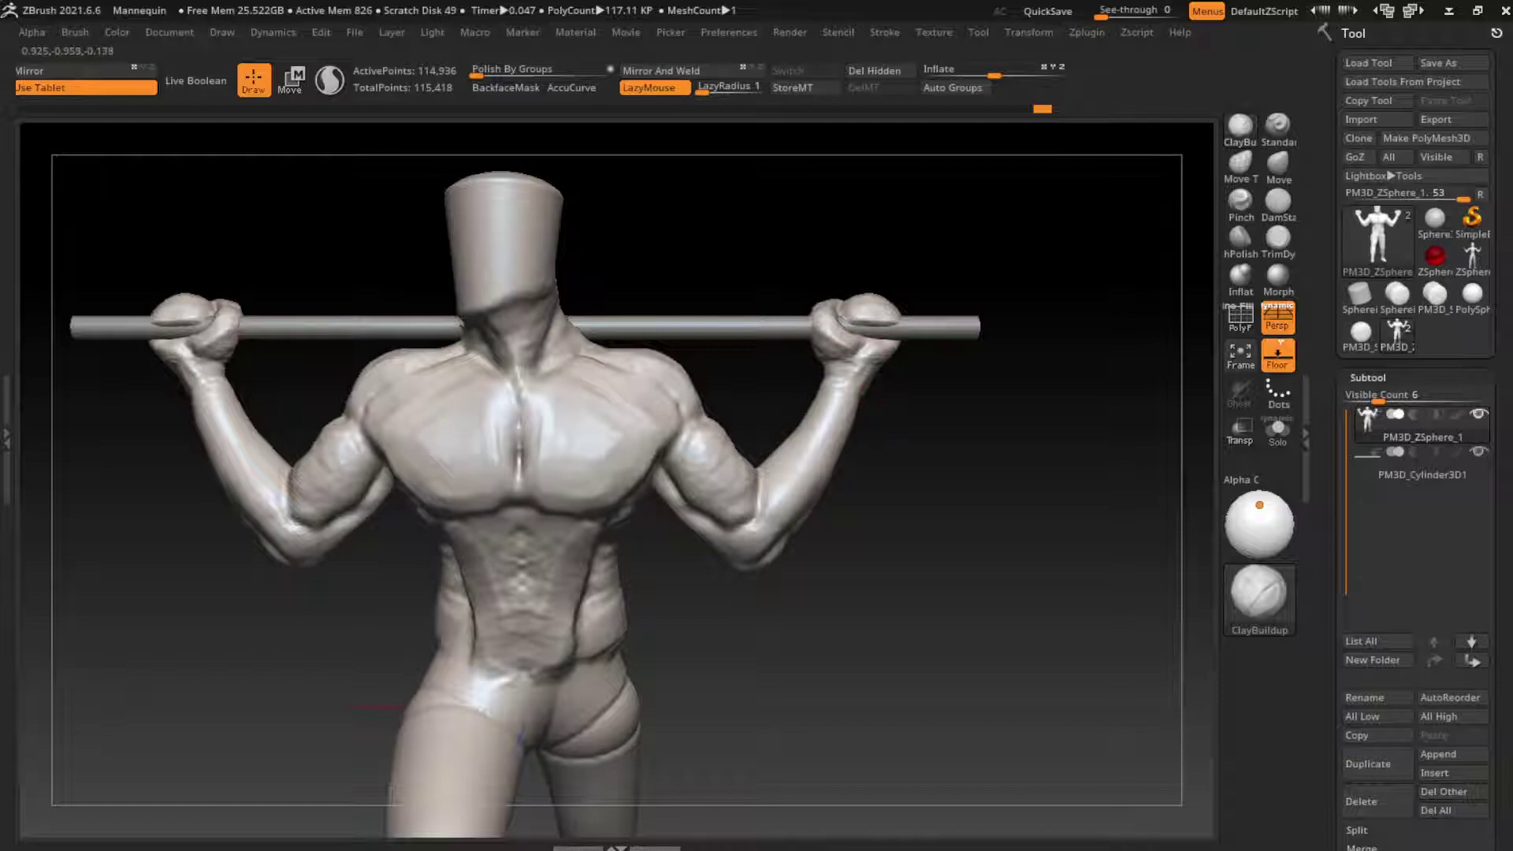
pyautogui.moveTo(934, 512); pyautogui.dragTo(918, 461)
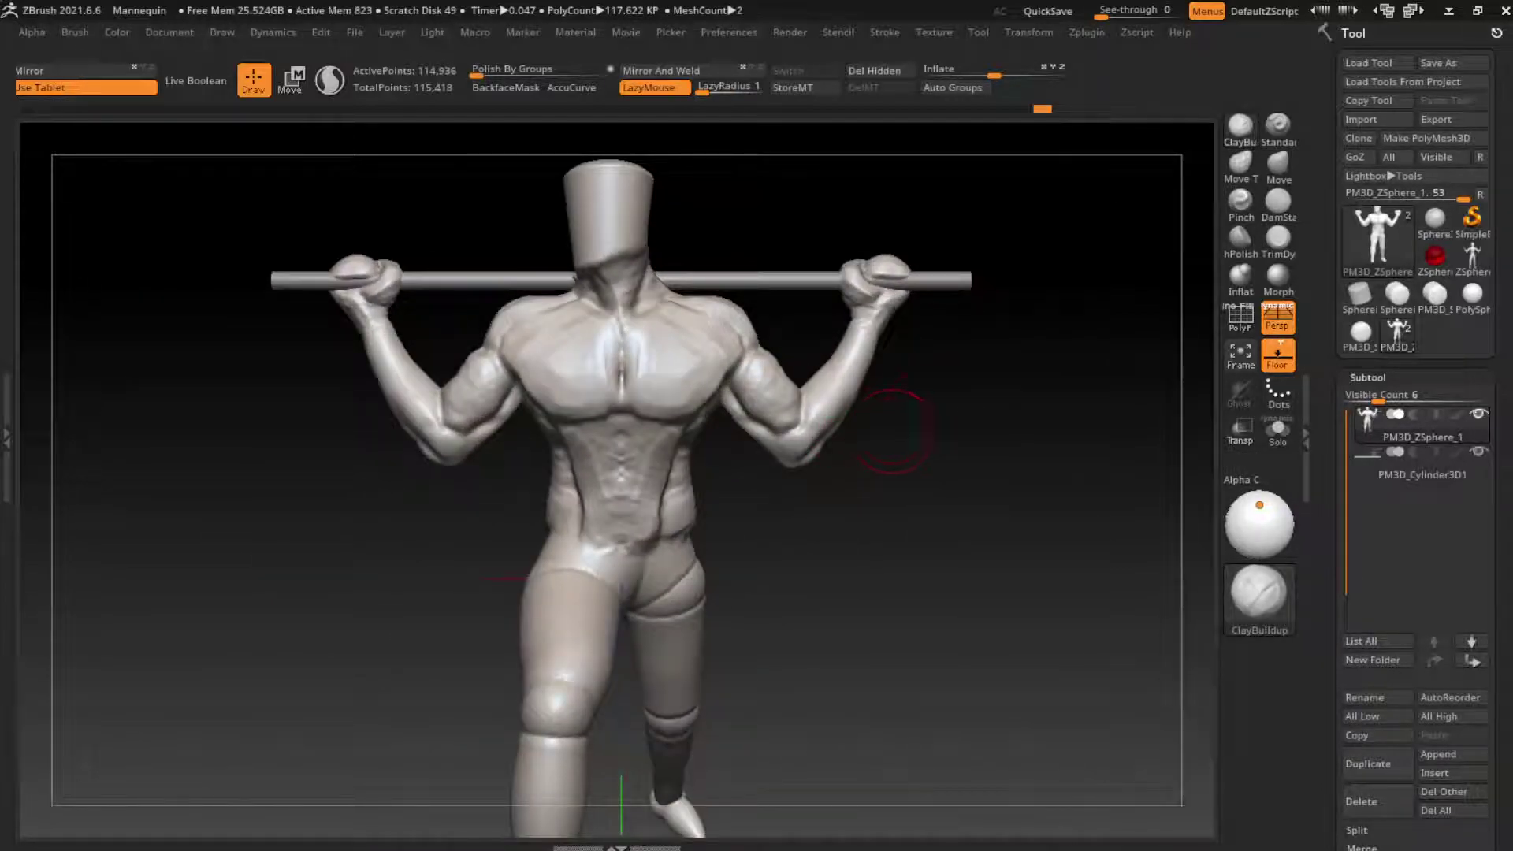
# Flatten the right upper arm's bicep and shoulder with TrimDynamic
pyautogui.press('b')
pyautogui.press('t')
pyautogui.press('d')
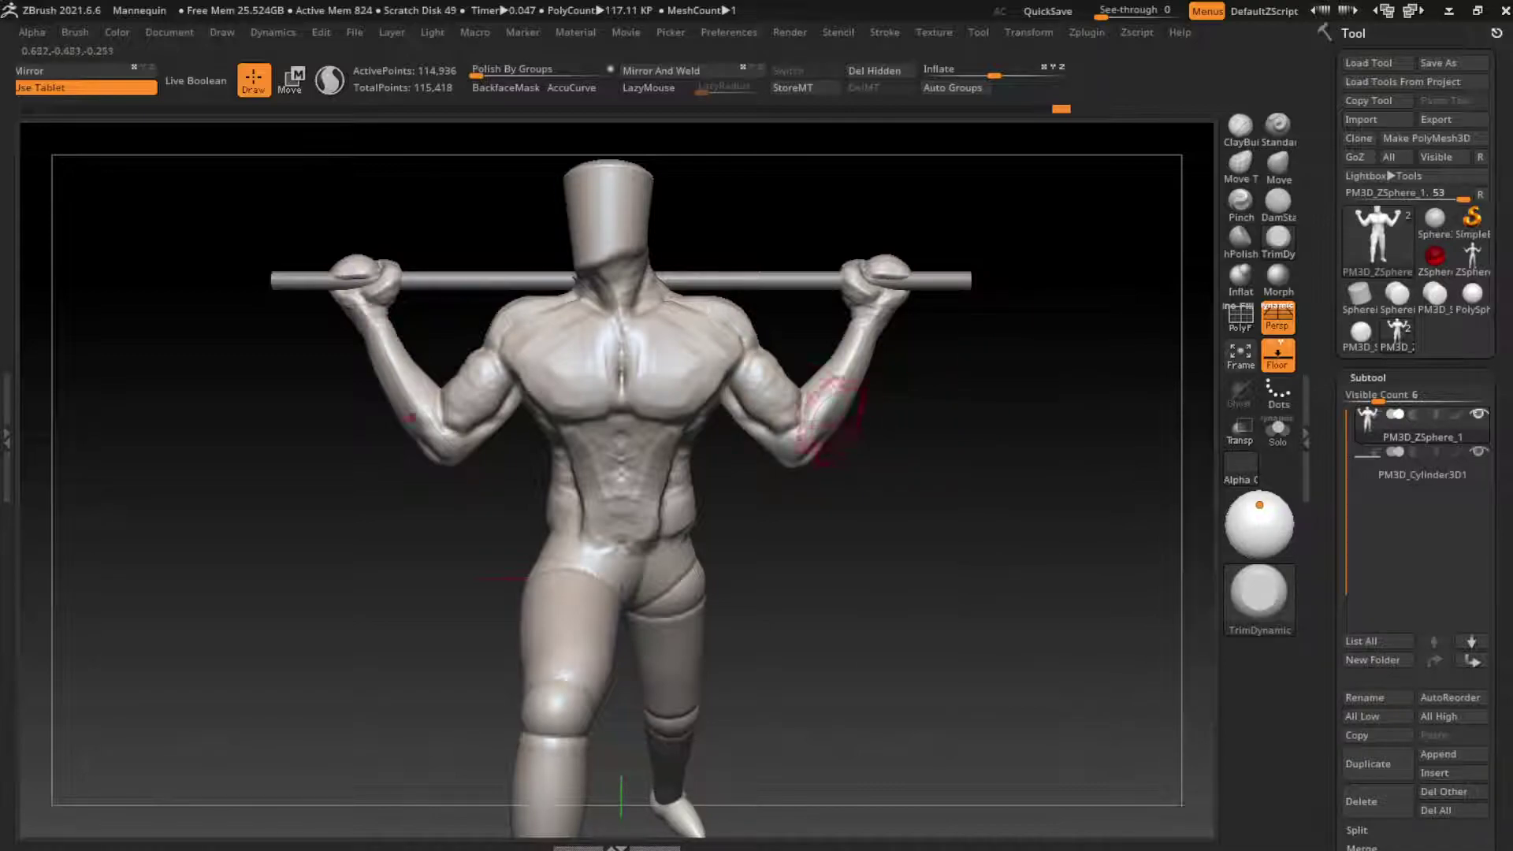
pyautogui.moveTo(795, 398); pyautogui.dragTo(760, 370)
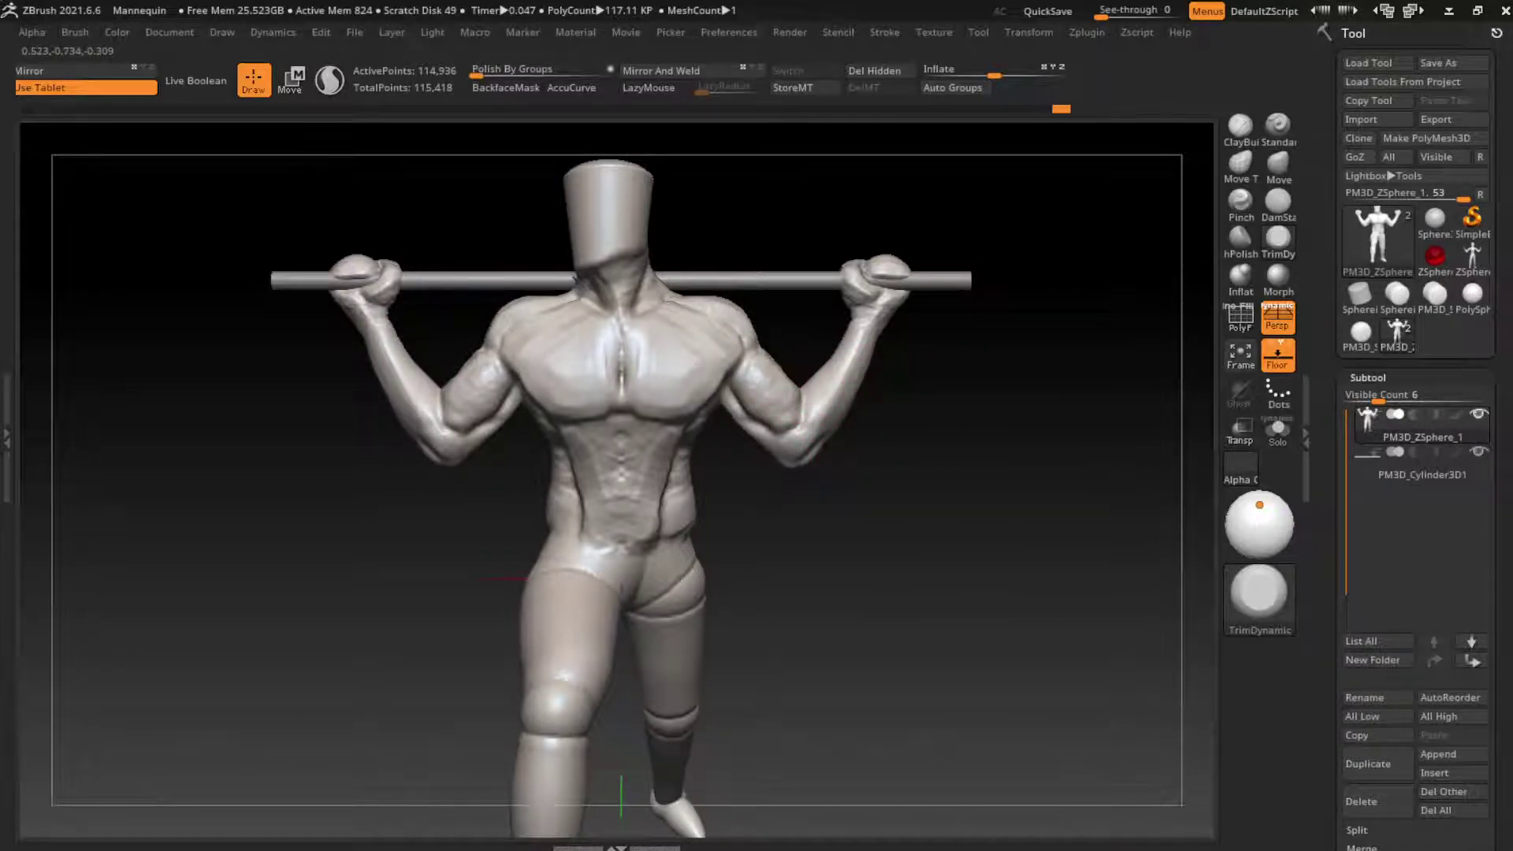
# Cycle through ClayBuildup, Move and Smooth to DamStandard and raise the model in view
pyautogui.press('b')
pyautogui.press('c')
pyautogui.press('b')
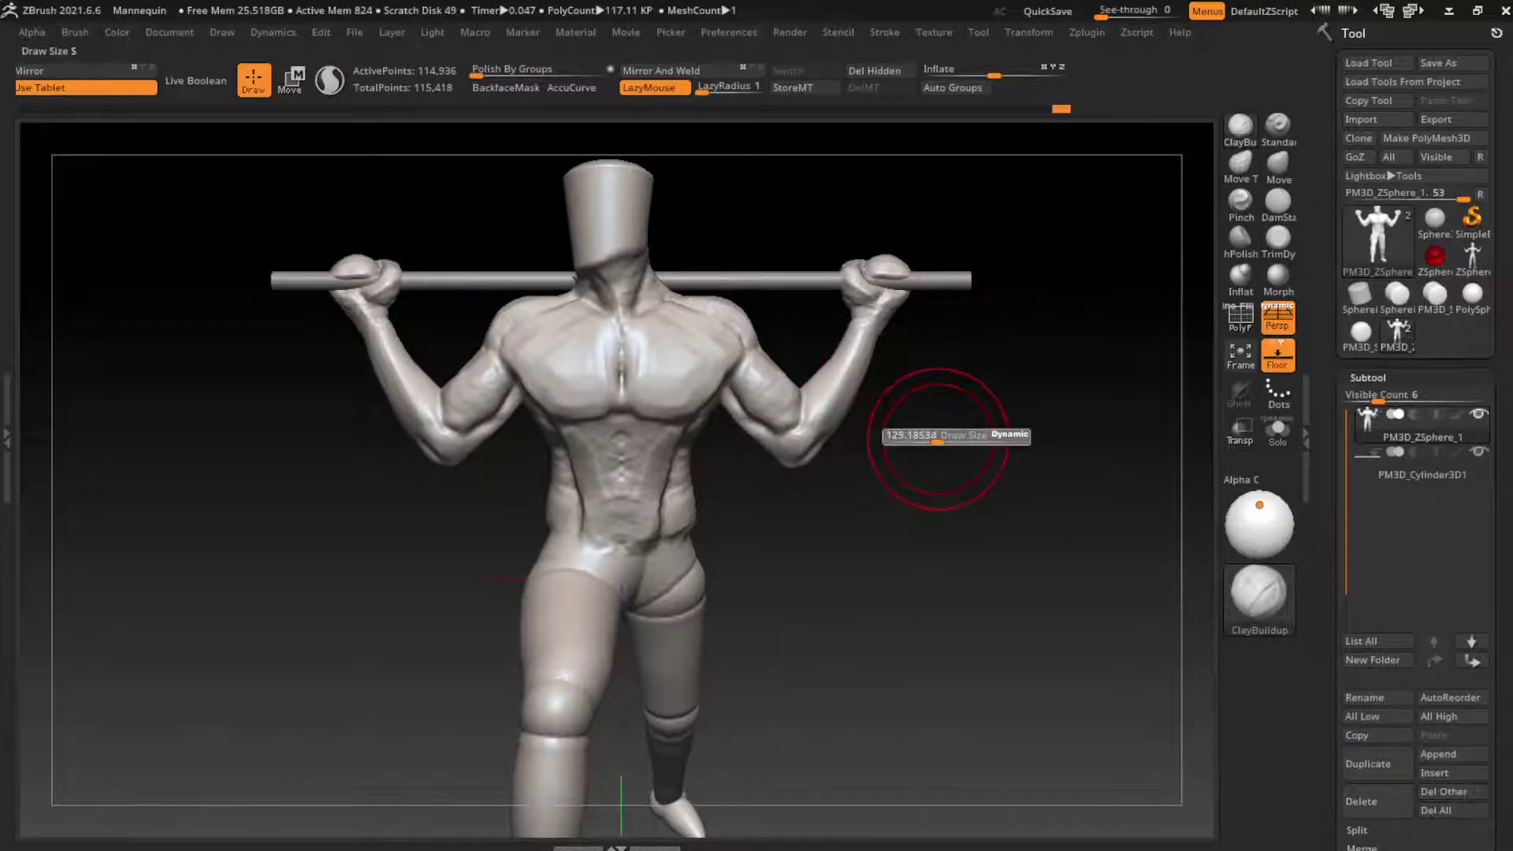
pyautogui.press('b')
pyautogui.press('m')
pyautogui.press('v')
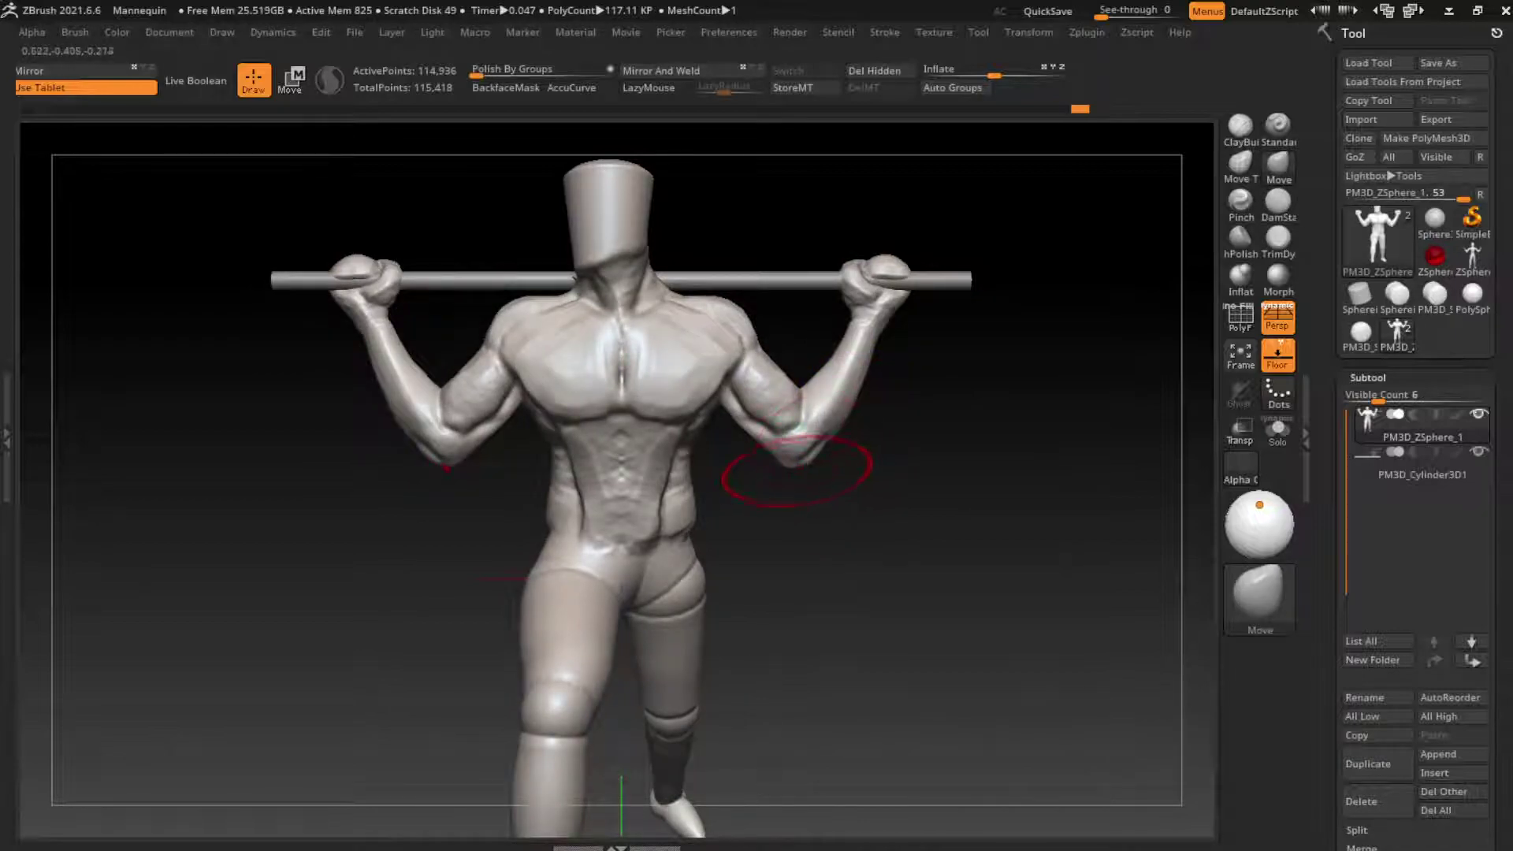
pyautogui.press('shift')
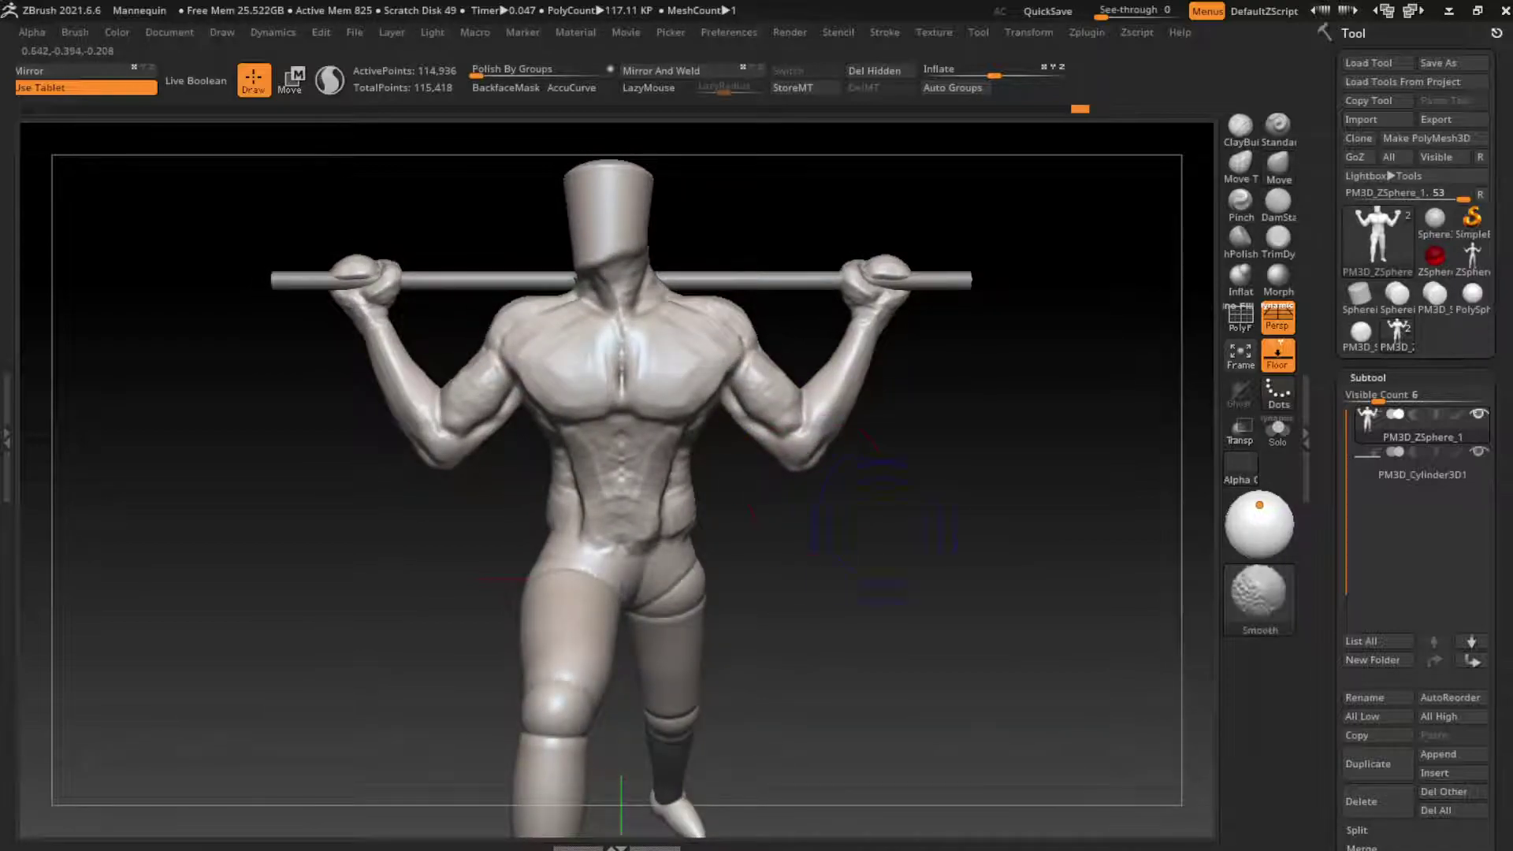
pyautogui.click(1277, 201)
pyautogui.keyDown('alt'); pyautogui.moveTo(676, 463); pyautogui.dragTo(706, 377); pyautogui.keyUp('alt')
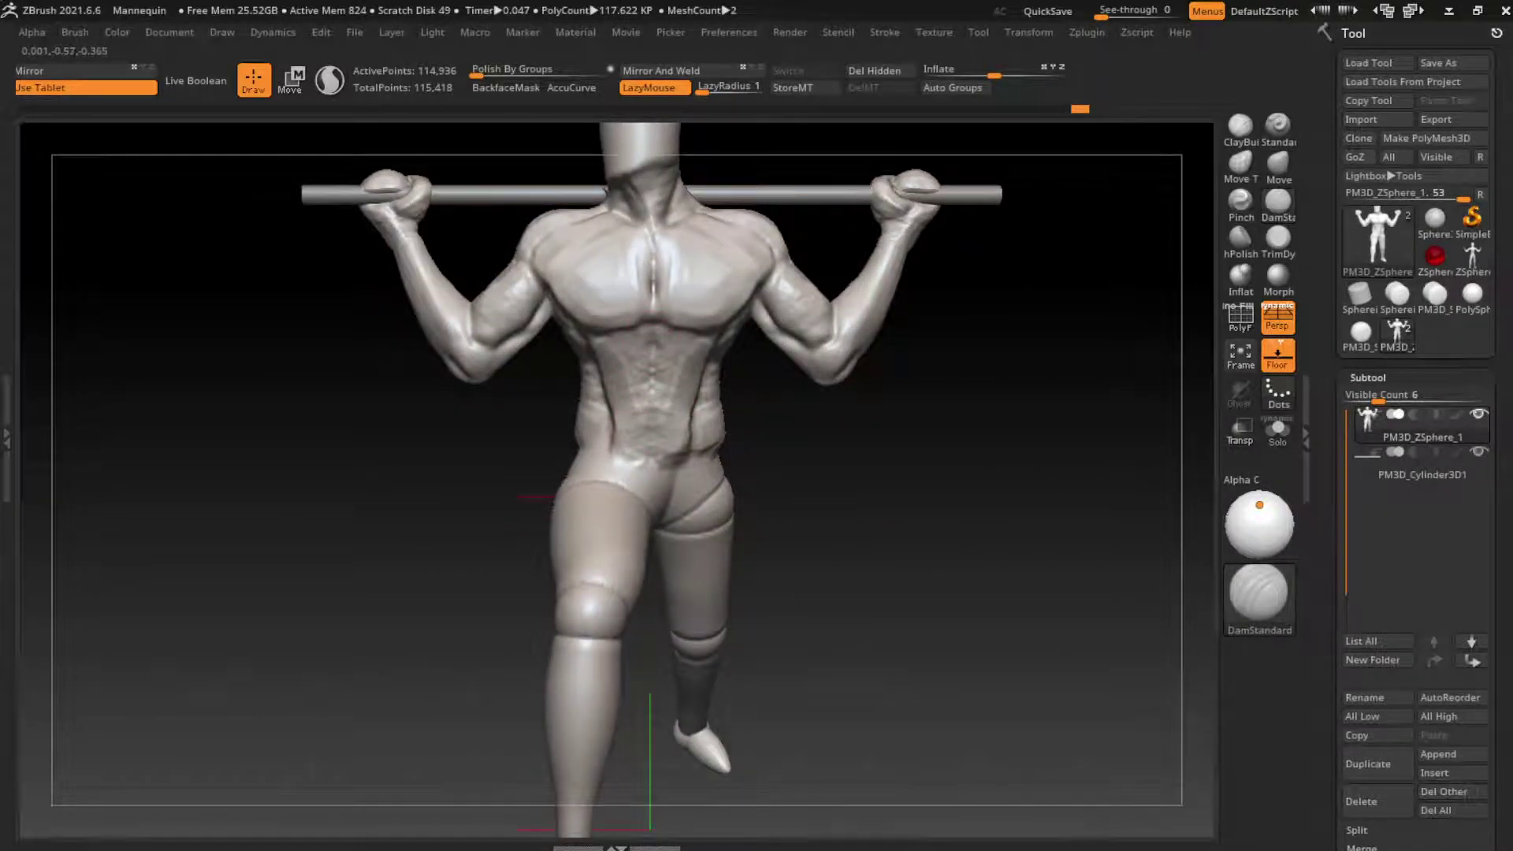
# Build up clay across the abdominal blocks and lower abdomen with ClayBuildup
pyautogui.press('b')
pyautogui.press('c')
pyautogui.press('b')
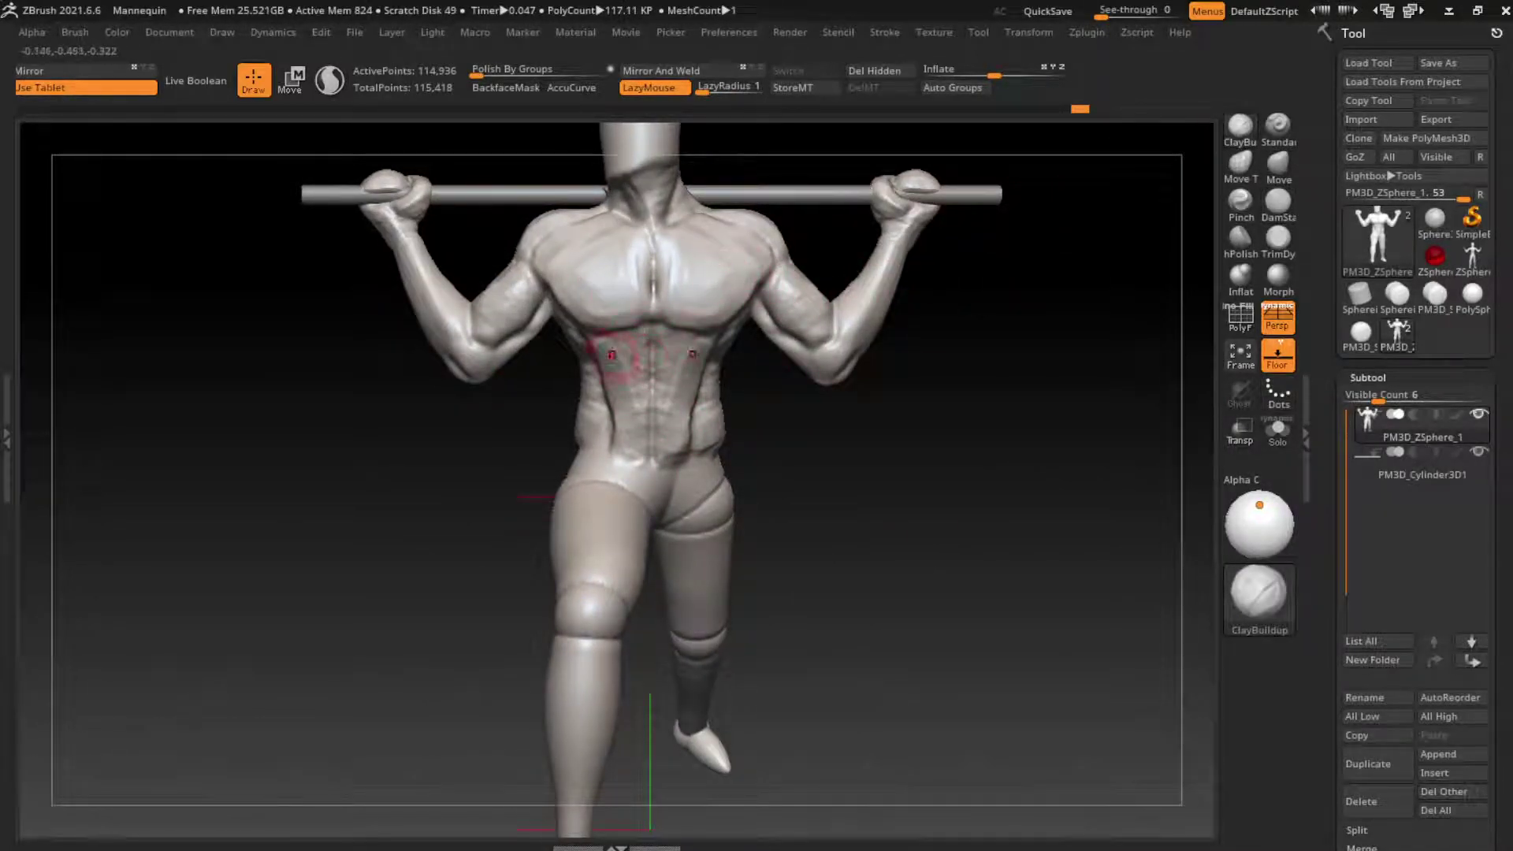
pyautogui.moveTo(612, 355); pyautogui.dragTo(645, 383)
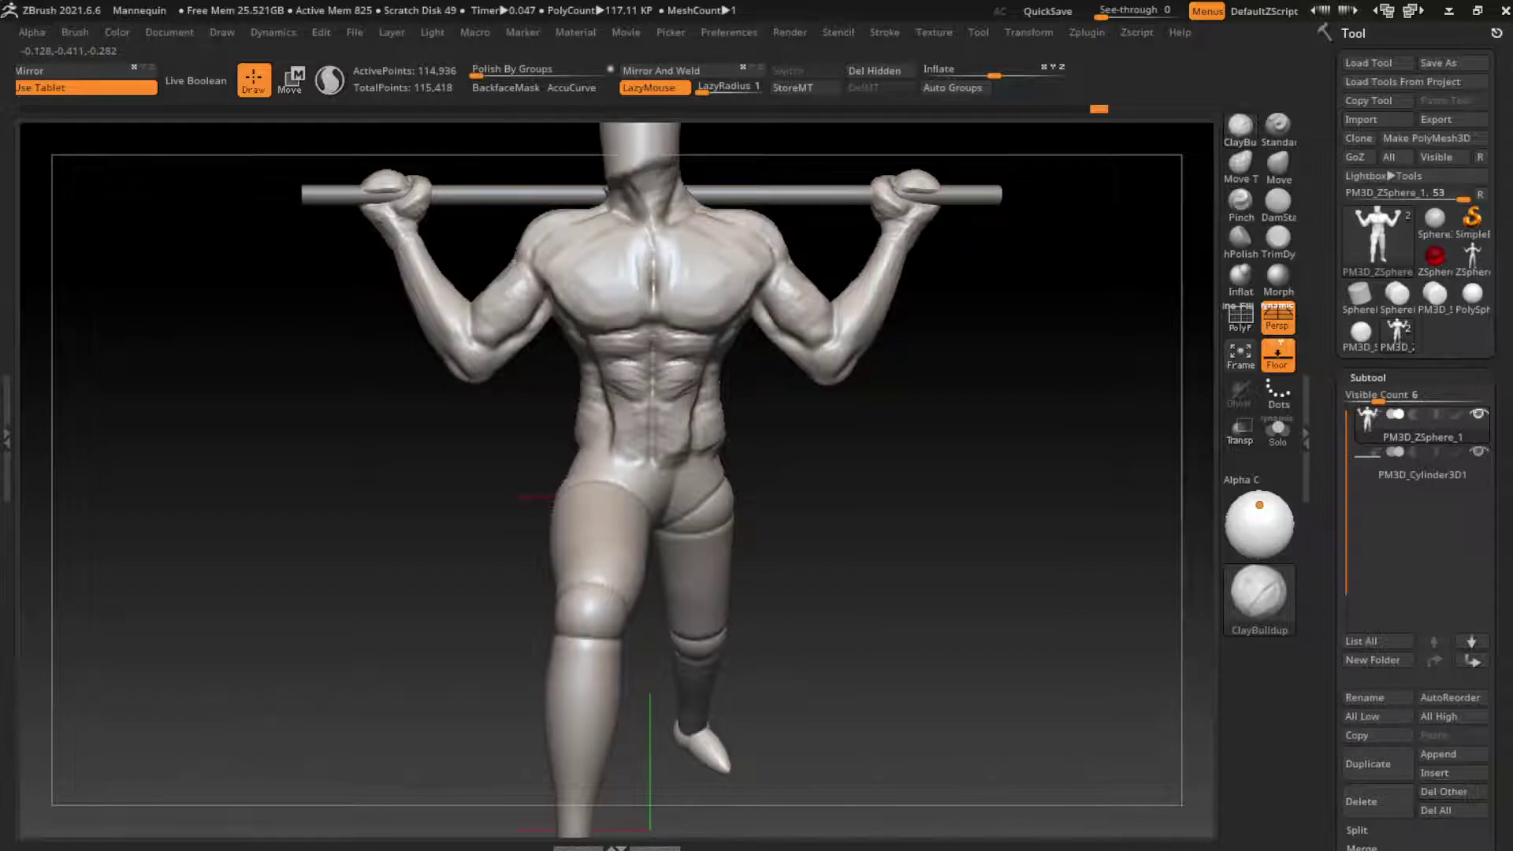
pyautogui.moveTo(625, 455)
pyautogui.mouseDown()
pyautogui.moveTo(628, 425)
pyautogui.moveTo(652, 426)
pyautogui.mouseUp()
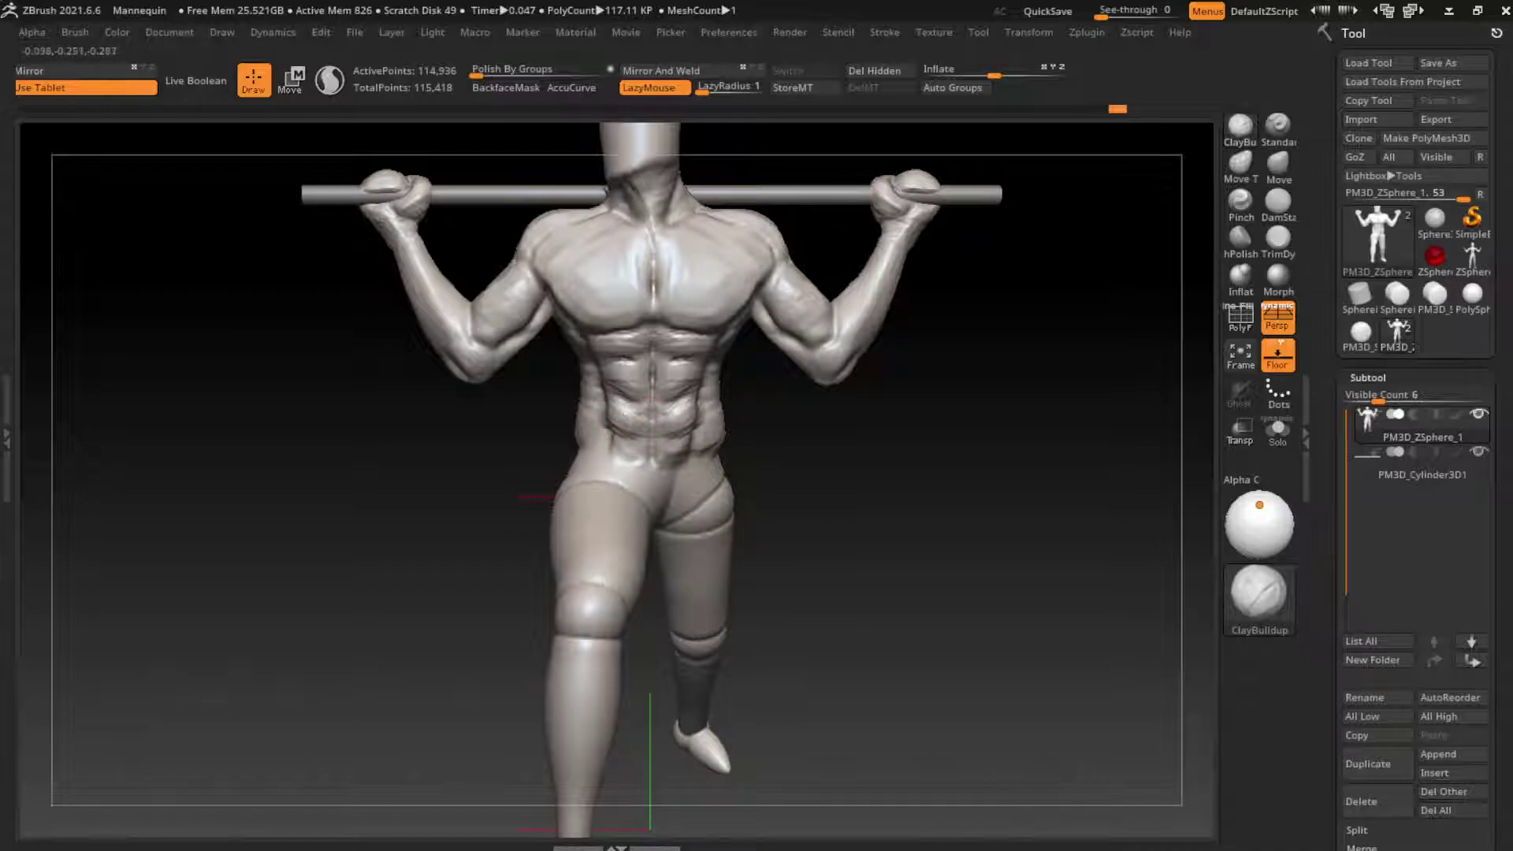
pyautogui.moveTo(625, 500)
pyautogui.mouseDown()
pyautogui.moveTo(652, 450)
pyautogui.moveTo(641, 473)
pyautogui.mouseUp()
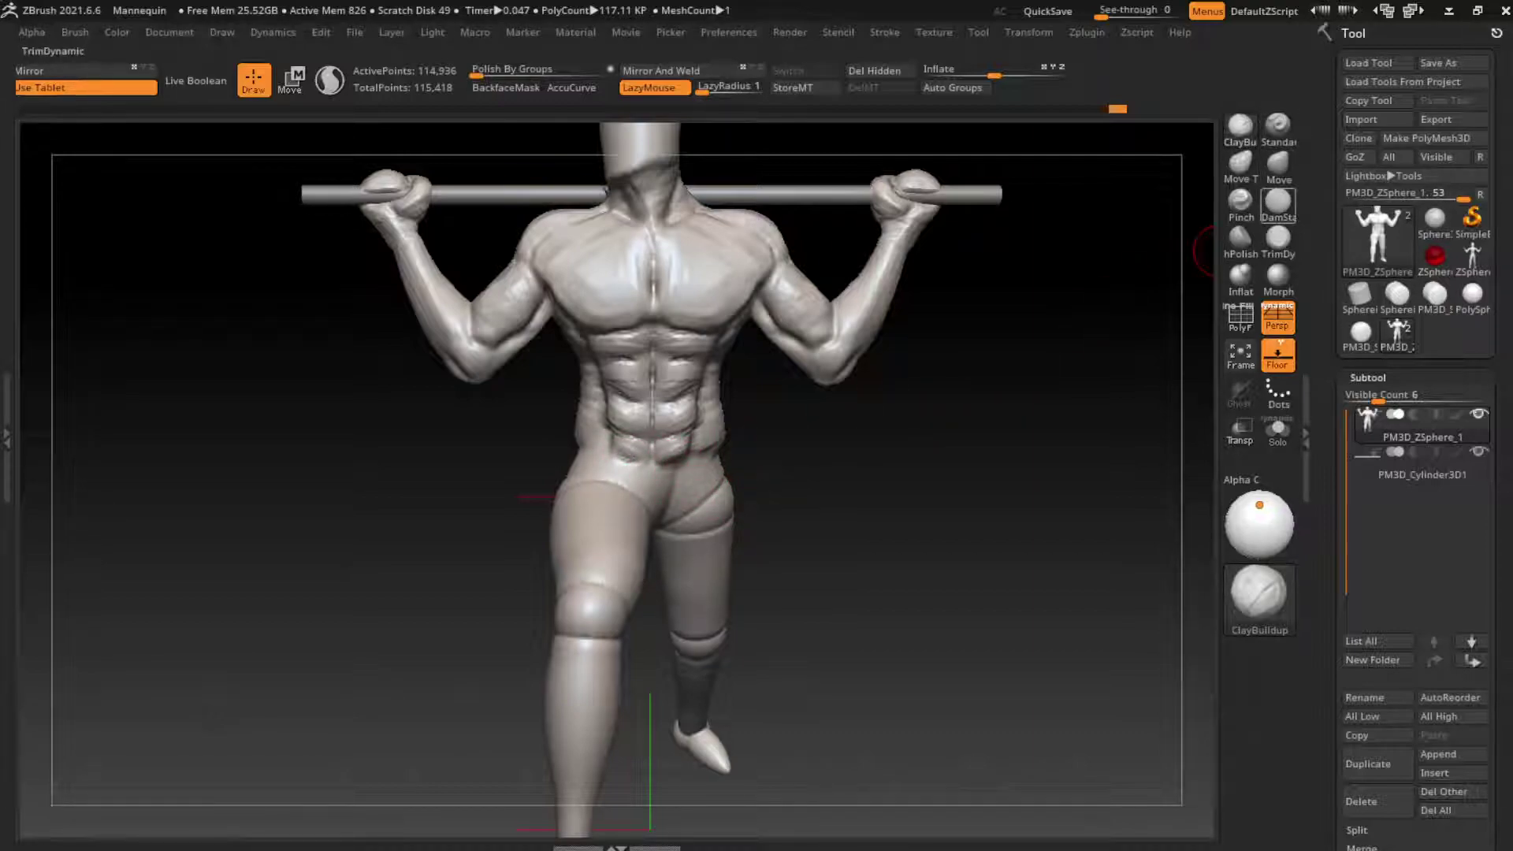
# Carve a DamStandard groove along the lower abdomen and rebuild clay around it
pyautogui.click(1278, 236)
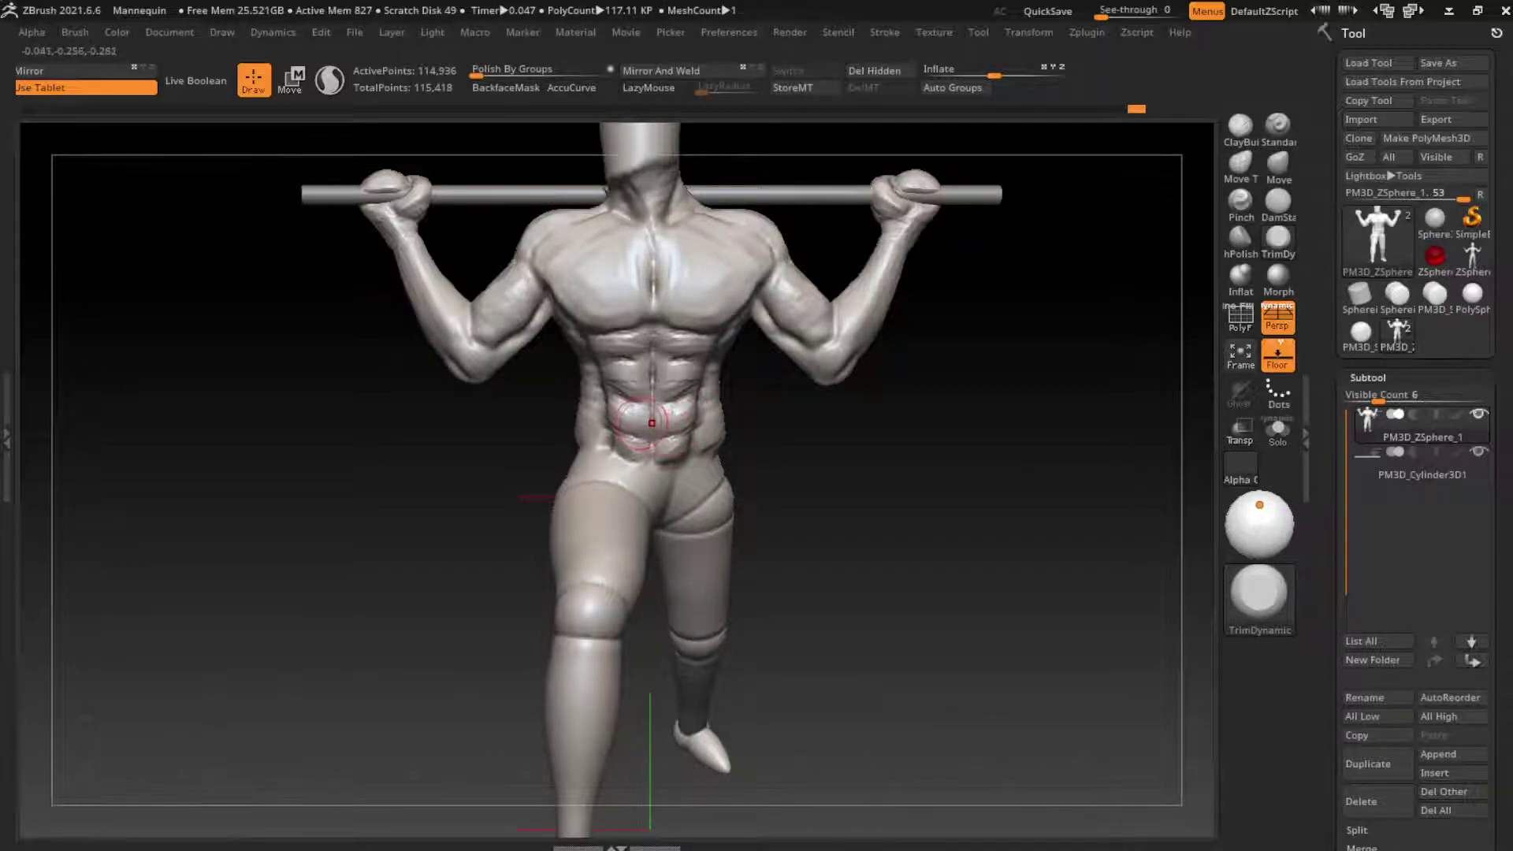
pyautogui.click(1278, 203)
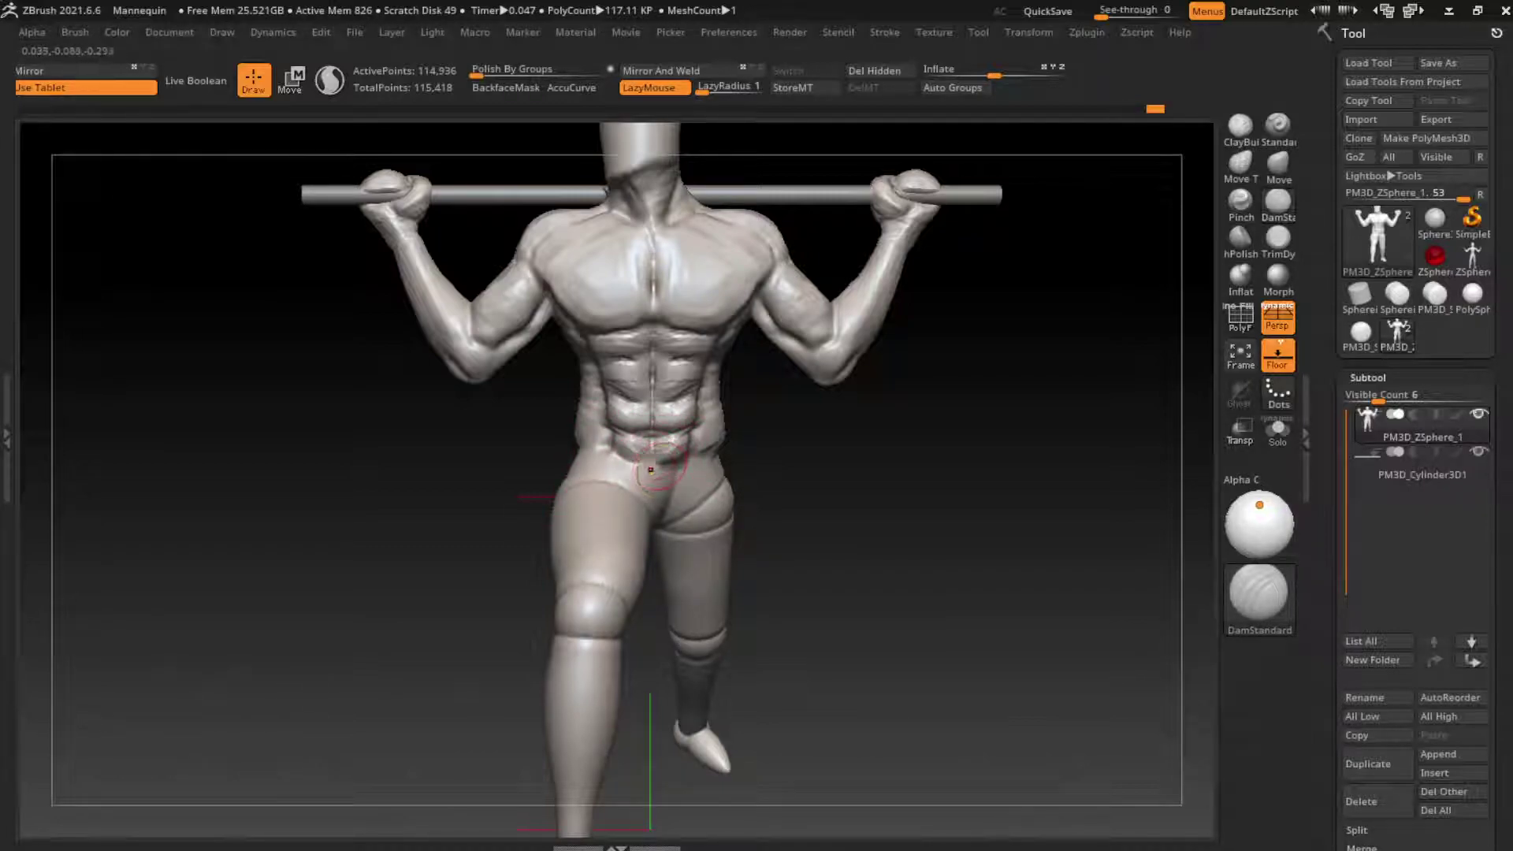
pyautogui.moveTo(634, 455); pyautogui.dragTo(668, 451)
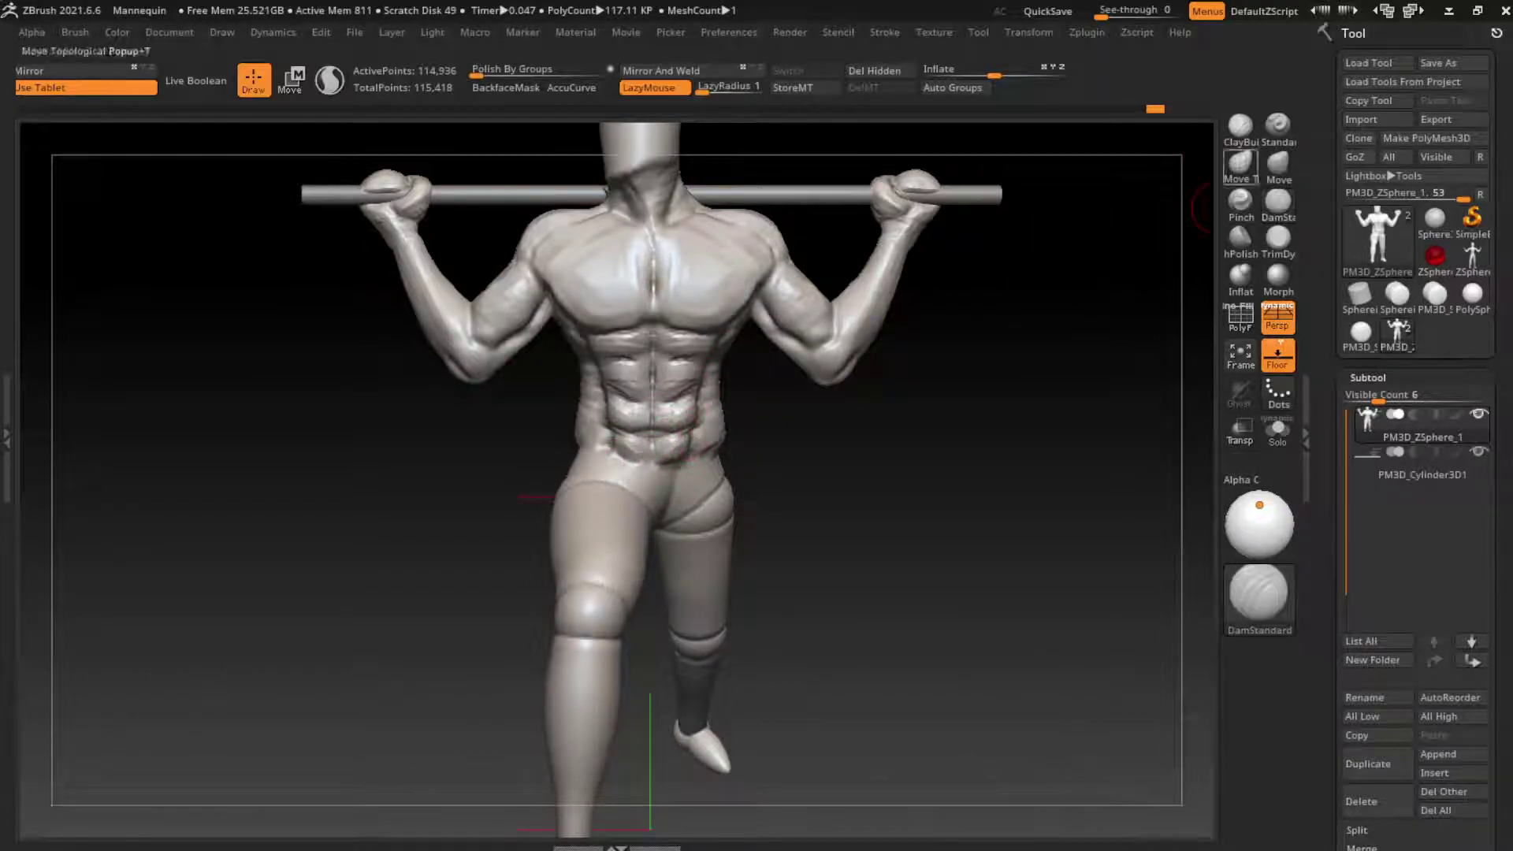
pyautogui.press('b')
pyautogui.press('c')
pyautogui.press('b')
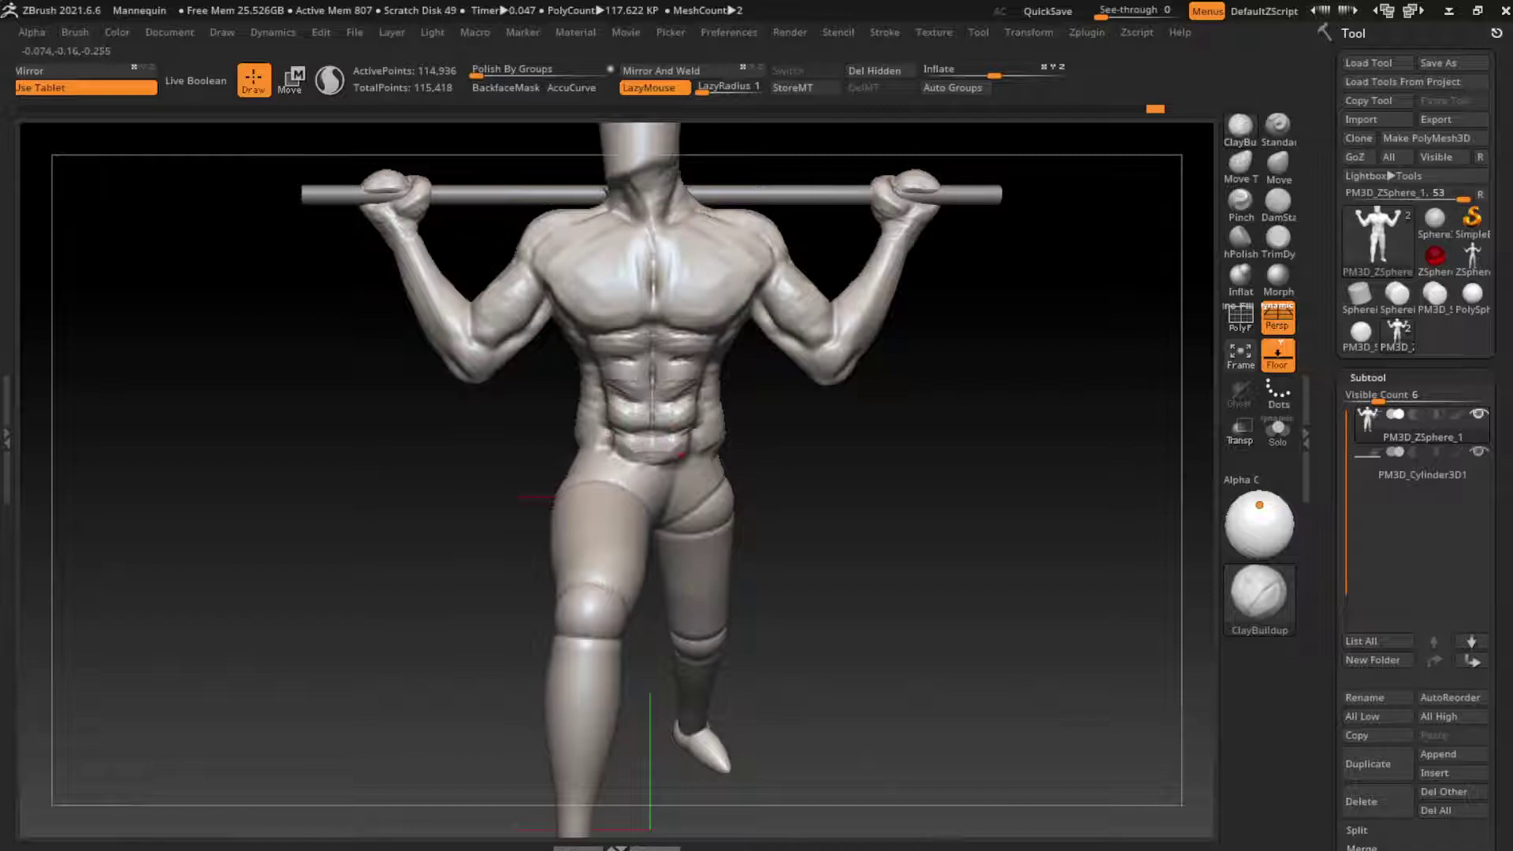
pyautogui.moveTo(668, 441); pyautogui.dragTo(635, 457)
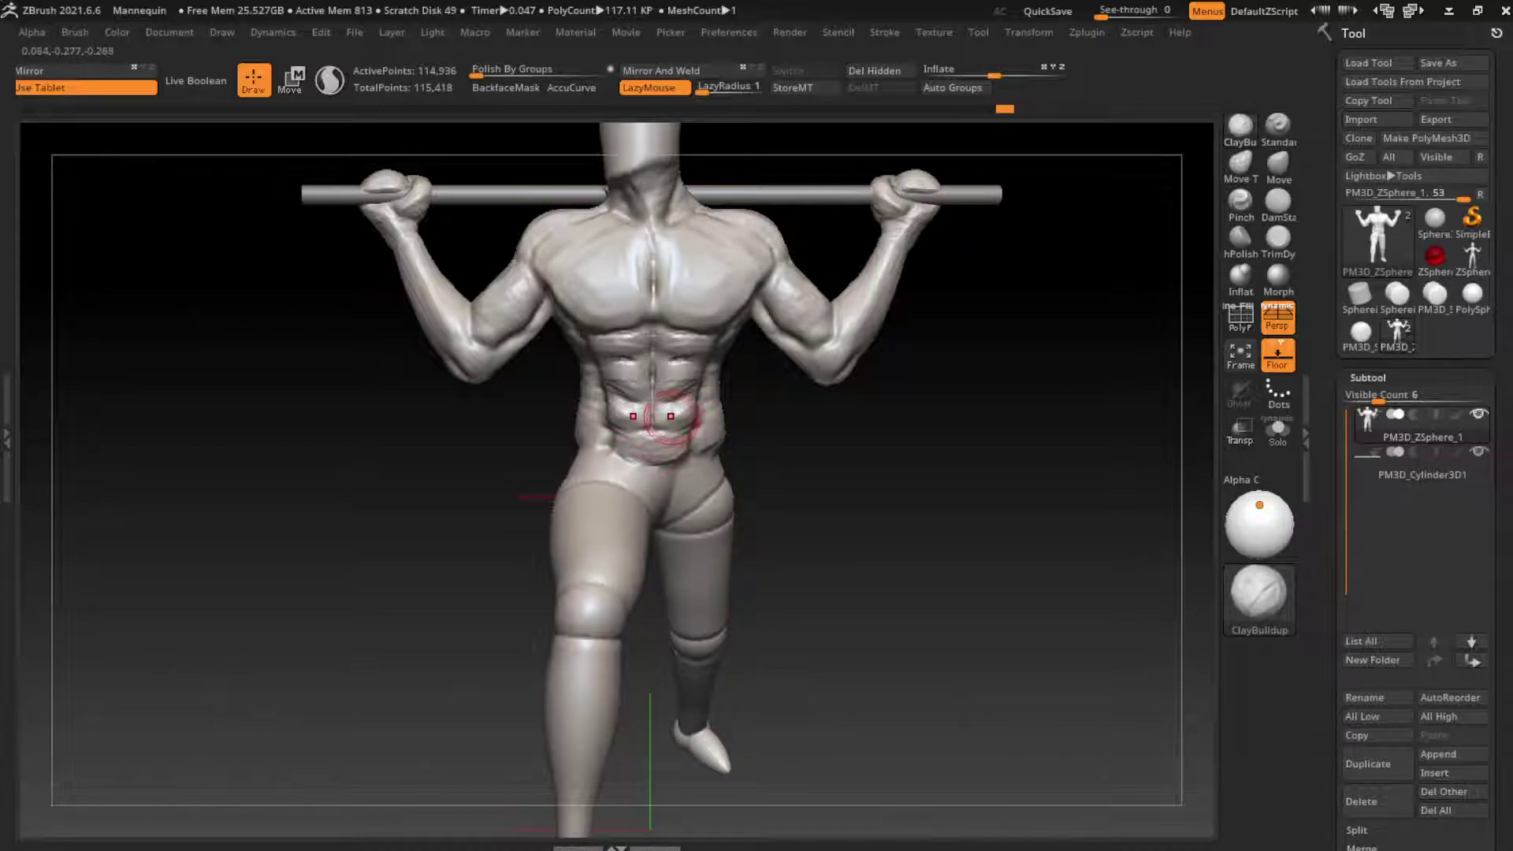
pyautogui.moveTo(670, 416)
pyautogui.mouseDown()
pyautogui.moveTo(647, 394)
pyautogui.moveTo(642, 419)
pyautogui.moveTo(652, 383)
pyautogui.mouseUp()
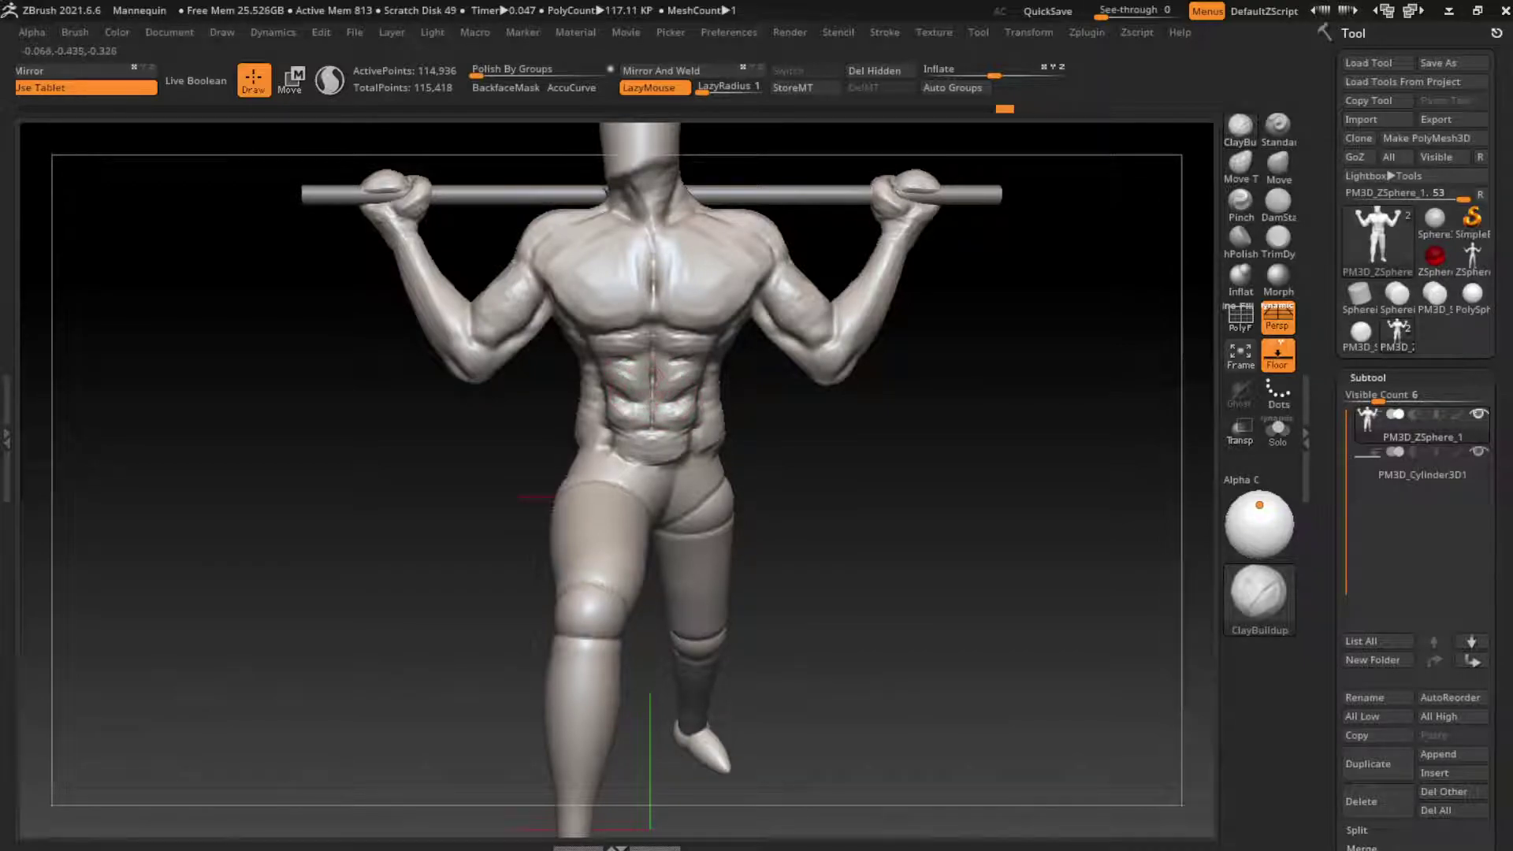
pyautogui.click(1277, 203)
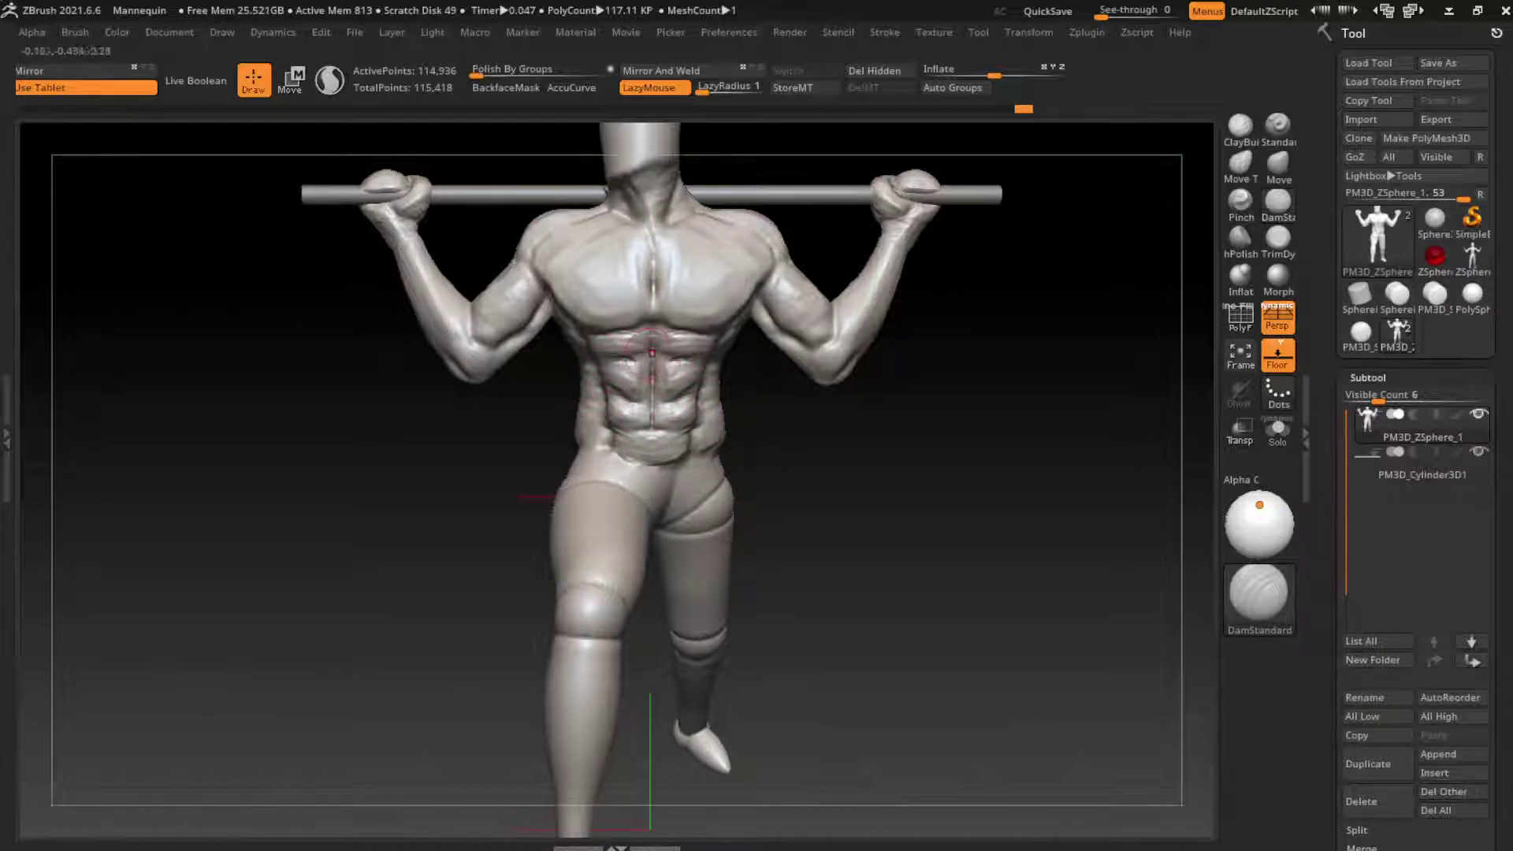
# Deepen the central groove between the abs with DamStandard
pyautogui.moveTo(652, 352); pyautogui.dragTo(634, 359)
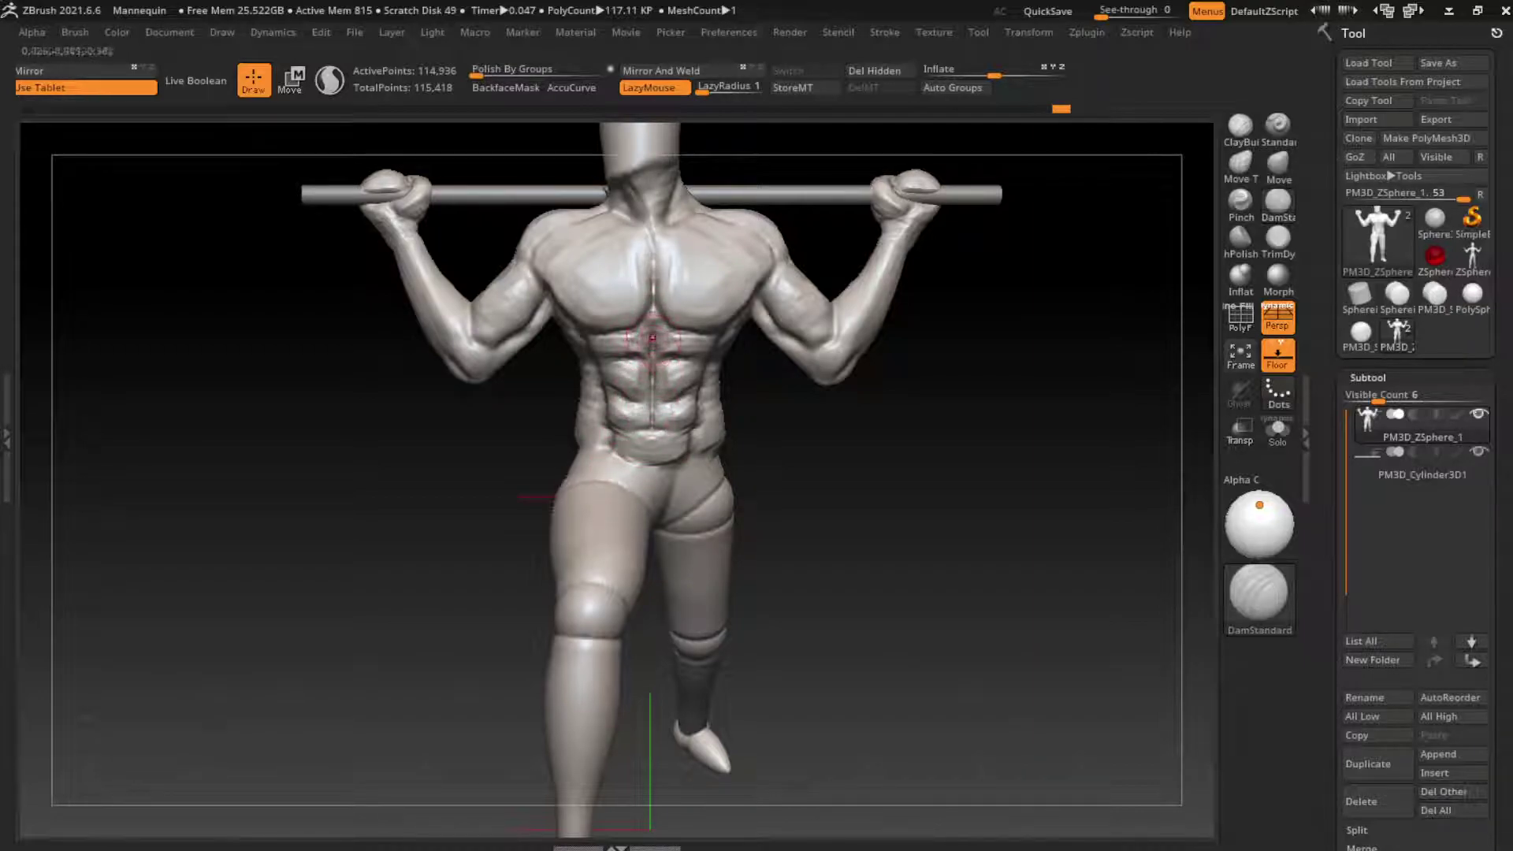
pyautogui.press('b')
pyautogui.press('c')
pyautogui.press('b')
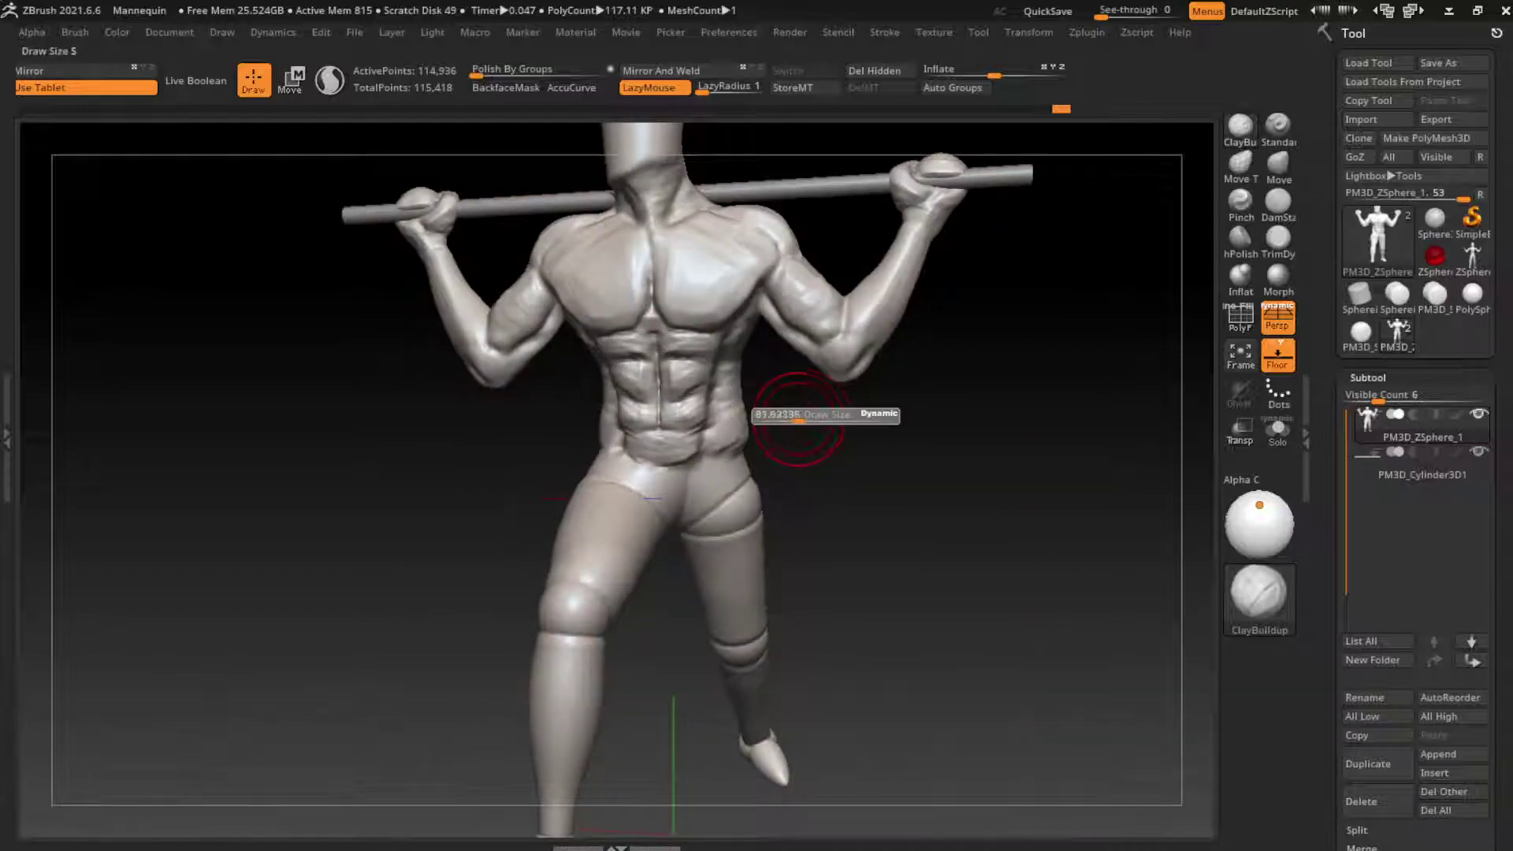
pyautogui.click(1278, 166)
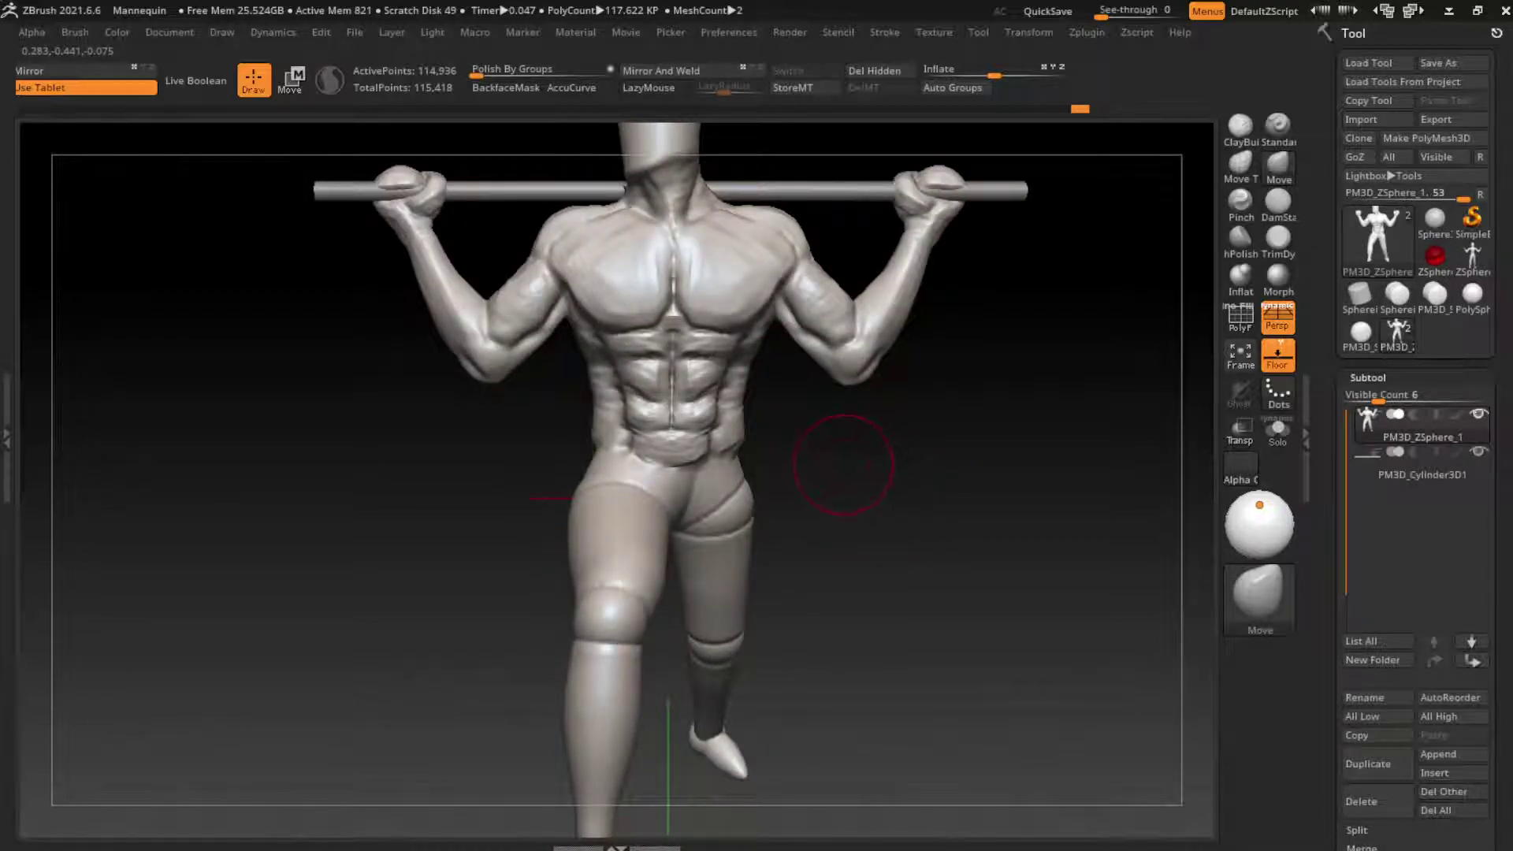
# Add symmetric ClayBuildup strokes to both obliques above the hips
pyautogui.click(1239, 126)
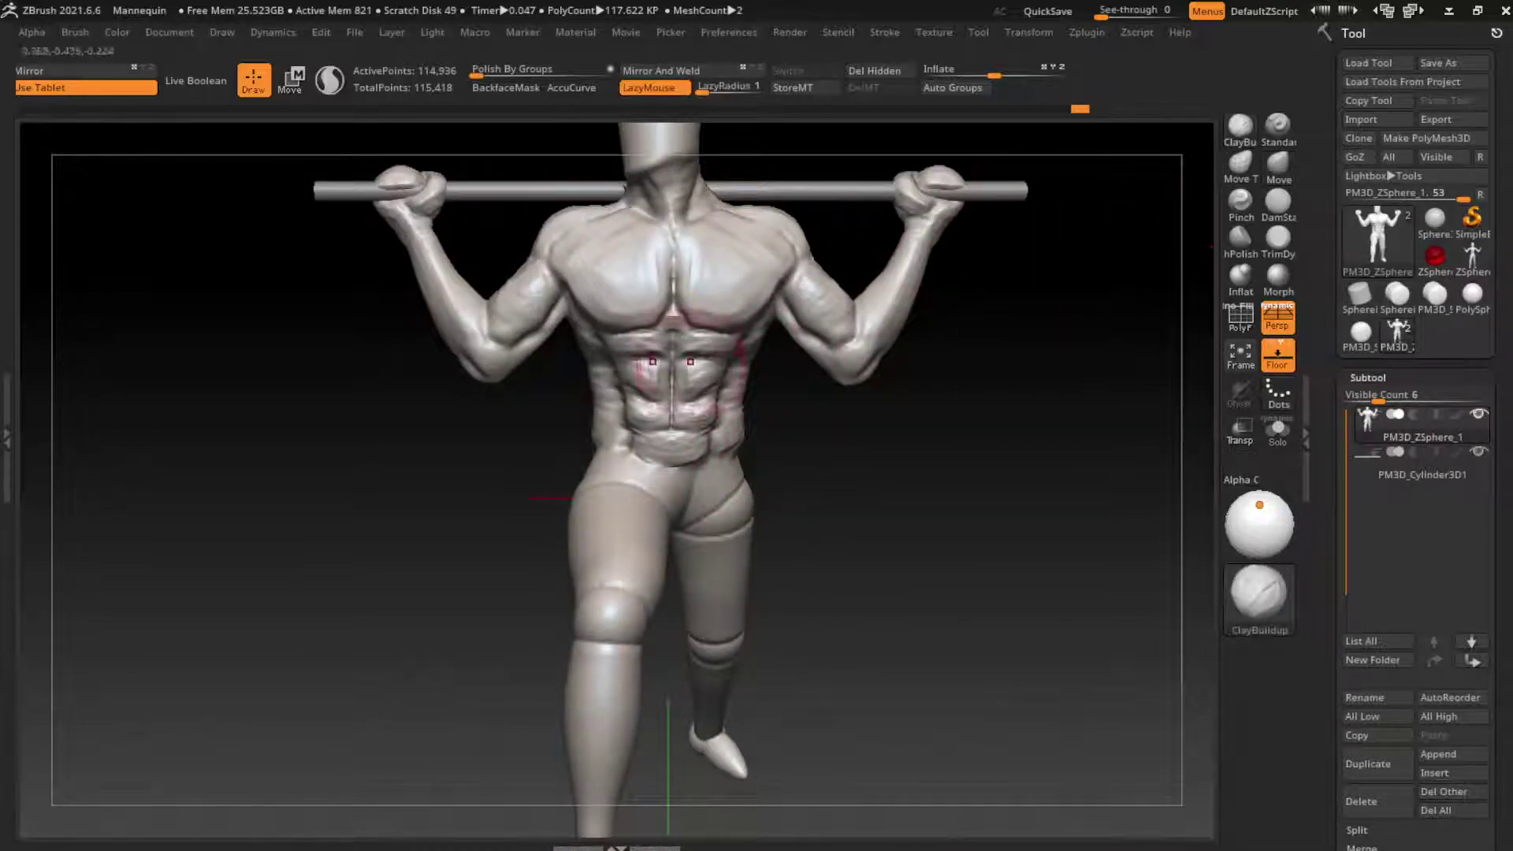
pyautogui.moveTo(737, 430); pyautogui.dragTo(737, 378)
pyautogui.moveTo(725, 441); pyautogui.dragTo(729, 403)
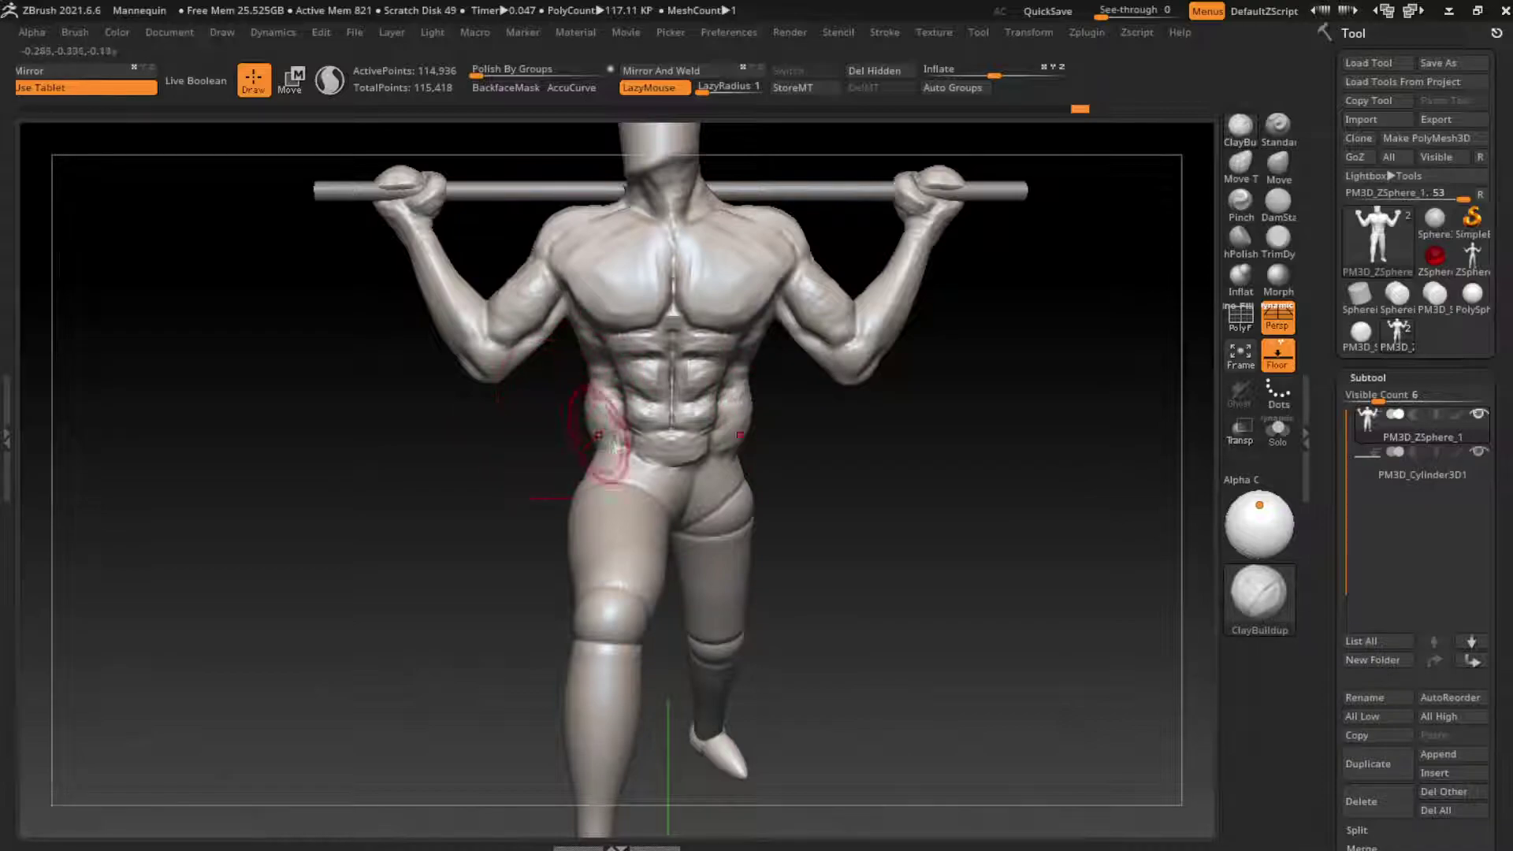
pyautogui.moveTo(590, 441)
pyautogui.mouseDown()
pyautogui.moveTo(623, 394)
pyautogui.moveTo(609, 363)
pyautogui.mouseUp()
pyautogui.moveTo(608, 418)
pyautogui.mouseDown()
pyautogui.moveTo(613, 379)
pyautogui.moveTo(595, 371)
pyautogui.mouseUp()
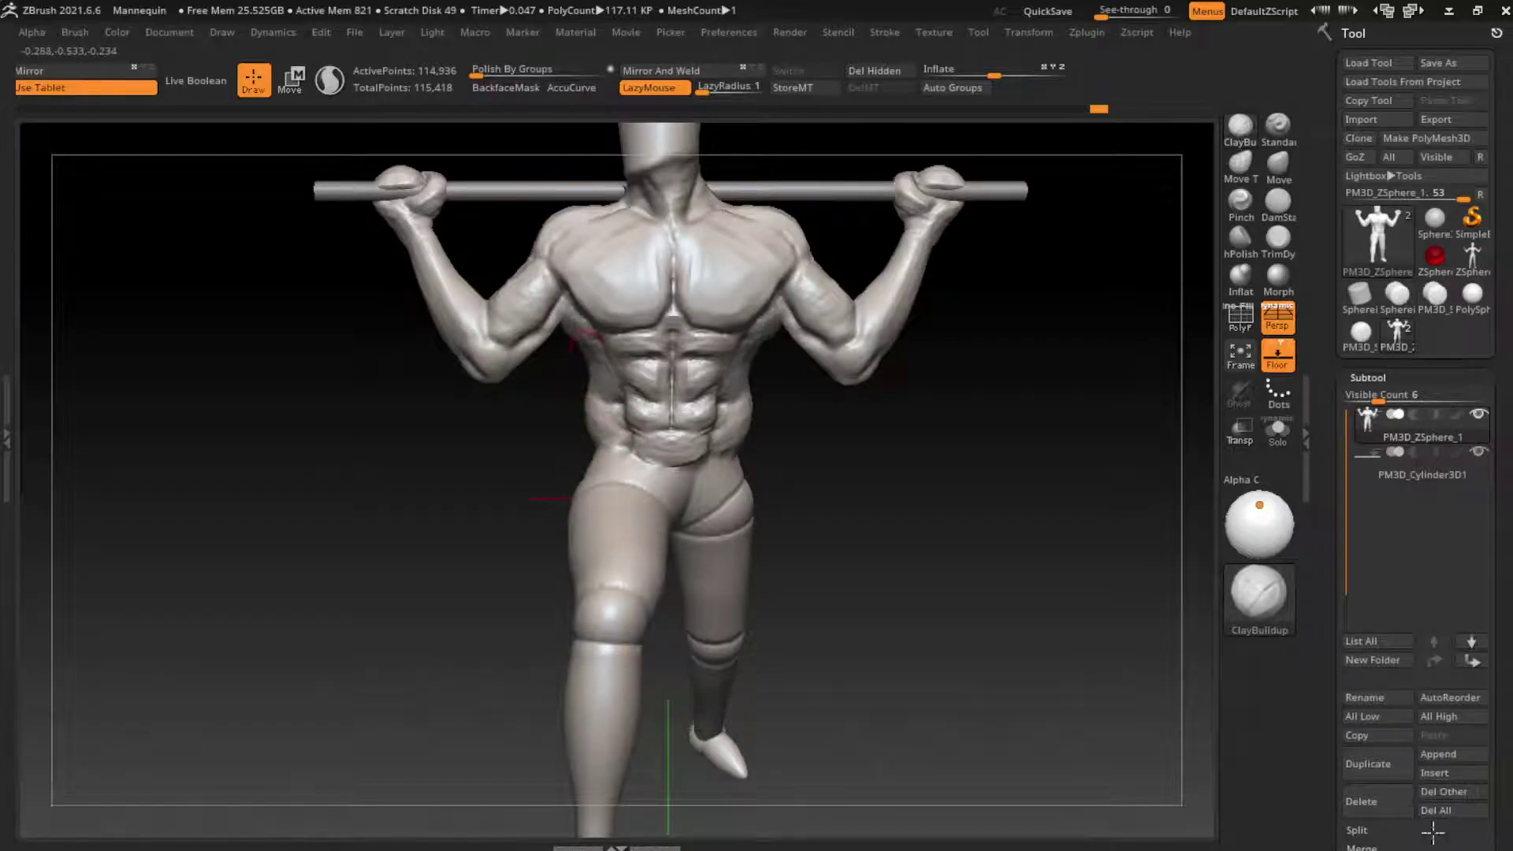
pyautogui.click(1277, 203)
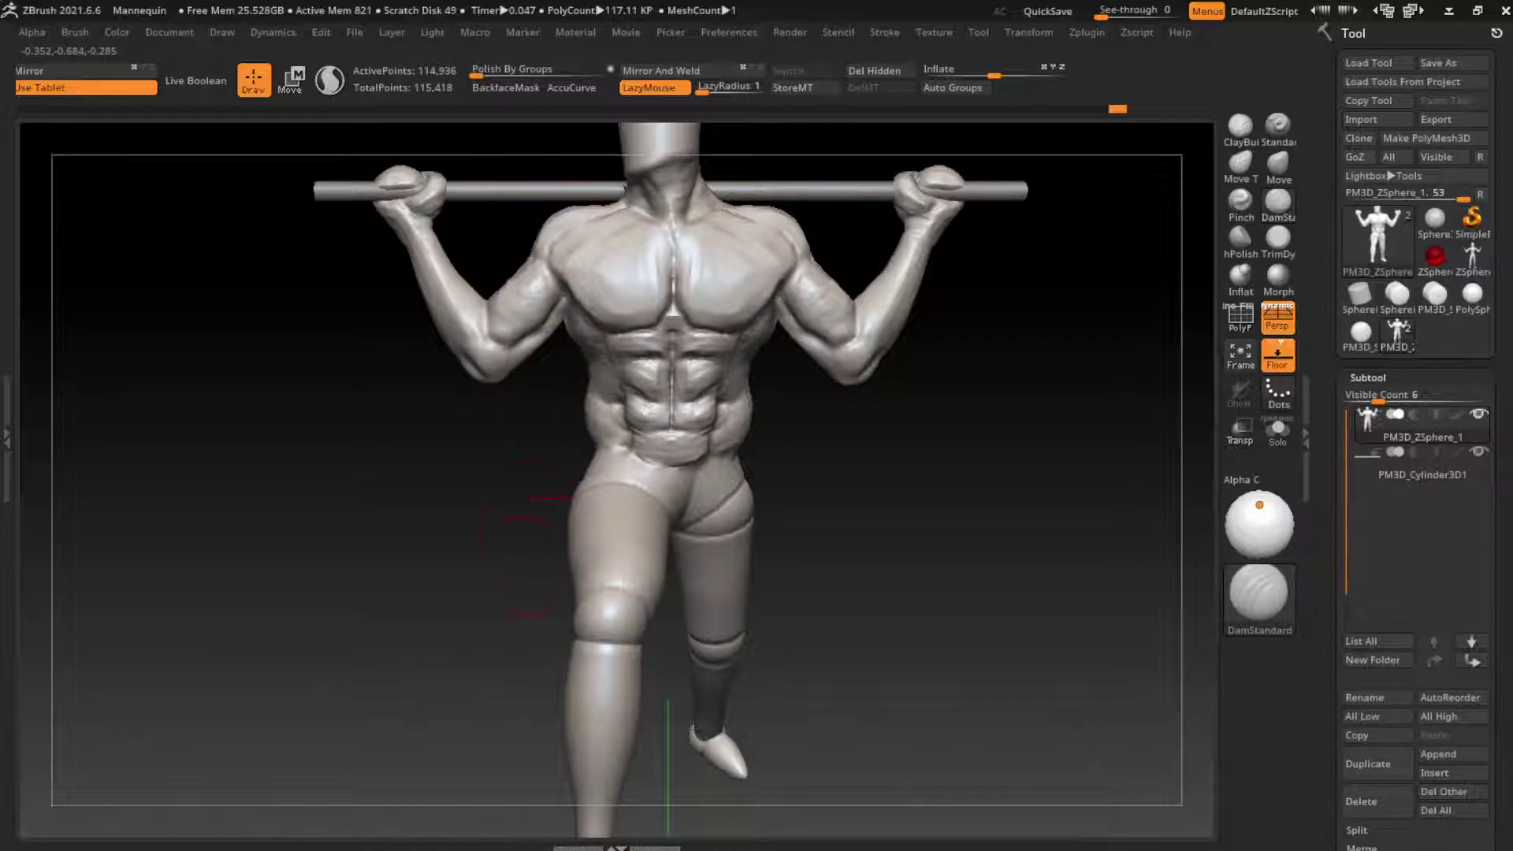
pyautogui.moveTo(772, 535)
pyautogui.mouseDown()
pyautogui.moveTo(842, 559)
pyautogui.moveTo(815, 480)
pyautogui.mouseUp()
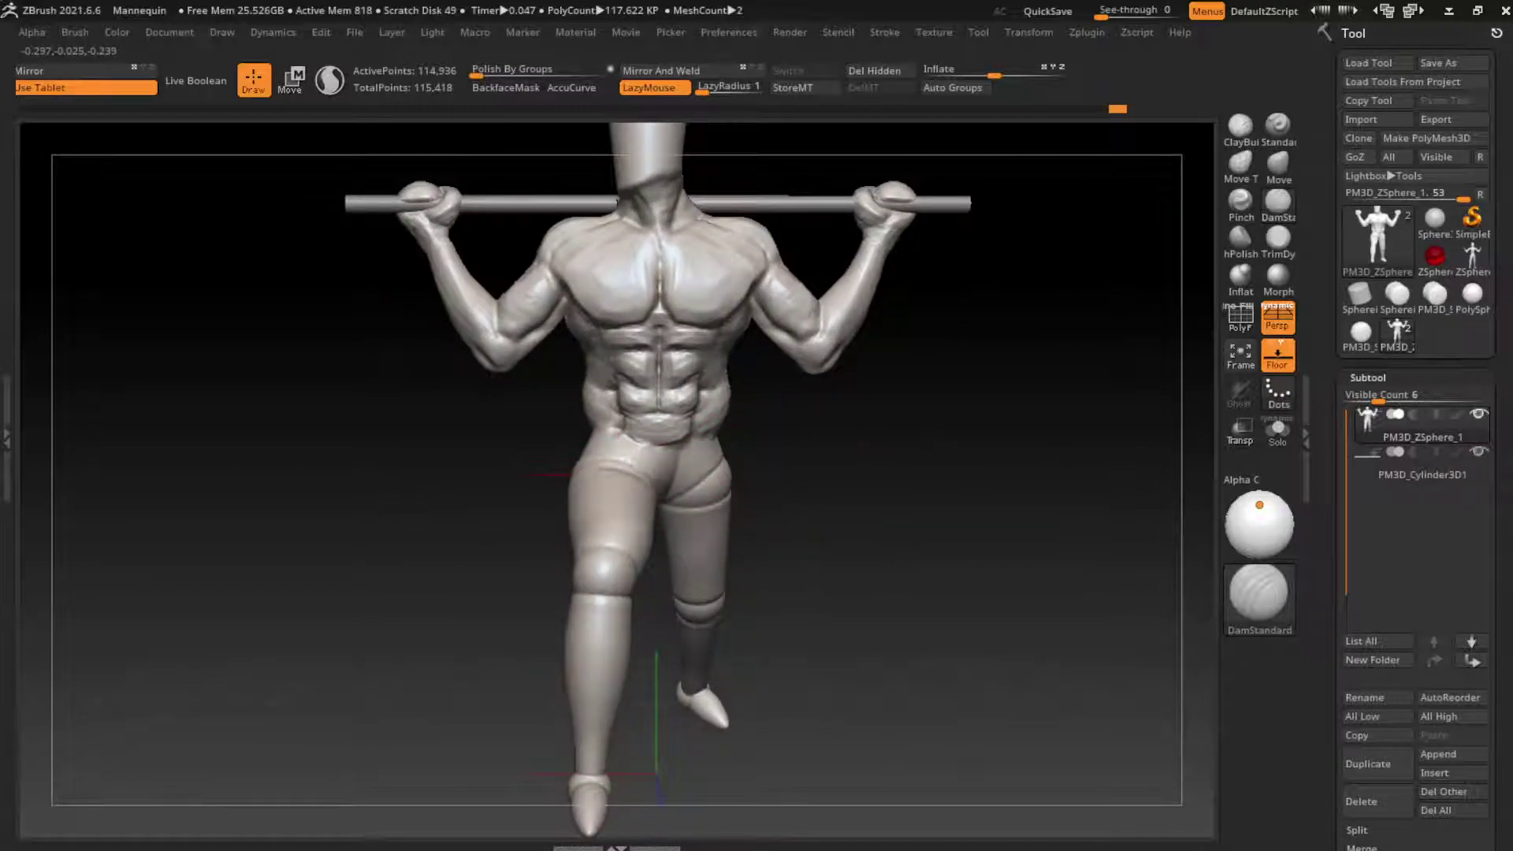
# Build up clay on the raised thigh and sculpt a crease along the hip
pyautogui.press('b')
pyautogui.press('c')
pyautogui.press('b')
pyautogui.press('s')
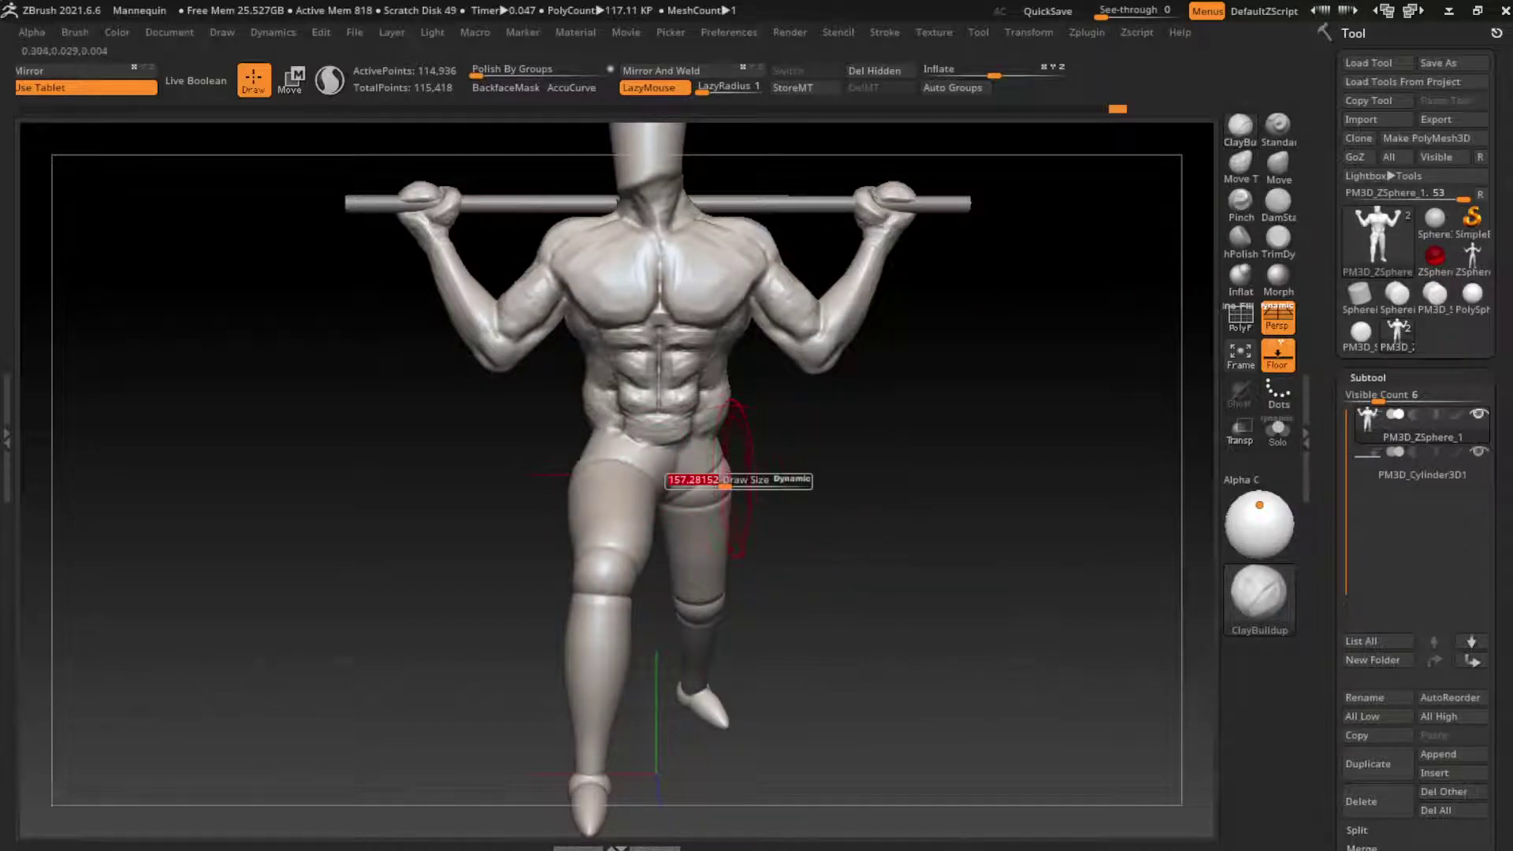
pyautogui.moveTo(672, 499)
pyautogui.mouseDown()
pyautogui.moveTo(697, 496)
pyautogui.moveTo(658, 509)
pyautogui.mouseUp()
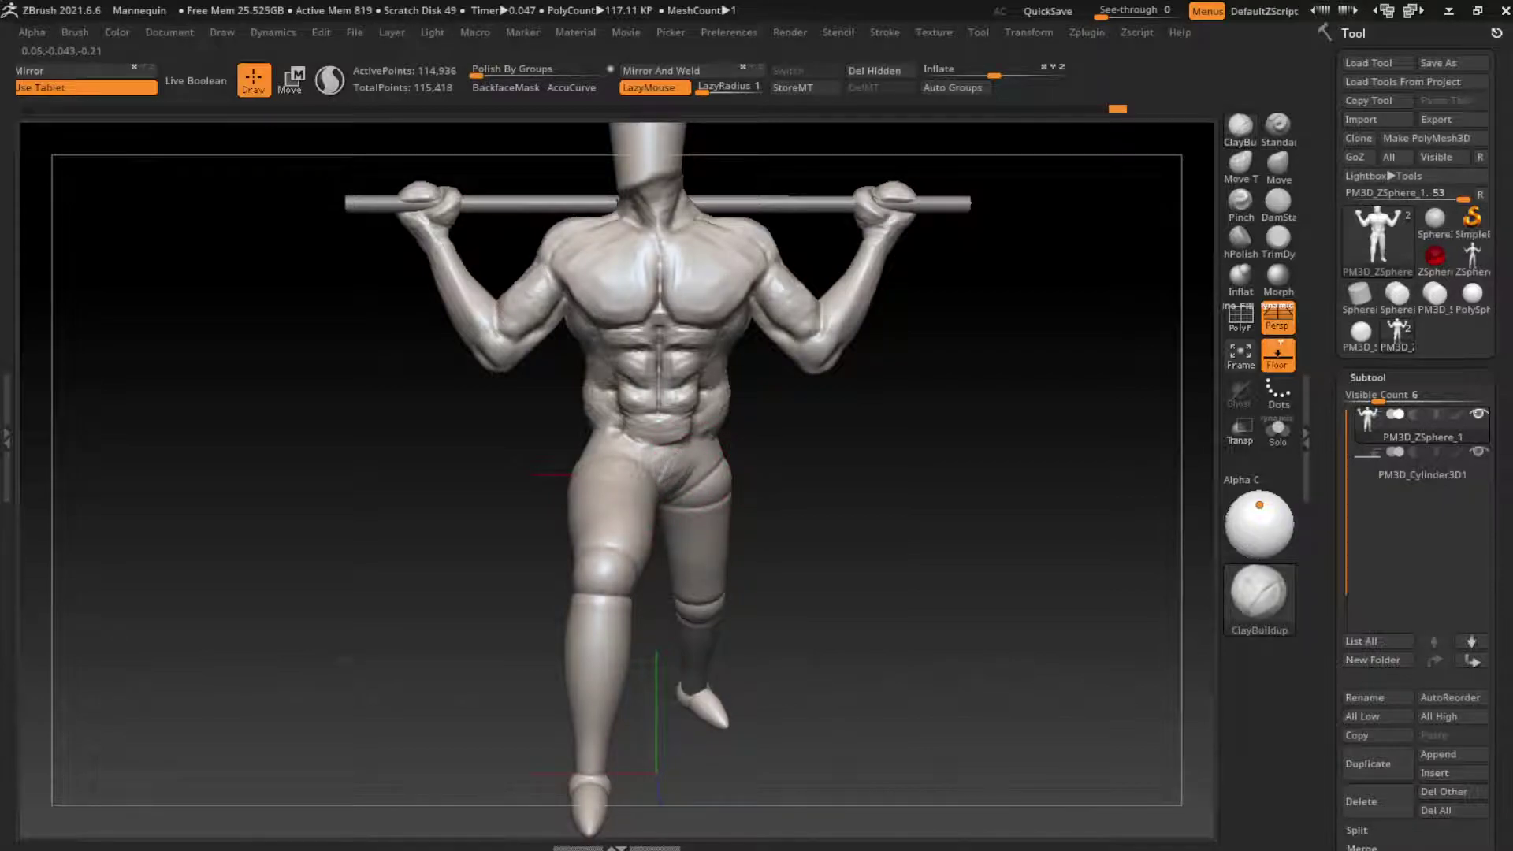
pyautogui.moveTo(788, 481); pyautogui.dragTo(883, 483)
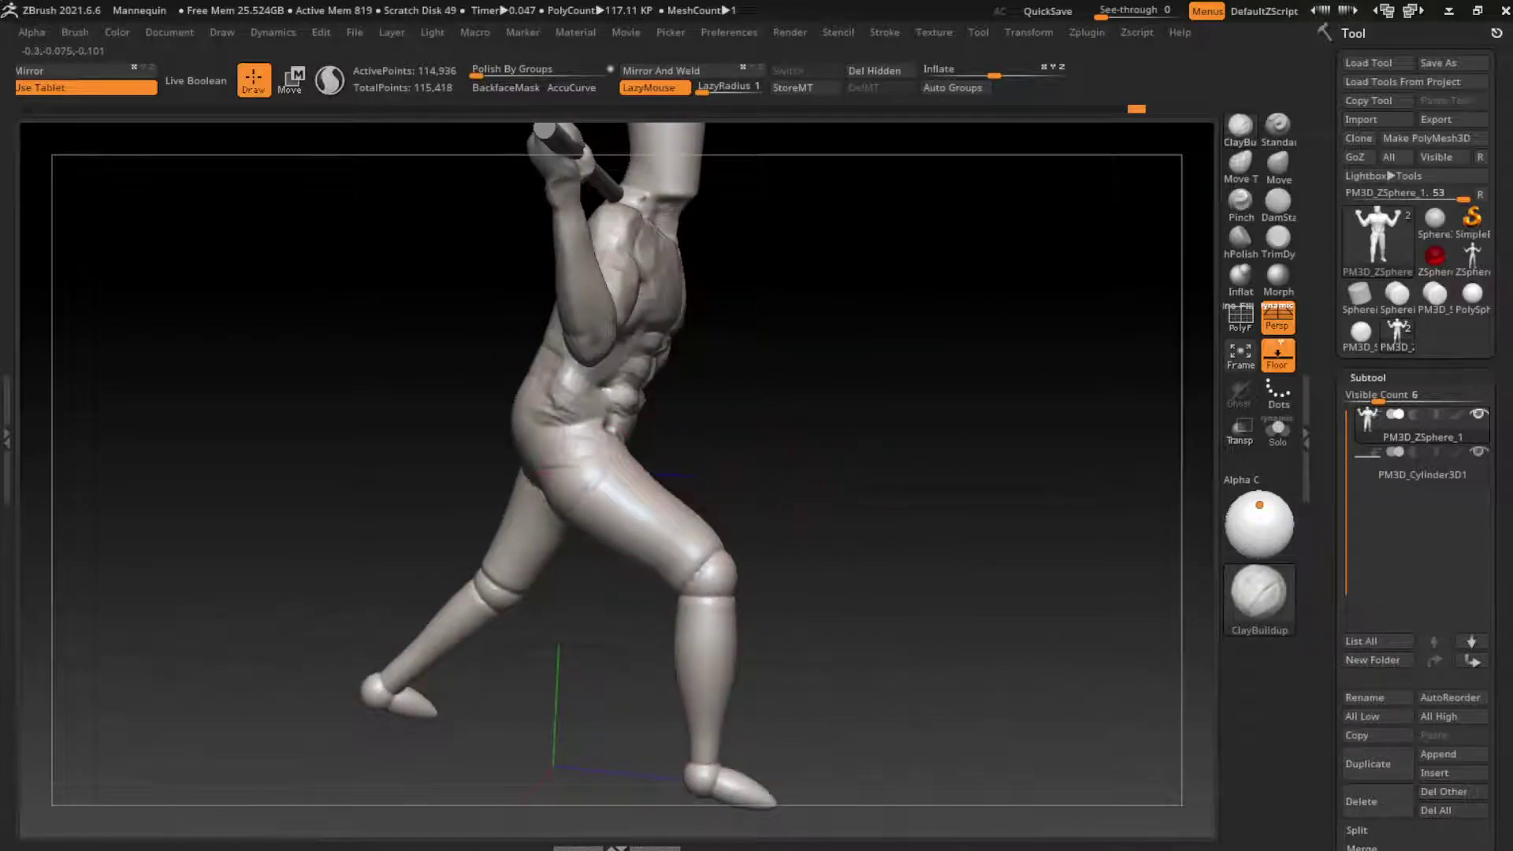
pyautogui.moveTo(542, 471); pyautogui.dragTo(575, 410)
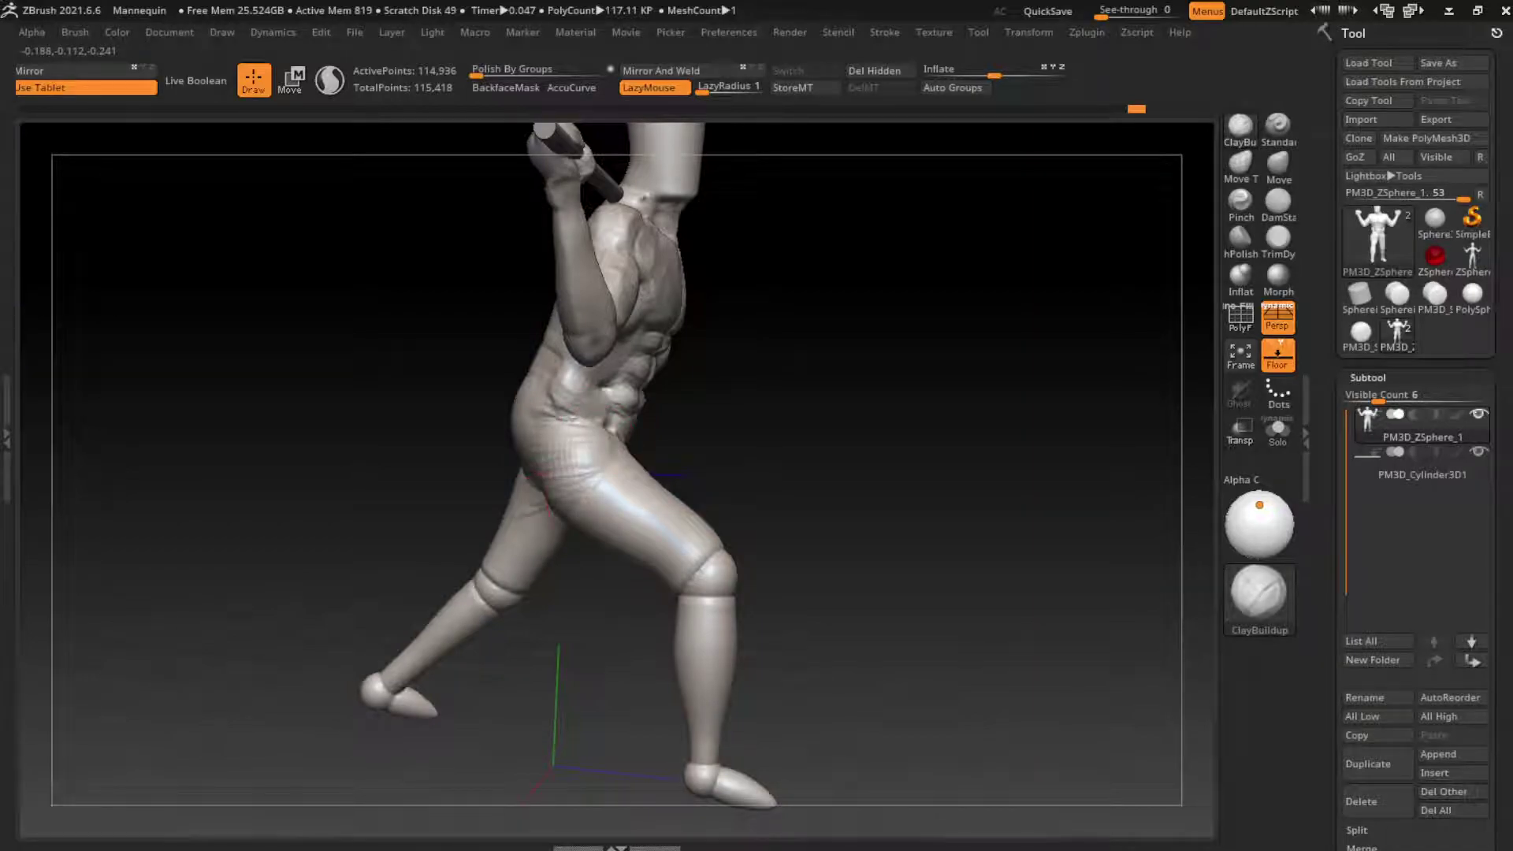
pyautogui.moveTo(548, 472); pyautogui.dragTo(635, 483)
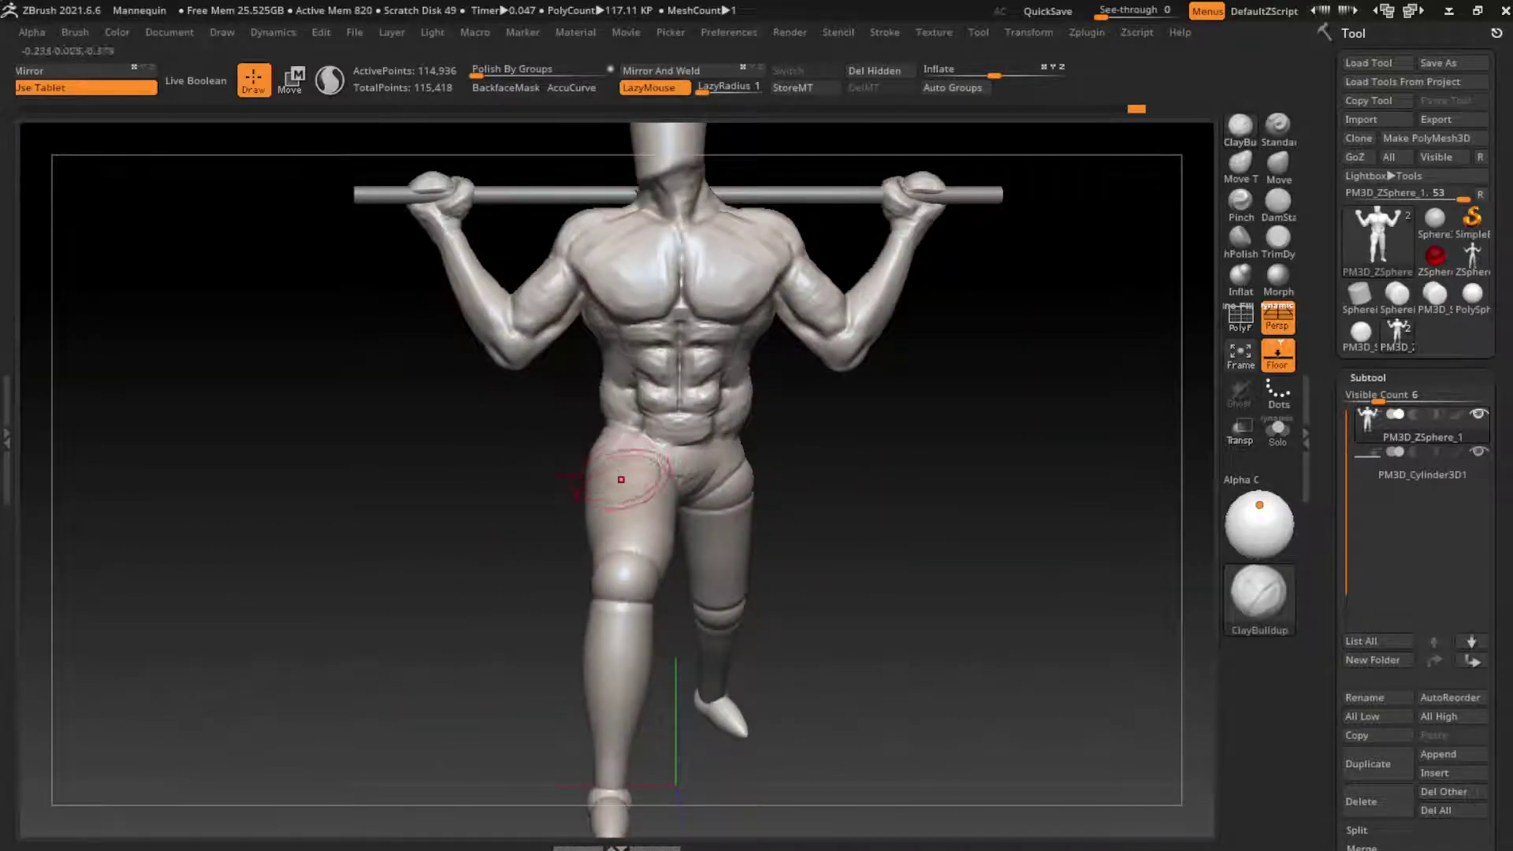
pyautogui.moveTo(754, 471)
pyautogui.mouseDown()
pyautogui.moveTo(756, 520)
pyautogui.moveTo(698, 504)
pyautogui.mouseUp()
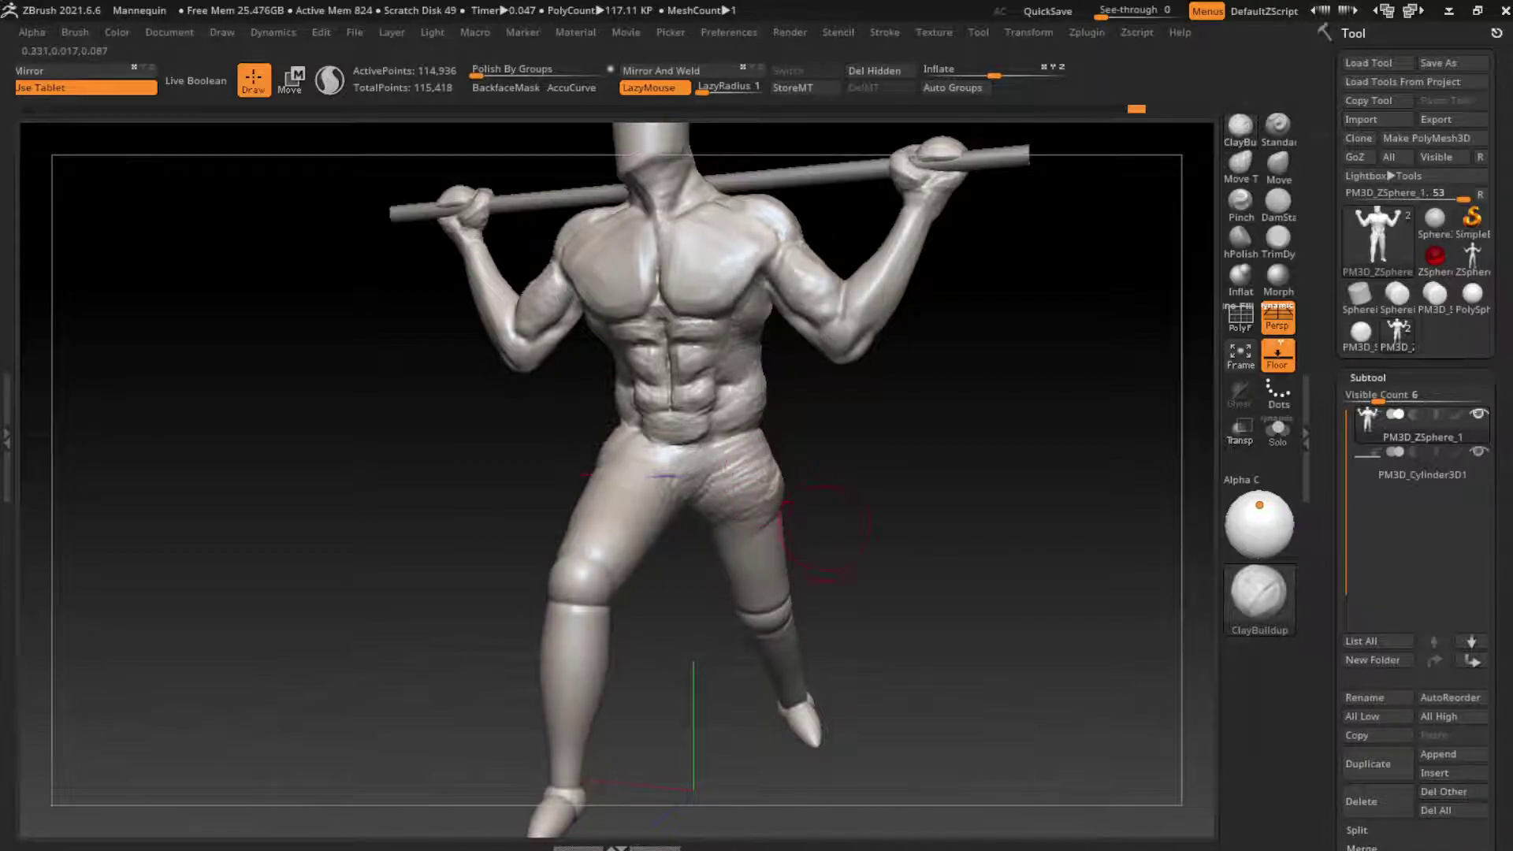
pyautogui.moveTo(851, 520); pyautogui.dragTo(820, 504)
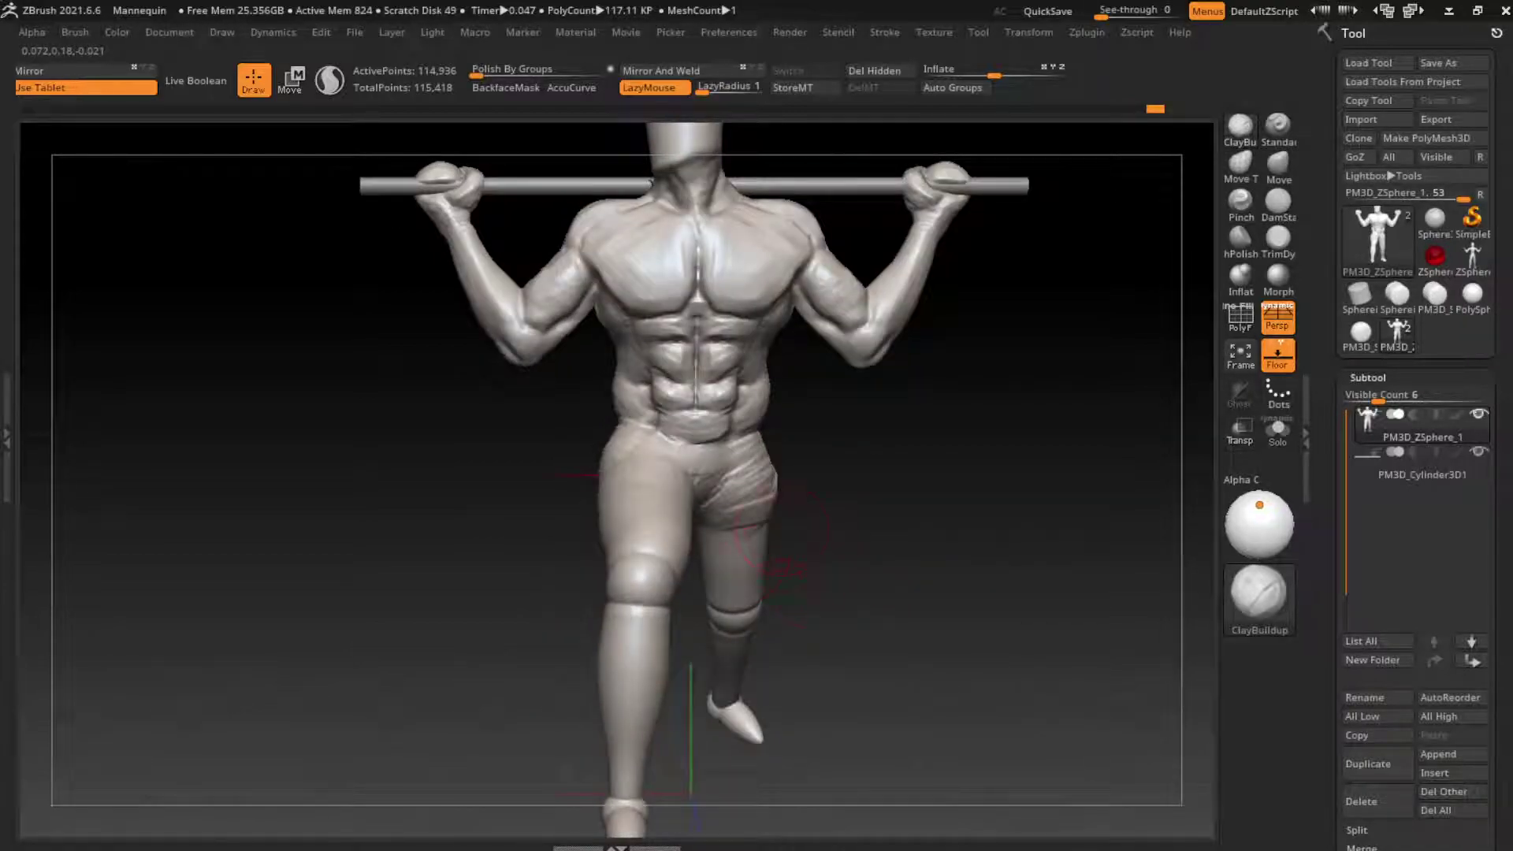
# Add volume to the knee and smooth away crease lines on the thigh
pyautogui.click(1278, 203)
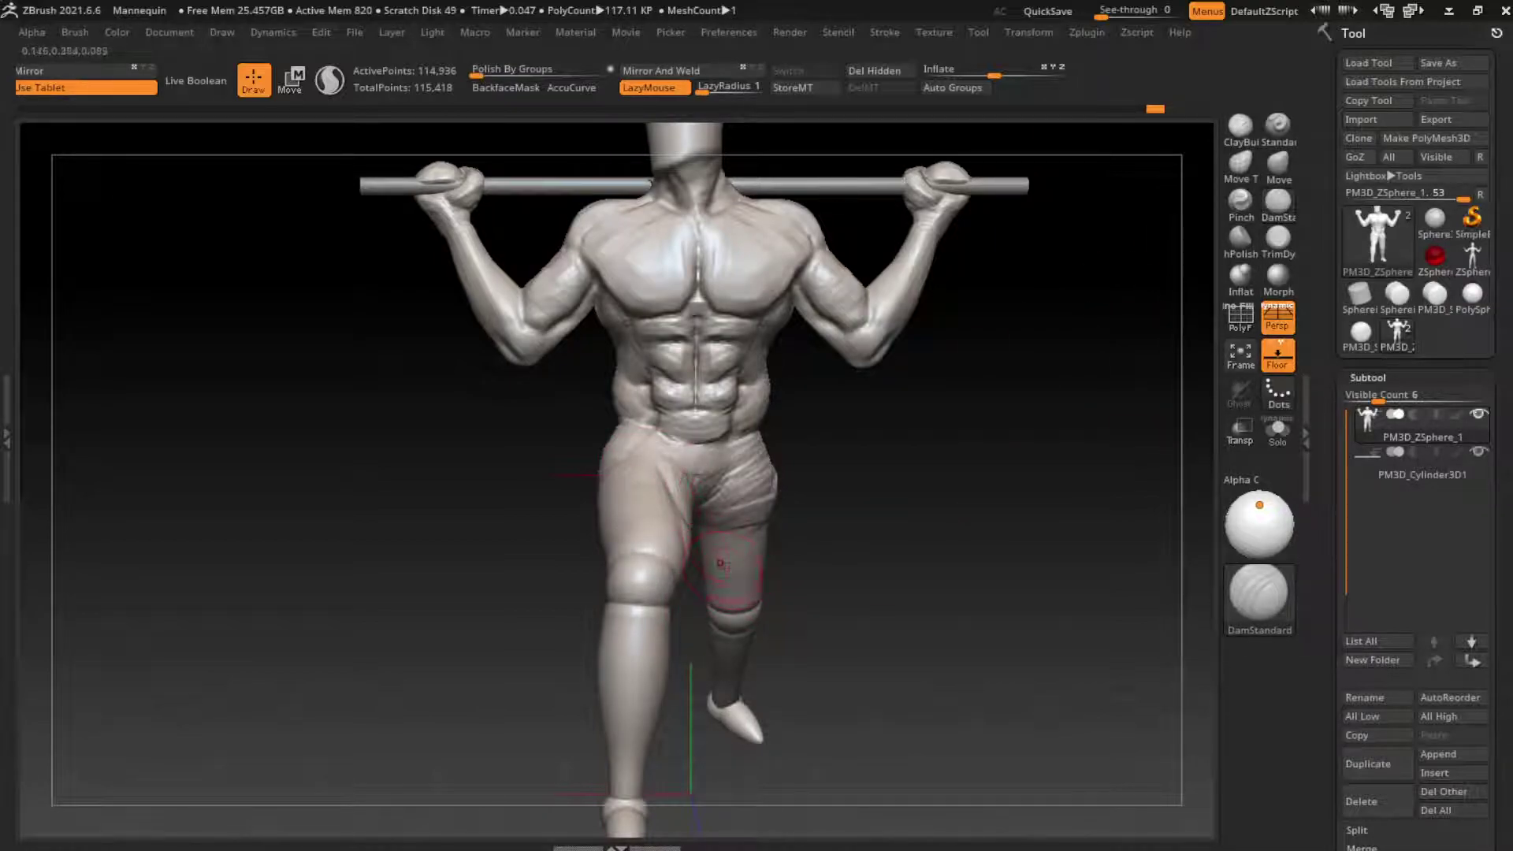
pyautogui.moveTo(678, 492)
pyautogui.mouseDown(button='right')
pyautogui.moveTo(633, 516)
pyautogui.moveTo(953, 409)
pyautogui.mouseUp(button='right')
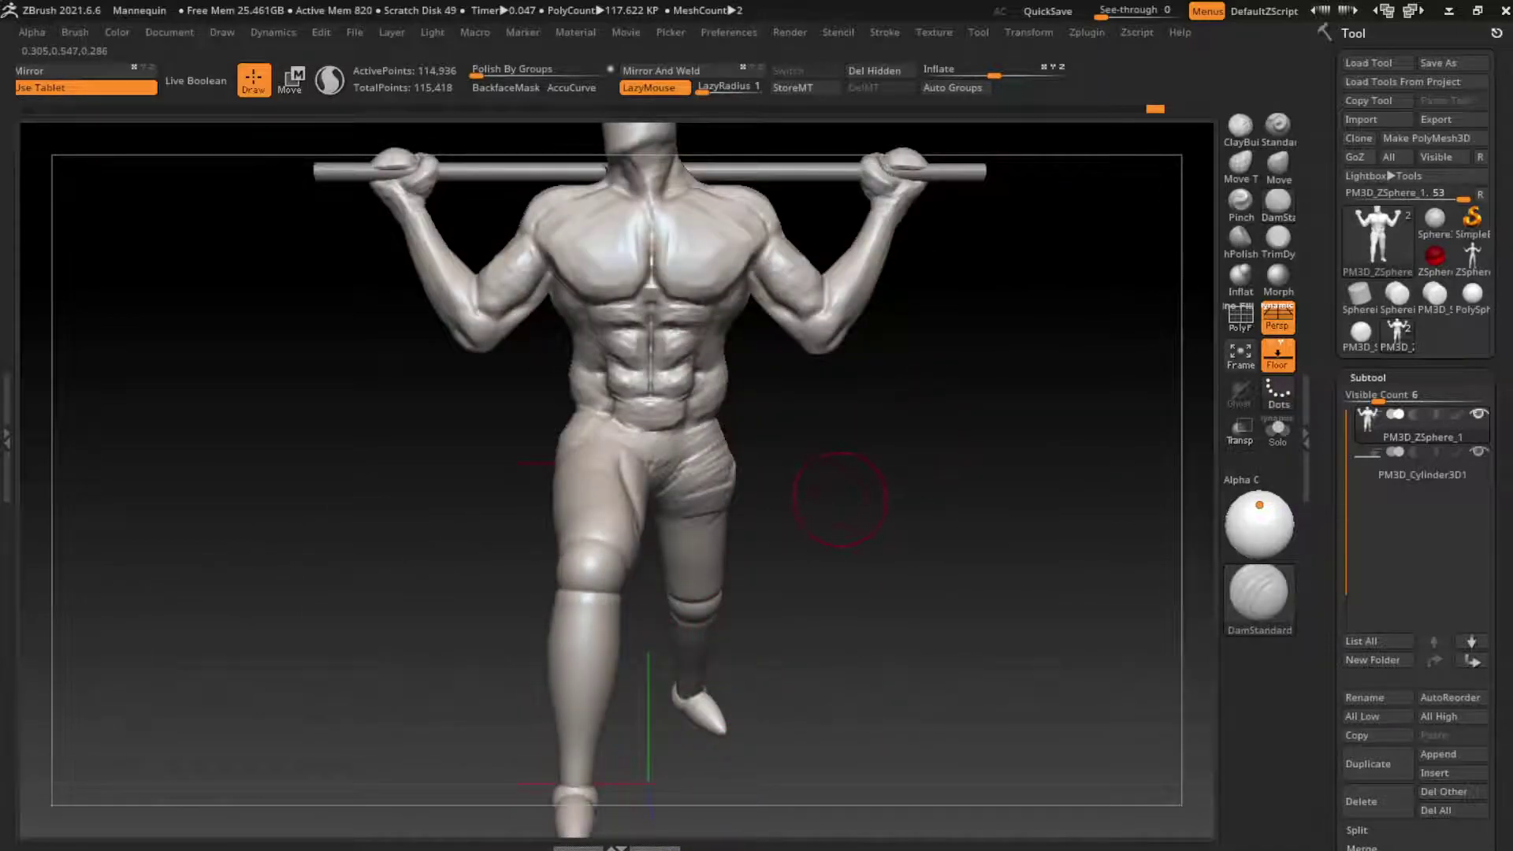
pyautogui.press('b')
pyautogui.press('c')
pyautogui.press('b')
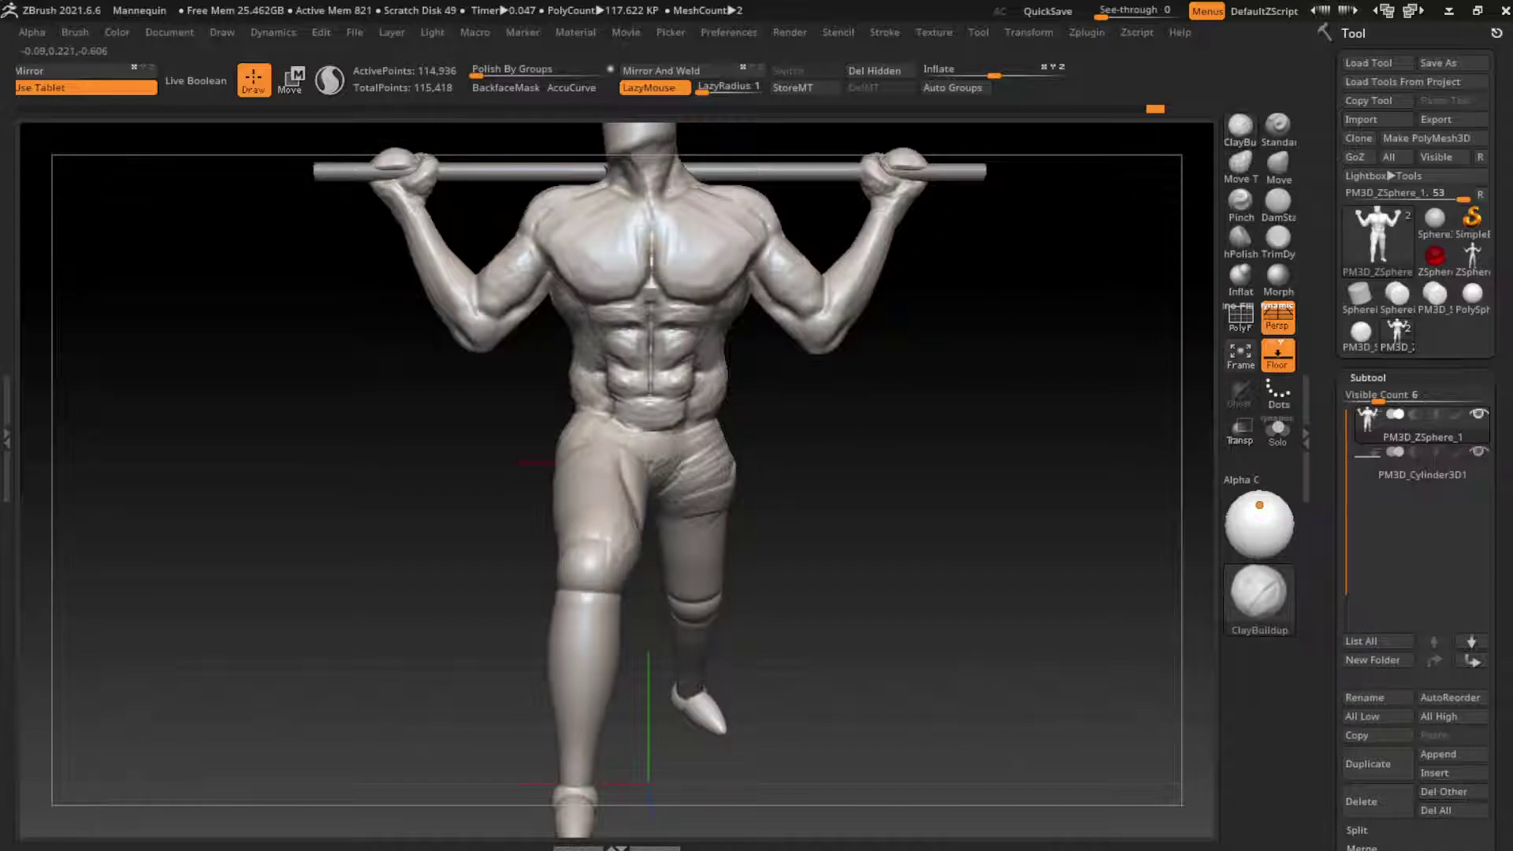
pyautogui.moveTo(598, 532)
pyautogui.mouseDown()
pyautogui.moveTo(630, 552)
pyautogui.moveTo(591, 575)
pyautogui.moveTo(591, 614)
pyautogui.mouseUp()
pyautogui.press('b')
pyautogui.press('d')
pyautogui.press('s')
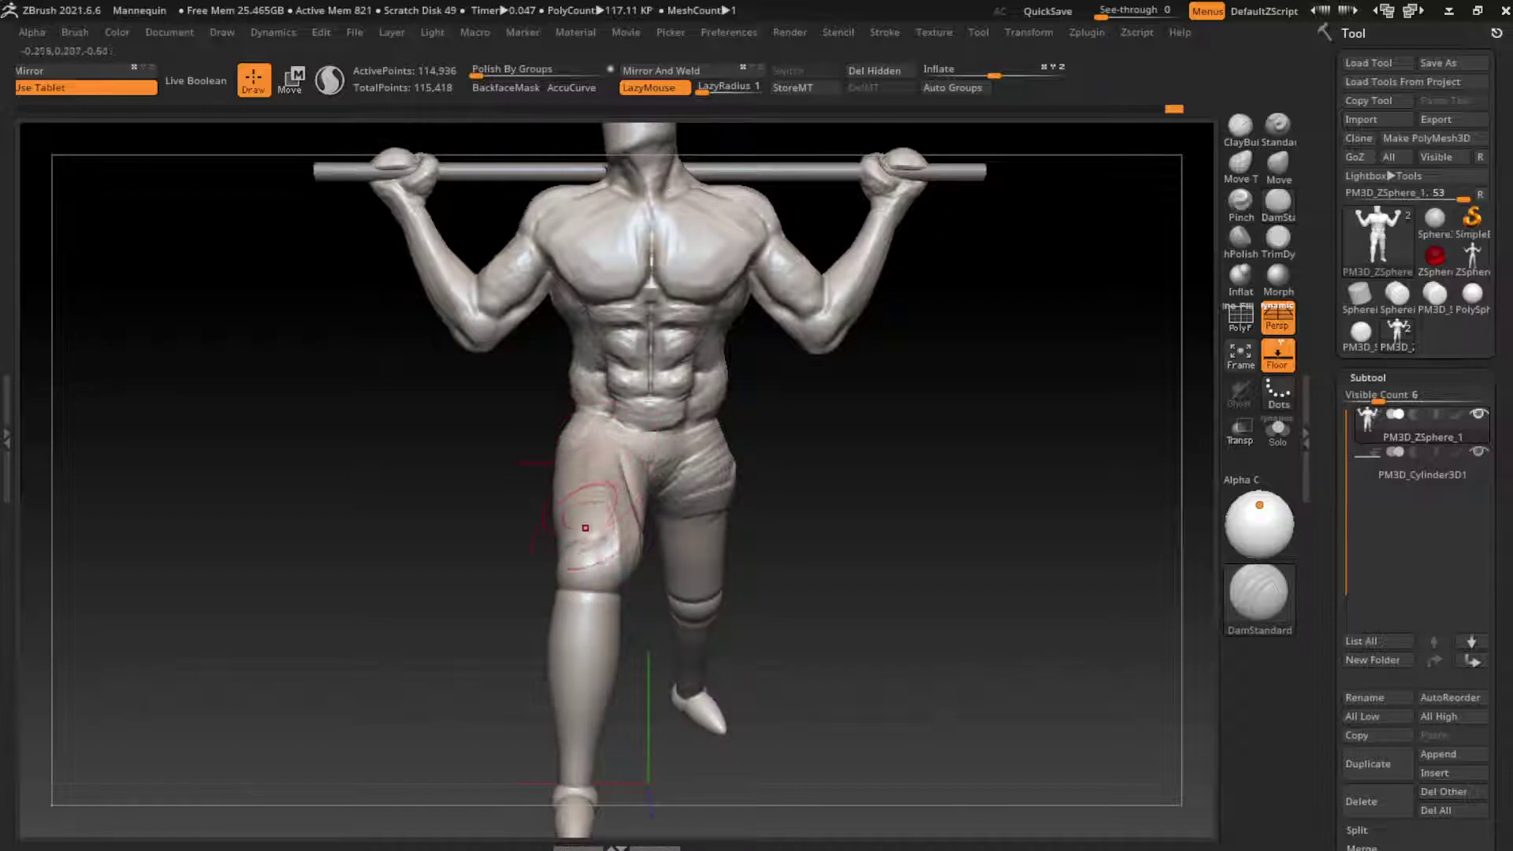
pyautogui.moveTo(577, 480)
pyautogui.keyDown('shift'); pyautogui.mouseDown()
pyautogui.moveTo(587, 579)
pyautogui.moveTo(615, 508)
pyautogui.moveTo(587, 571)
pyautogui.moveTo(591, 484)
pyautogui.moveTo(583, 587)
pyautogui.moveTo(579, 553)
pyautogui.moveTo(646, 434)
pyautogui.mouseUp(); pyautogui.keyUp('shift')
# Build up the front of the thigh and carve grooves into the upper thigh and knee, toggling LazyMouse
pyautogui.press('b')
pyautogui.press('c')
pyautogui.press('b')
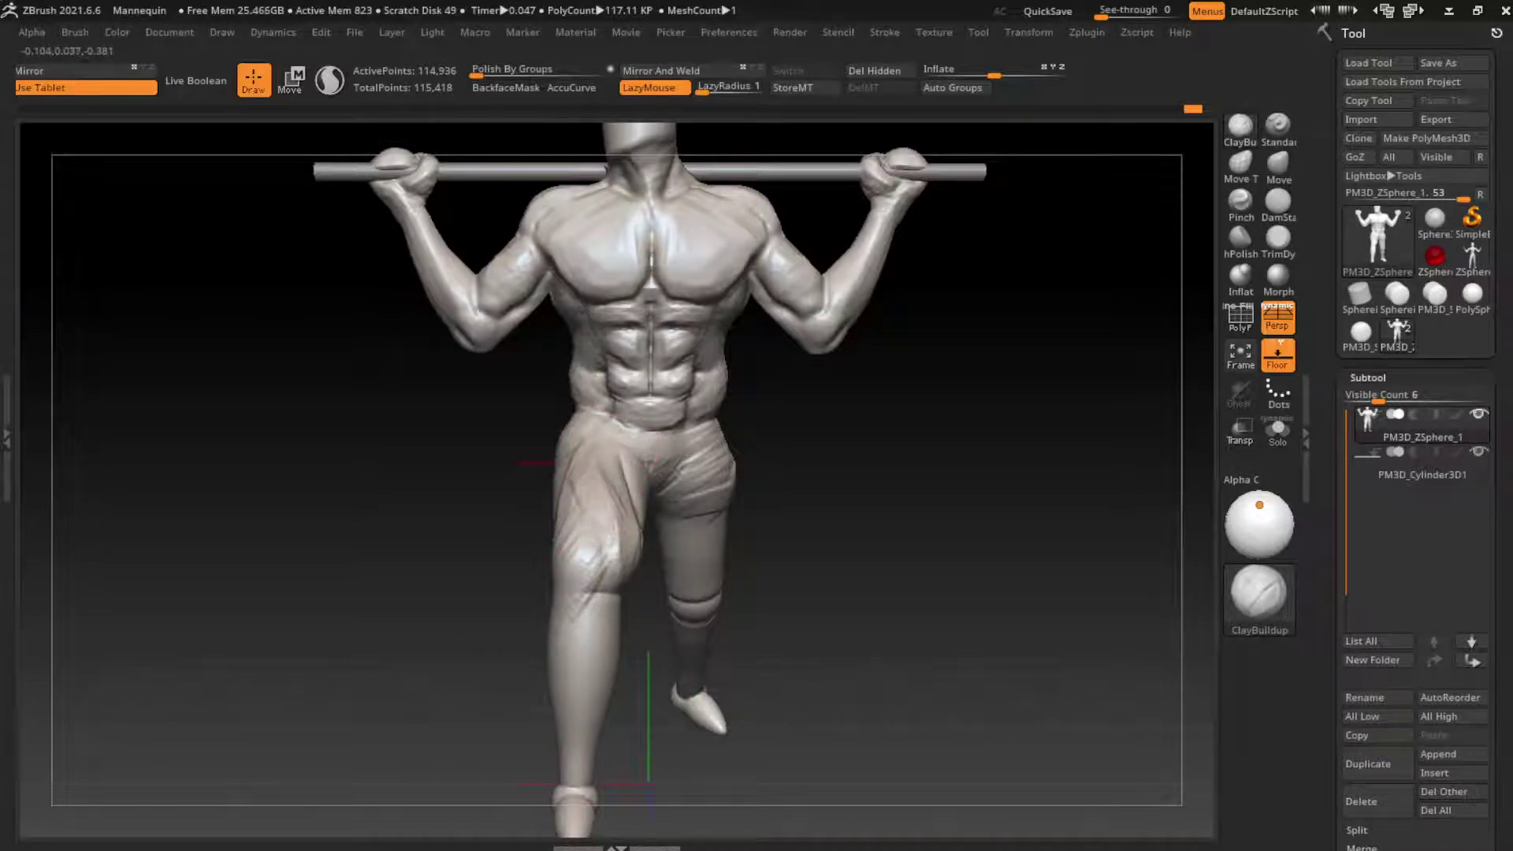
pyautogui.moveTo(575, 524); pyautogui.dragTo(610, 469)
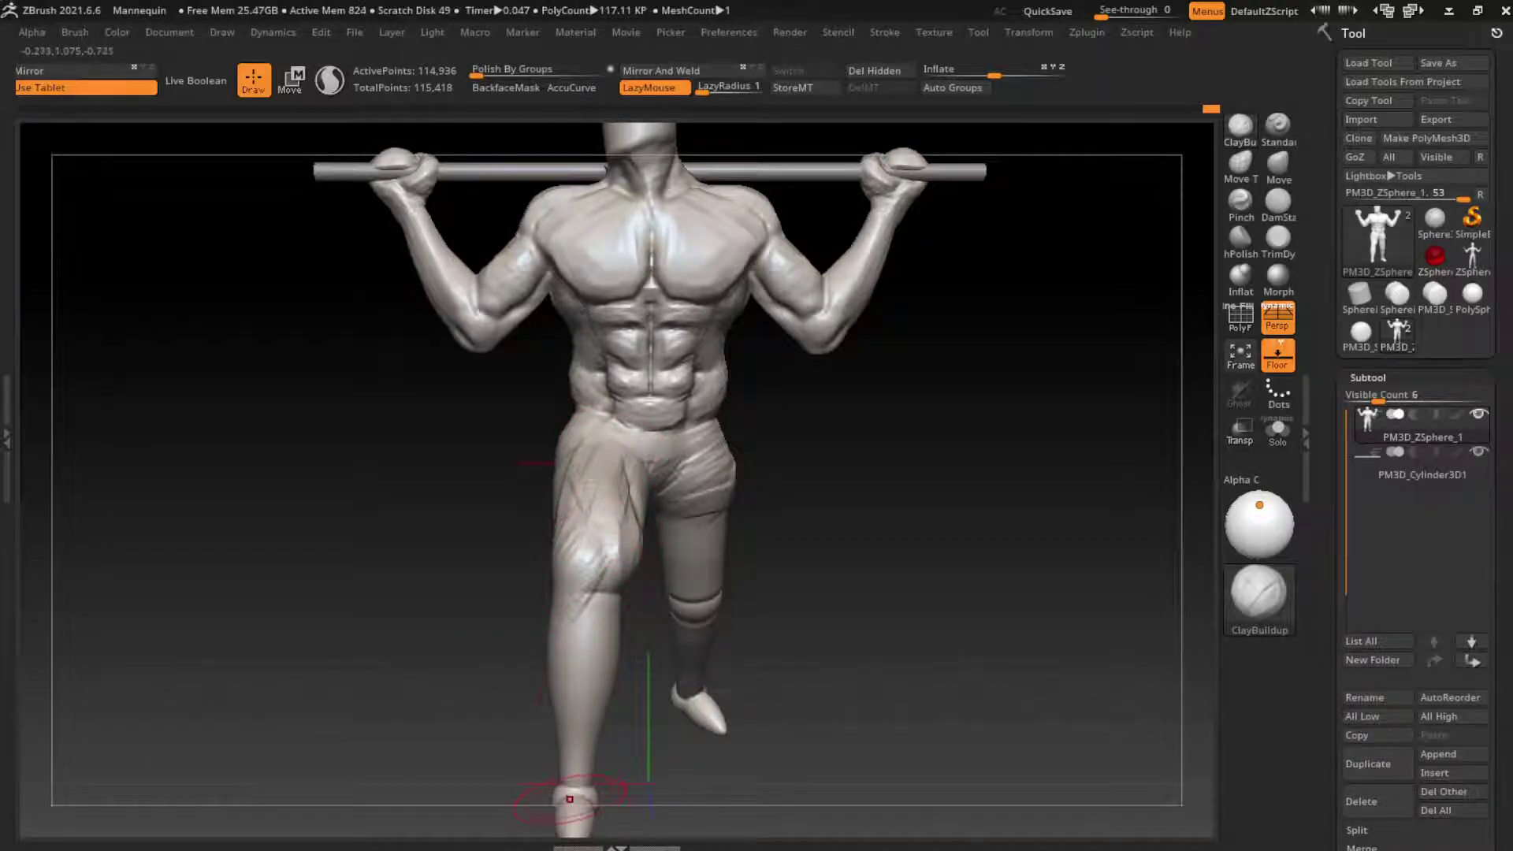
pyautogui.click(1278, 203)
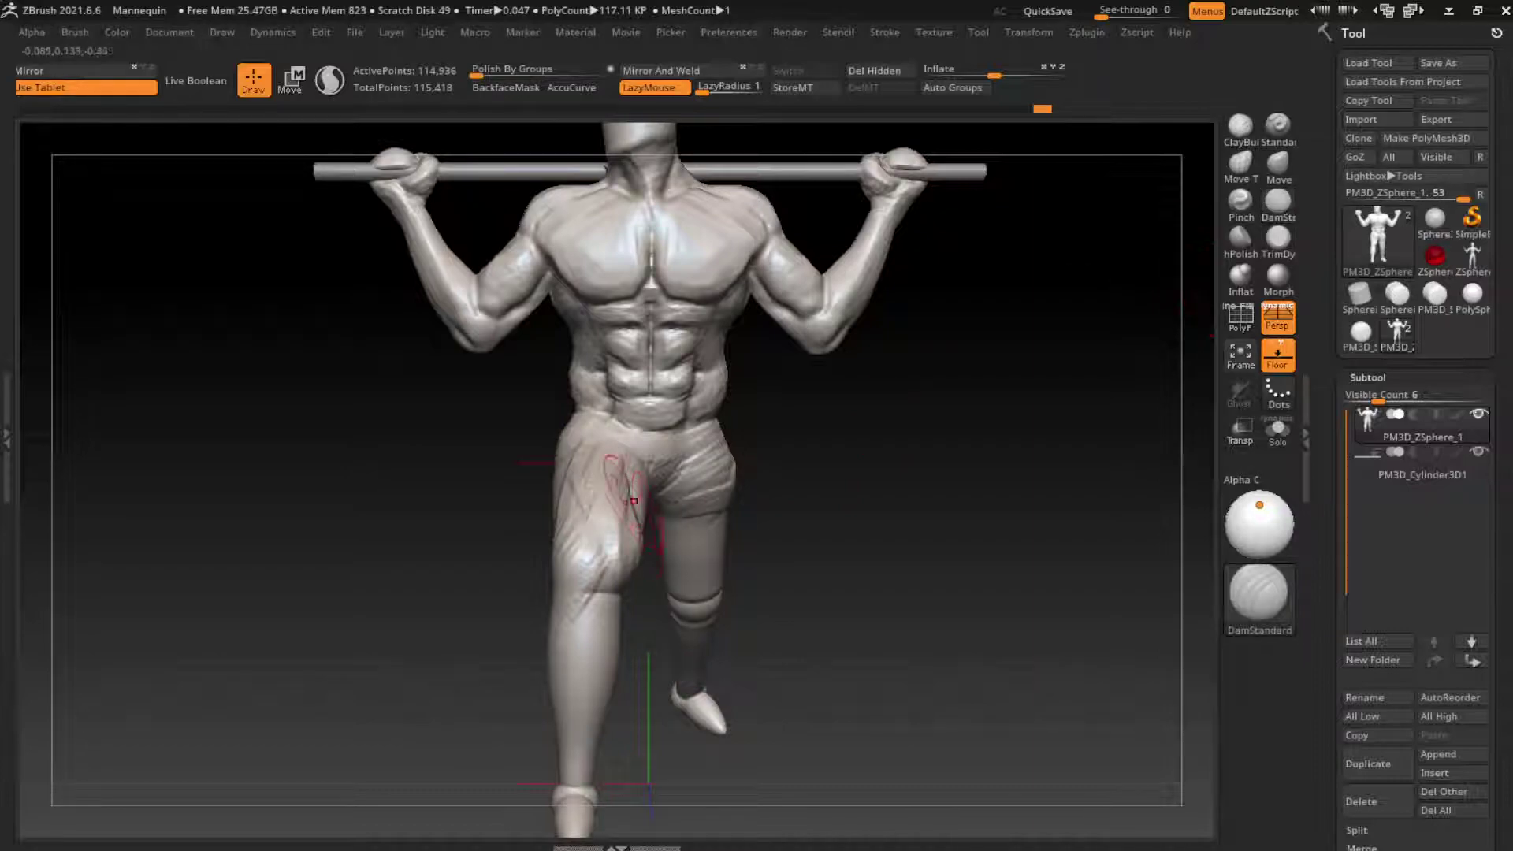
pyautogui.moveTo(623, 468); pyautogui.dragTo(658, 564)
pyautogui.press('l')
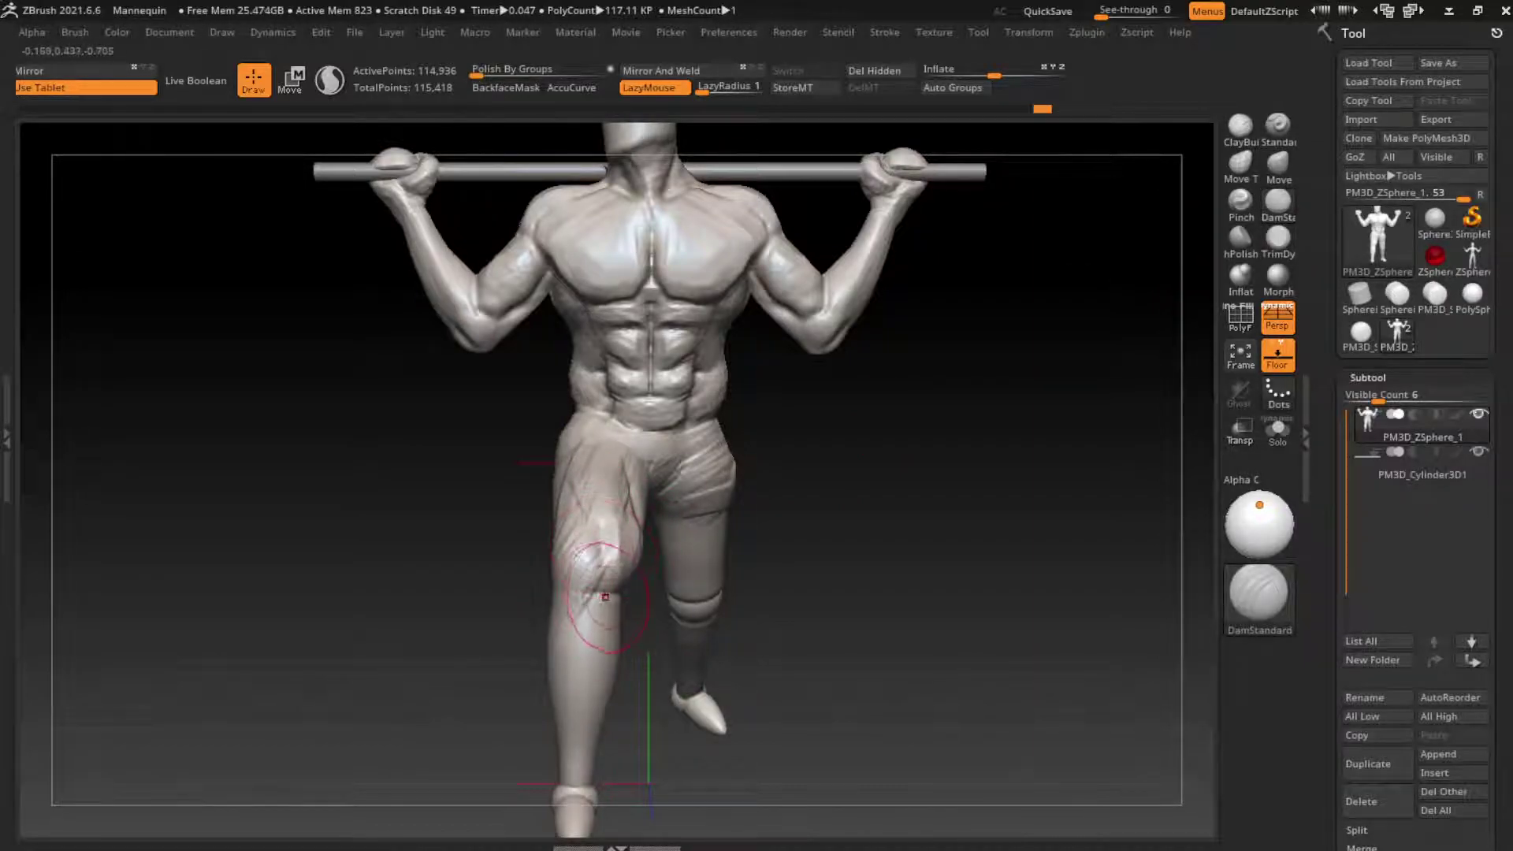
pyautogui.moveTo(575, 642)
pyautogui.mouseDown()
pyautogui.moveTo(607, 528)
pyautogui.moveTo(610, 573)
pyautogui.moveTo(587, 630)
pyautogui.mouseUp()
pyautogui.press('l')
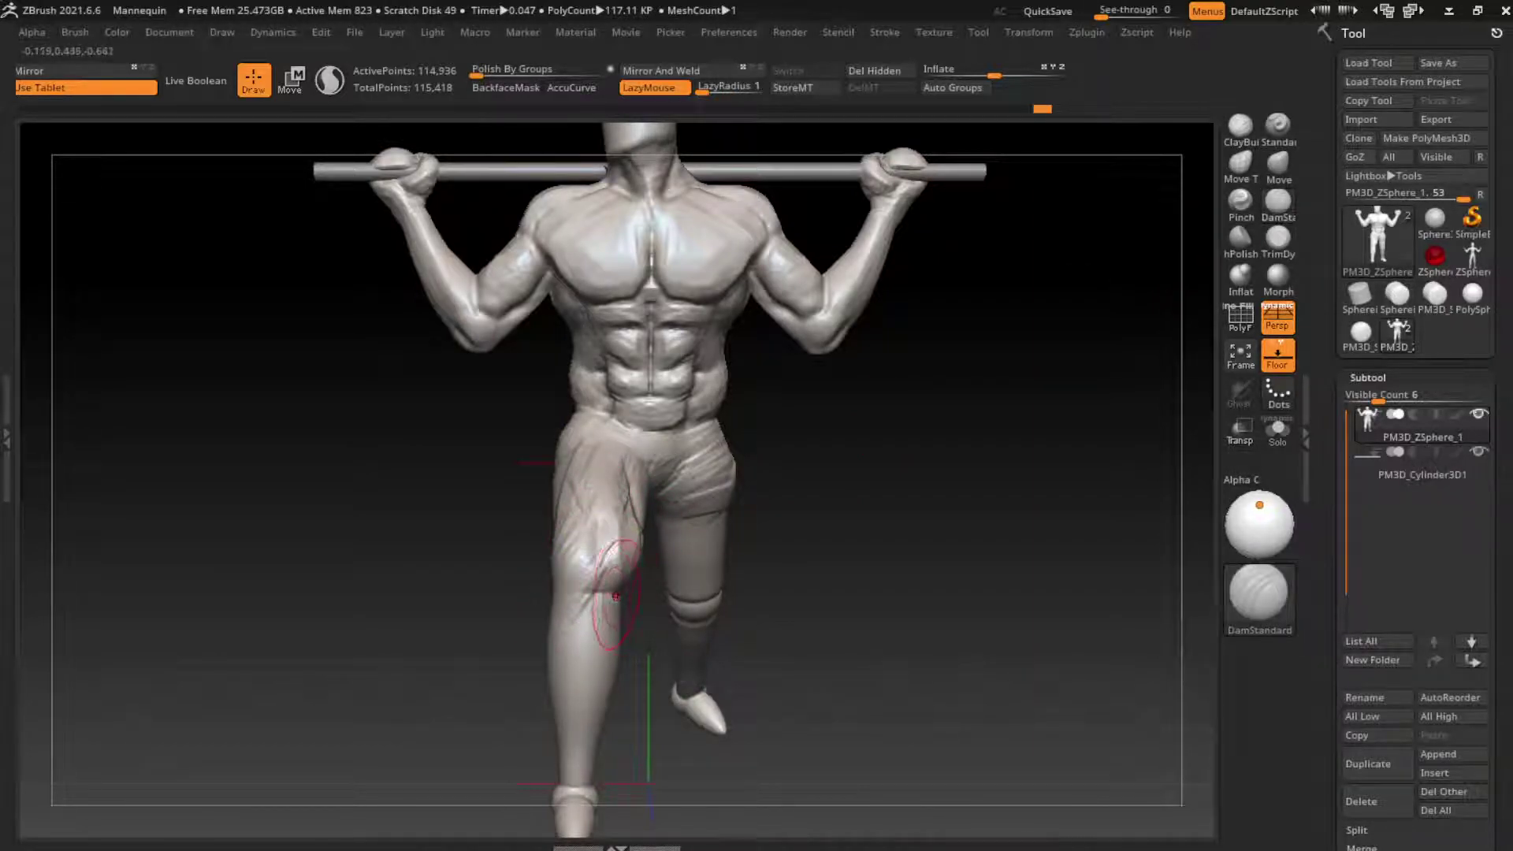
pyautogui.moveTo(680, 589); pyautogui.dragTo(693, 567)
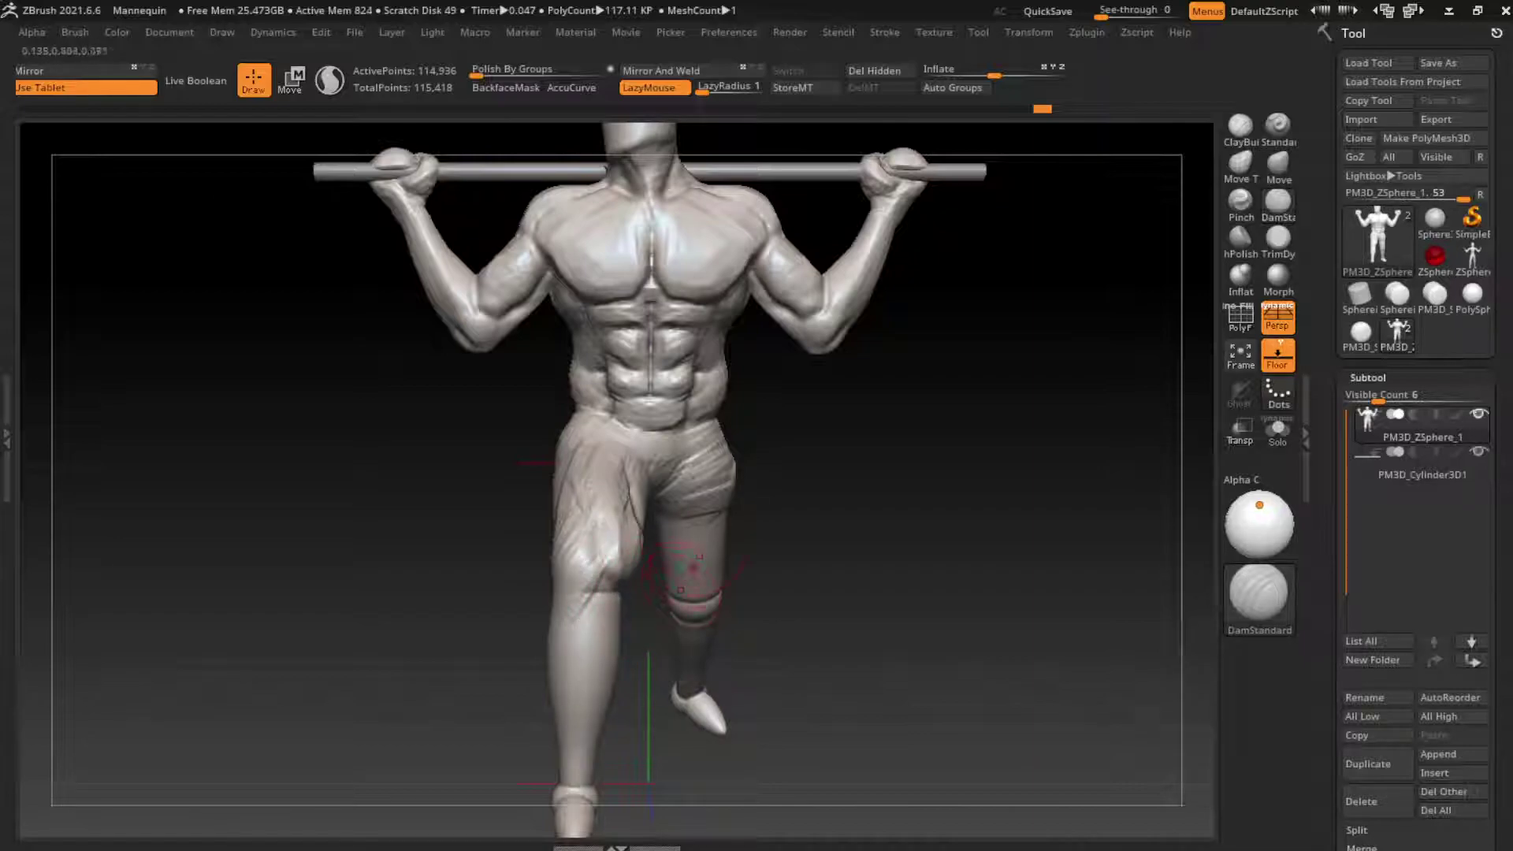
# Orbit to side and front views to check the sculpted thigh
pyautogui.moveTo(780, 587); pyautogui.dragTo(985, 587)
pyautogui.click(1239, 124)
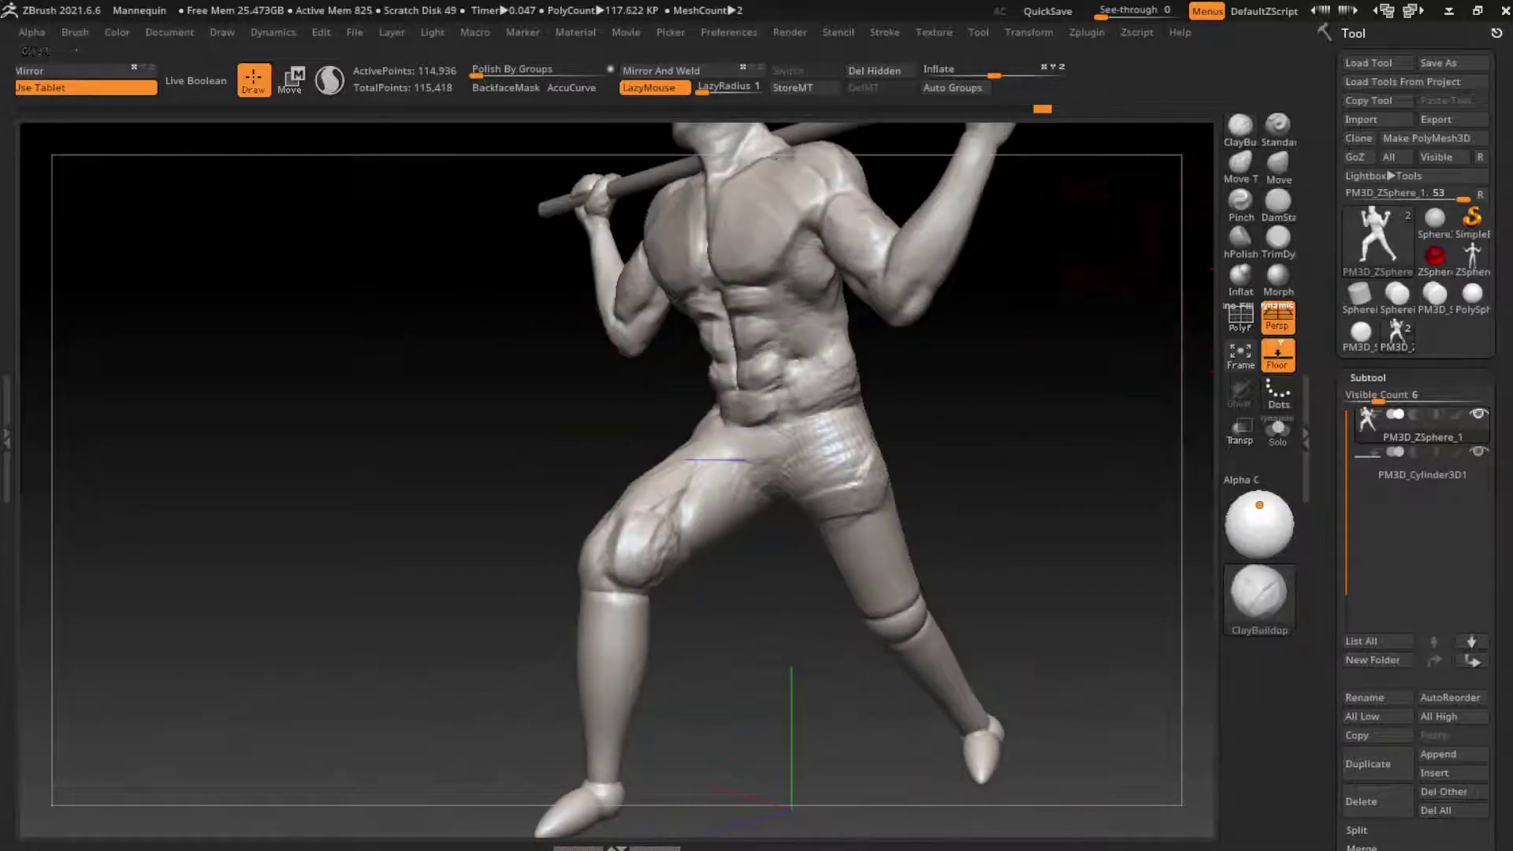
pyautogui.moveTo(685, 528); pyautogui.dragTo(712, 465)
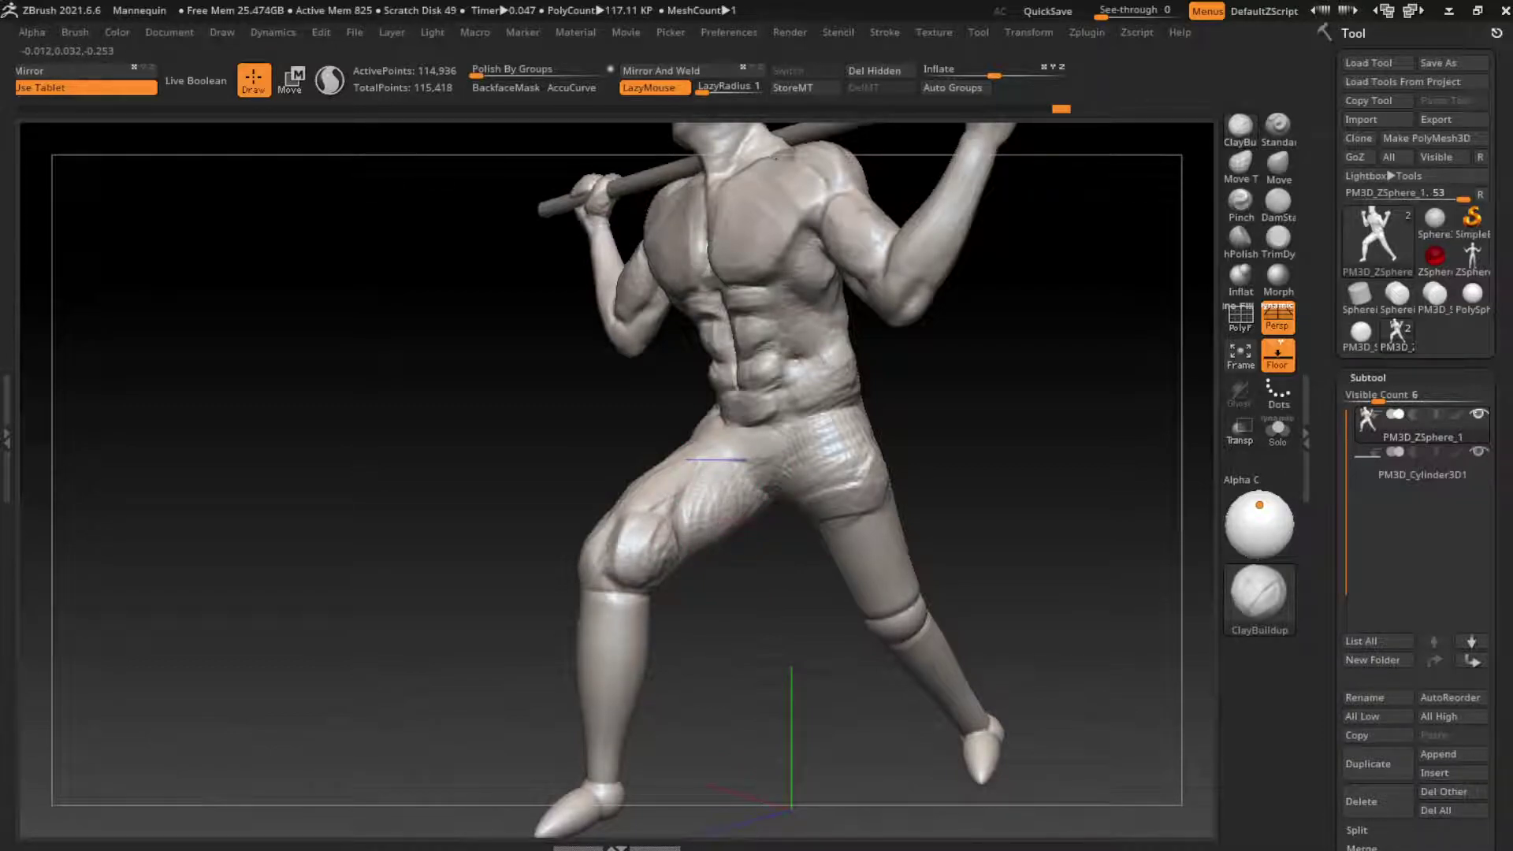
pyautogui.moveTo(945, 488)
pyautogui.keyDown('shift'); pyautogui.mouseDown()
pyautogui.moveTo(985, 504)
pyautogui.moveTo(917, 530)
pyautogui.mouseUp(); pyautogui.keyUp('shift')
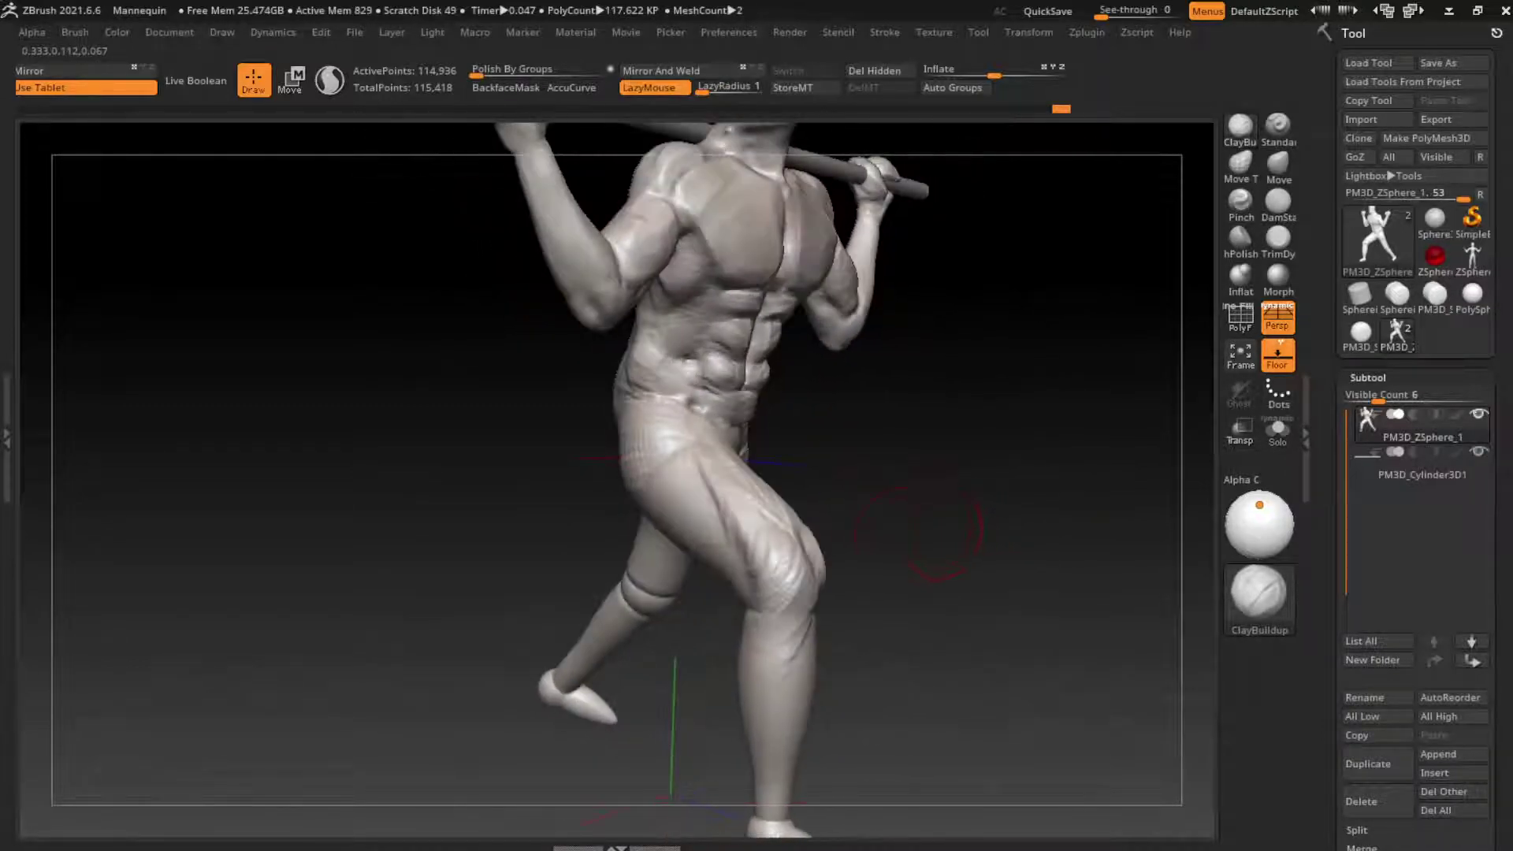
pyautogui.click(1277, 203)
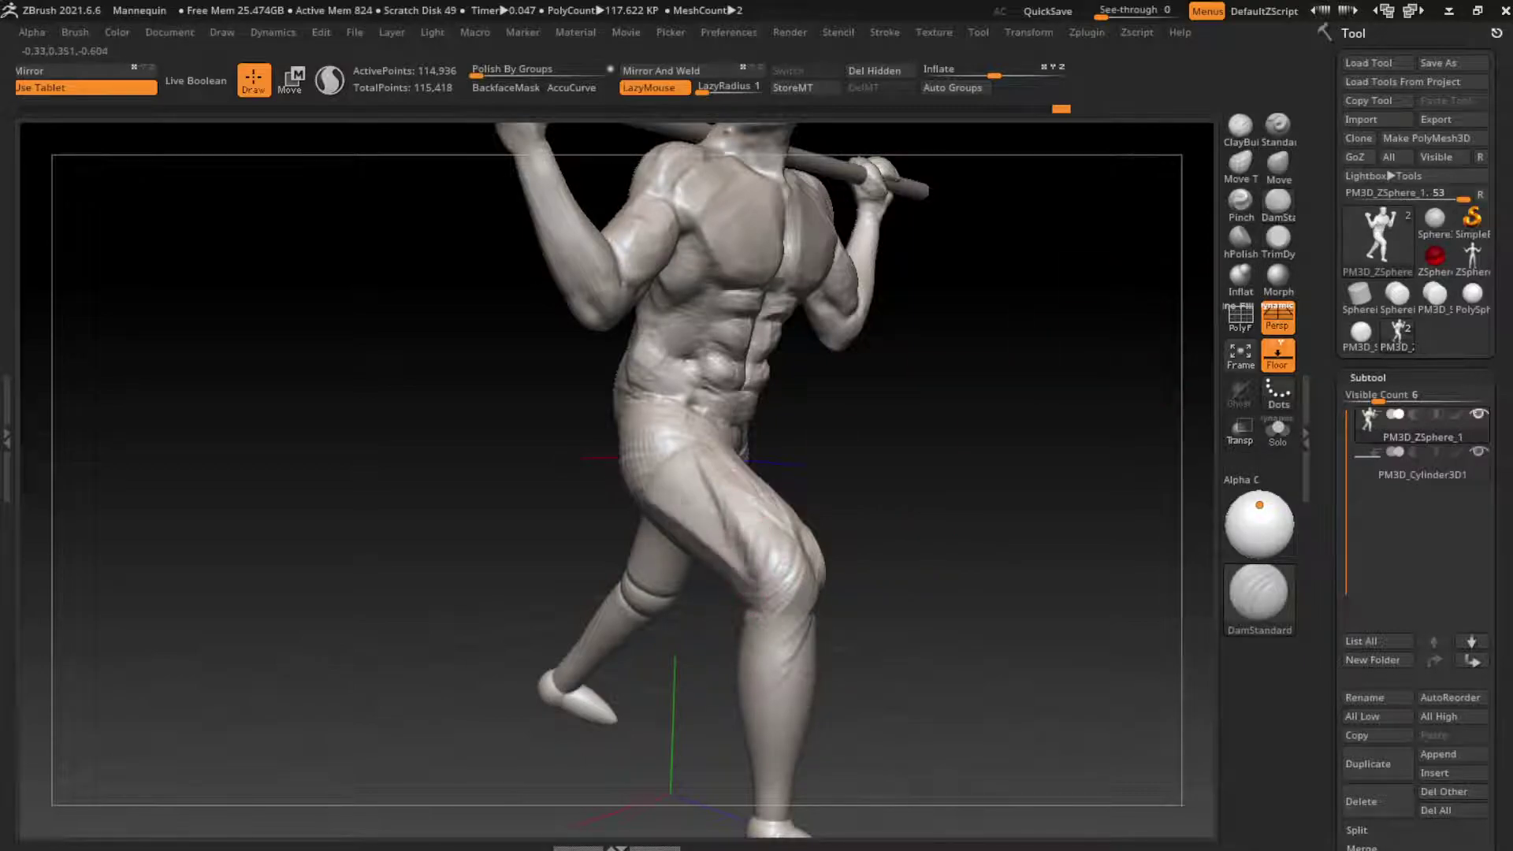
pyautogui.moveTo(929, 512)
pyautogui.keyDown('shift'); pyautogui.mouseDown()
pyautogui.moveTo(954, 520)
pyautogui.moveTo(938, 504)
pyautogui.mouseUp(); pyautogui.keyUp('shift')
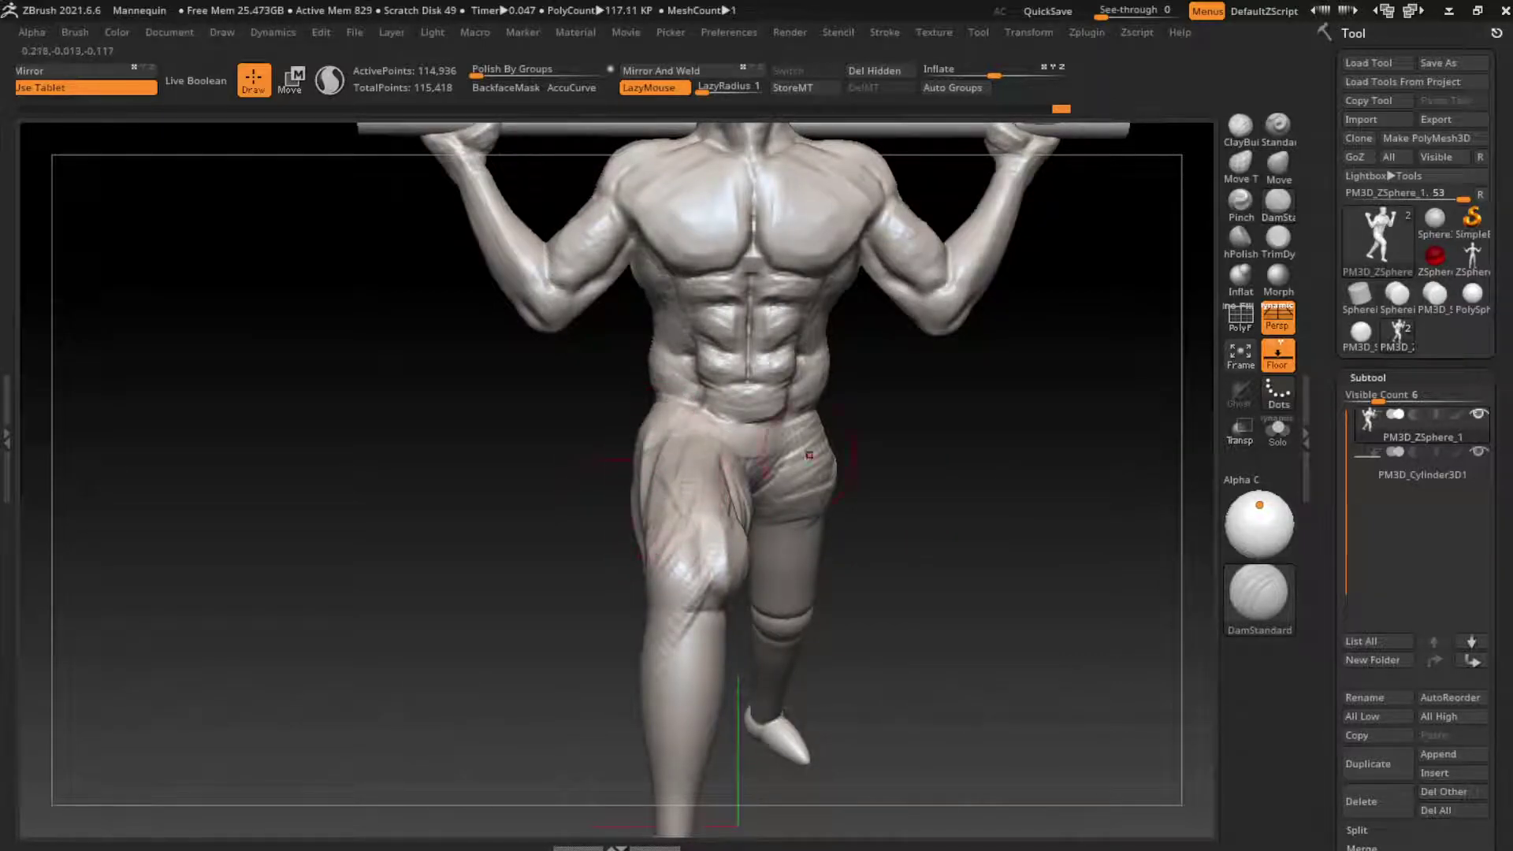
pyautogui.press('b')
pyautogui.press('c')
pyautogui.press('b')
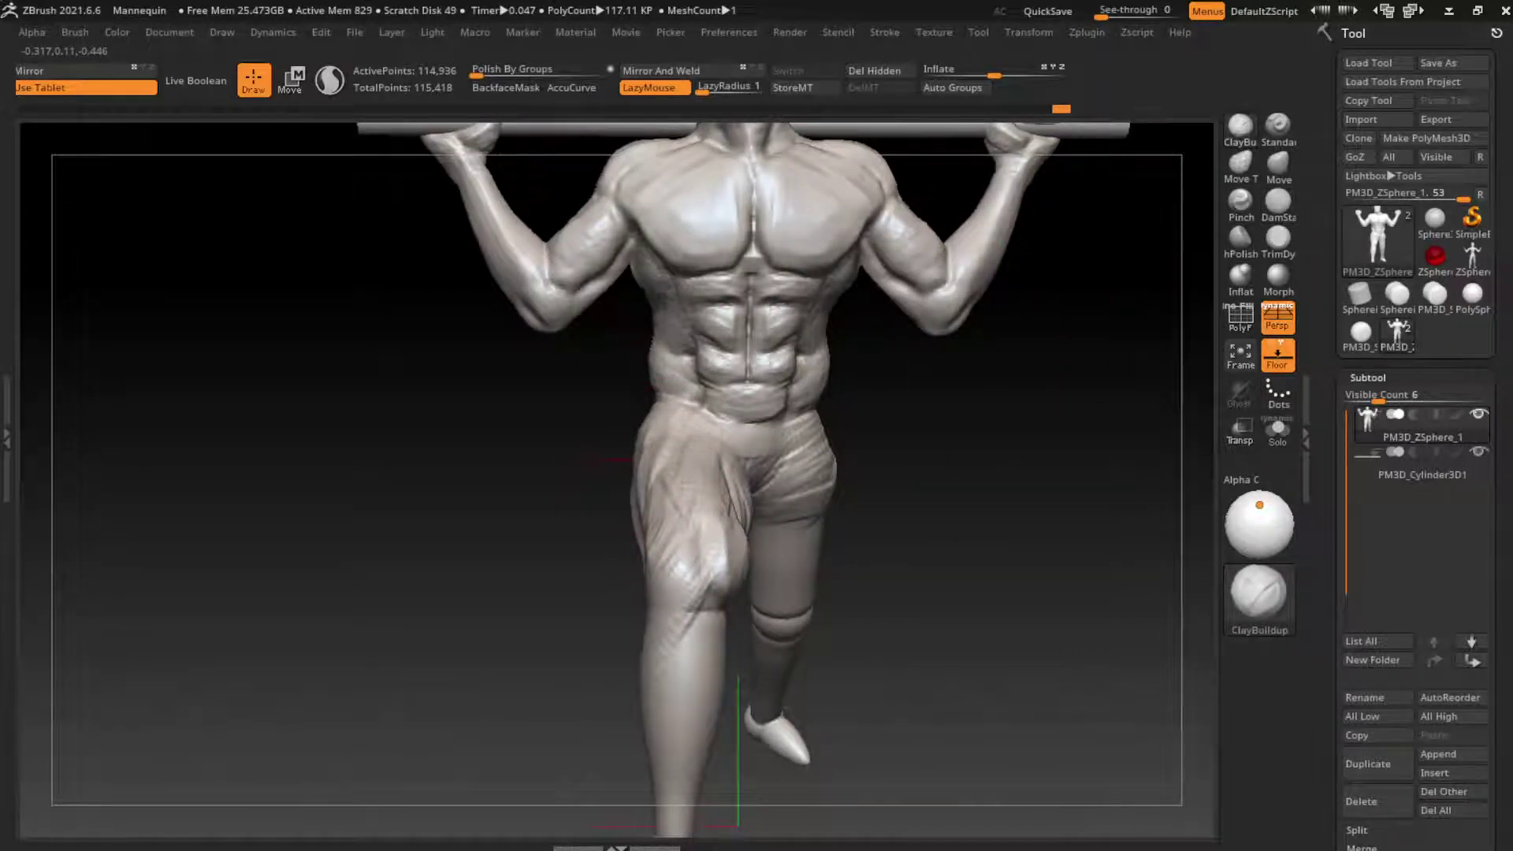
# Review the thigh from three-quarter and front views, ending on ClayBuildup with LazyMouse on
pyautogui.moveTo(658, 505); pyautogui.dragTo(622, 509)
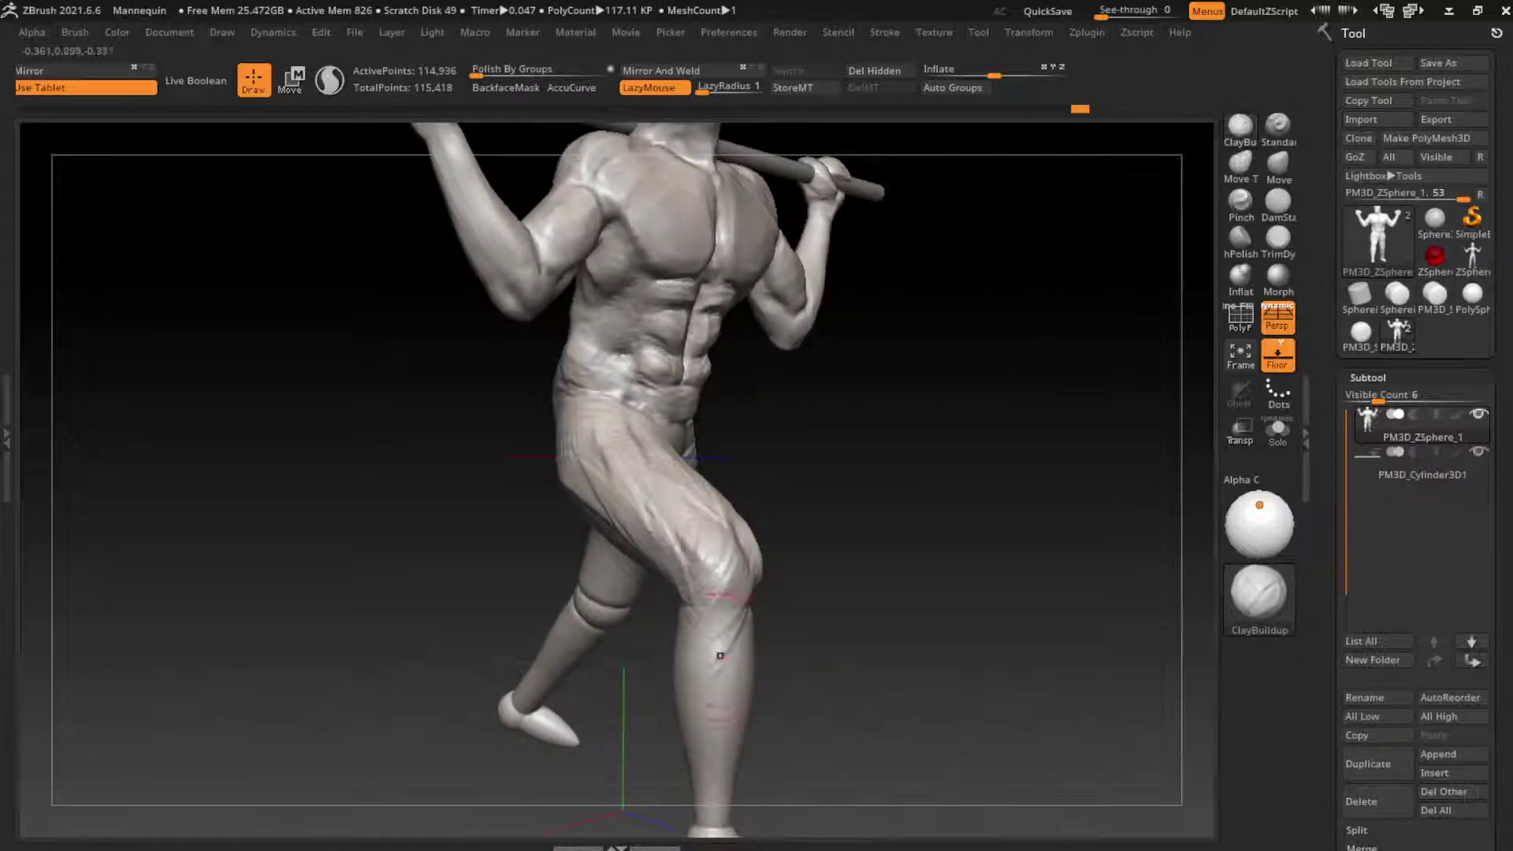
pyautogui.press('b')
pyautogui.press('t')
pyautogui.press('d')
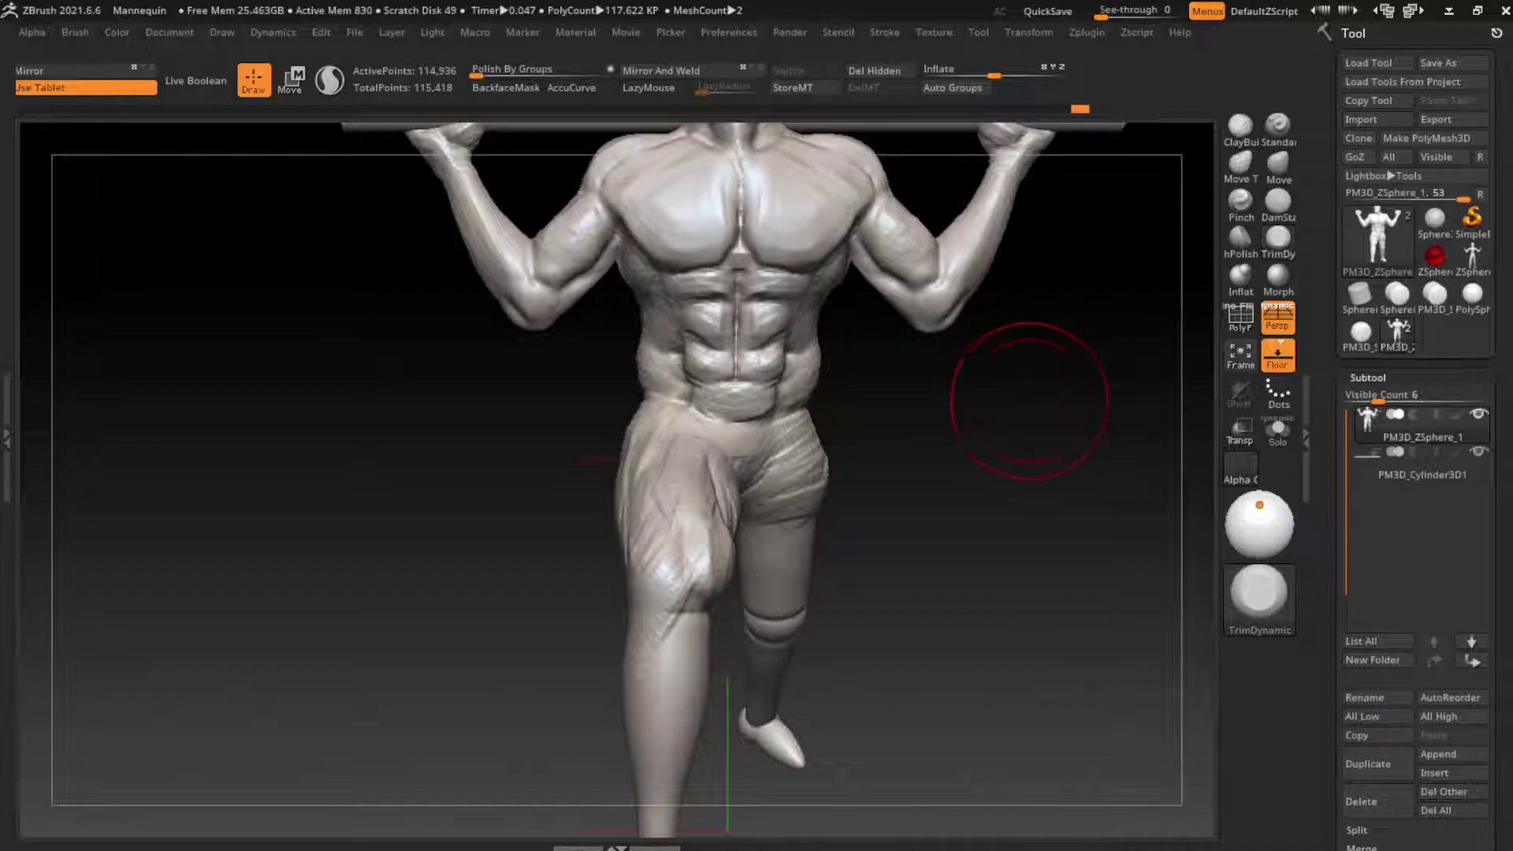
pyautogui.moveTo(671, 519); pyautogui.dragTo(623, 520)
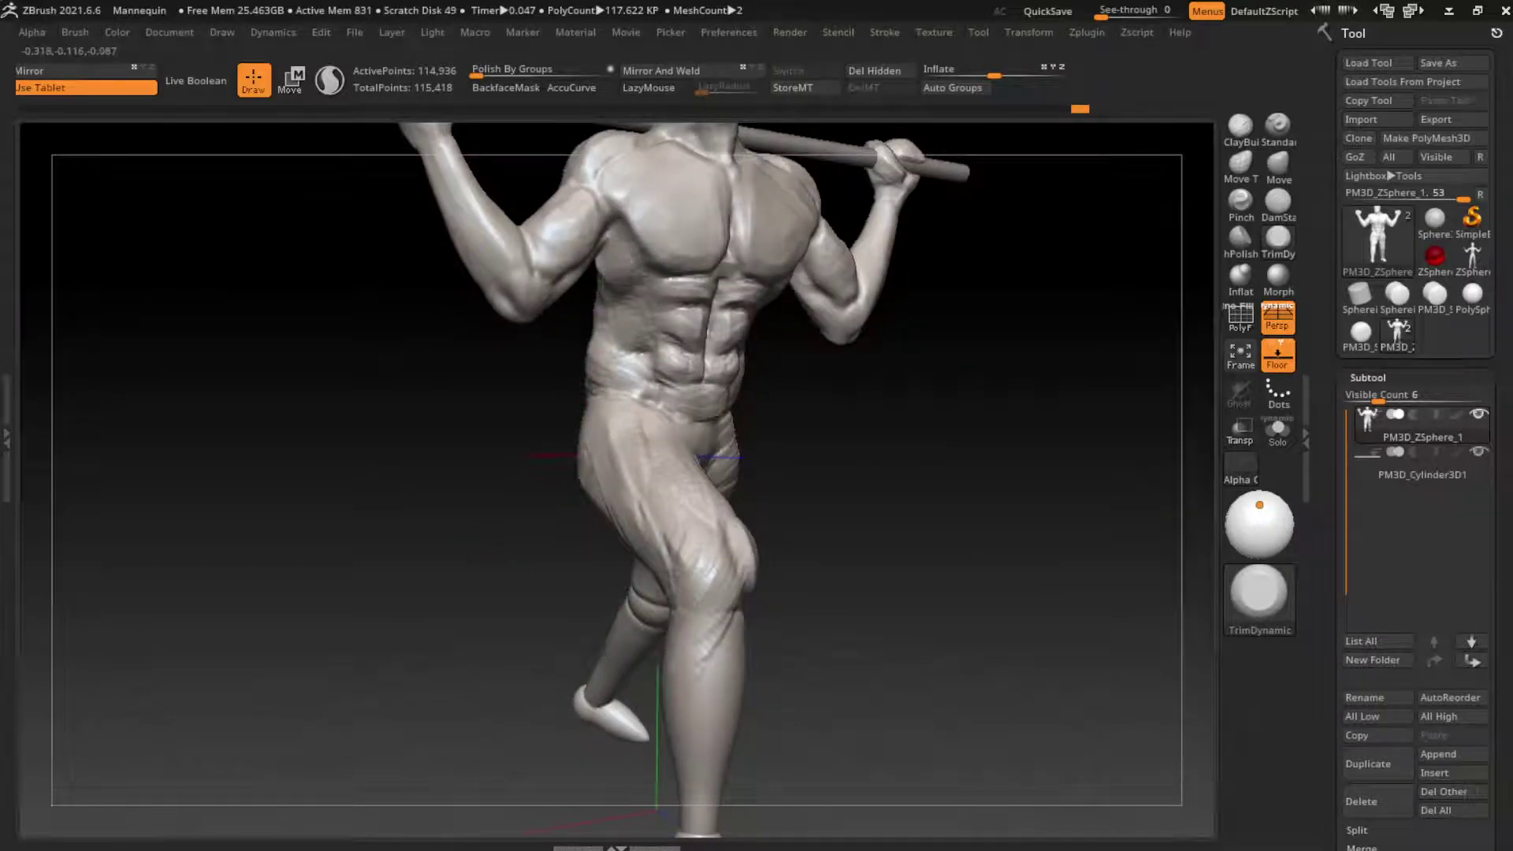
pyautogui.keyDown('shift'); pyautogui.moveTo(699, 548); pyautogui.dragTo(870, 572); pyautogui.keyUp('shift')
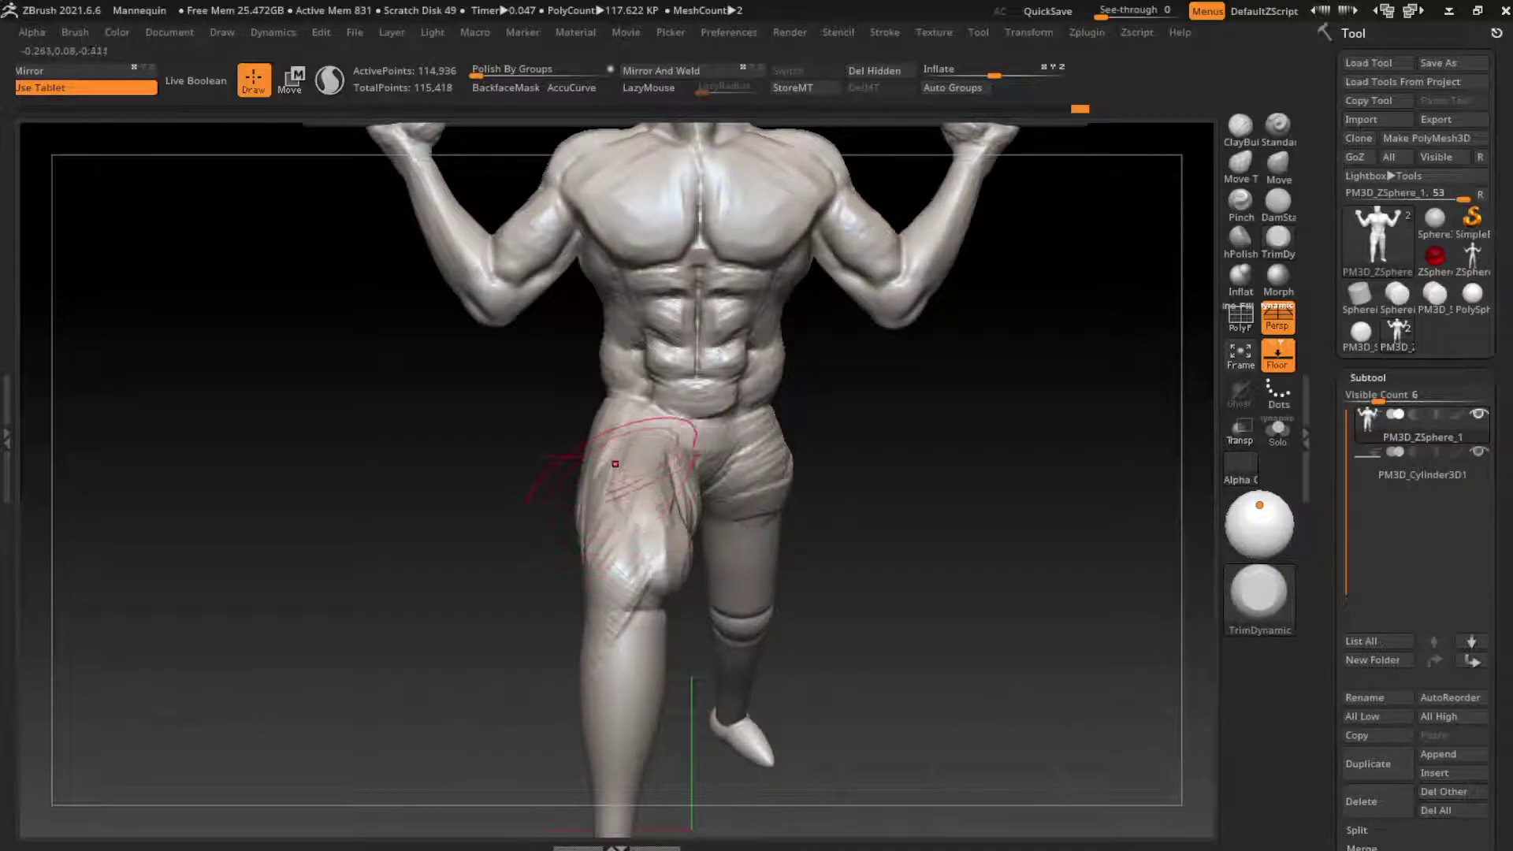
pyautogui.click(1240, 126)
pyautogui.press('l')
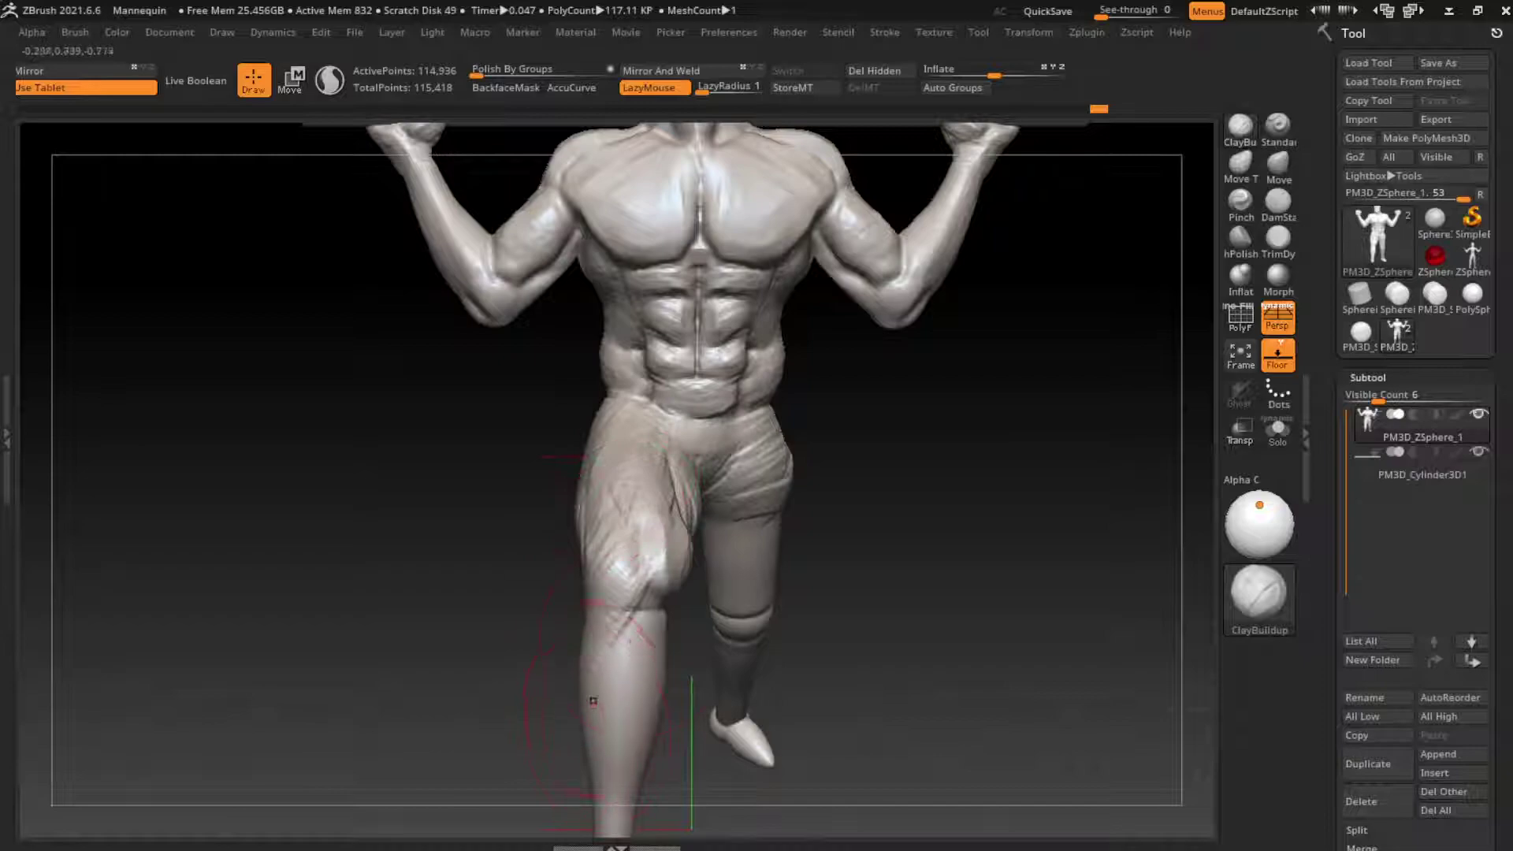
# Carve short DamStandard creases into the knee, lower thigh and outer knee
pyautogui.keyDown('alt'); pyautogui.moveTo(808, 571); pyautogui.dragTo(825, 508); pyautogui.keyUp('alt')
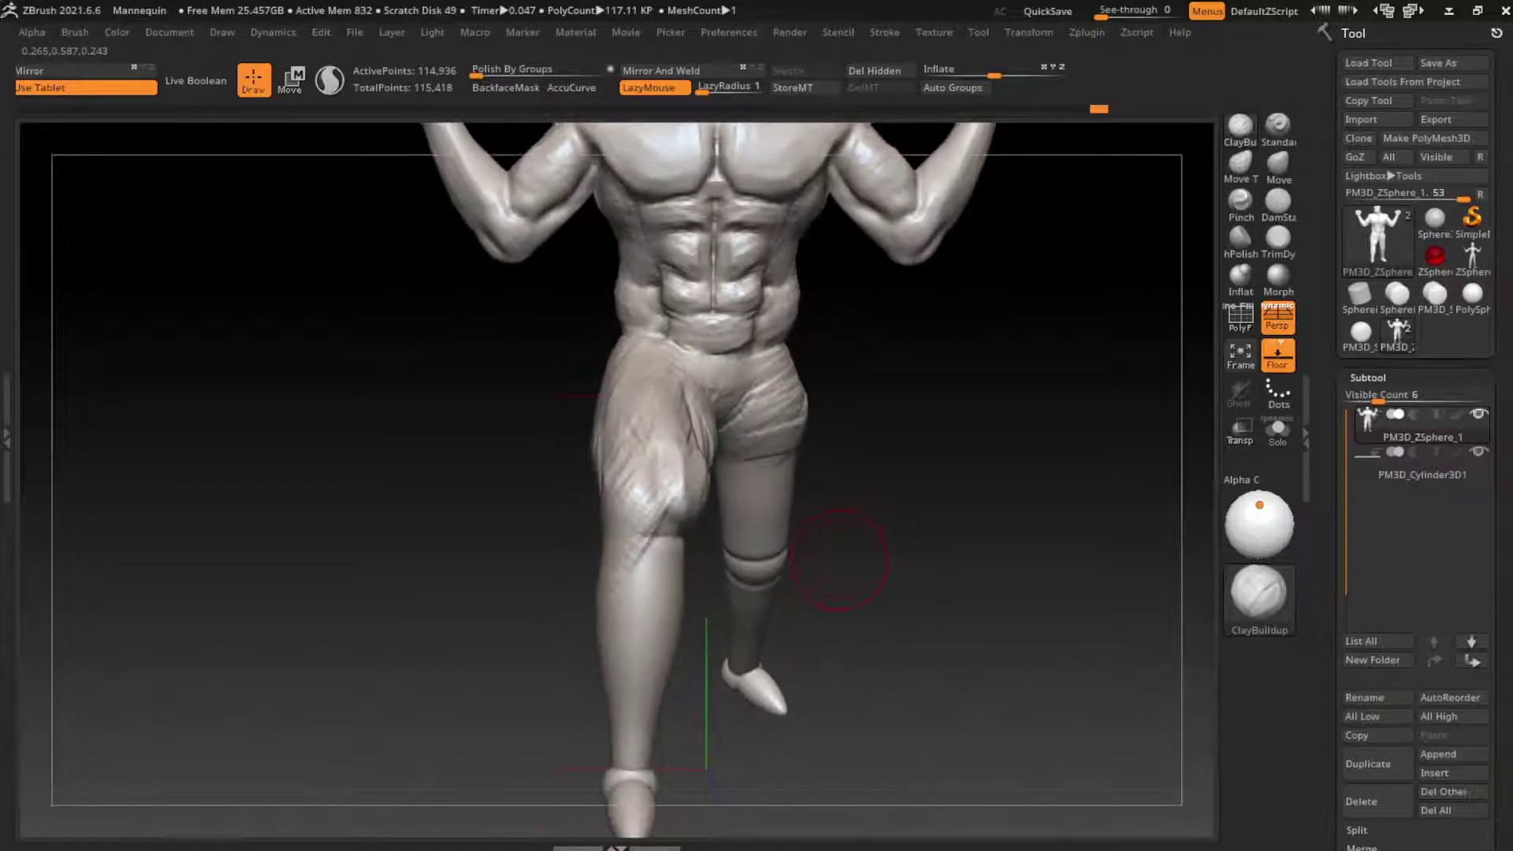
pyautogui.click(1278, 201)
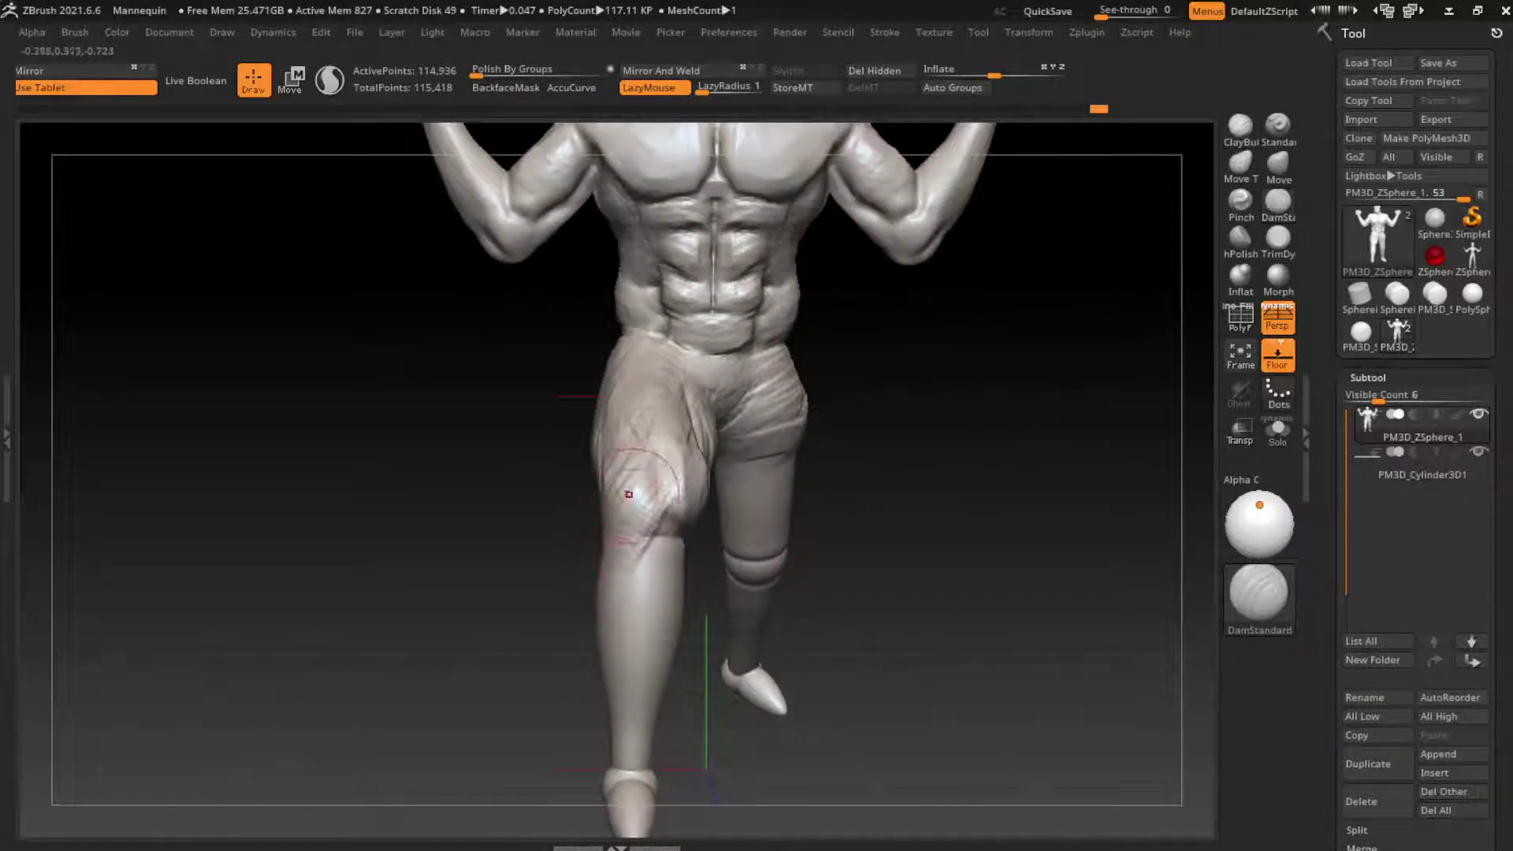
pyautogui.moveTo(625, 493)
pyautogui.mouseDown()
pyautogui.moveTo(613, 569)
pyautogui.moveTo(632, 563)
pyautogui.moveTo(623, 551)
pyautogui.moveTo(638, 587)
pyautogui.mouseUp()
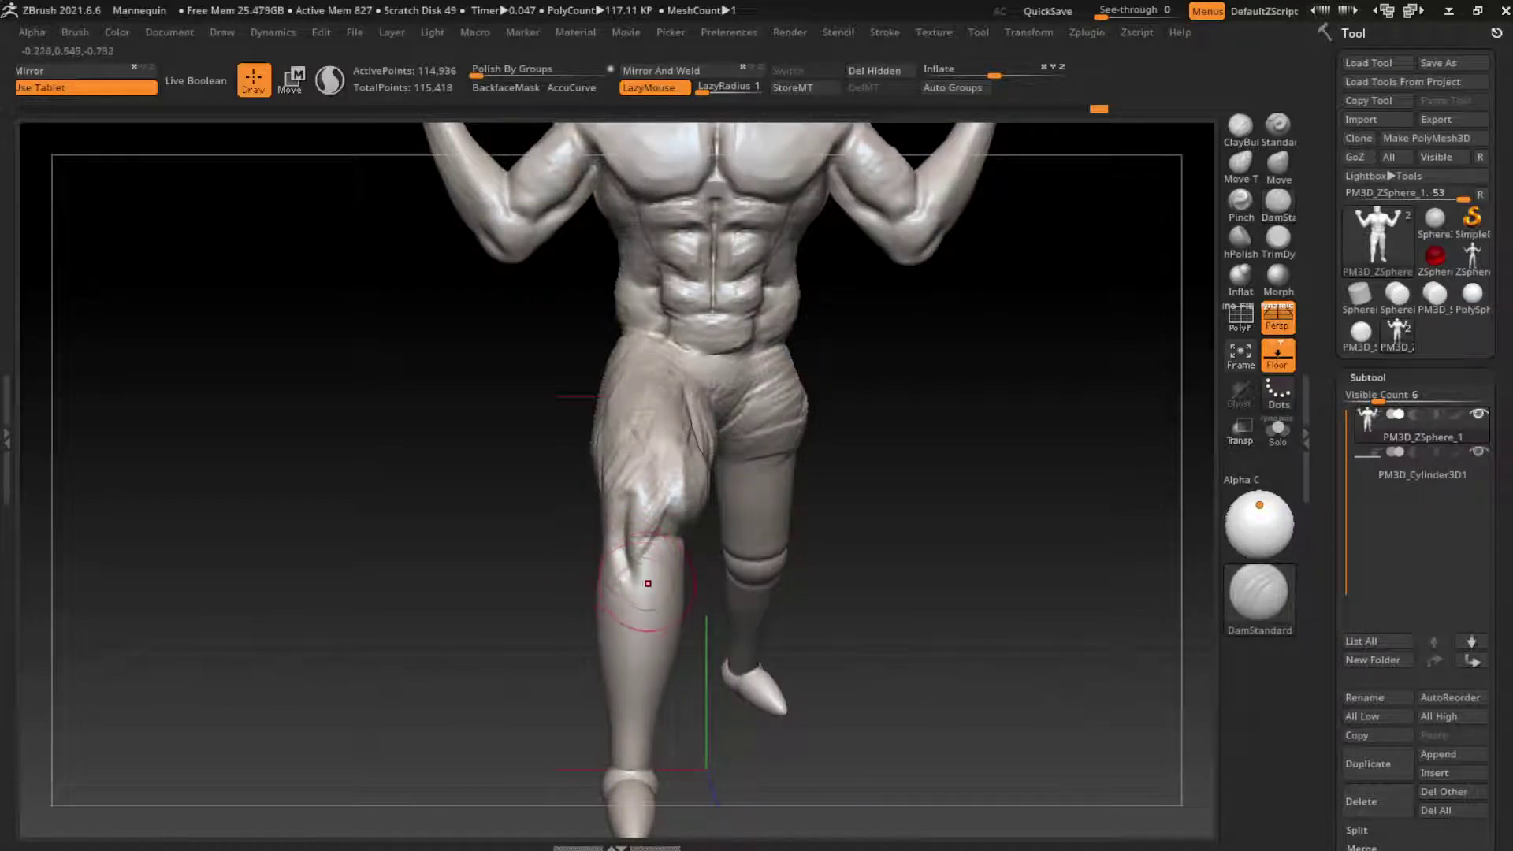
pyautogui.moveTo(650, 523)
pyautogui.mouseDown()
pyautogui.moveTo(658, 591)
pyautogui.moveTo(677, 565)
pyautogui.mouseUp()
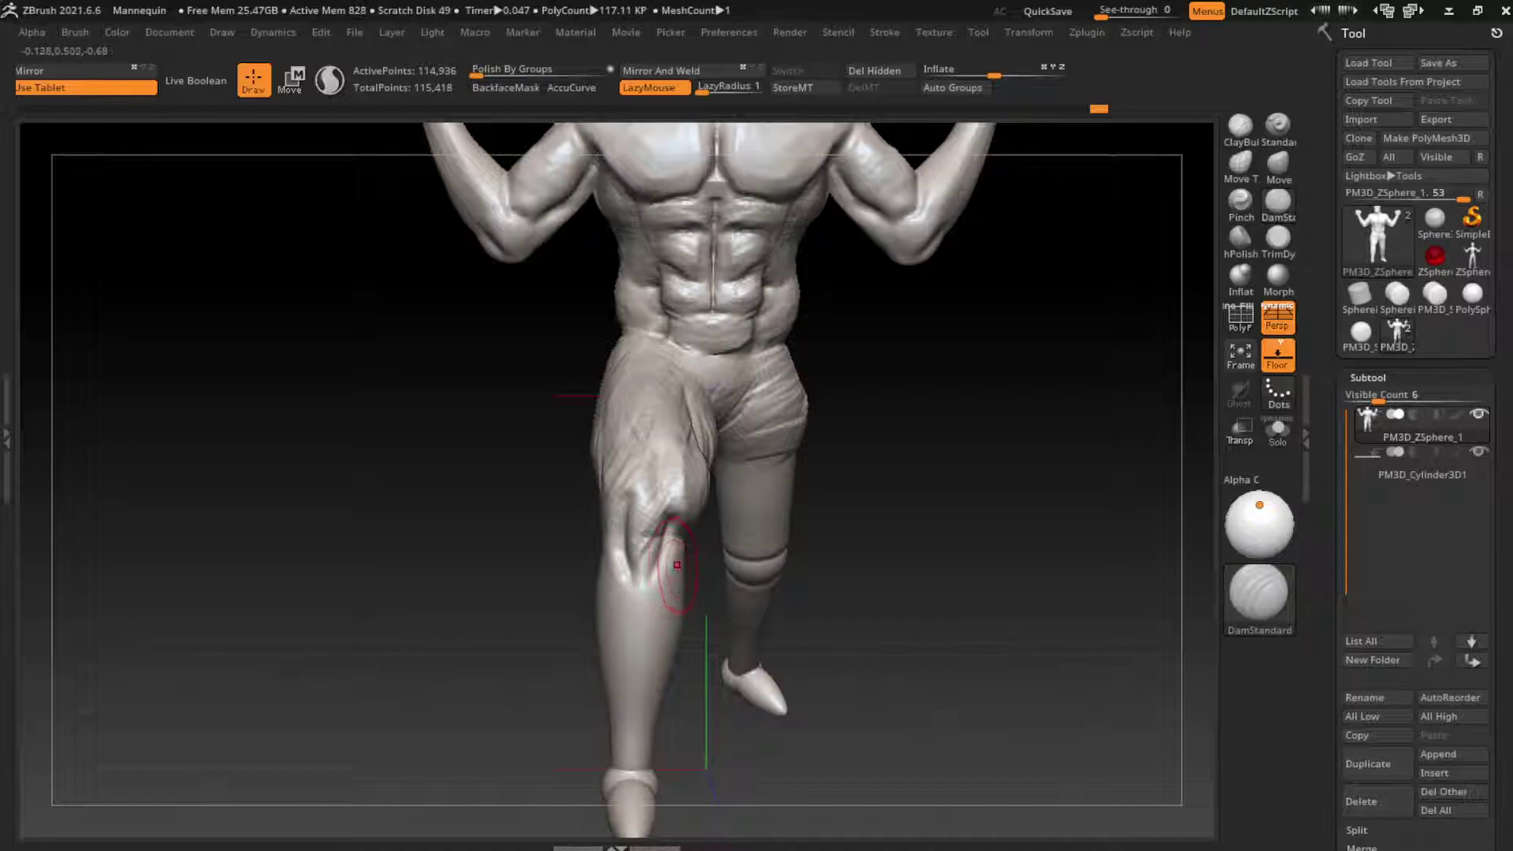
# Build up and soften the knee crease with ClayBuildup
pyautogui.click(1239, 125)
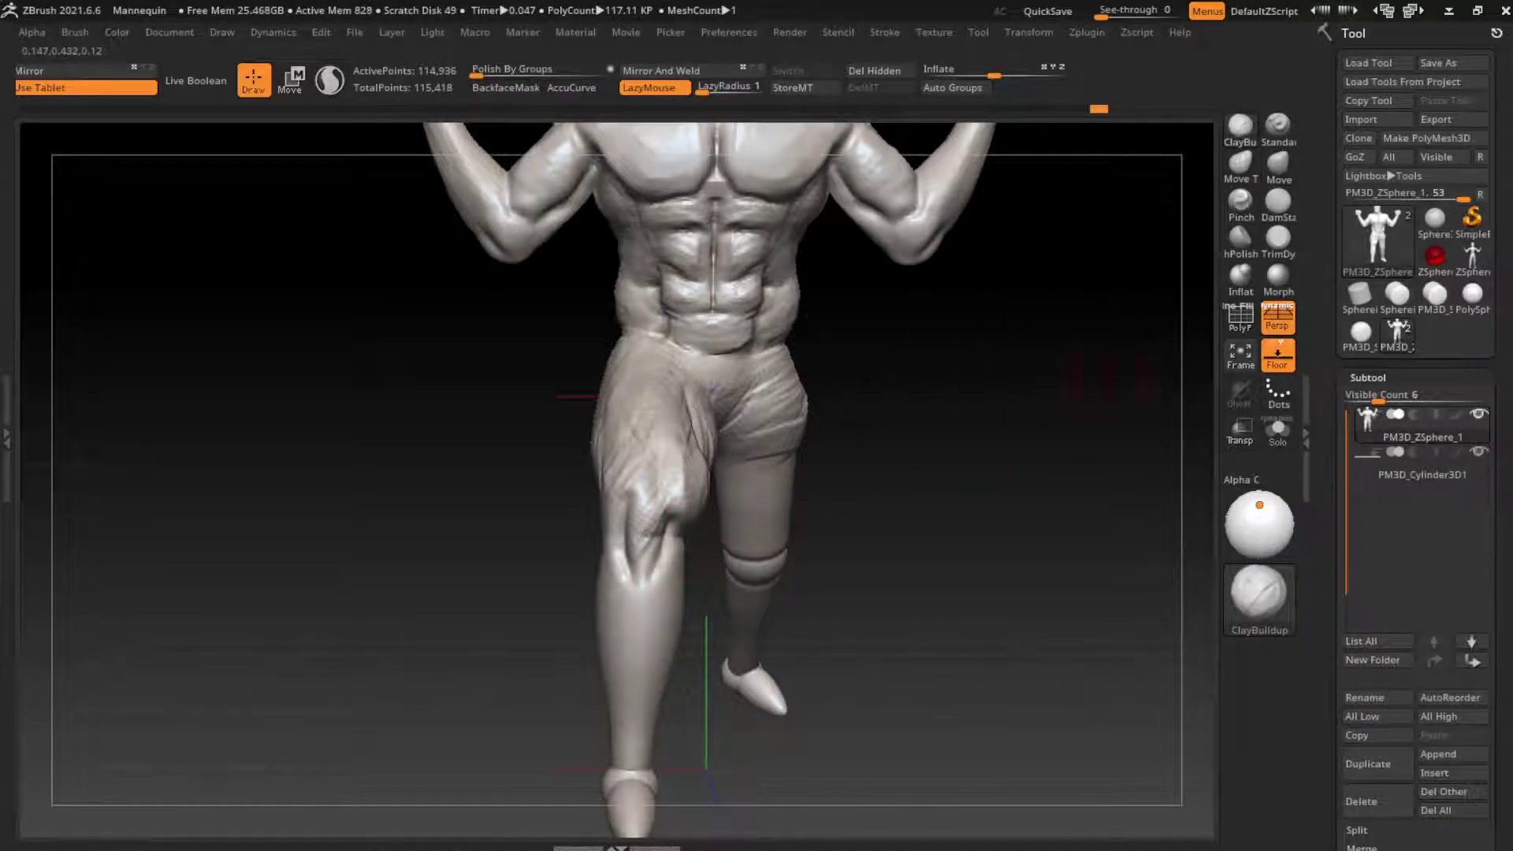
pyautogui.click(1278, 201)
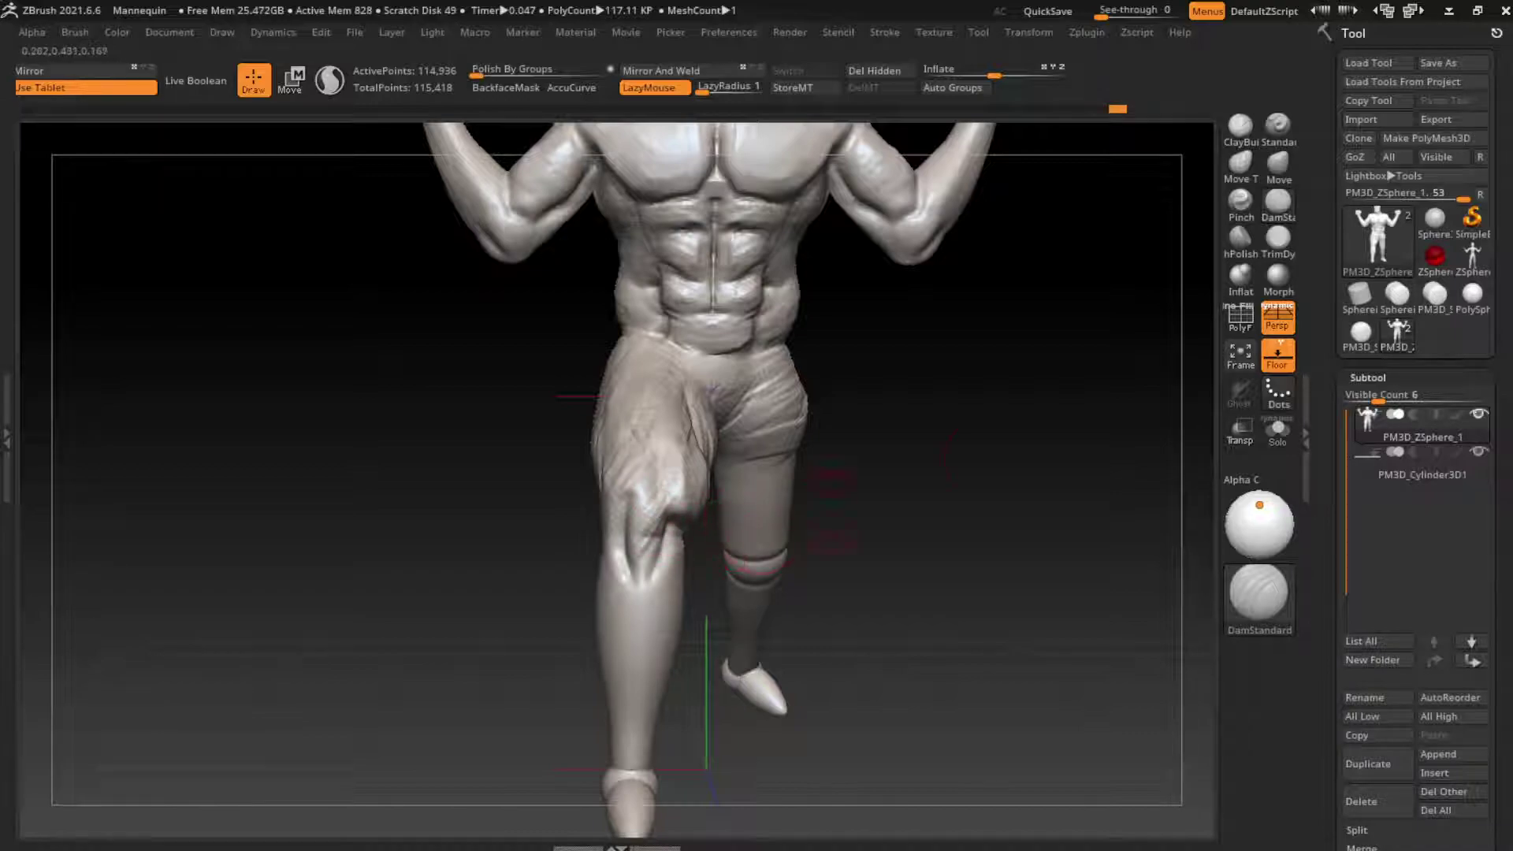
pyautogui.click(1239, 127)
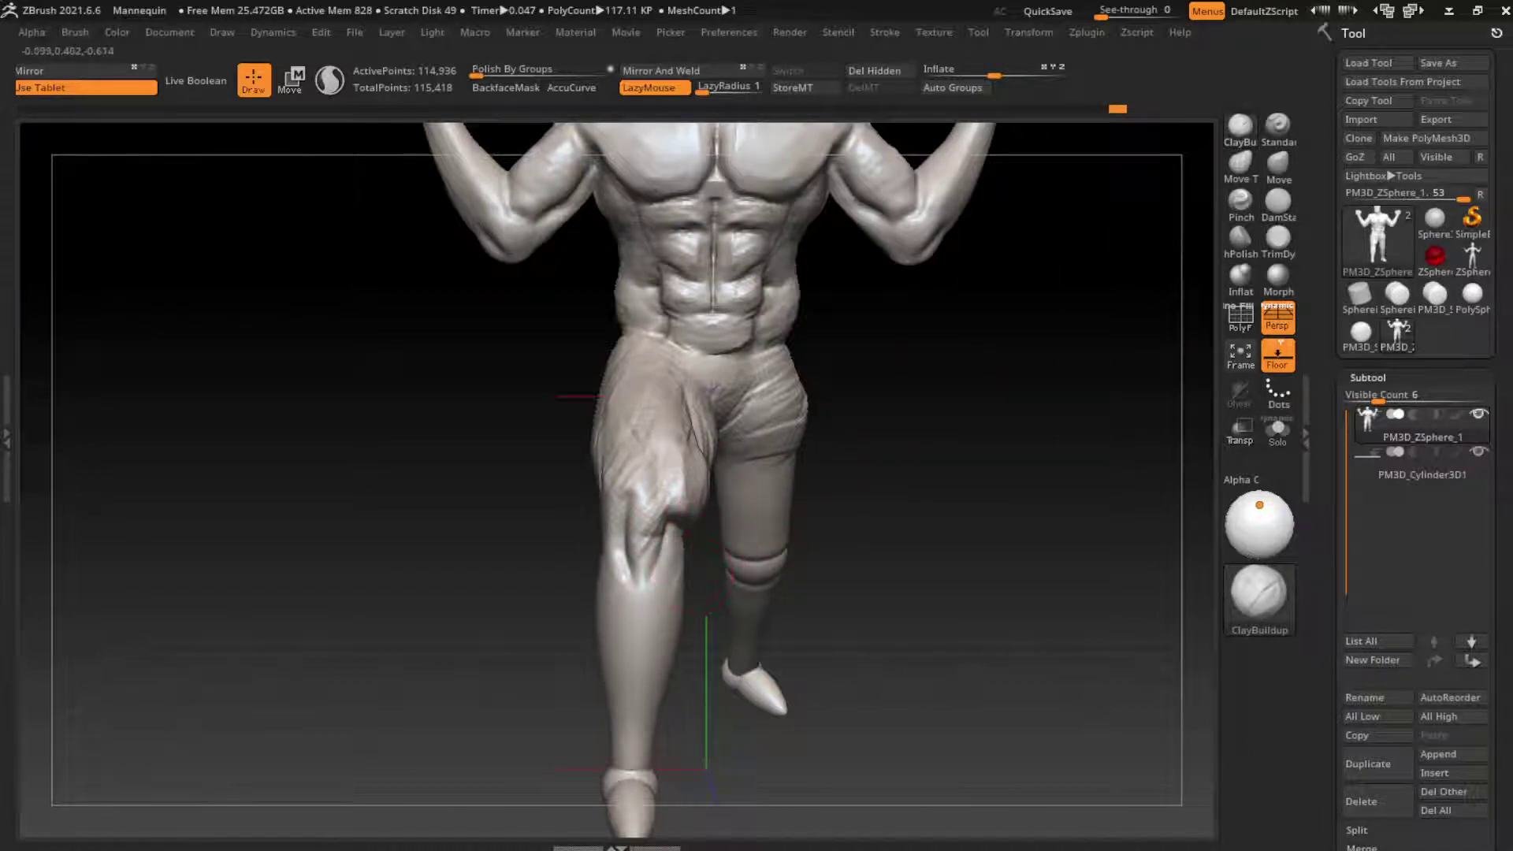
pyautogui.moveTo(674, 504)
pyautogui.mouseDown()
pyautogui.moveTo(646, 599)
pyautogui.moveTo(630, 543)
pyautogui.moveTo(638, 599)
pyautogui.mouseUp()
# Flatten the creases just below the kneecap with TrimDynamic
pyautogui.click(1278, 203)
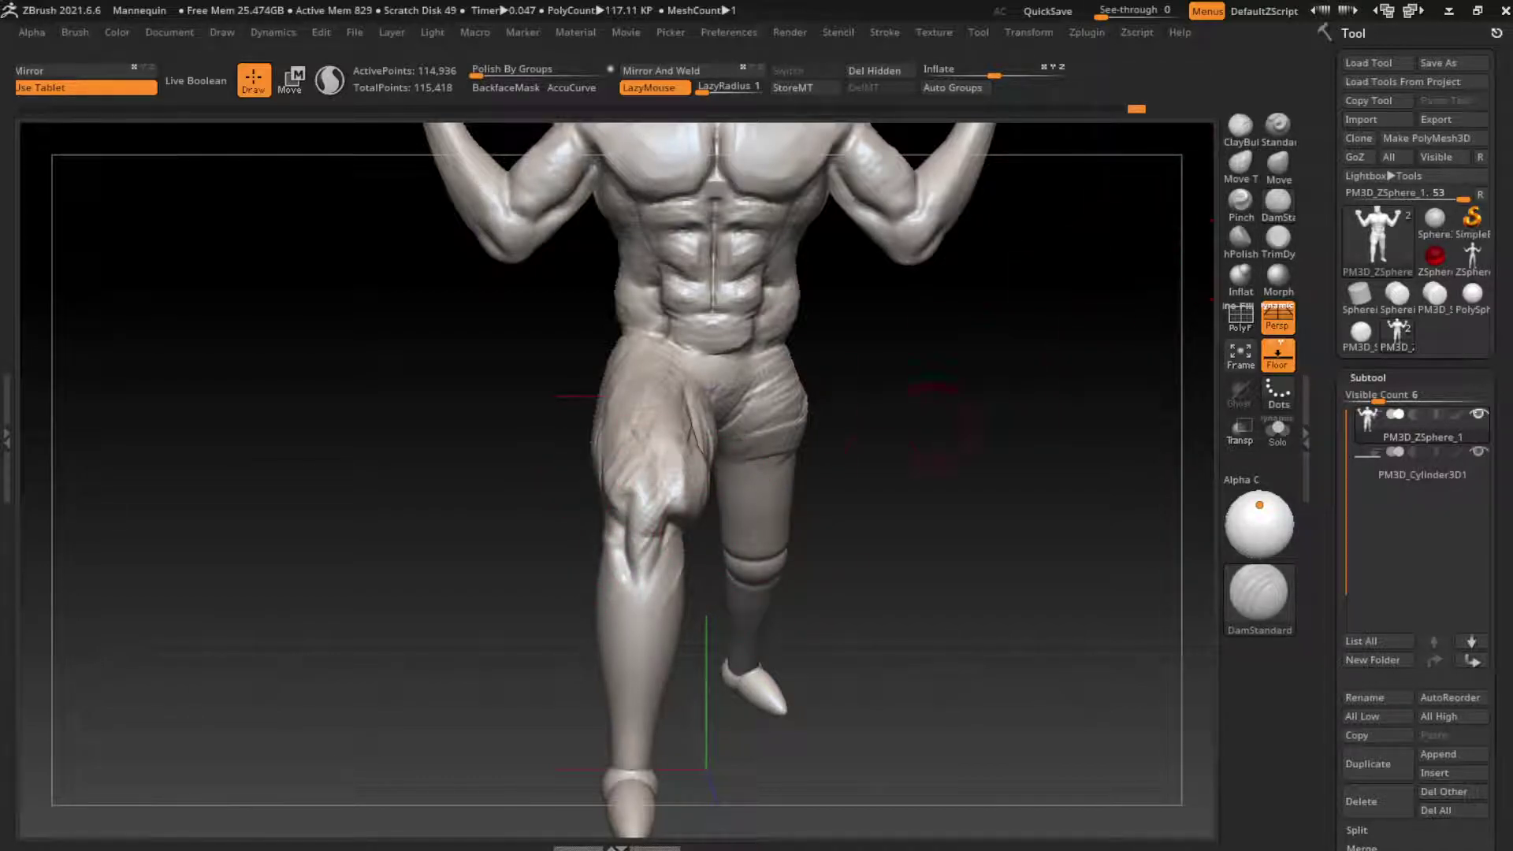
pyautogui.click(1278, 236)
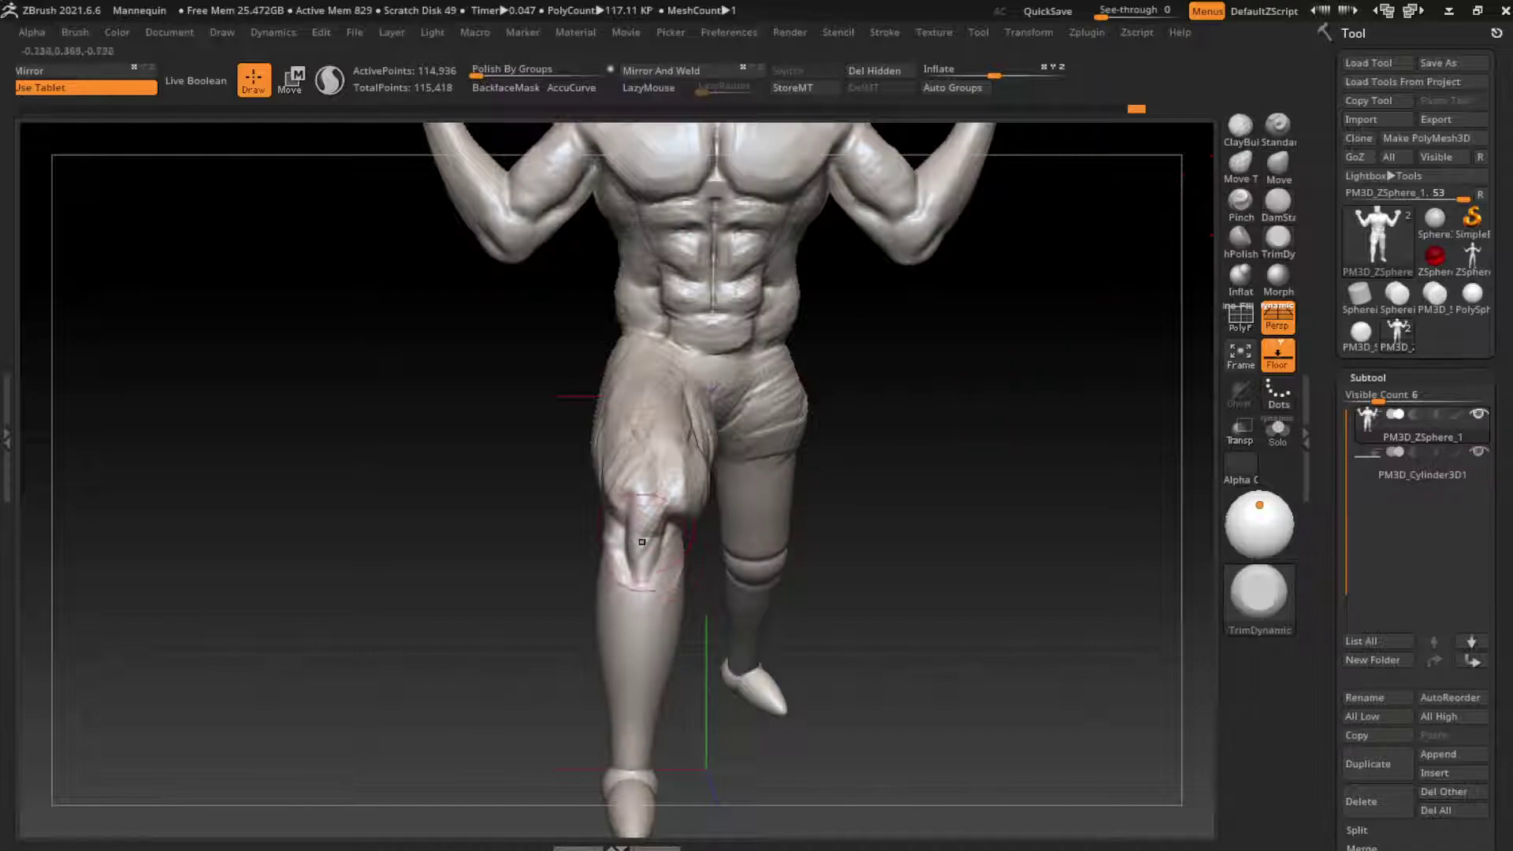
pyautogui.moveTo(645, 545); pyautogui.dragTo(641, 547)
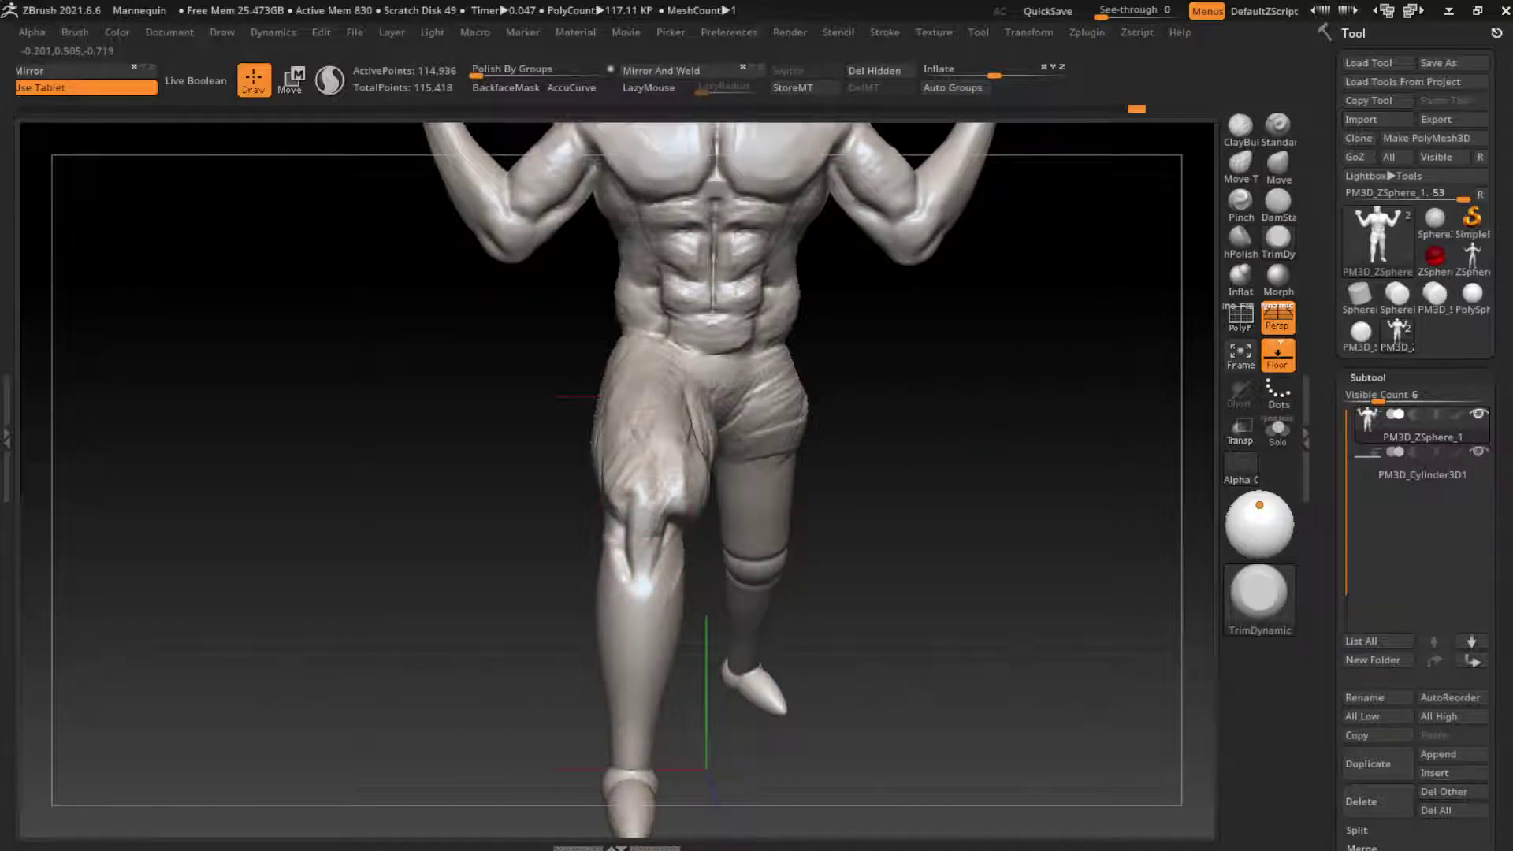
pyautogui.press('b')
pyautogui.press('m')
pyautogui.press('v')
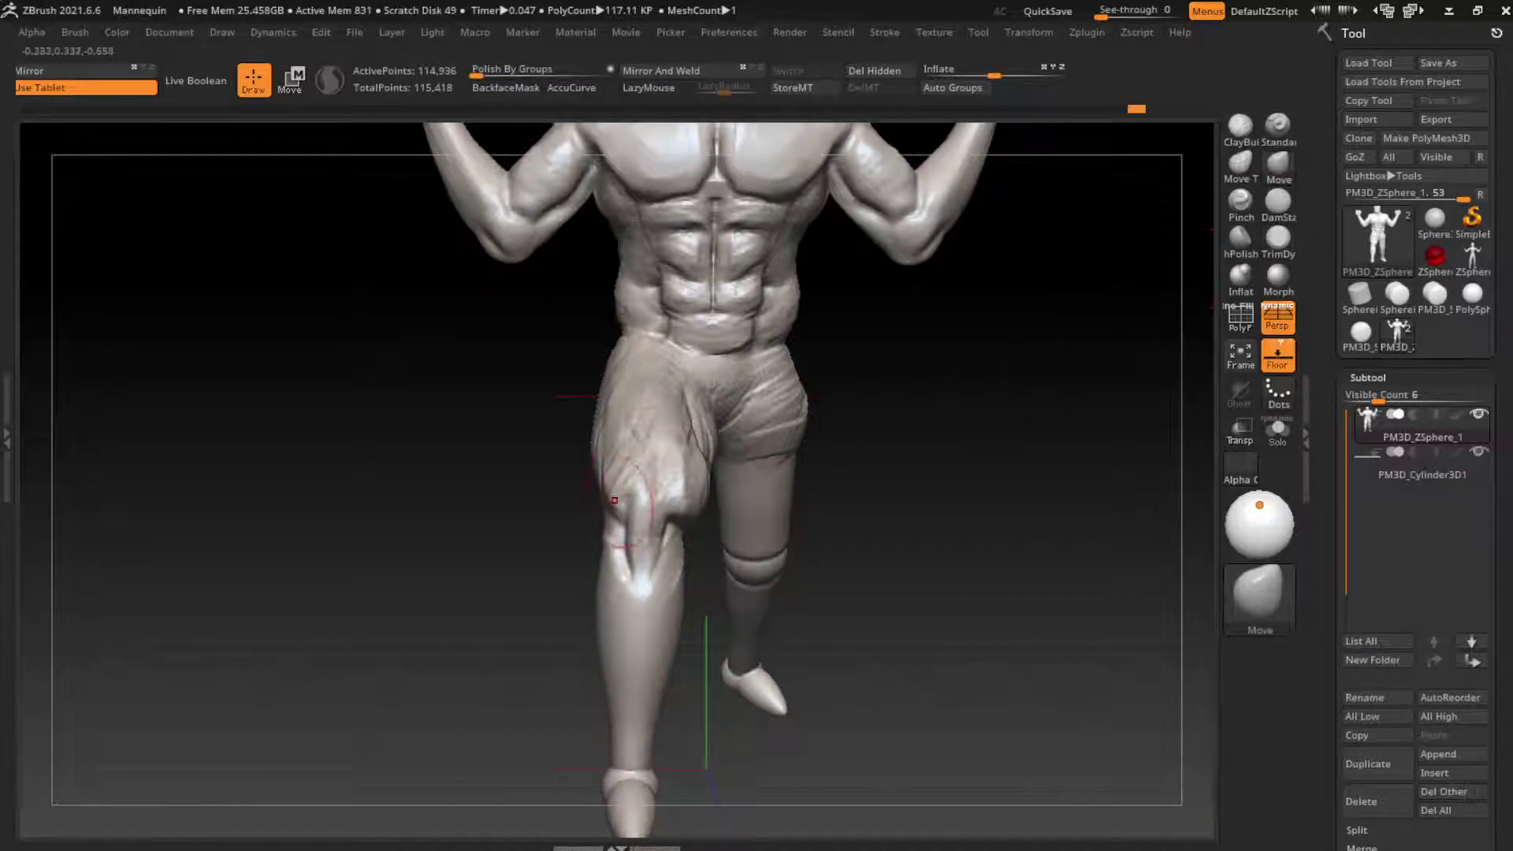
# Nudge the standing lower leg and foot slightly left with the Move brush
pyautogui.keyDown('alt'); pyautogui.moveTo(768, 688); pyautogui.dragTo(898, 568, button='right'); pyautogui.keyUp('alt')
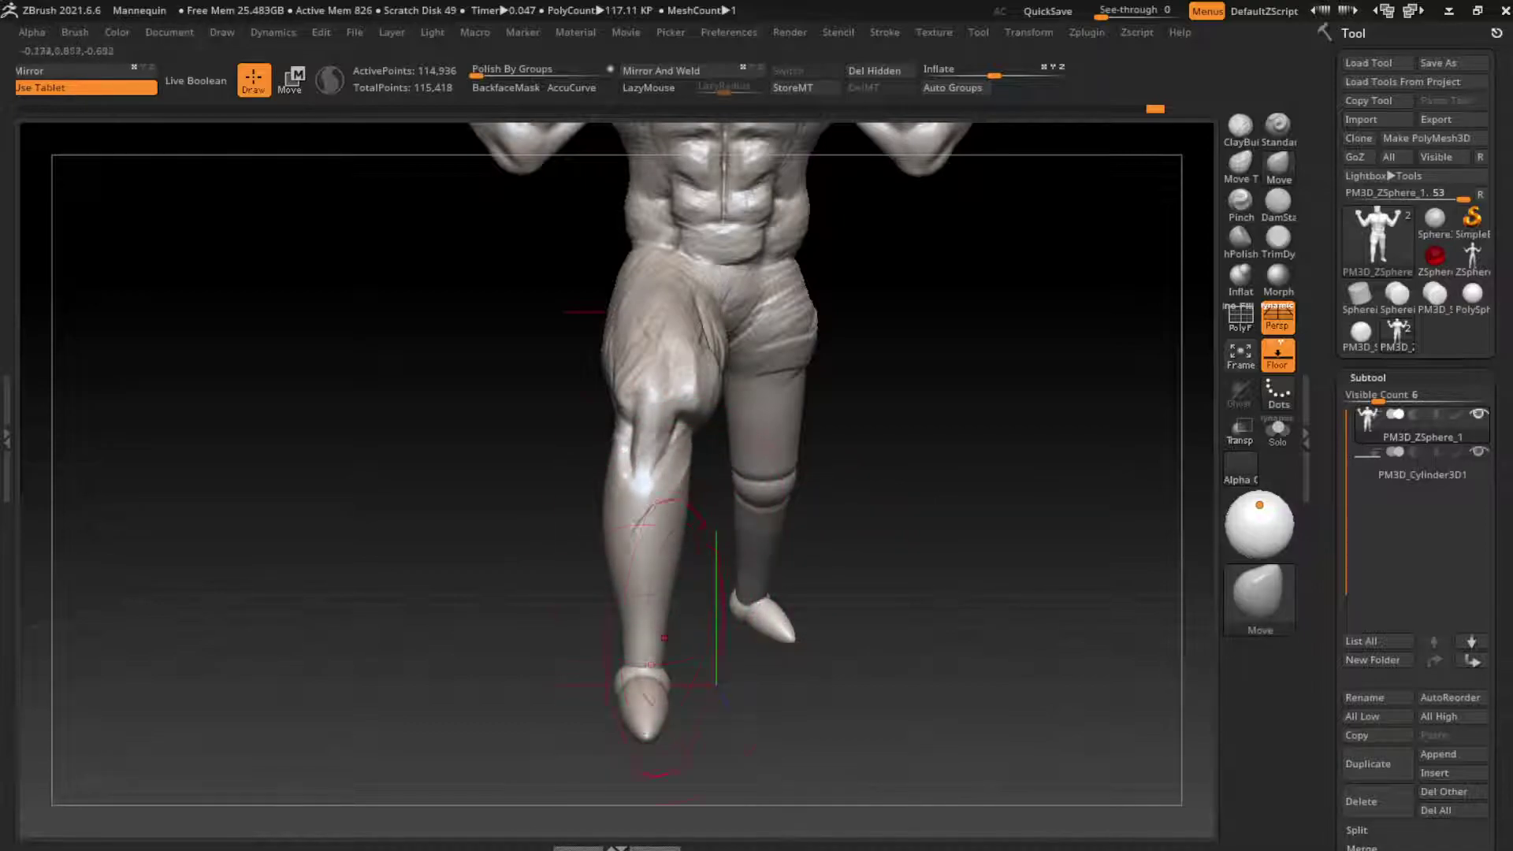
pyautogui.moveTo(638, 628); pyautogui.dragTo(636, 628)
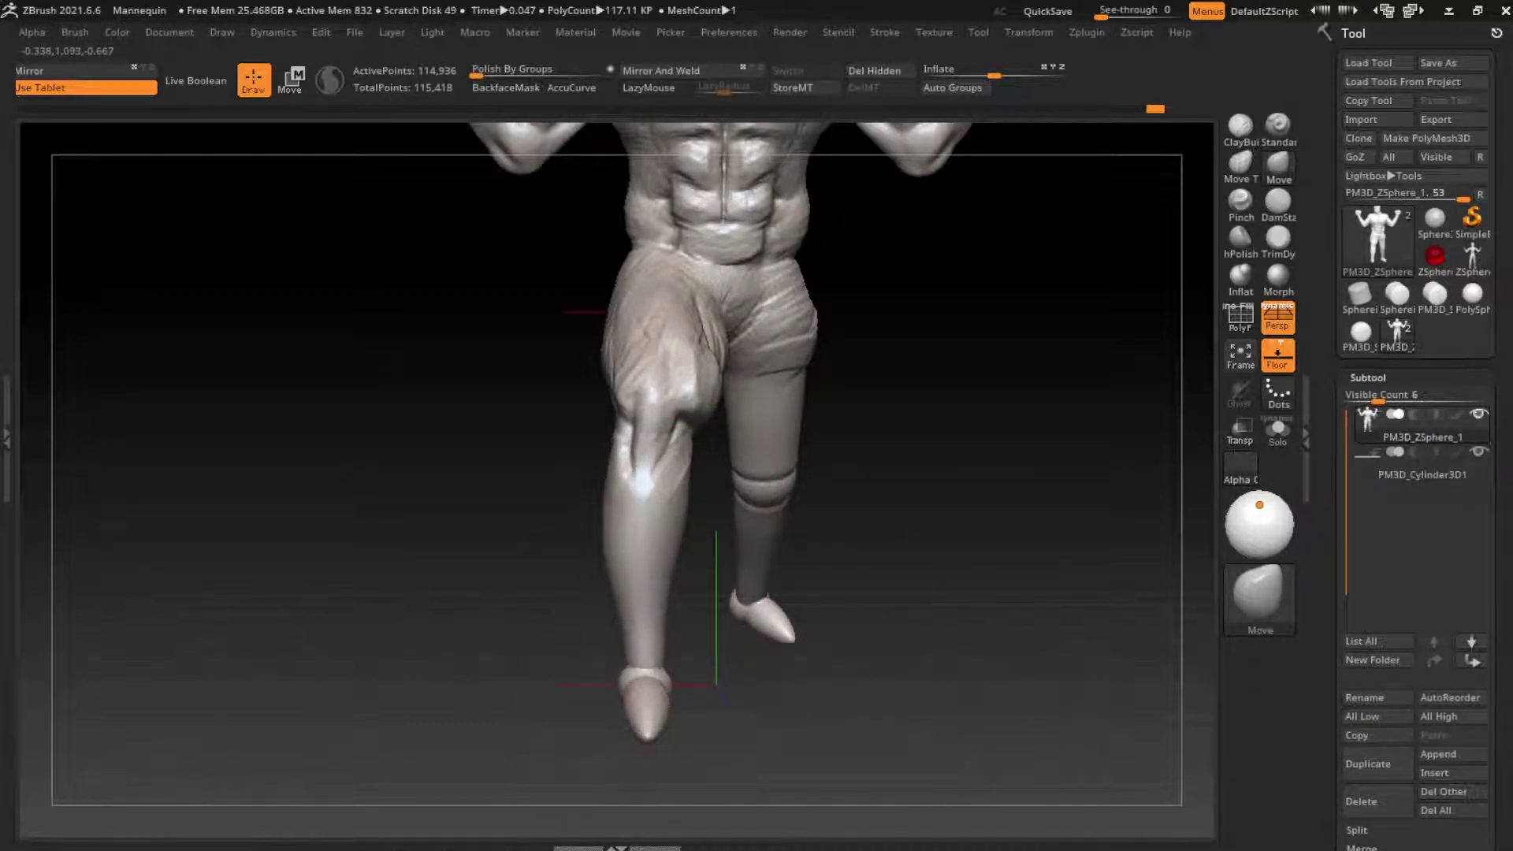
pyautogui.click(1278, 202)
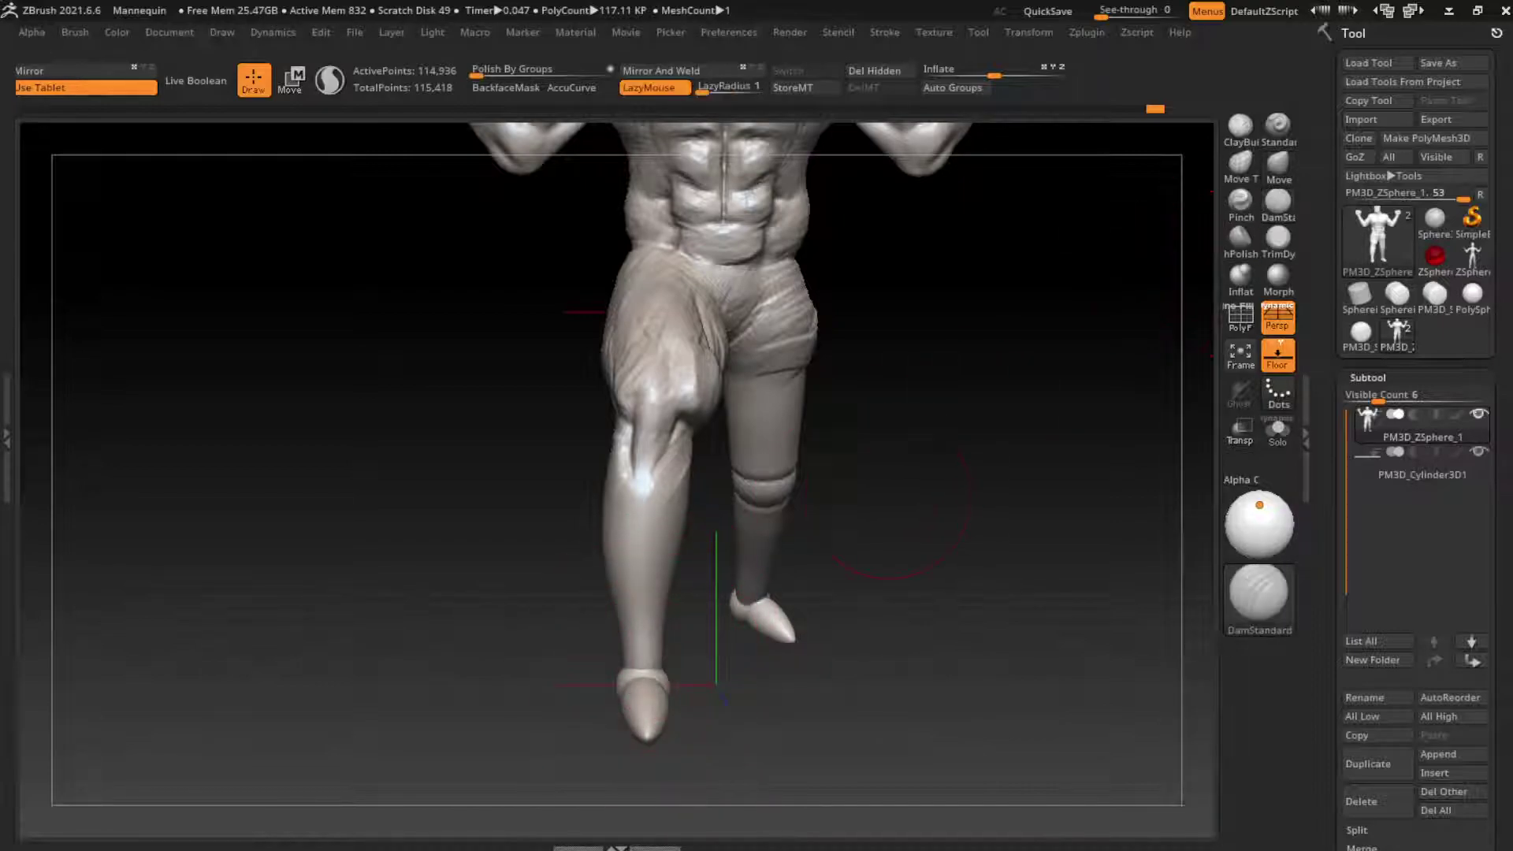
pyautogui.press('s')
# Carve two DamStandard grooves down the standing leg's shin
pyautogui.moveTo(684, 399); pyautogui.dragTo(659, 595)
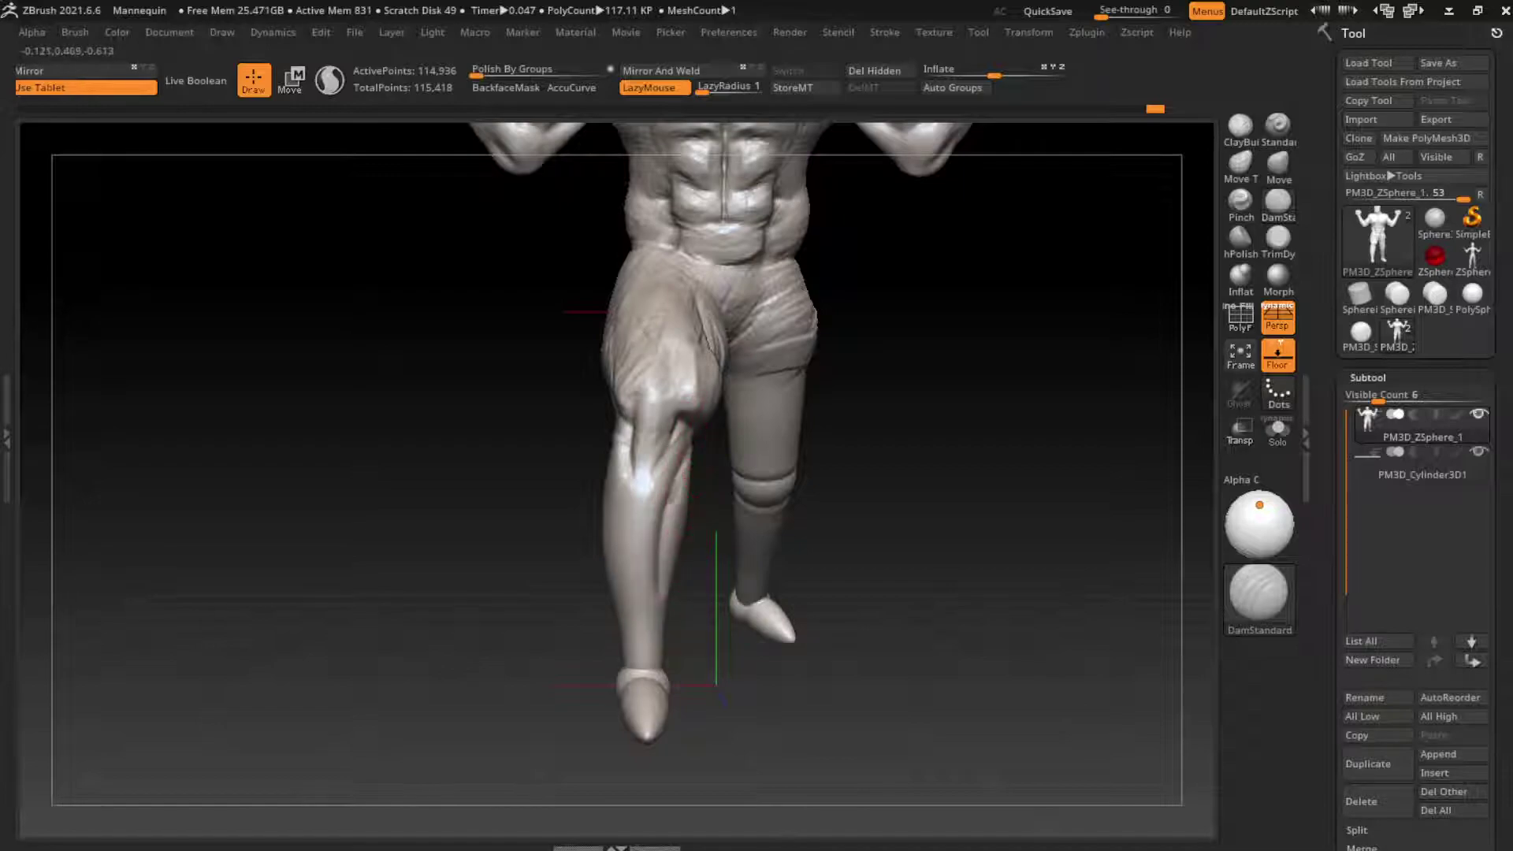
pyautogui.moveTo(676, 508); pyautogui.dragTo(661, 601)
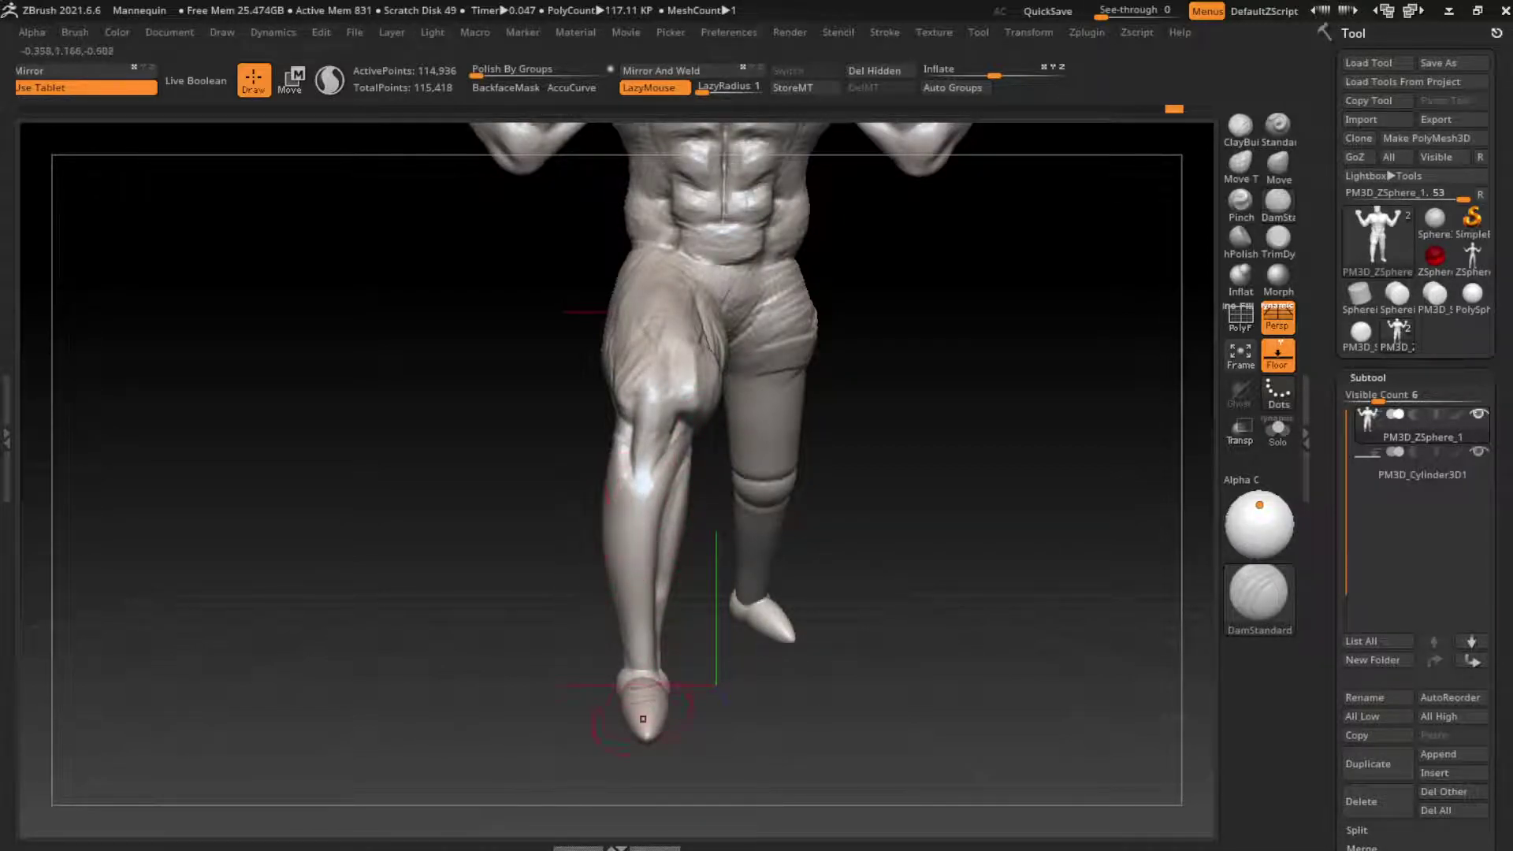
pyautogui.press('b')
pyautogui.press('c')
pyautogui.press('b')
# Orbit around the legs to inspect them from low and three-quarter angles
pyautogui.moveTo(905, 630)
pyautogui.mouseDown()
pyautogui.moveTo(1000, 536)
pyautogui.moveTo(634, 675)
pyautogui.mouseUp()
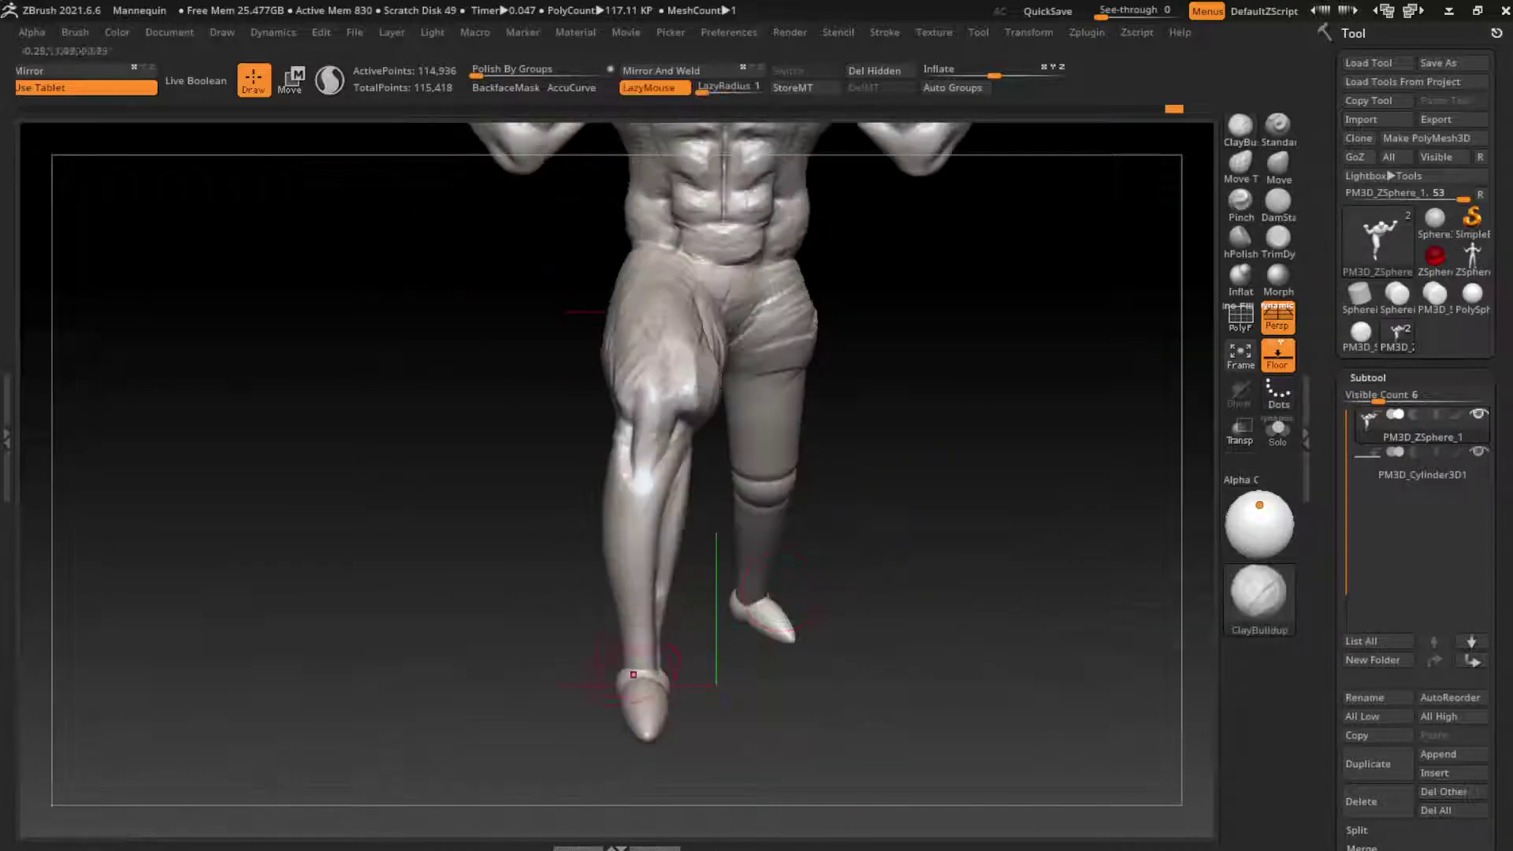
pyautogui.moveTo(591, 547); pyautogui.dragTo(642, 642)
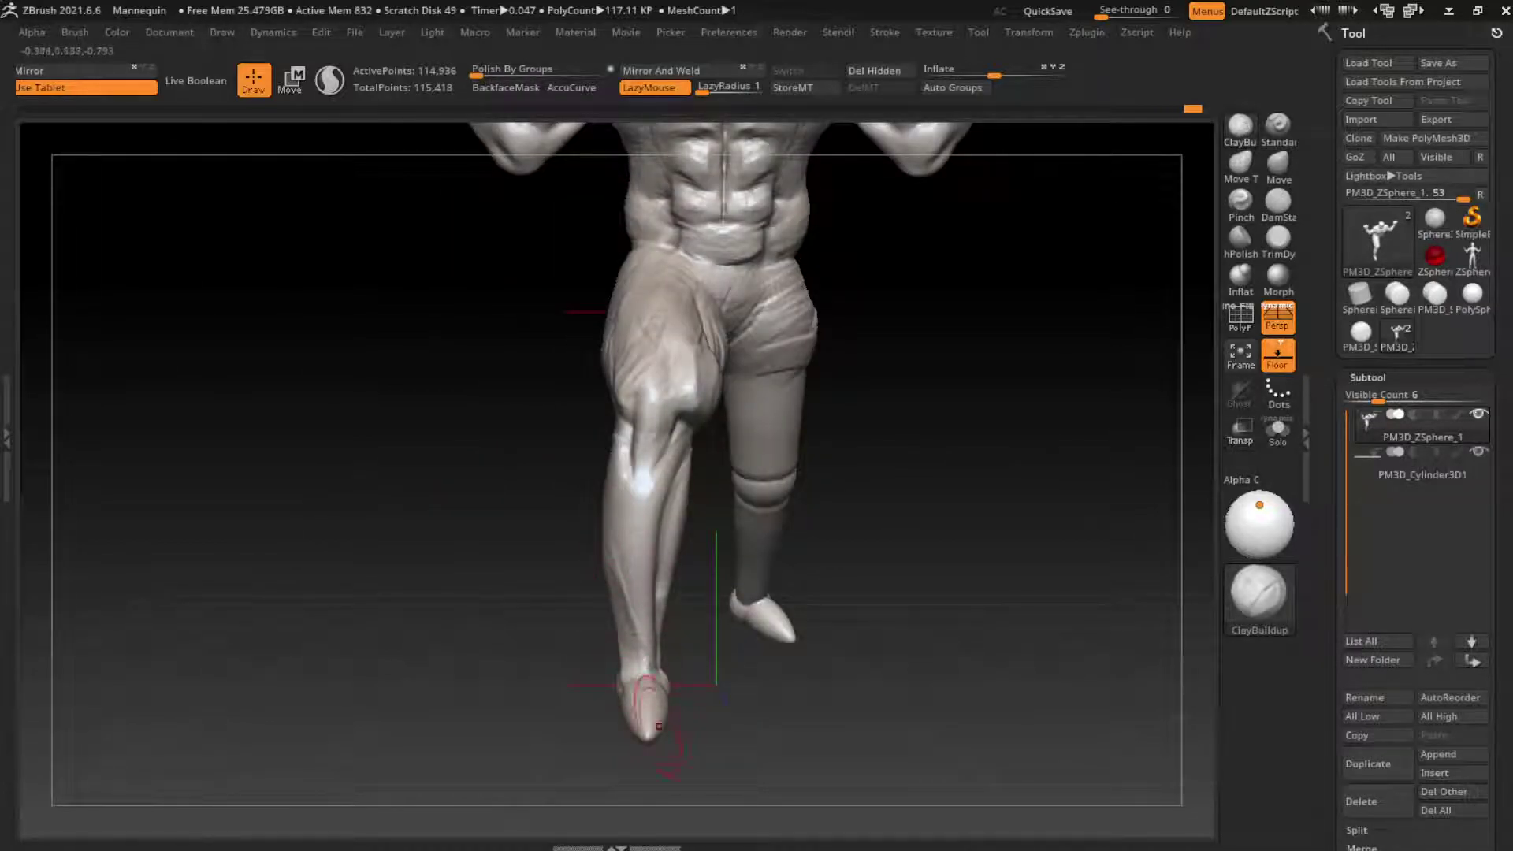
pyautogui.press('ctrl')
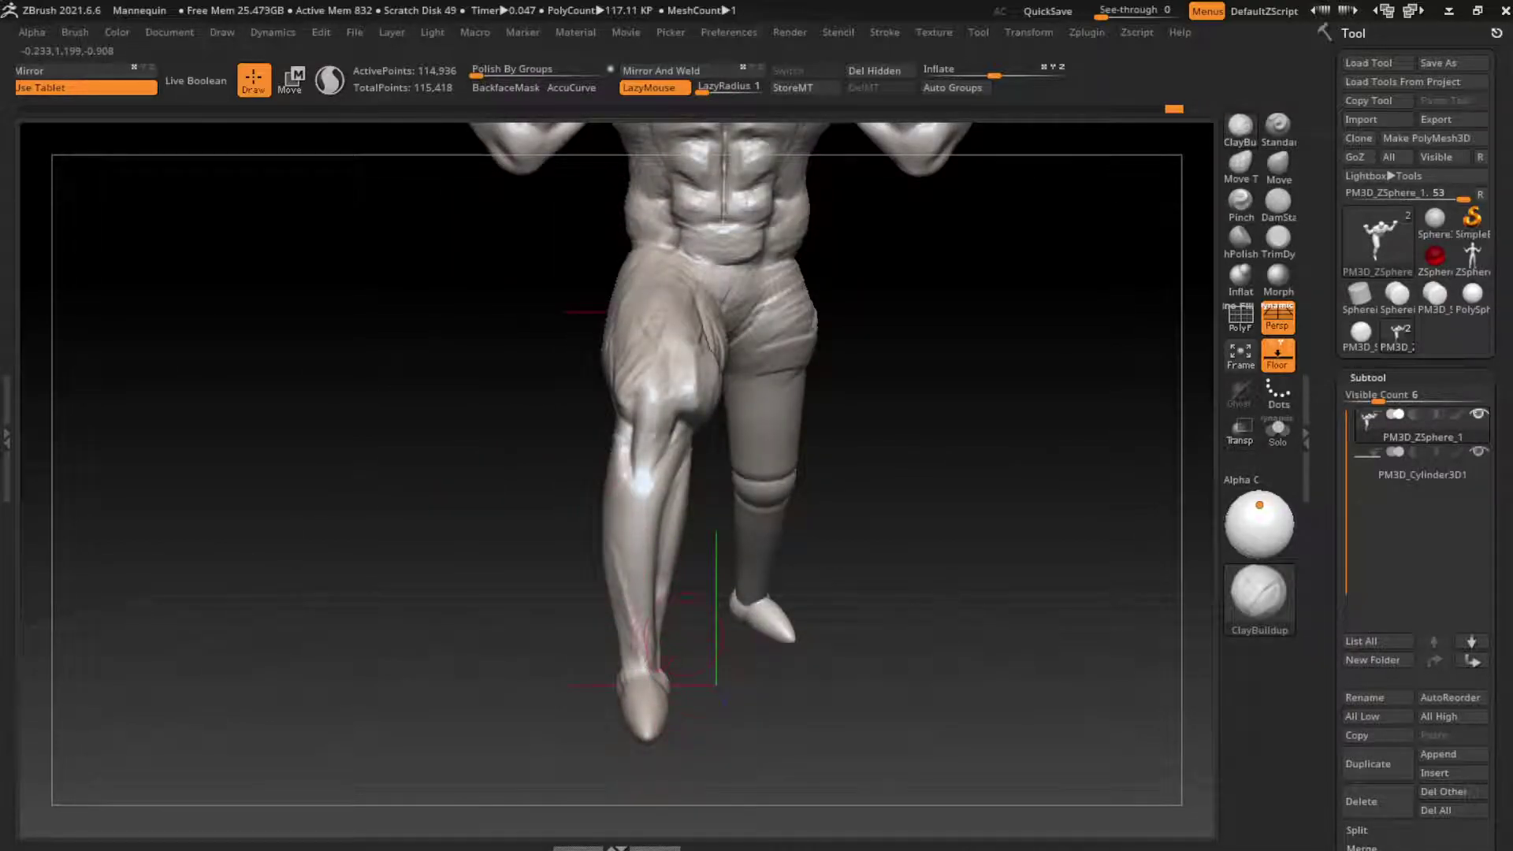
pyautogui.moveTo(615, 552); pyautogui.dragTo(666, 642)
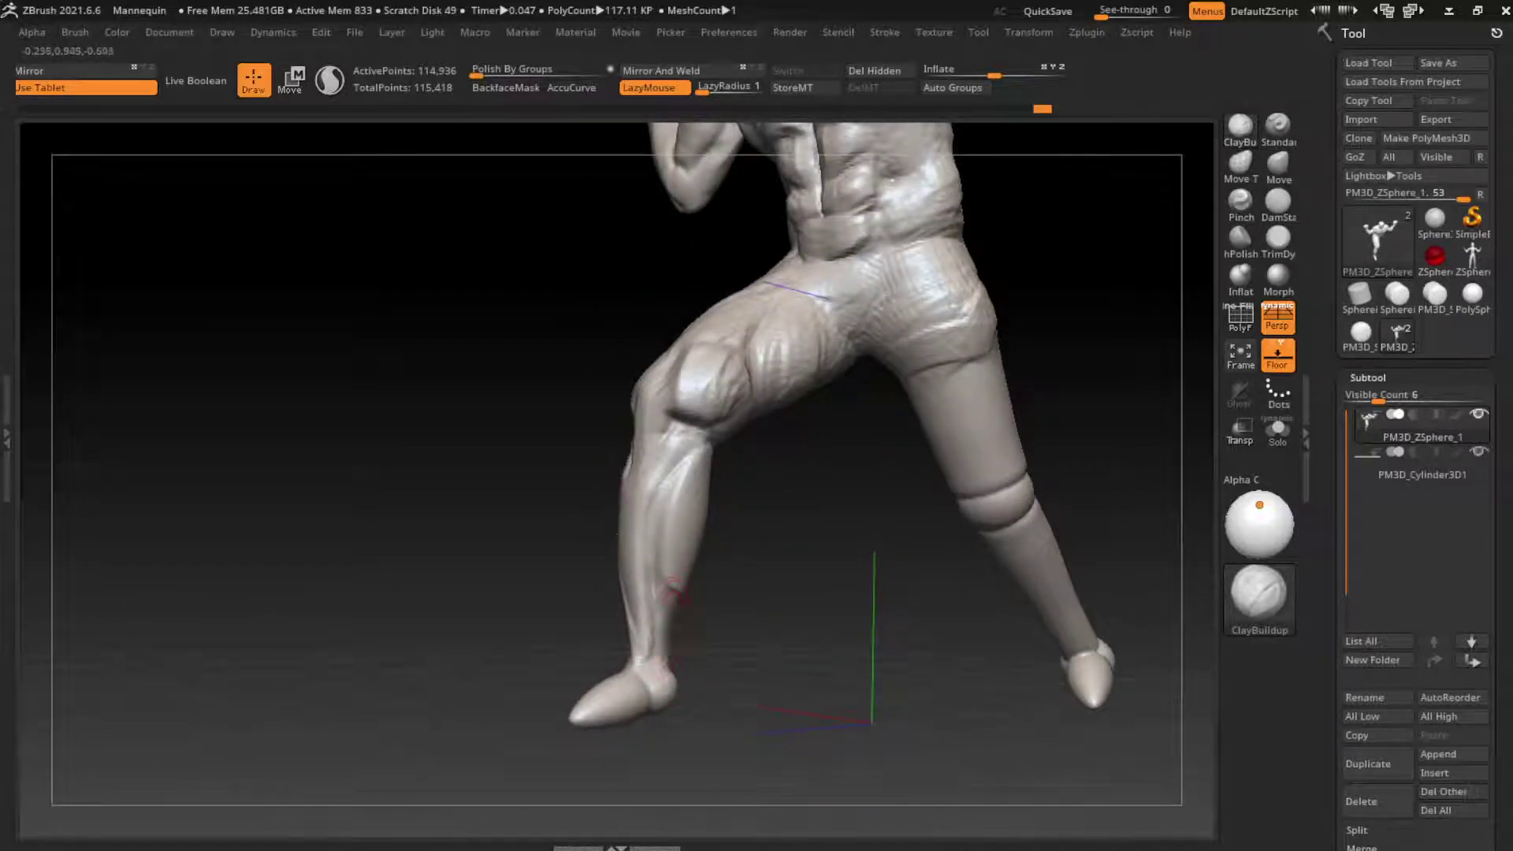
# Pull the heel outward at the back of the standing foot with Move
pyautogui.moveTo(673, 591); pyautogui.dragTo(716, 646)
pyautogui.press('b')
pyautogui.press('m')
pyautogui.press('v')
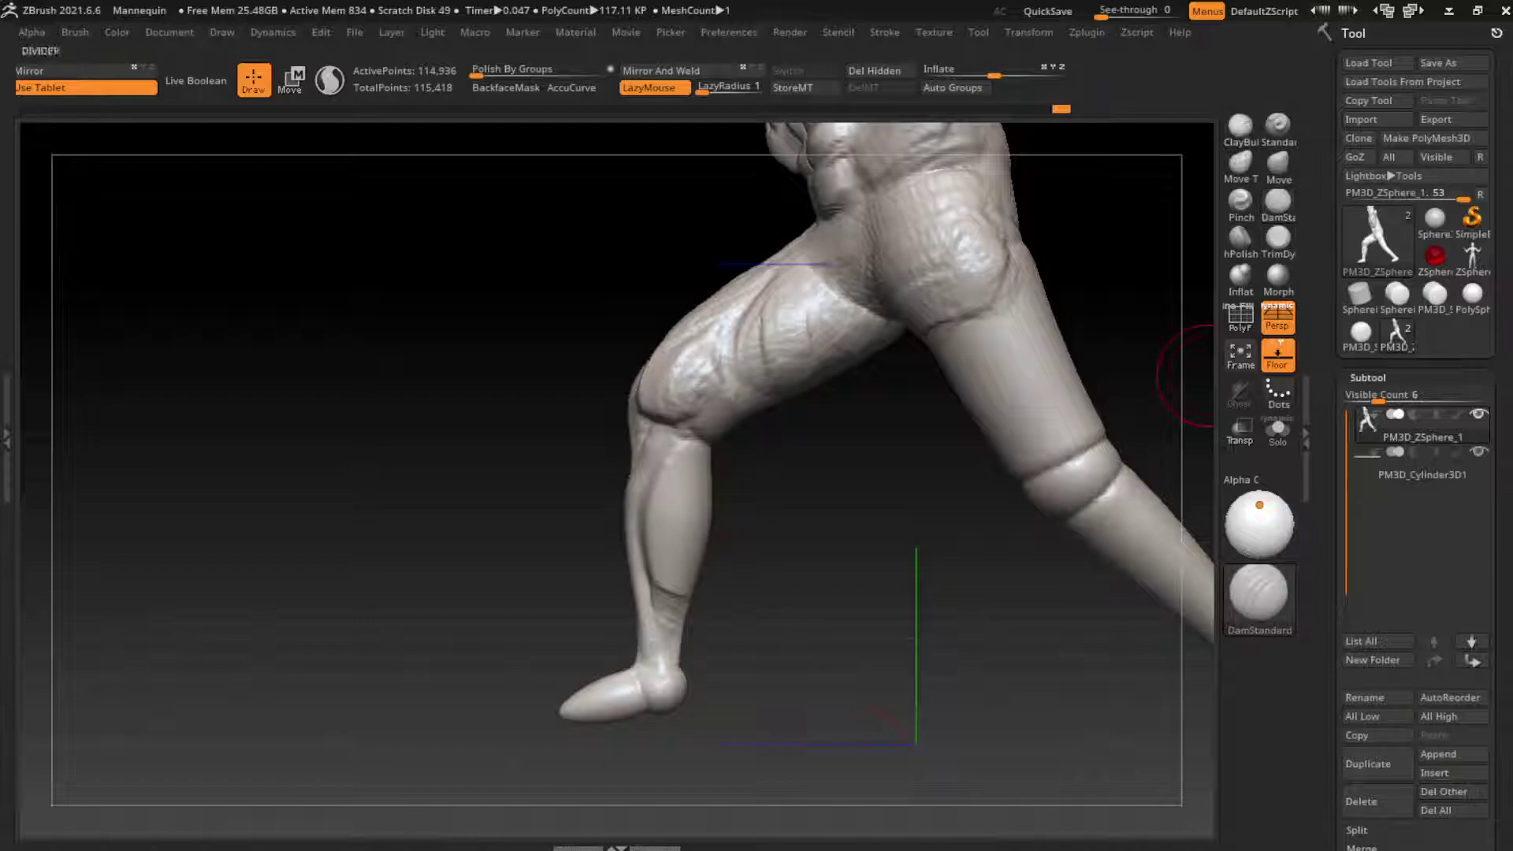
pyautogui.moveTo(685, 681); pyautogui.dragTo(697, 677)
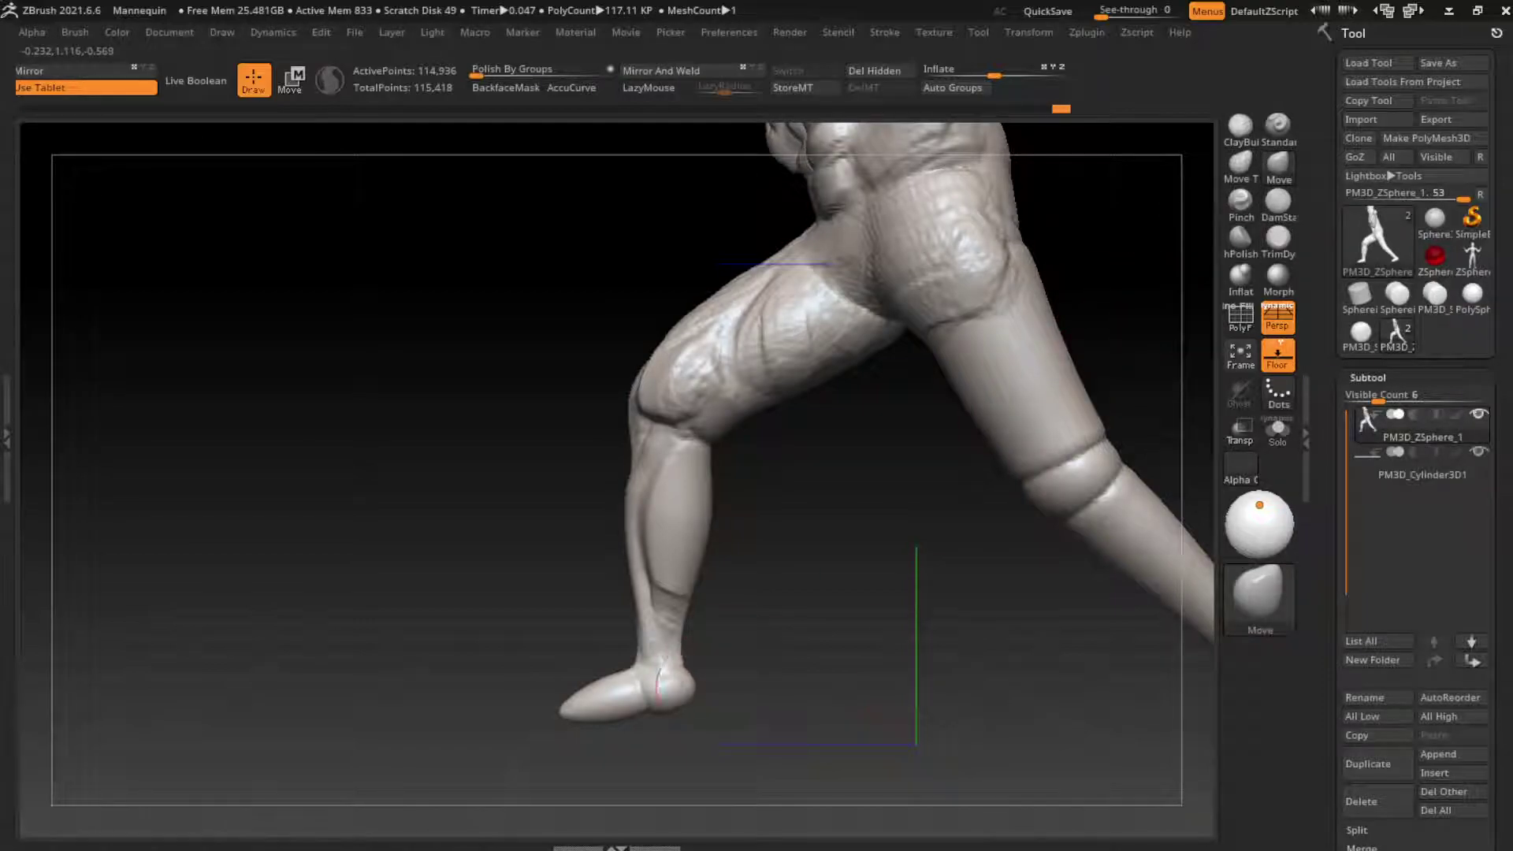
pyautogui.moveTo(788, 622); pyautogui.dragTo(796, 619)
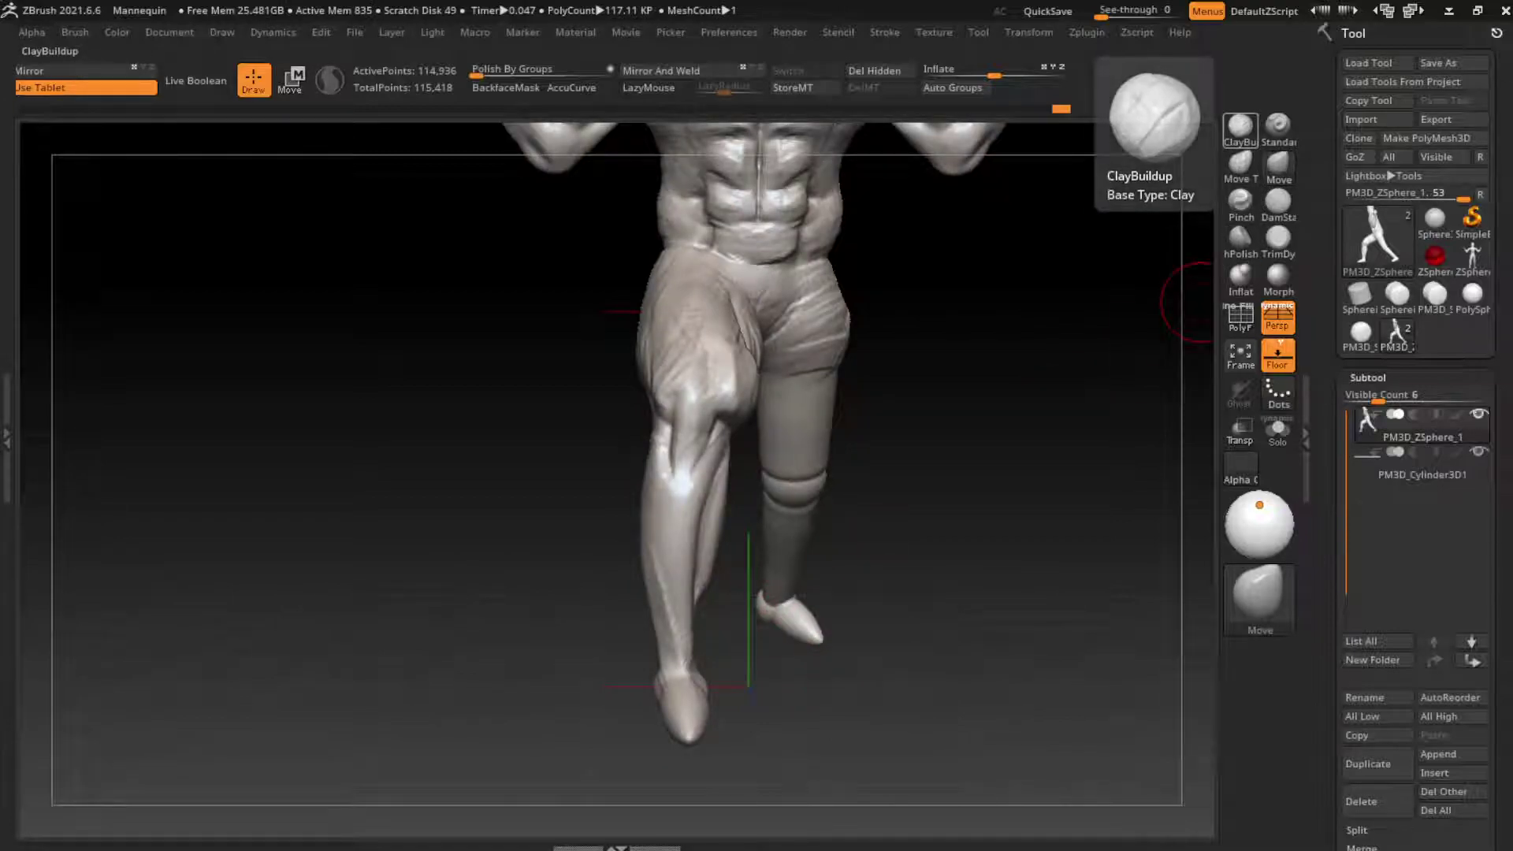
# Reframe the legs in a tilted three-quarter view with DamStandard active
pyautogui.click(1277, 203)
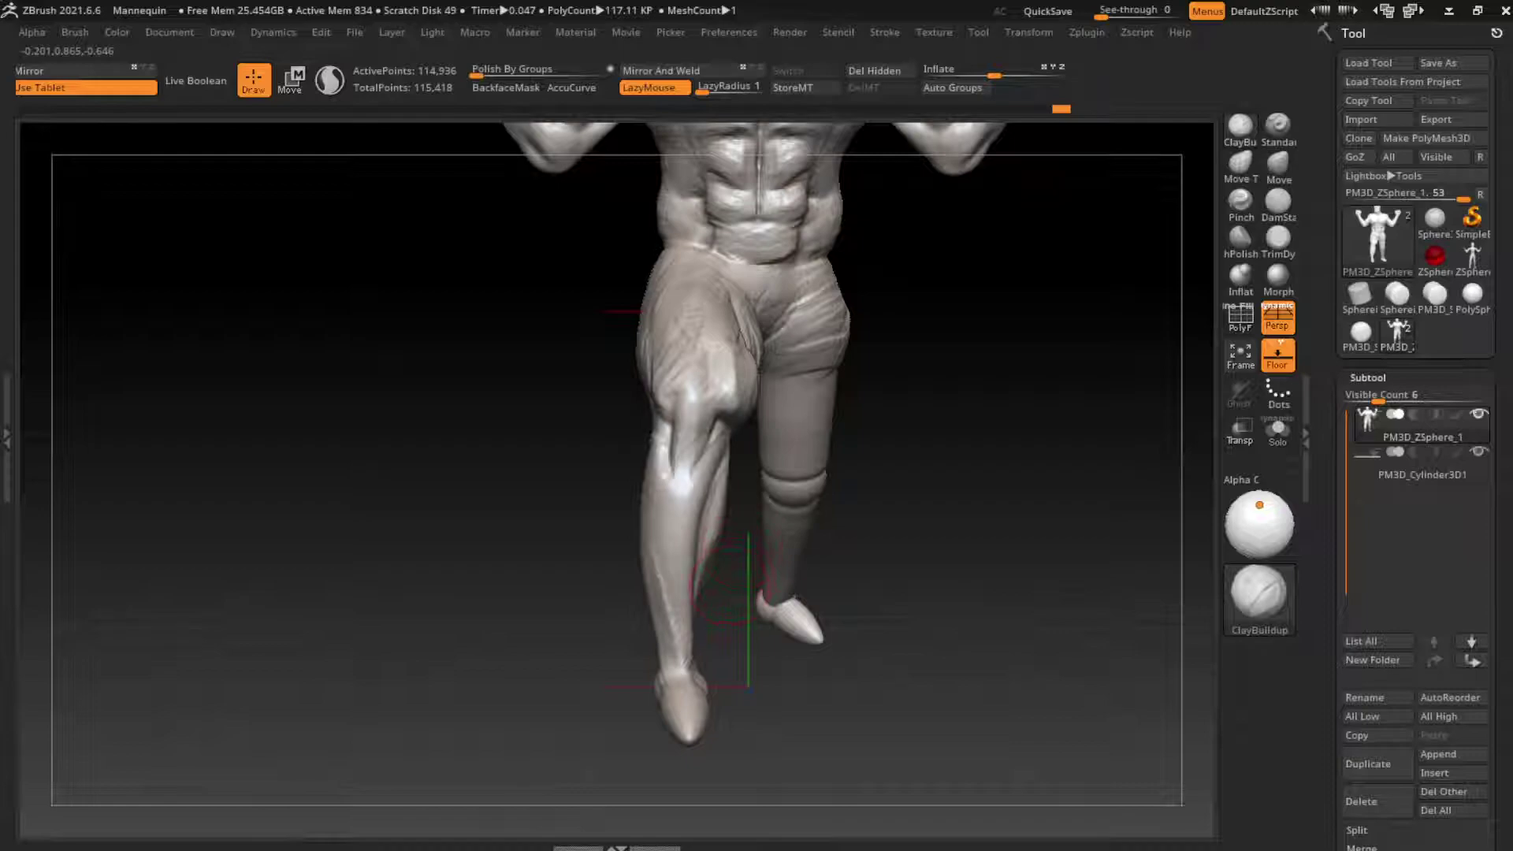
pyautogui.moveTo(725, 587)
pyautogui.mouseDown()
pyautogui.moveTo(728, 544)
pyautogui.moveTo(721, 583)
pyautogui.moveTo(733, 551)
pyautogui.moveTo(760, 551)
pyautogui.moveTo(749, 521)
pyautogui.moveTo(925, 579)
pyautogui.mouseUp()
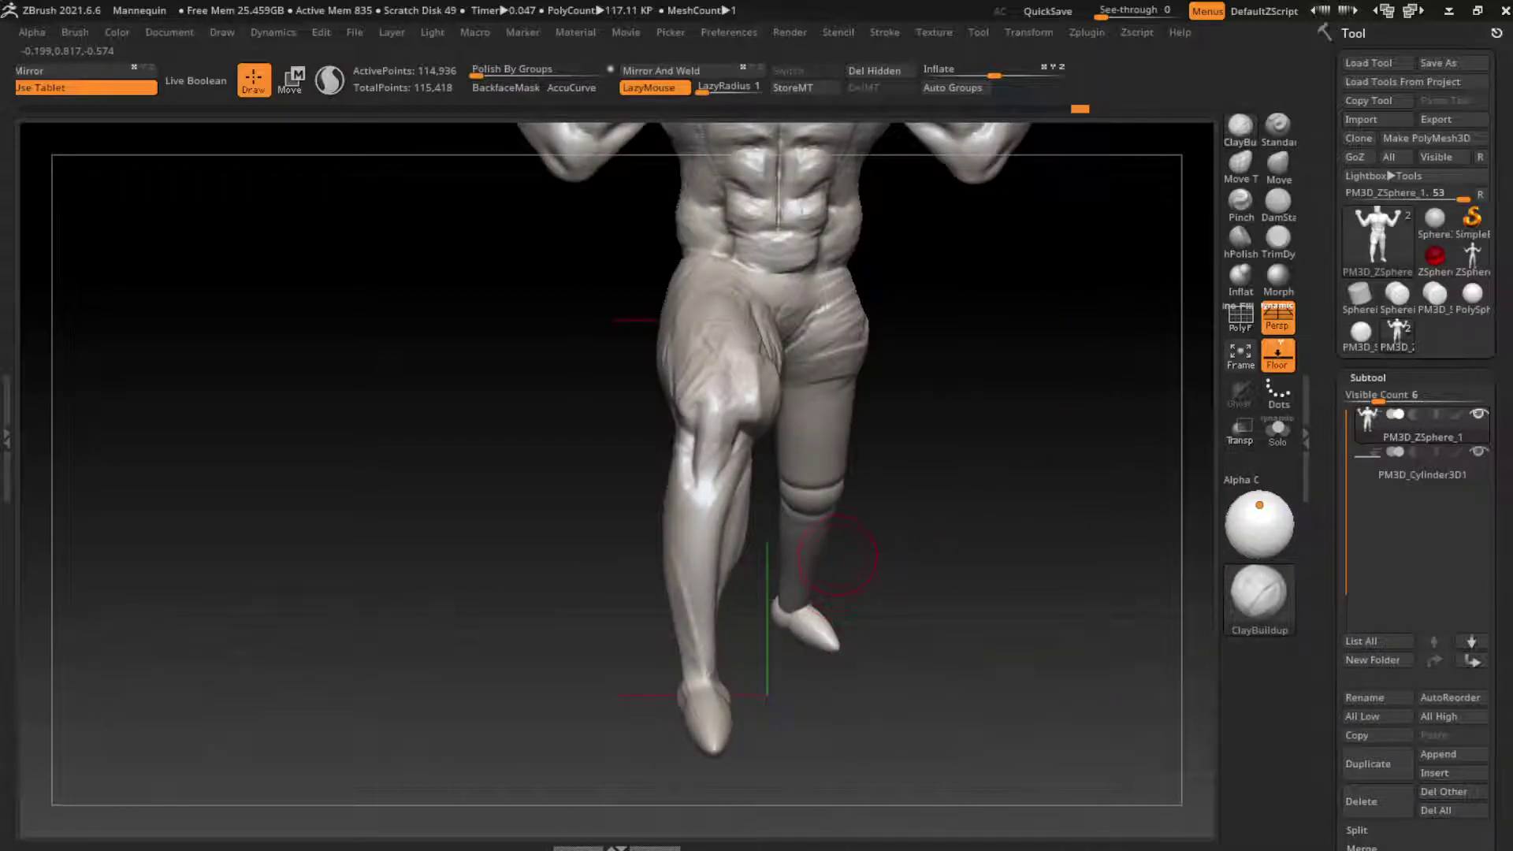
pyautogui.keyDown('alt'); pyautogui.moveTo(981, 527); pyautogui.dragTo(870, 520); pyautogui.keyUp('alt')
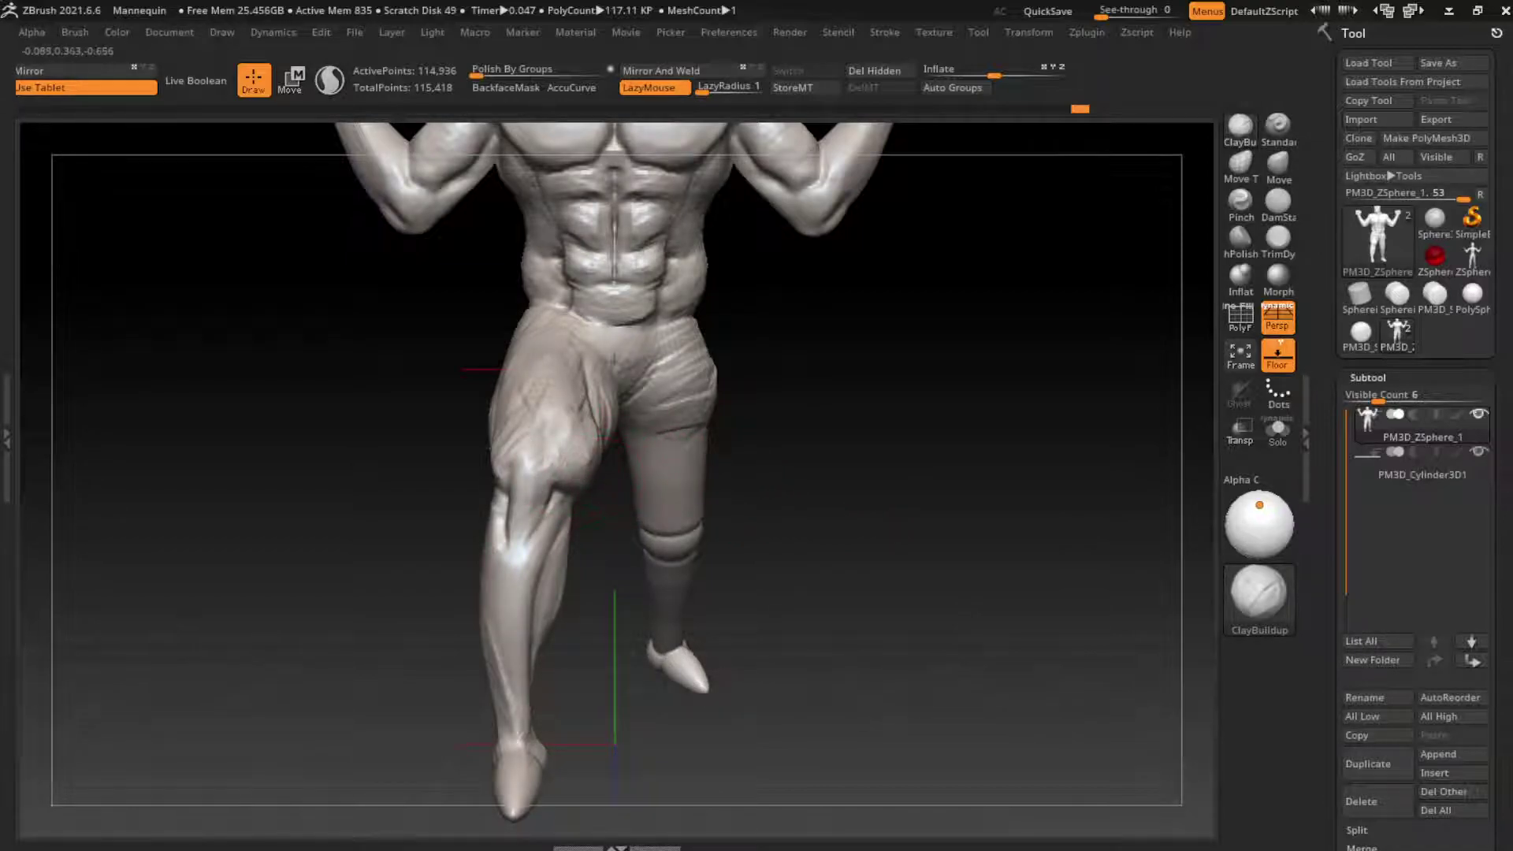
pyautogui.moveTo(630, 524)
pyautogui.mouseDown()
pyautogui.moveTo(602, 505)
pyautogui.moveTo(825, 554)
pyautogui.mouseUp()
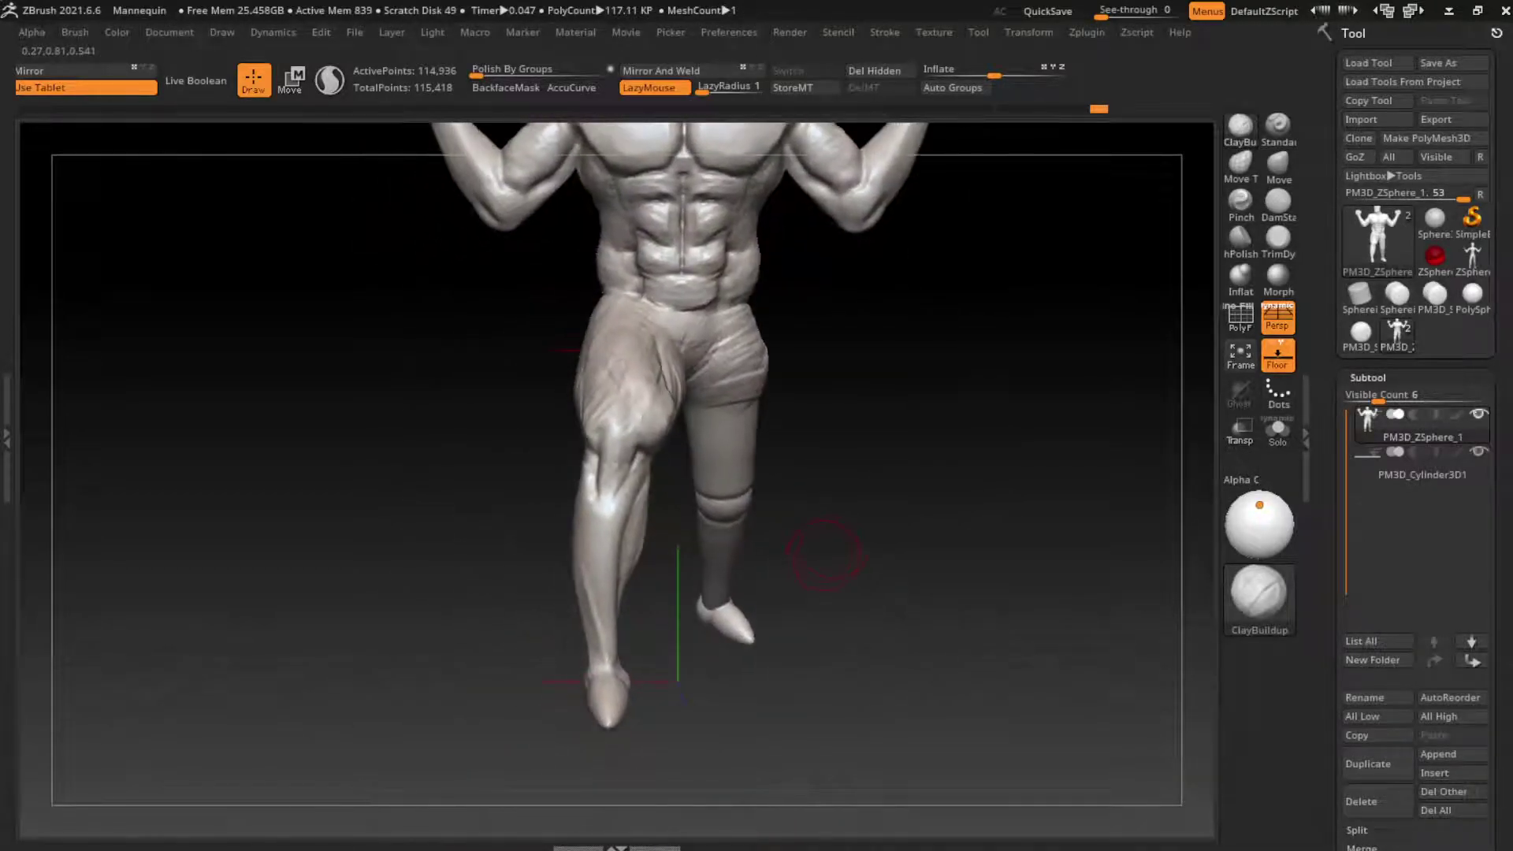
pyautogui.click(1264, 206)
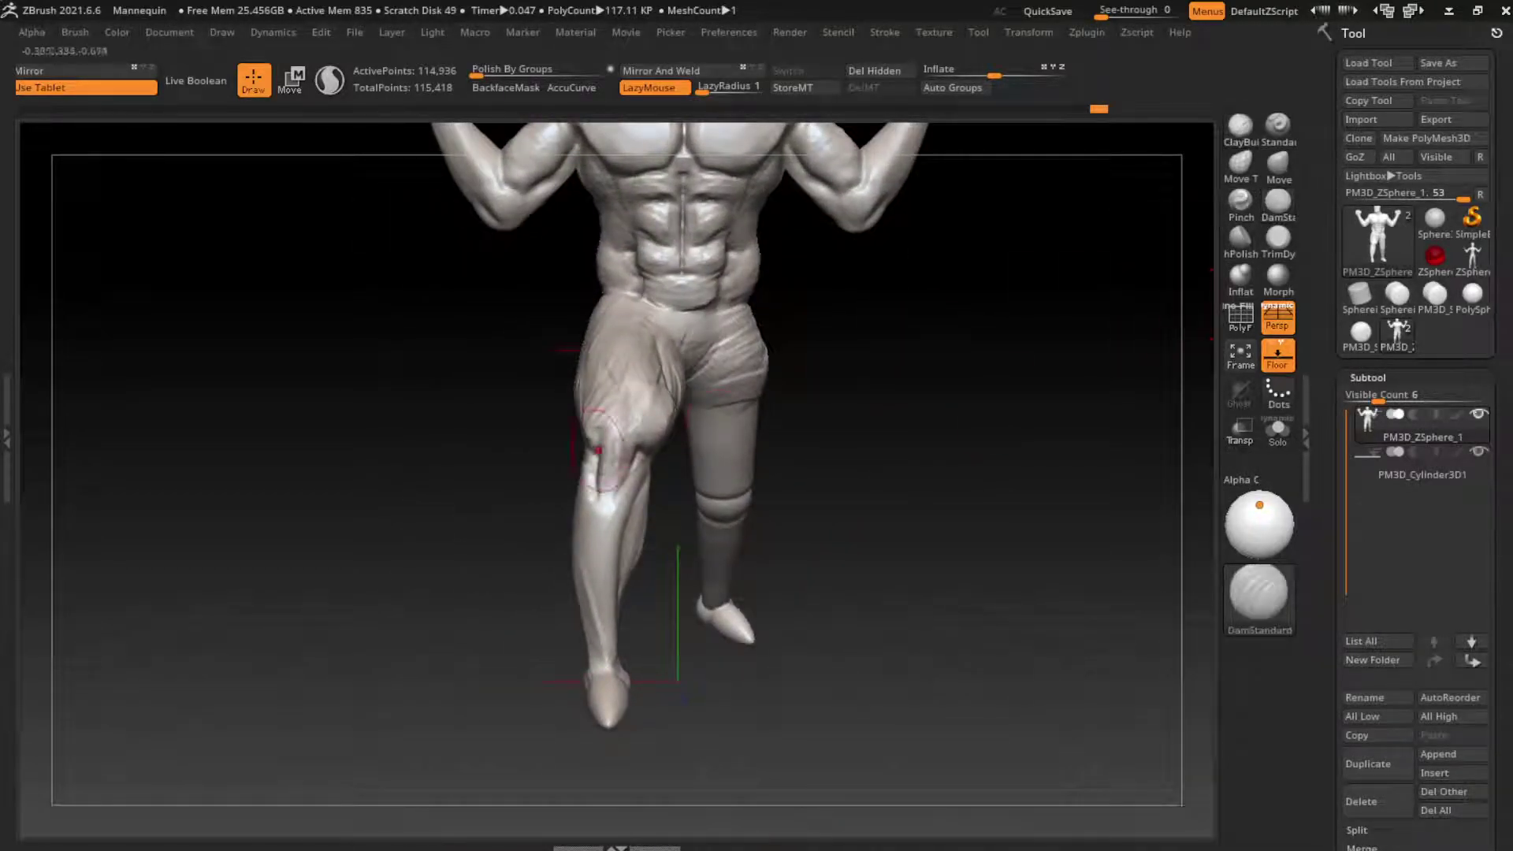
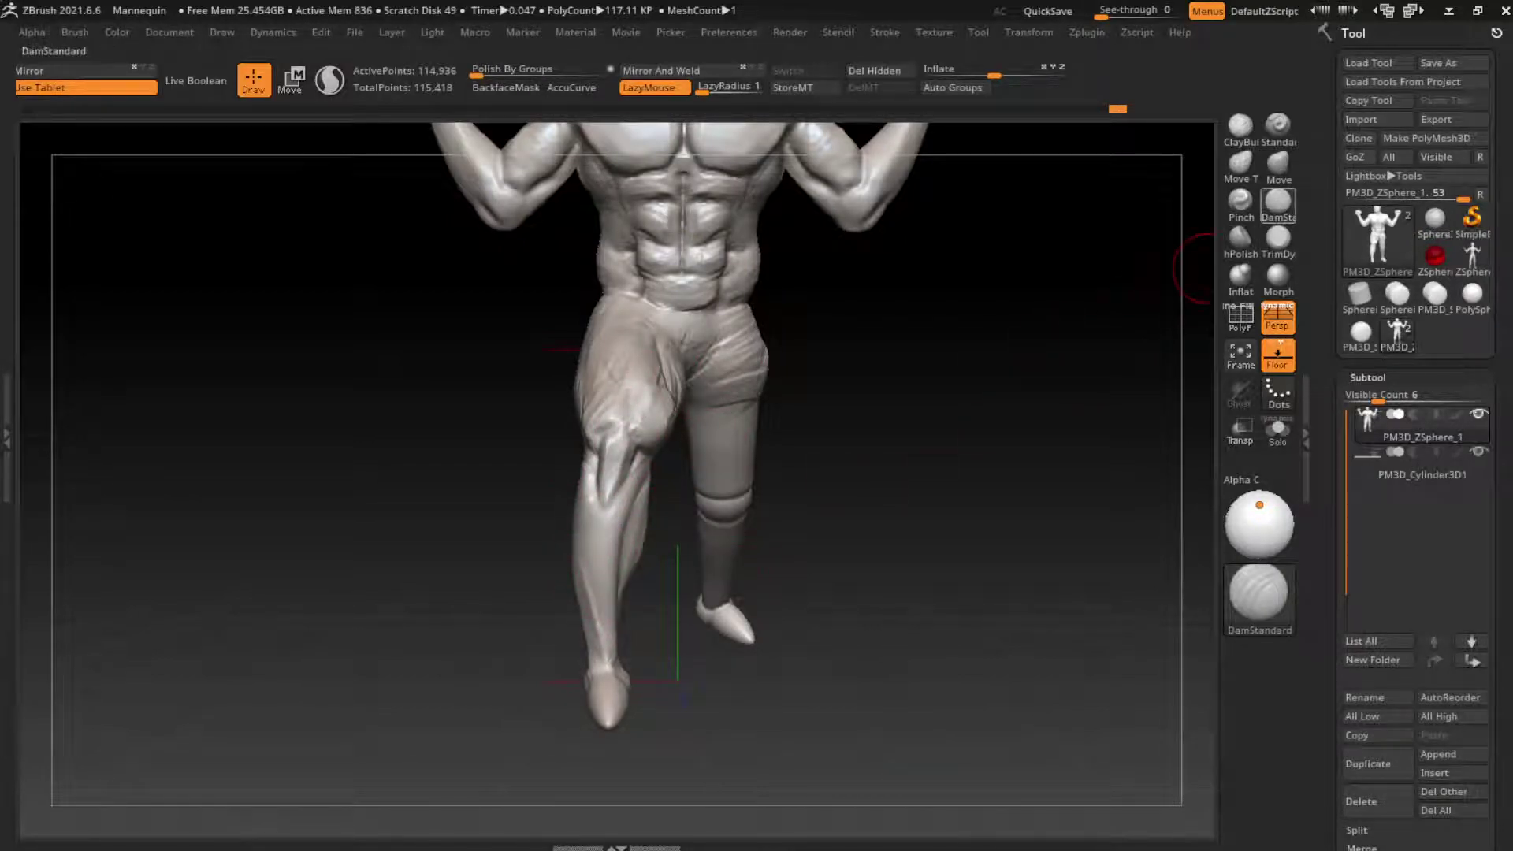
# Flatten the crest of the leg's shin with the TrimDynamic brush
pyautogui.press('b')
pyautogui.press('t')
pyautogui.press('d')
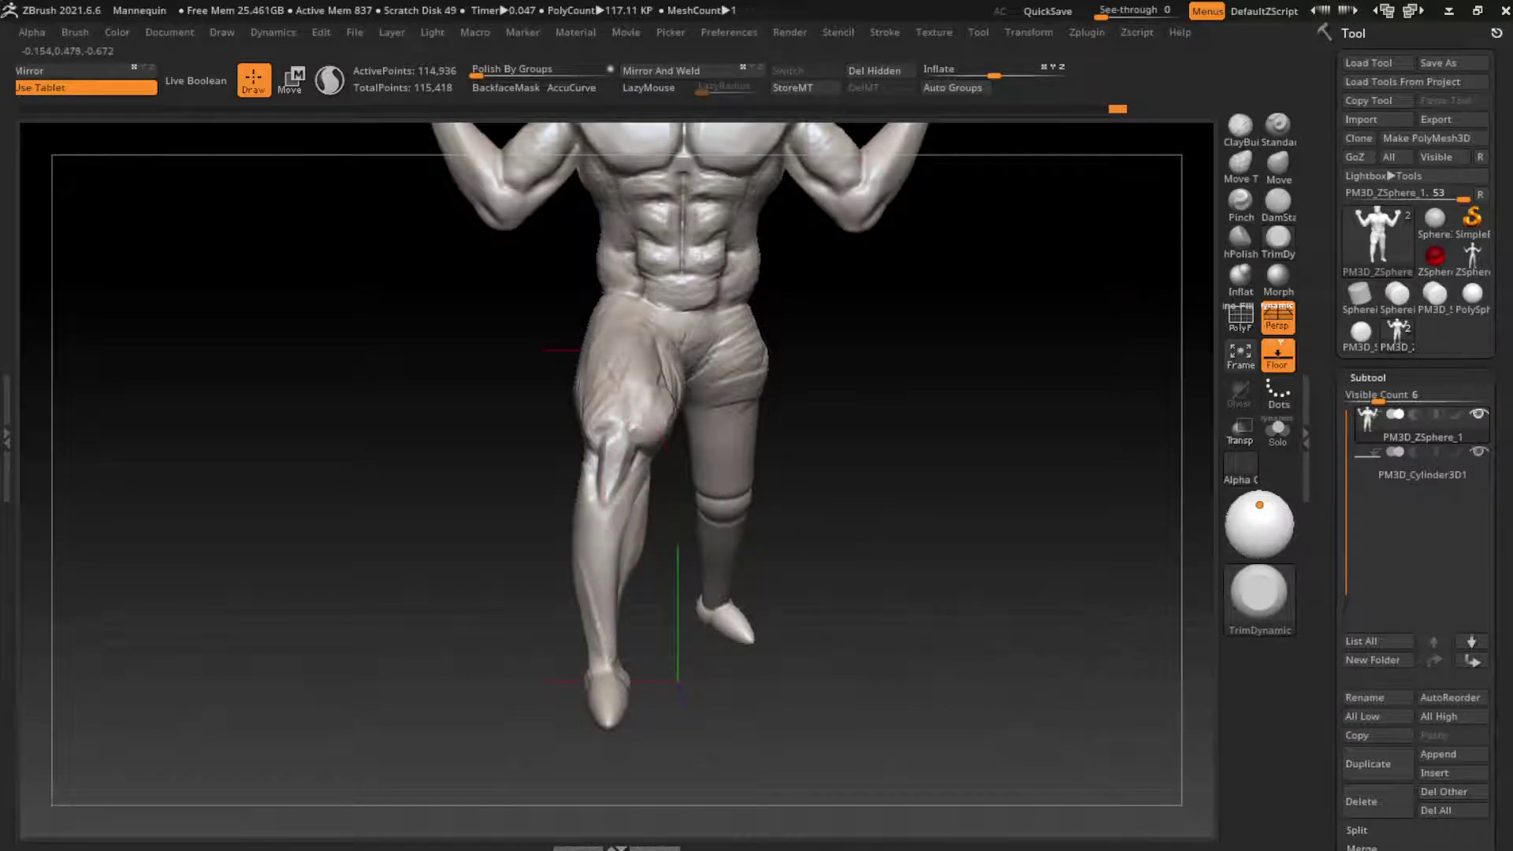
pyautogui.moveTo(608, 575)
pyautogui.mouseDown()
pyautogui.moveTo(586, 575)
pyautogui.moveTo(599, 441)
pyautogui.mouseUp()
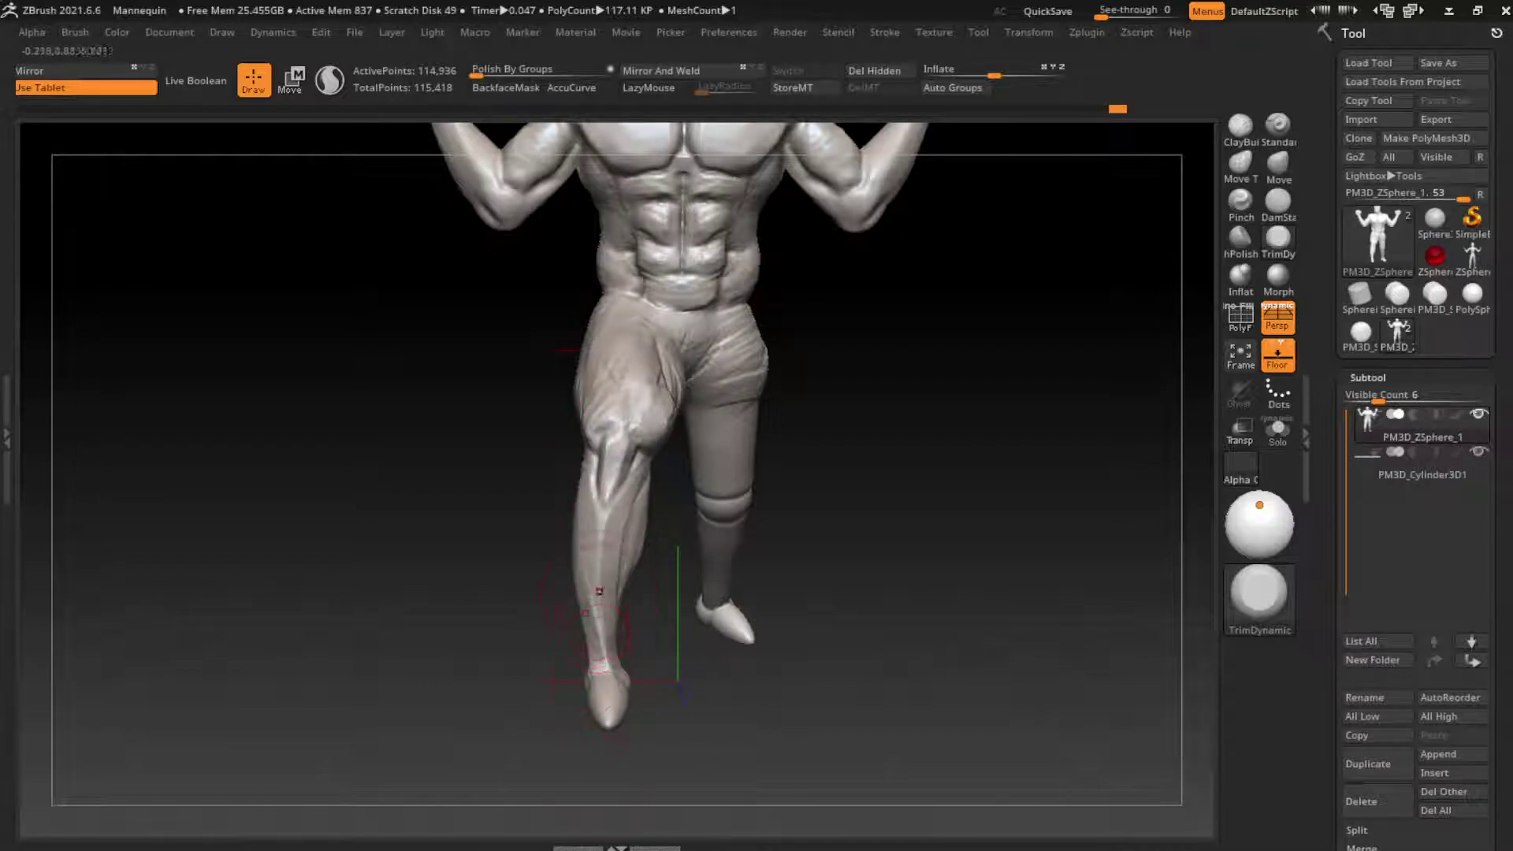
# Pull the front foot outward and down with Move, then smooth the ankle crease
pyautogui.moveTo(725, 729); pyautogui.dragTo(732, 654)
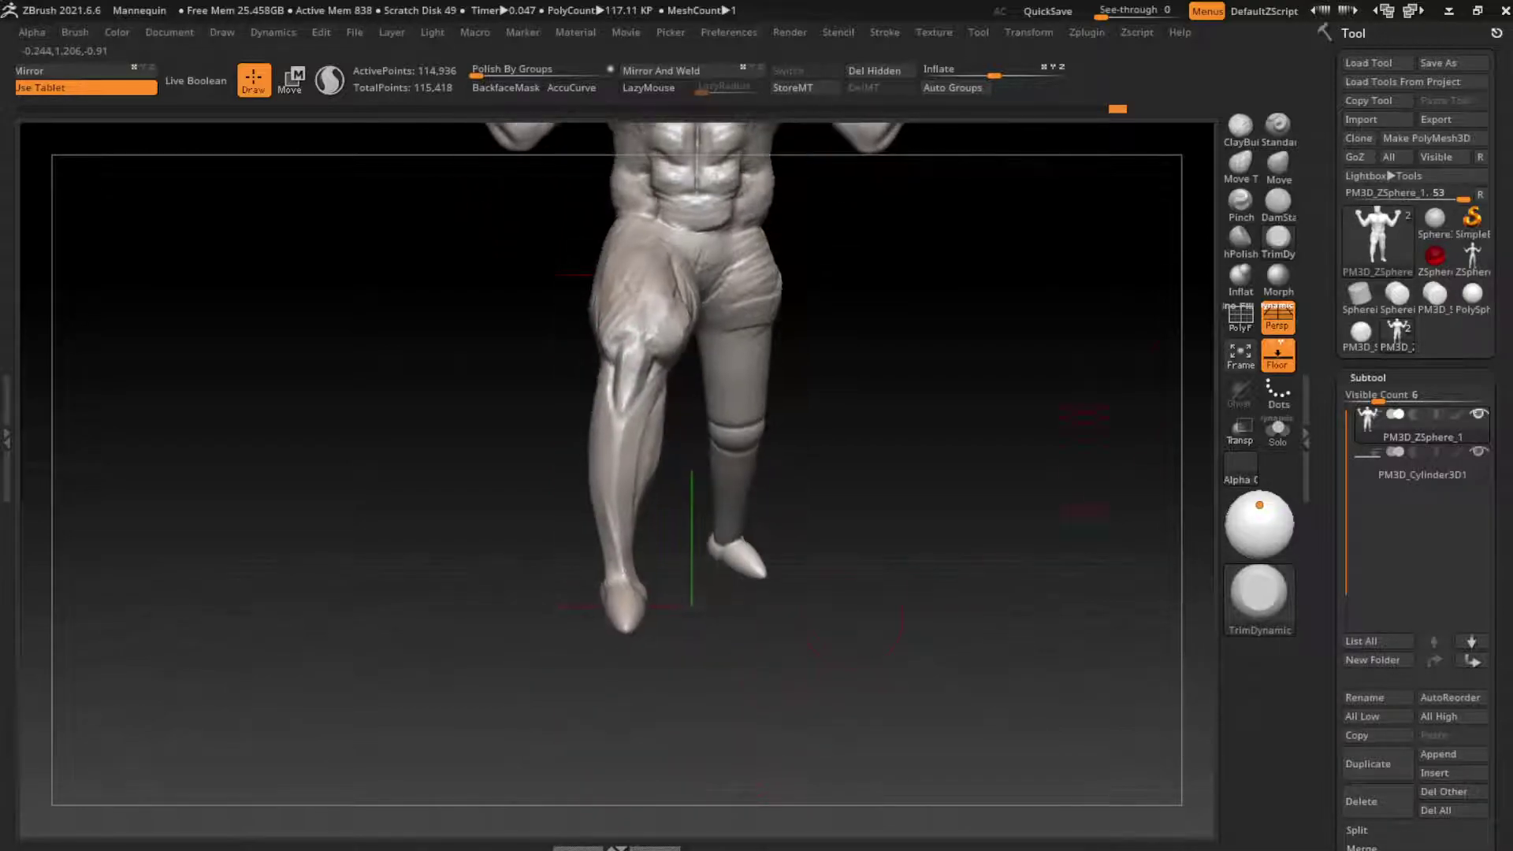
pyautogui.click(1278, 163)
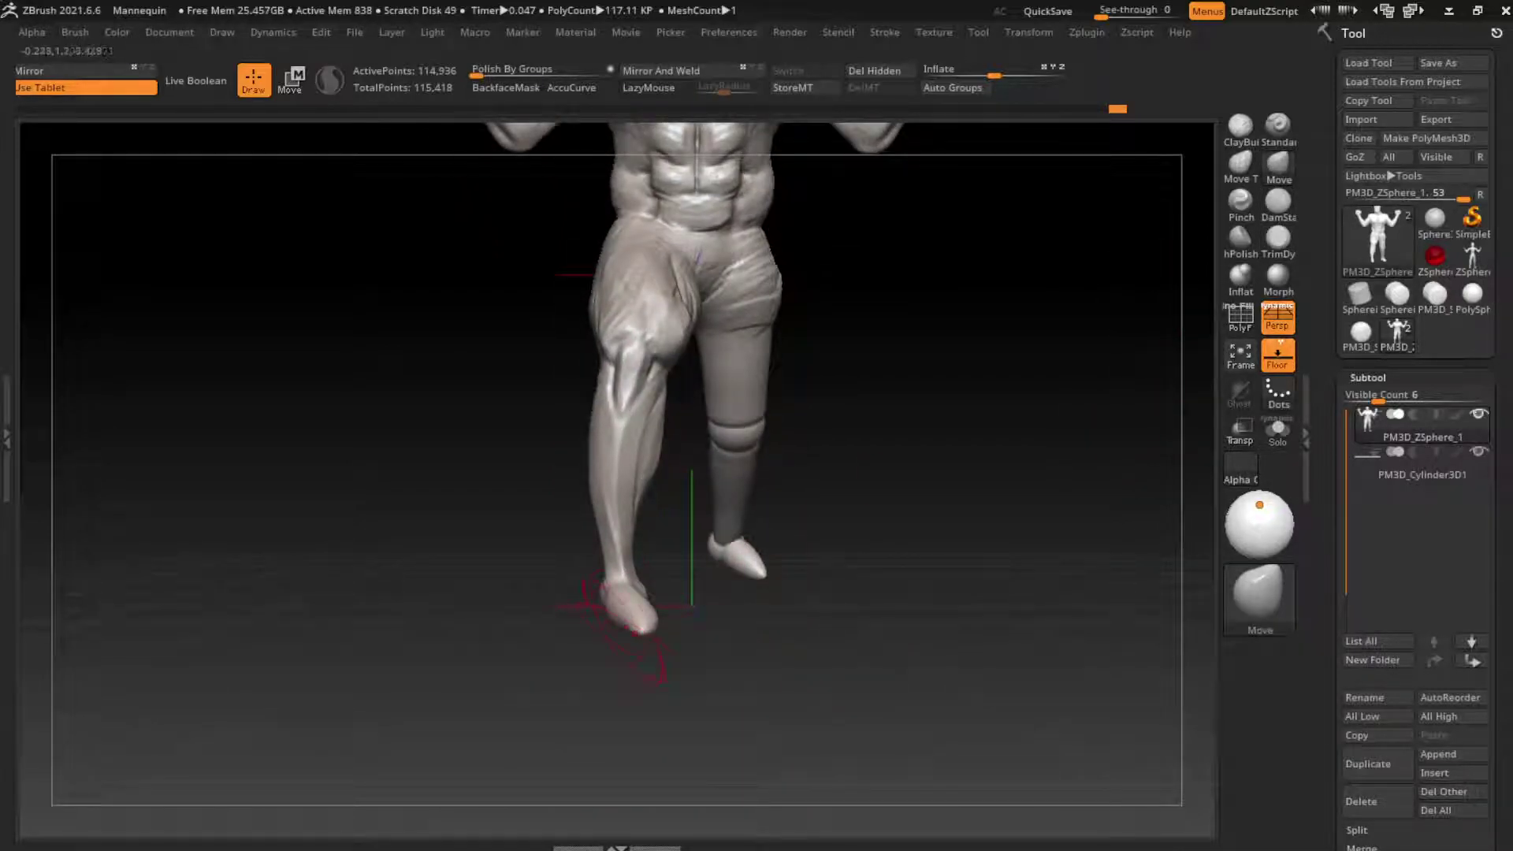
pyautogui.moveTo(626, 608)
pyautogui.mouseDown()
pyautogui.moveTo(615, 616)
pyautogui.moveTo(662, 610)
pyautogui.moveTo(618, 622)
pyautogui.mouseUp()
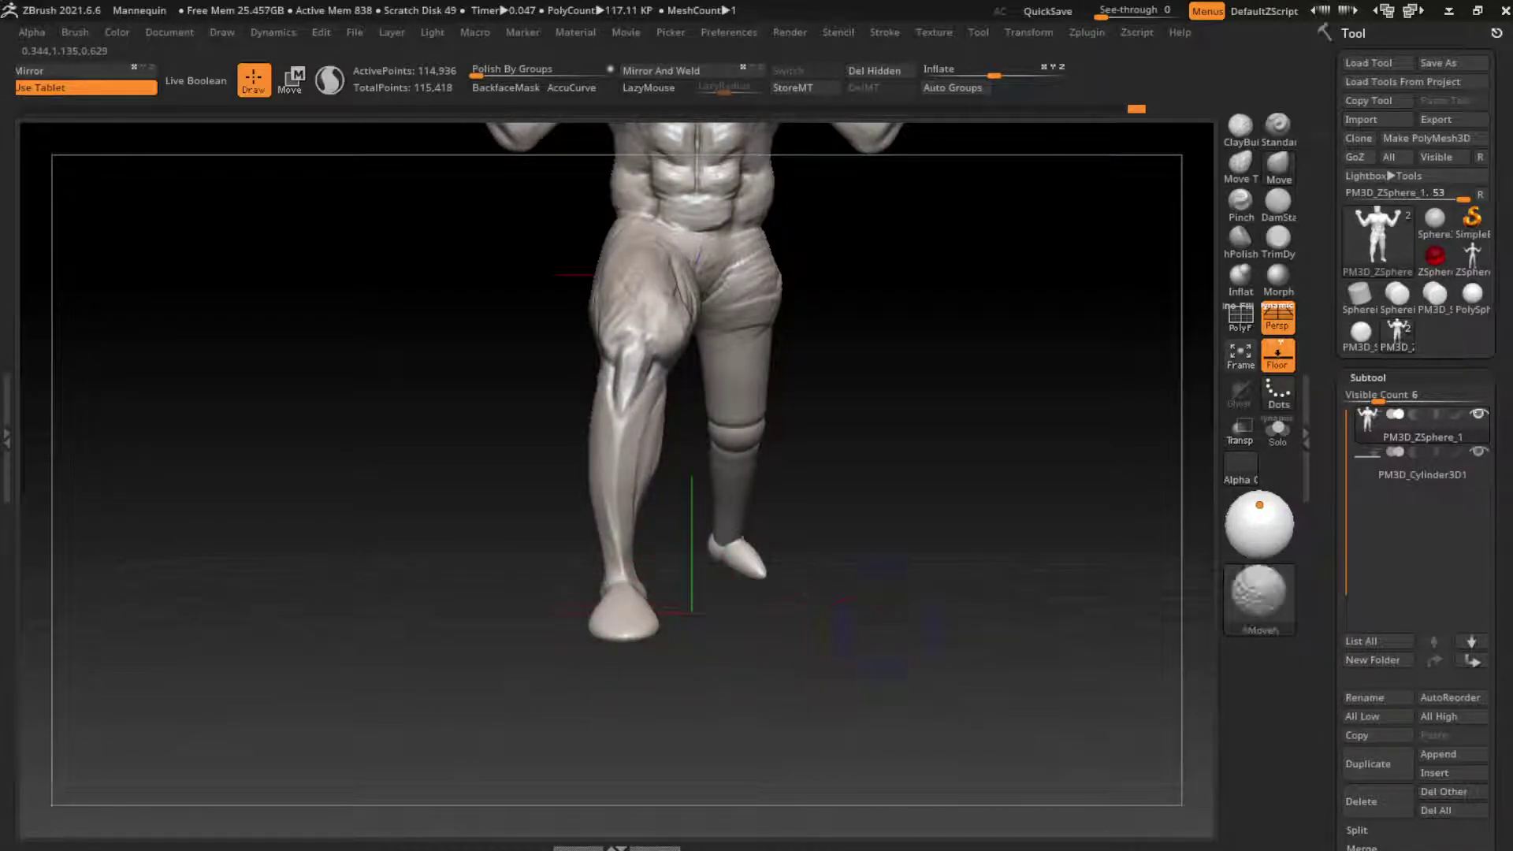
pyautogui.moveTo(777, 659); pyautogui.dragTo(785, 668)
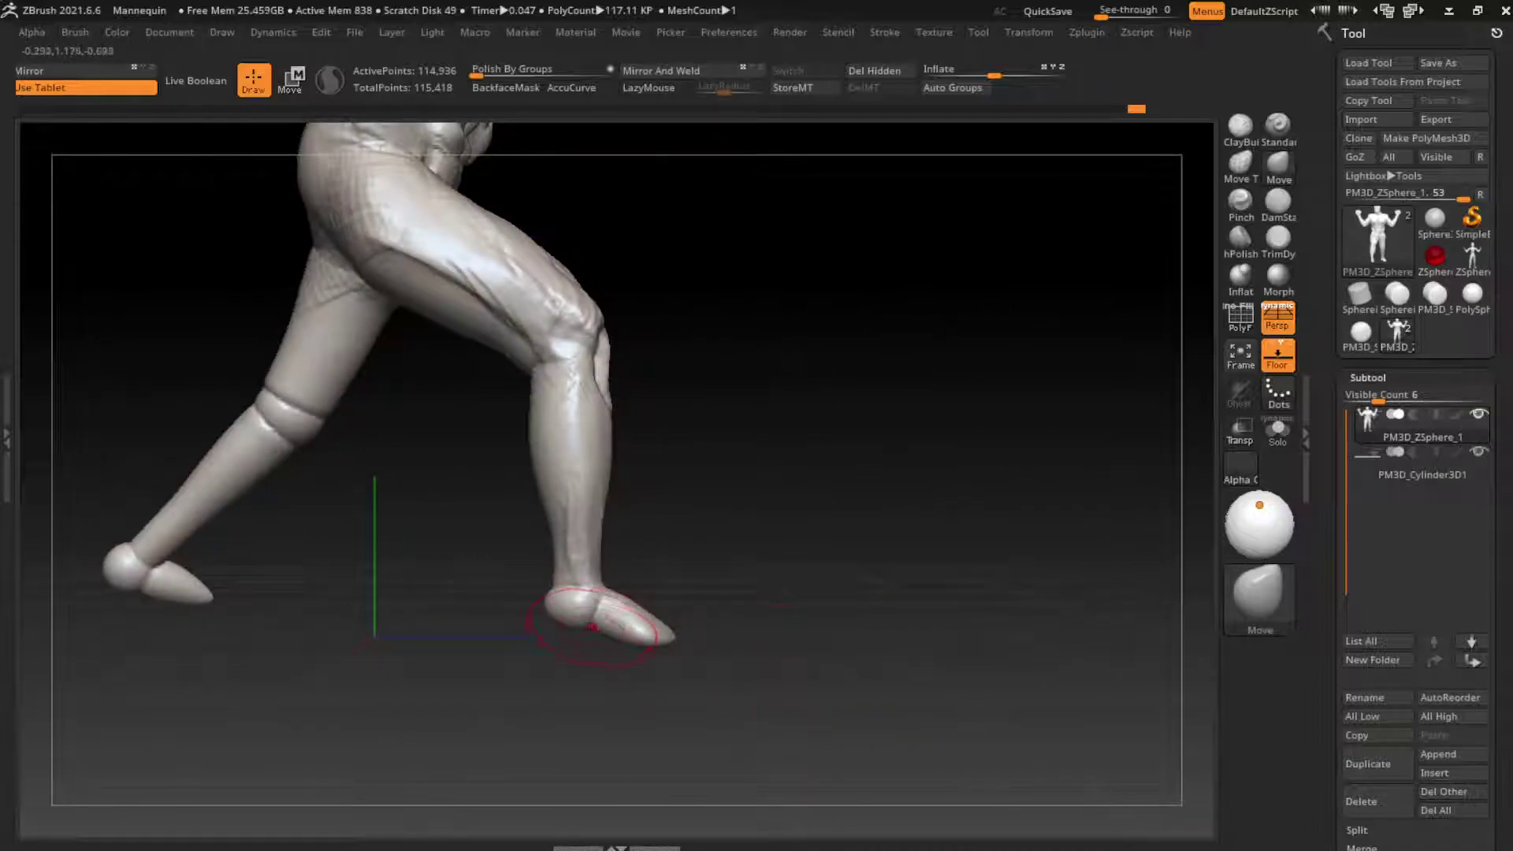
pyautogui.keyDown('shift'); pyautogui.moveTo(608, 618); pyautogui.dragTo(679, 645); pyautogui.keyUp('shift')
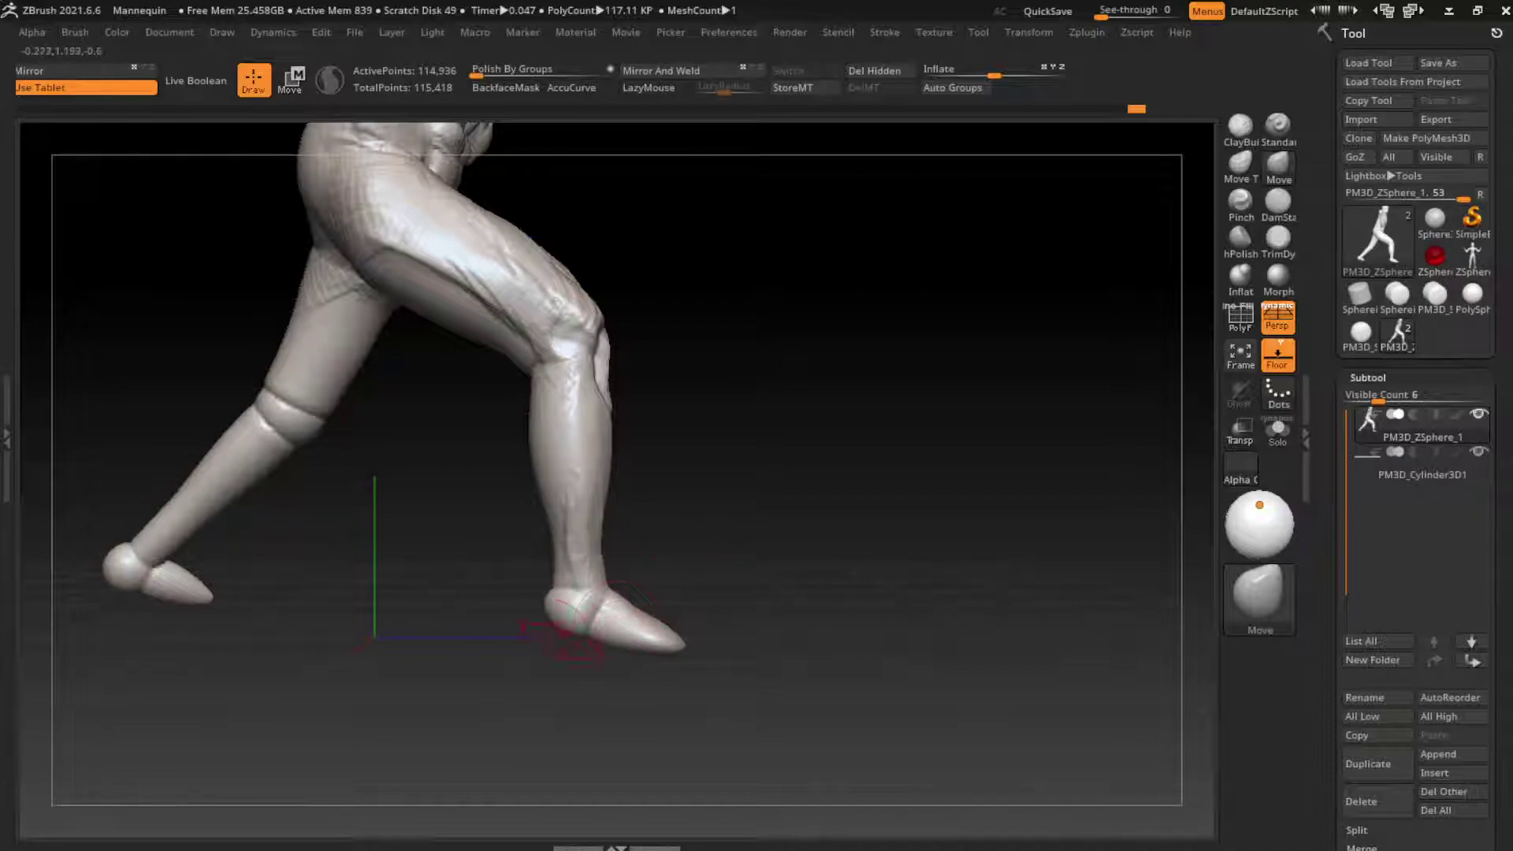
pyautogui.moveTo(709, 630)
pyautogui.mouseDown()
pyautogui.moveTo(911, 557)
pyautogui.moveTo(873, 629)
pyautogui.mouseUp()
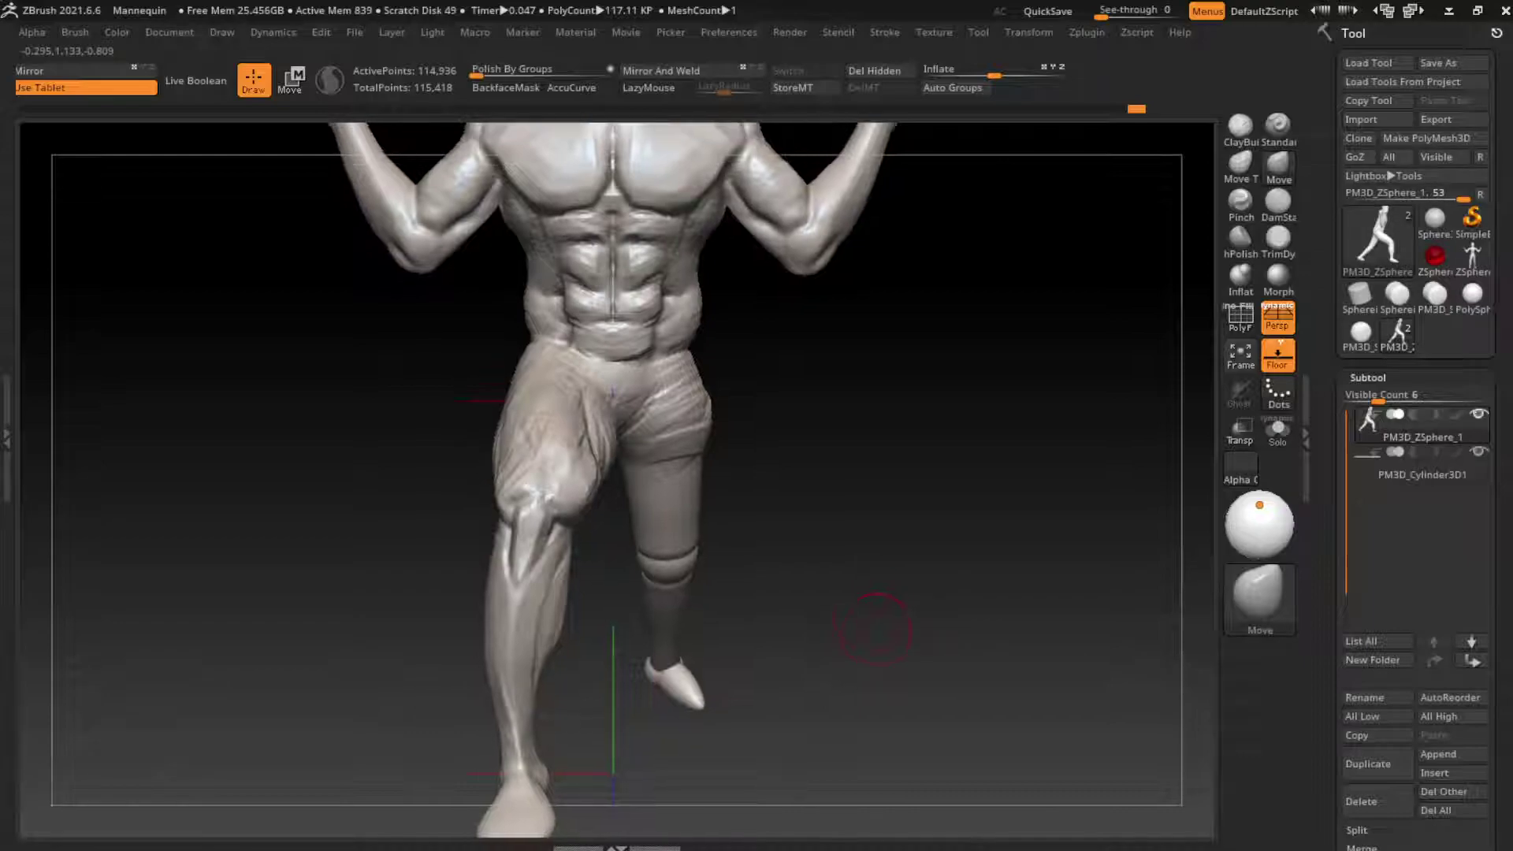
# Build up clay on the knee and shin with ClayBuildup strokes
pyautogui.click(1239, 126)
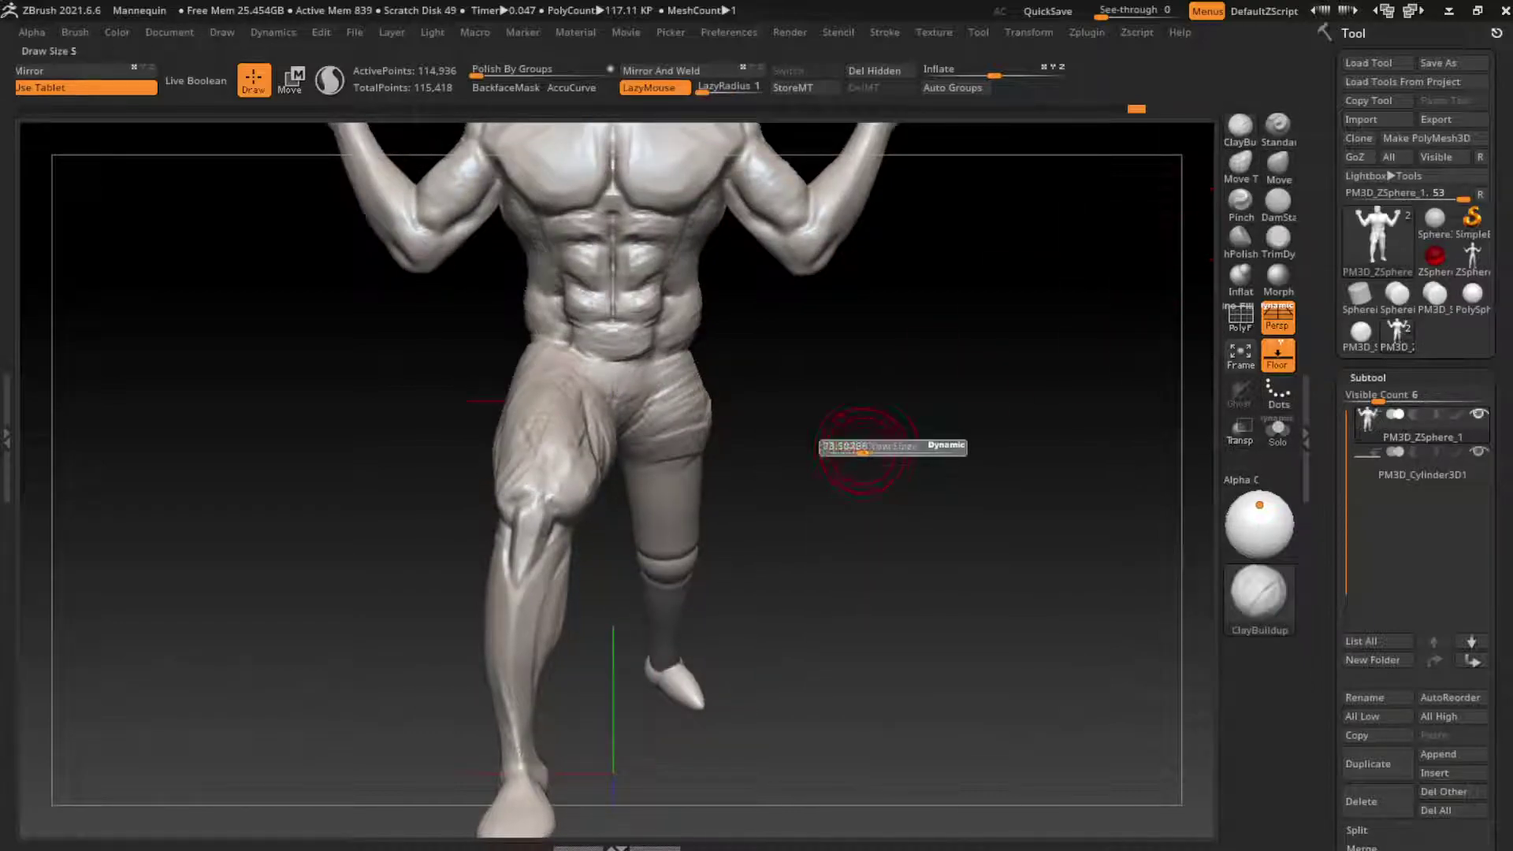
pyautogui.moveTo(693, 470); pyautogui.dragTo(650, 445)
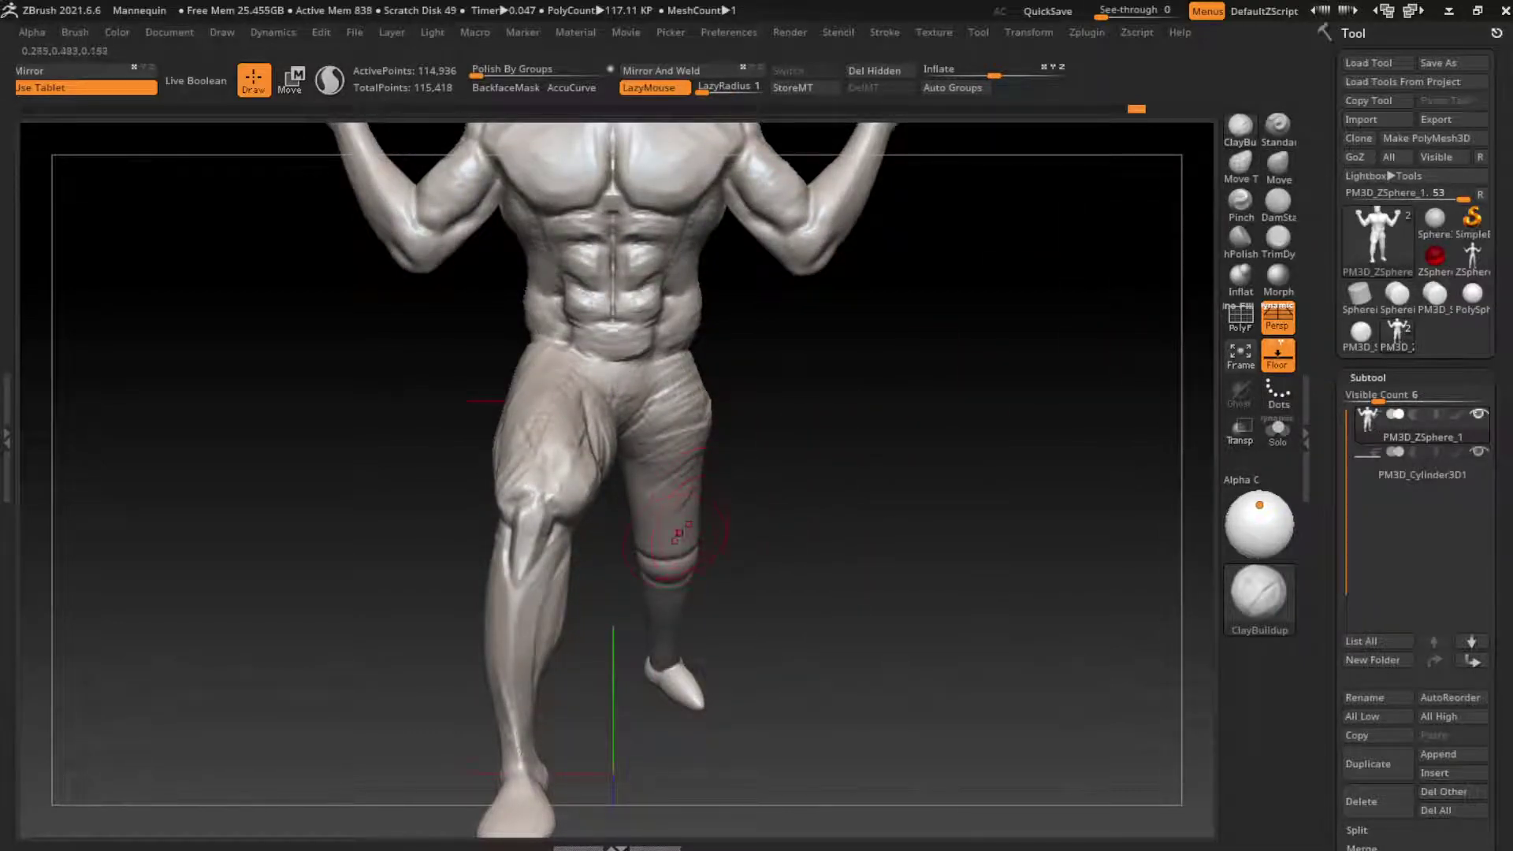
pyautogui.moveTo(652, 531); pyautogui.dragTo(640, 561)
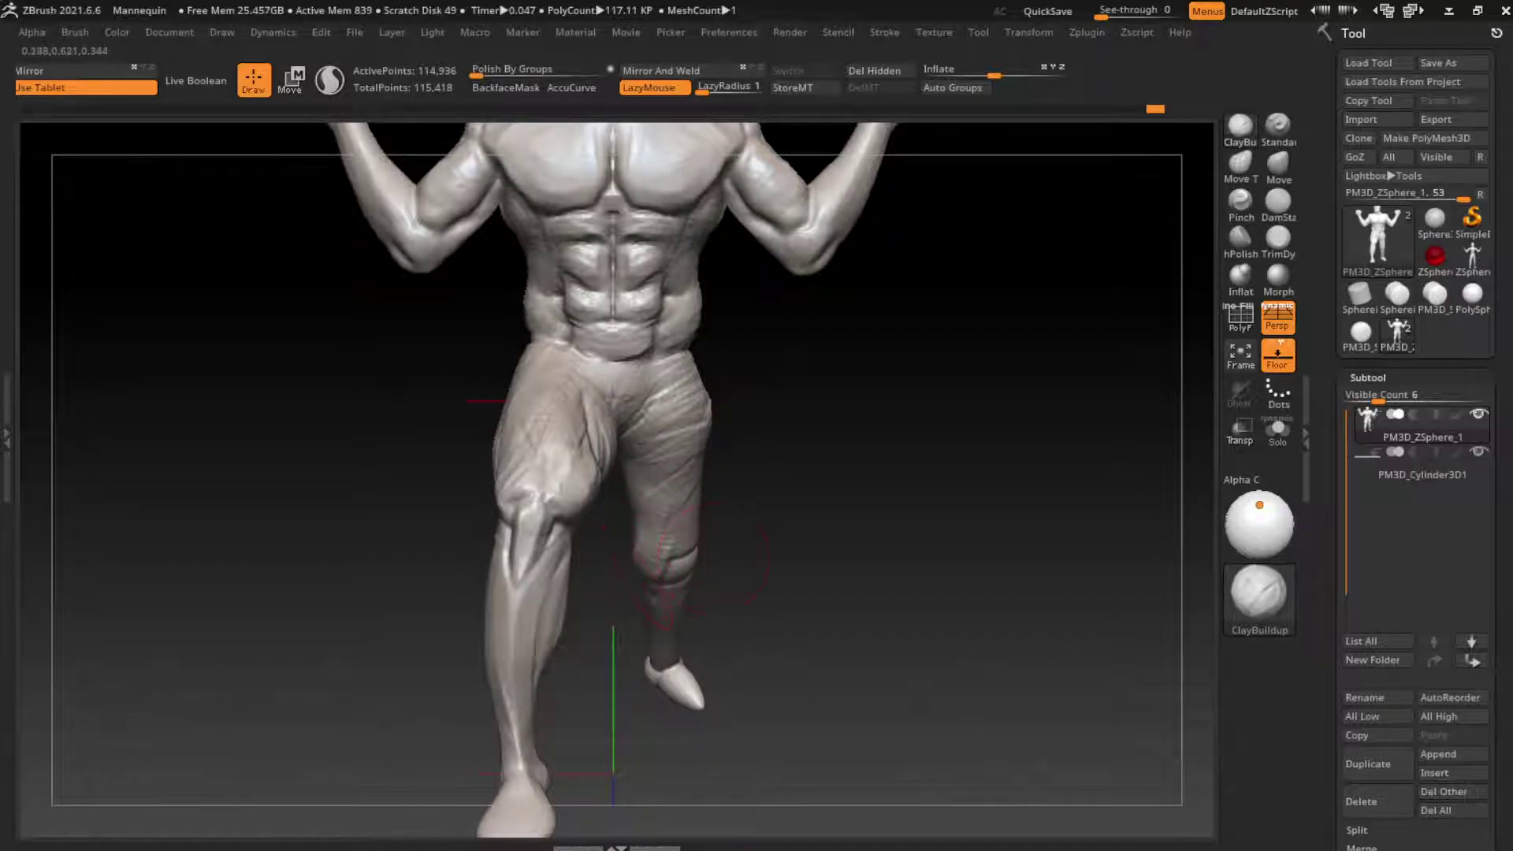
pyautogui.moveTo(827, 488); pyautogui.dragTo(906, 481)
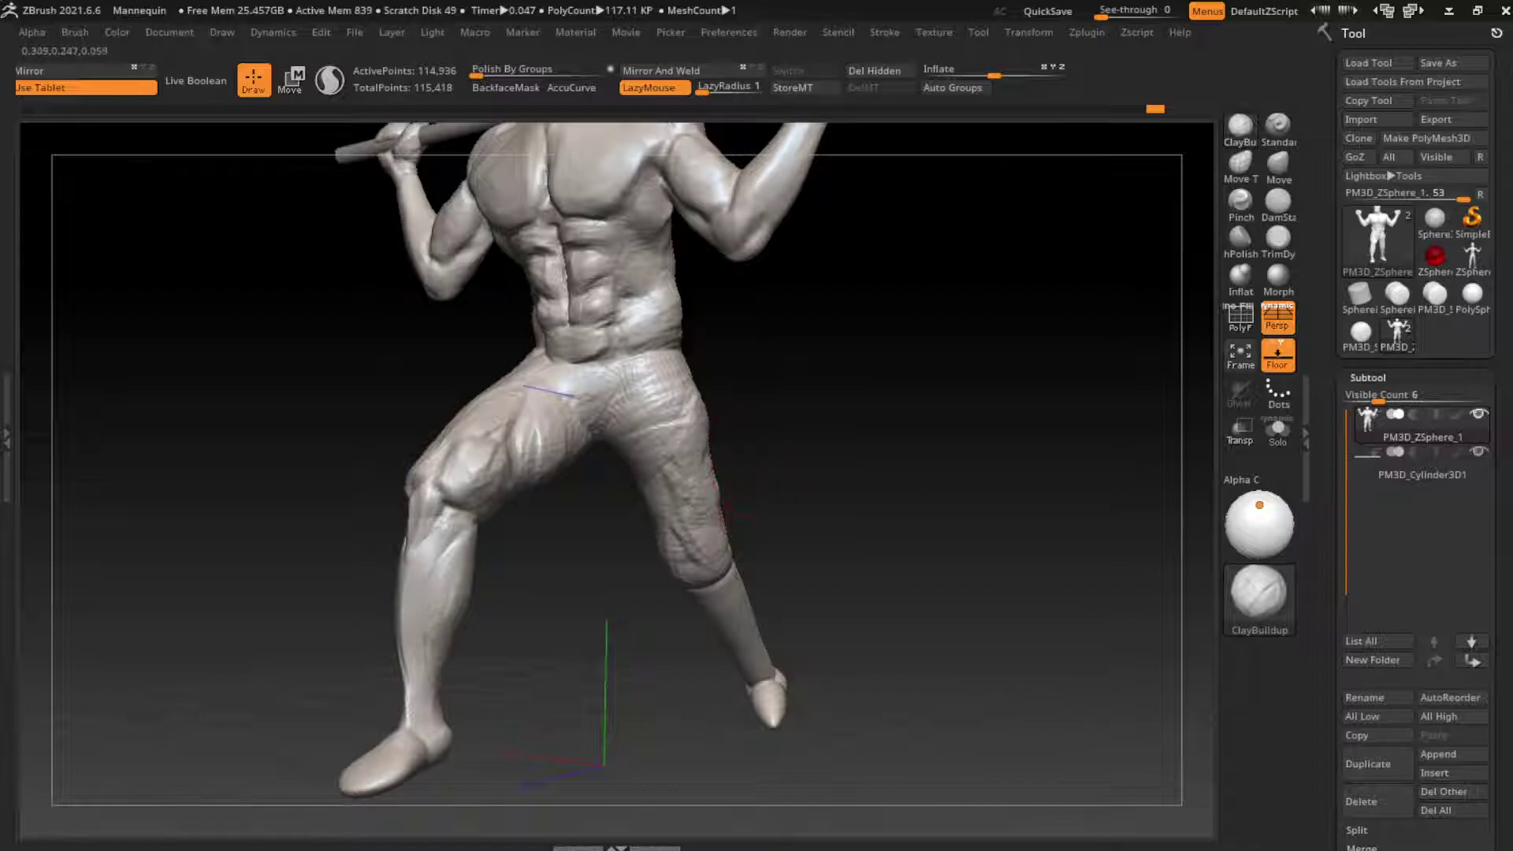
pyautogui.moveTo(776, 544); pyautogui.dragTo(820, 541)
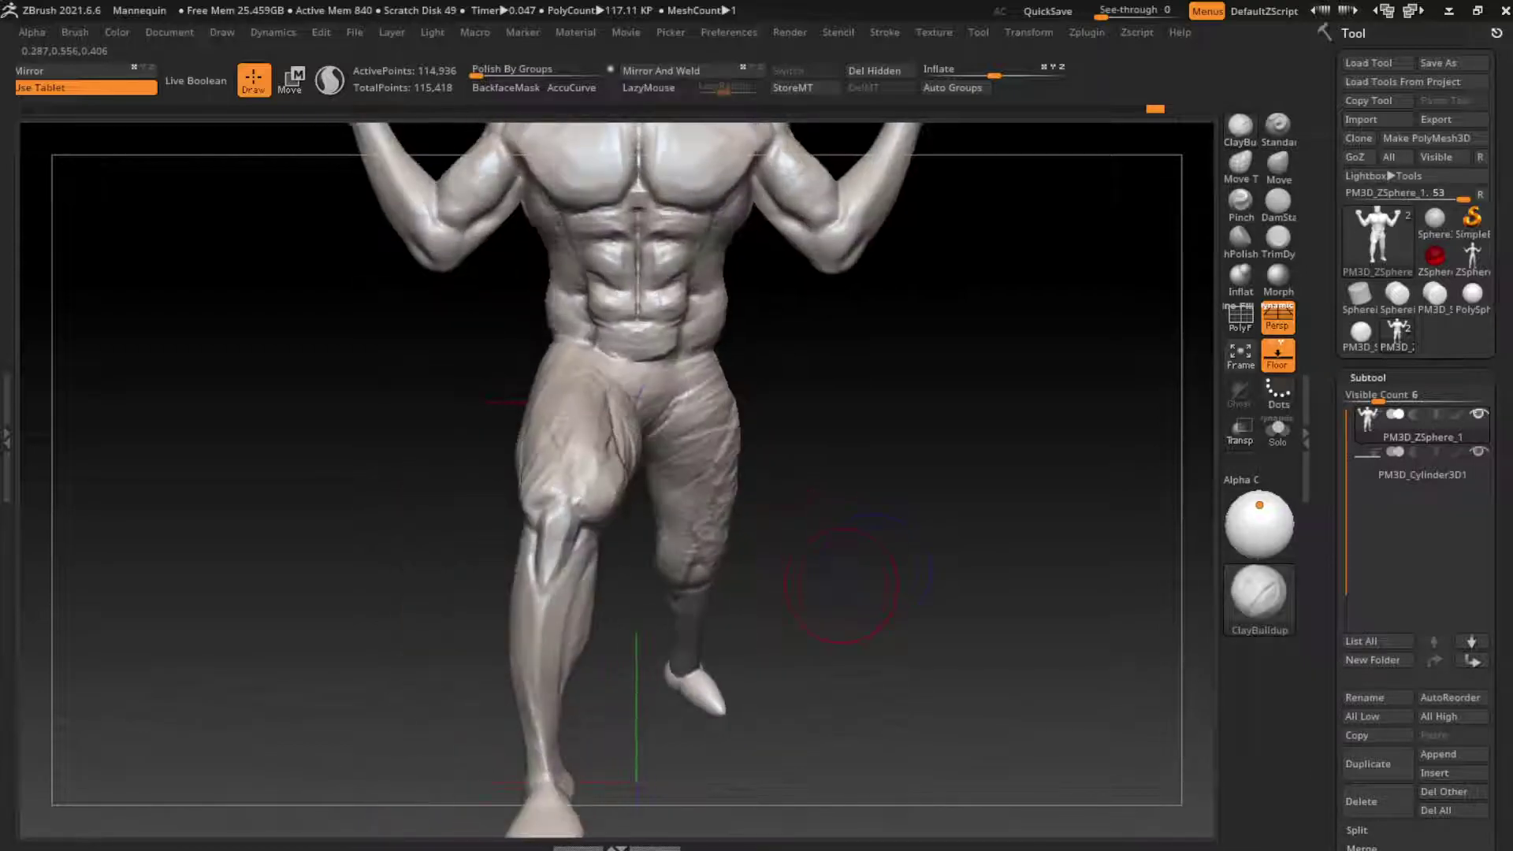
# Carve a groove into the lower leg below the knee with DamStandard
pyautogui.press('b')
pyautogui.press('d')
pyautogui.press('s')
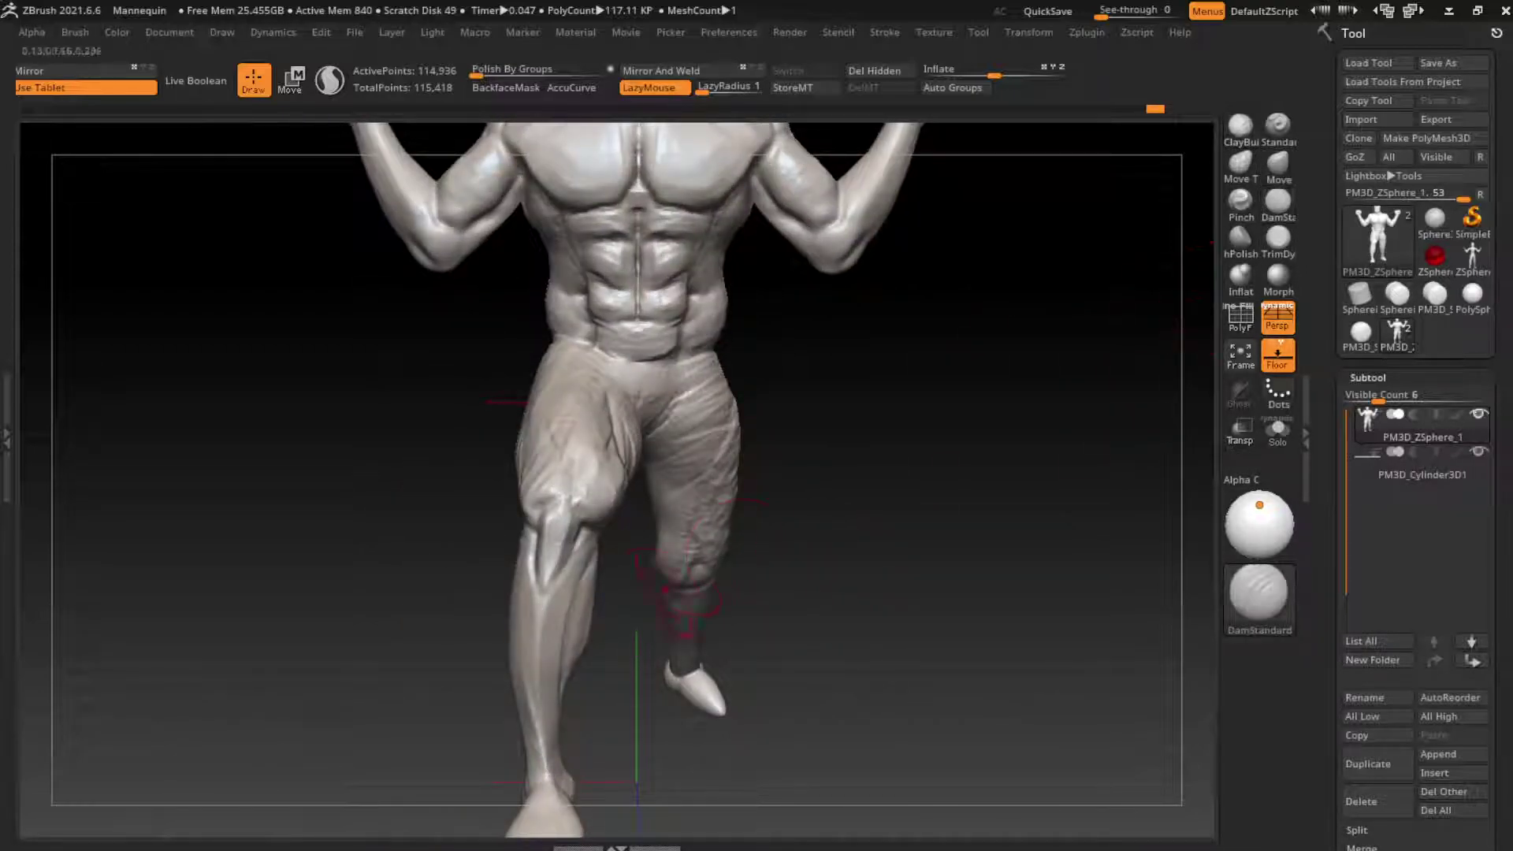
pyautogui.moveTo(681, 583); pyautogui.dragTo(677, 693)
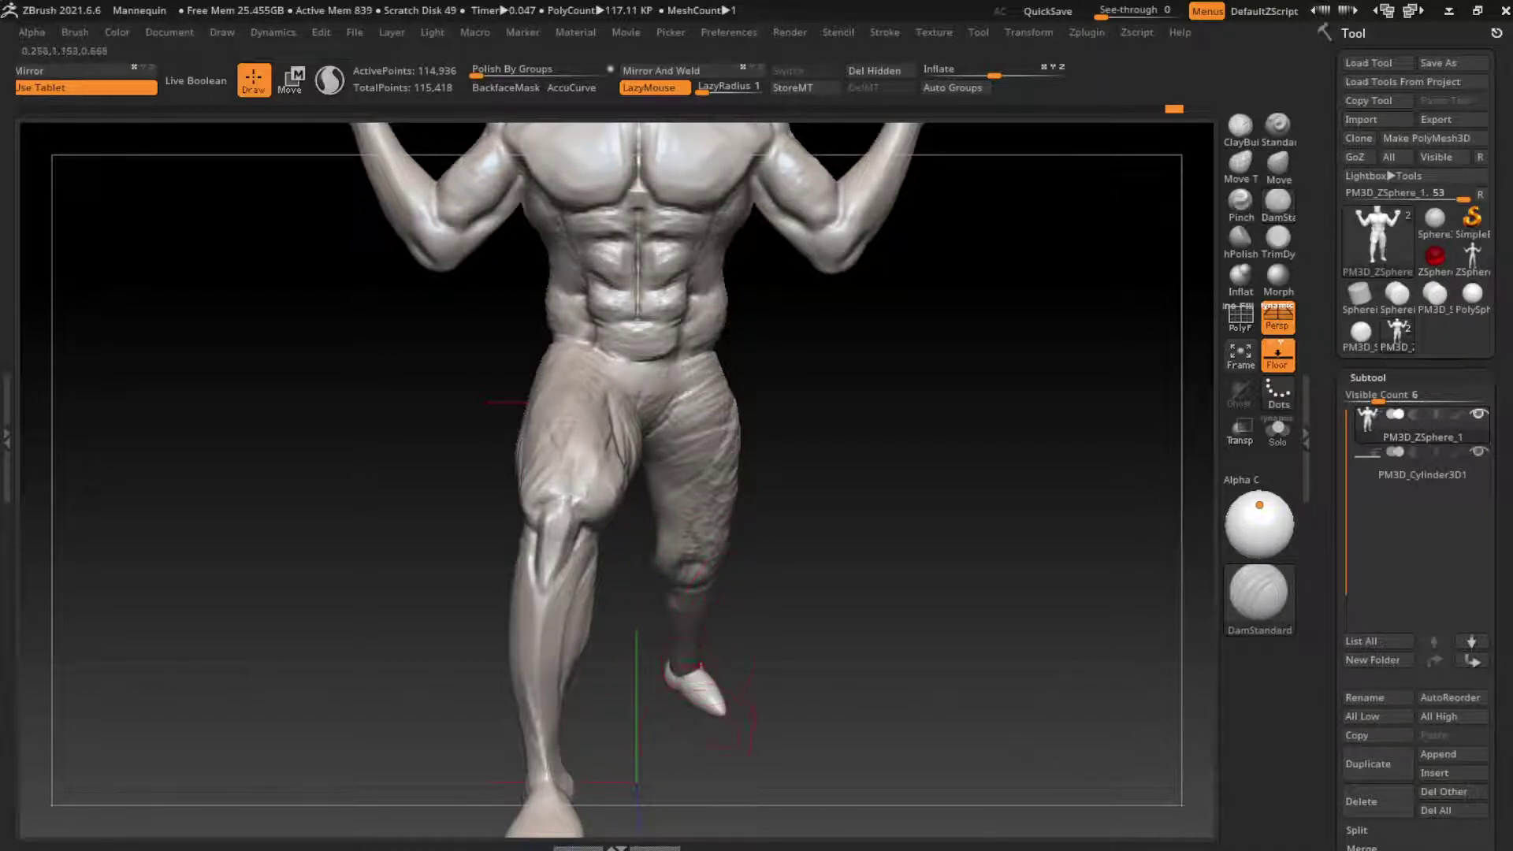
# Turn the figure to face the camera and enlarge the MaskPen brush footprint
pyautogui.press('b')
pyautogui.press('m')
pyautogui.press('v')
pyautogui.moveTo(844, 583)
pyautogui.mouseDown()
pyautogui.moveTo(855, 630)
pyautogui.moveTo(747, 614)
pyautogui.mouseUp()
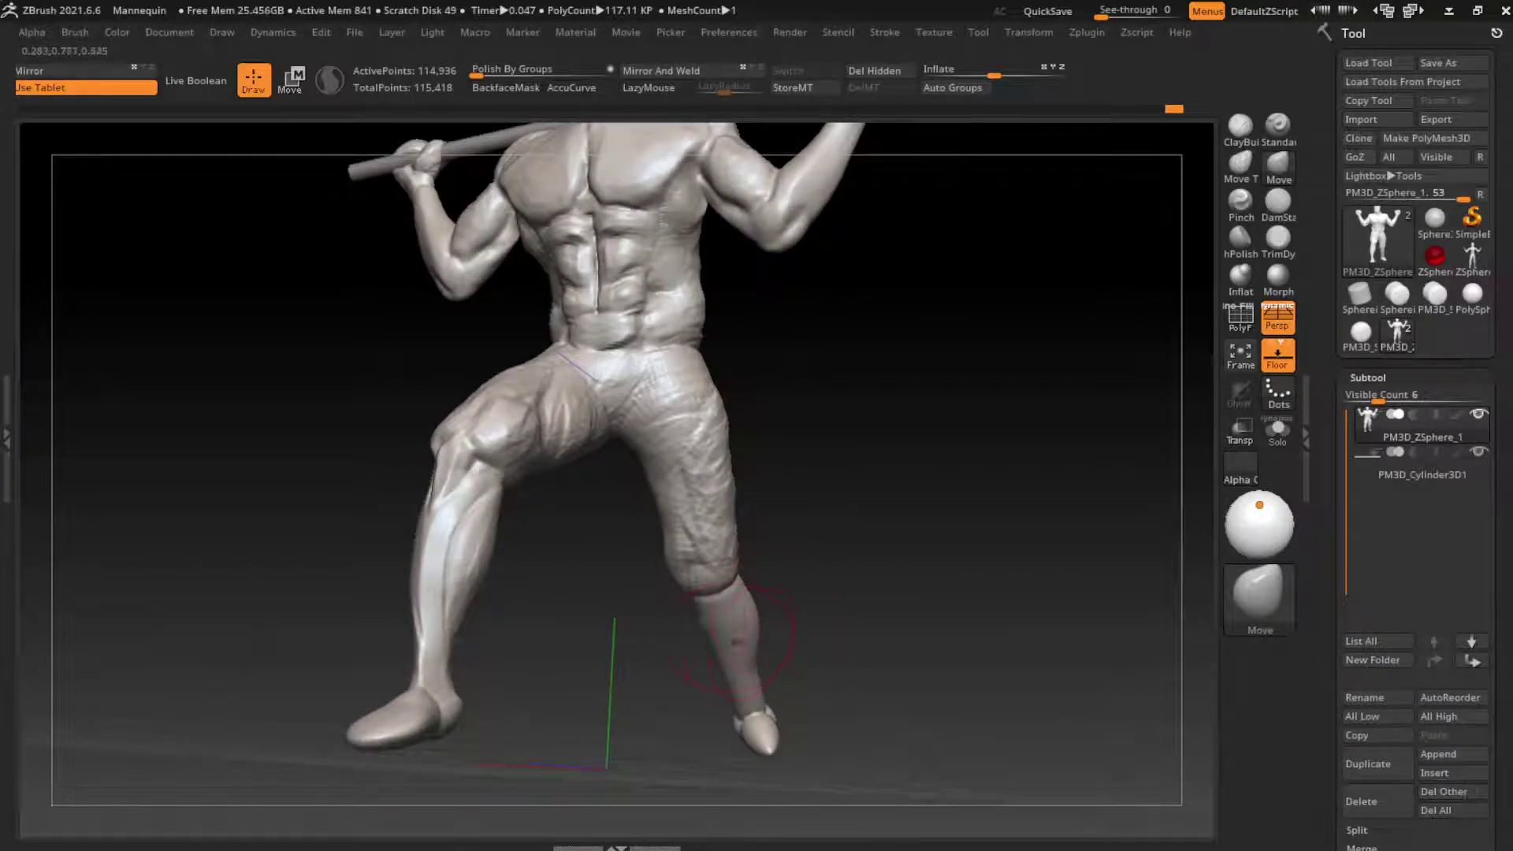
pyautogui.moveTo(804, 608); pyautogui.dragTo(788, 544)
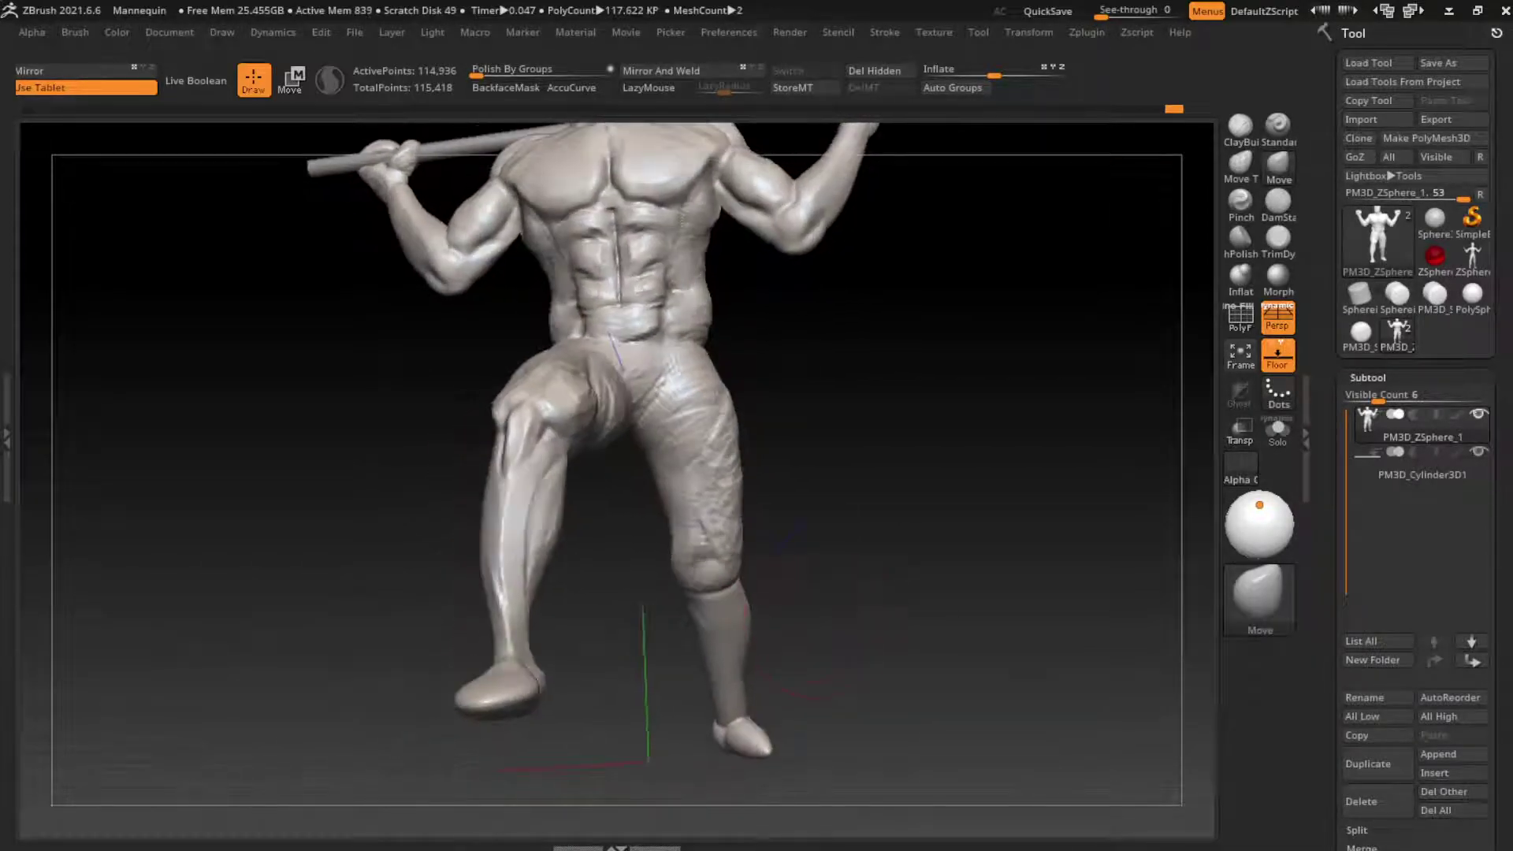
pyautogui.press('s')
pyautogui.moveTo(788, 617); pyautogui.dragTo(835, 617)
# Zoom in on the lower legs and build clay along the inner shin
pyautogui.press('ctrl')
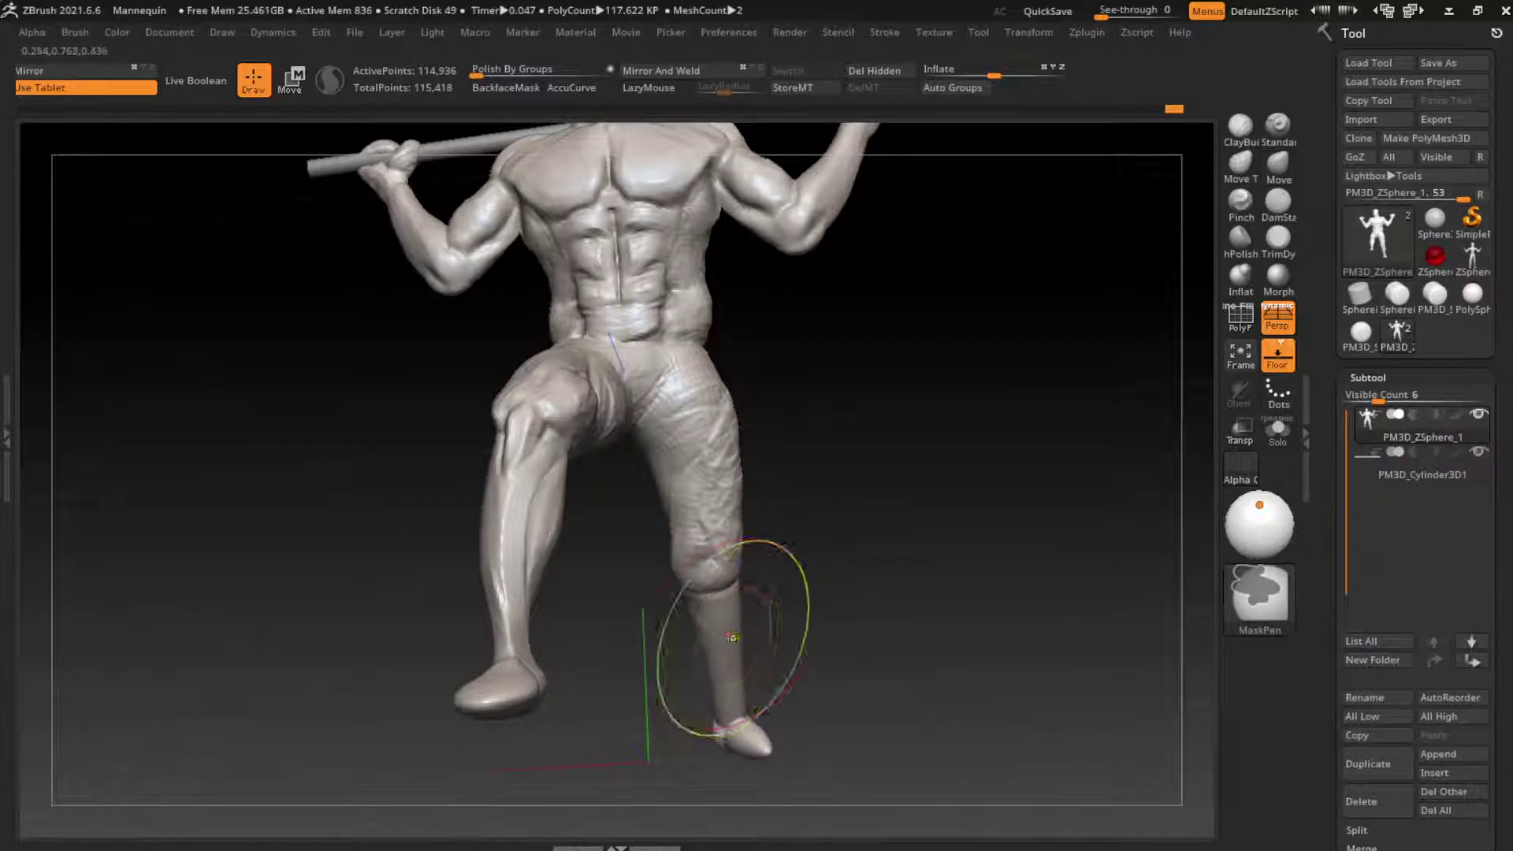
pyautogui.click(743, 683)
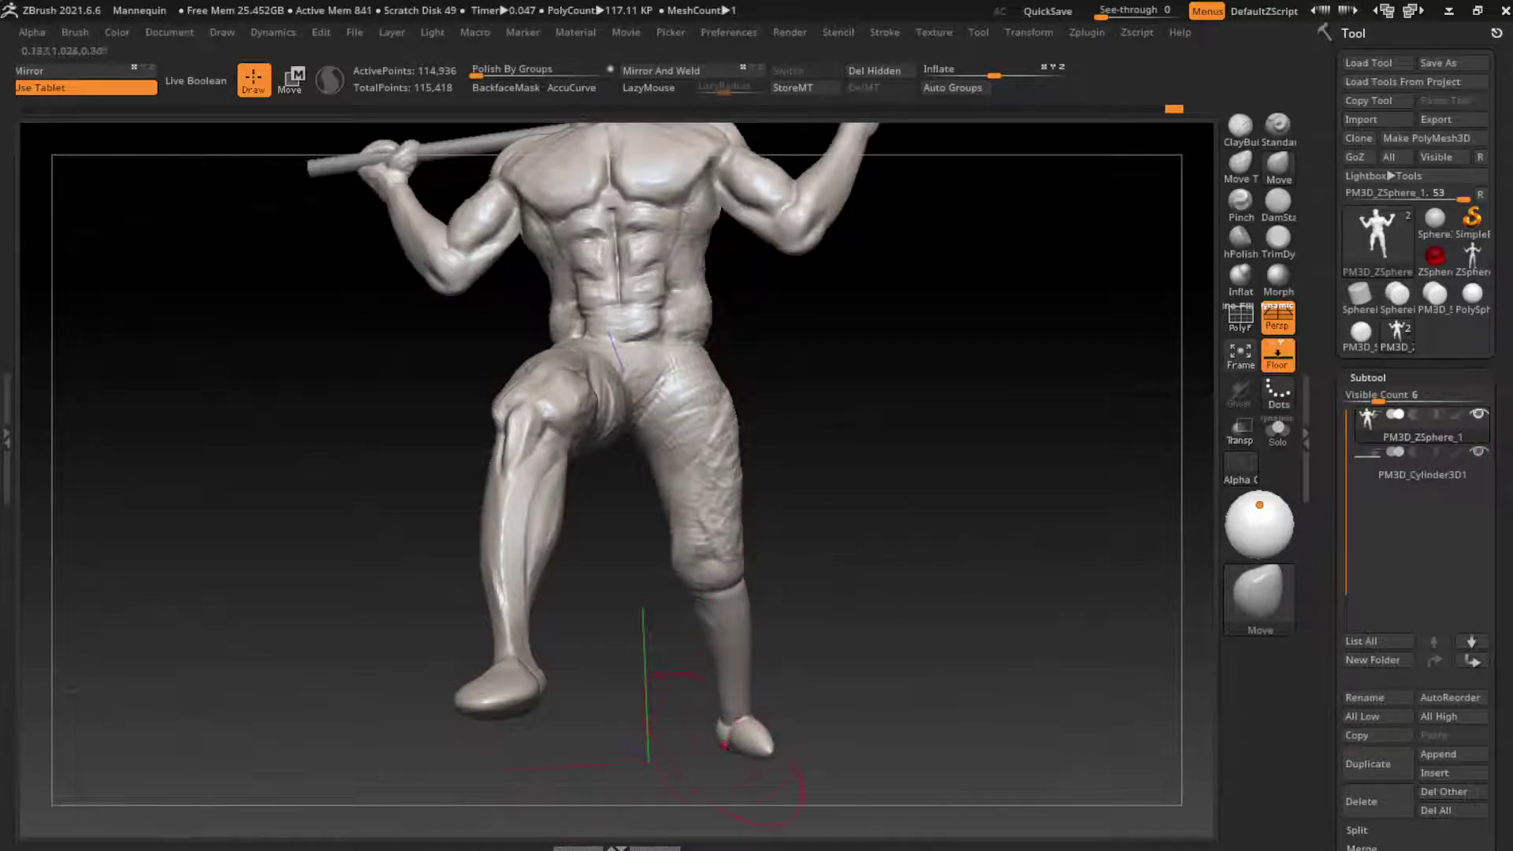
pyautogui.keyDown('alt'); pyautogui.moveTo(796, 697); pyautogui.dragTo(828, 756); pyautogui.keyUp('alt')
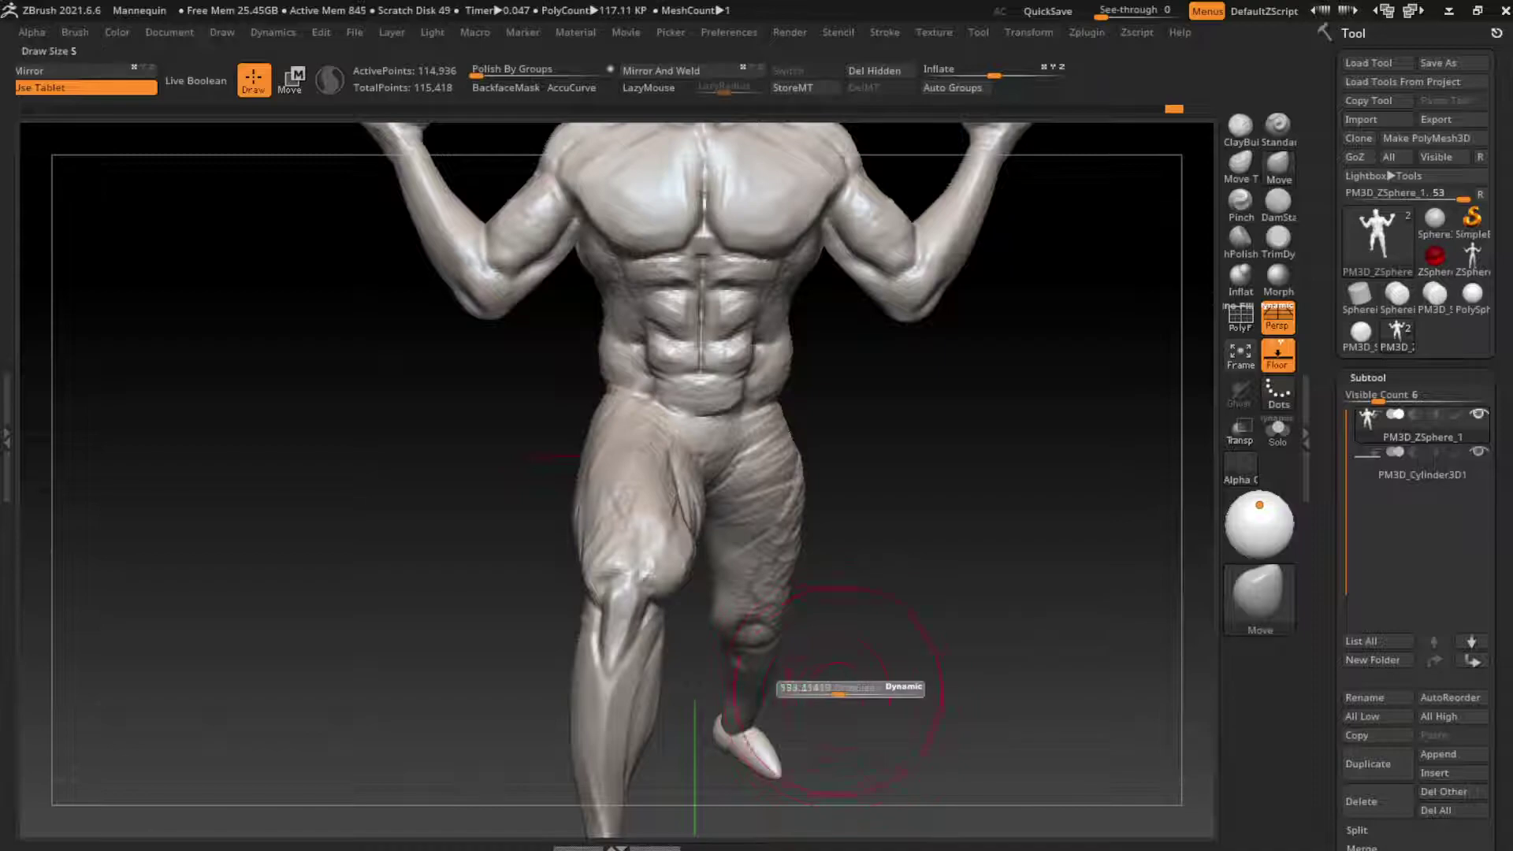
pyautogui.moveTo(828, 642)
pyautogui.keyDown('alt'); pyautogui.mouseDown()
pyautogui.moveTo(859, 587)
pyautogui.moveTo(884, 635)
pyautogui.mouseUp(); pyautogui.keyUp('alt')
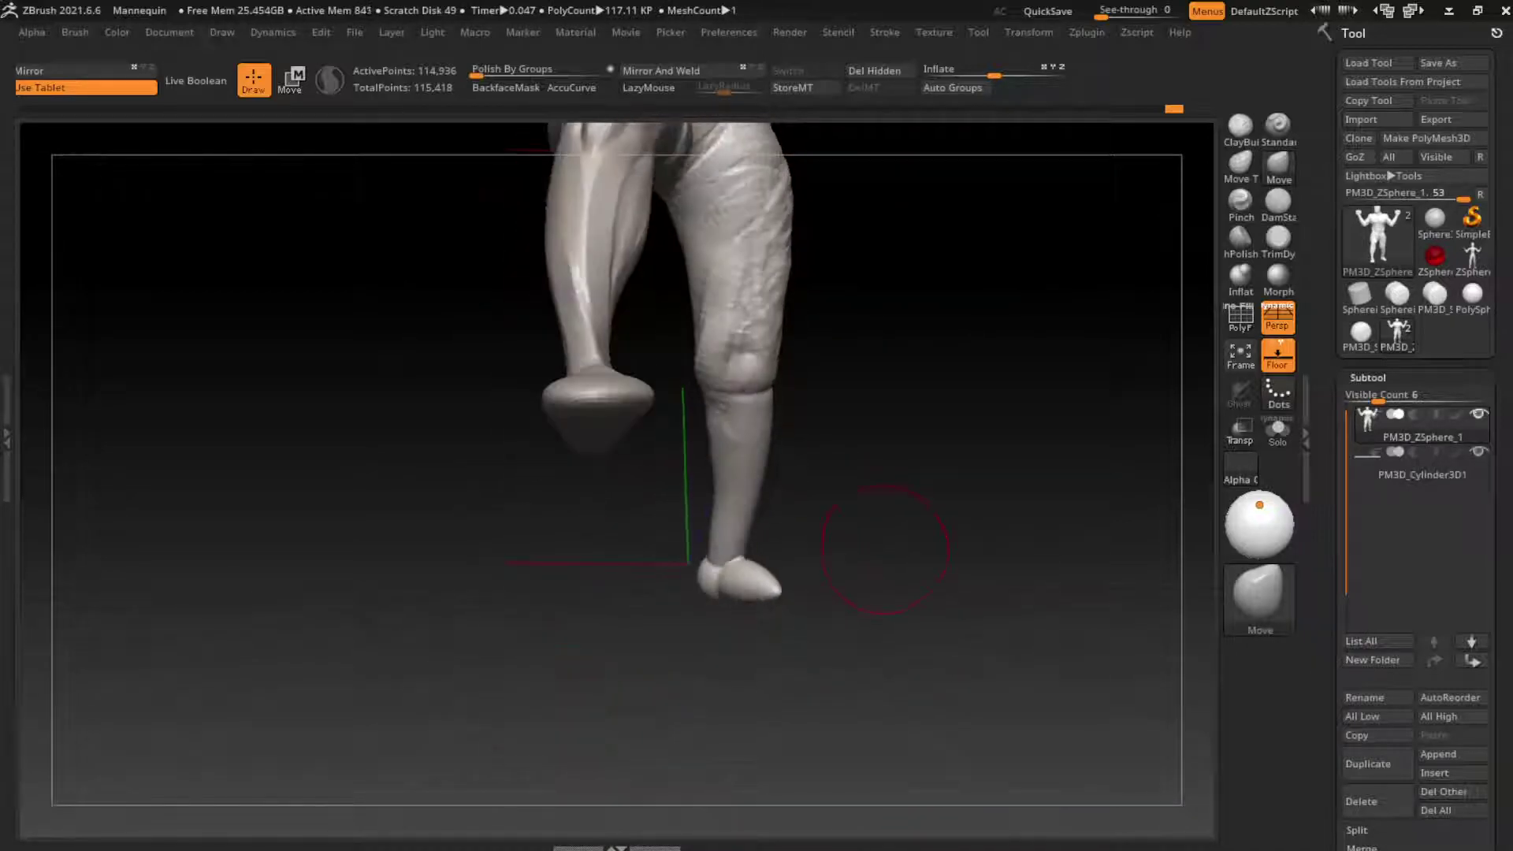
pyautogui.click(1240, 126)
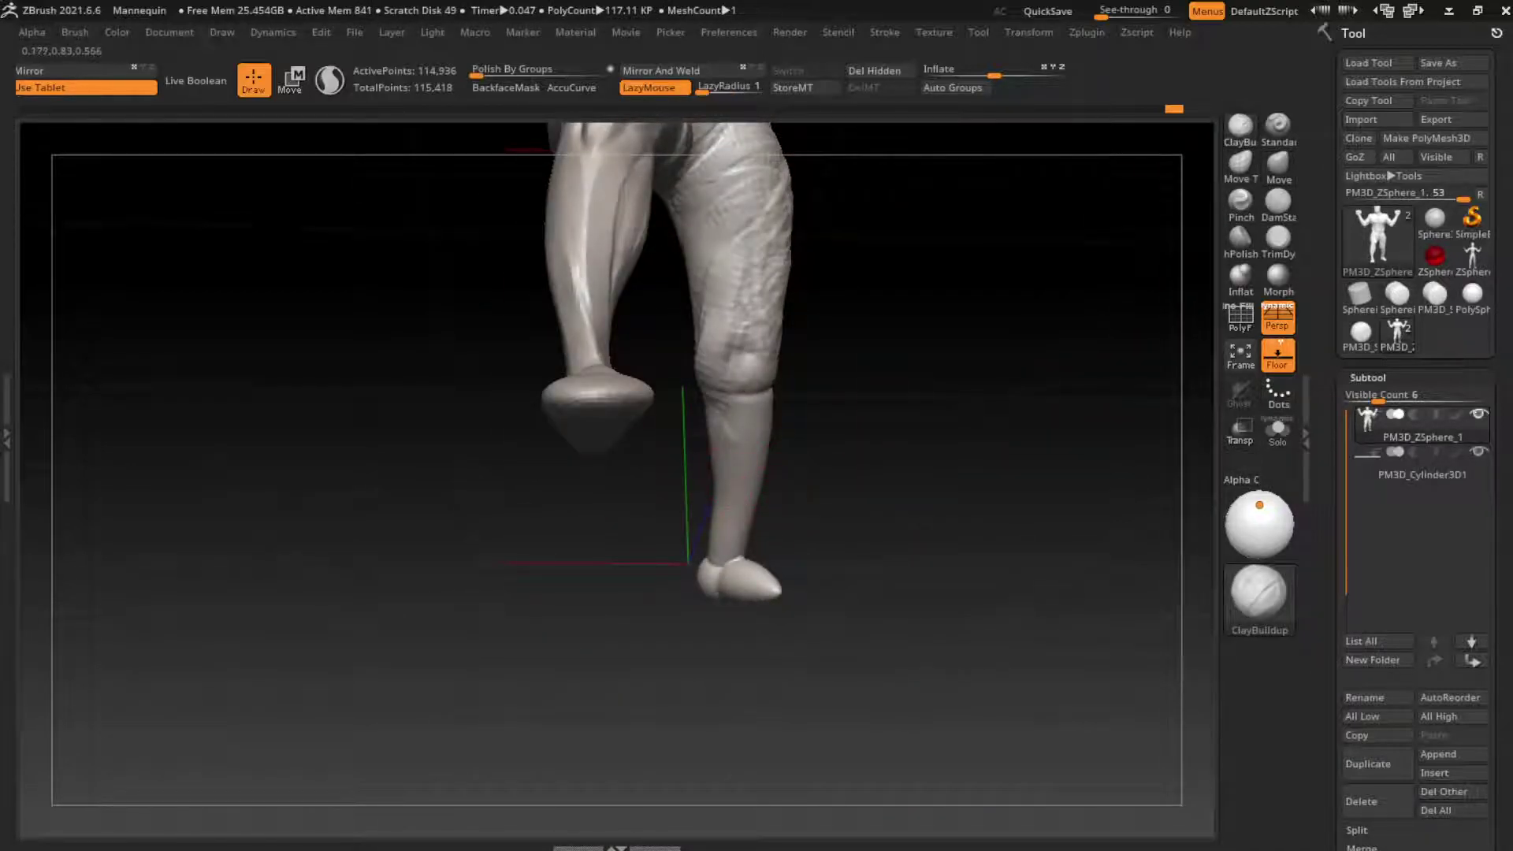
pyautogui.moveTo(717, 472); pyautogui.dragTo(709, 386)
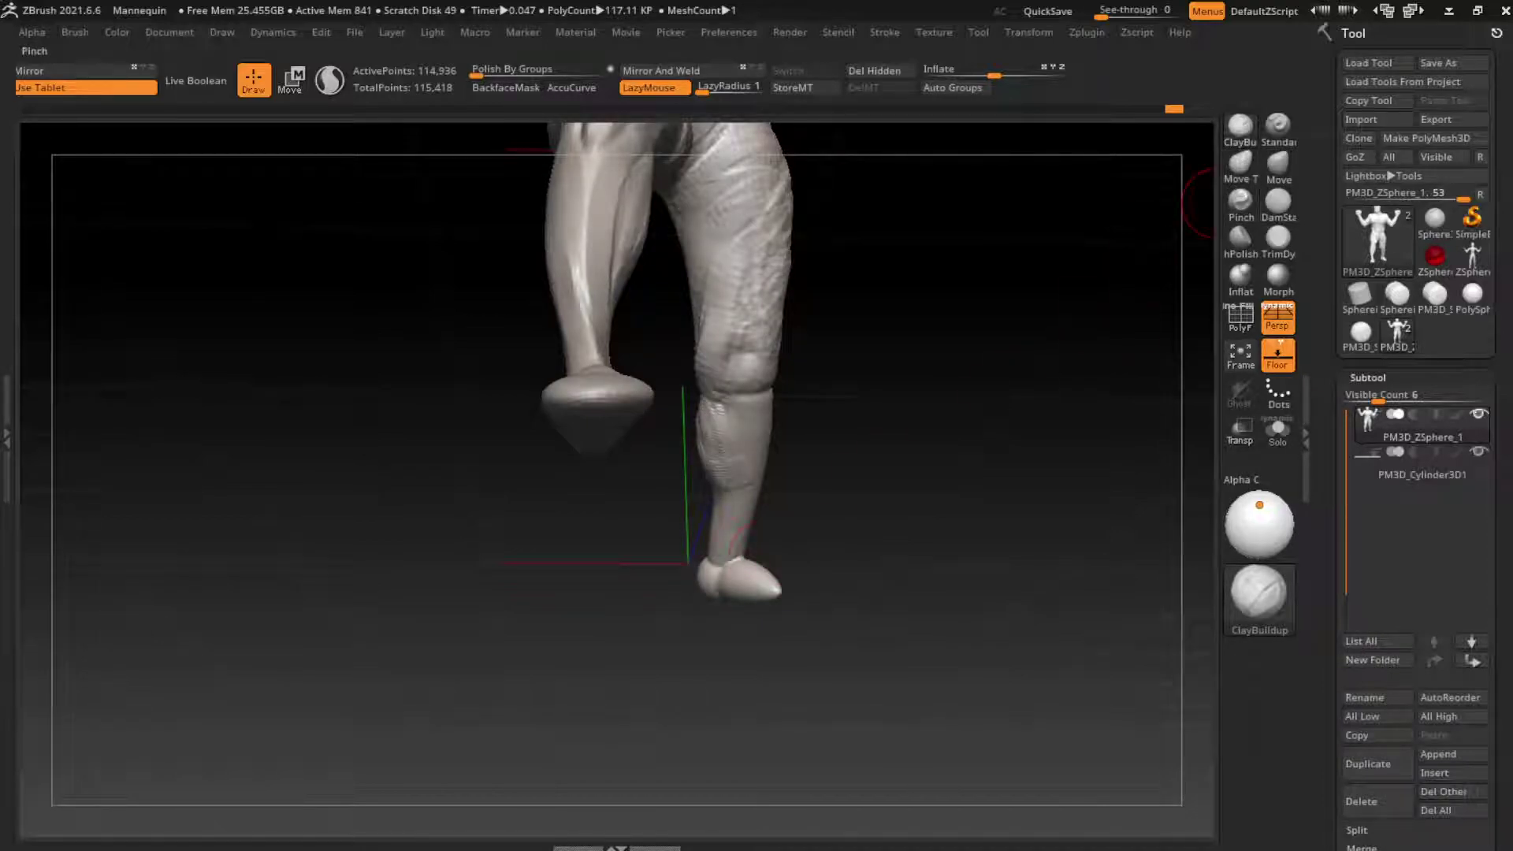
# Add three more ClayBuildup strokes along the shin from a rotated angle
pyautogui.press('b')
pyautogui.press('d')
pyautogui.press('s')
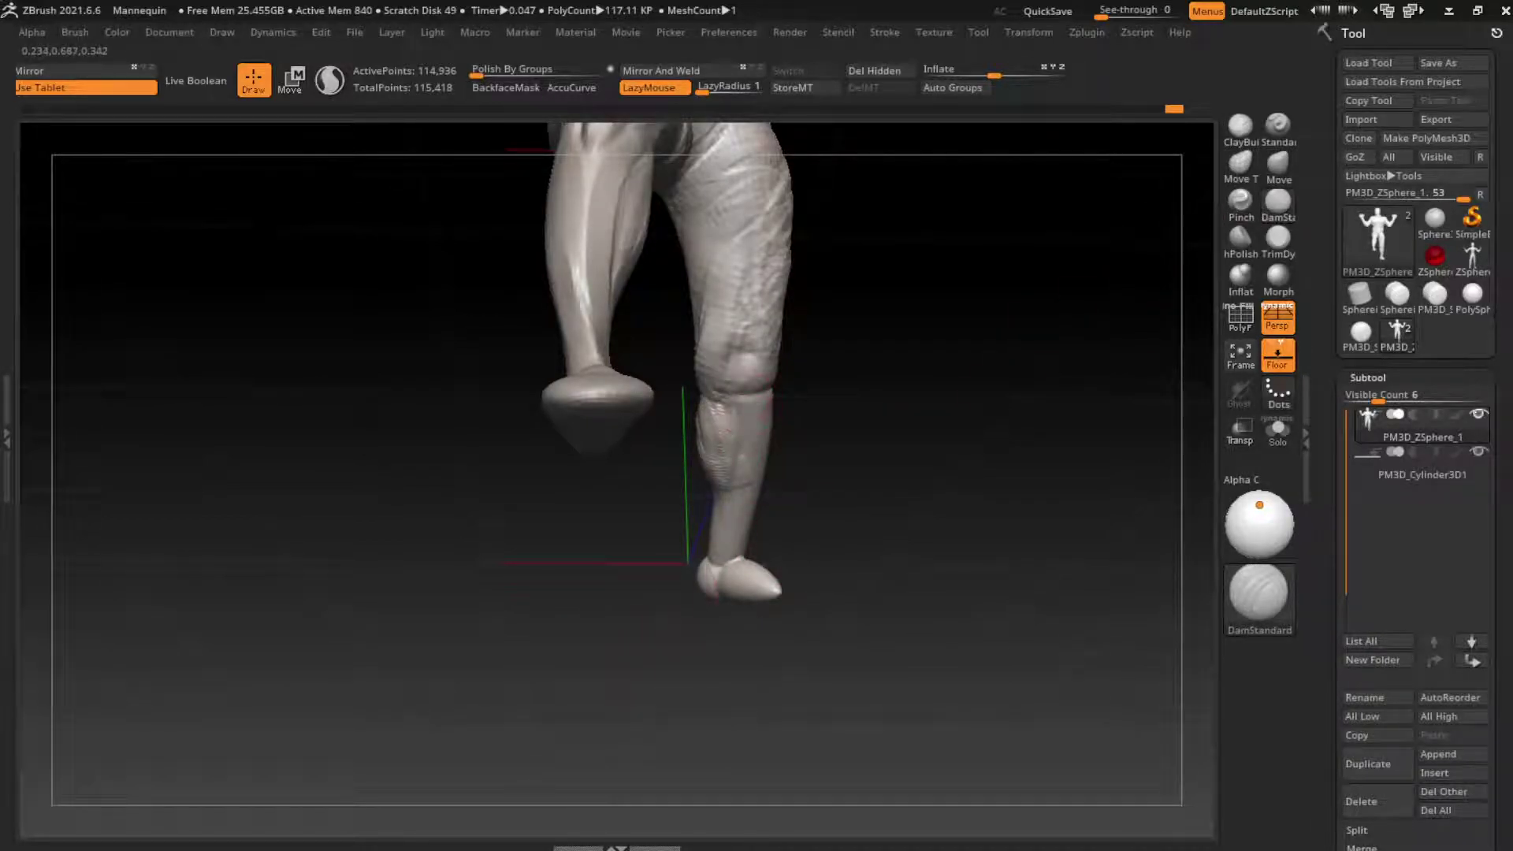
pyautogui.click(1240, 127)
pyautogui.moveTo(984, 394); pyautogui.dragTo(906, 457)
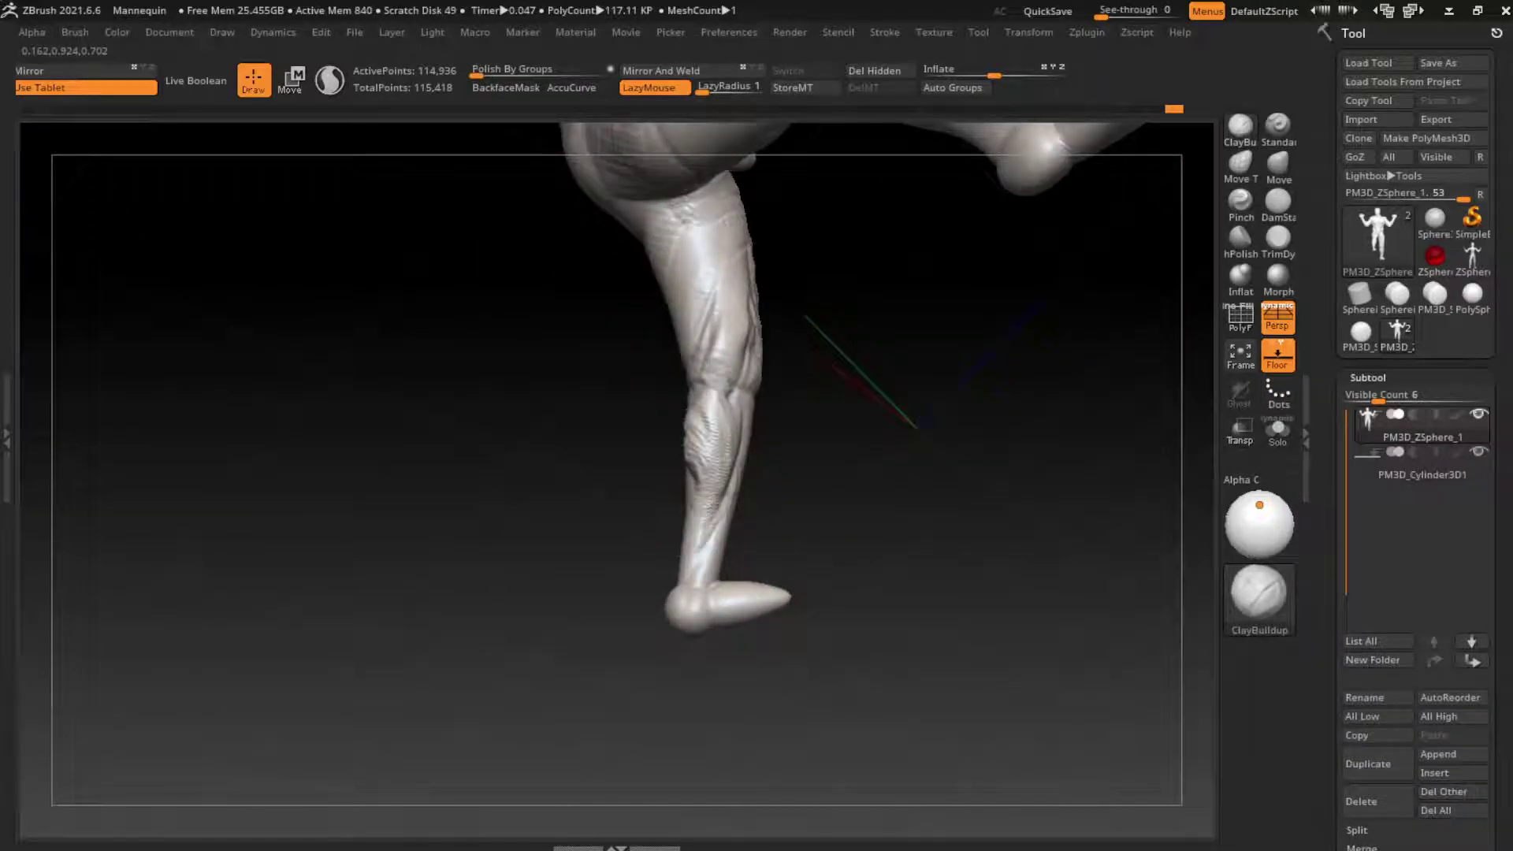
pyautogui.moveTo(709, 505)
pyautogui.mouseDown()
pyautogui.moveTo(697, 457)
pyautogui.moveTo(717, 410)
pyautogui.mouseUp()
pyautogui.moveTo(709, 465); pyautogui.dragTo(709, 414)
pyautogui.moveTo(705, 544); pyautogui.dragTo(709, 457)
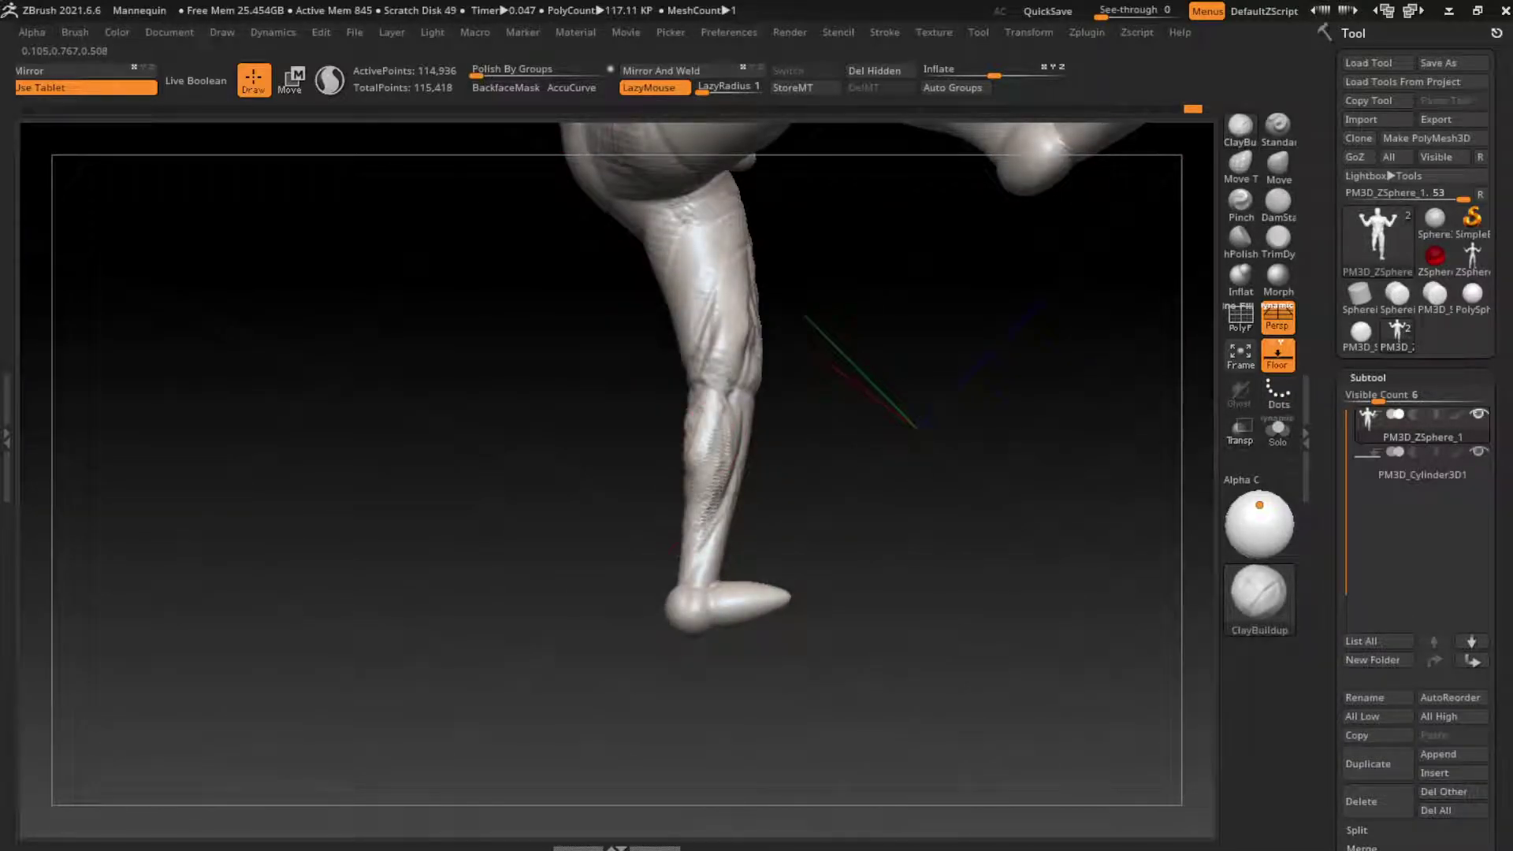
# Orbit around both legs to check the shin bulk from several angles
pyautogui.moveTo(788, 528); pyautogui.dragTo(910, 524)
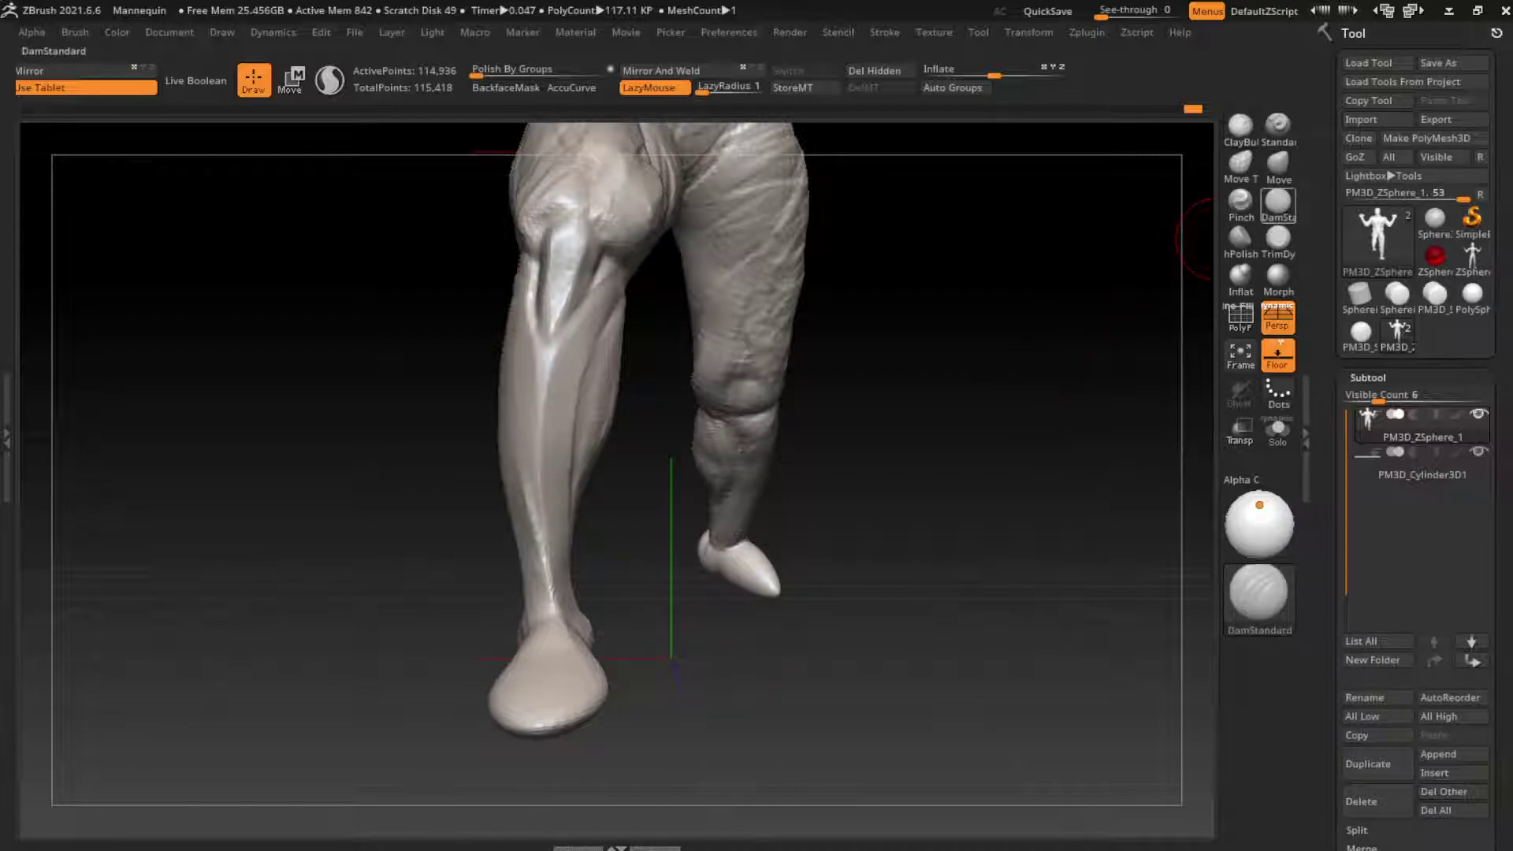
pyautogui.moveTo(1166, 260); pyautogui.dragTo(898, 410)
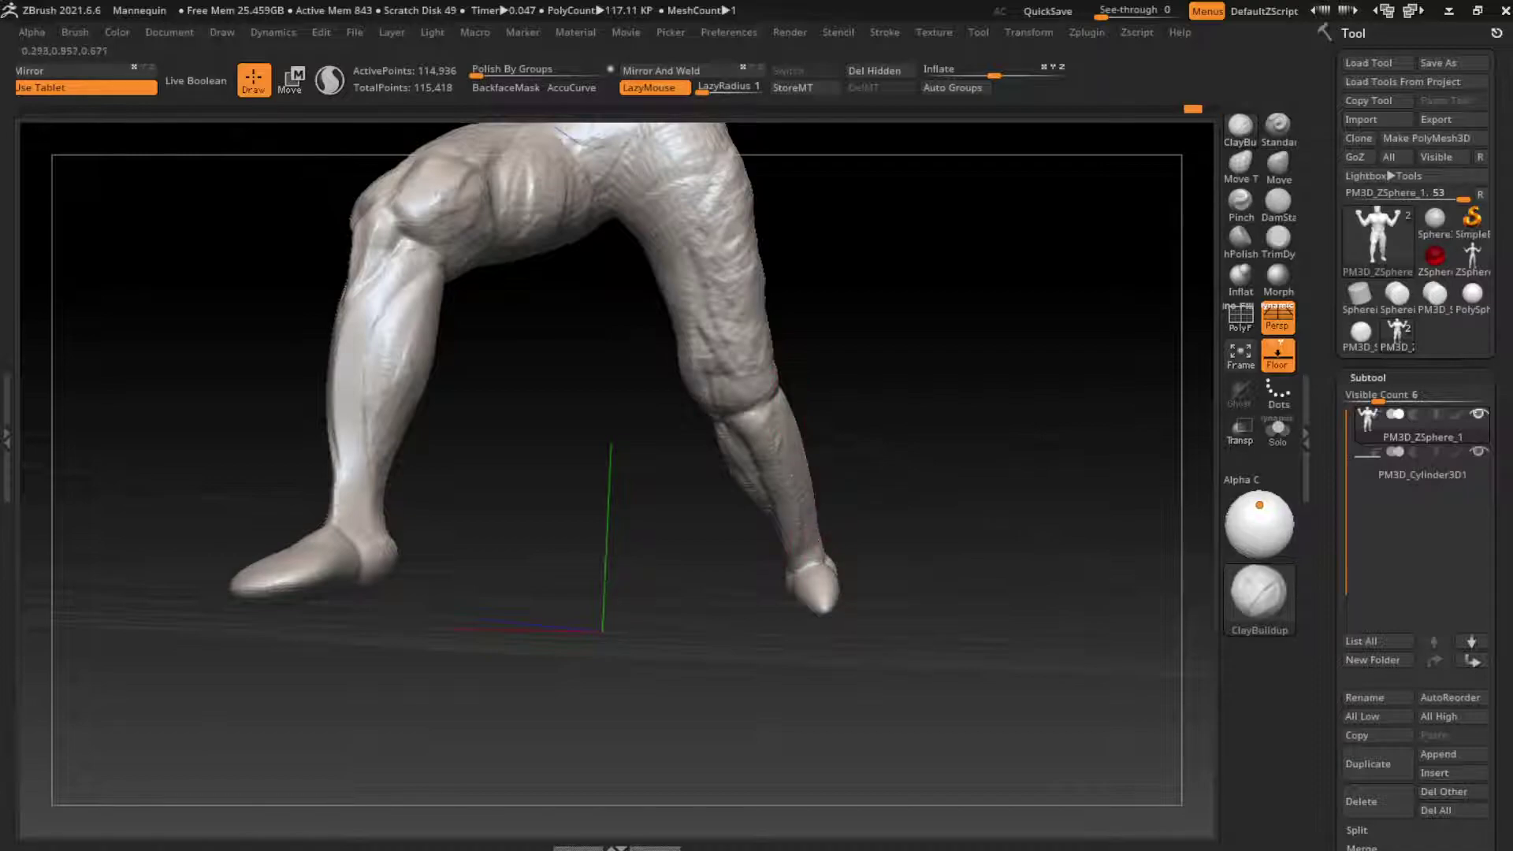
pyautogui.moveTo(812, 543); pyautogui.dragTo(867, 540)
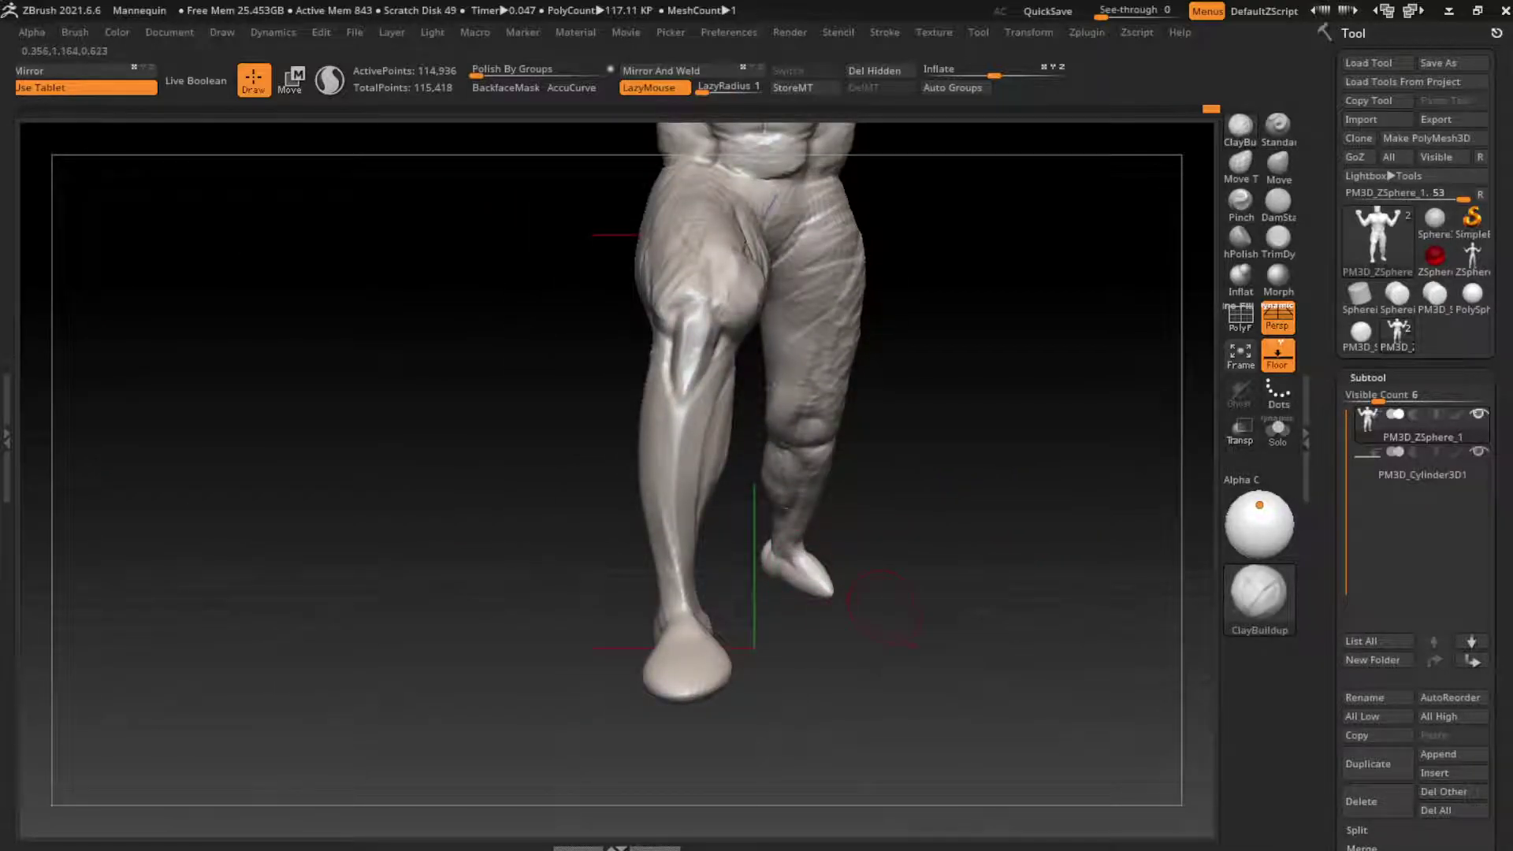
pyautogui.press('b')
pyautogui.press('m')
pyautogui.press('v')
pyautogui.moveTo(882, 605); pyautogui.dragTo(866, 275)
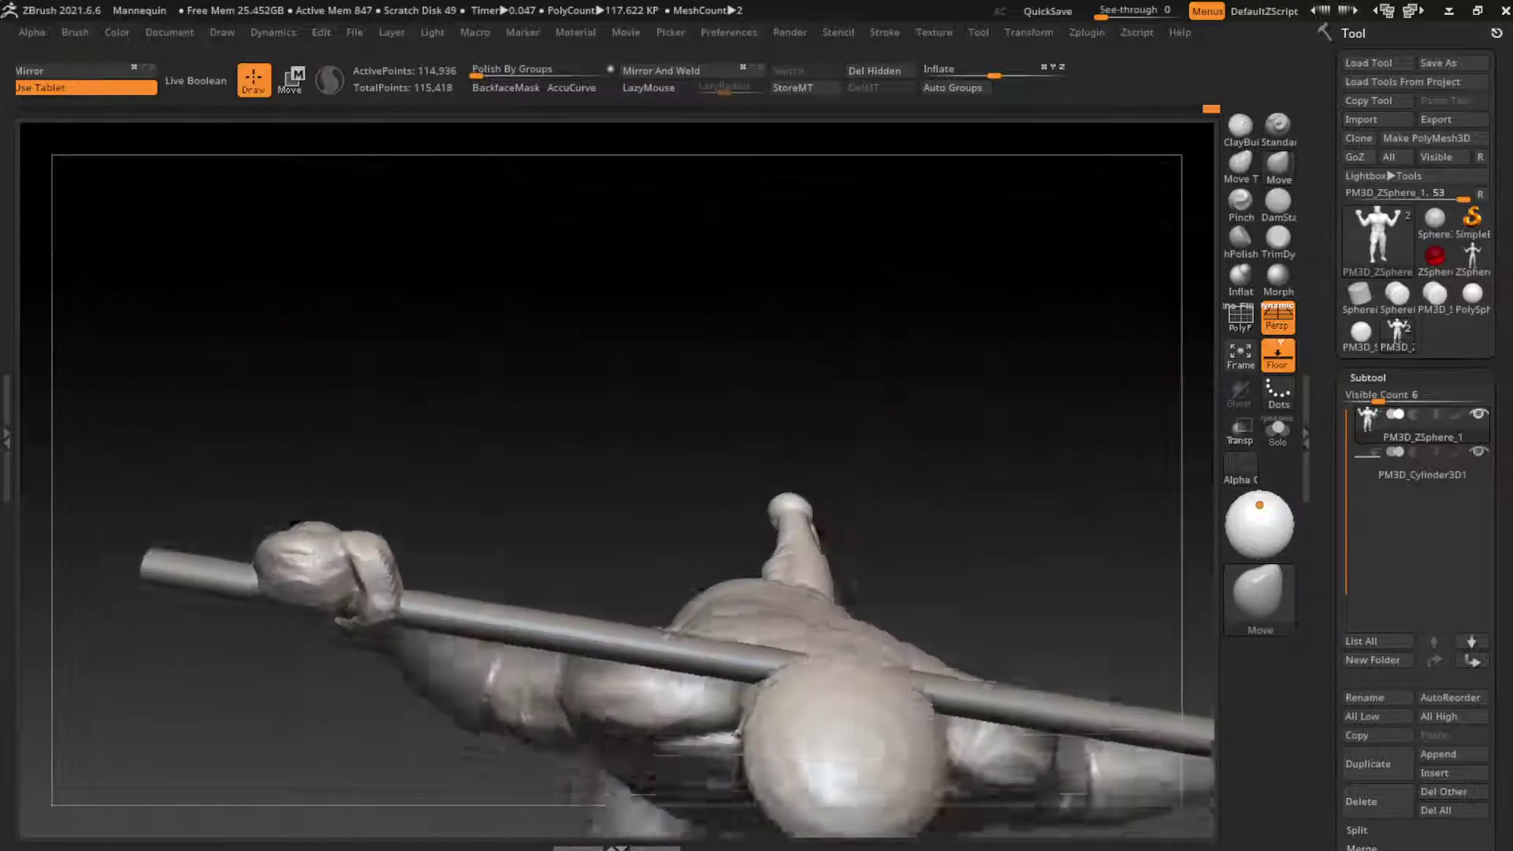
# Try Inflate and ClayBuildup, then drag the right foot wider with Move
pyautogui.moveTo(813, 586)
pyautogui.mouseDown()
pyautogui.moveTo(823, 599)
pyautogui.moveTo(872, 568)
pyautogui.moveTo(820, 628)
pyautogui.moveTo(836, 631)
pyautogui.mouseUp()
pyautogui.press('ctrl')
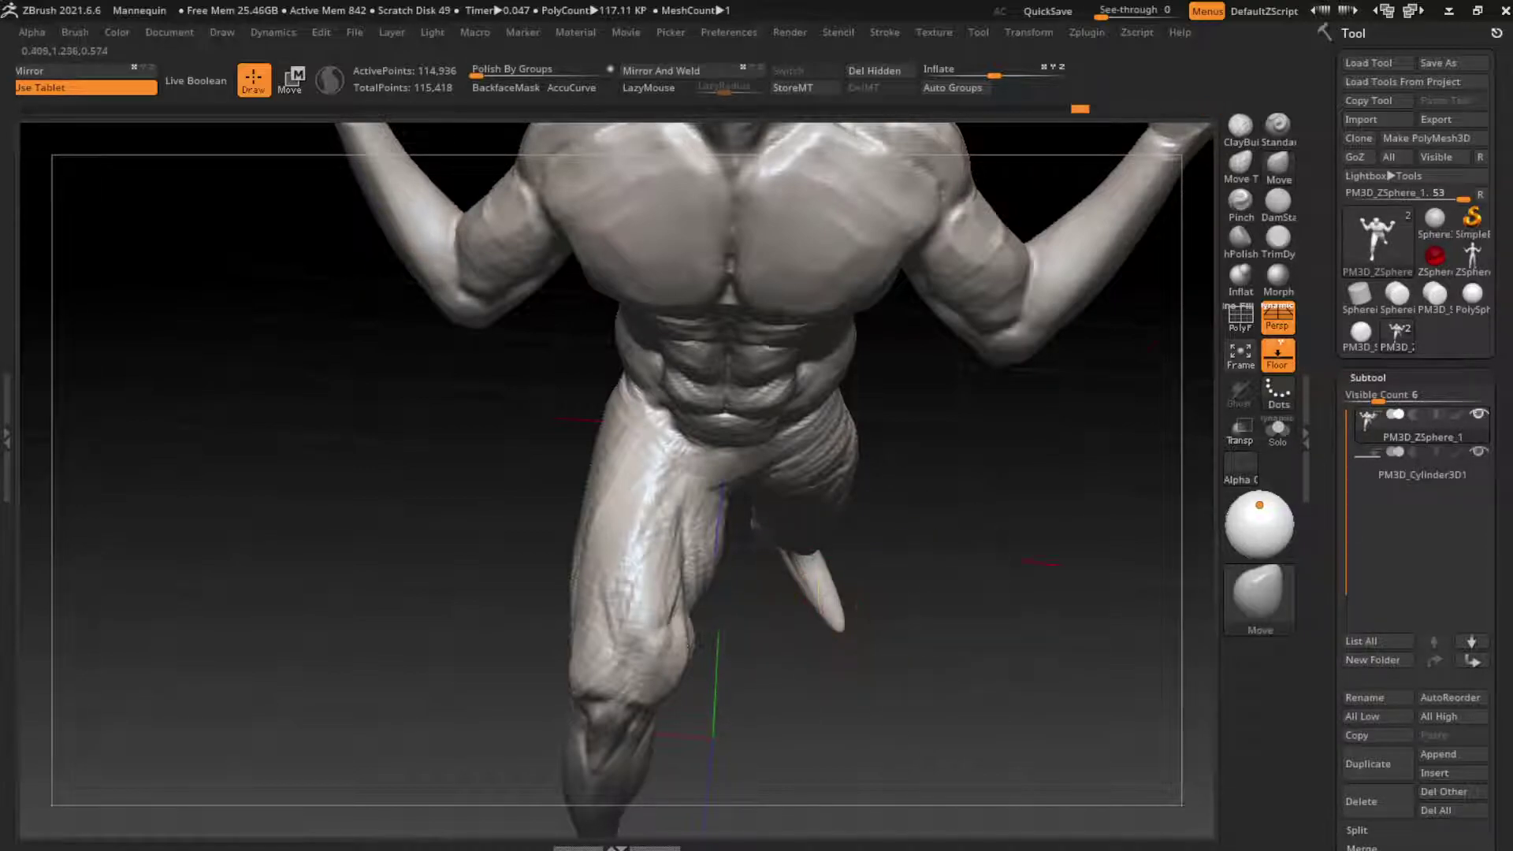
pyautogui.click(1240, 274)
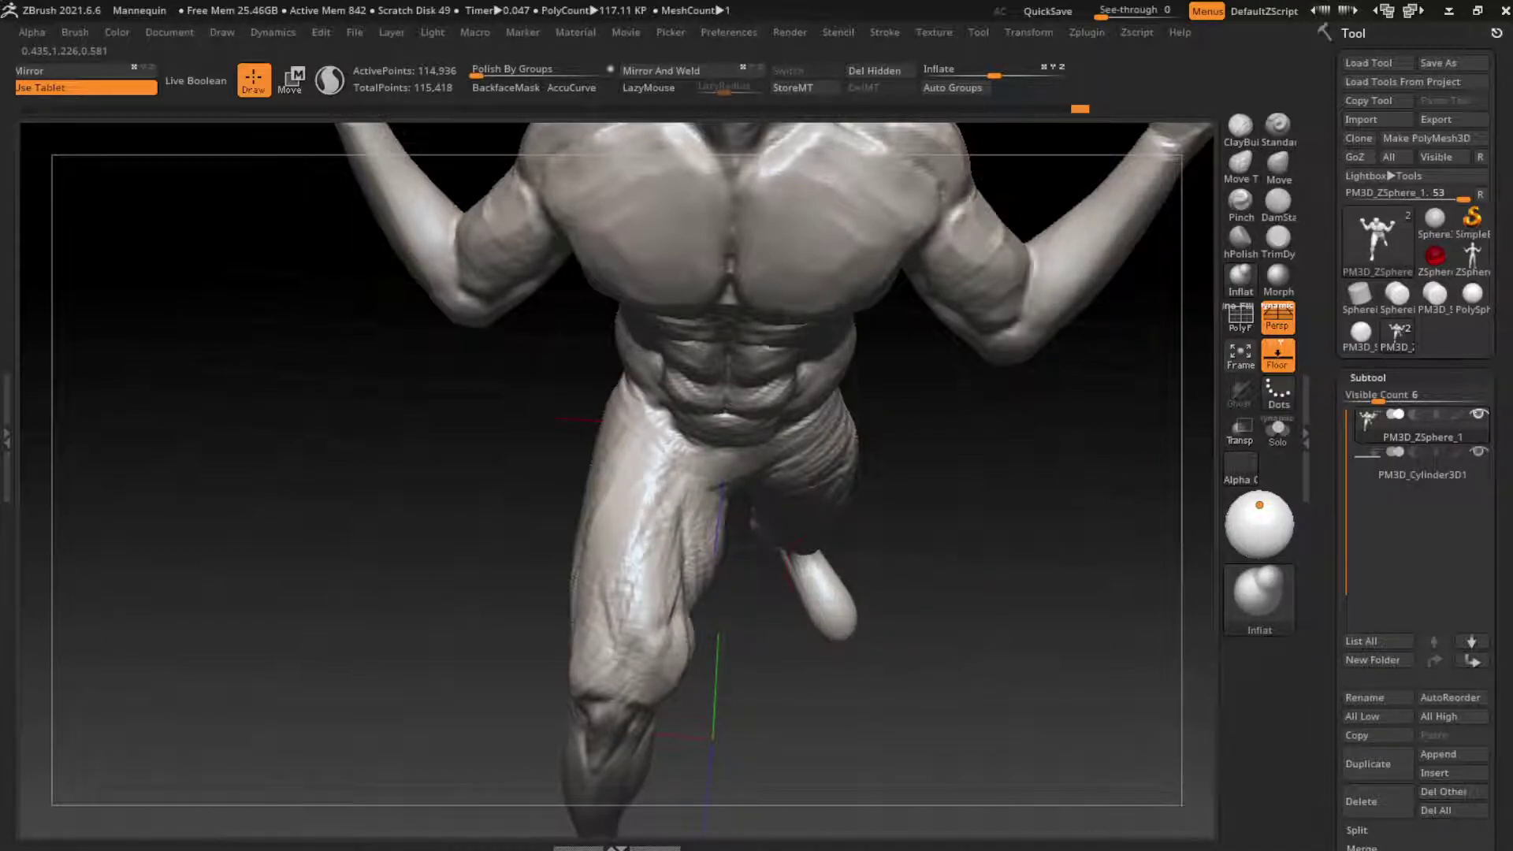
pyautogui.moveTo(866, 602)
pyautogui.mouseDown()
pyautogui.moveTo(859, 583)
pyautogui.moveTo(894, 599)
pyautogui.moveTo(835, 551)
pyautogui.mouseUp()
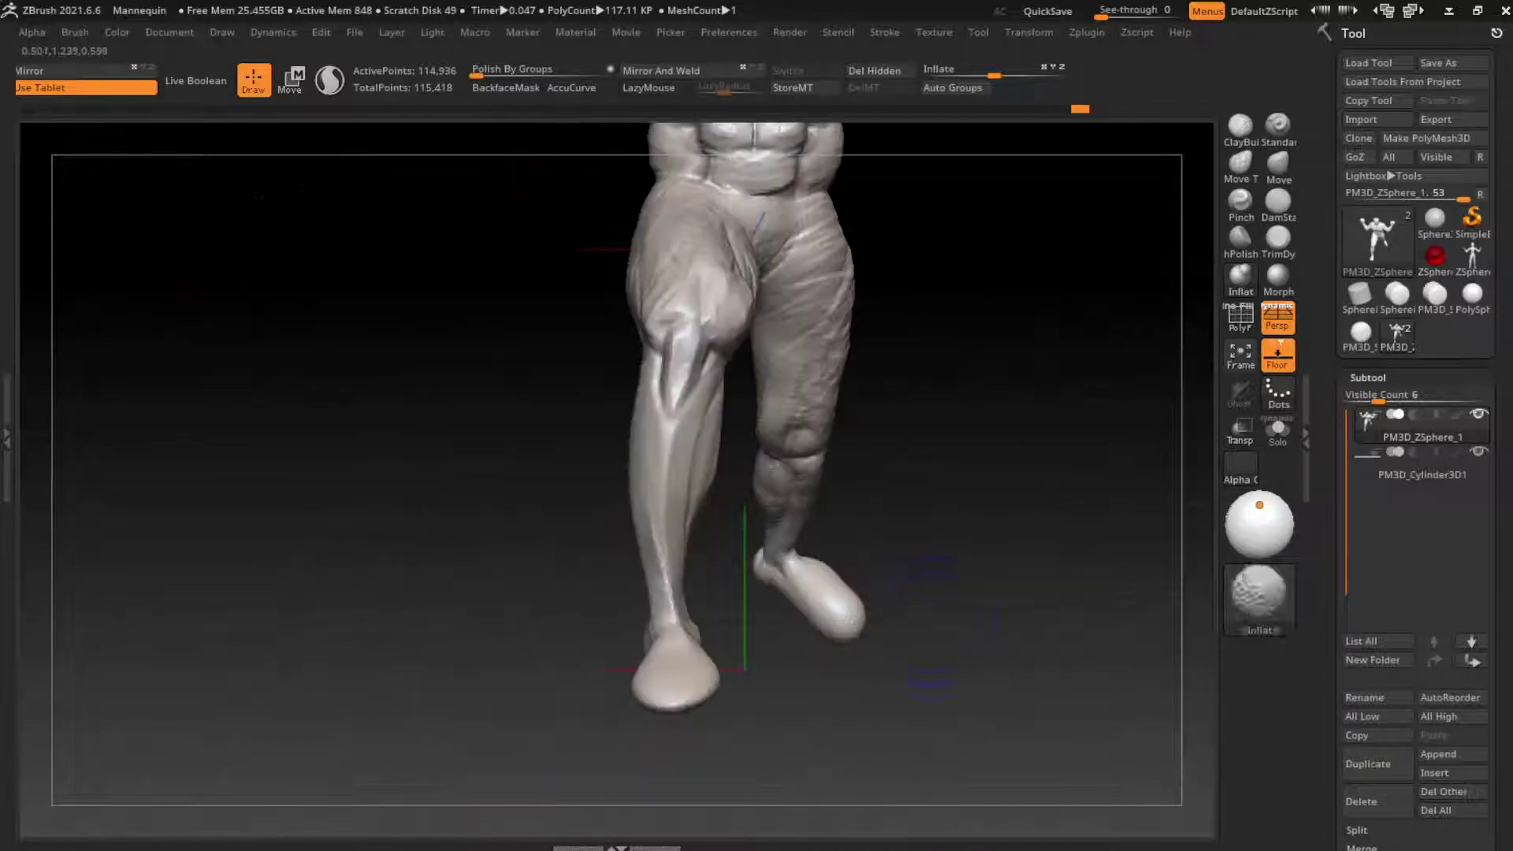
pyautogui.click(1240, 126)
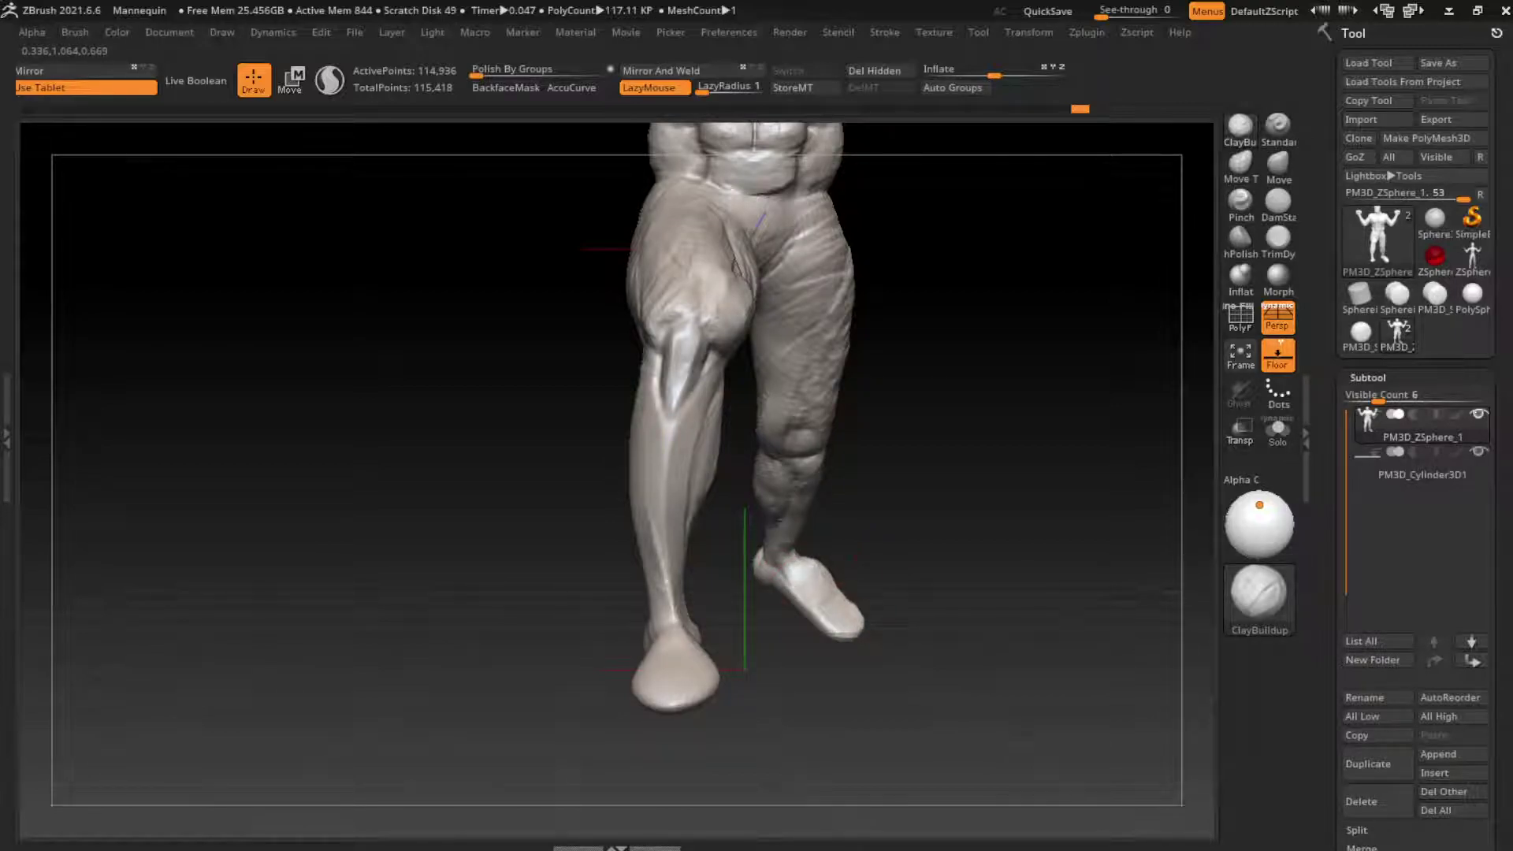
pyautogui.moveTo(832, 605)
pyautogui.mouseDown()
pyautogui.moveTo(912, 607)
pyautogui.moveTo(829, 603)
pyautogui.mouseUp()
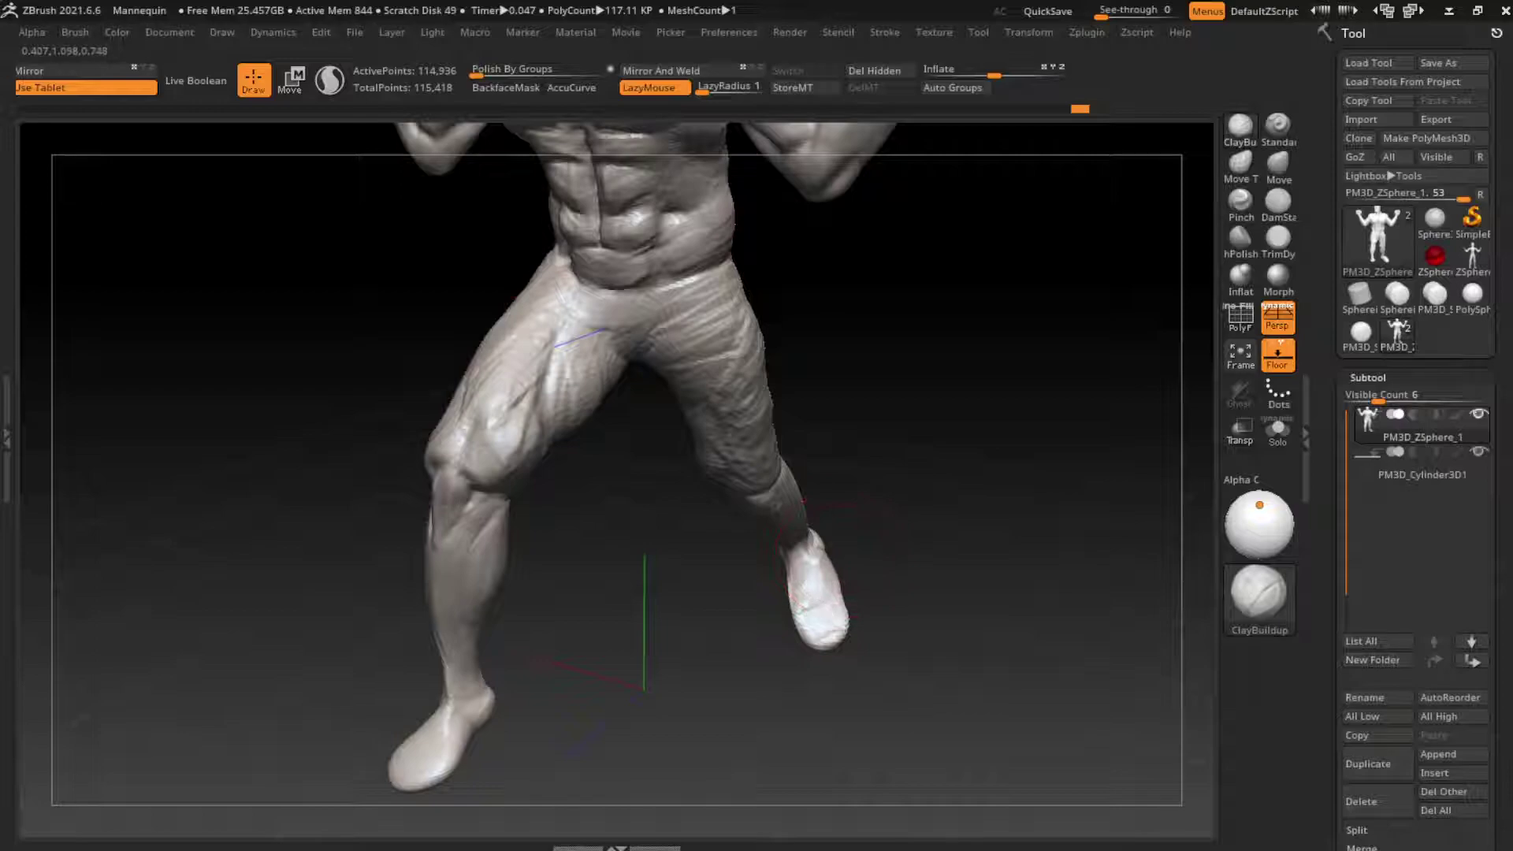
pyautogui.click(1277, 164)
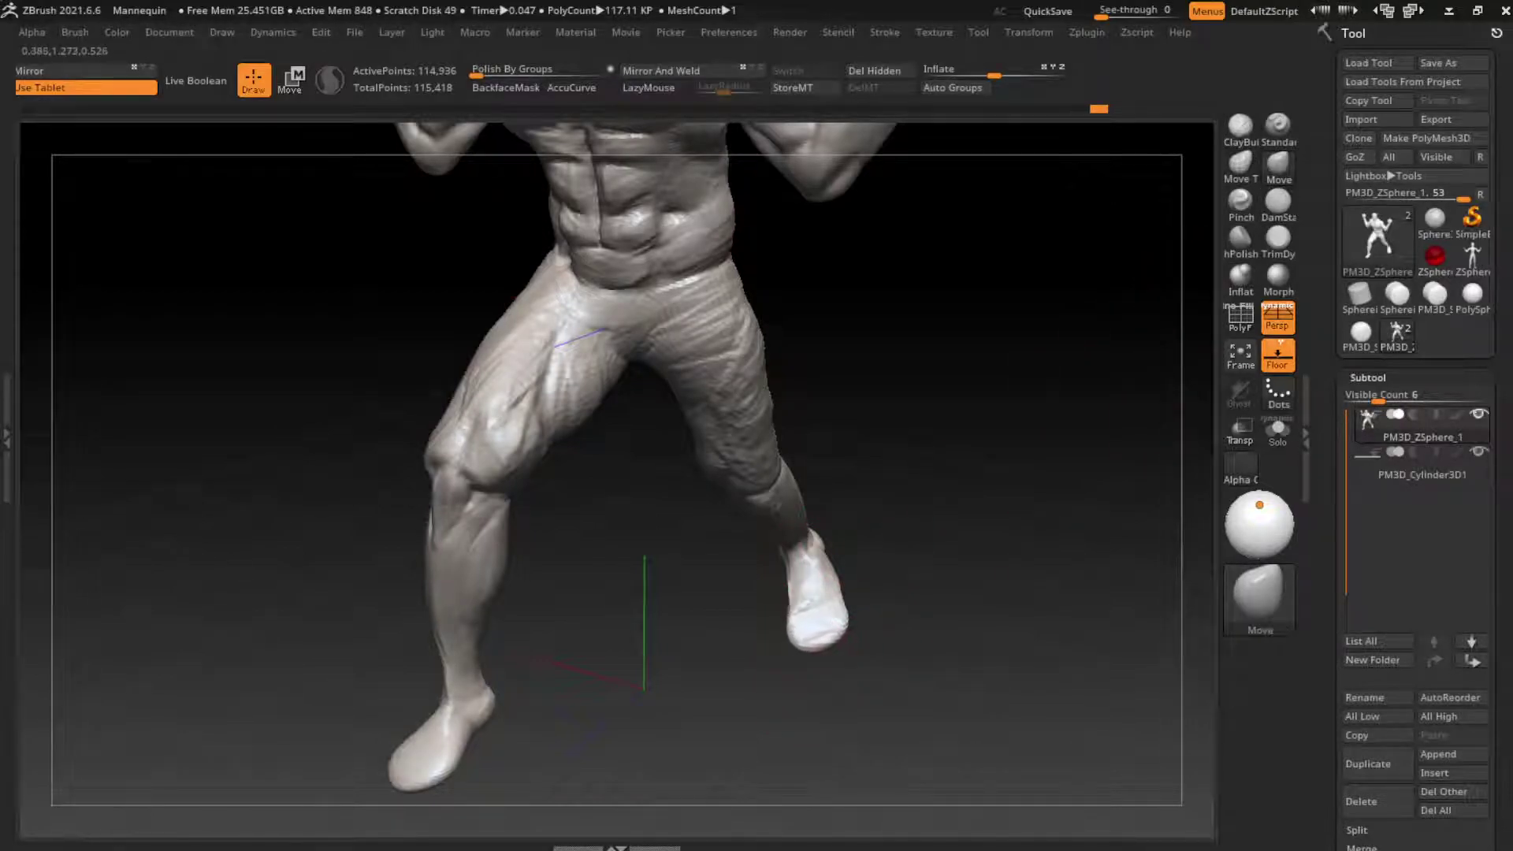
pyautogui.moveTo(807, 622)
pyautogui.mouseDown()
pyautogui.moveTo(784, 627)
pyautogui.moveTo(962, 641)
pyautogui.mouseUp()
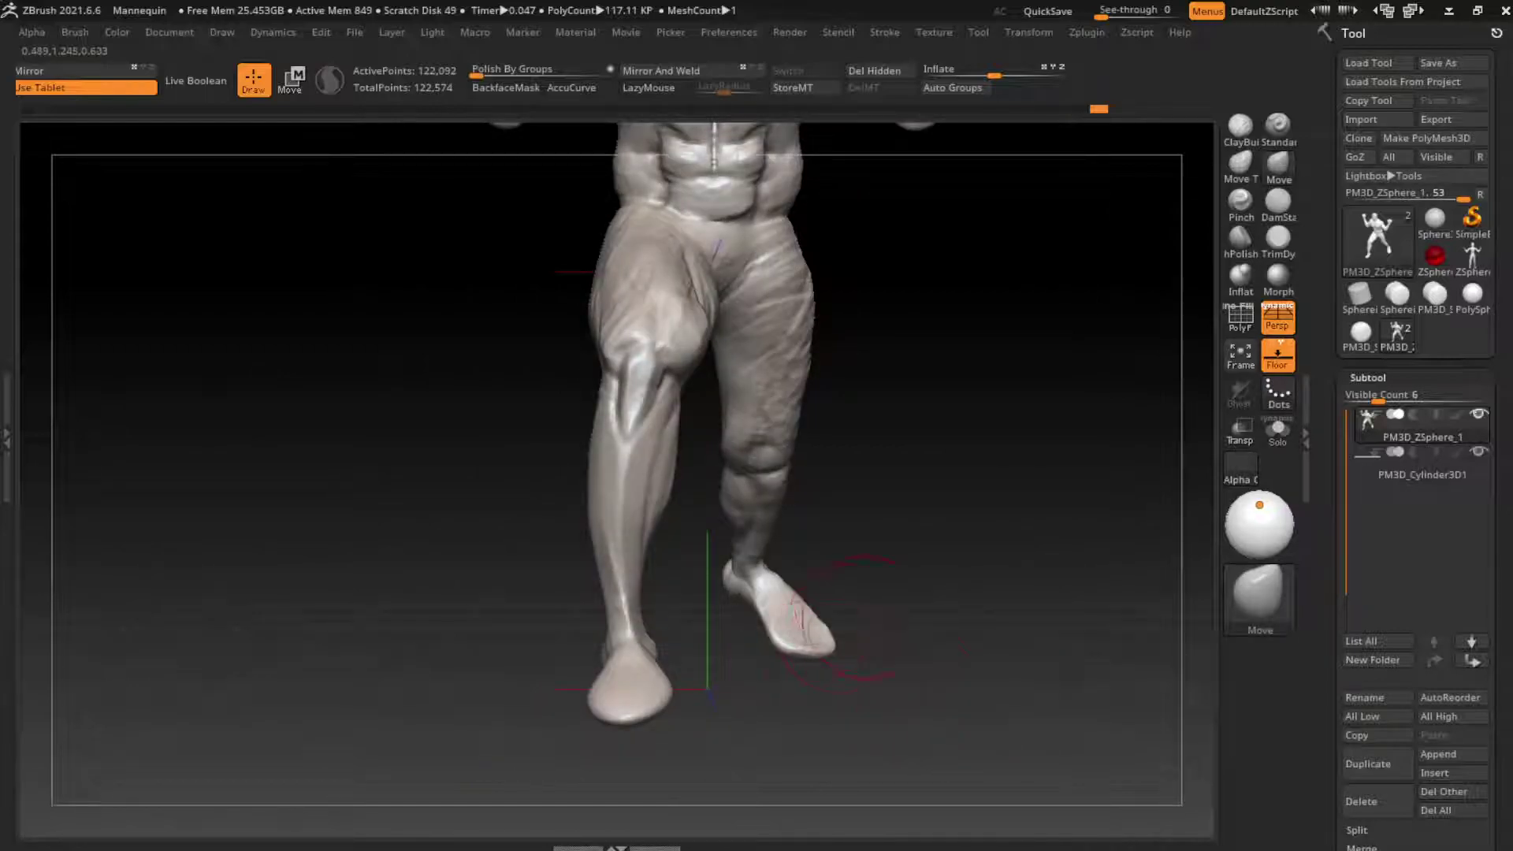
pyautogui.moveTo(862, 619)
pyautogui.mouseDown()
pyautogui.moveTo(828, 662)
pyautogui.moveTo(807, 649)
pyautogui.moveTo(983, 599)
pyautogui.moveTo(807, 654)
pyautogui.mouseUp()
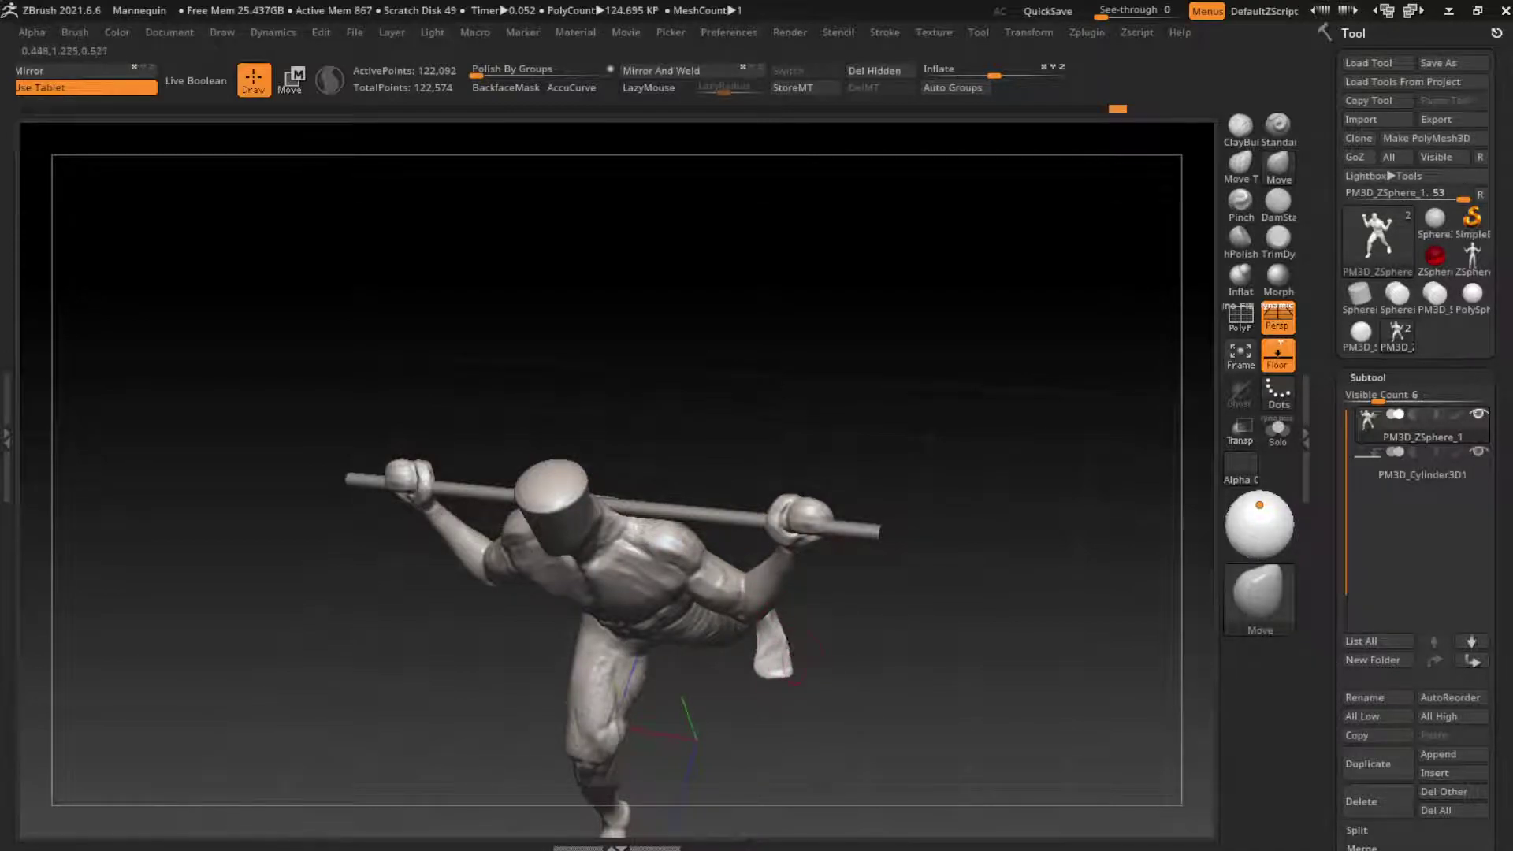
# Orbit around the legs and figure from tilted, side and front views
pyautogui.moveTo(766, 672)
pyautogui.mouseDown()
pyautogui.moveTo(883, 662)
pyautogui.moveTo(773, 664)
pyautogui.moveTo(819, 671)
pyautogui.mouseUp()
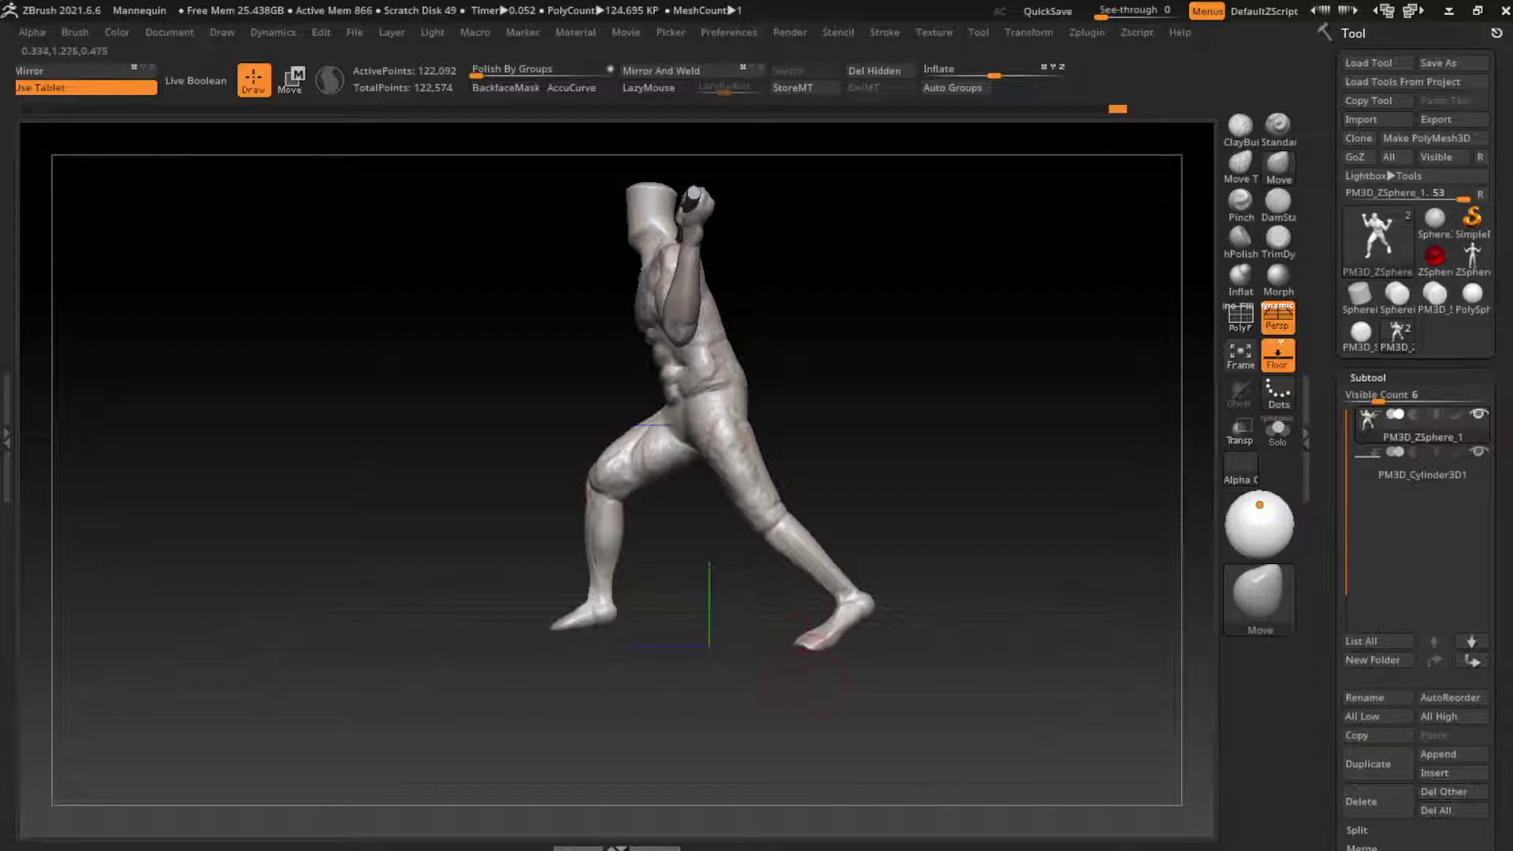
pyautogui.moveTo(870, 634); pyautogui.dragTo(795, 624)
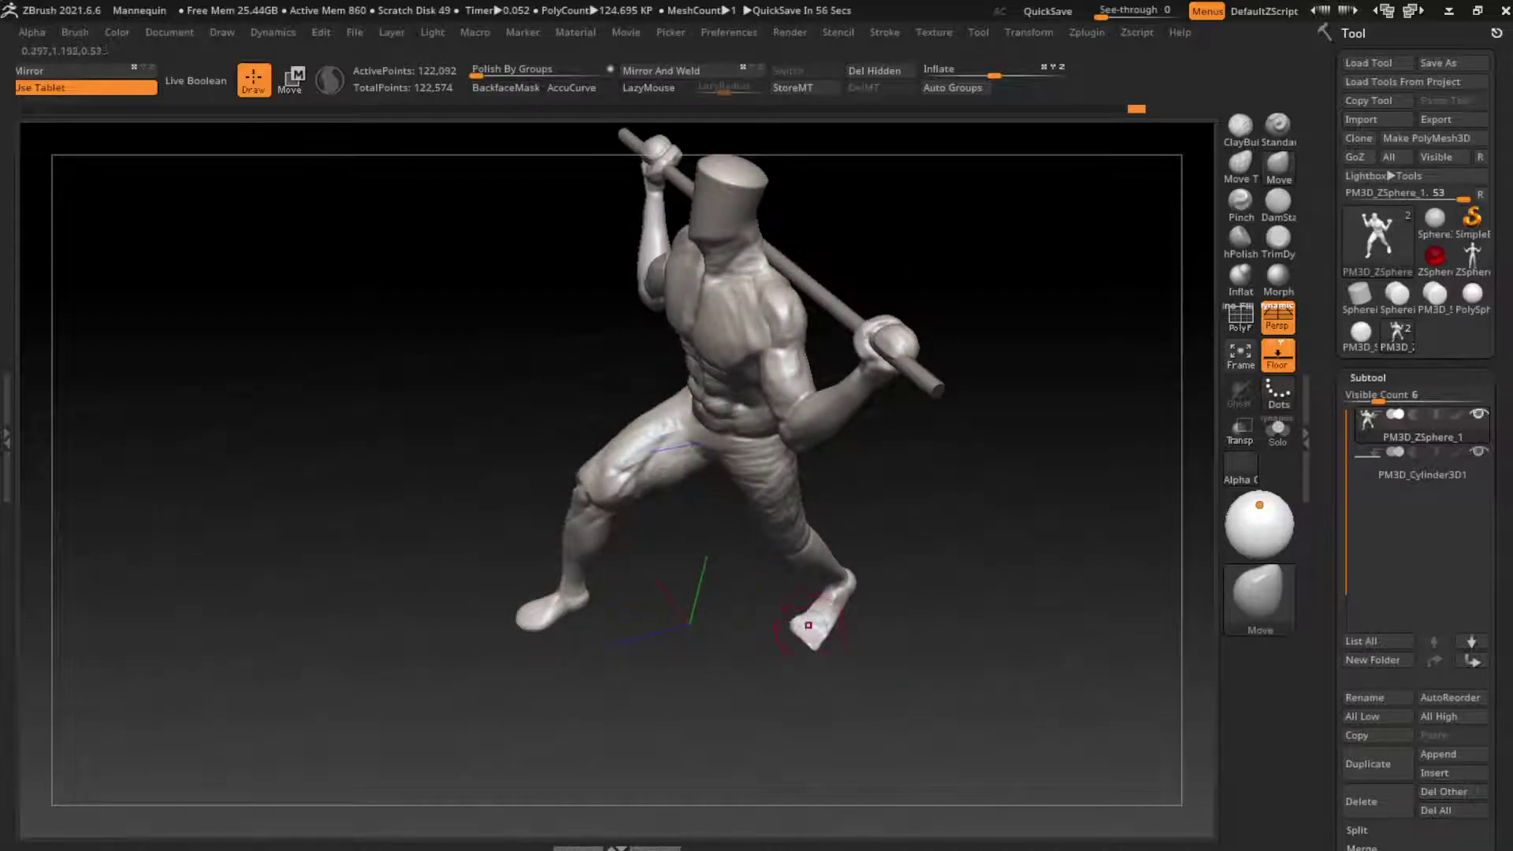
pyautogui.keyDown('shift'); pyautogui.moveTo(807, 625); pyautogui.dragTo(823, 623); pyautogui.keyUp('shift')
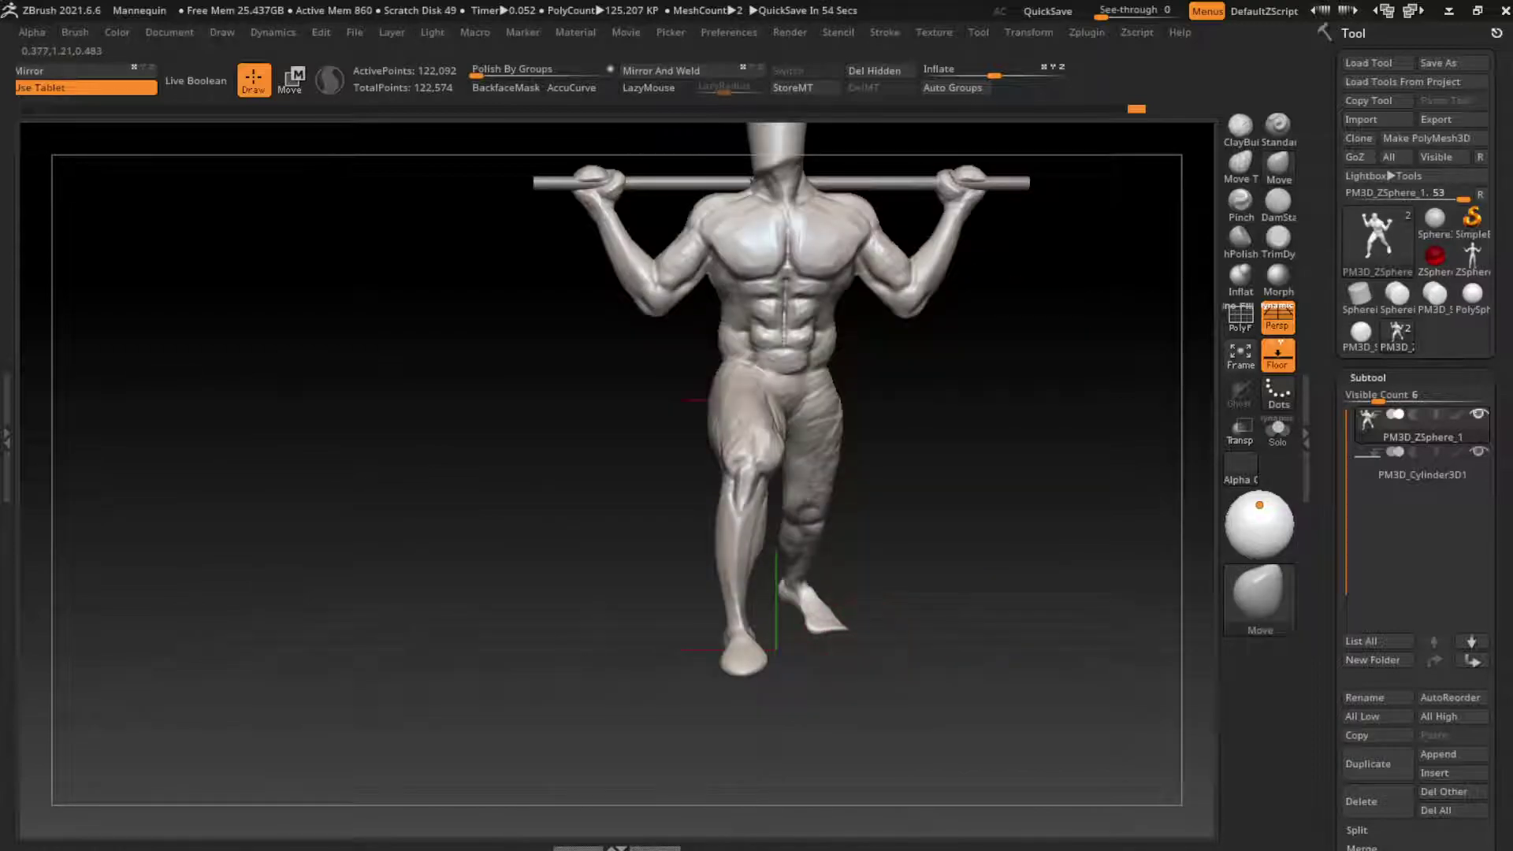
pyautogui.moveTo(954, 564)
pyautogui.mouseDown()
pyautogui.moveTo(771, 594)
pyautogui.moveTo(760, 656)
pyautogui.mouseUp()
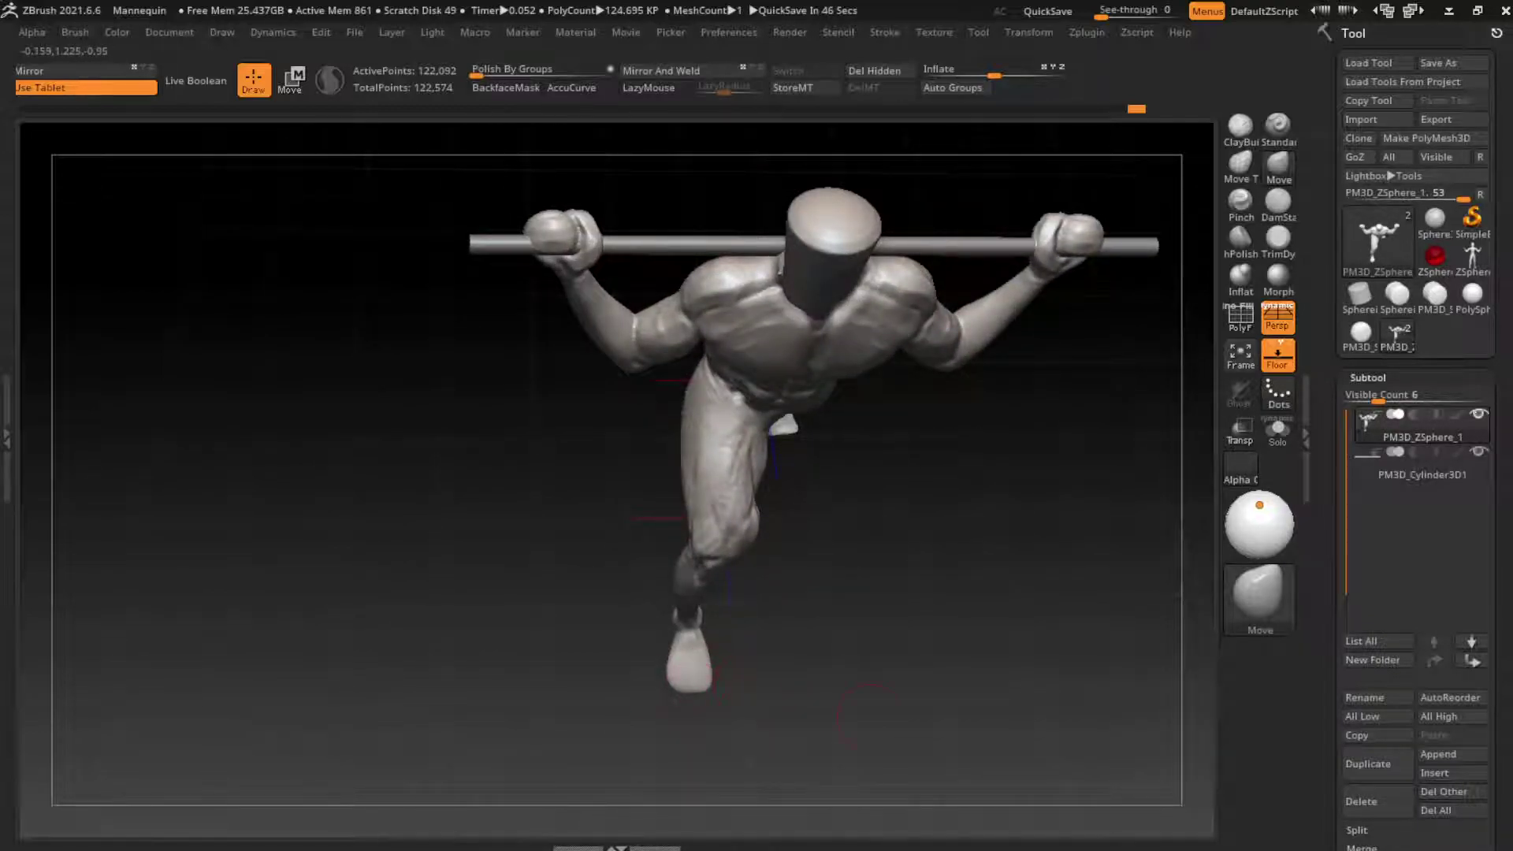
pyautogui.moveTo(694, 678)
pyautogui.keyDown('shift'); pyautogui.mouseDown()
pyautogui.moveTo(894, 626)
pyautogui.moveTo(840, 679)
pyautogui.mouseUp(); pyautogui.keyUp('shift')
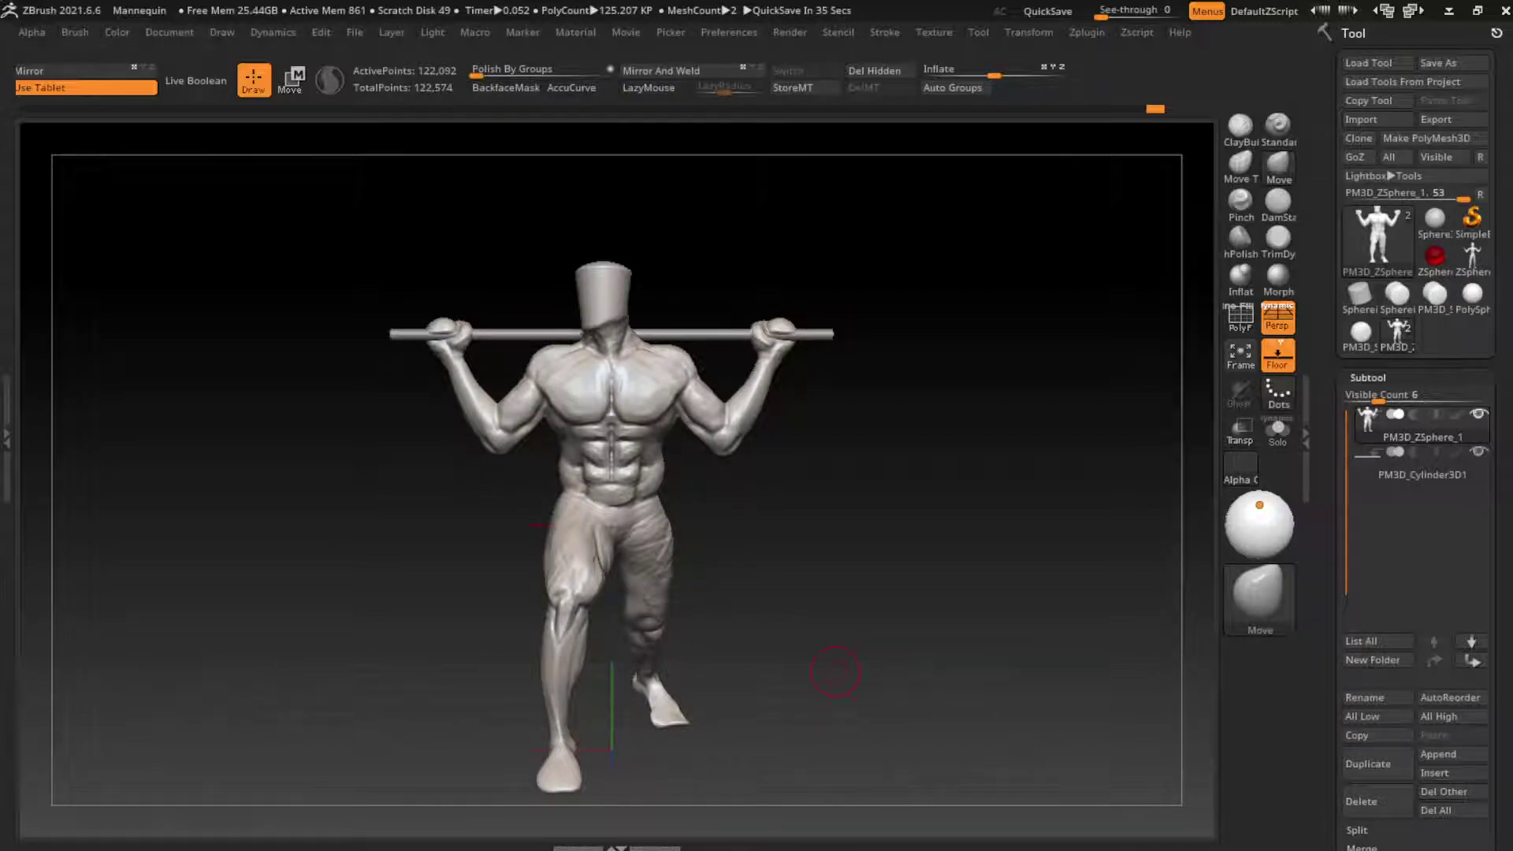
pyautogui.moveTo(882, 480); pyautogui.dragTo(919, 507)
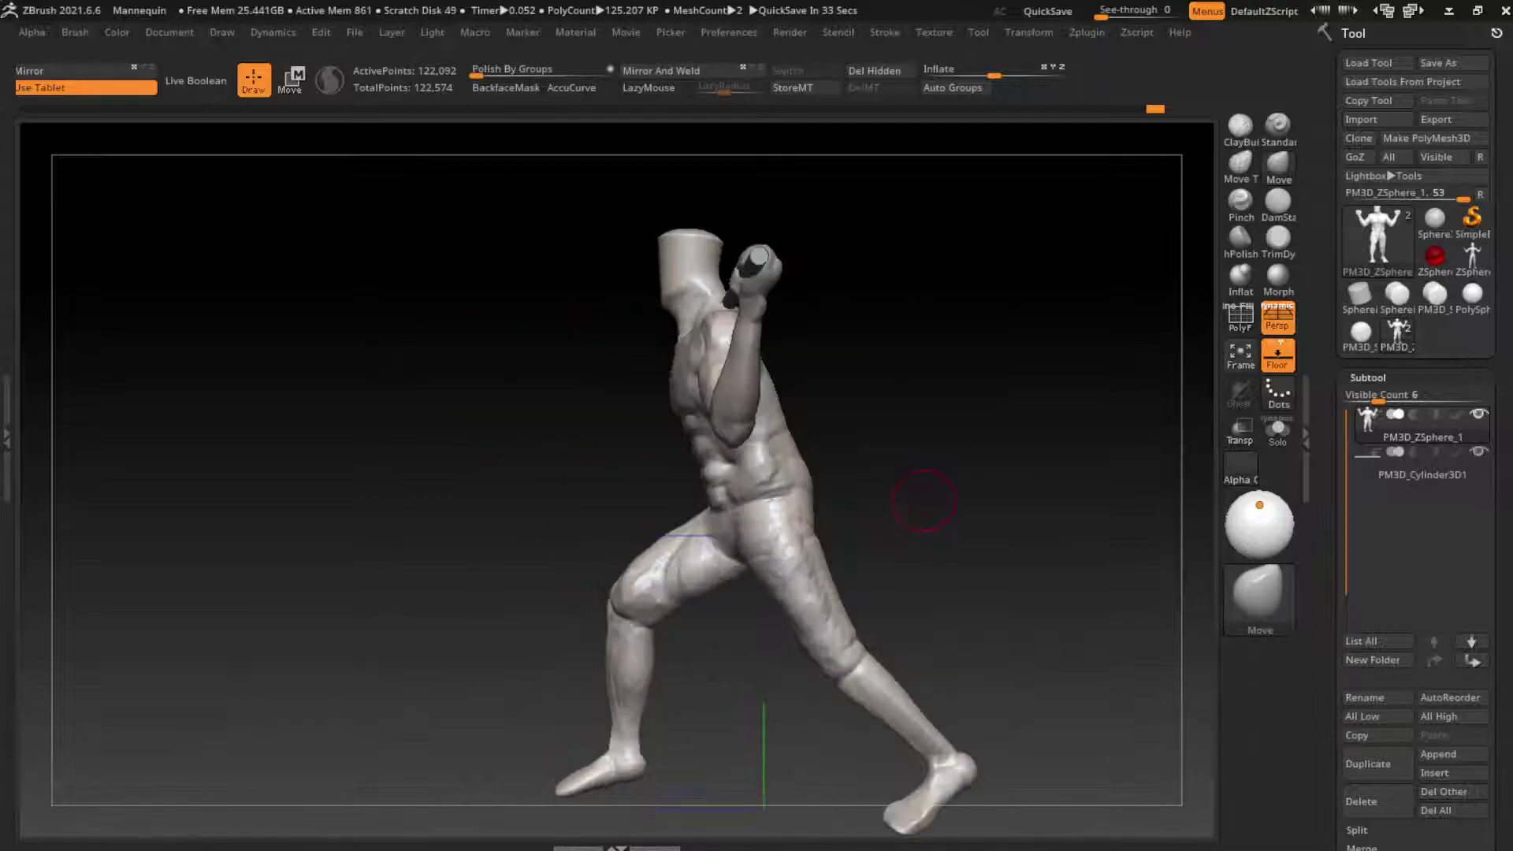
# Sculpt stronger definition into the chest muscles with two strokes
pyautogui.press('s')
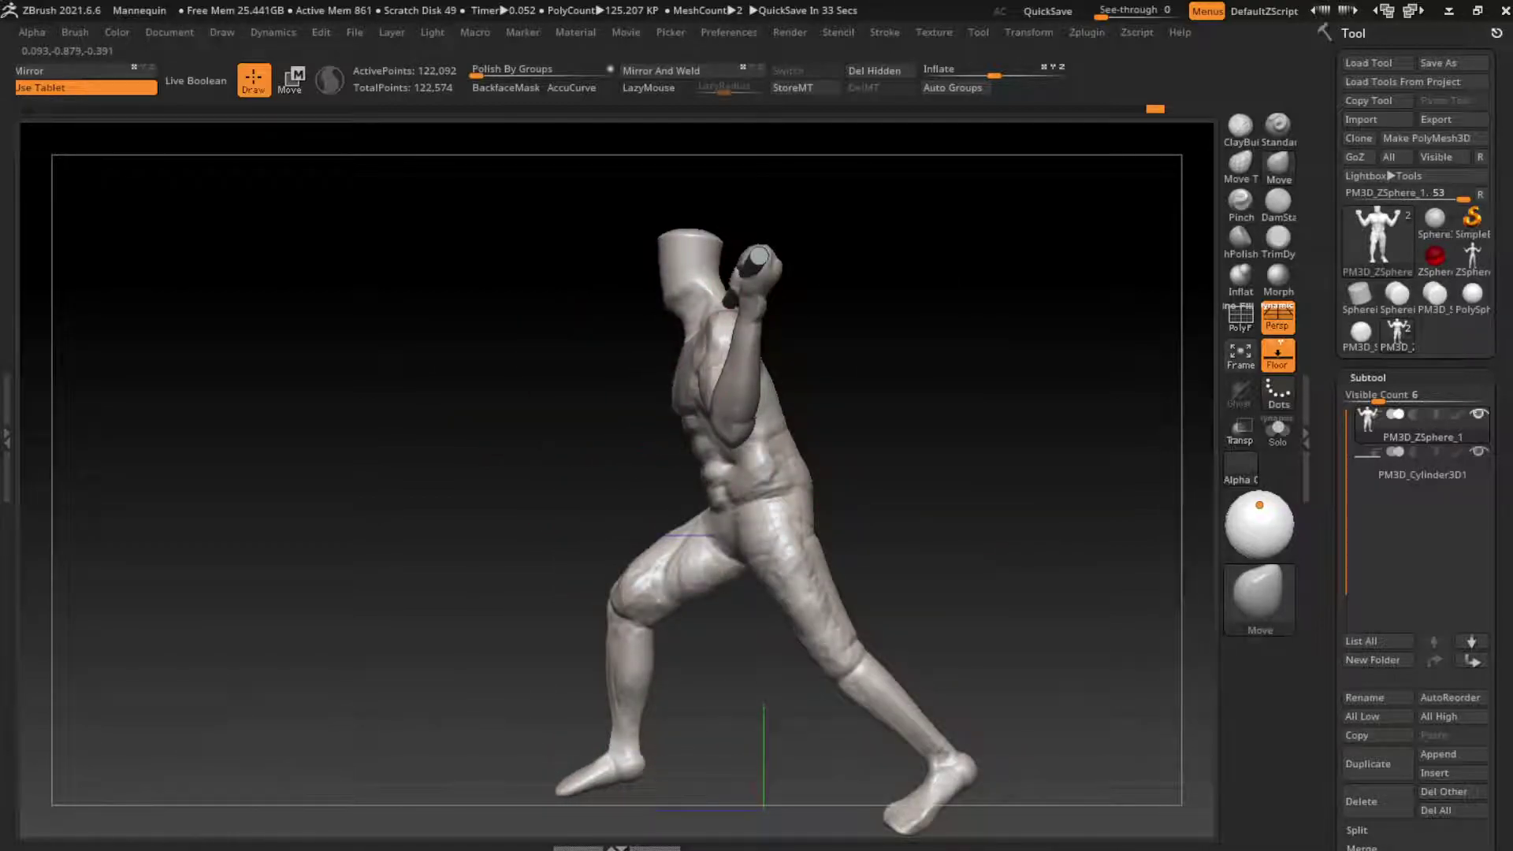
pyautogui.moveTo(687, 423); pyautogui.dragTo(672, 347)
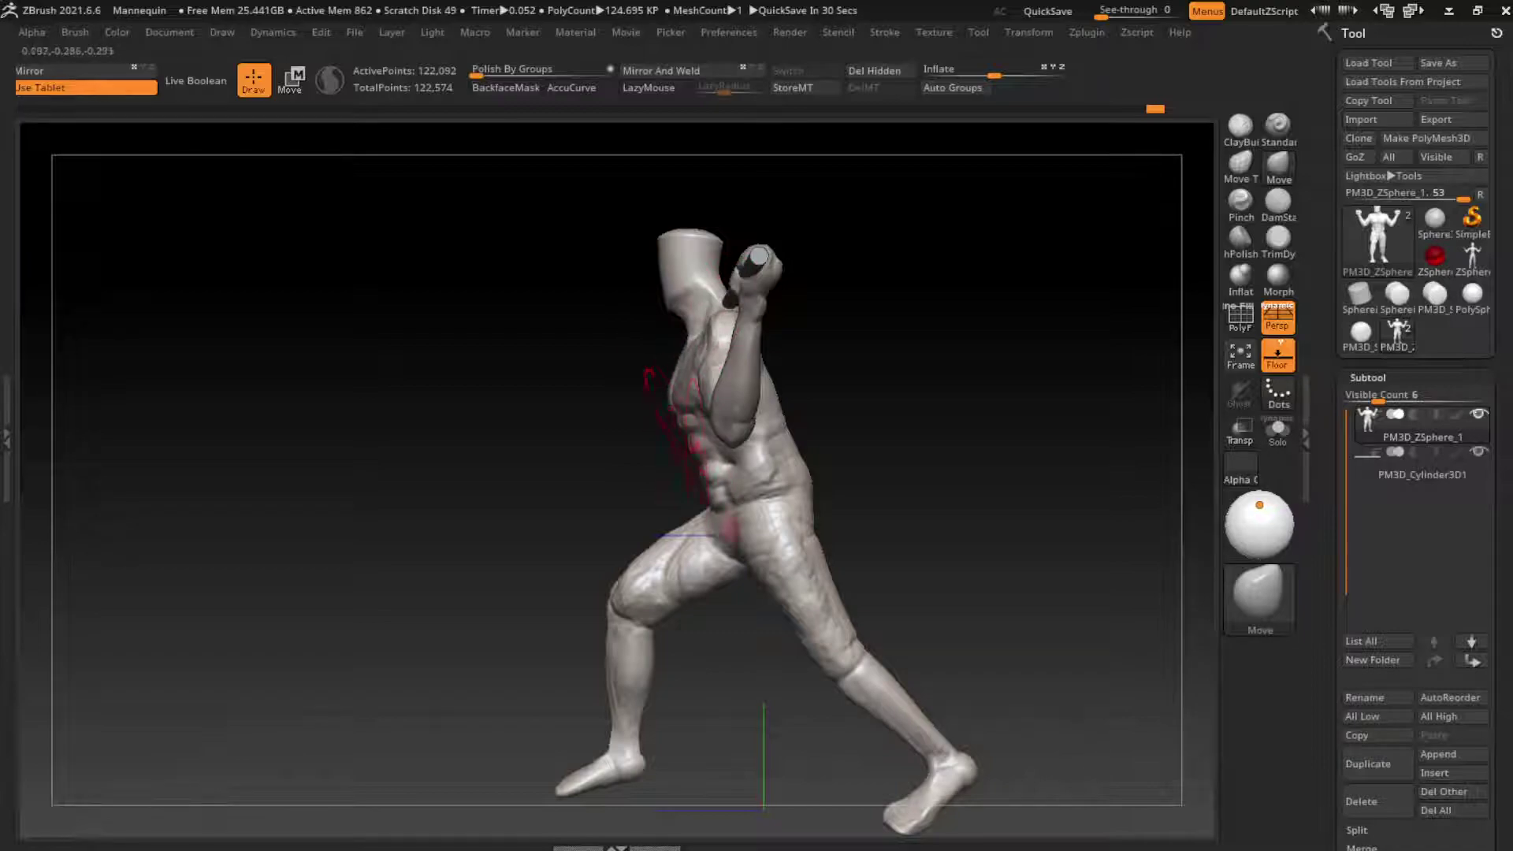
pyautogui.moveTo(709, 449); pyautogui.dragTo(717, 504)
pyautogui.moveTo(827, 481)
pyautogui.mouseDown()
pyautogui.moveTo(902, 485)
pyautogui.moveTo(896, 567)
pyautogui.mouseUp()
pyautogui.press('s')
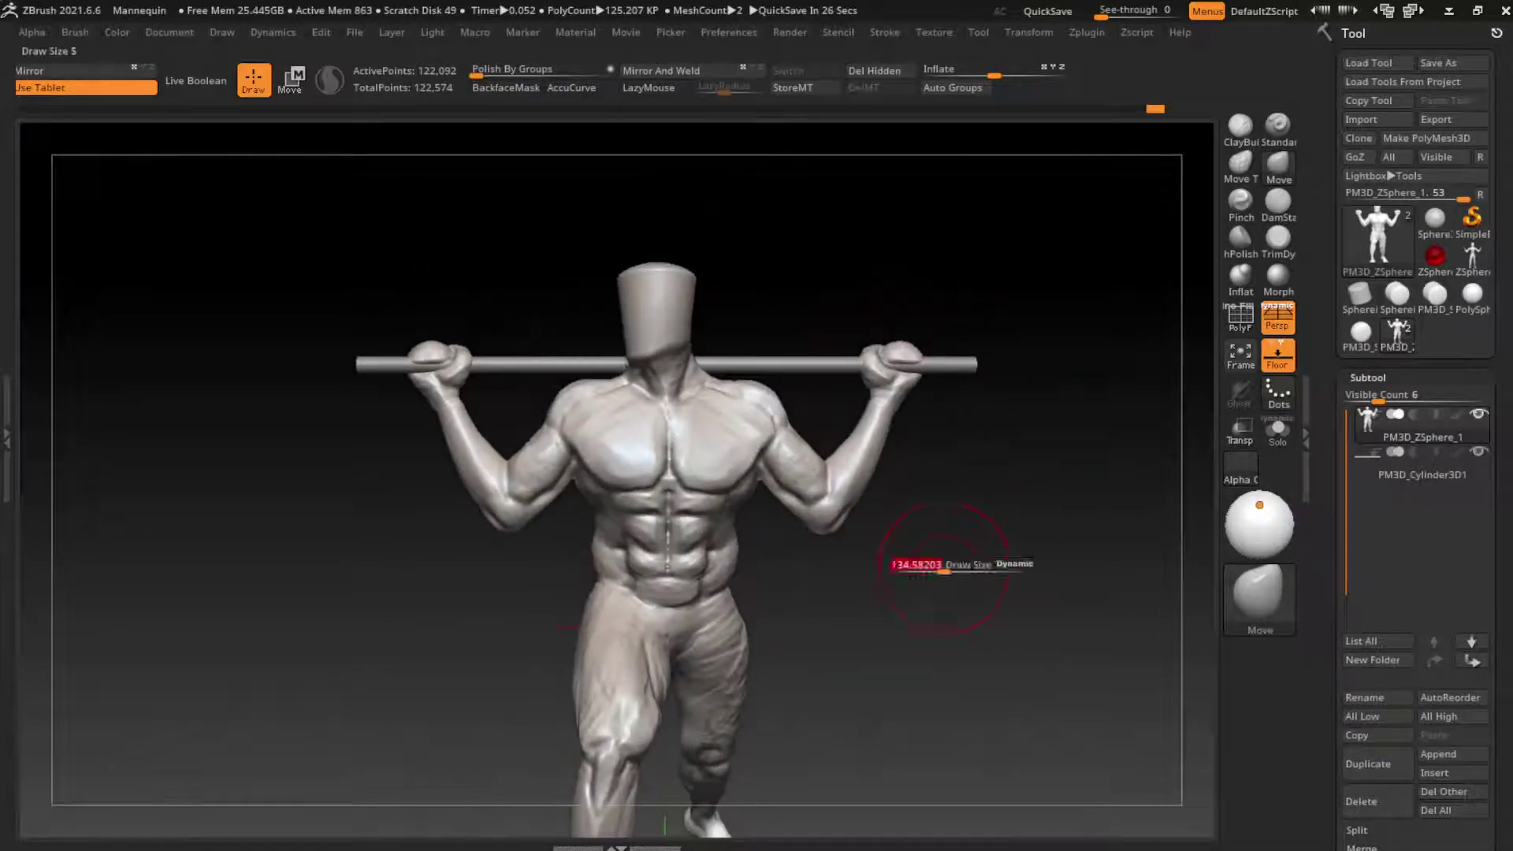
# Carve crease lines along the left shoulder with DamStandard and LazyMouse on
pyautogui.click(1240, 126)
pyautogui.press('l')
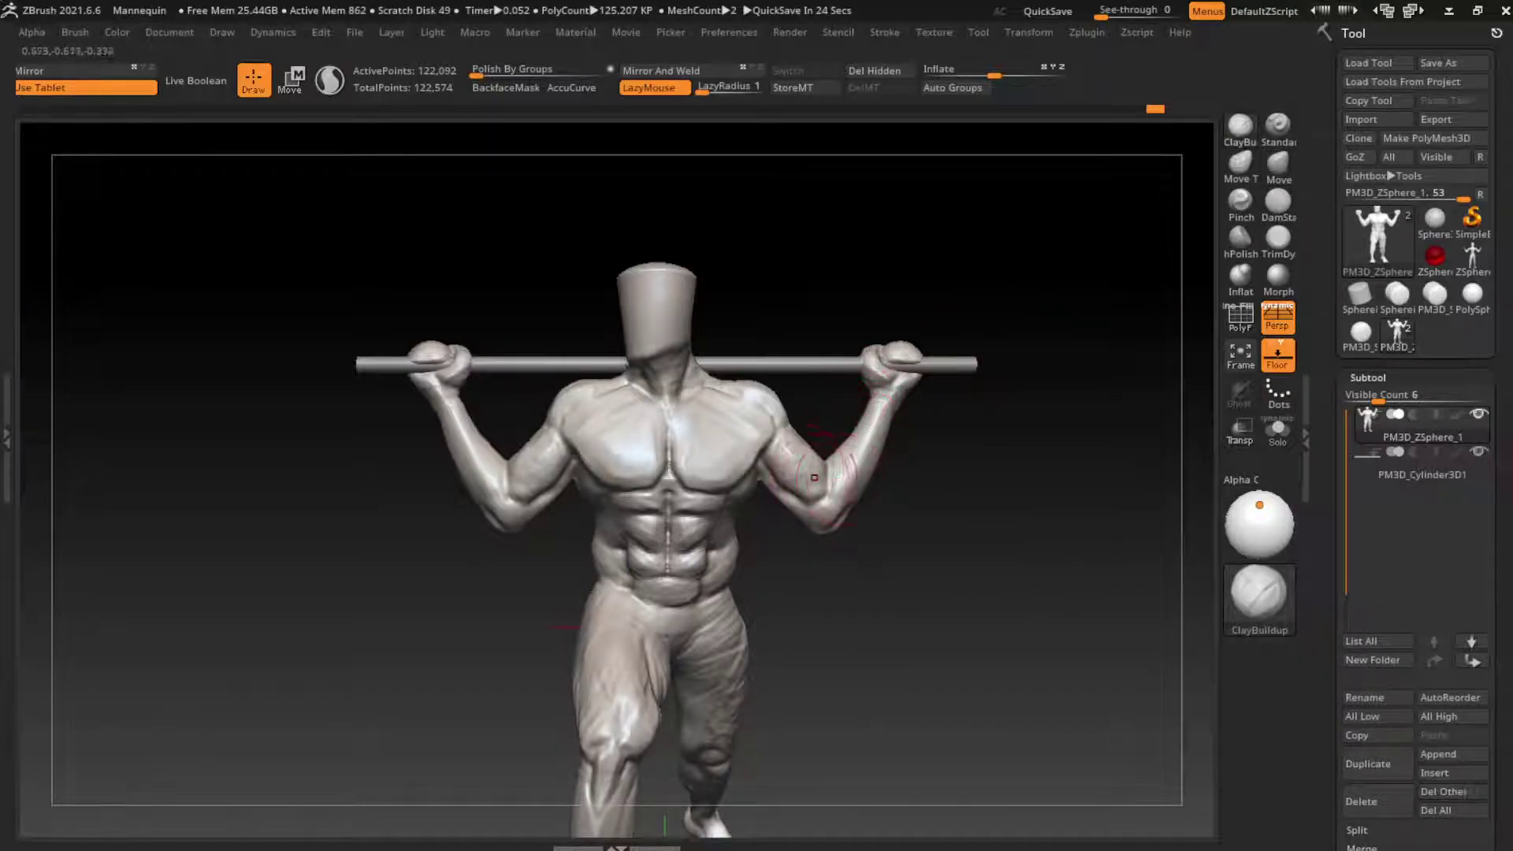
pyautogui.click(1278, 200)
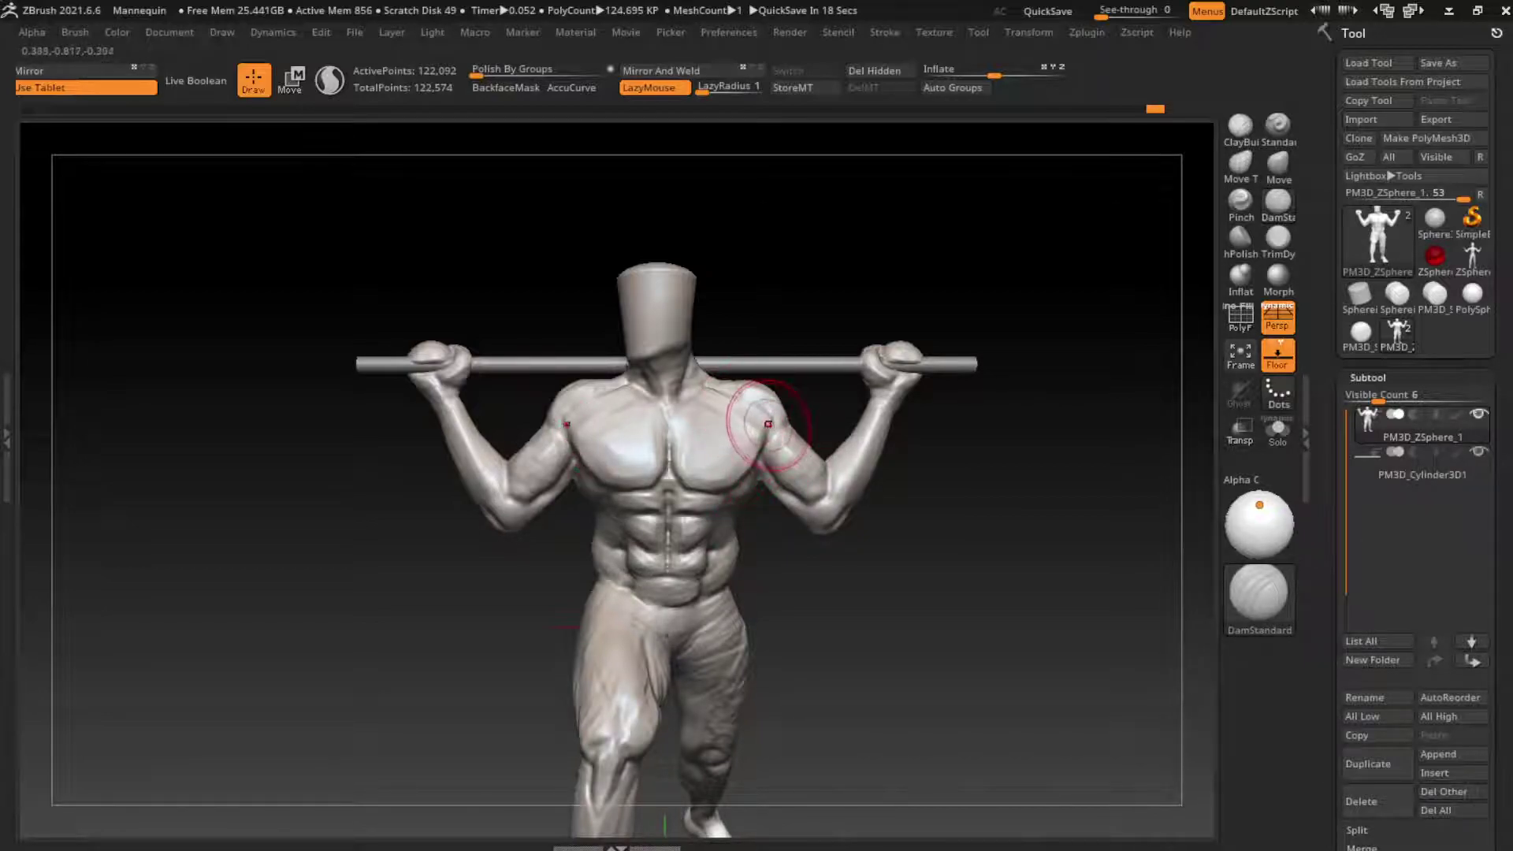
pyautogui.moveTo(755, 386); pyautogui.dragTo(771, 449)
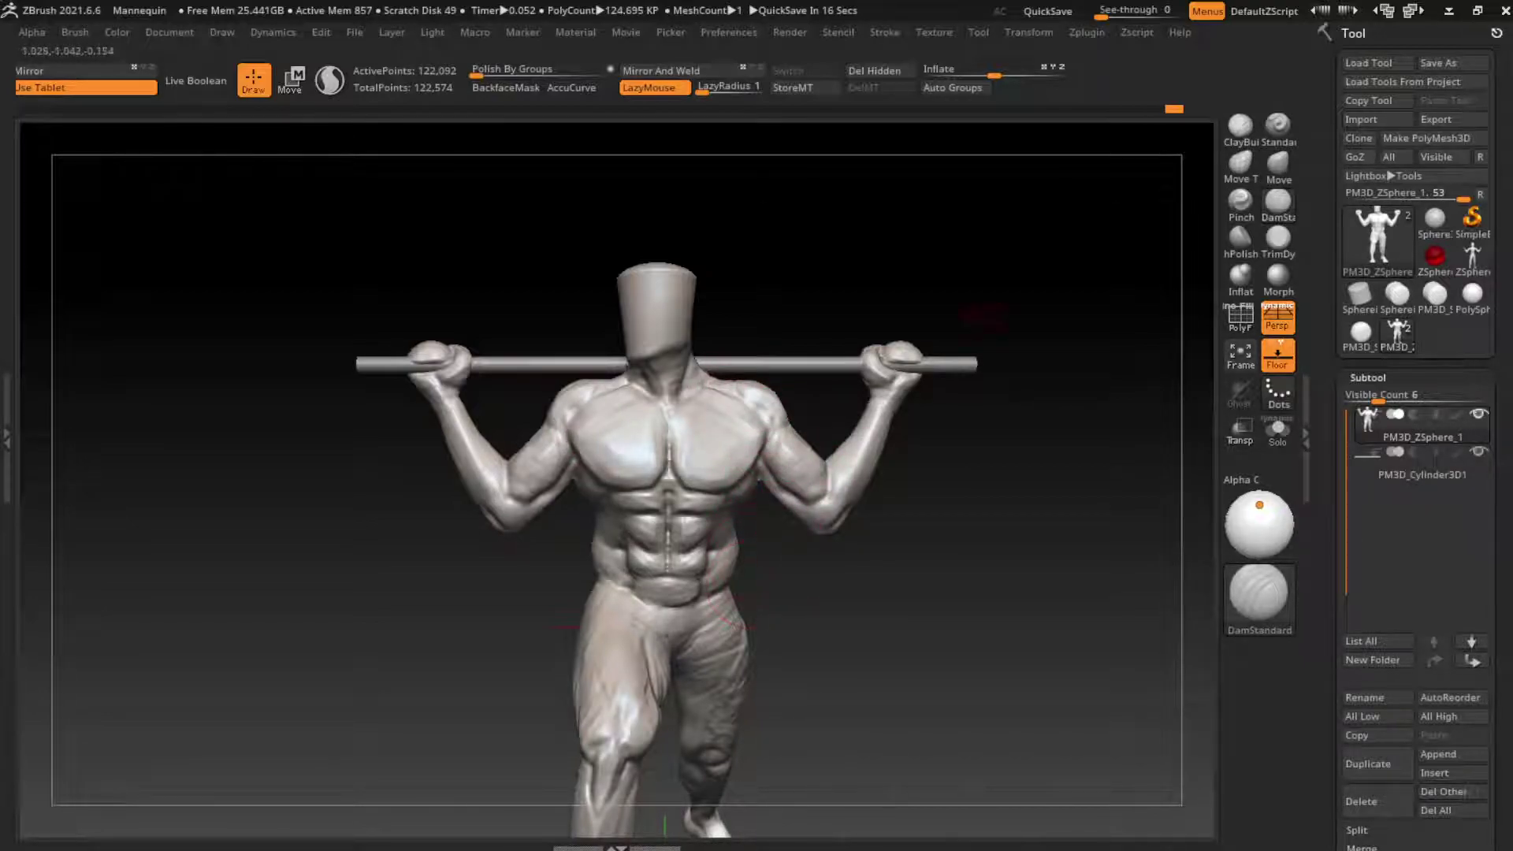
pyautogui.click(1239, 126)
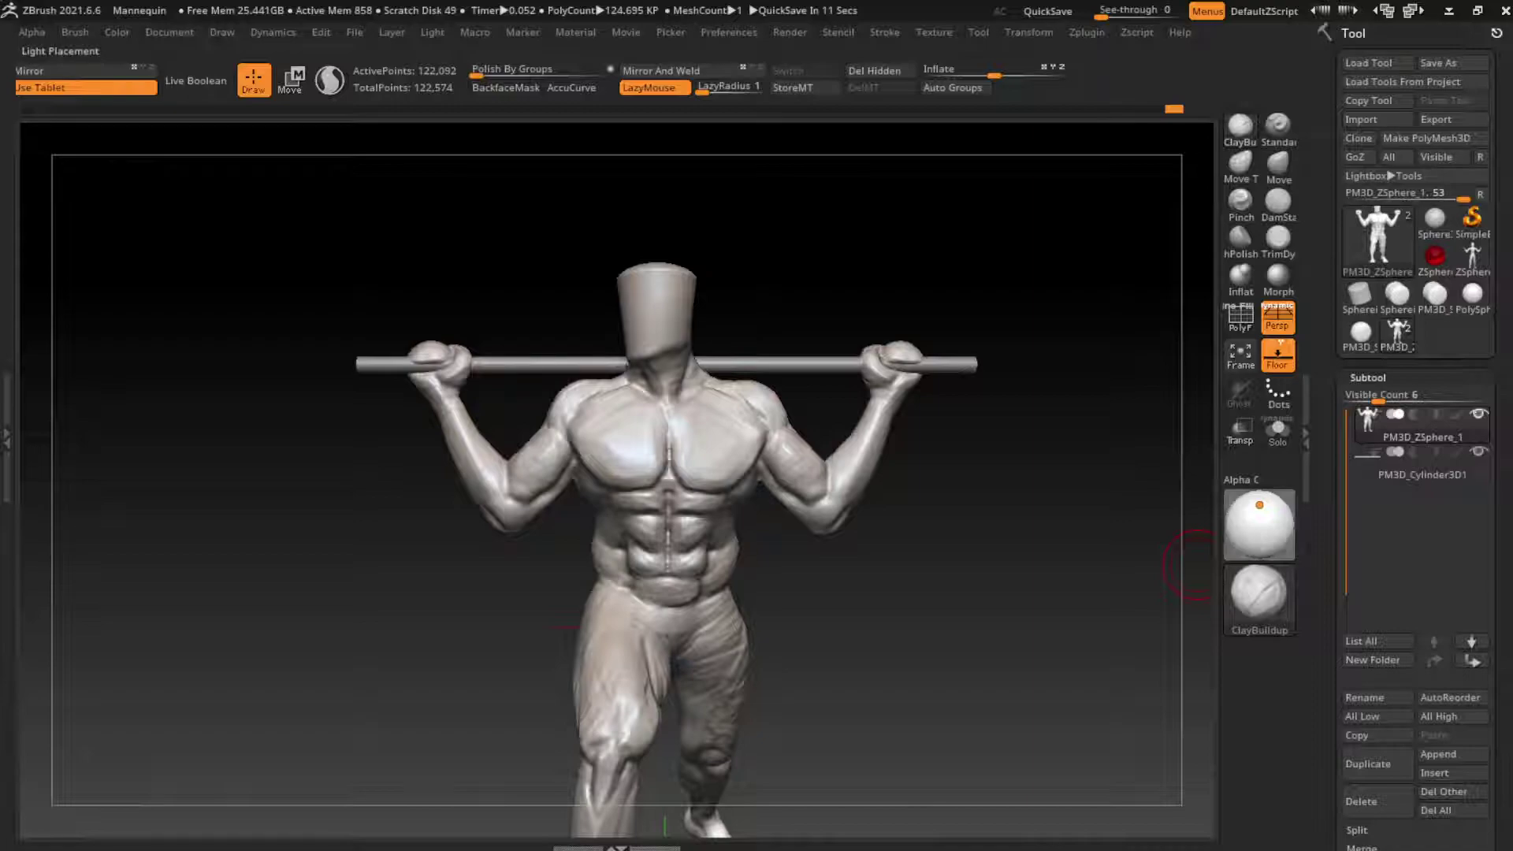
# Move the light to the model's right and fill the right upper-arm crease
pyautogui.moveTo(1259, 505); pyautogui.dragTo(1274, 508)
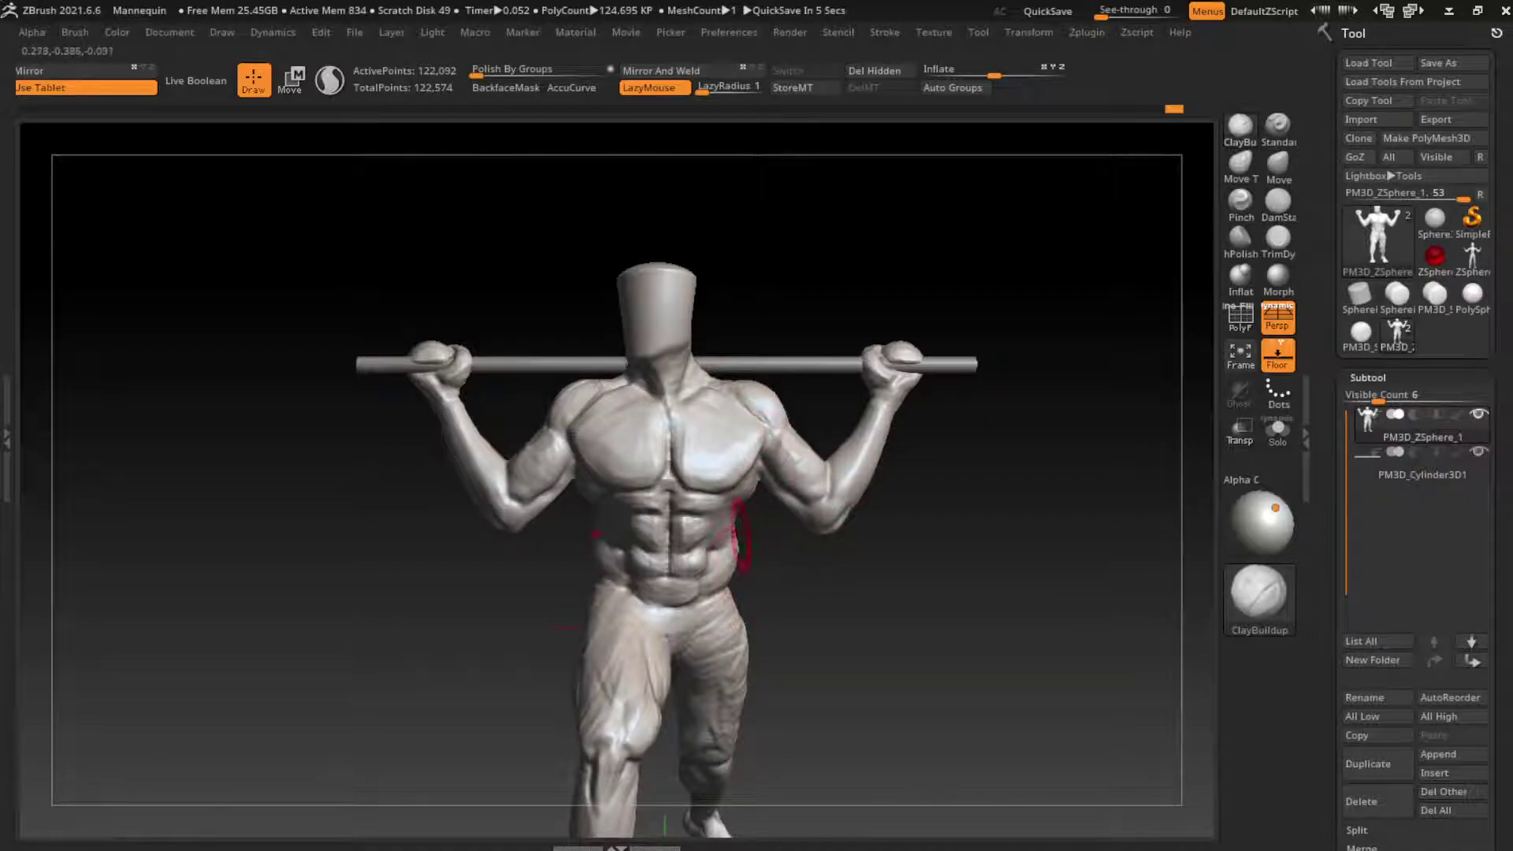
pyautogui.click(1278, 204)
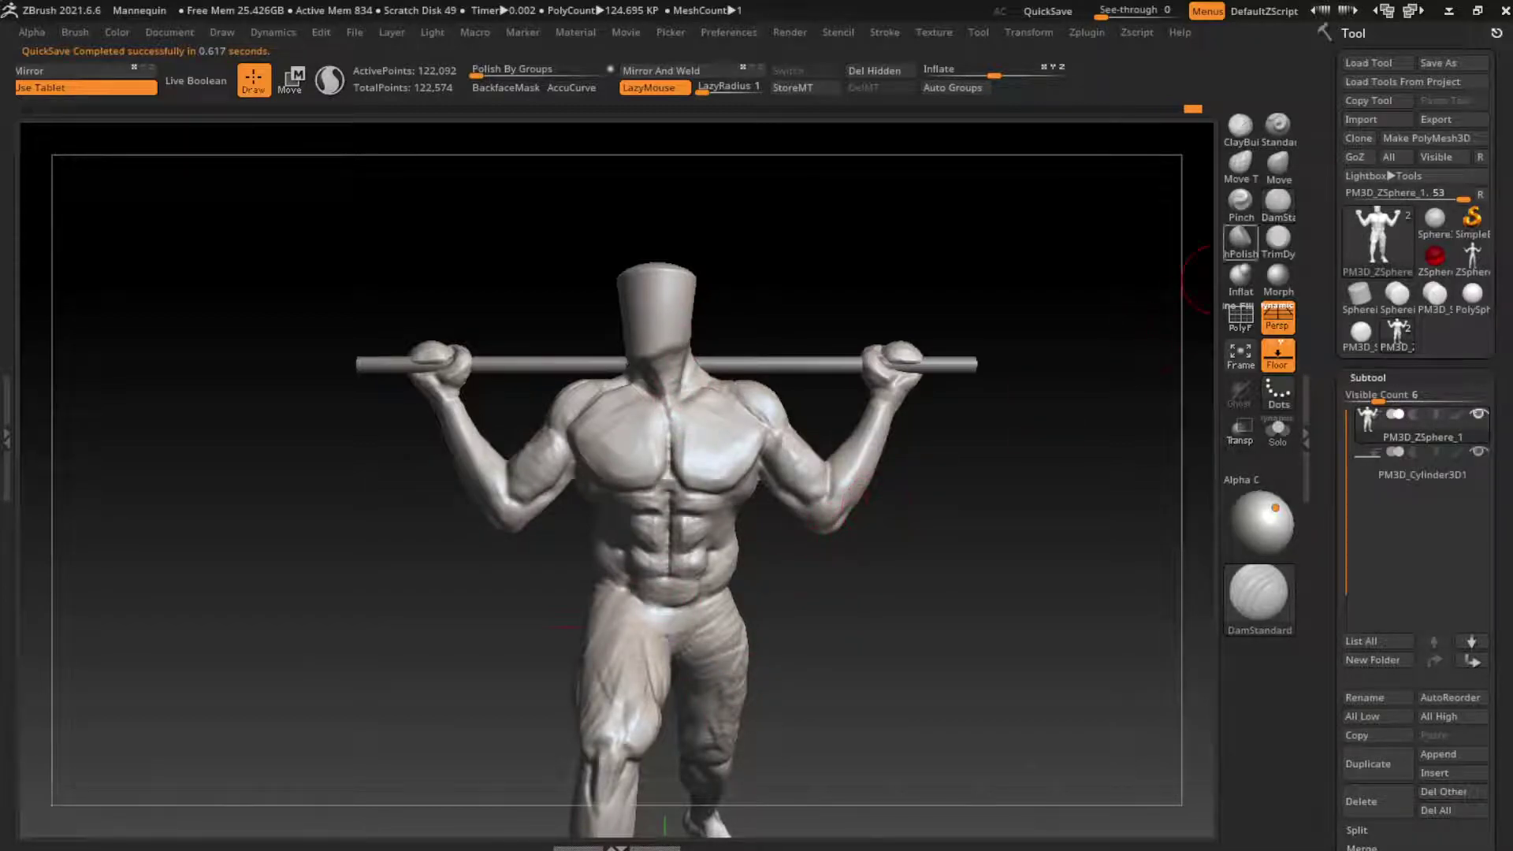
pyautogui.click(1239, 126)
pyautogui.moveTo(784, 479)
pyautogui.mouseDown()
pyautogui.moveTo(780, 456)
pyautogui.moveTo(780, 498)
pyautogui.mouseUp()
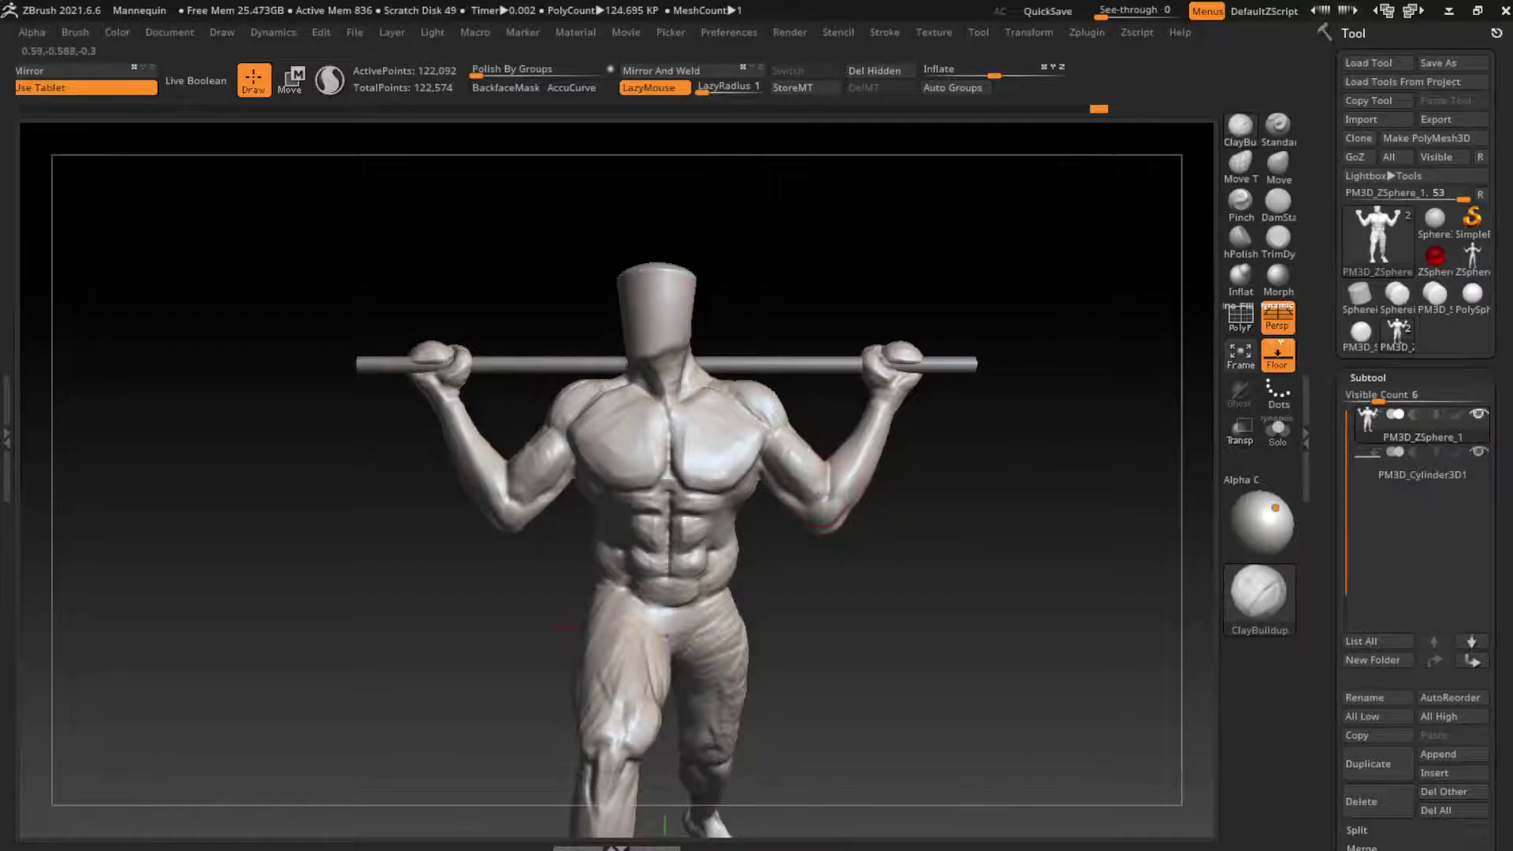
# Carve and then soften a crease along the left forearm near the elbow
pyautogui.click(1277, 206)
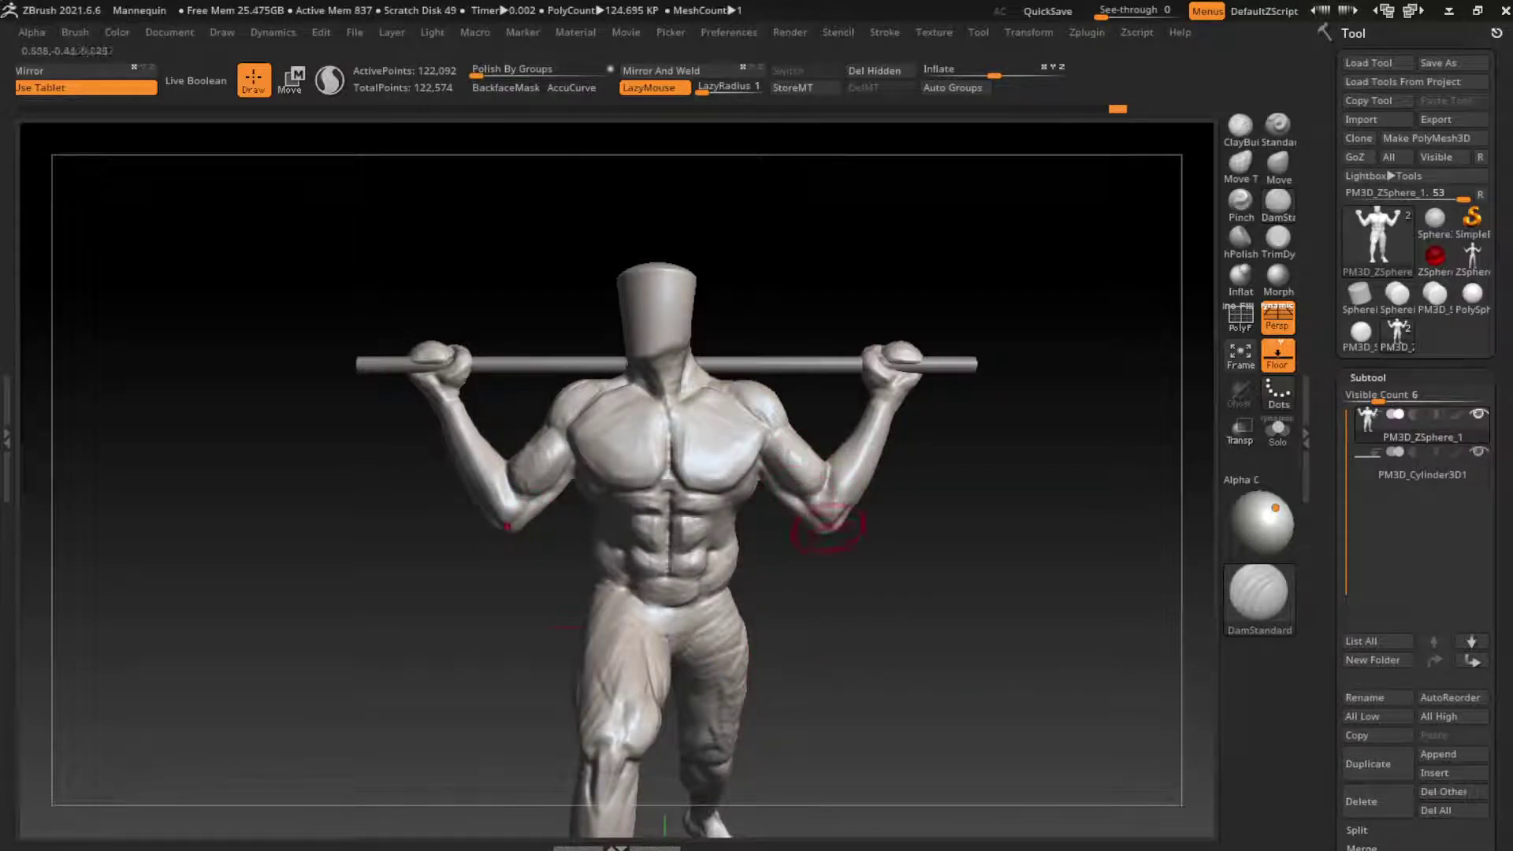
pyautogui.click(1239, 126)
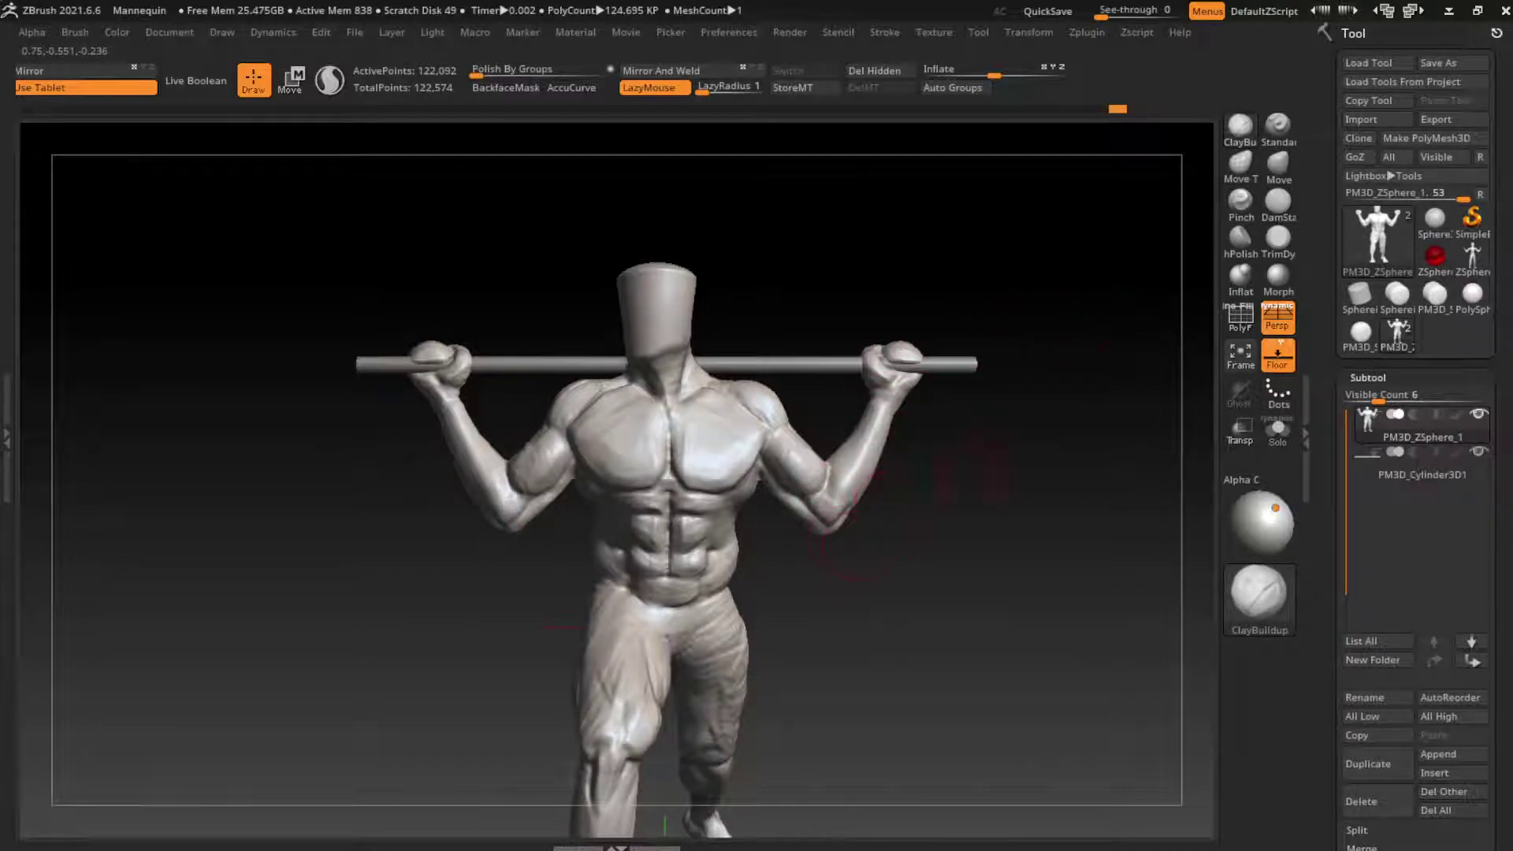
pyautogui.click(1277, 201)
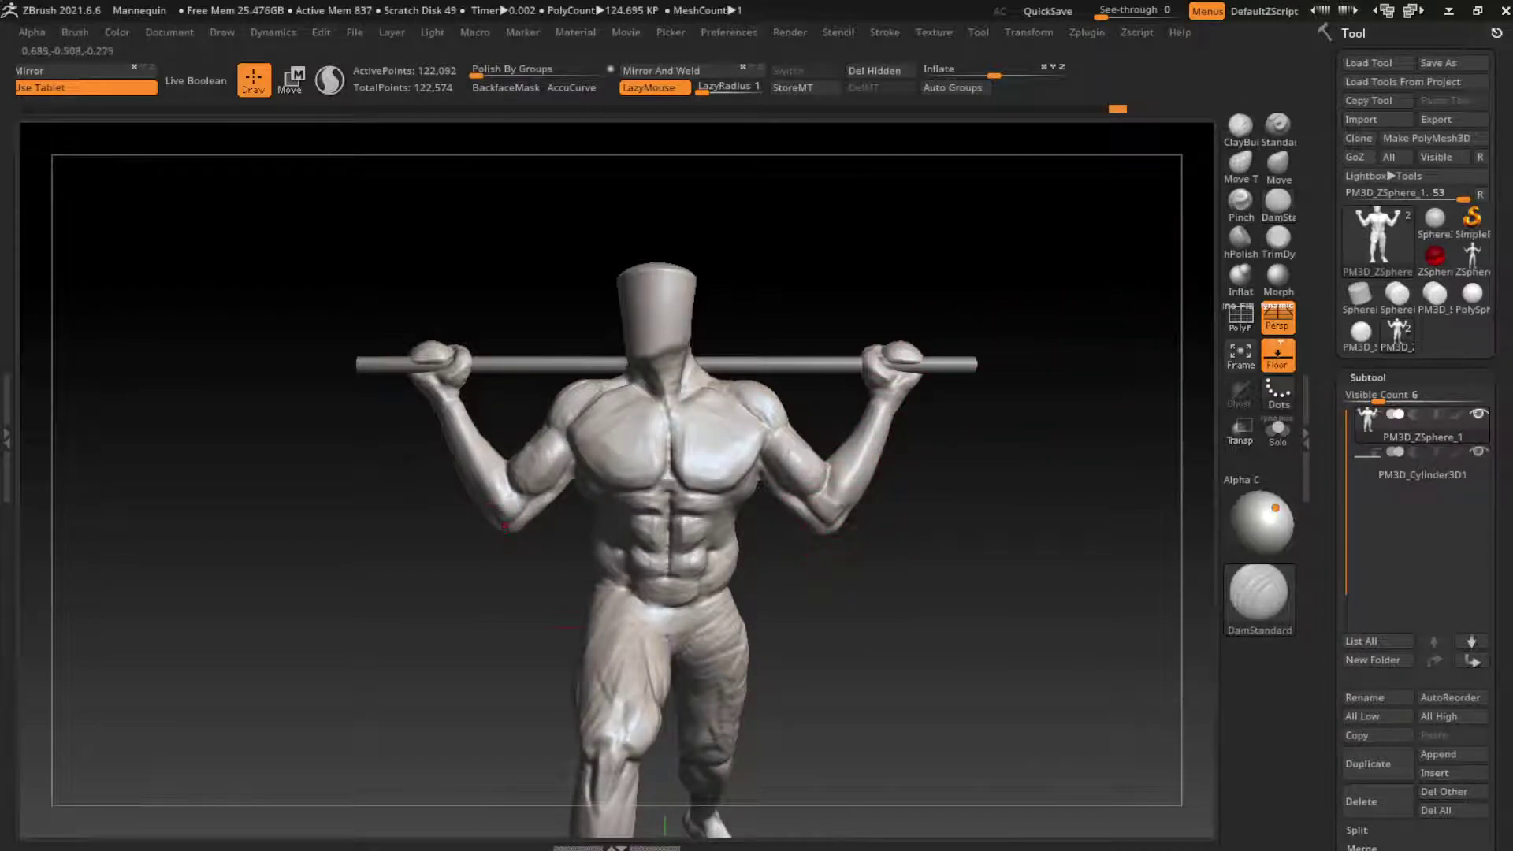
pyautogui.moveTo(827, 504); pyautogui.dragTo(870, 473)
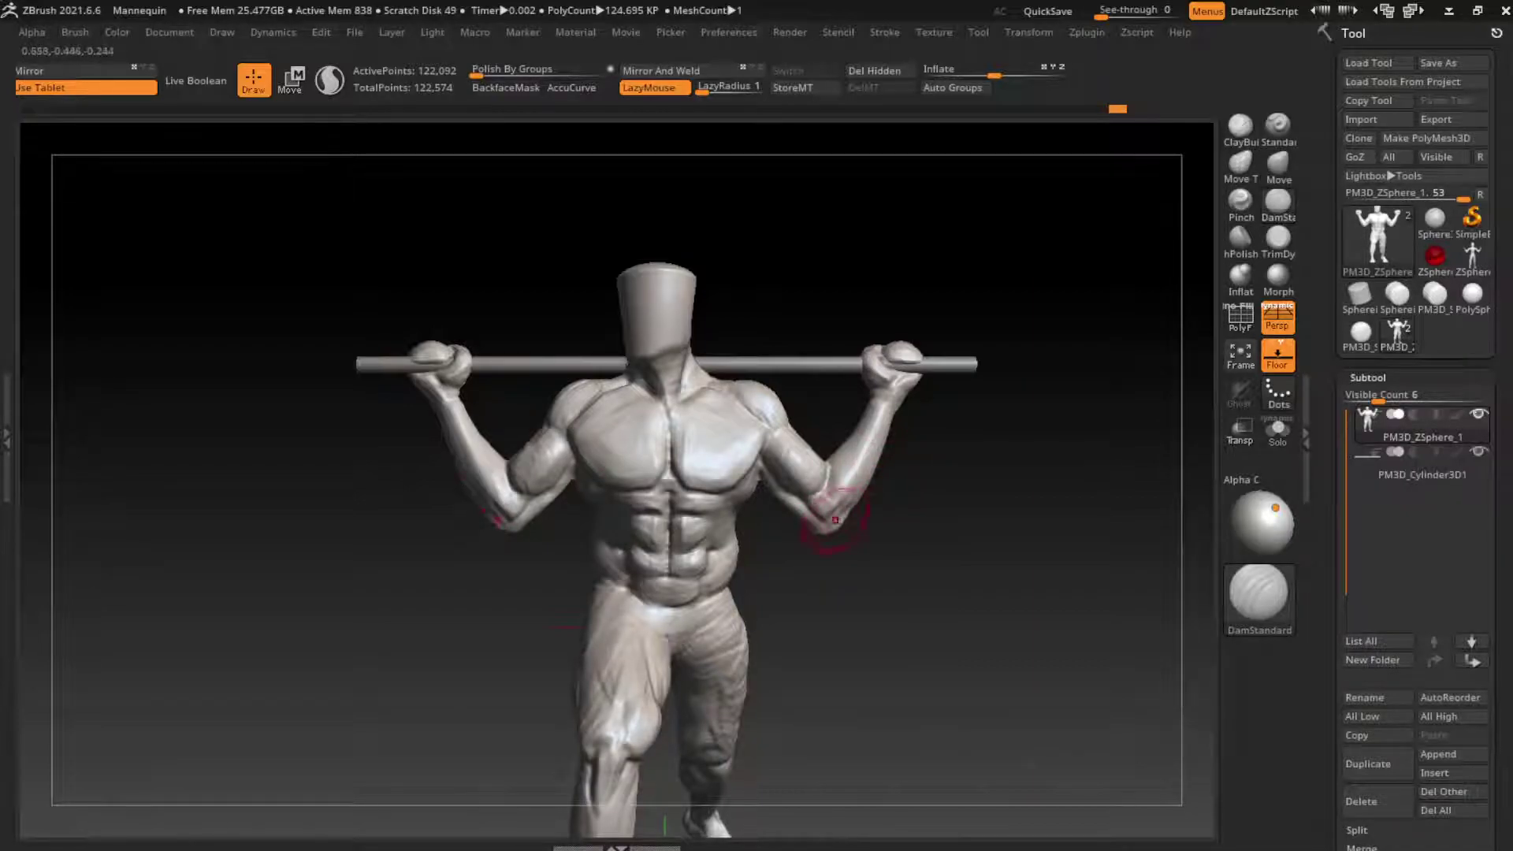
pyautogui.click(1239, 126)
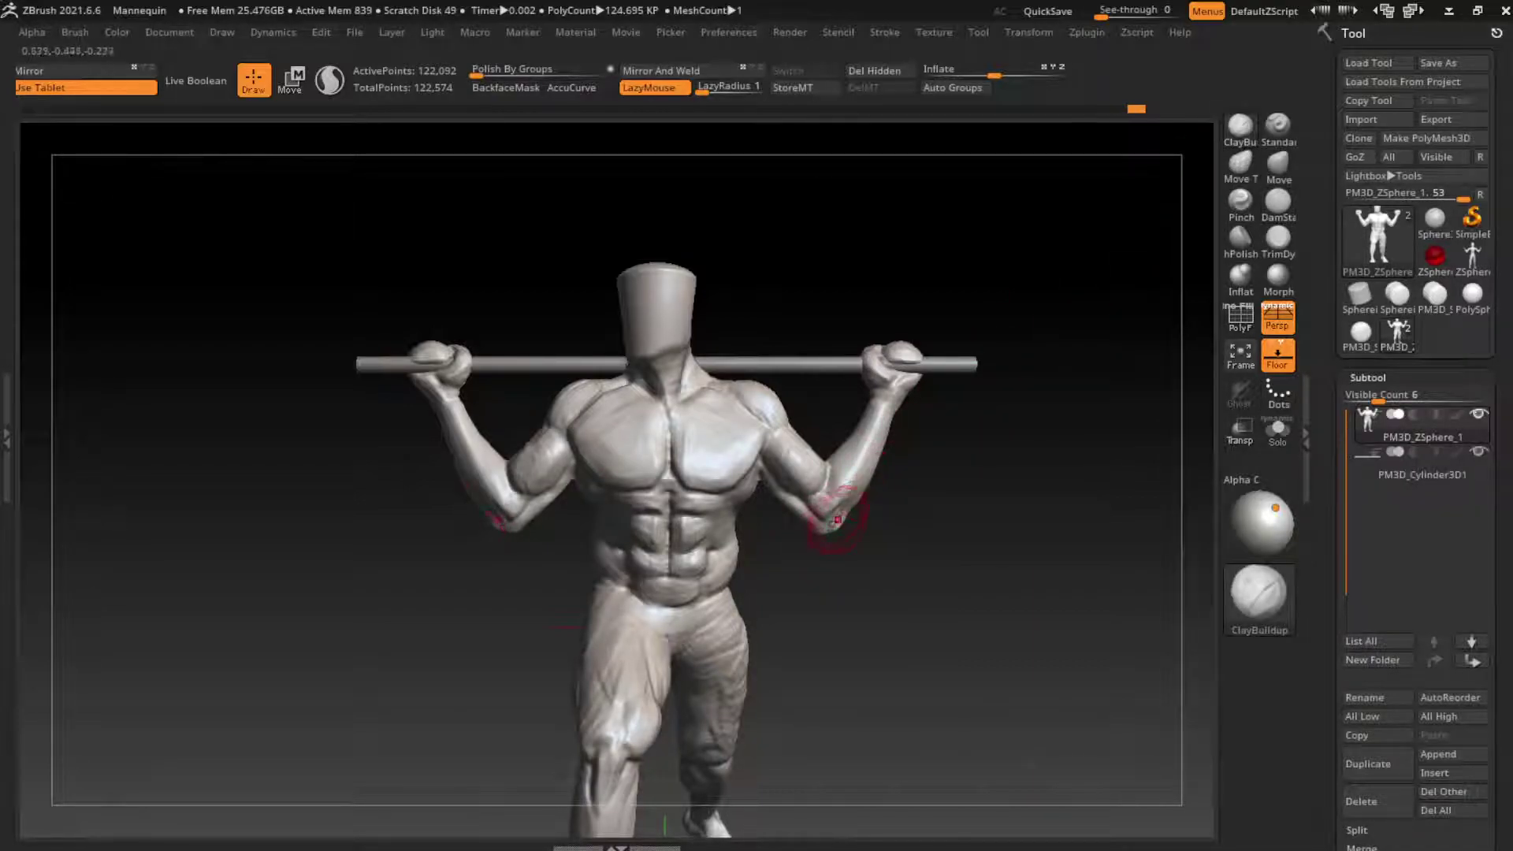
pyautogui.moveTo(837, 519); pyautogui.dragTo(866, 453)
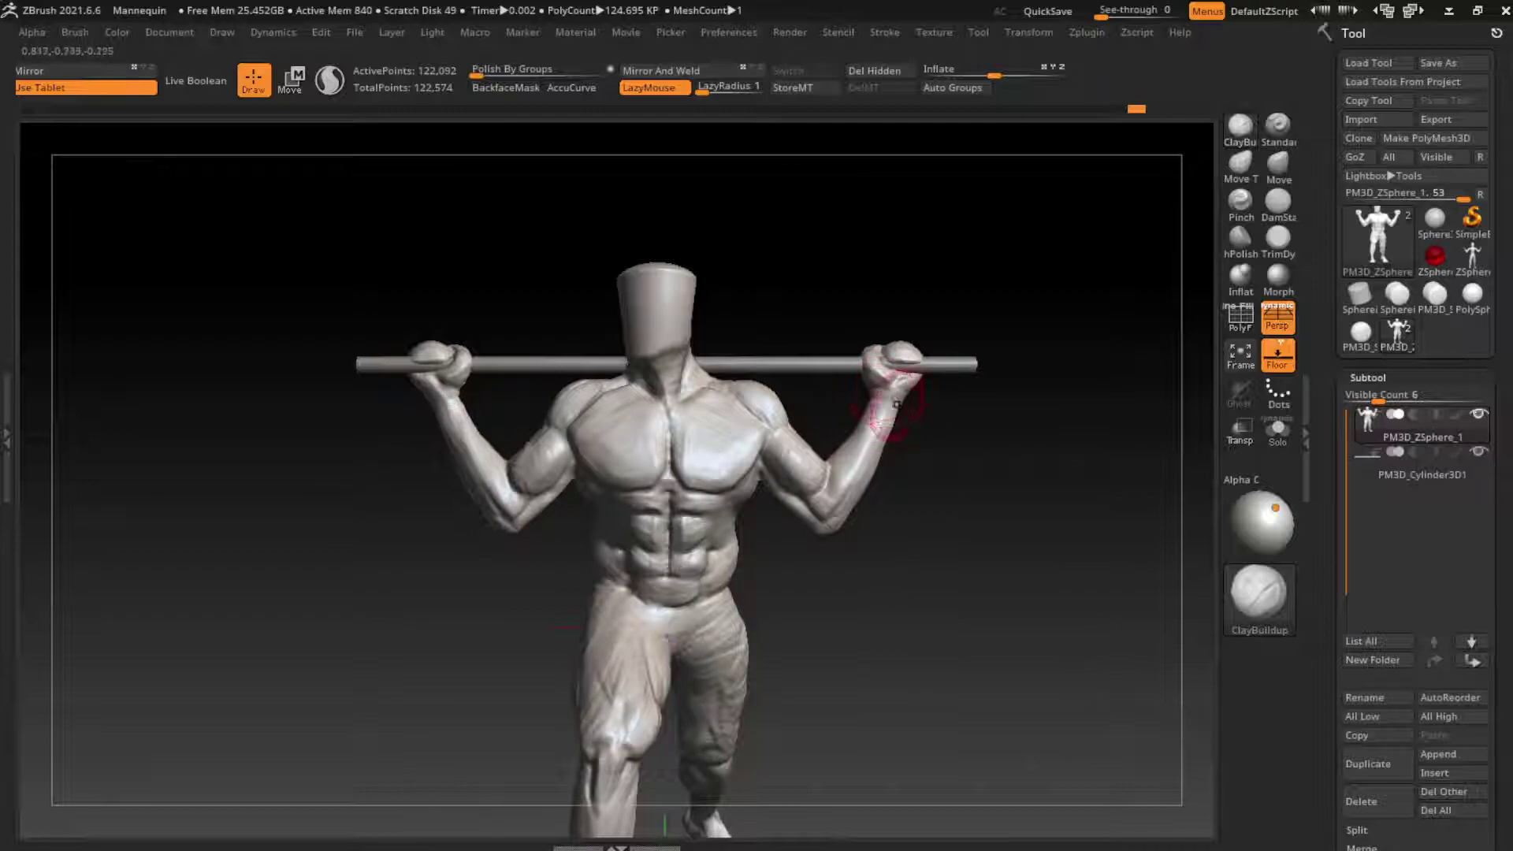
# Double the Move brush size and reshape both forearms symmetrically
pyautogui.press('b')
pyautogui.press('m')
pyautogui.press('v')
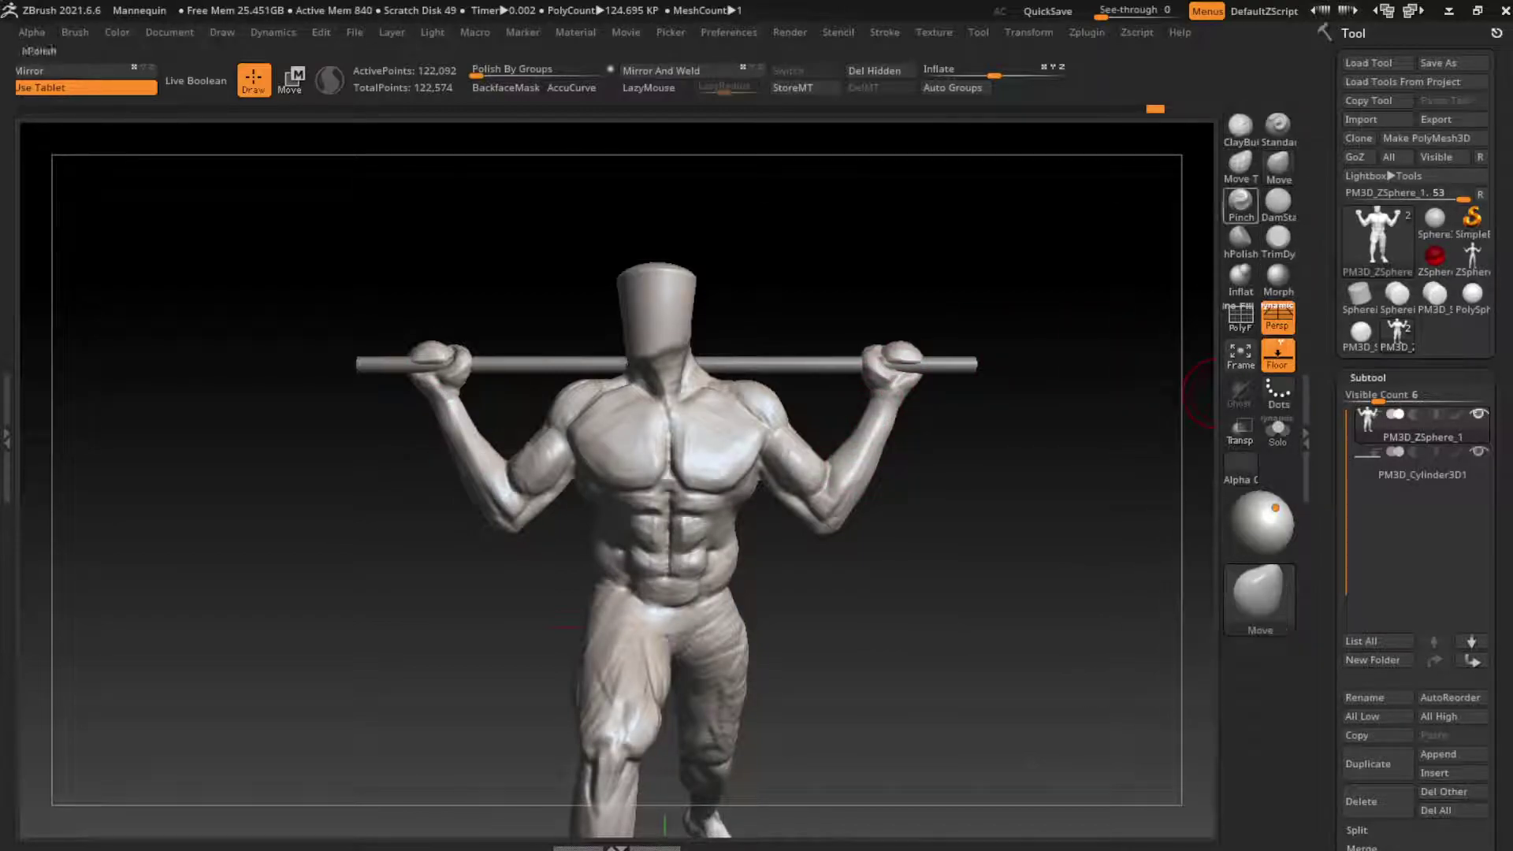
pyautogui.press('s')
pyautogui.moveTo(923, 522); pyautogui.dragTo(942, 523)
pyautogui.moveTo(843, 504)
pyautogui.mouseDown()
pyautogui.moveTo(875, 457)
pyautogui.moveTo(906, 496)
pyautogui.moveTo(875, 409)
pyautogui.mouseUp()
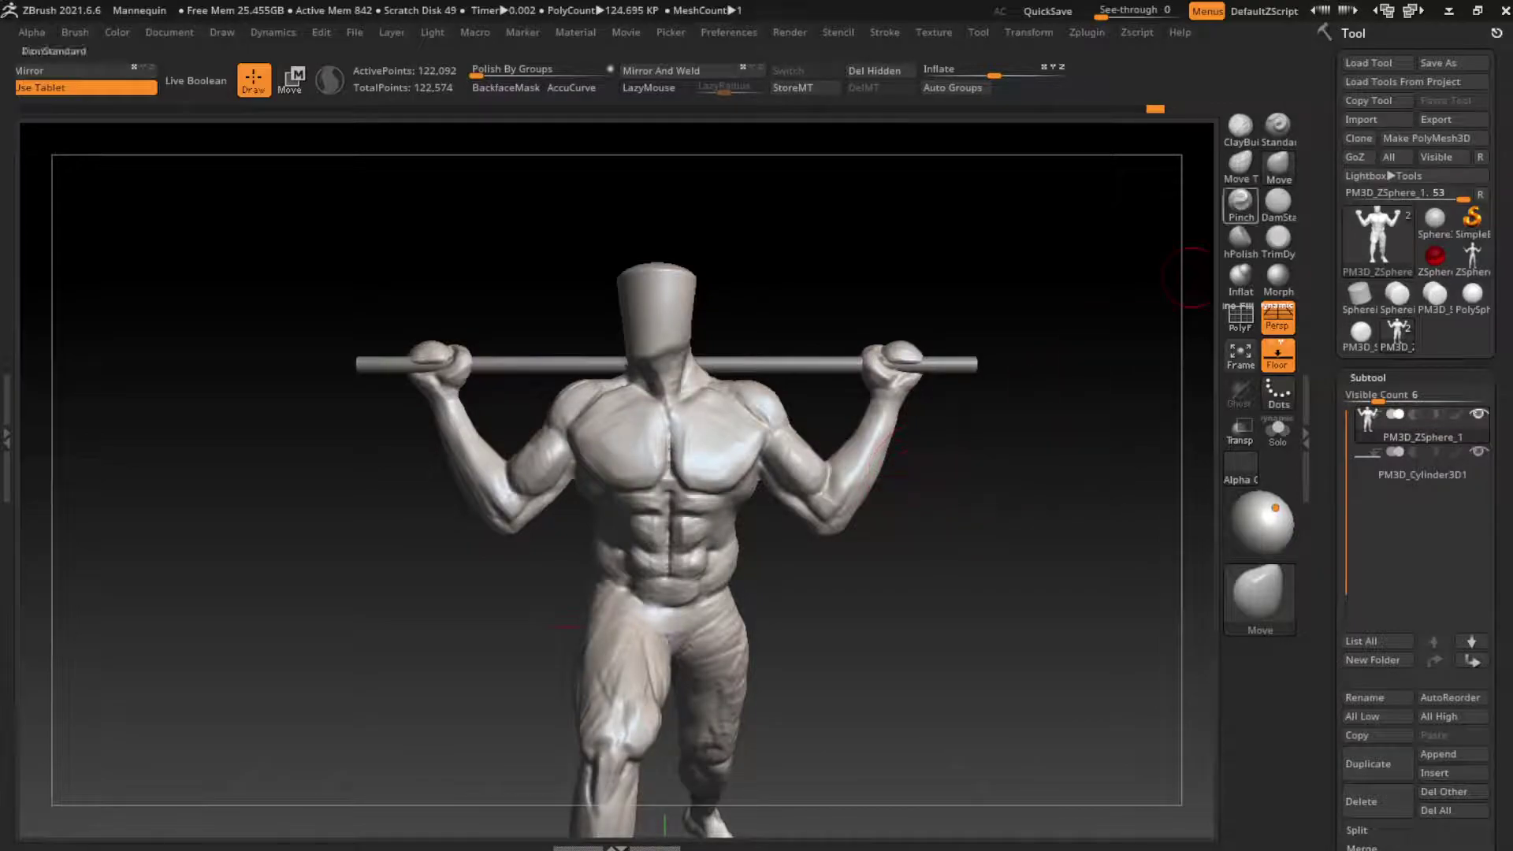
# Alternate DamStandard and ClayBuildup while framing the neck and upper chest
pyautogui.click(1277, 201)
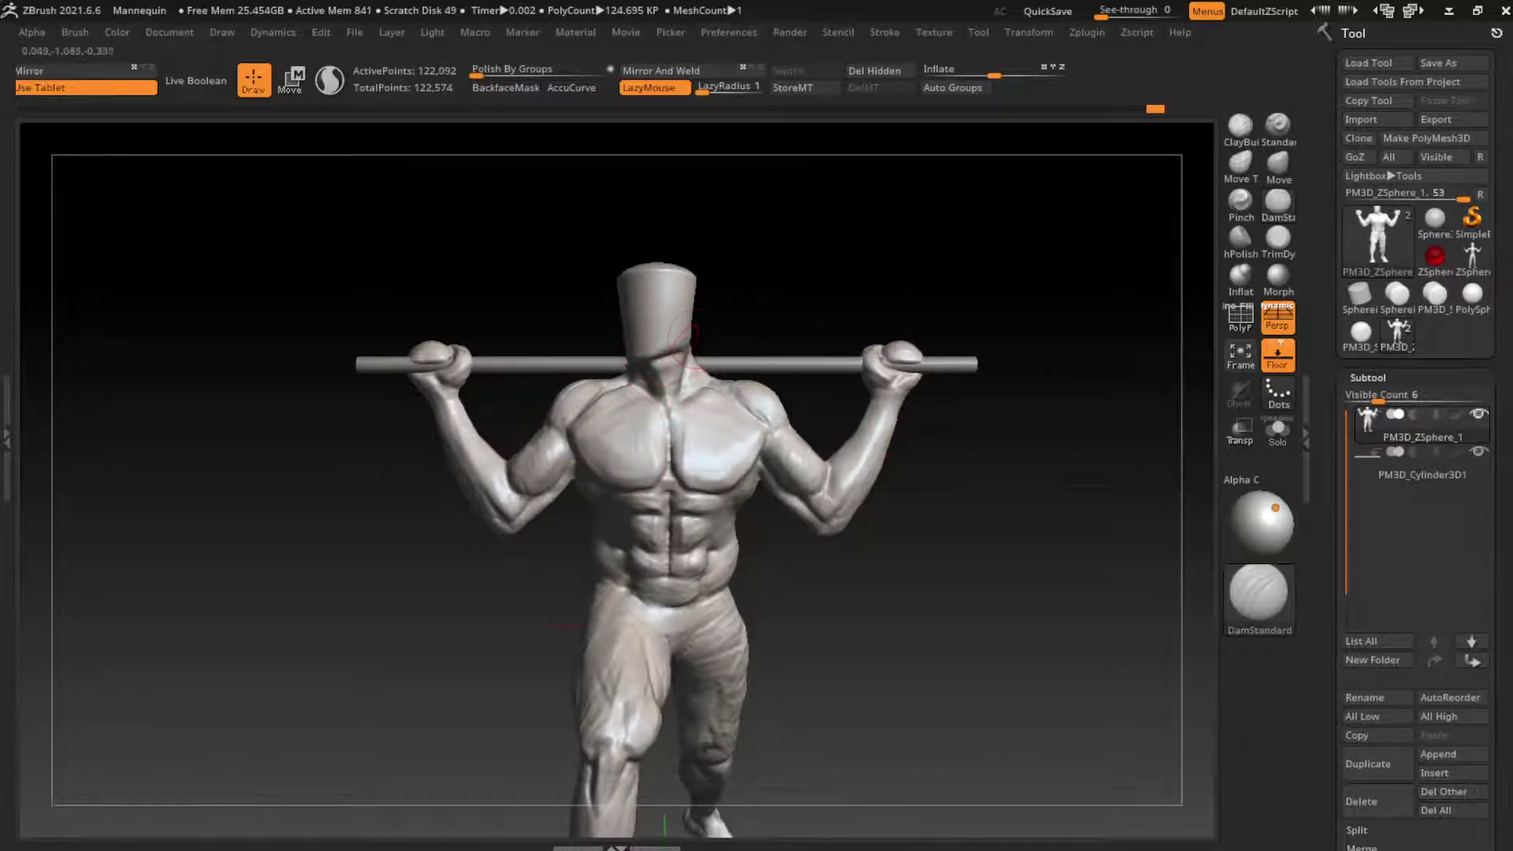
pyautogui.press('b')
pyautogui.press('c')
pyautogui.press('b')
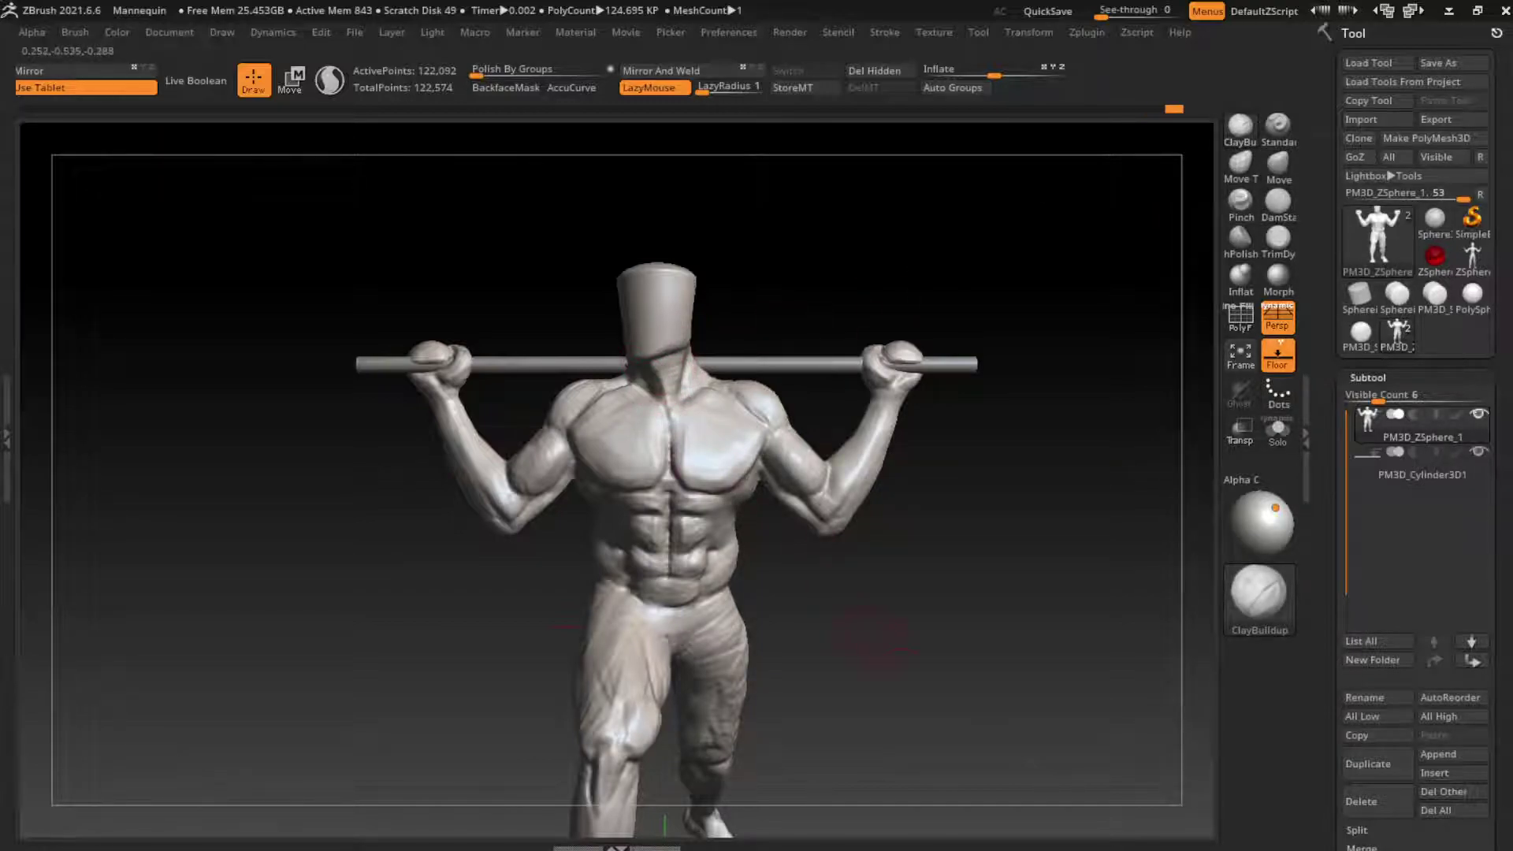
pyautogui.keyDown('alt'); pyautogui.moveTo(875, 638); pyautogui.dragTo(867, 550); pyautogui.keyUp('alt')
pyautogui.press('b')
pyautogui.press('d')
pyautogui.press('s')
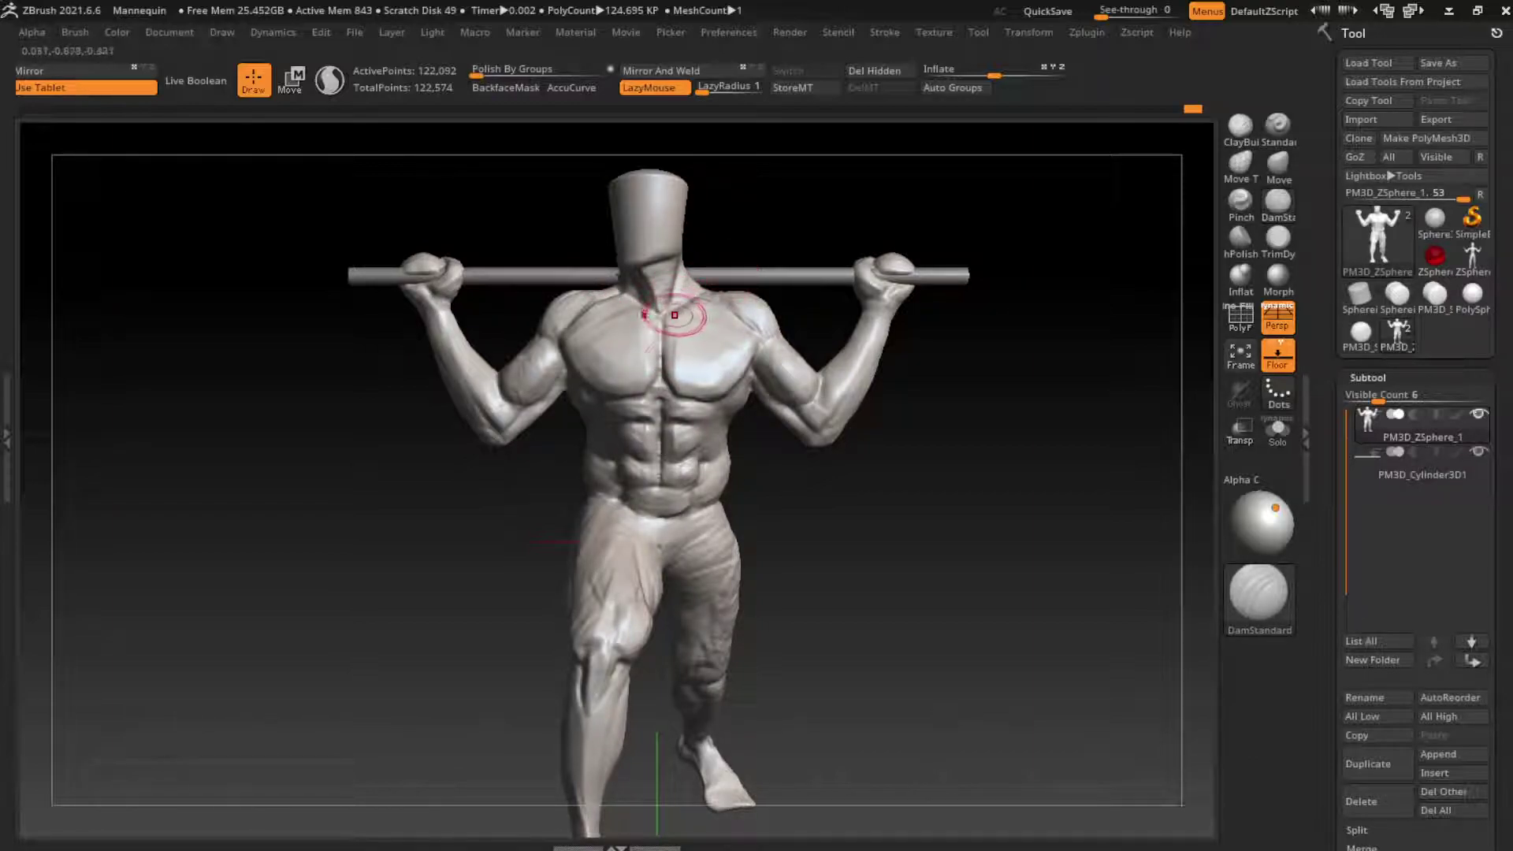
pyautogui.keyDown('alt'); pyautogui.moveTo(788, 465); pyautogui.dragTo(796, 442); pyautogui.keyUp('alt')
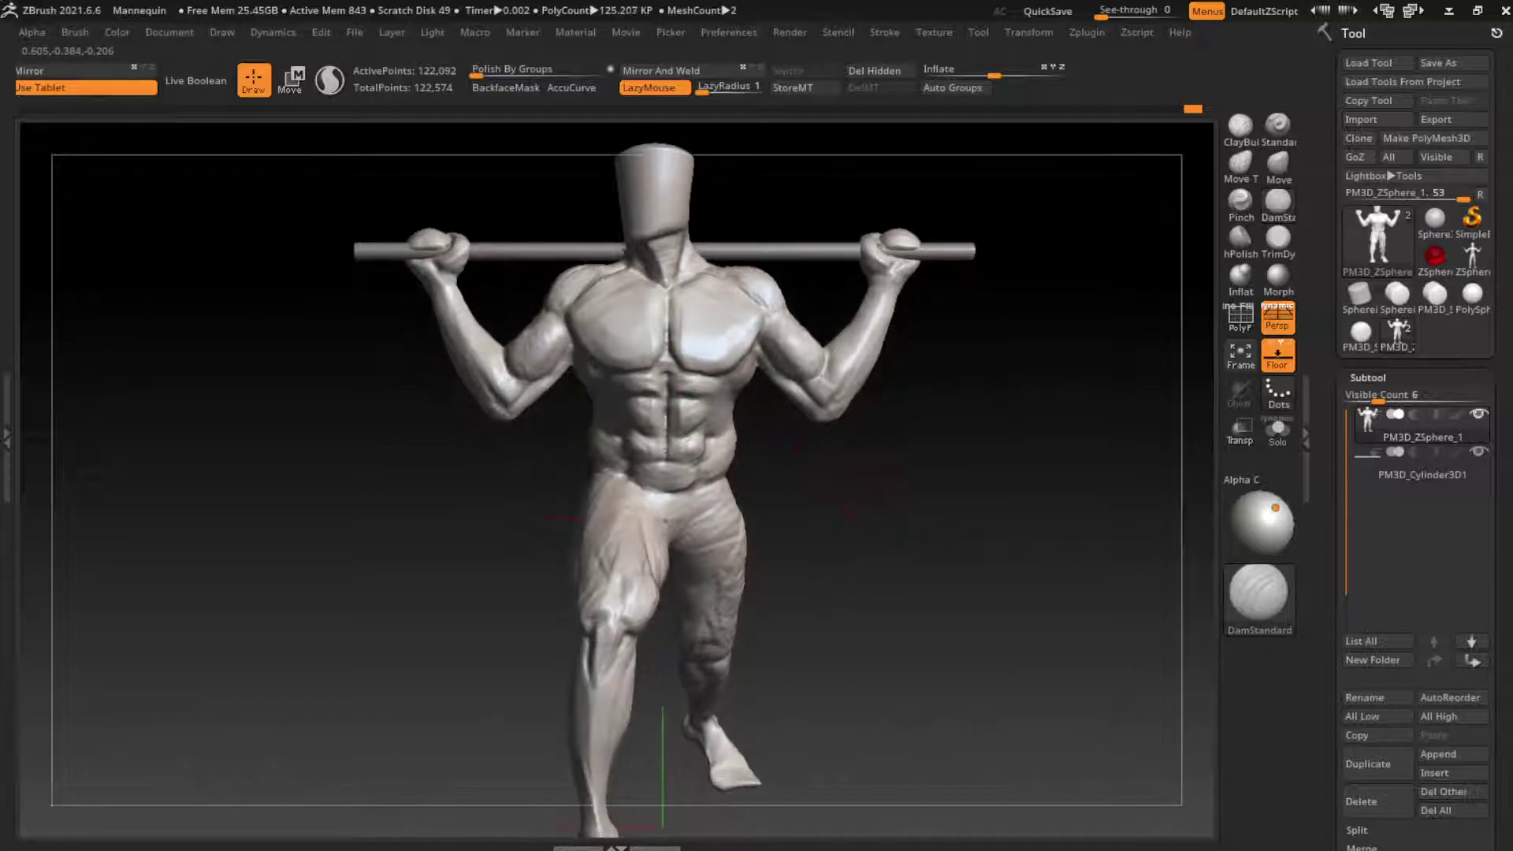
# Flatten the right pectoral with TrimDynamic, then undo that stroke
pyautogui.click(1278, 236)
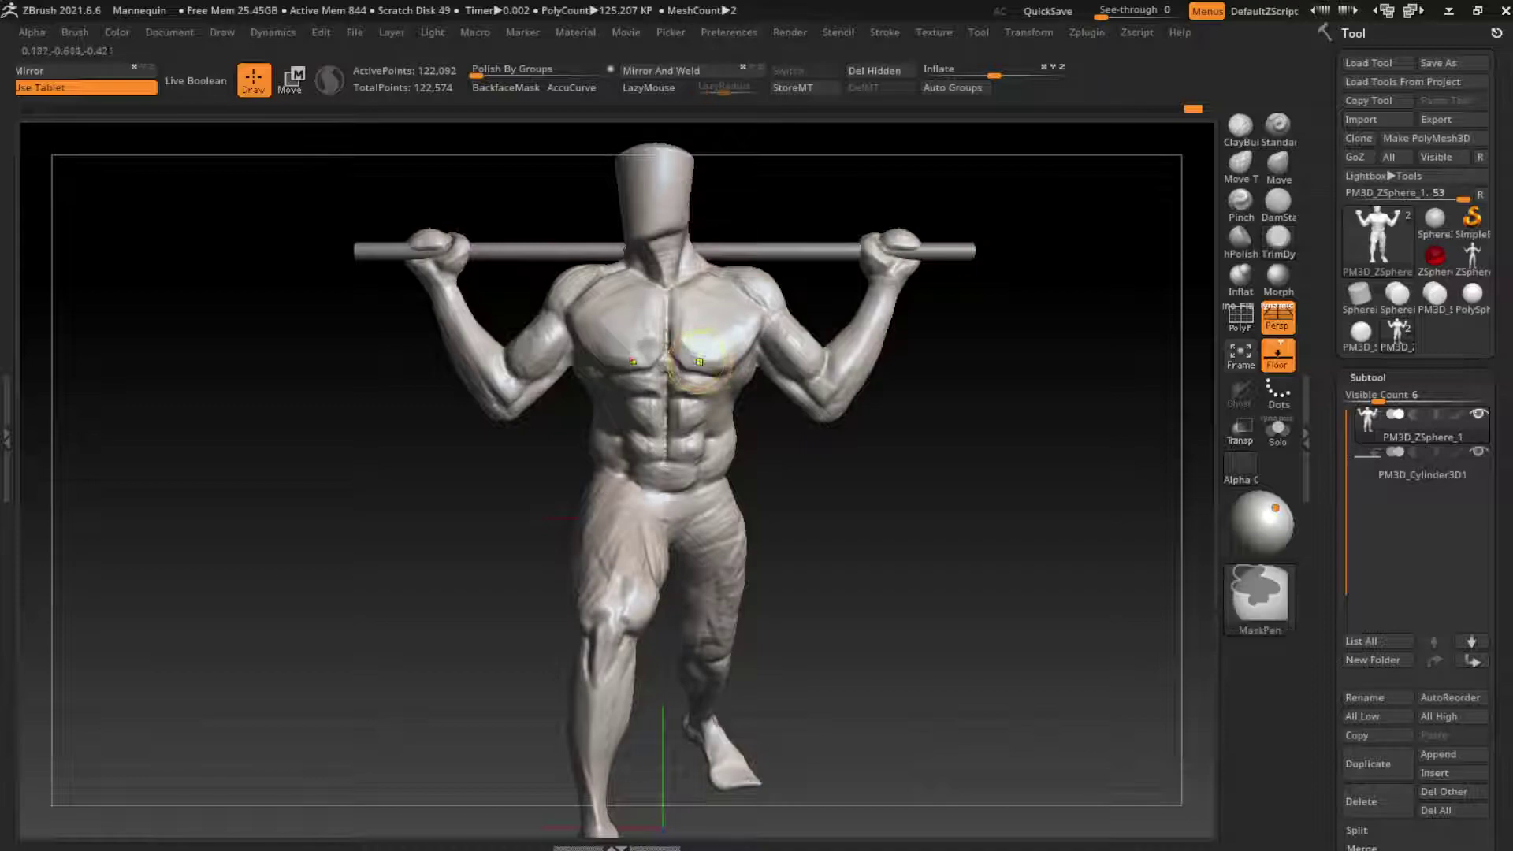
pyautogui.moveTo(702, 355); pyautogui.dragTo(658, 364)
pyautogui.keyDown('shift'); pyautogui.moveTo(984, 512); pyautogui.dragTo(844, 490); pyautogui.keyUp('shift')
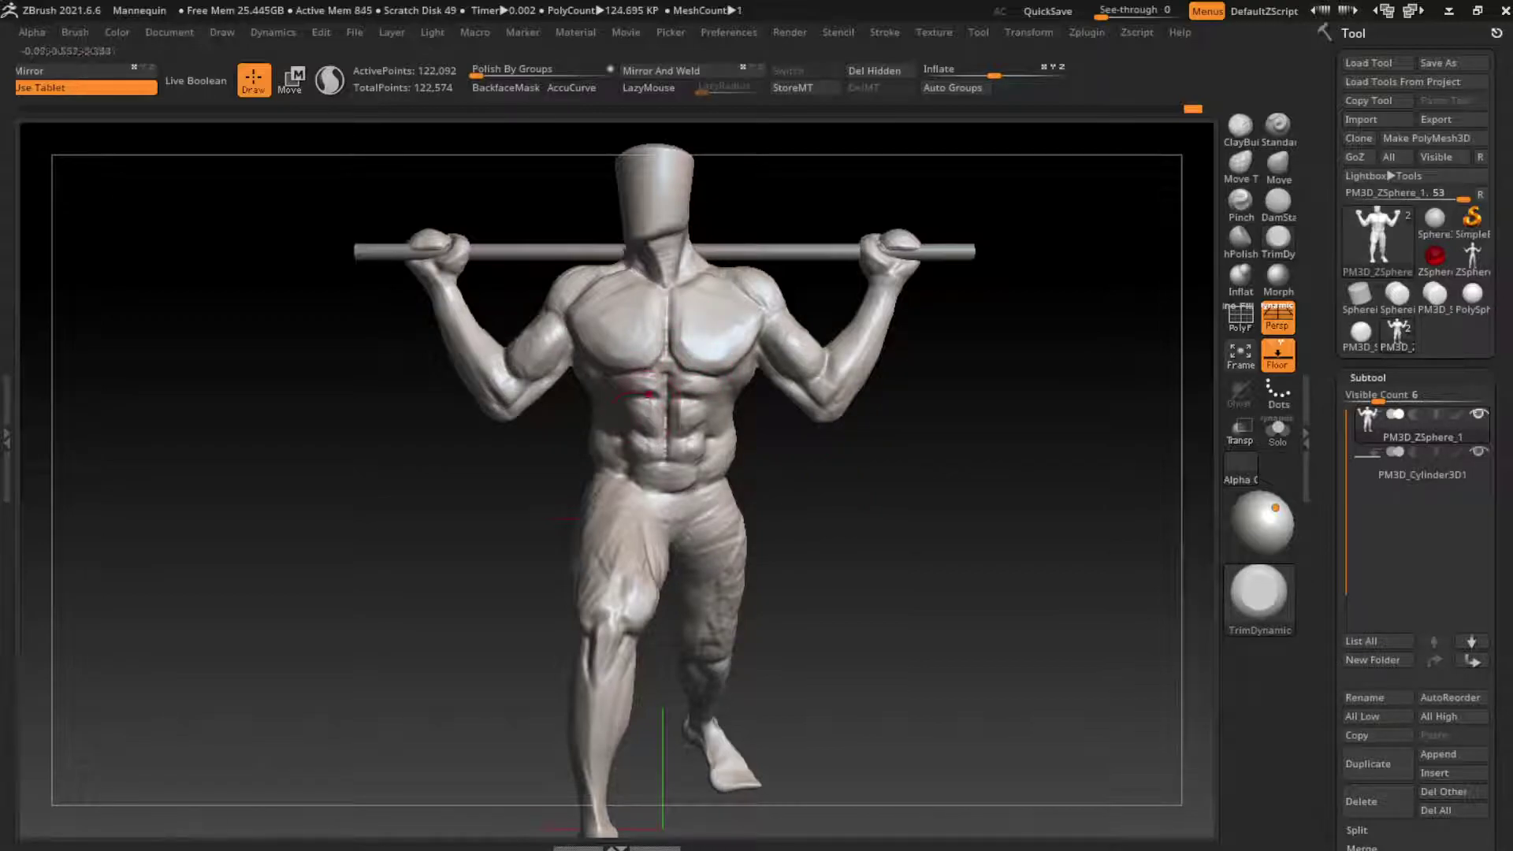
pyautogui.hotkey('ctrl', 'z')
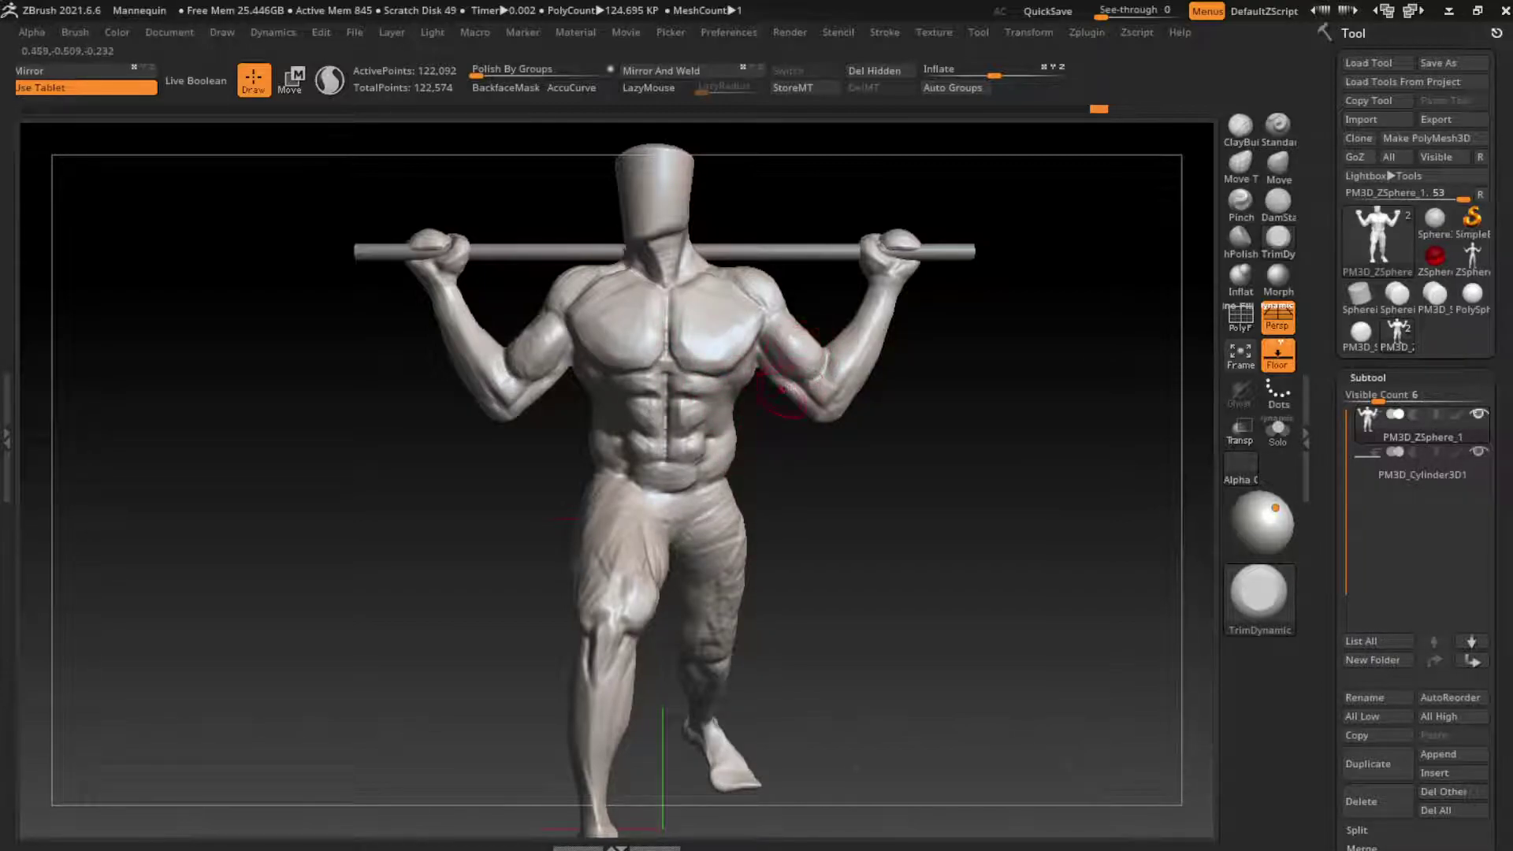
pyautogui.click(1277, 204)
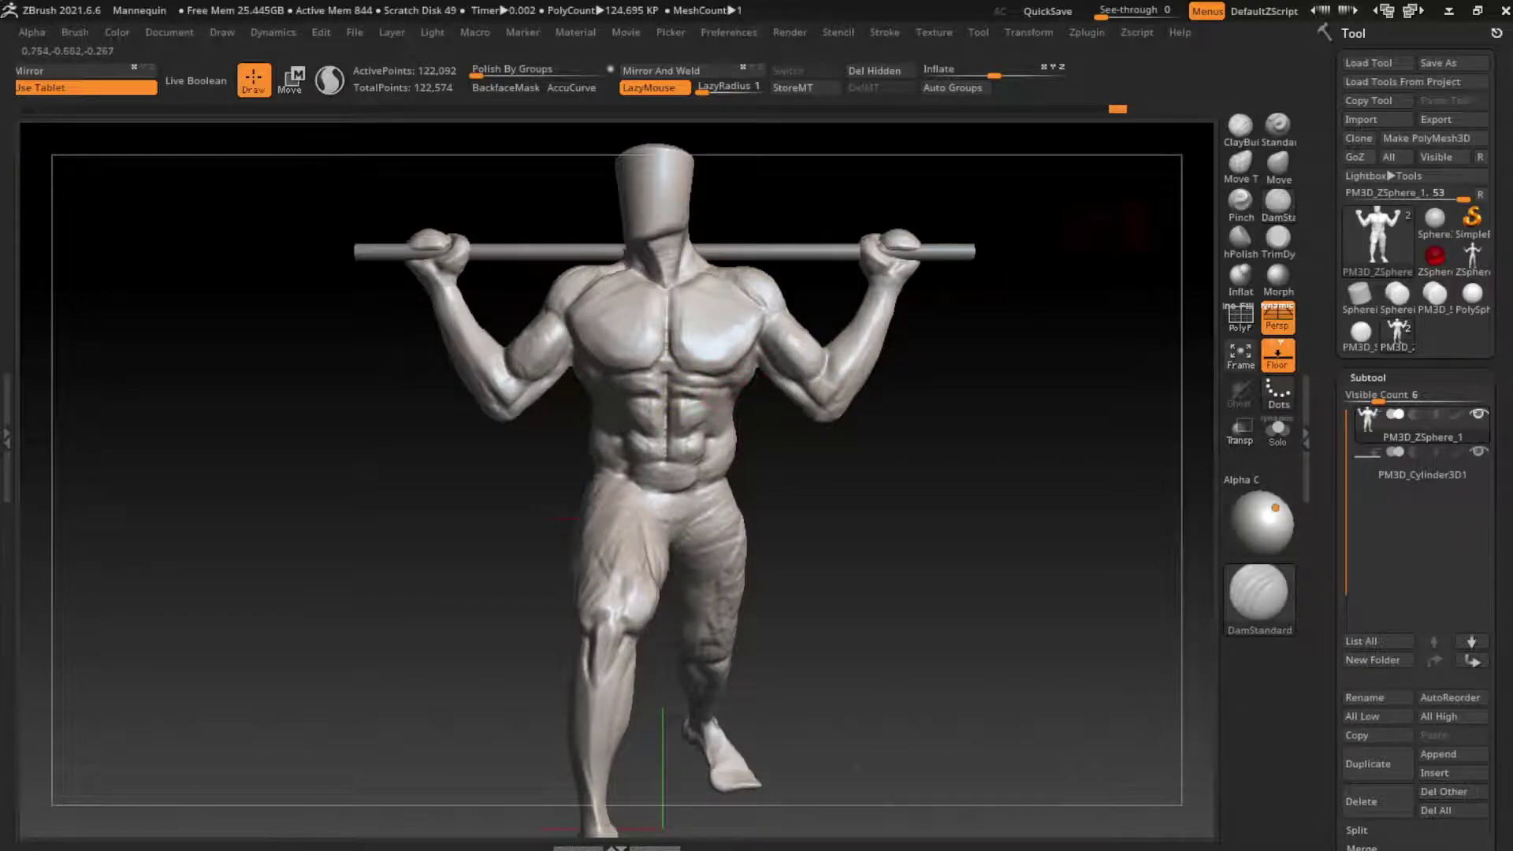
# Carve a groove into the abdomen with DamStandard
pyautogui.press('b')
pyautogui.press('c')
pyautogui.press('b')
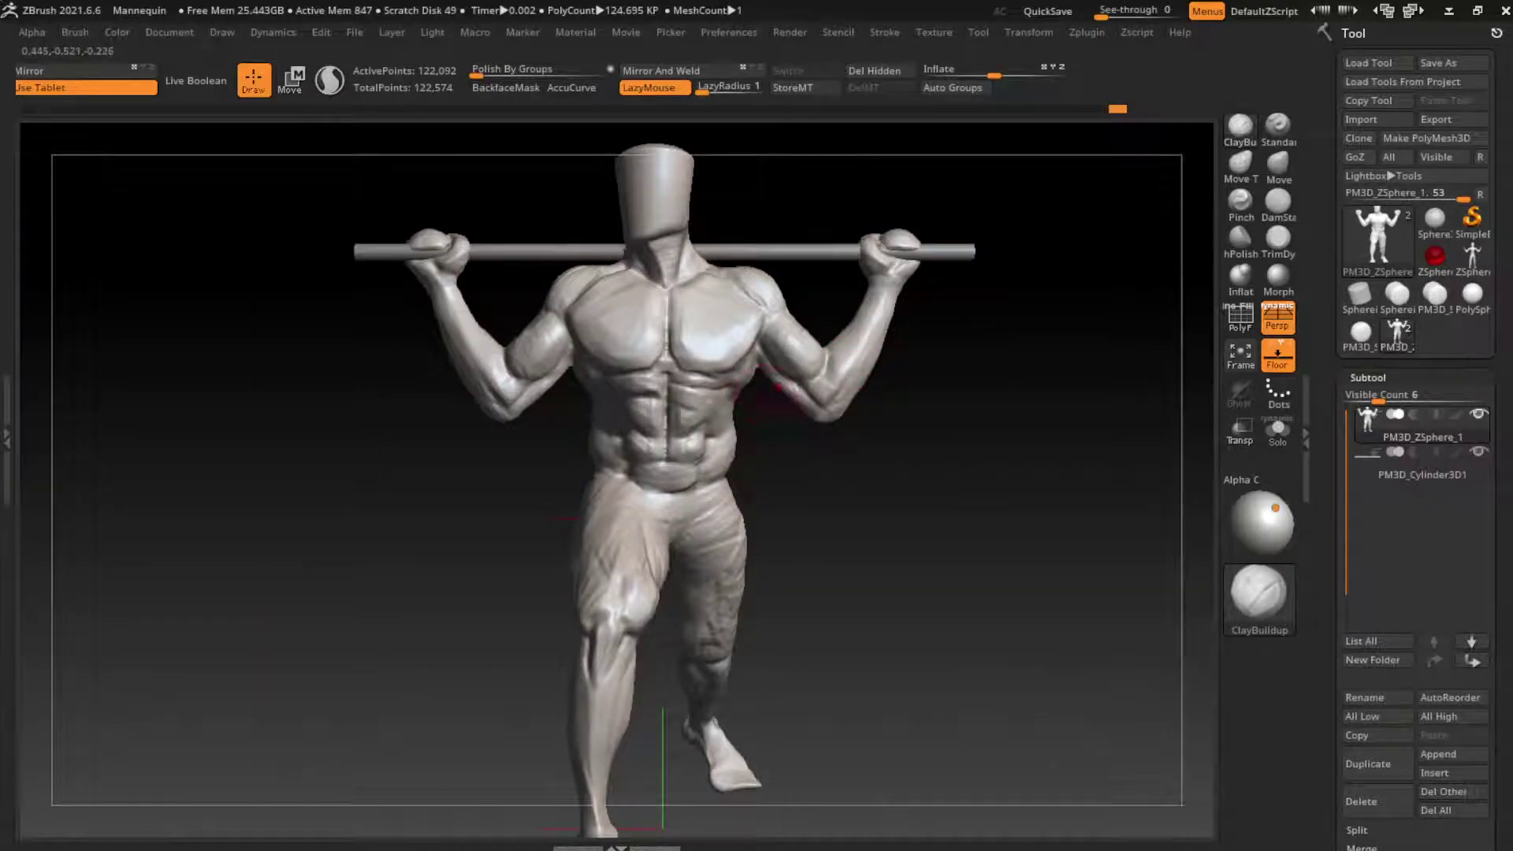
pyautogui.click(1278, 201)
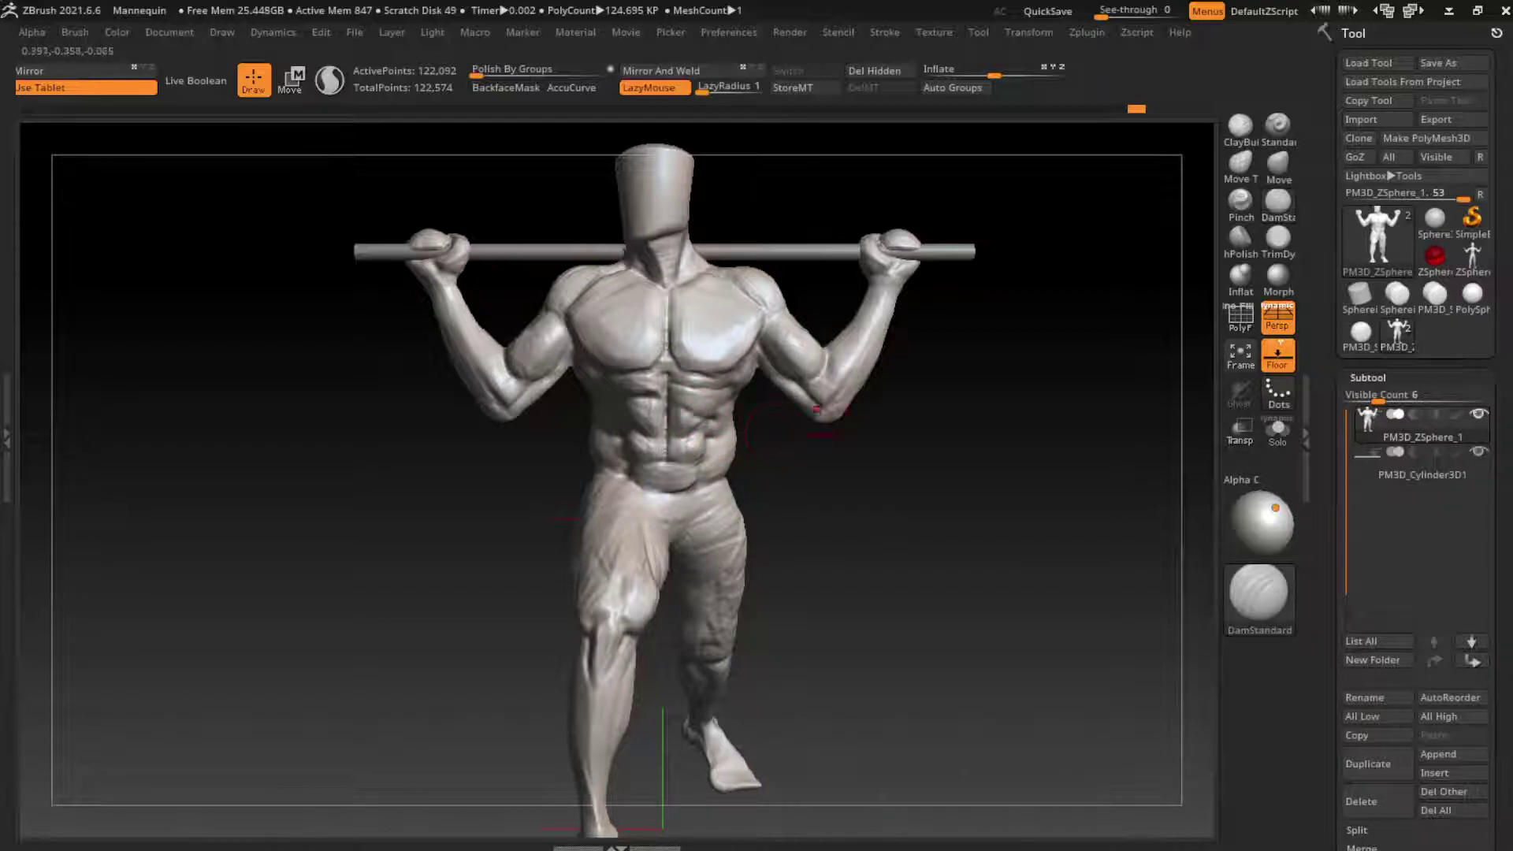
pyautogui.click(1239, 126)
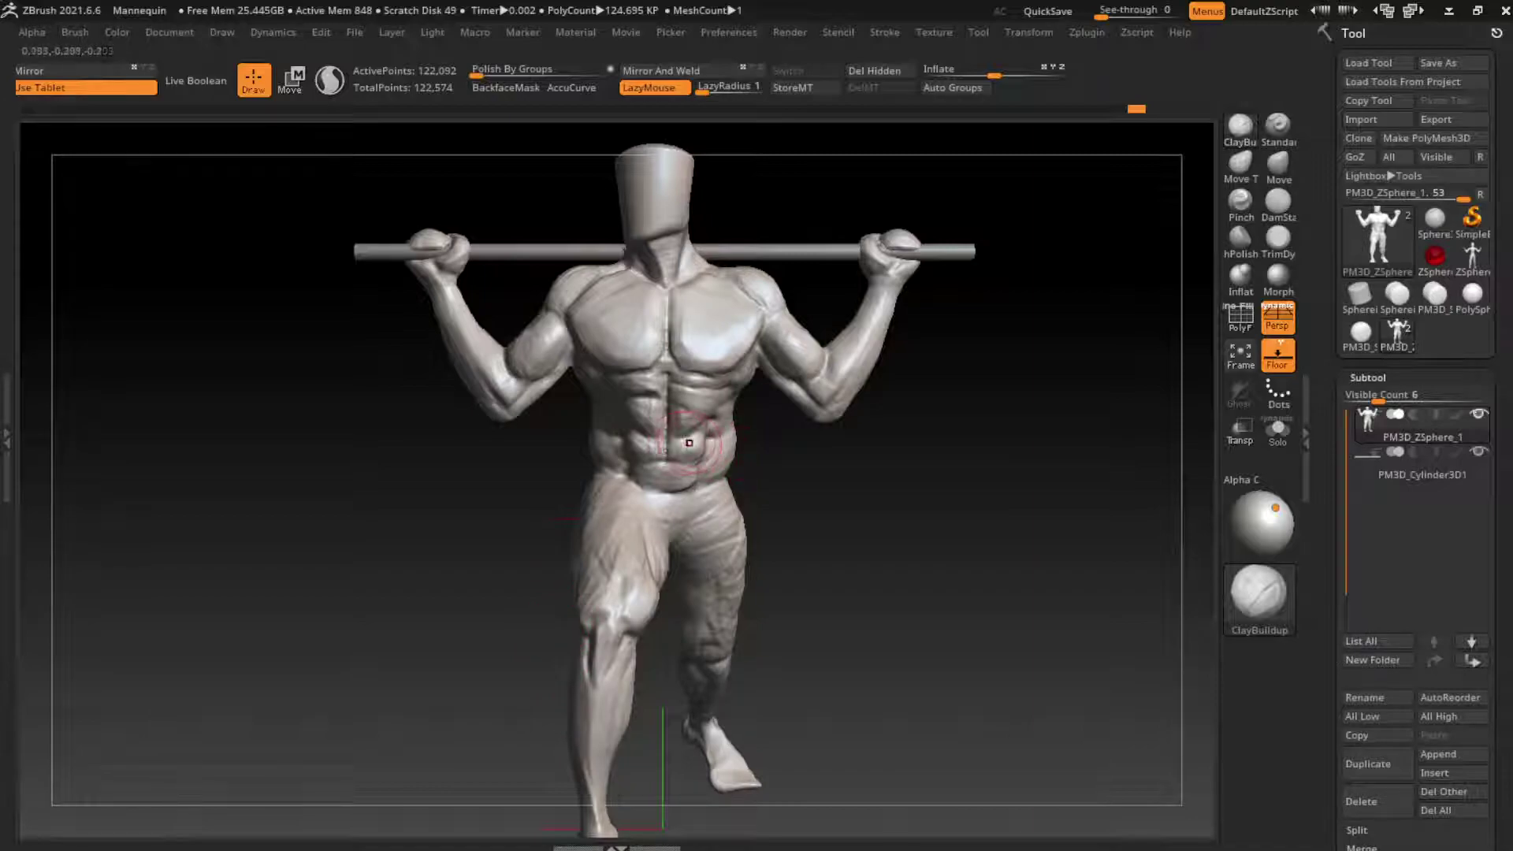
pyautogui.click(1278, 201)
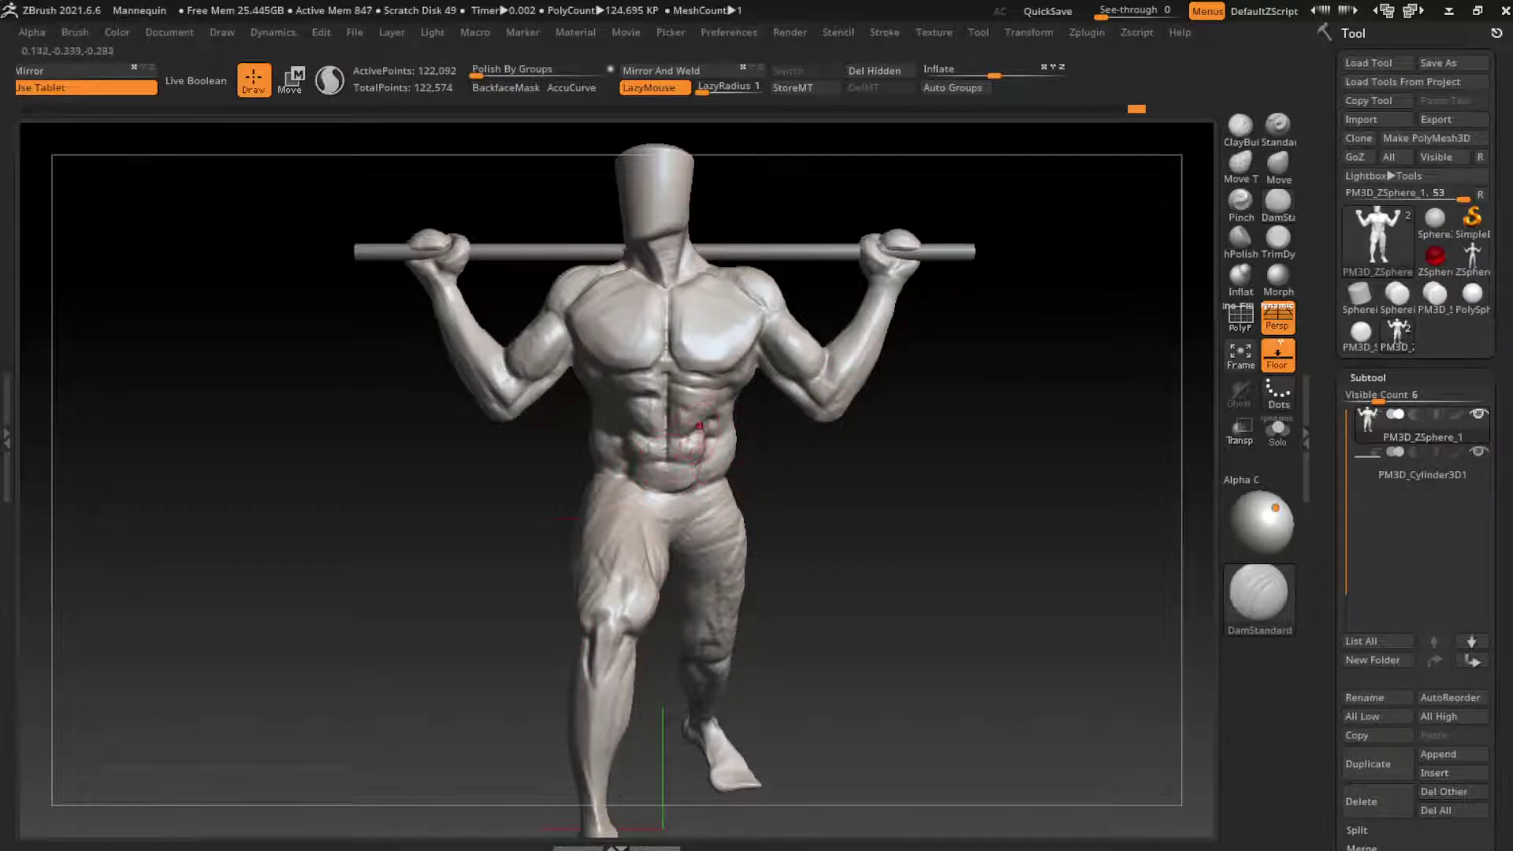
pyautogui.moveTo(705, 399); pyautogui.dragTo(674, 441)
# Keep alternating DamStandard and ClayBuildup over the abdominal grooves
pyautogui.click(1239, 124)
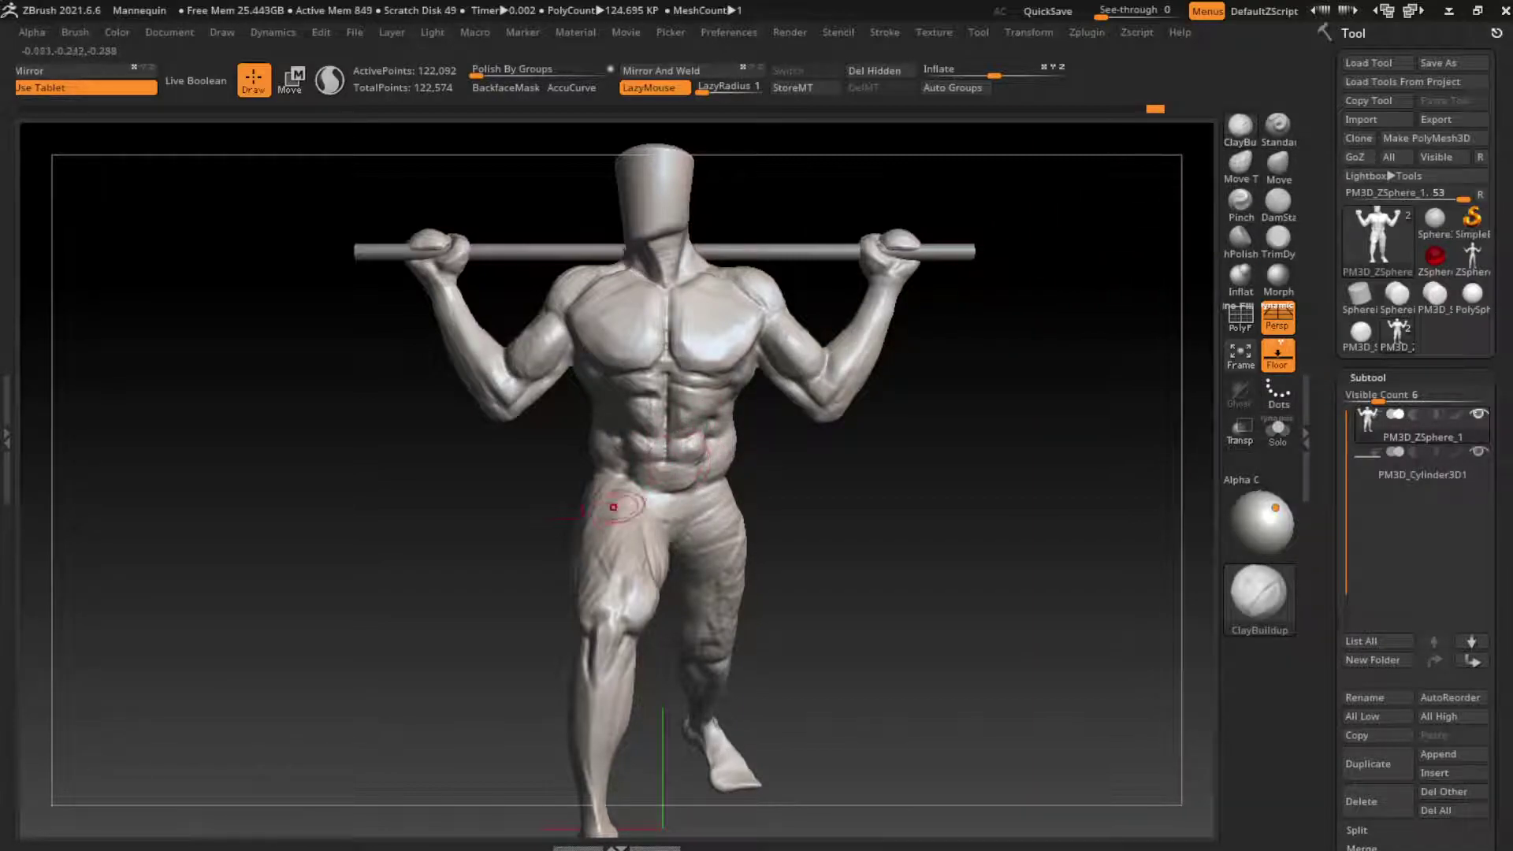
pyautogui.click(1277, 202)
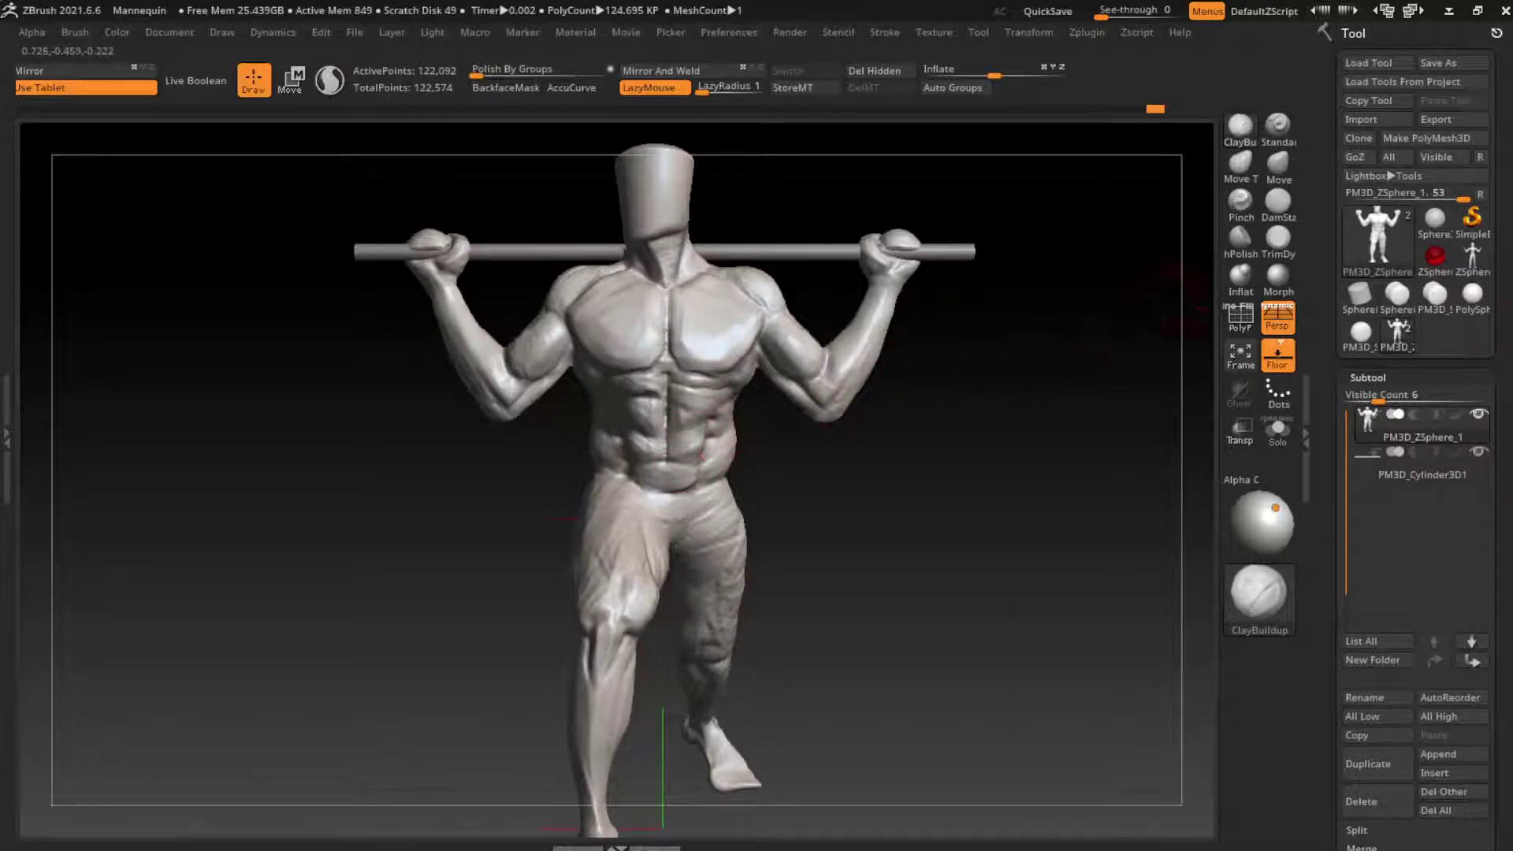
pyautogui.press('b')
pyautogui.press('d')
pyautogui.press('s')
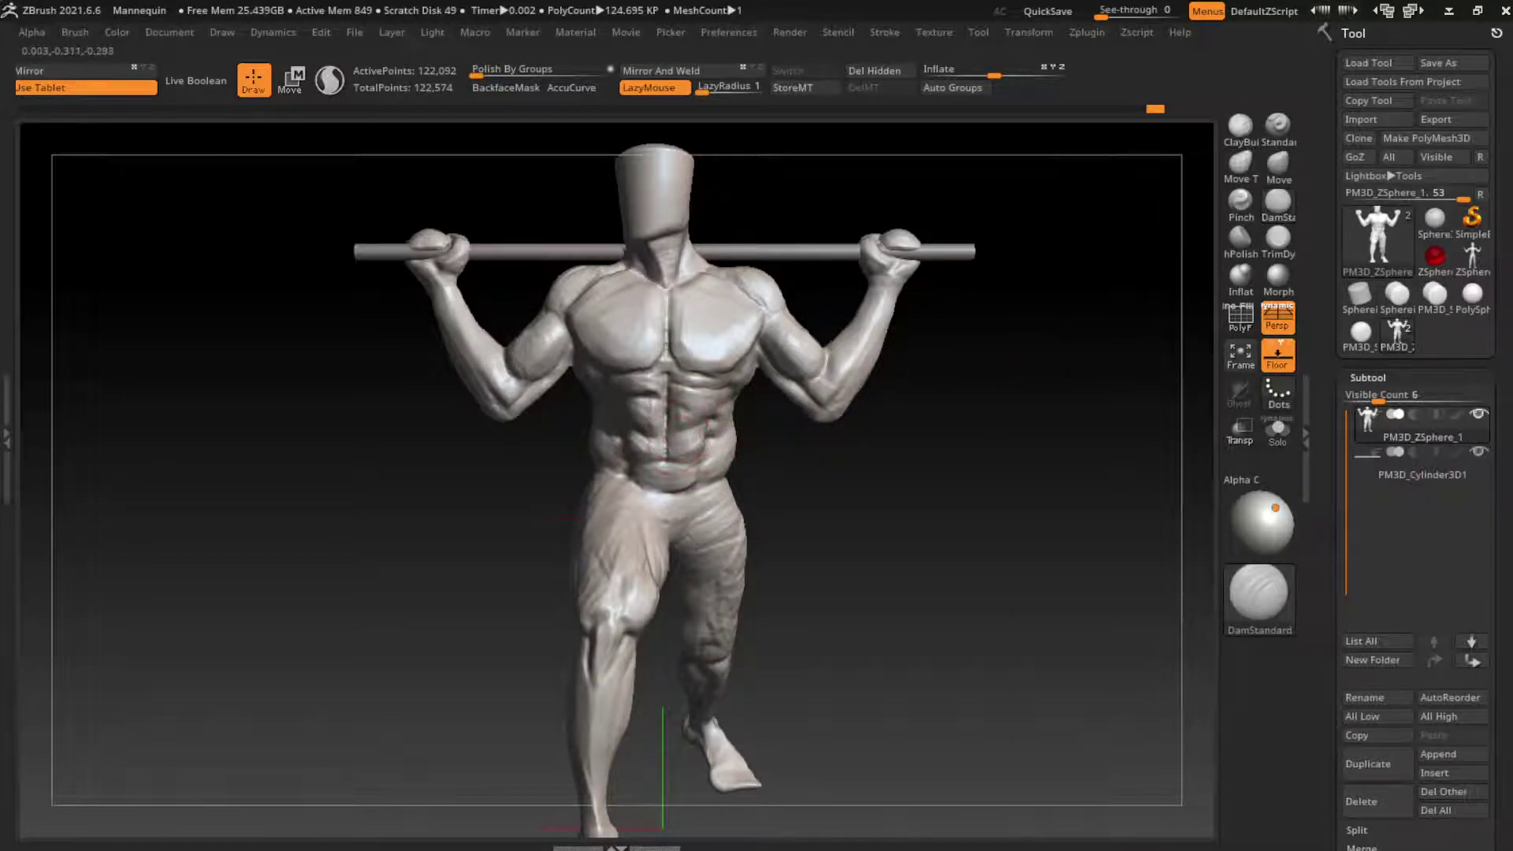
pyautogui.press('b')
pyautogui.press('c')
pyautogui.press('b')
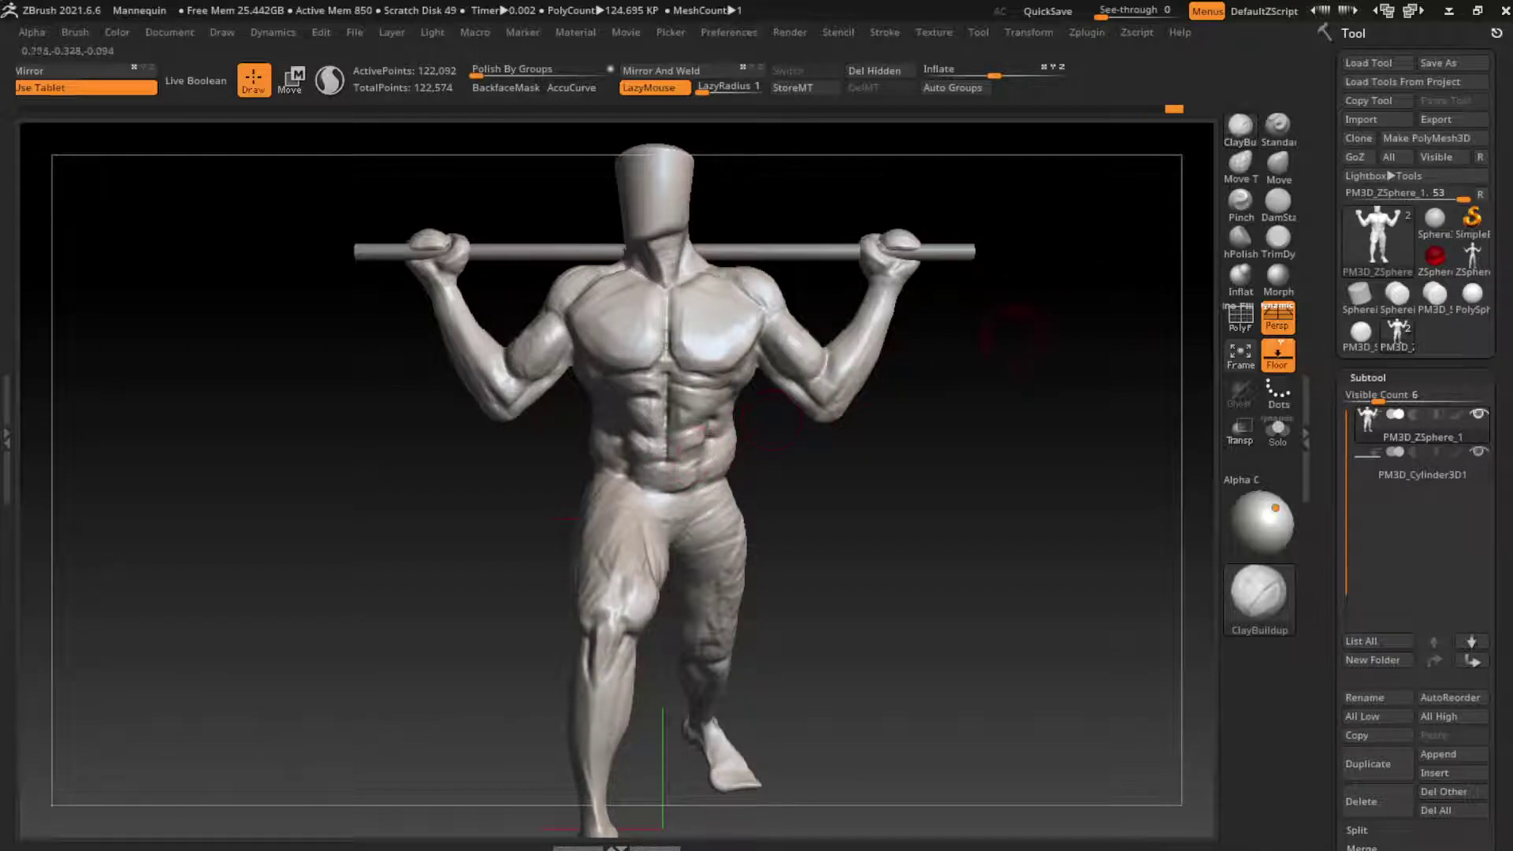
# Build up folds on the lower abdomen above the pelvis with ClayBuildup
pyautogui.press('b')
pyautogui.press('d')
pyautogui.press('s')
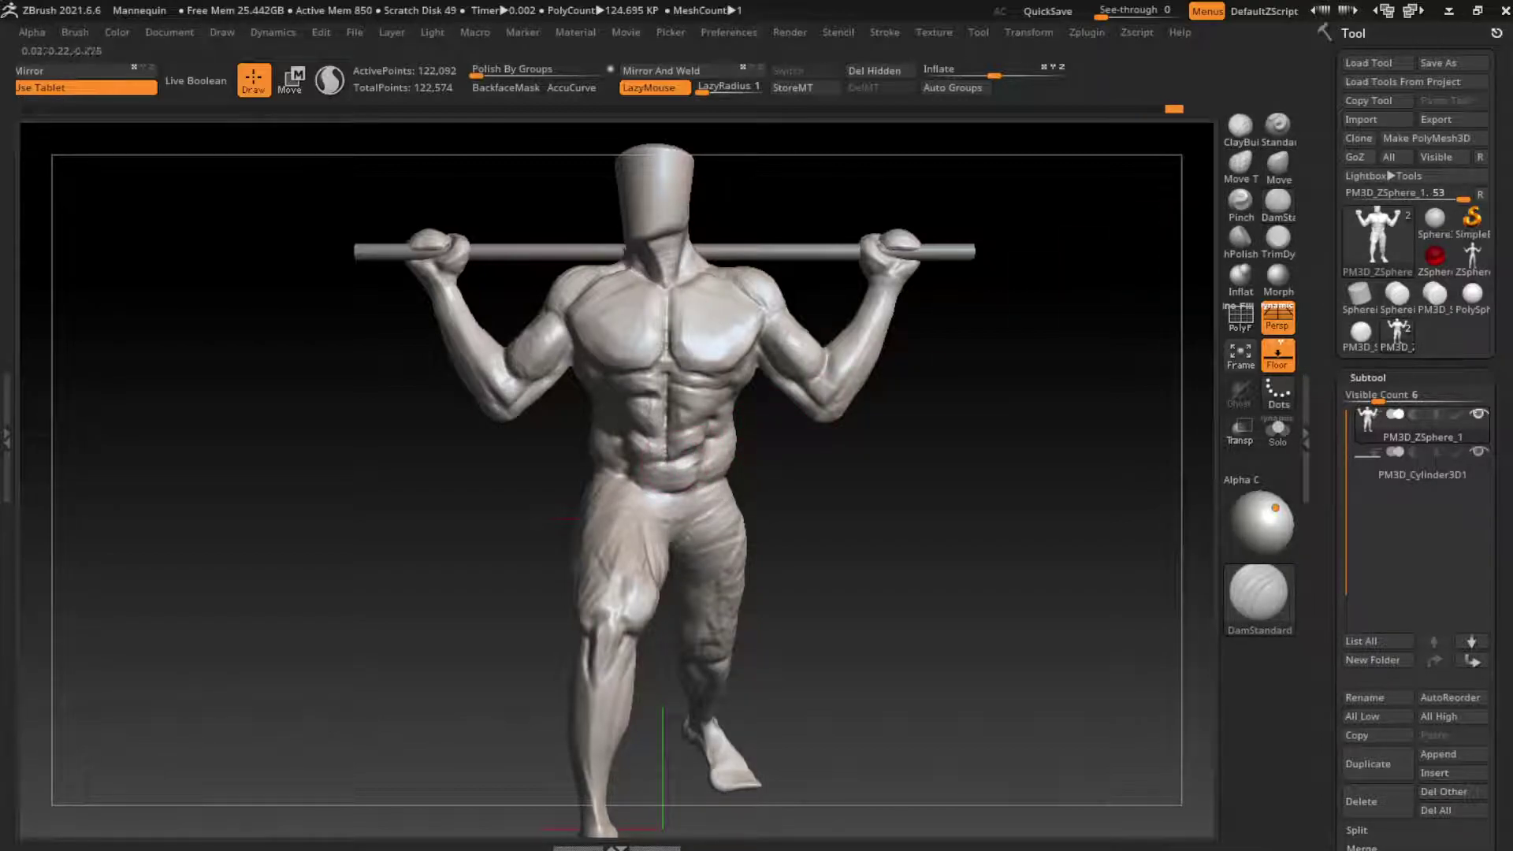
pyautogui.press('b')
pyautogui.press('c')
pyautogui.press('b')
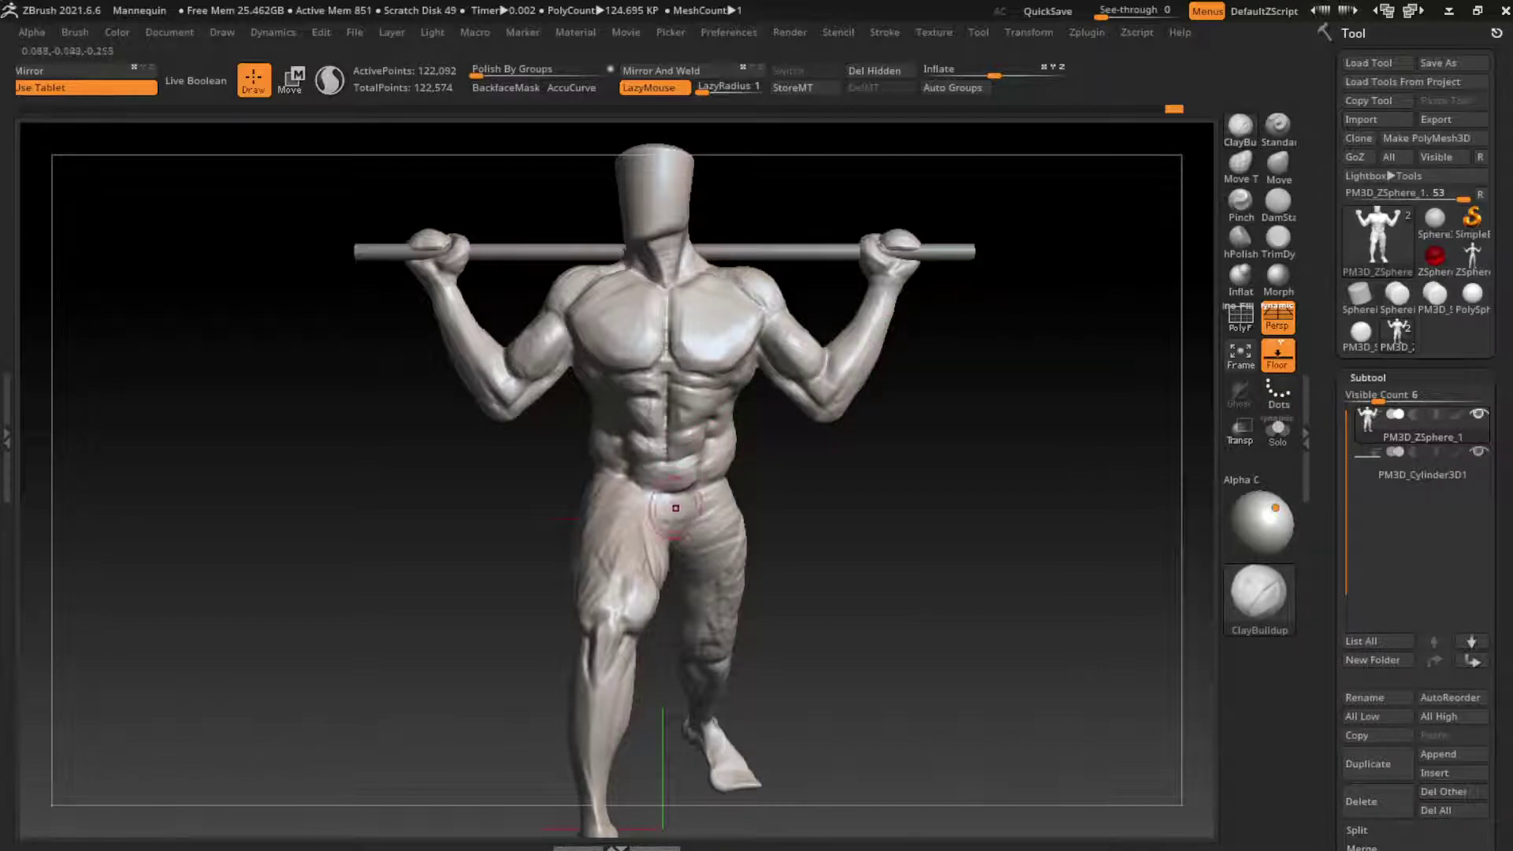
pyautogui.moveTo(654, 504); pyautogui.dragTo(709, 497)
pyautogui.click(1278, 203)
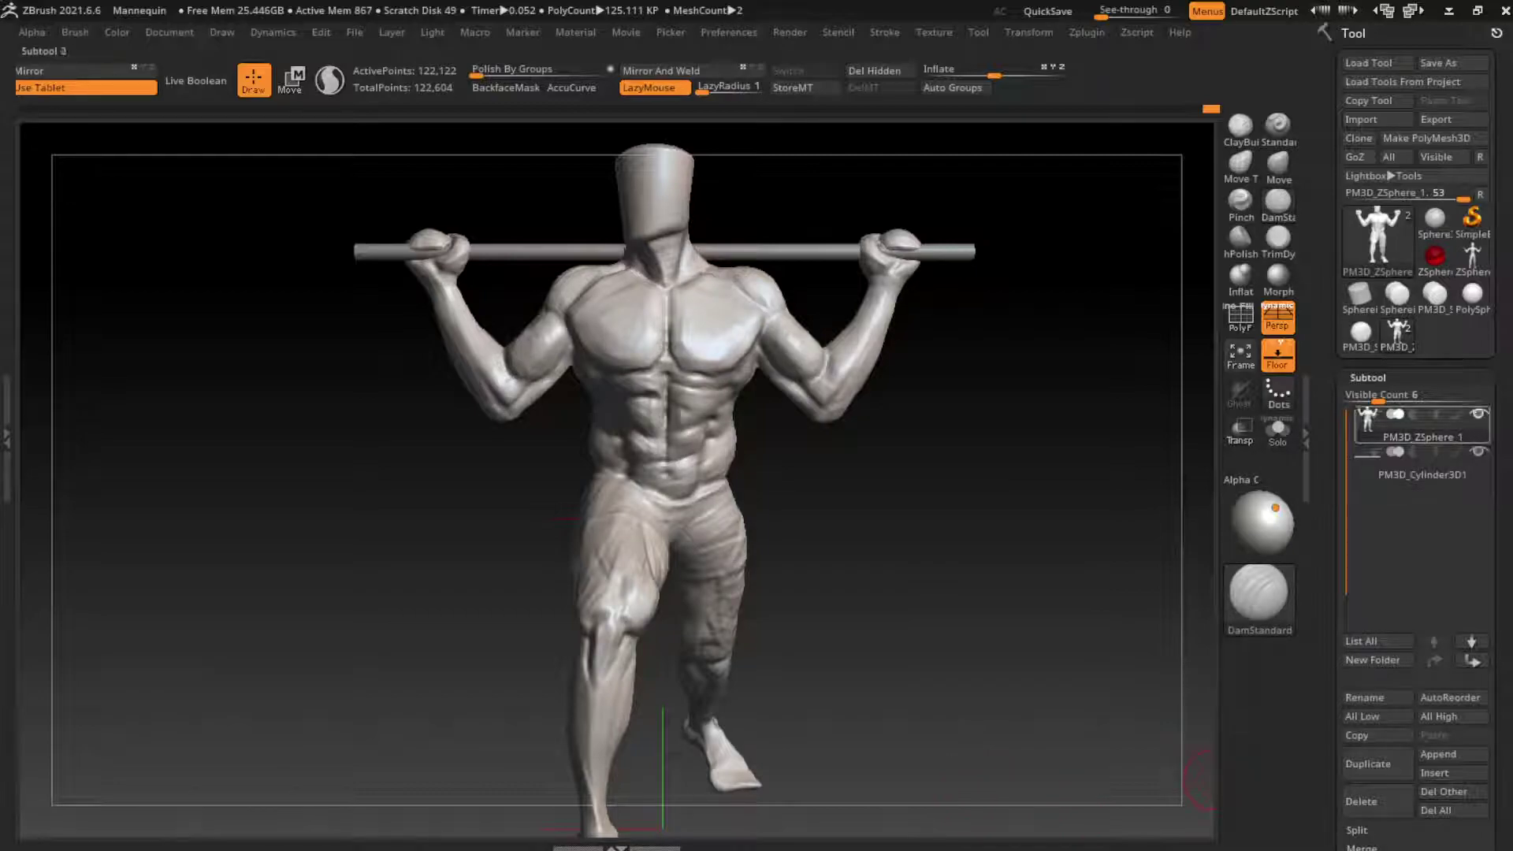
# Set DynaMesh Resolution to 448 under Tool > Geometry
pyautogui.click(1367, 377)
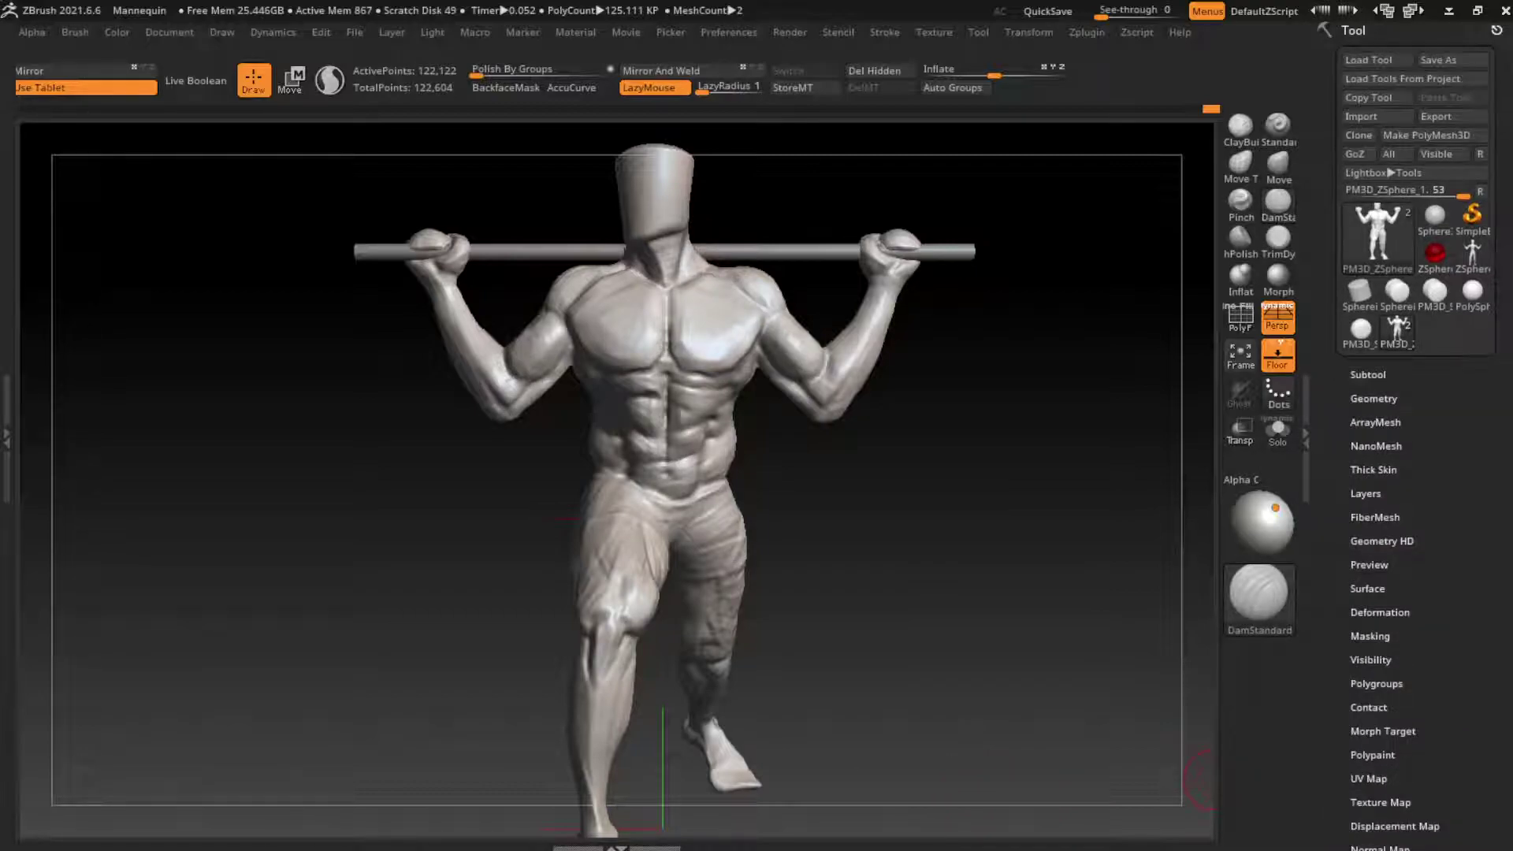
pyautogui.click(1373, 399)
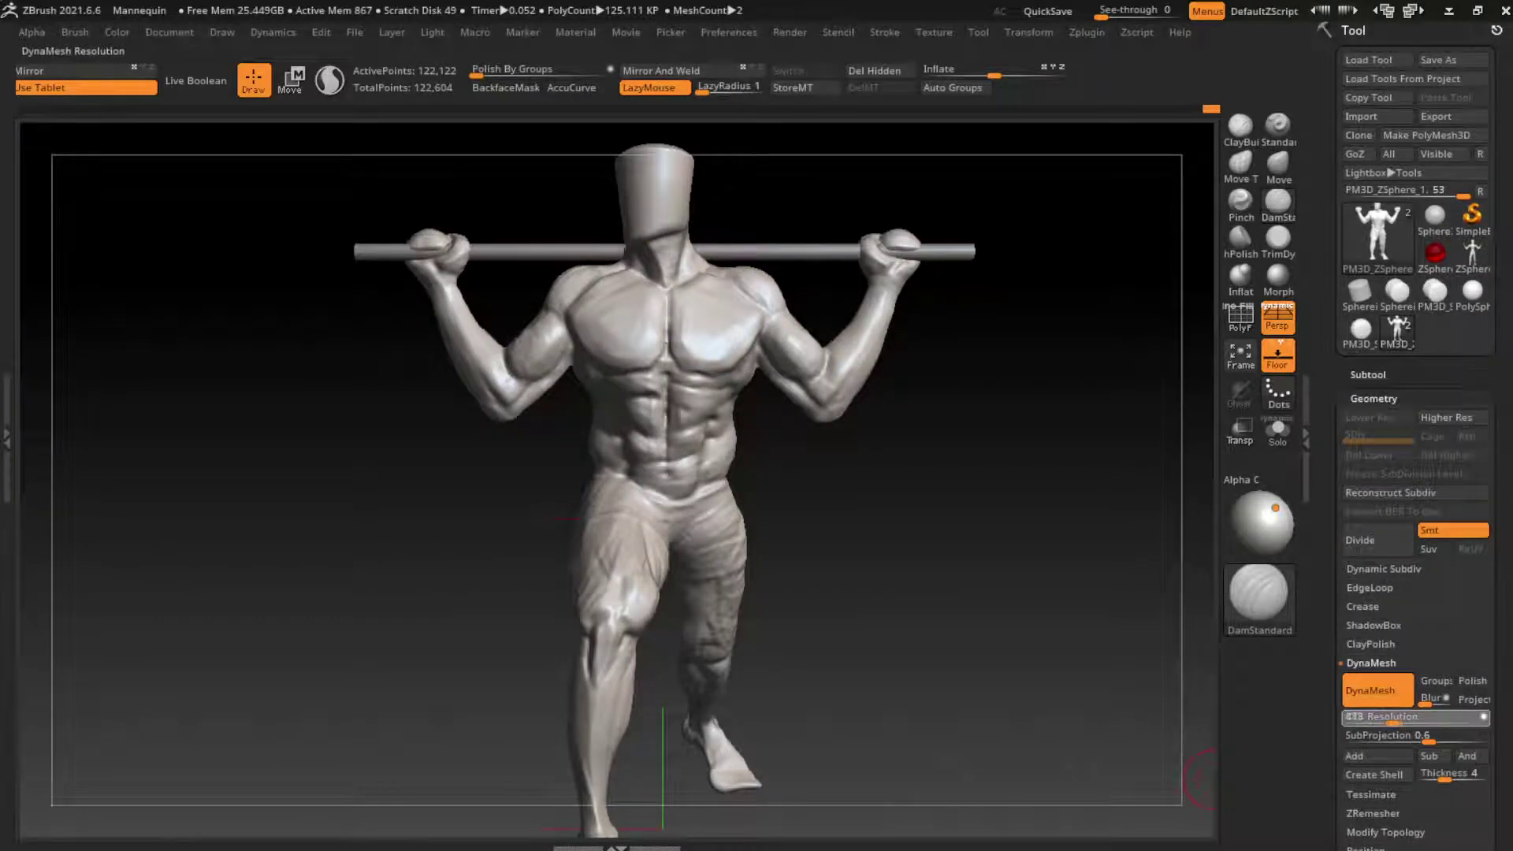
pyautogui.moveTo(1394, 719); pyautogui.dragTo(1391, 719)
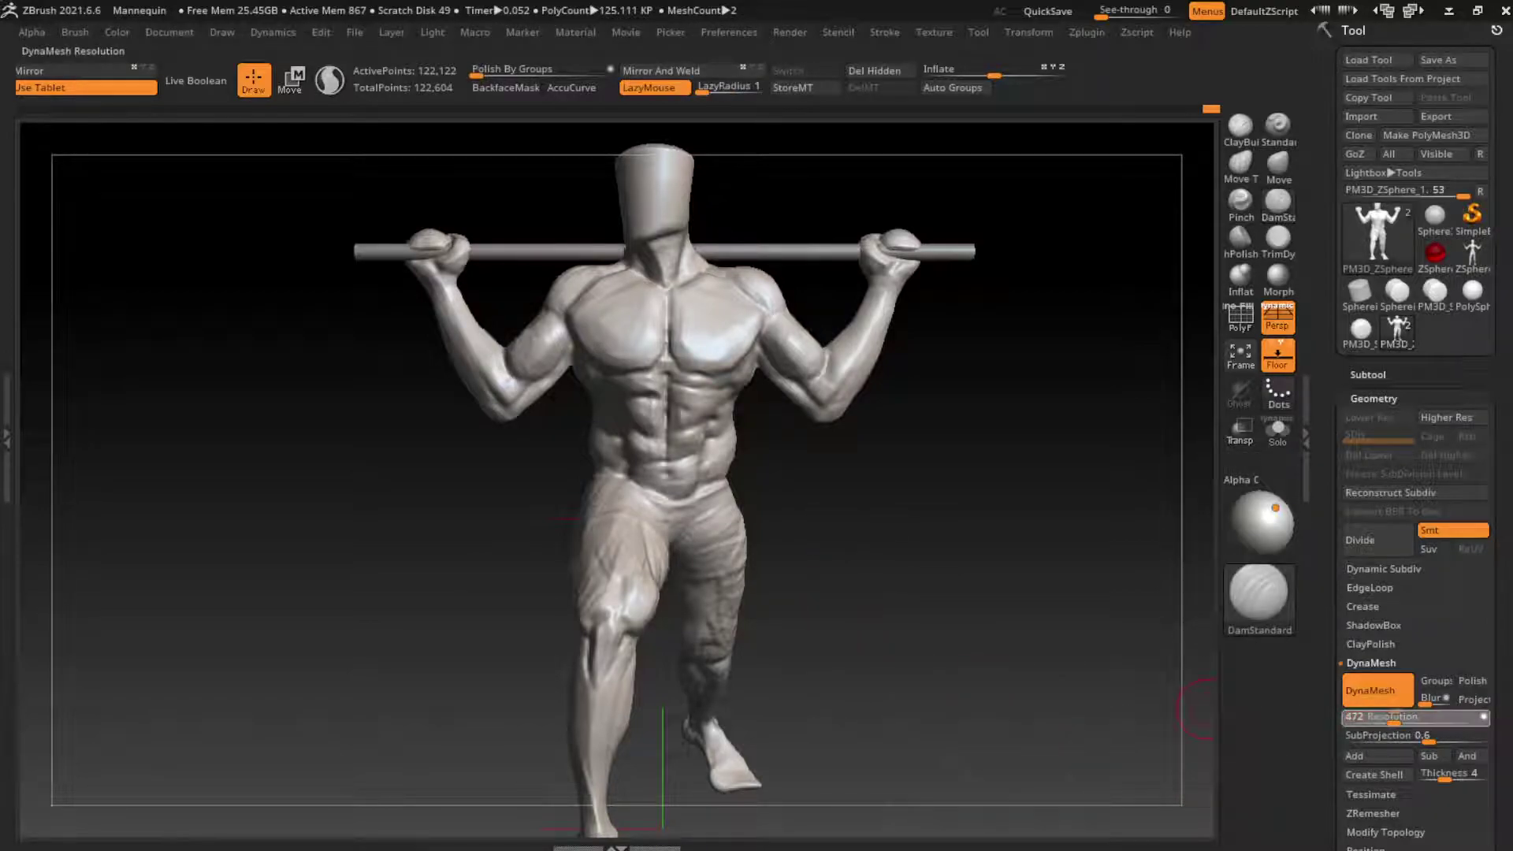
pyautogui.press('ctrl')
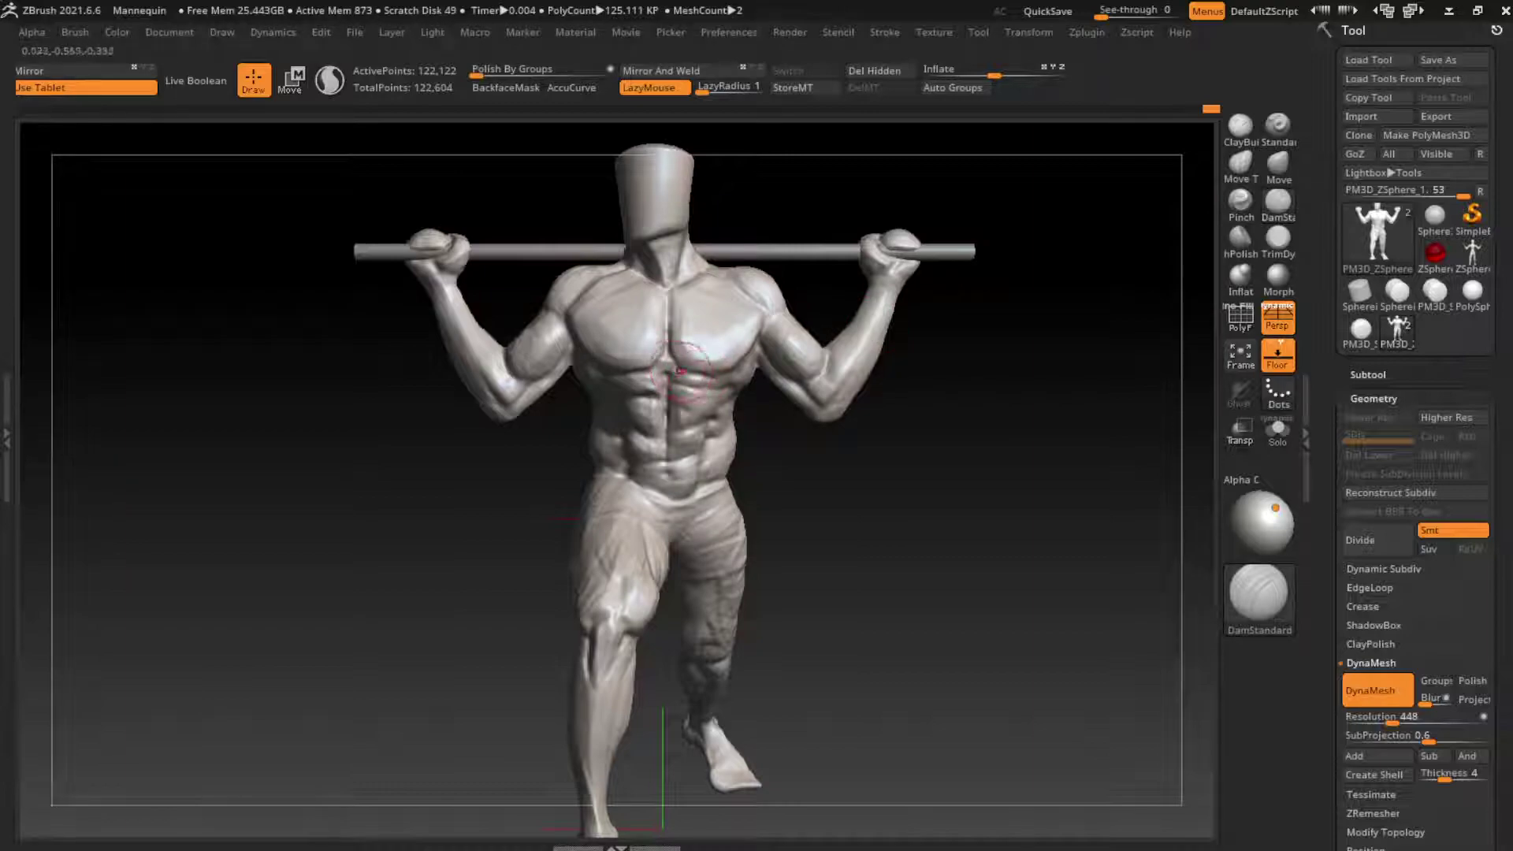
pyautogui.hotkey('ctrl', 'z')
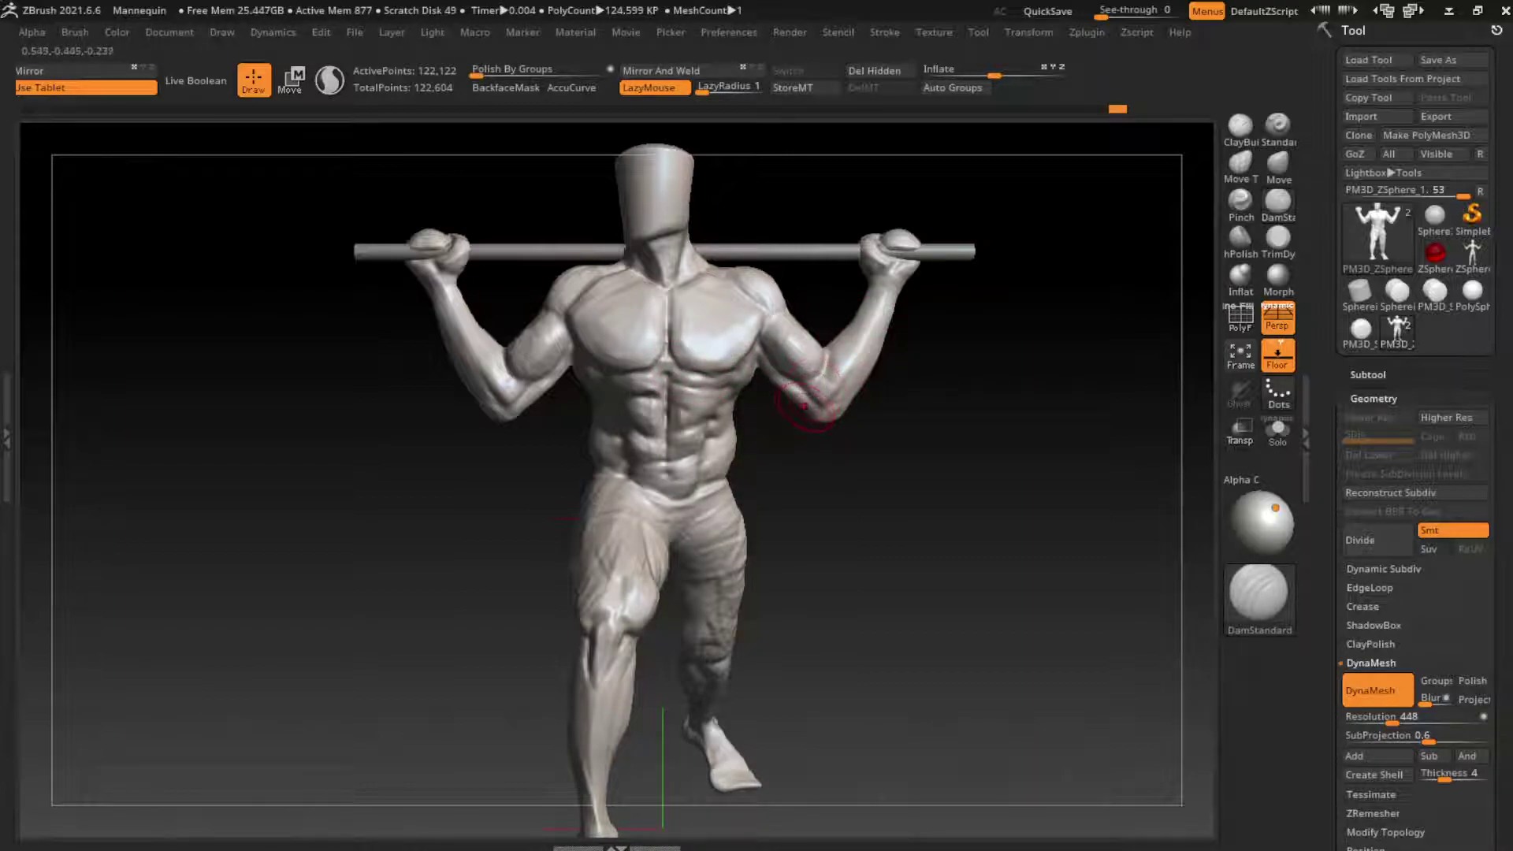
# Orbit around the figure, then build up the inner elbow with ClayBuildup
pyautogui.click(1239, 123)
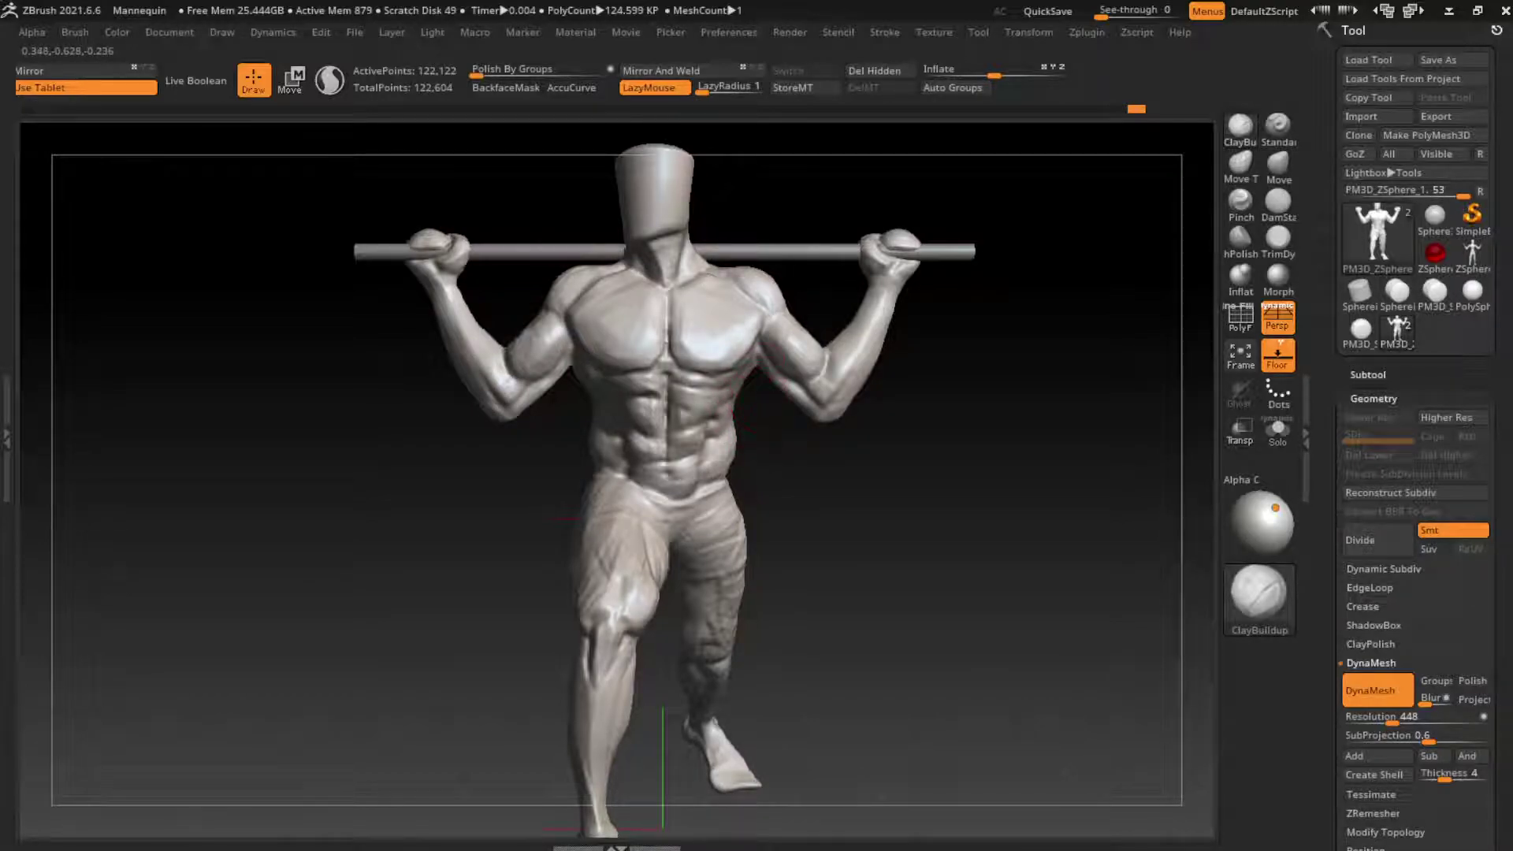
pyautogui.click(1278, 201)
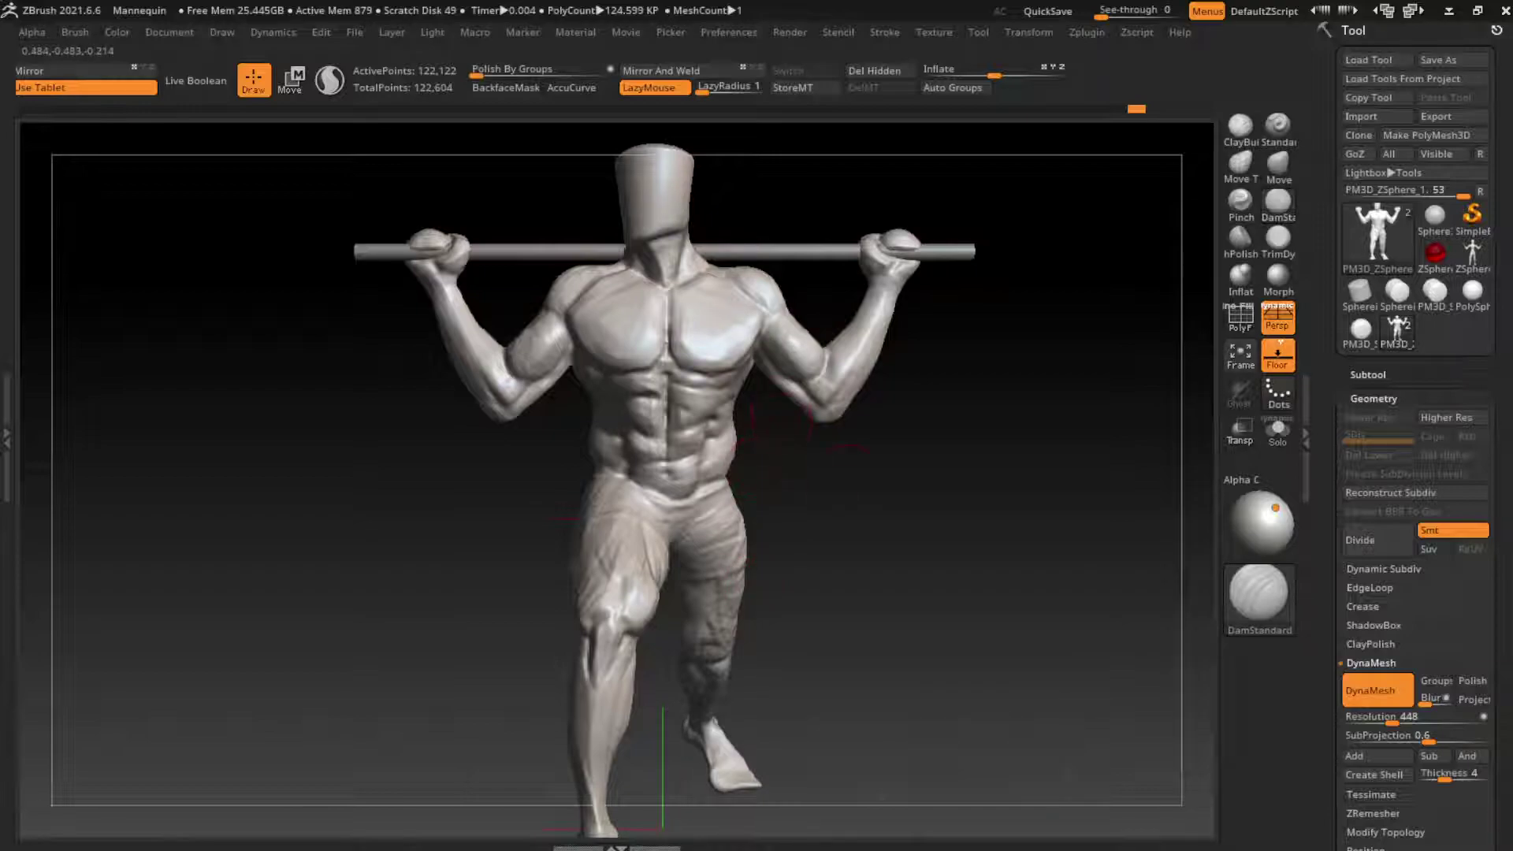
pyautogui.click(1239, 124)
pyautogui.moveTo(1040, 339); pyautogui.dragTo(957, 330)
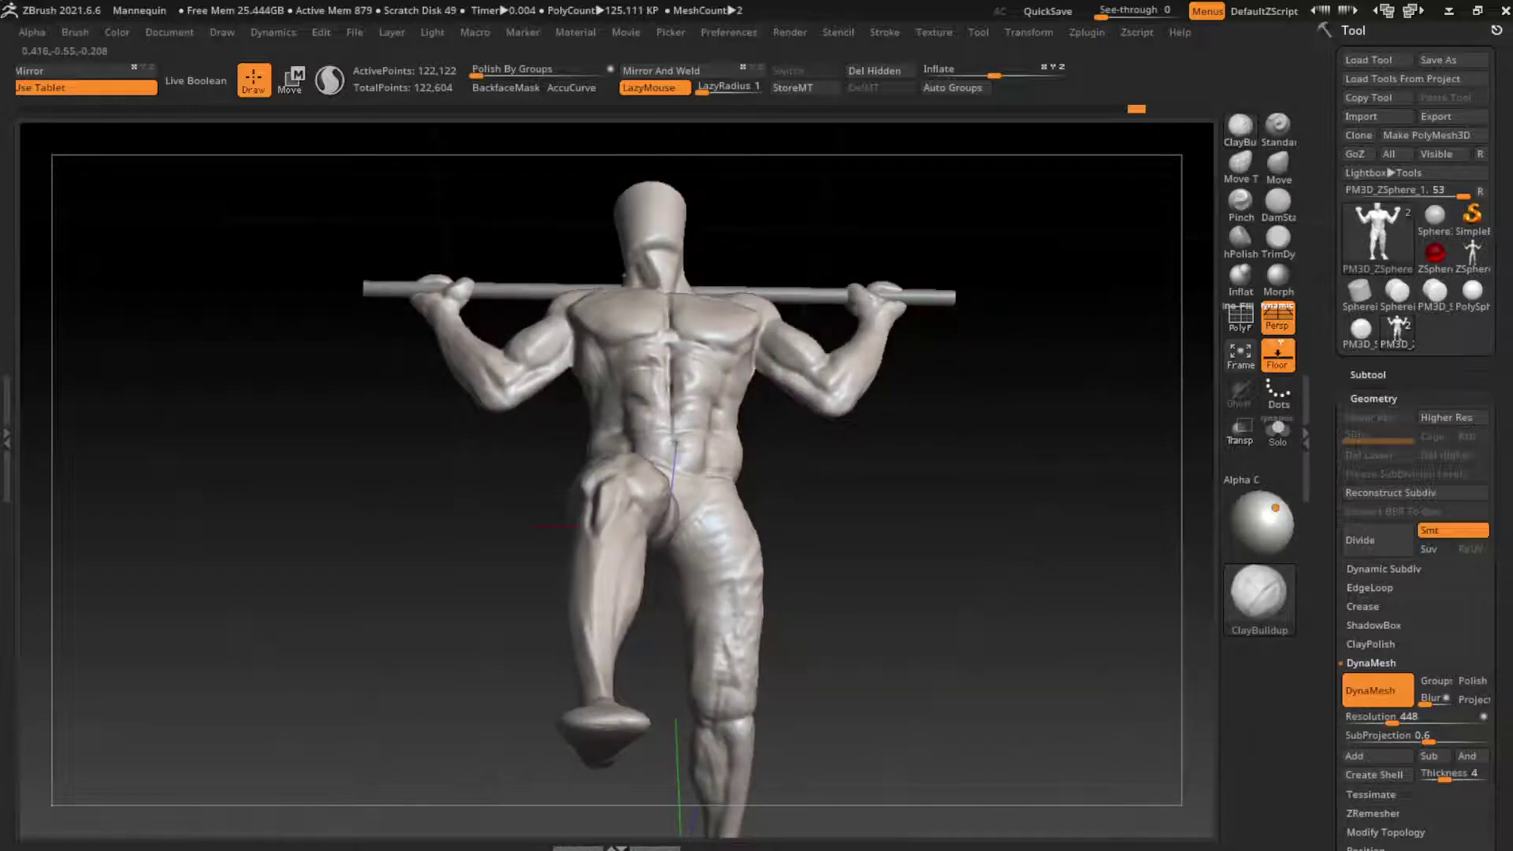
pyautogui.moveTo(1024, 236); pyautogui.dragTo(1024, 551)
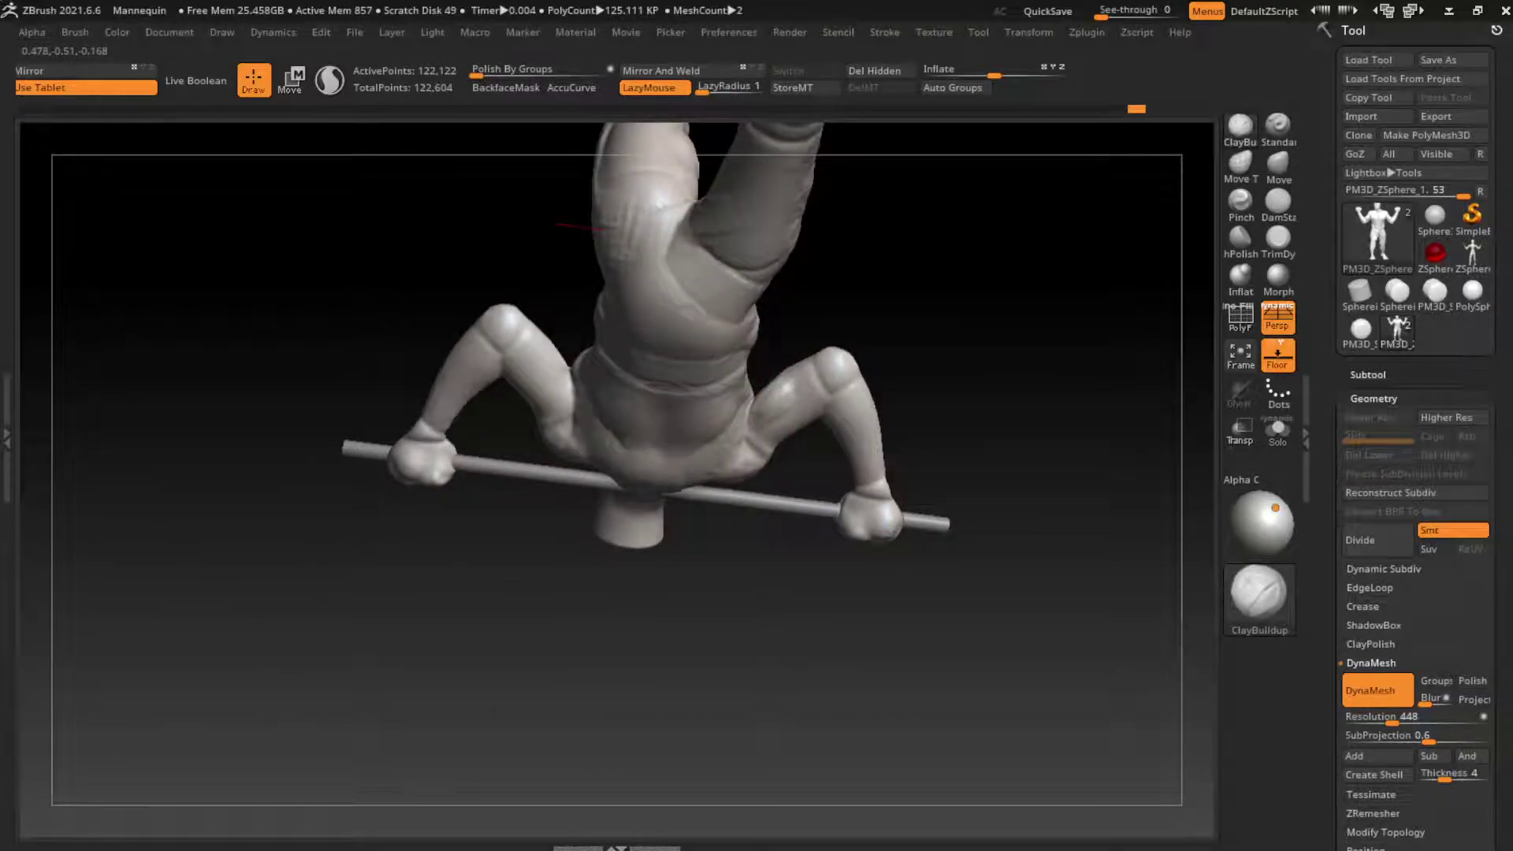
pyautogui.keyDown('shift'); pyautogui.moveTo(906, 748); pyautogui.dragTo(908, 498); pyautogui.keyUp('shift')
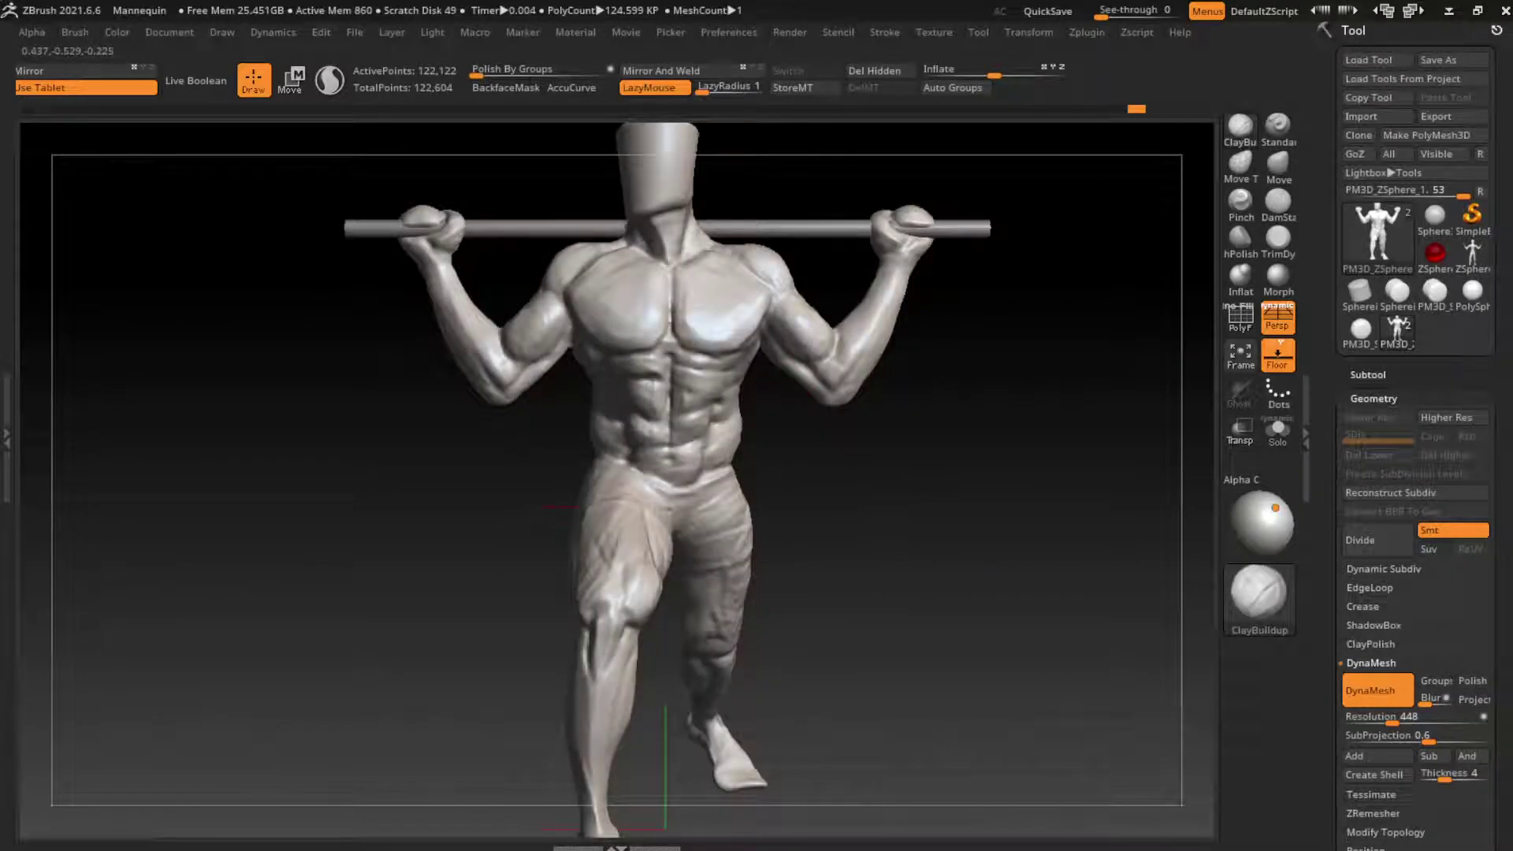
pyautogui.moveTo(778, 381)
pyautogui.mouseDown()
pyautogui.moveTo(798, 366)
pyautogui.moveTo(802, 319)
pyautogui.mouseUp()
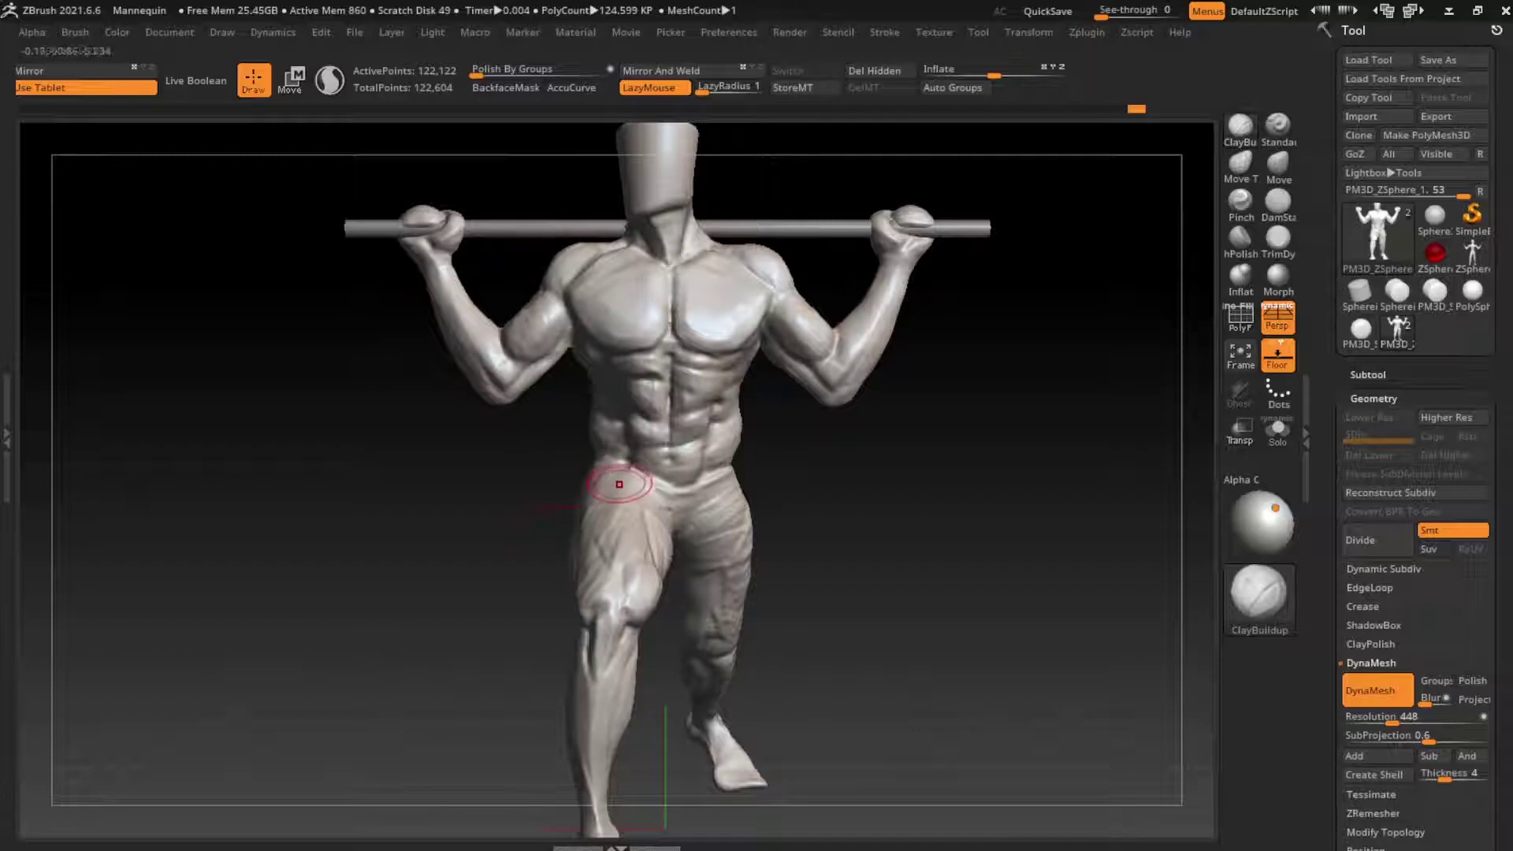
# Build up the upper left thigh, then cycle DamStandard, TrimDynamic and ClayBuildup
pyautogui.moveTo(634, 499); pyautogui.dragTo(619, 622)
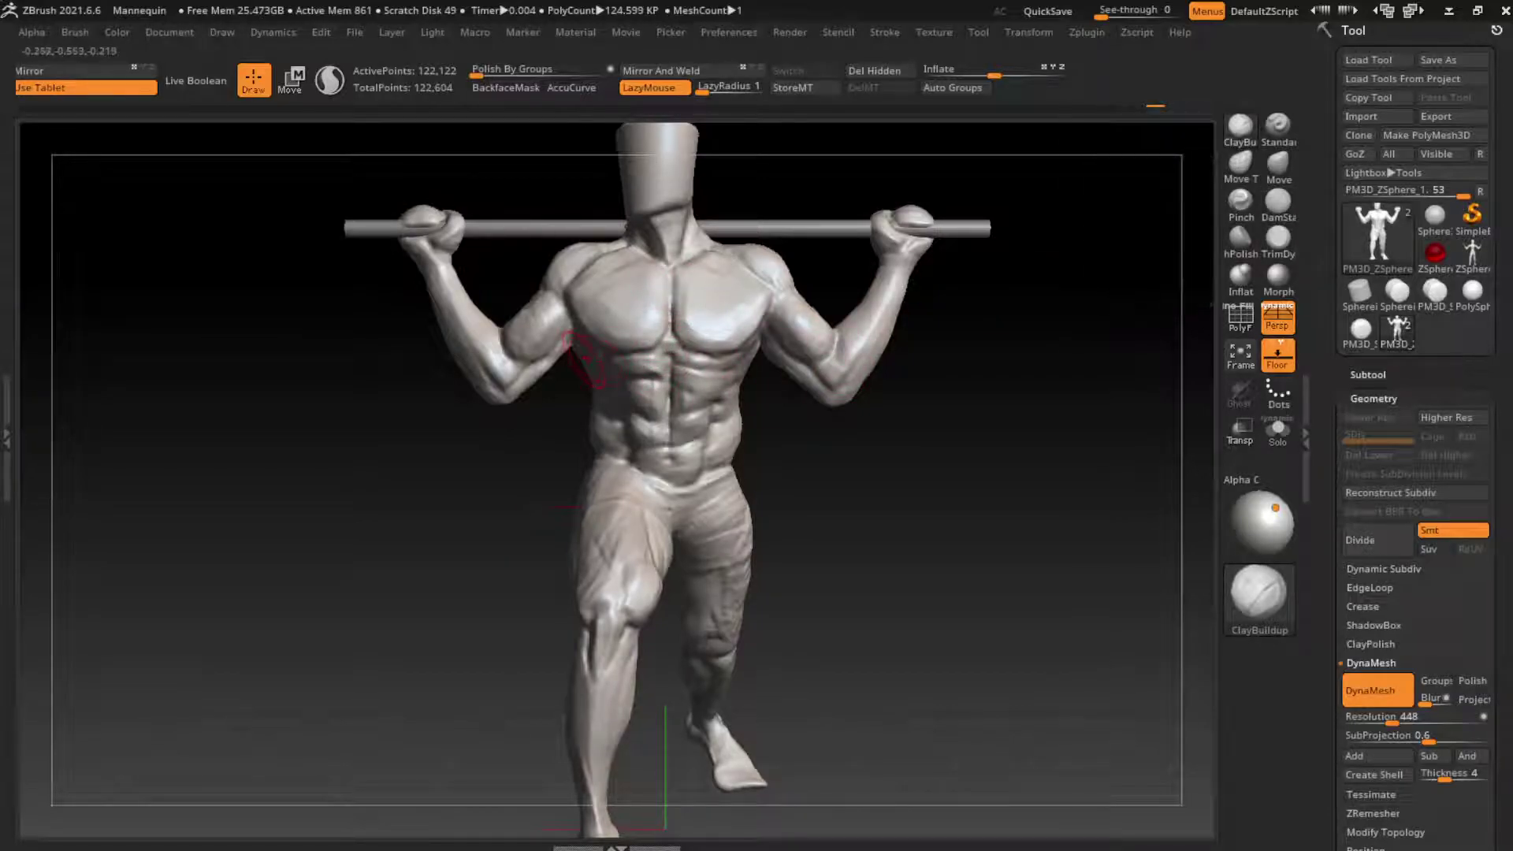
pyautogui.click(1277, 201)
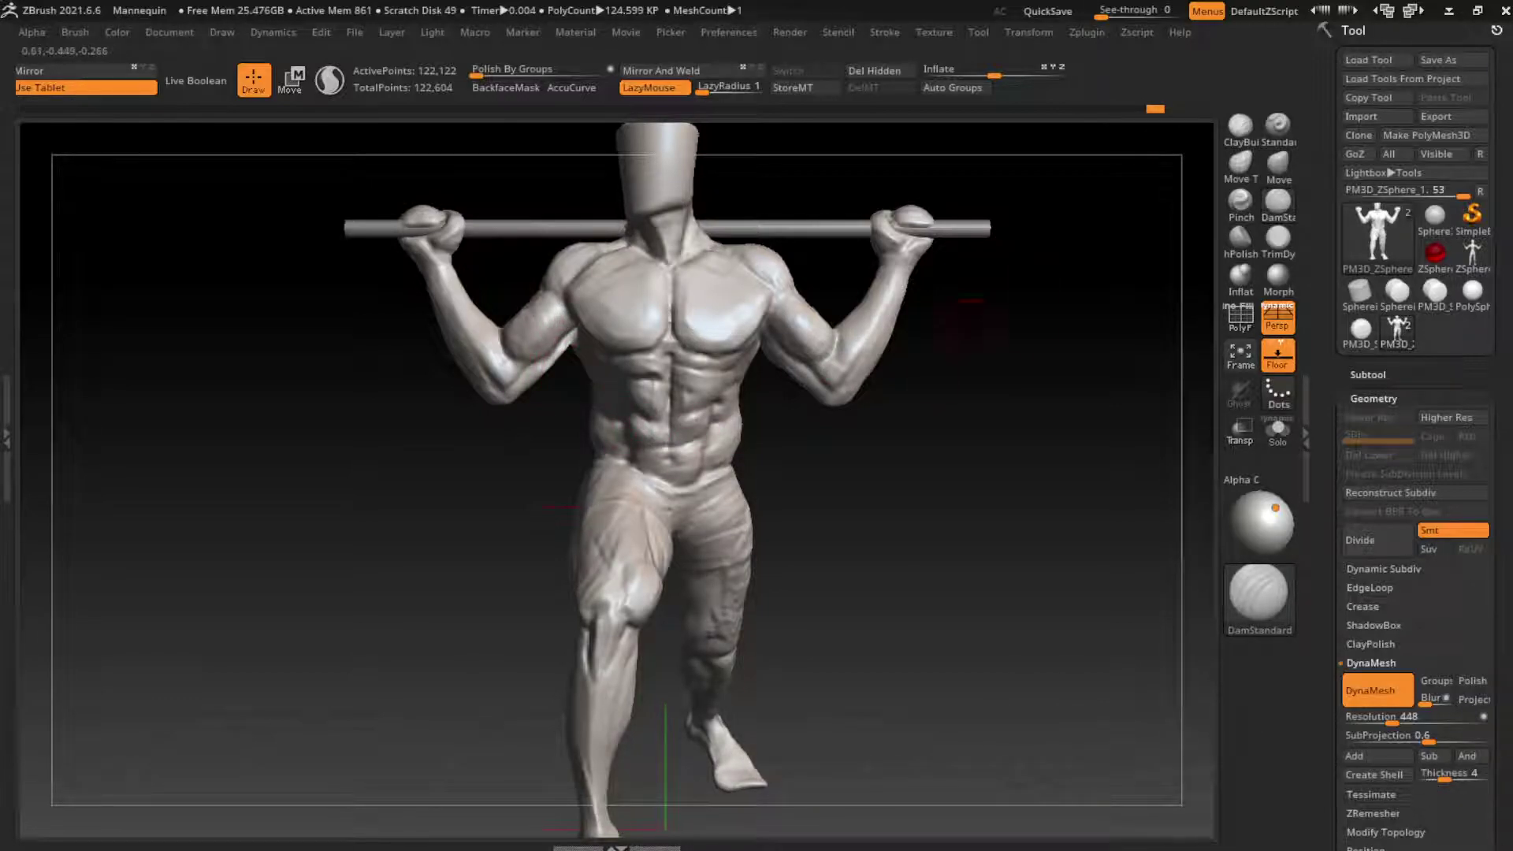
pyautogui.click(1240, 124)
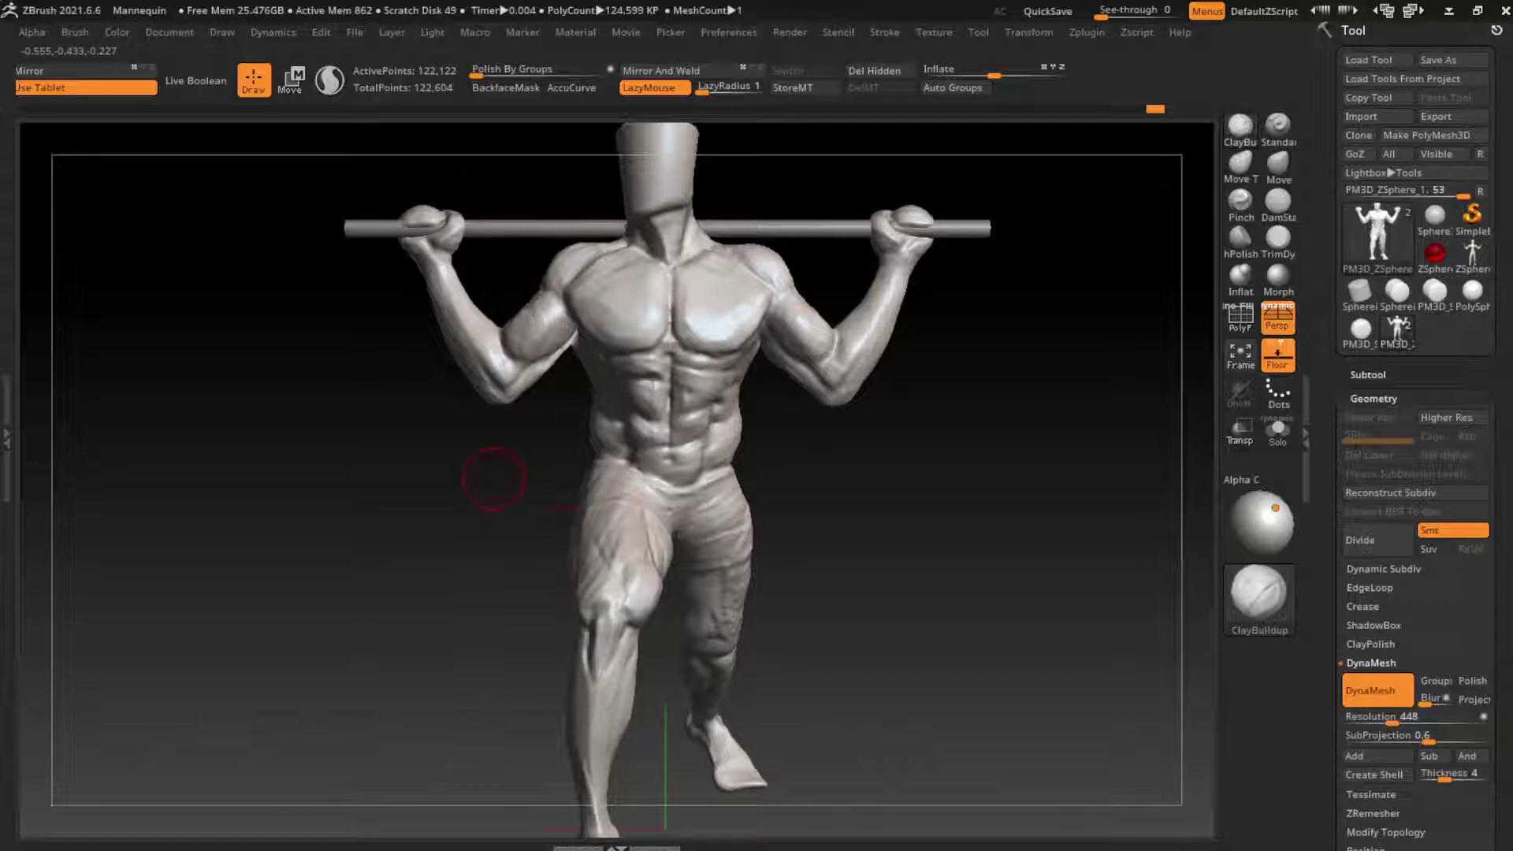
pyautogui.click(1278, 201)
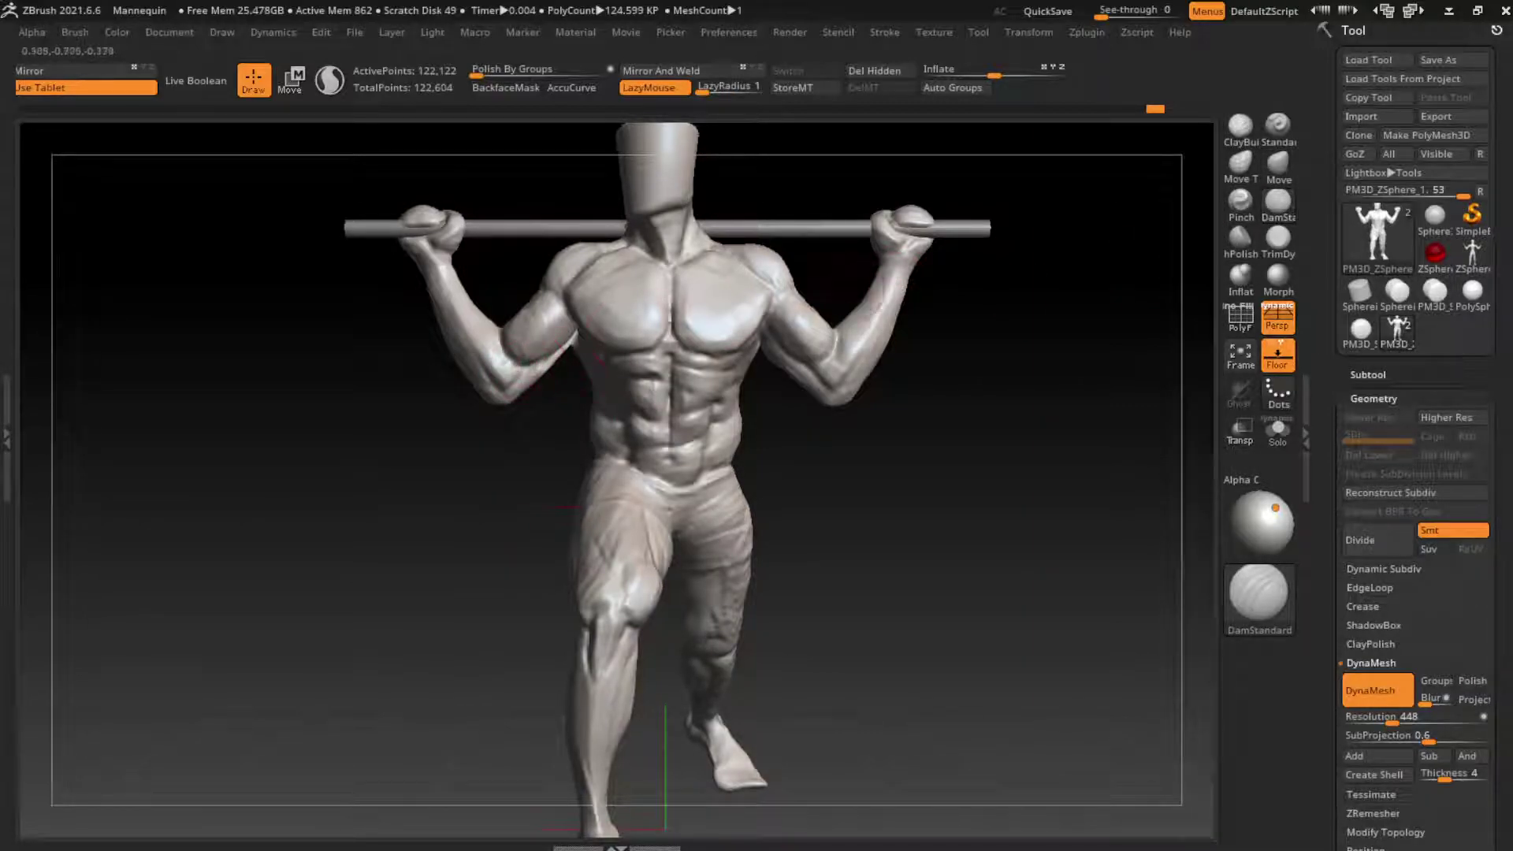
pyautogui.click(1278, 238)
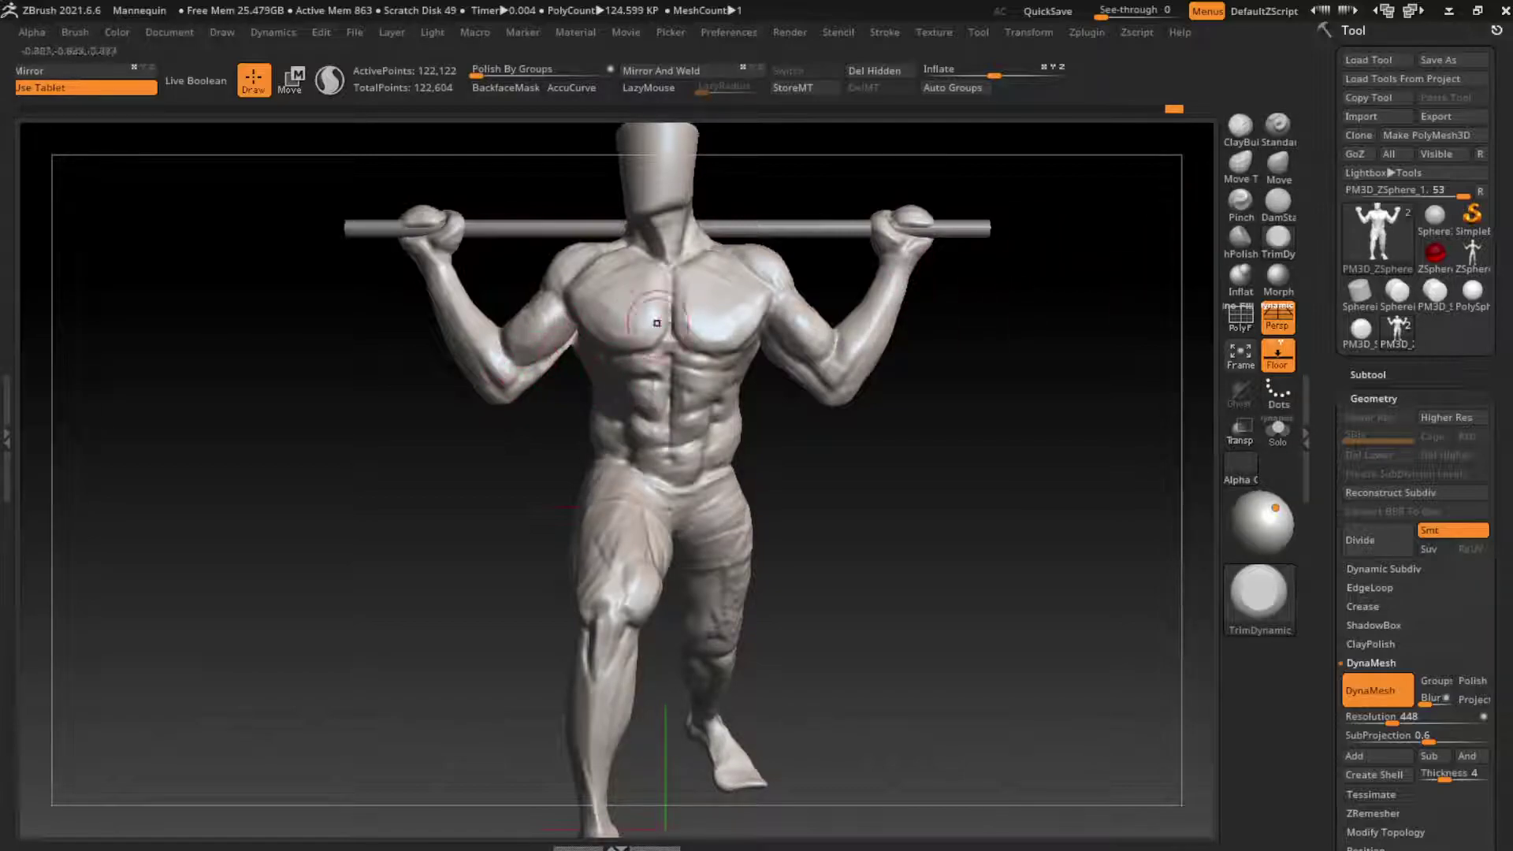
pyautogui.click(1278, 201)
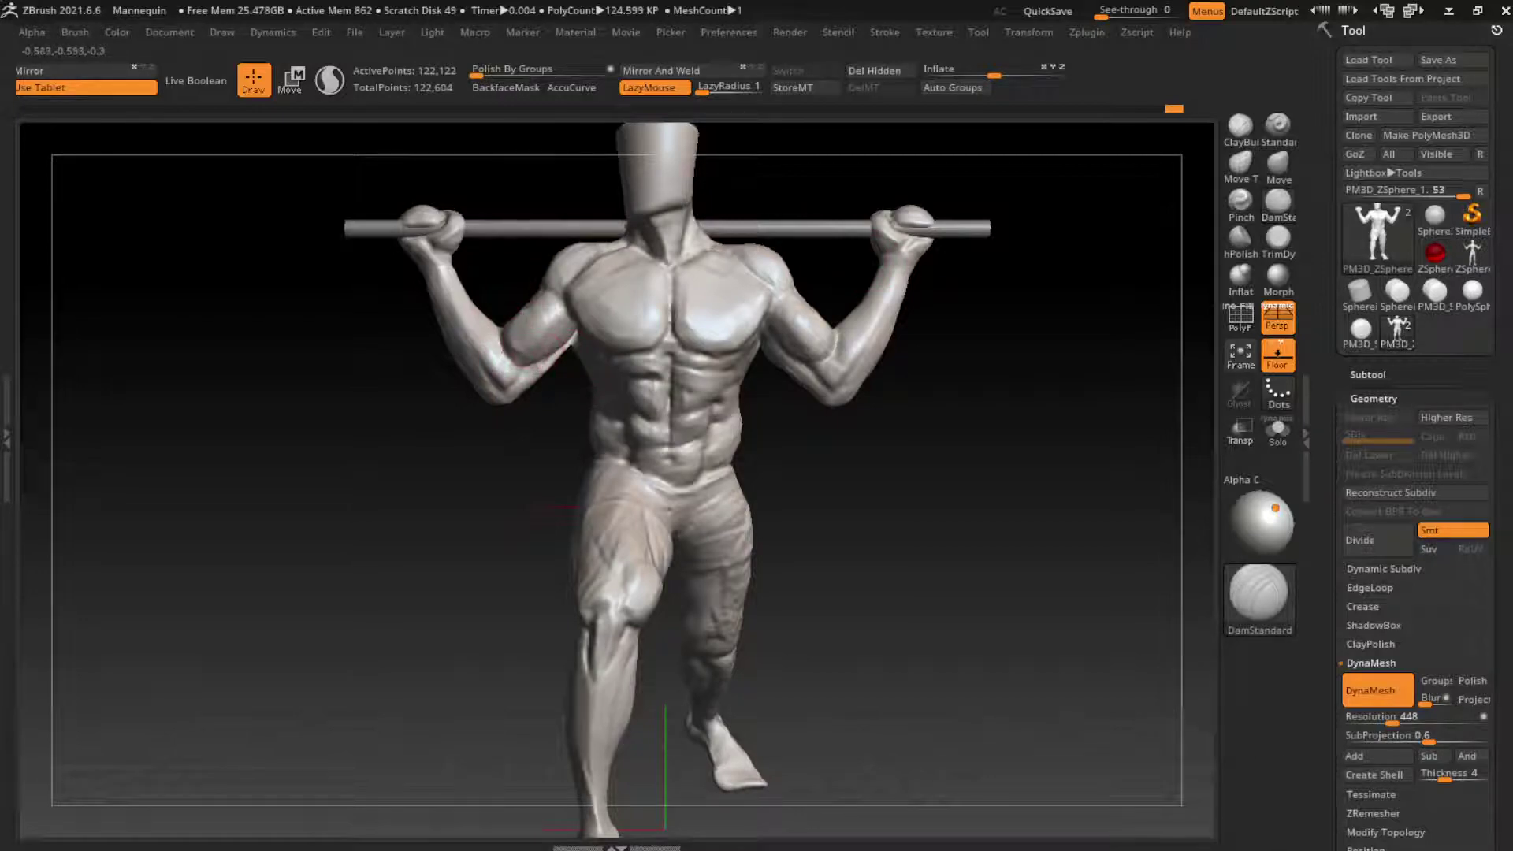
pyautogui.click(1239, 126)
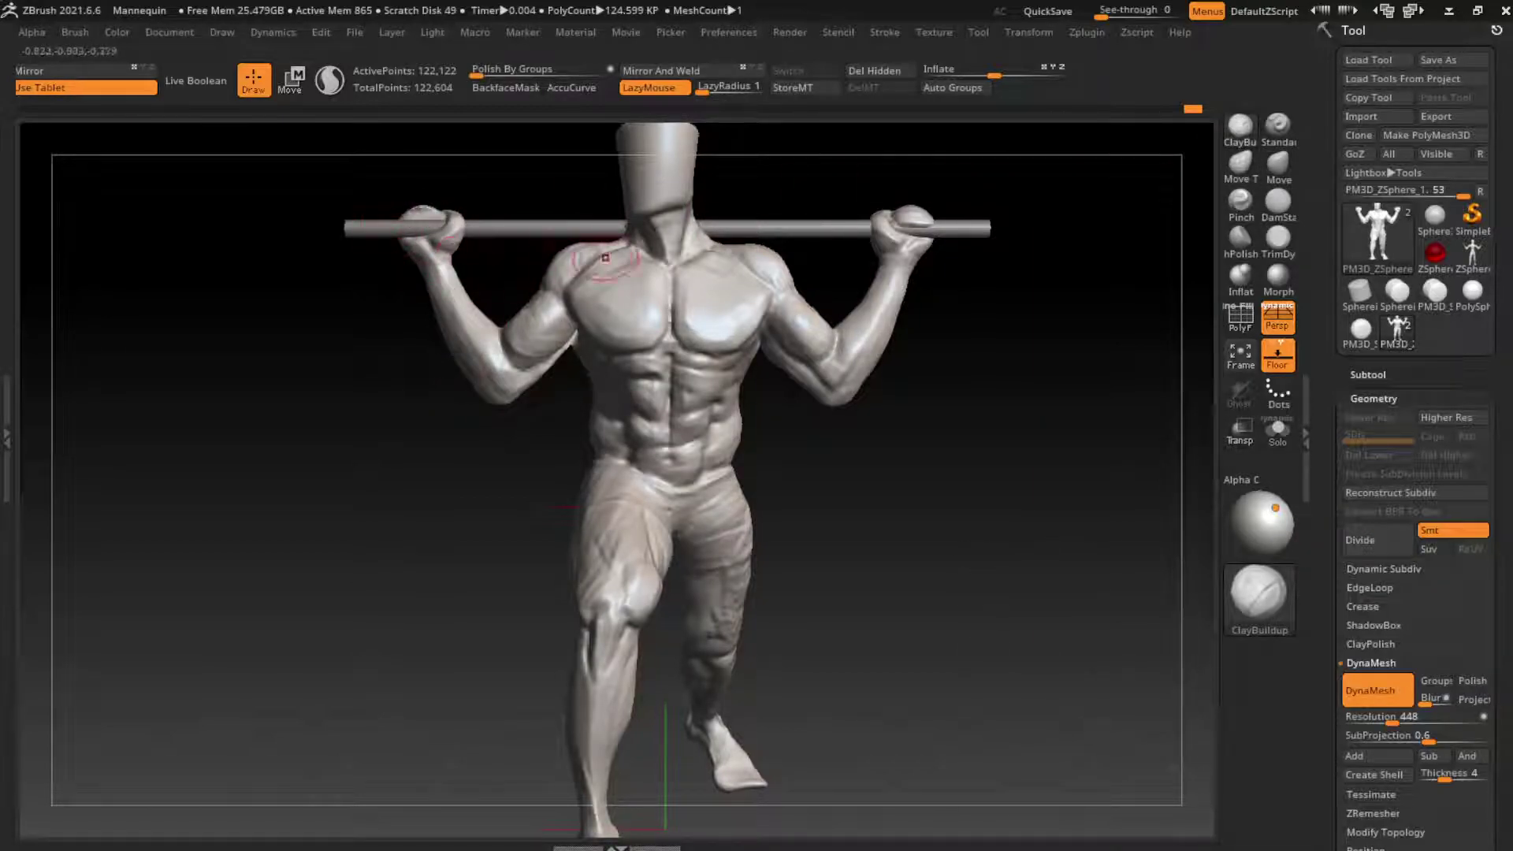
# Pull the left fist up above the bar with Move and DynaMesh the figure denser
pyautogui.click(1278, 164)
pyautogui.moveTo(1188, 449); pyautogui.dragTo(1104, 576)
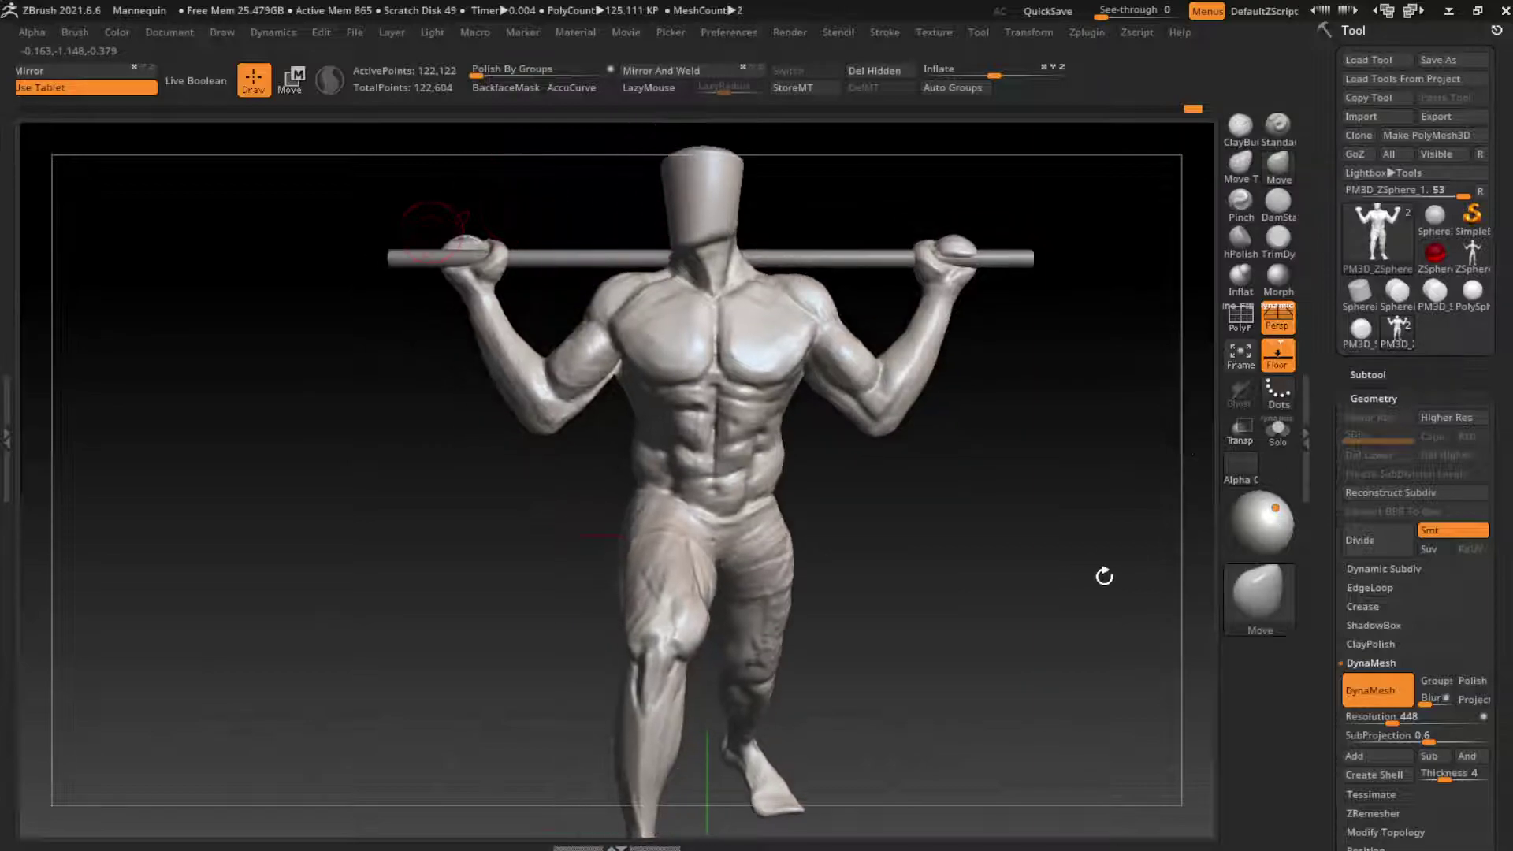
pyautogui.moveTo(465, 248); pyautogui.dragTo(469, 222)
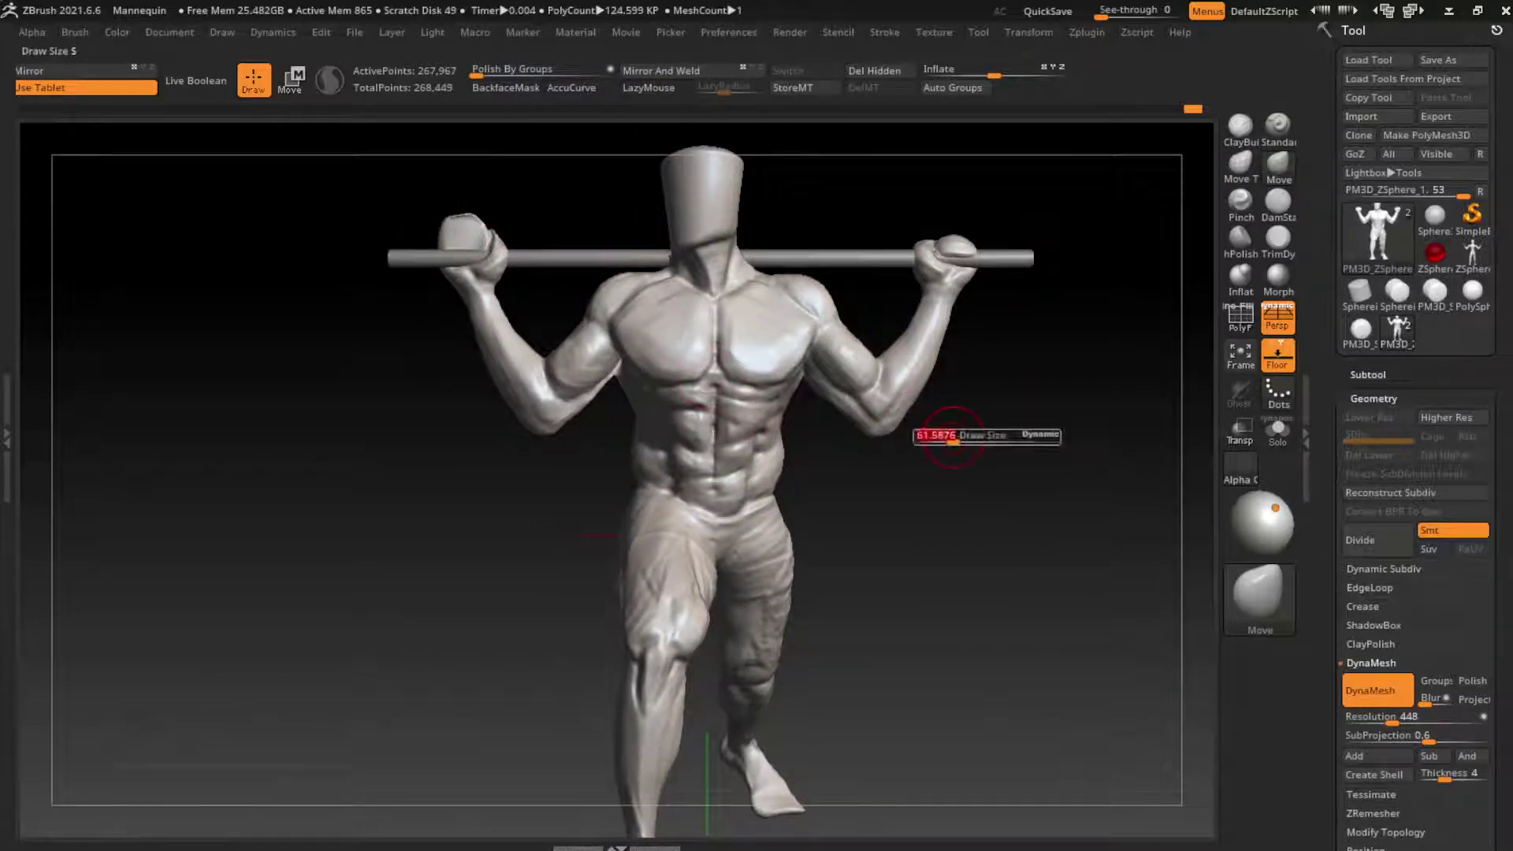
pyautogui.keyDown('ctrl'); pyautogui.moveTo(930, 430); pyautogui.dragTo(945, 426); pyautogui.keyUp('ctrl')
# Frame a close low view and flatten the top of the fist with ClayBuildup
pyautogui.click(1240, 126)
pyautogui.moveTo(1064, 473); pyautogui.dragTo(1063, 709)
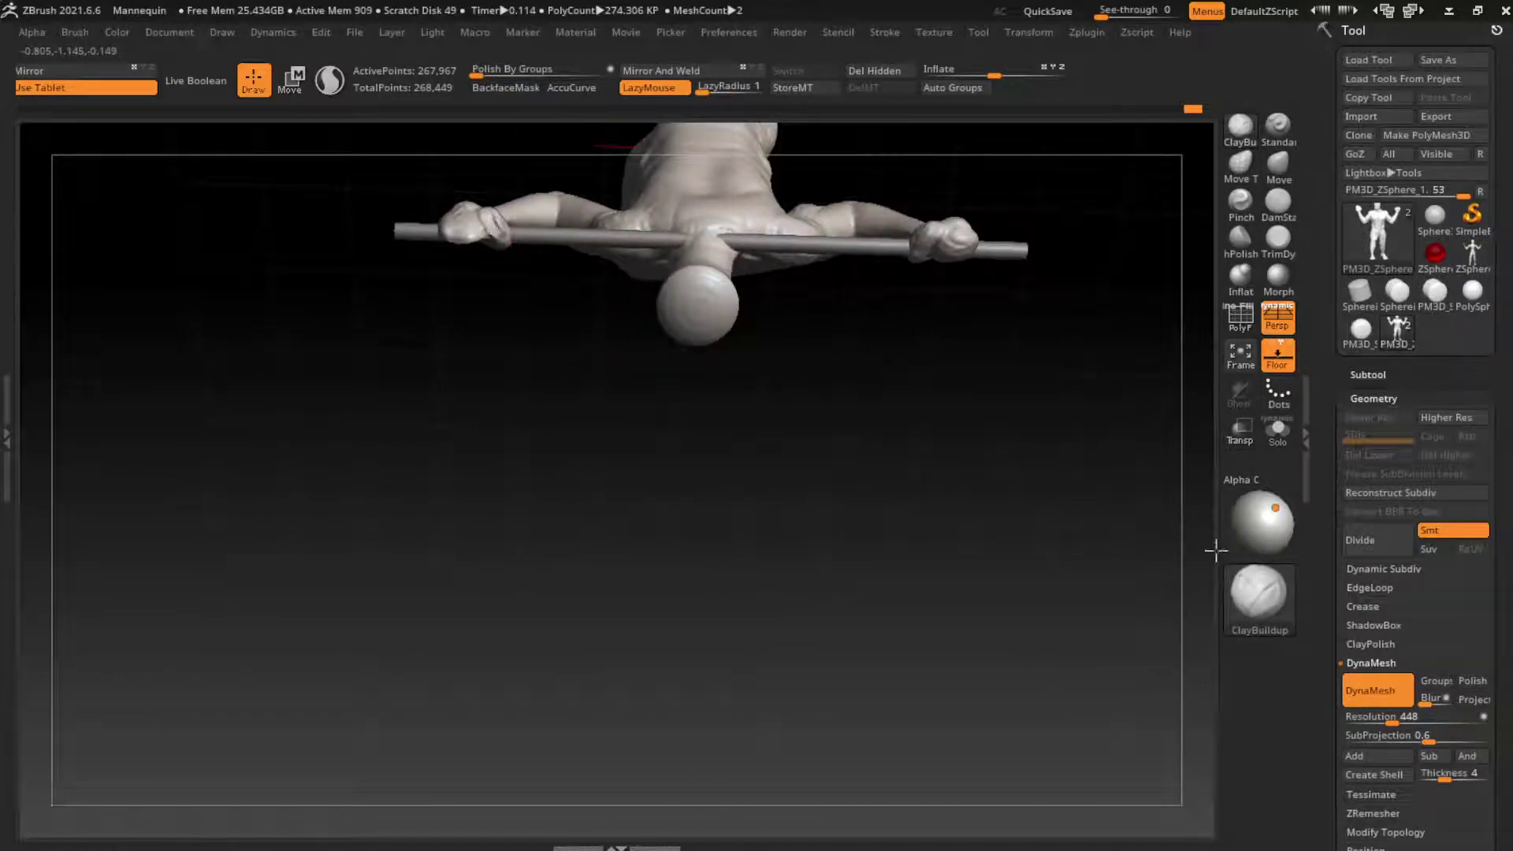
pyautogui.moveTo(494, 423); pyautogui.dragTo(473, 407)
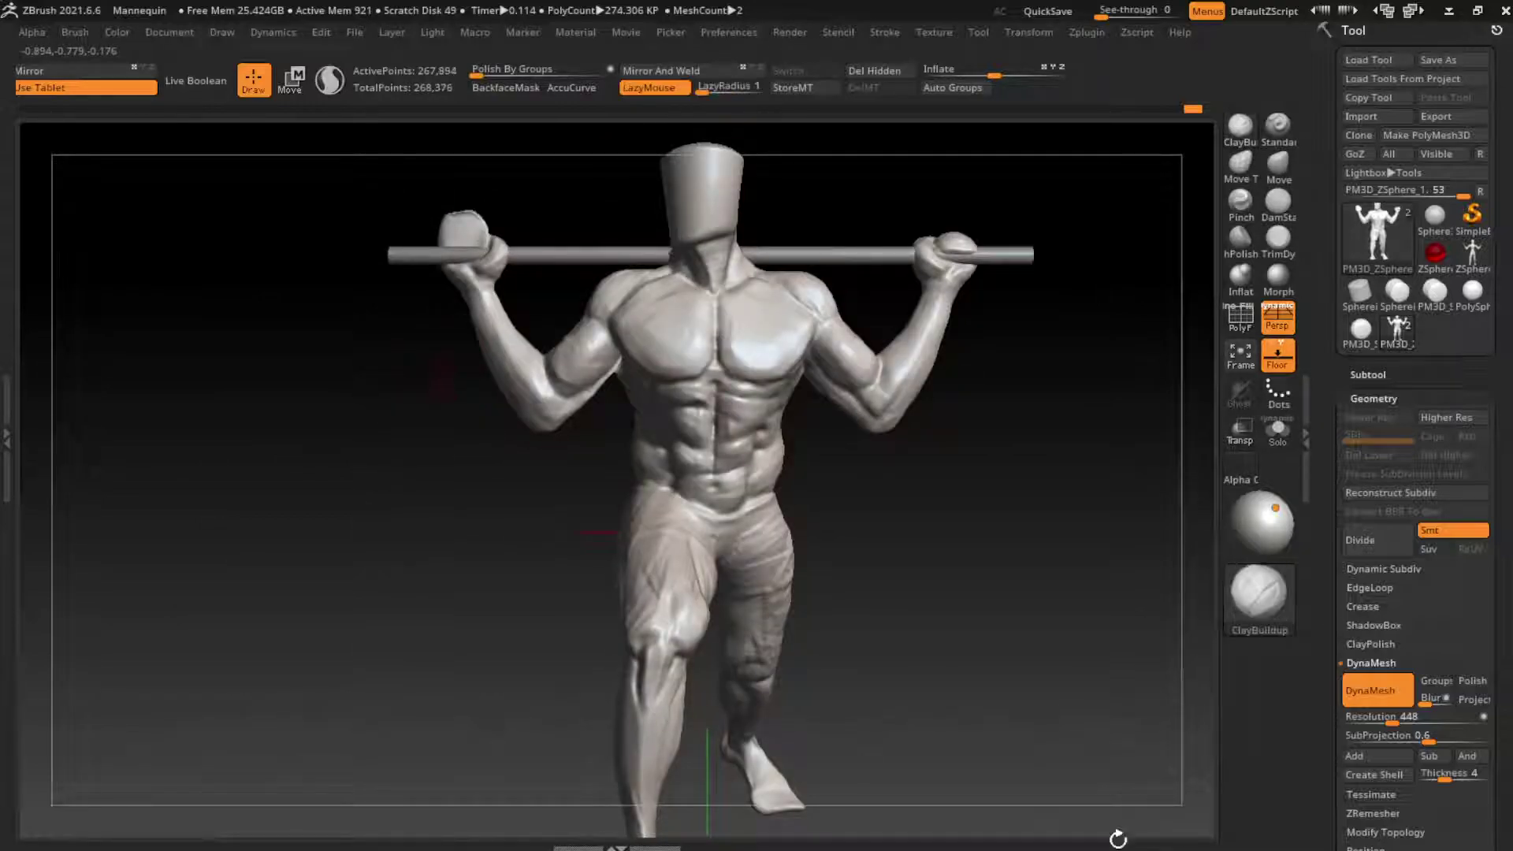
pyautogui.moveTo(596, 532)
pyautogui.mouseDown()
pyautogui.moveTo(441, 398)
pyautogui.moveTo(675, 405)
pyautogui.mouseUp()
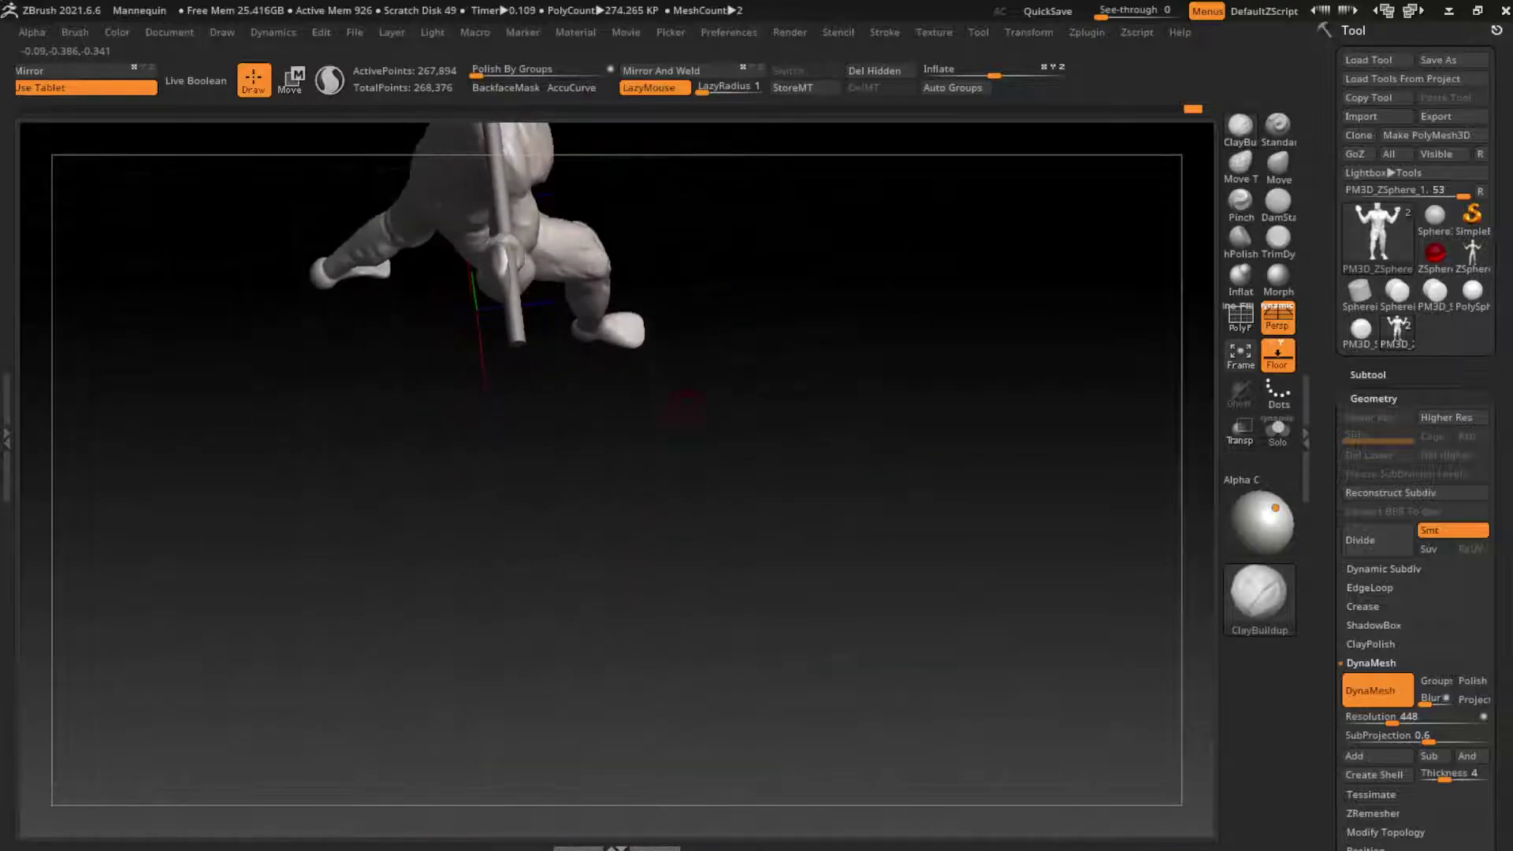
pyautogui.moveTo(716, 253)
pyautogui.mouseDown()
pyautogui.moveTo(922, 386)
pyautogui.moveTo(756, 284)
pyautogui.mouseUp()
pyautogui.moveTo(489, 283)
pyautogui.mouseDown()
pyautogui.moveTo(1090, 469)
pyautogui.moveTo(382, 328)
pyautogui.mouseUp()
pyautogui.moveTo(425, 475); pyautogui.dragTo(477, 437)
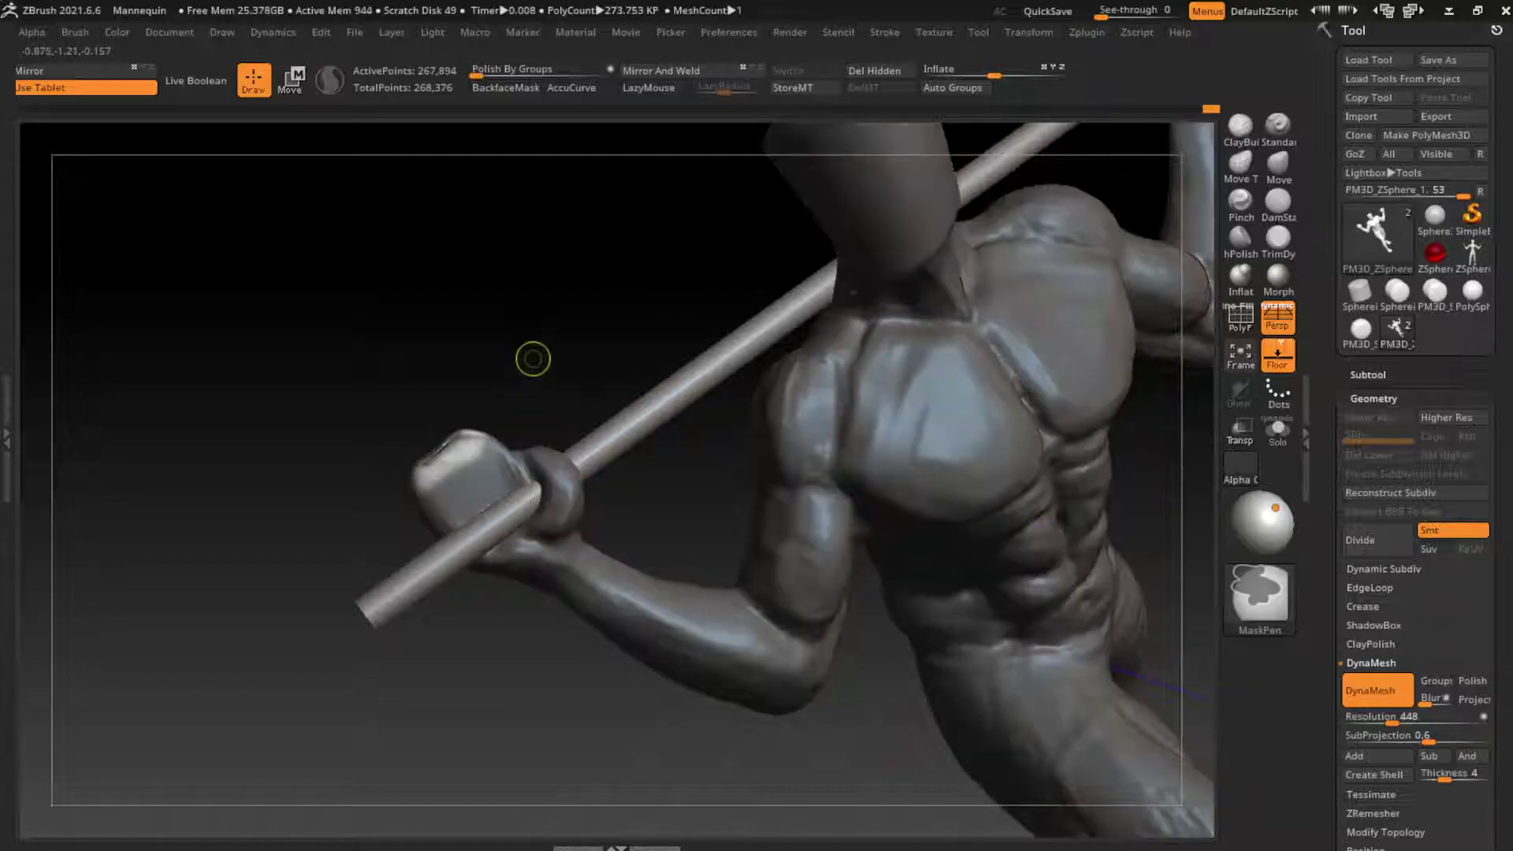
# Hide the block on the fist, shift the fist mesh right with Transpose, then resume ClayBuildup
pyautogui.press('w')
pyautogui.moveTo(531, 354); pyautogui.dragTo(968, 256)
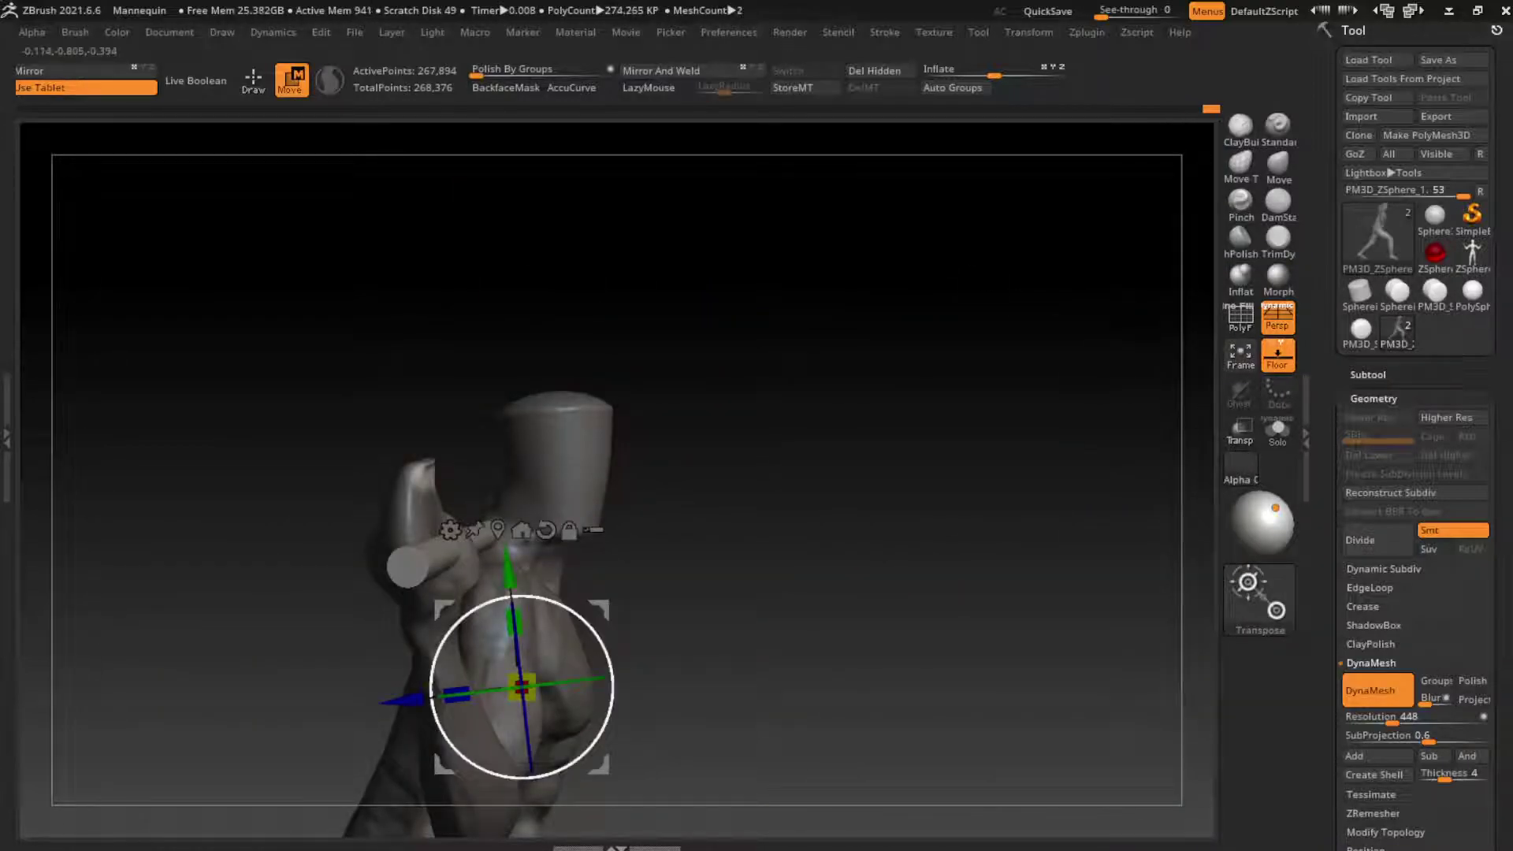
pyautogui.hotkey('ctrl', 'z')
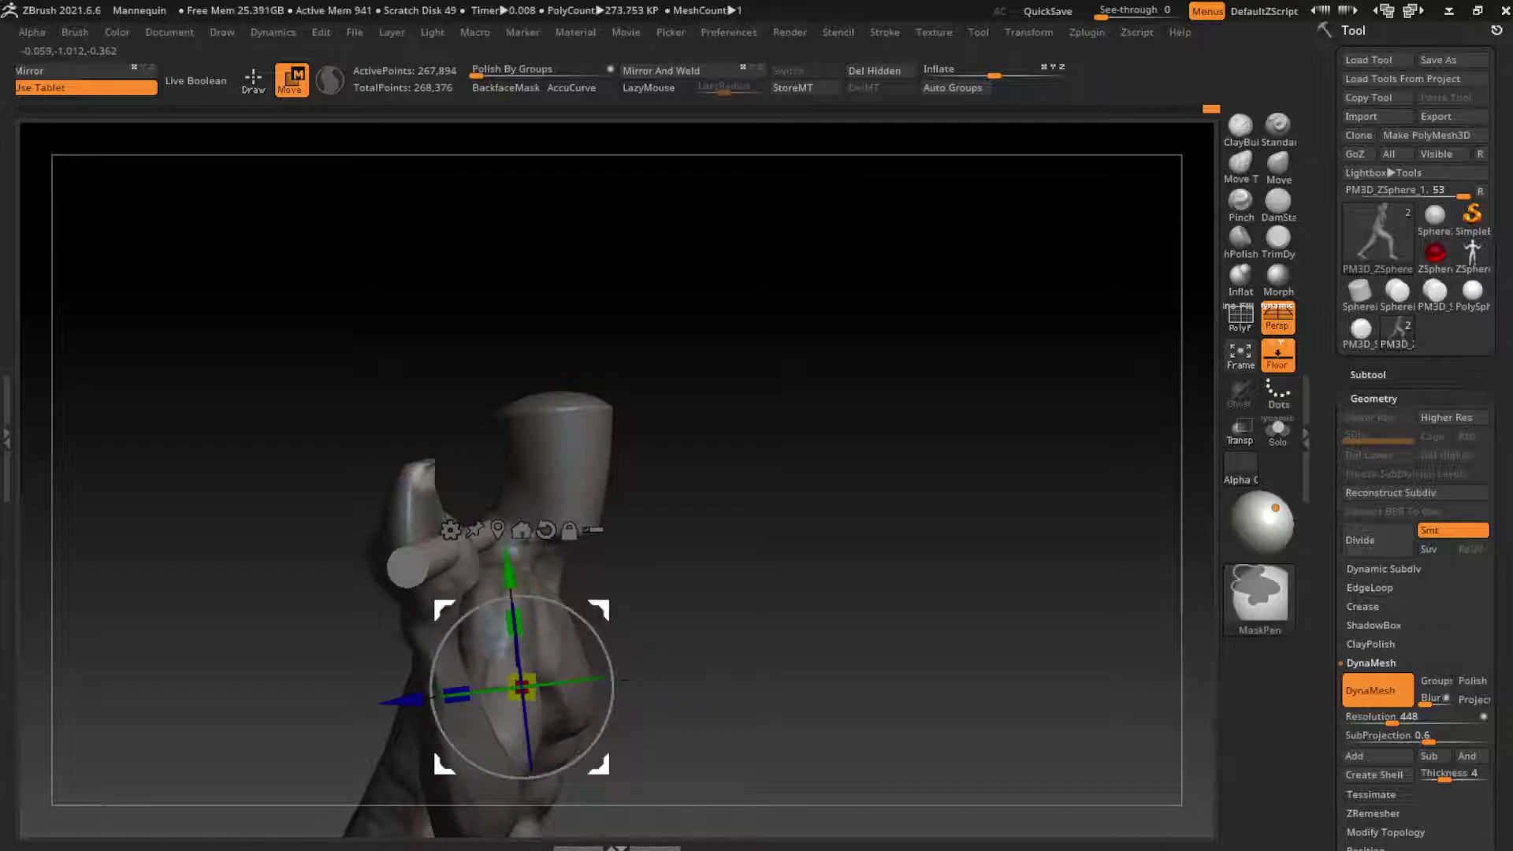
pyautogui.keyDown('ctrl'); pyautogui.moveTo(521, 687); pyautogui.dragTo(546, 687); pyautogui.keyUp('ctrl')
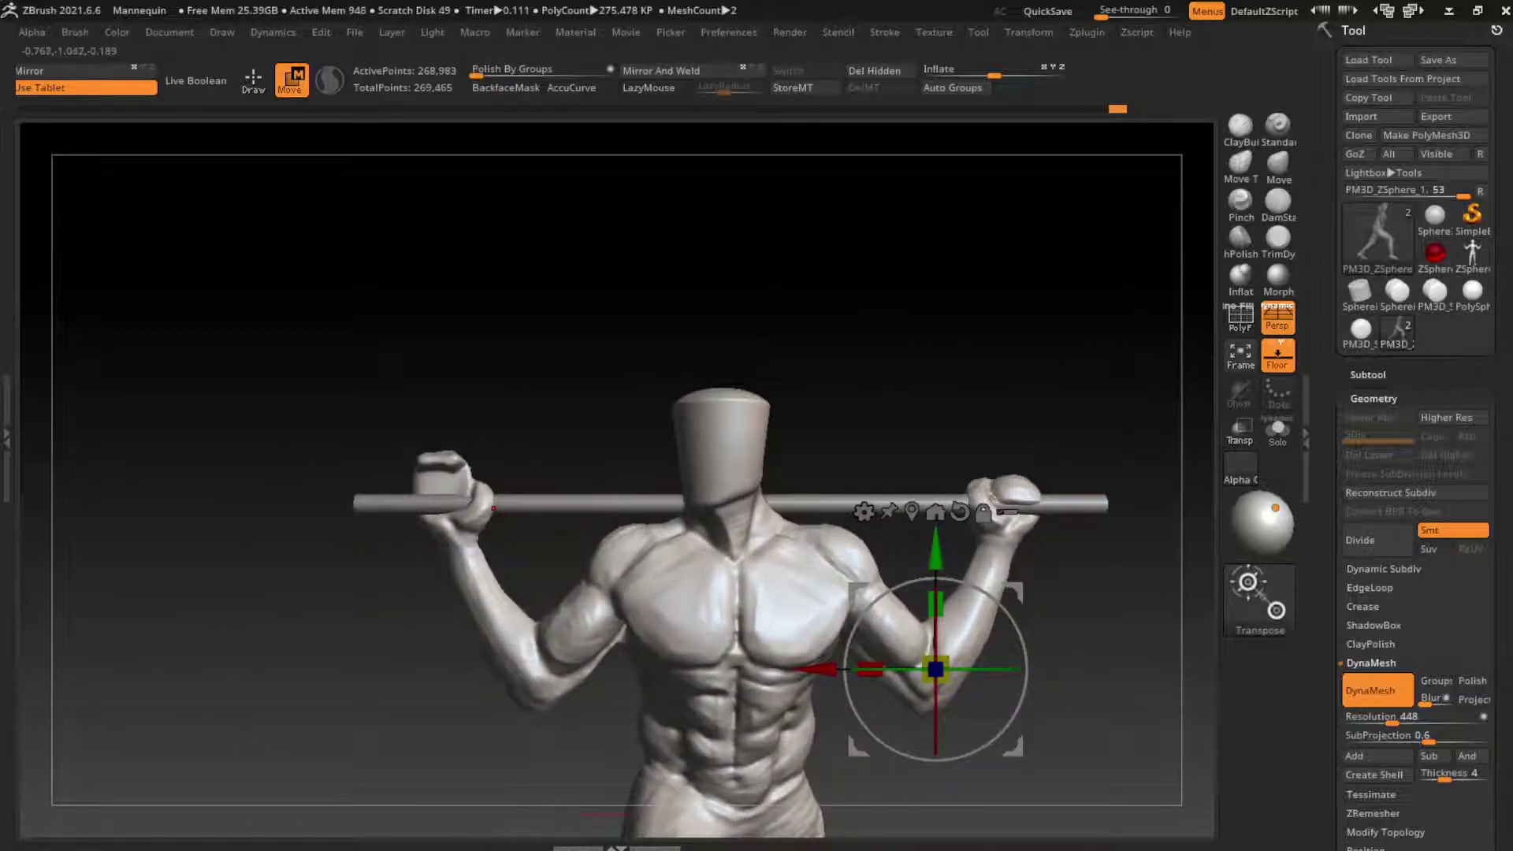
pyautogui.press('q')
pyautogui.press('b')
pyautogui.press('c')
pyautogui.press('b')
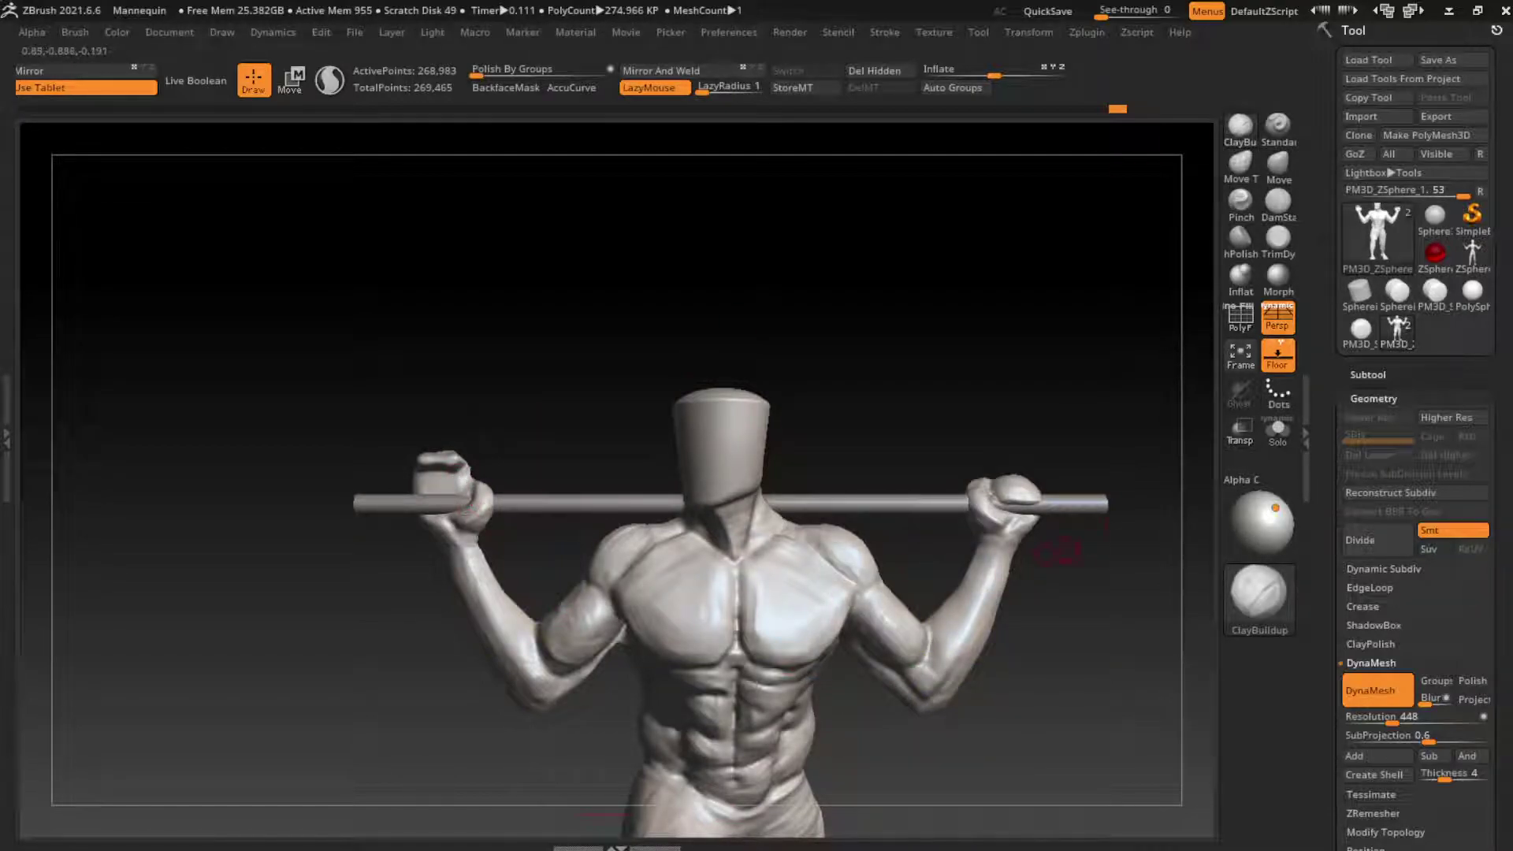
# Resize the brush and add a clay stroke on the chest from a three-quarter view
pyautogui.moveTo(497, 669); pyautogui.dragTo(643, 788)
pyautogui.moveTo(882, 577); pyautogui.dragTo(902, 575)
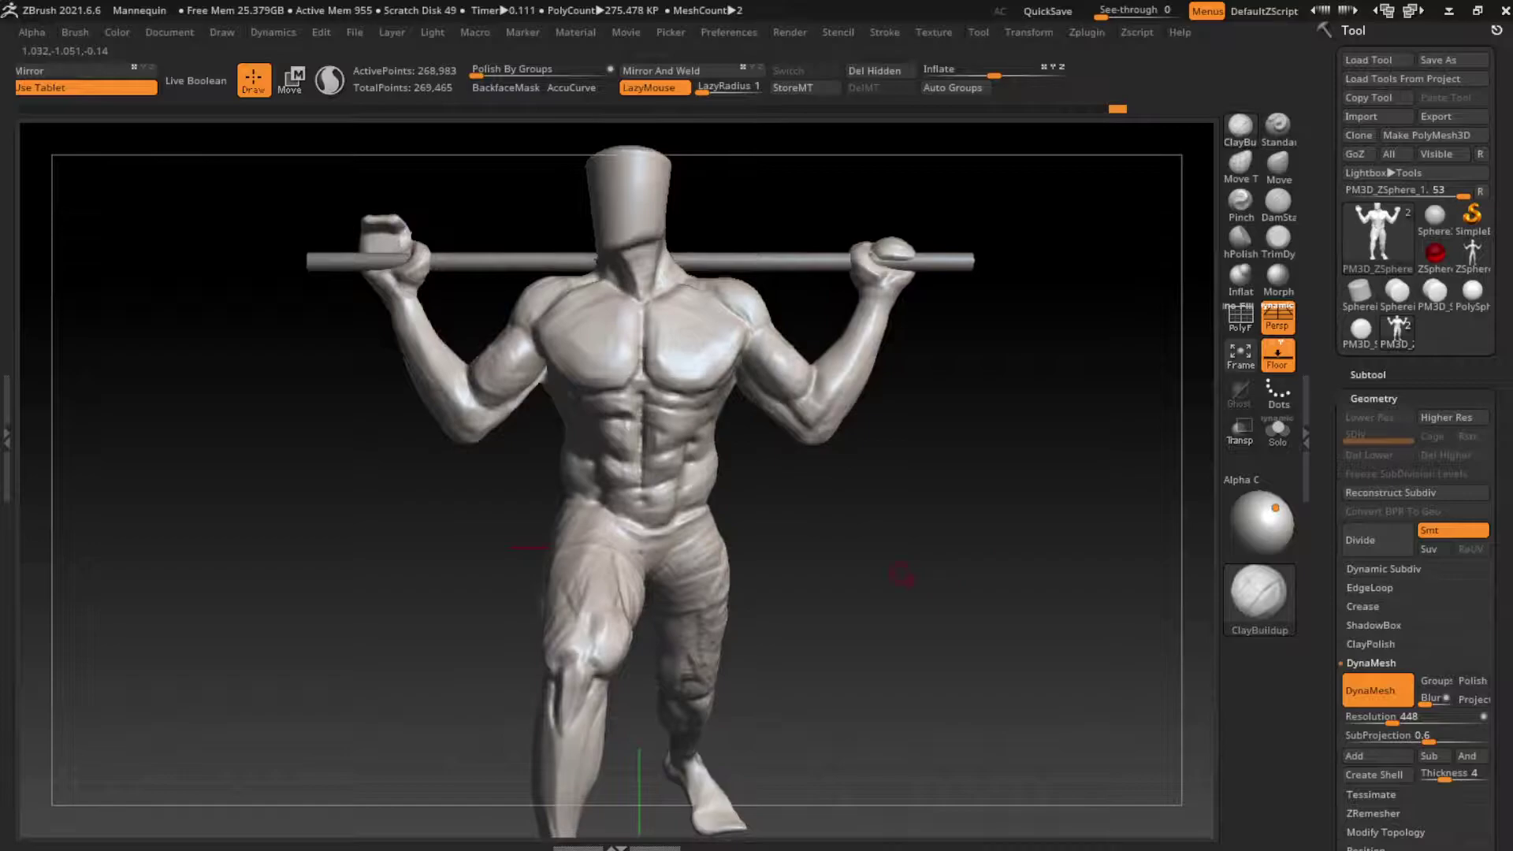
pyautogui.press('s')
pyautogui.keyDown('alt'); pyautogui.moveTo(928, 518); pyautogui.dragTo(952, 530); pyautogui.keyUp('alt')
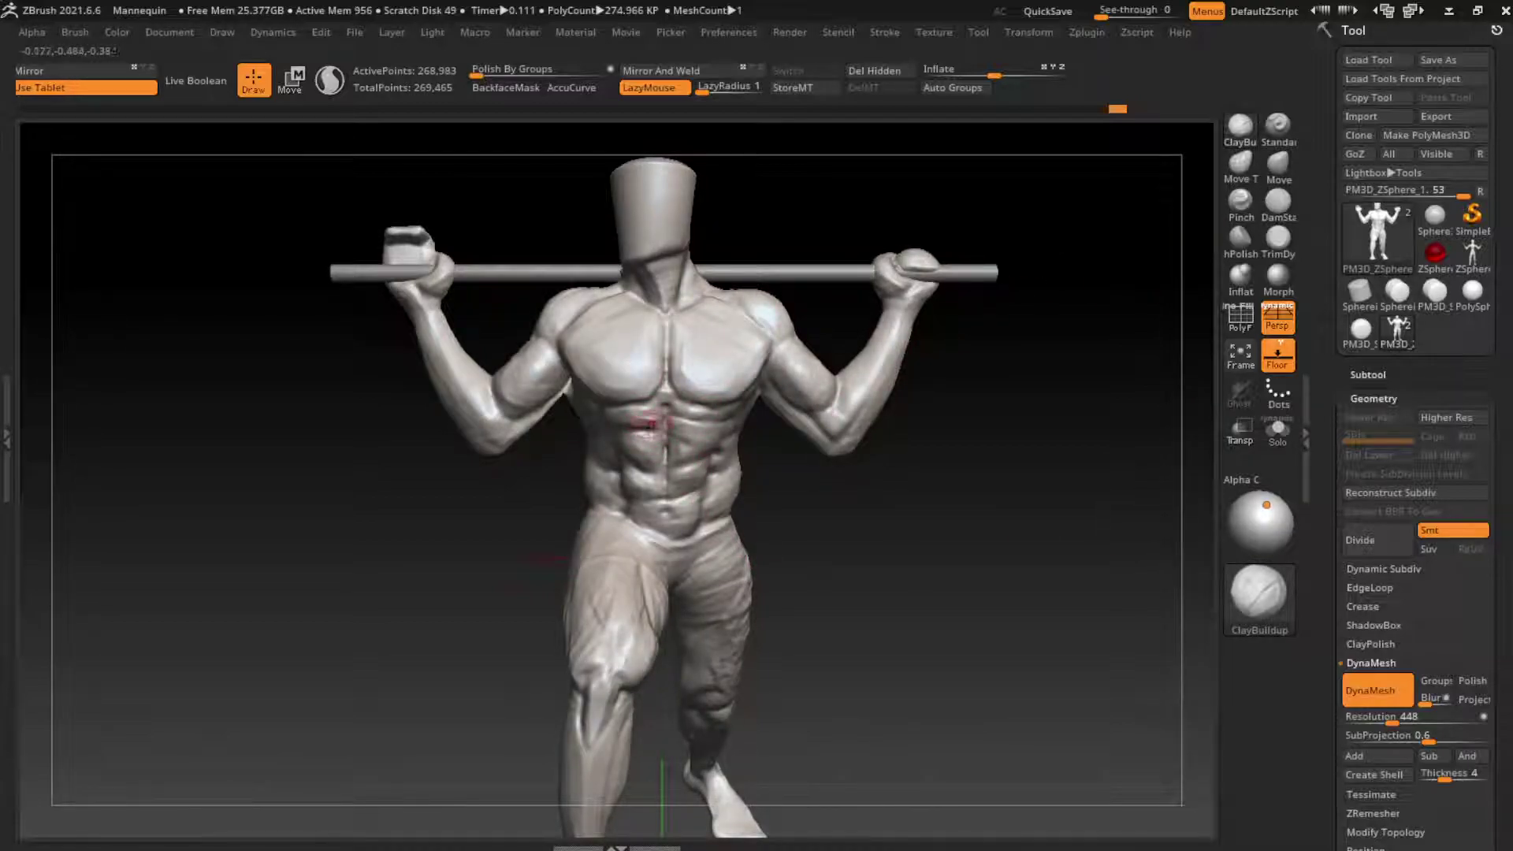
pyautogui.moveTo(526, 477); pyautogui.dragTo(576, 471)
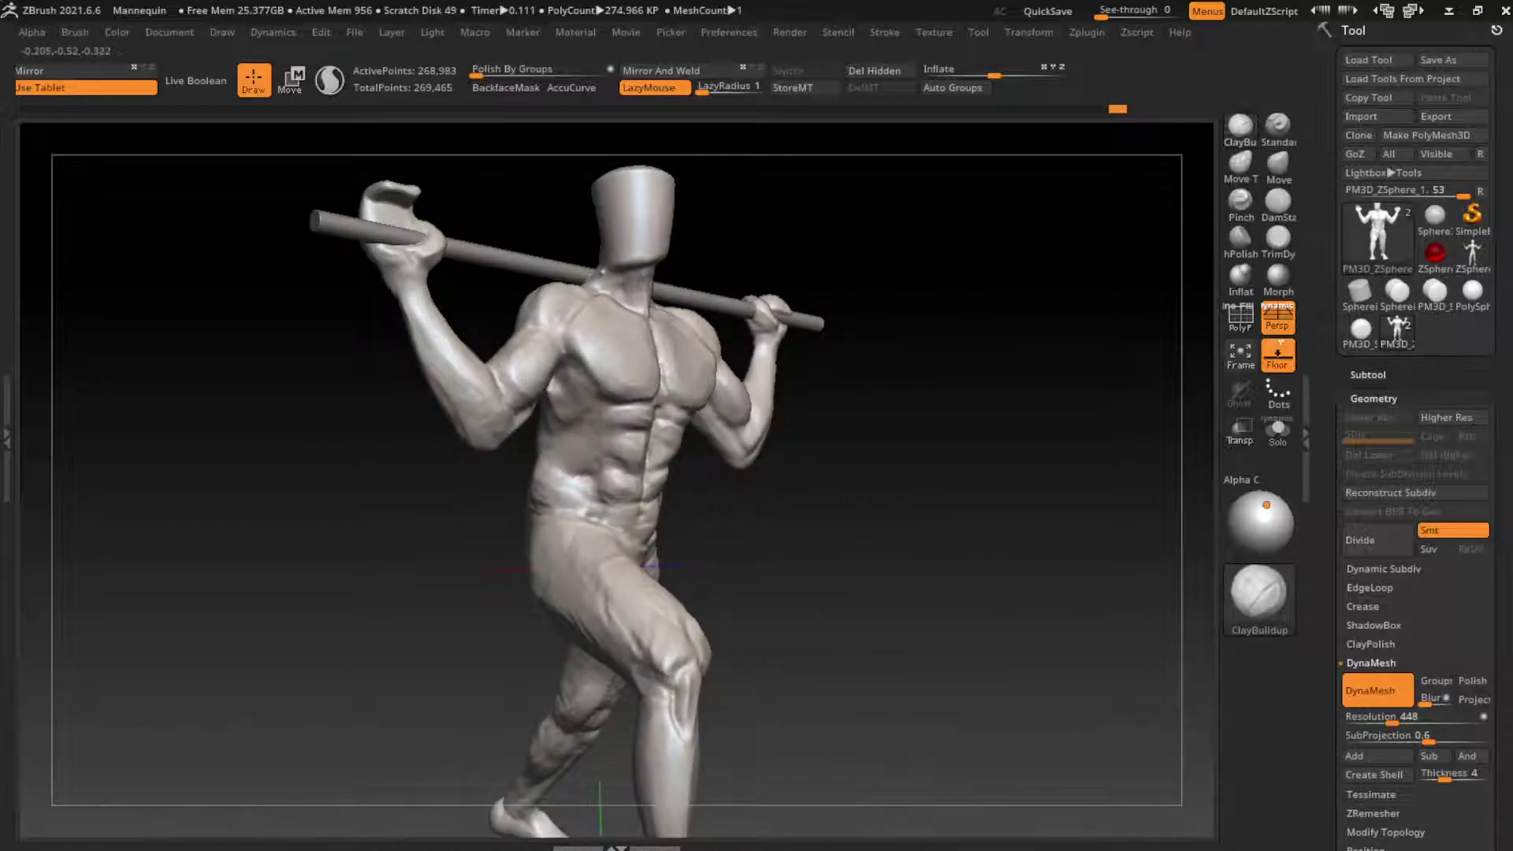
pyautogui.moveTo(623, 422); pyautogui.dragTo(658, 398)
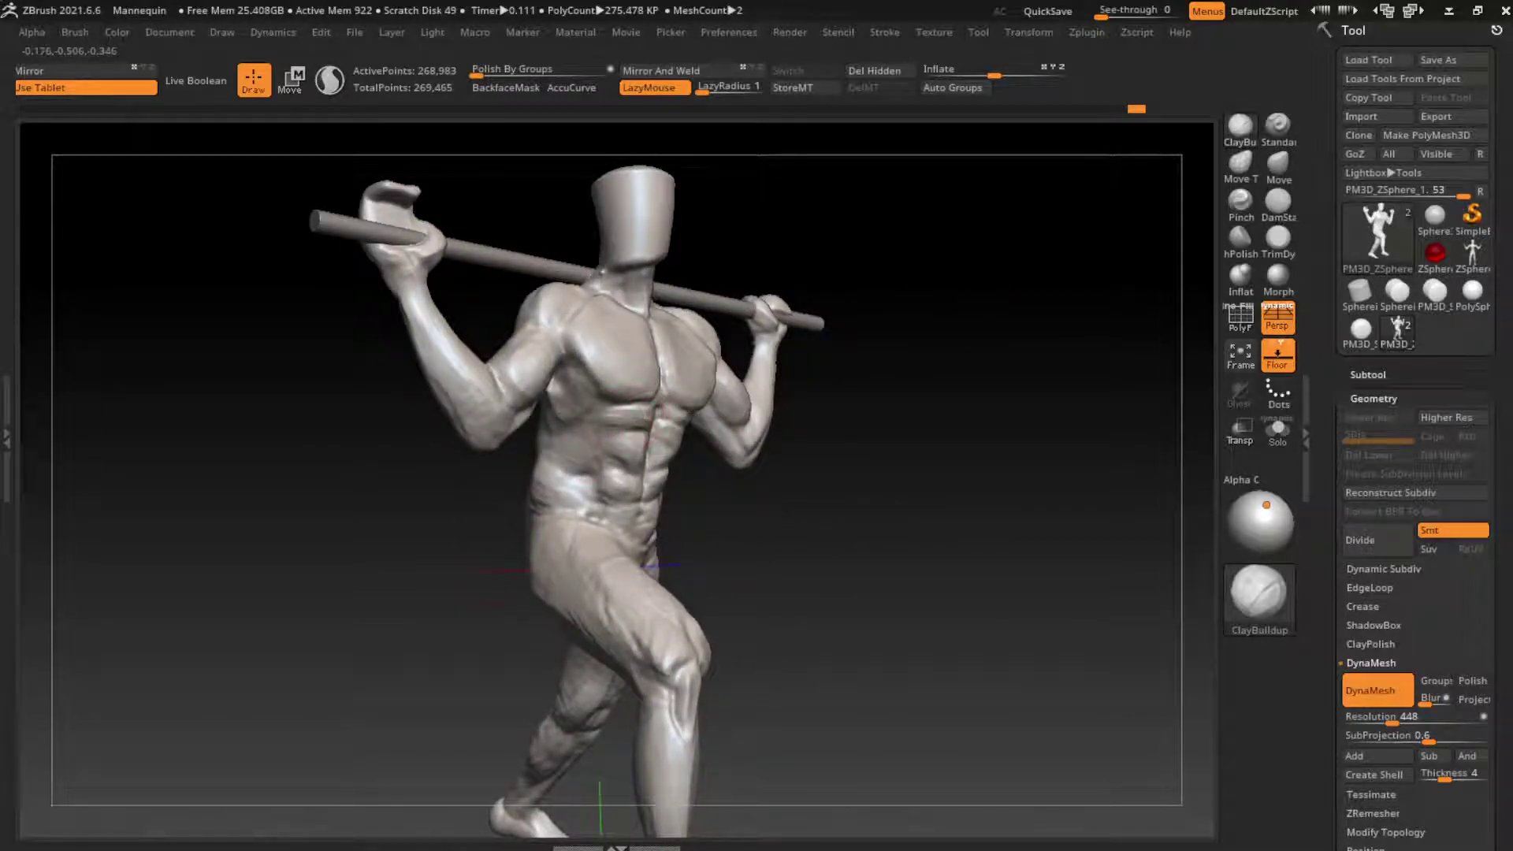
pyautogui.keyDown('shift'); pyautogui.moveTo(613, 415); pyautogui.dragTo(604, 568); pyautogui.keyUp('shift')
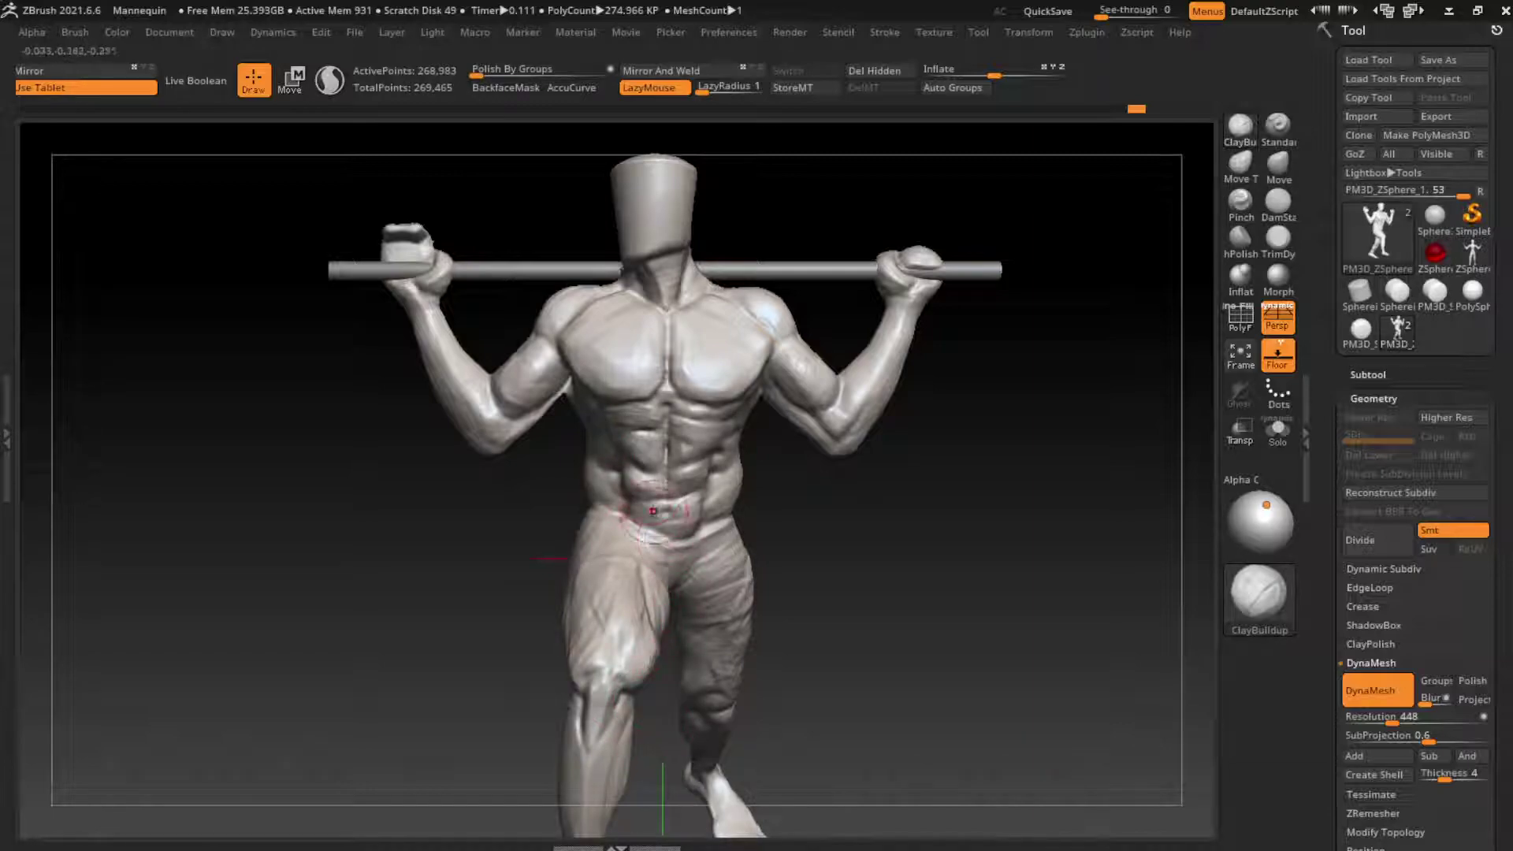
pyautogui.moveTo(479, 555); pyautogui.dragTo(606, 492)
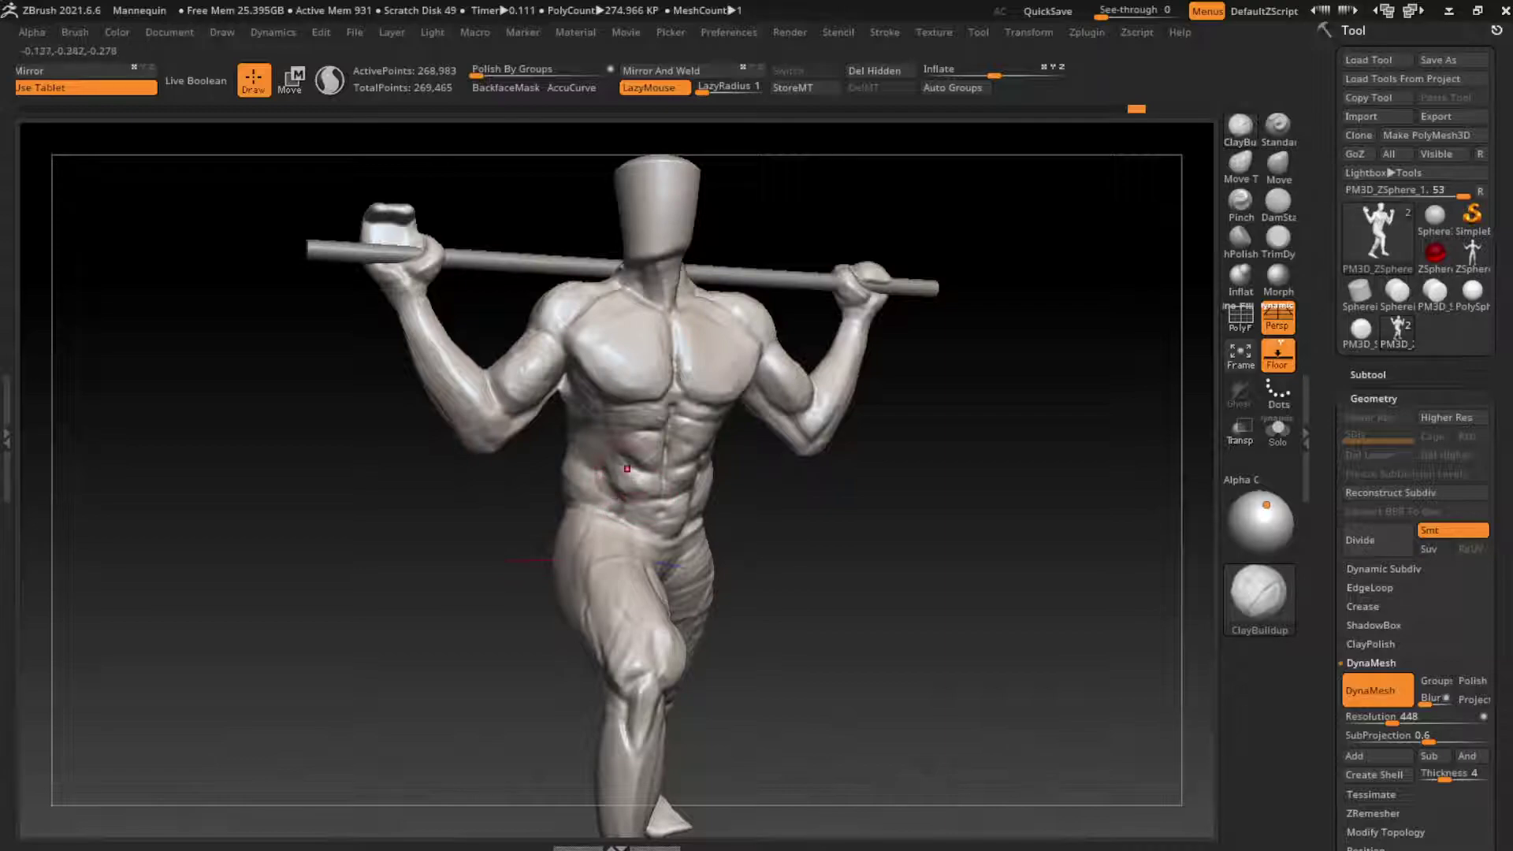
pyautogui.keyDown('shift'); pyautogui.moveTo(598, 512); pyautogui.dragTo(871, 557); pyautogui.keyUp('shift')
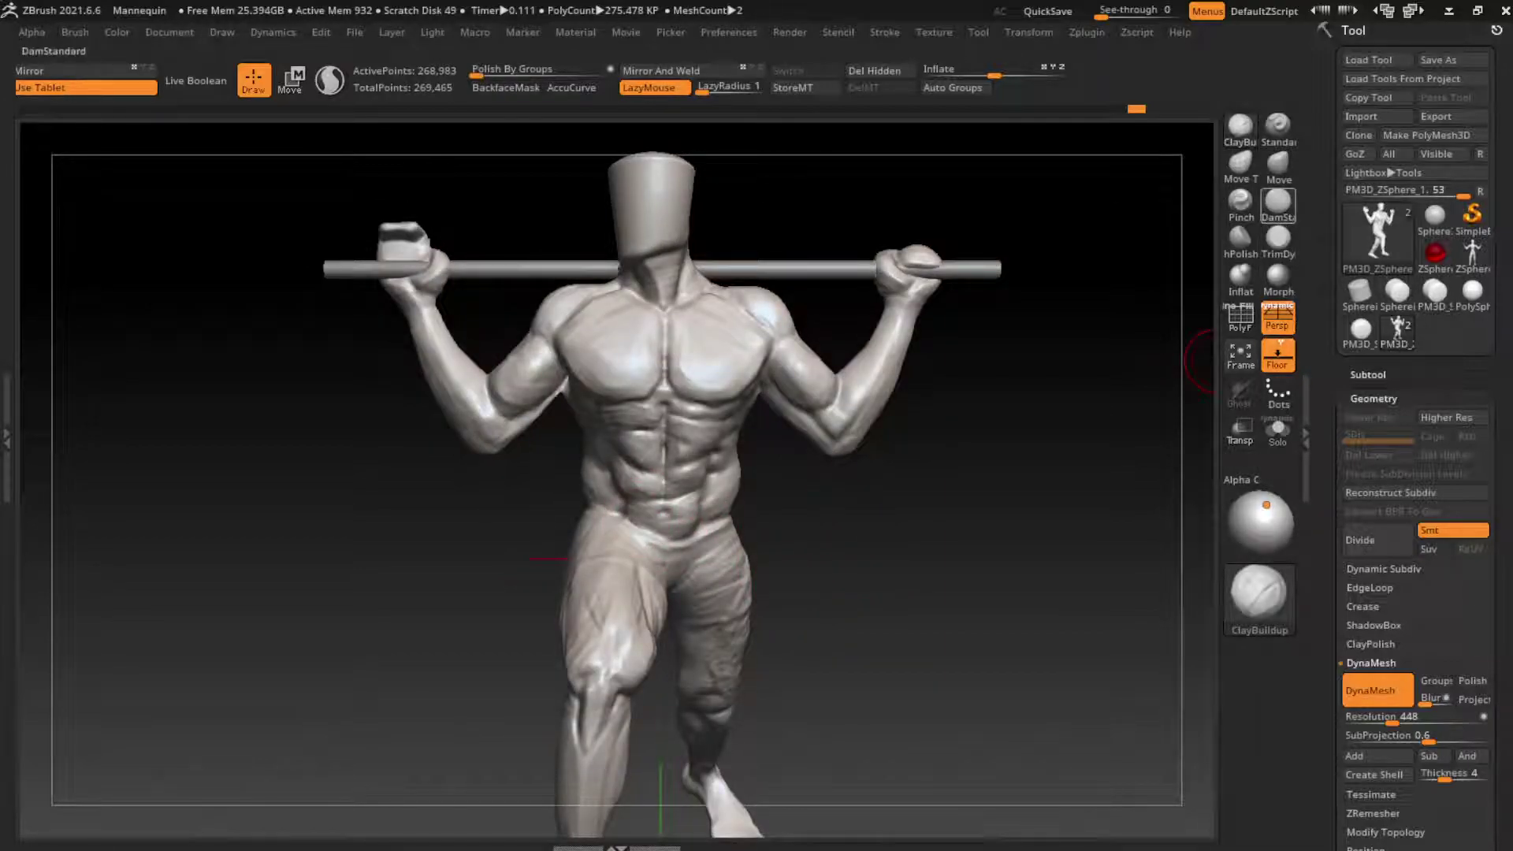
# Carve creases on the abdomen and oblique with DamStandard, alternating with ClayBuildup
pyautogui.click(1278, 204)
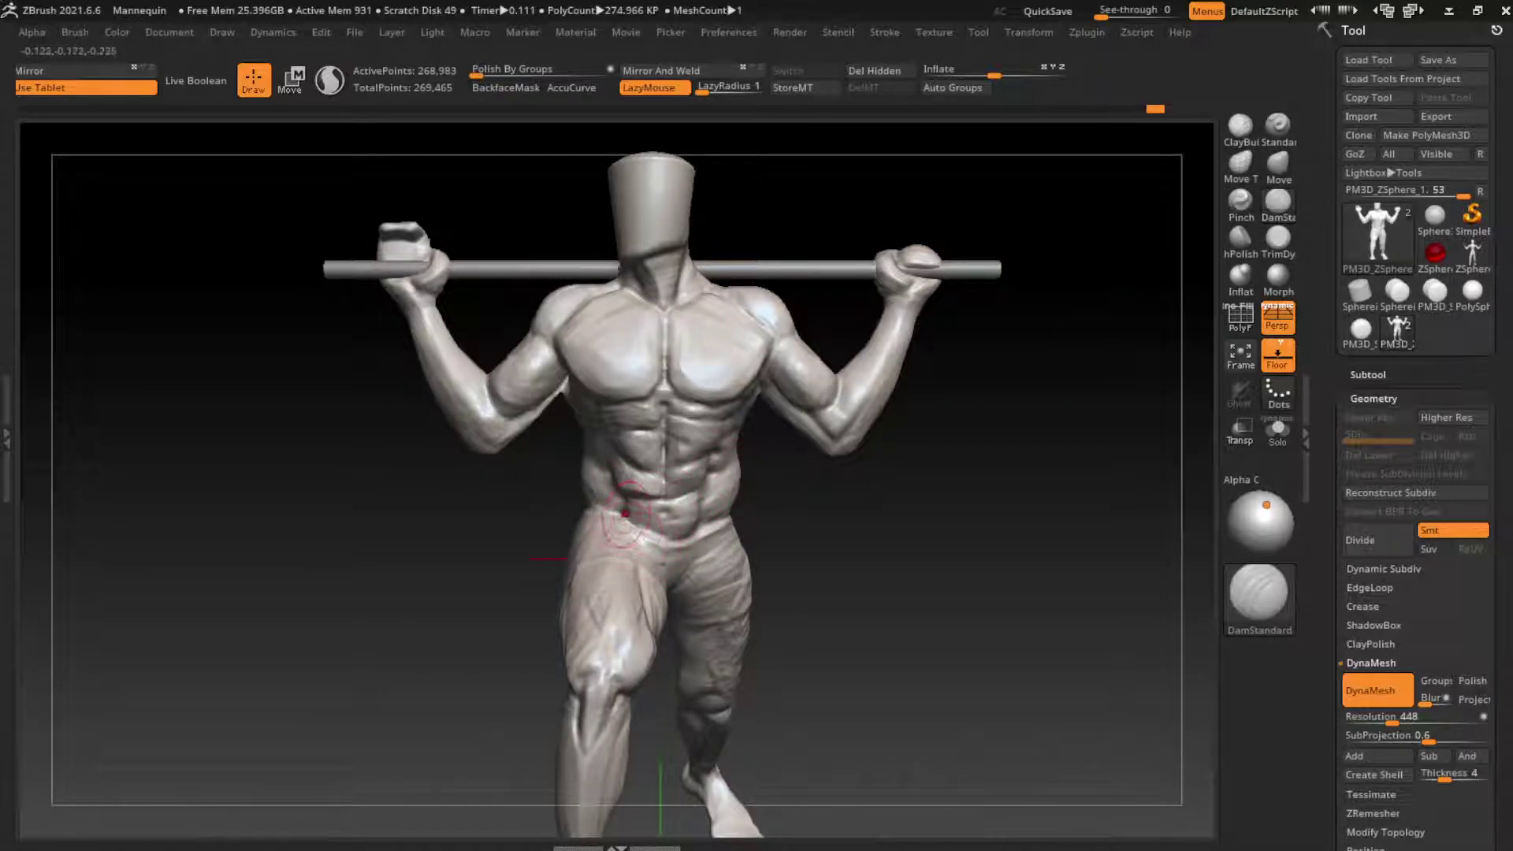
pyautogui.click(1239, 126)
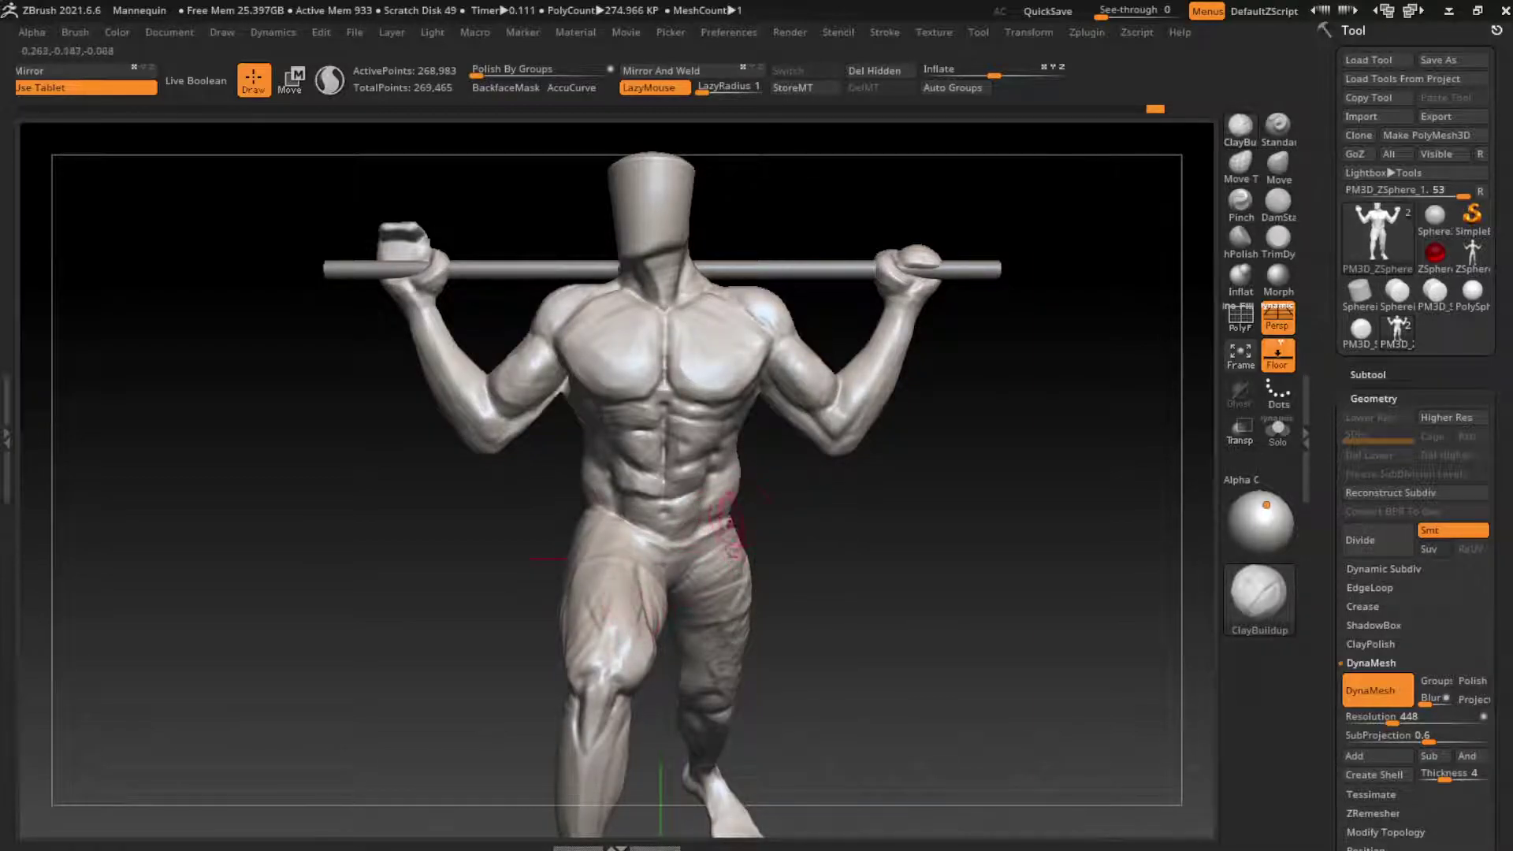
pyautogui.click(1278, 202)
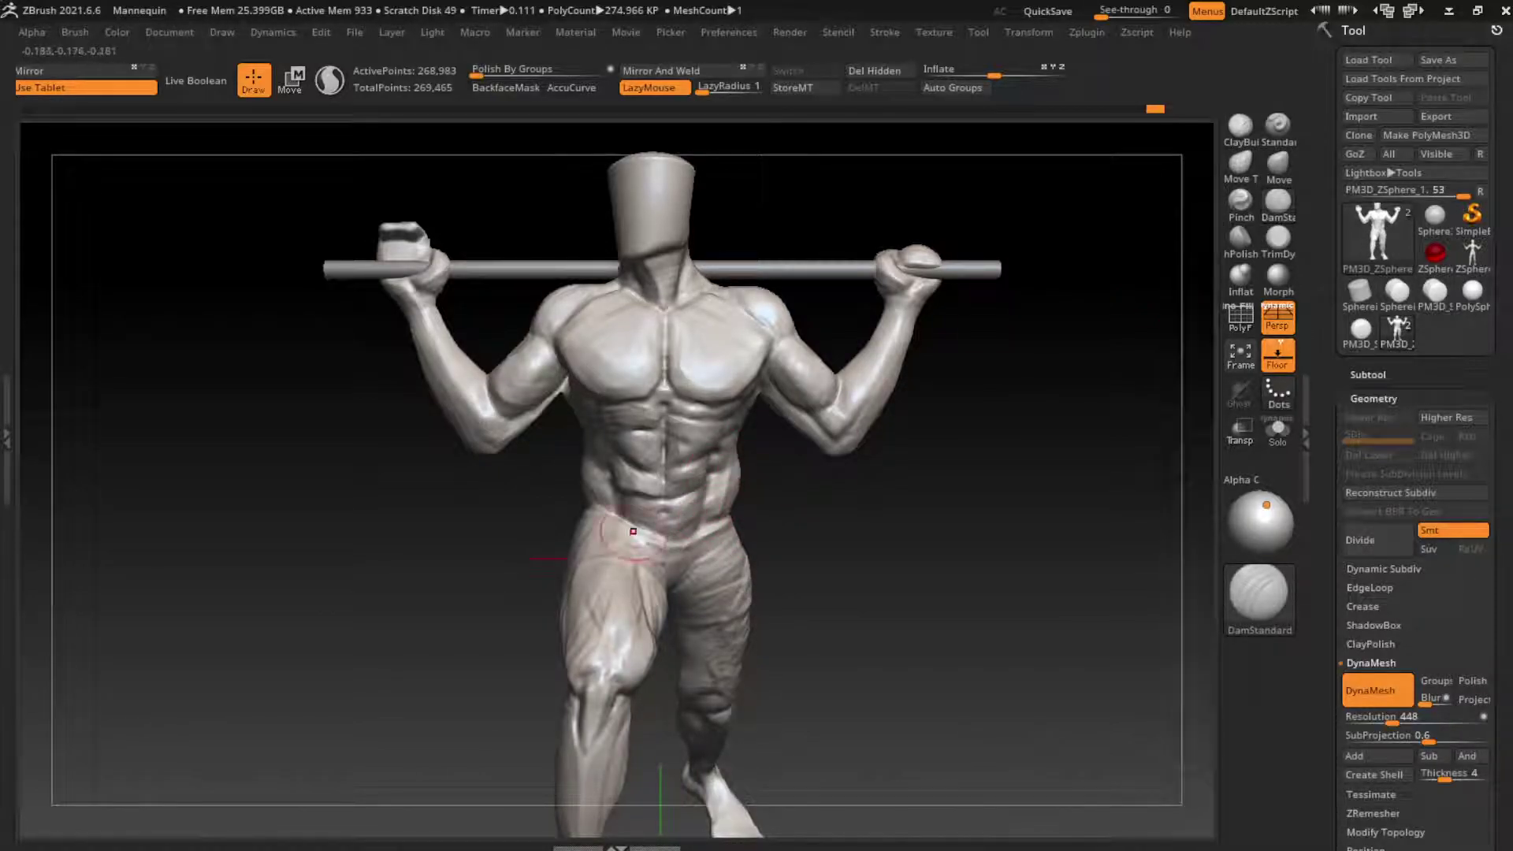
pyautogui.click(1240, 126)
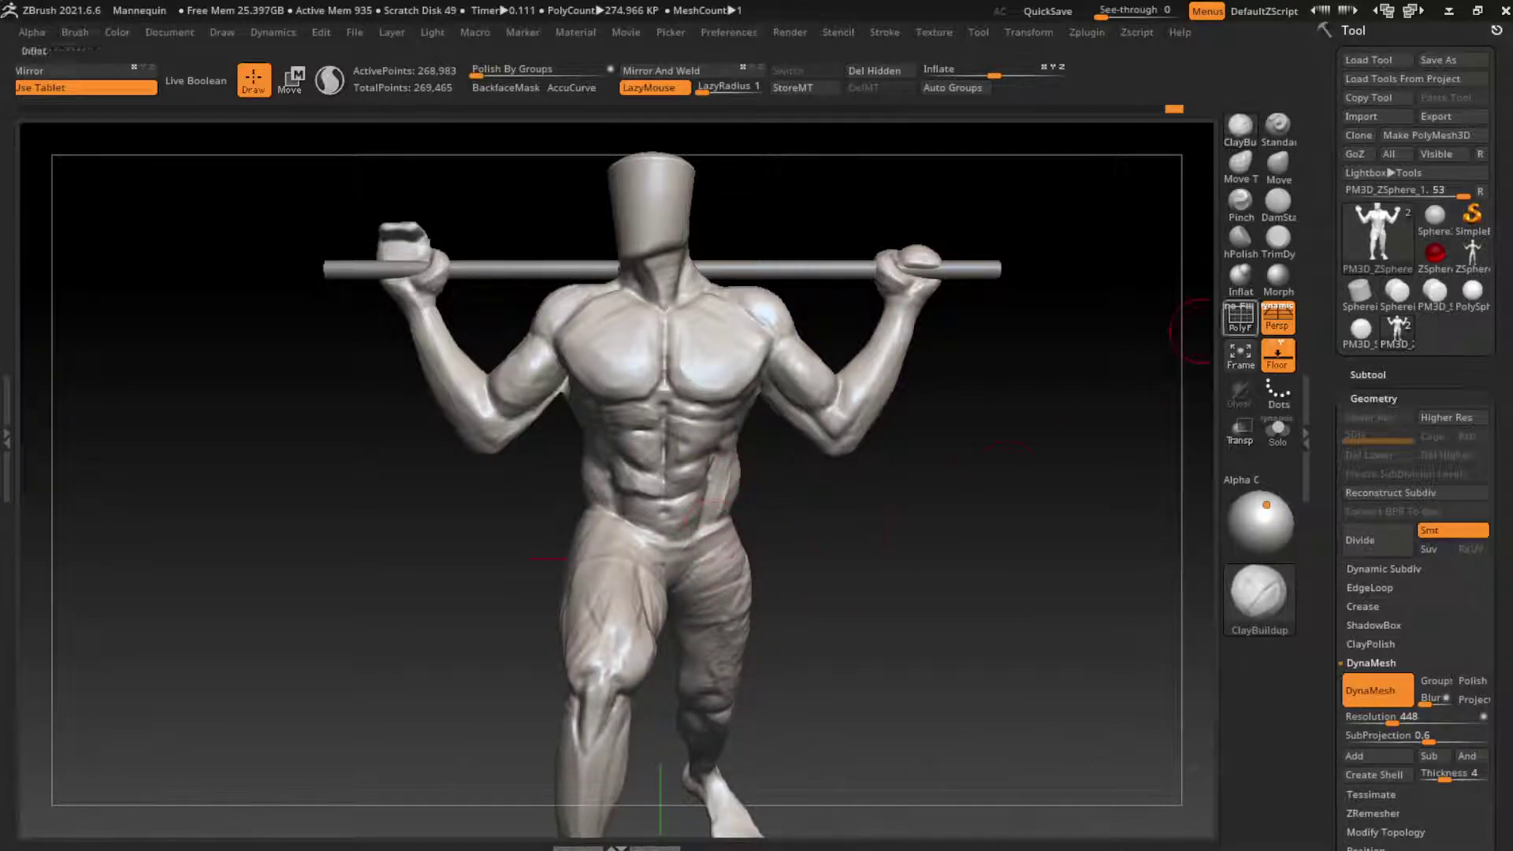
# Smooth the surface, then cycle through Move, DamStandard and TrimDynamic to flatten the front thigh
pyautogui.keyDown('shift'); pyautogui.moveTo(798, 379); pyautogui.dragTo(810, 528); pyautogui.keyUp('shift')
pyautogui.press('b')
pyautogui.press('m')
pyautogui.press('v')
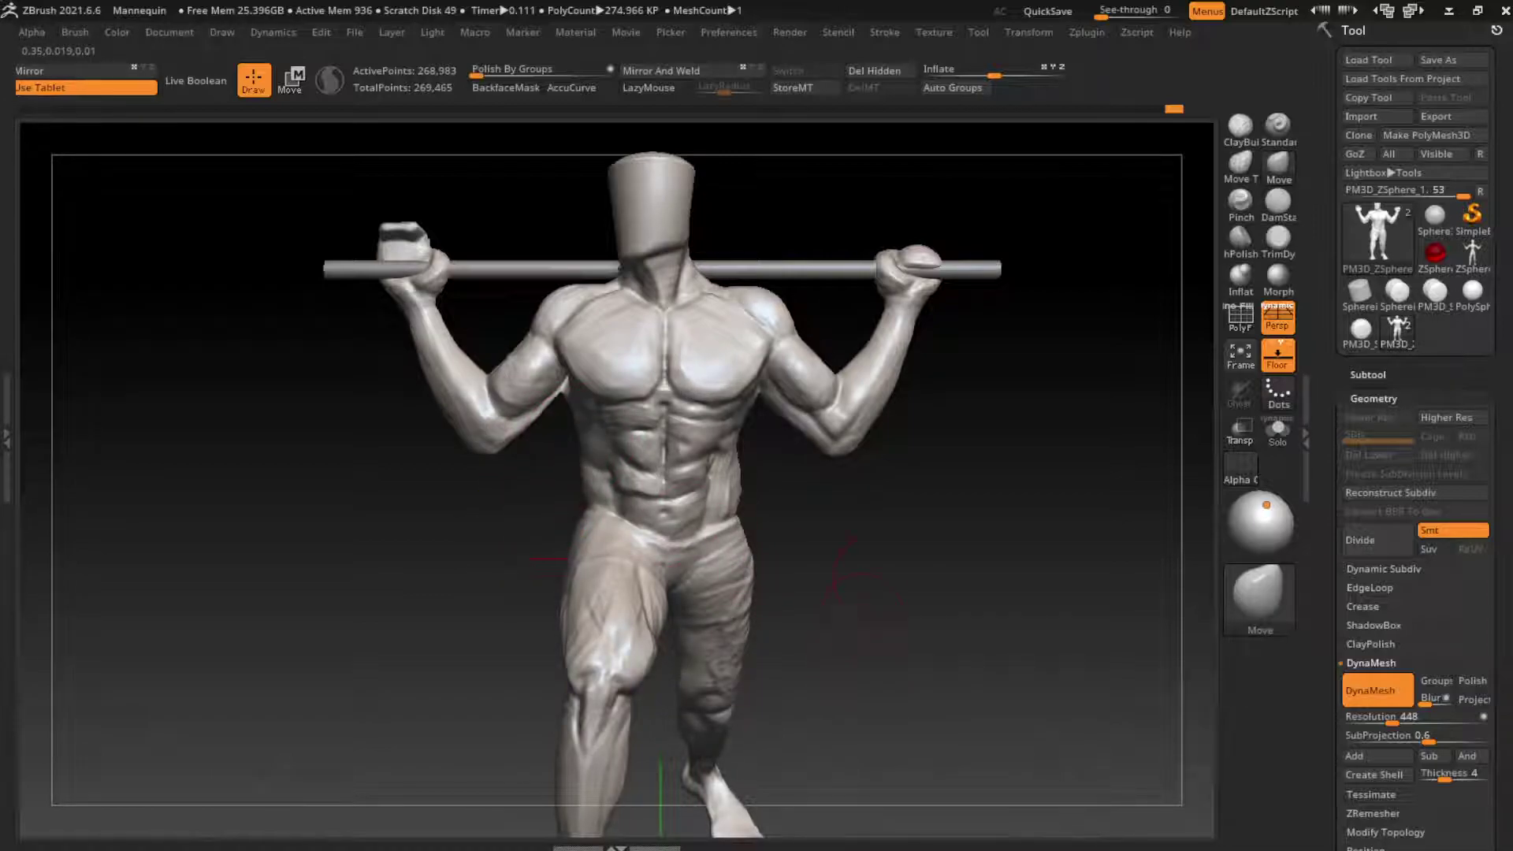
pyautogui.click(1277, 201)
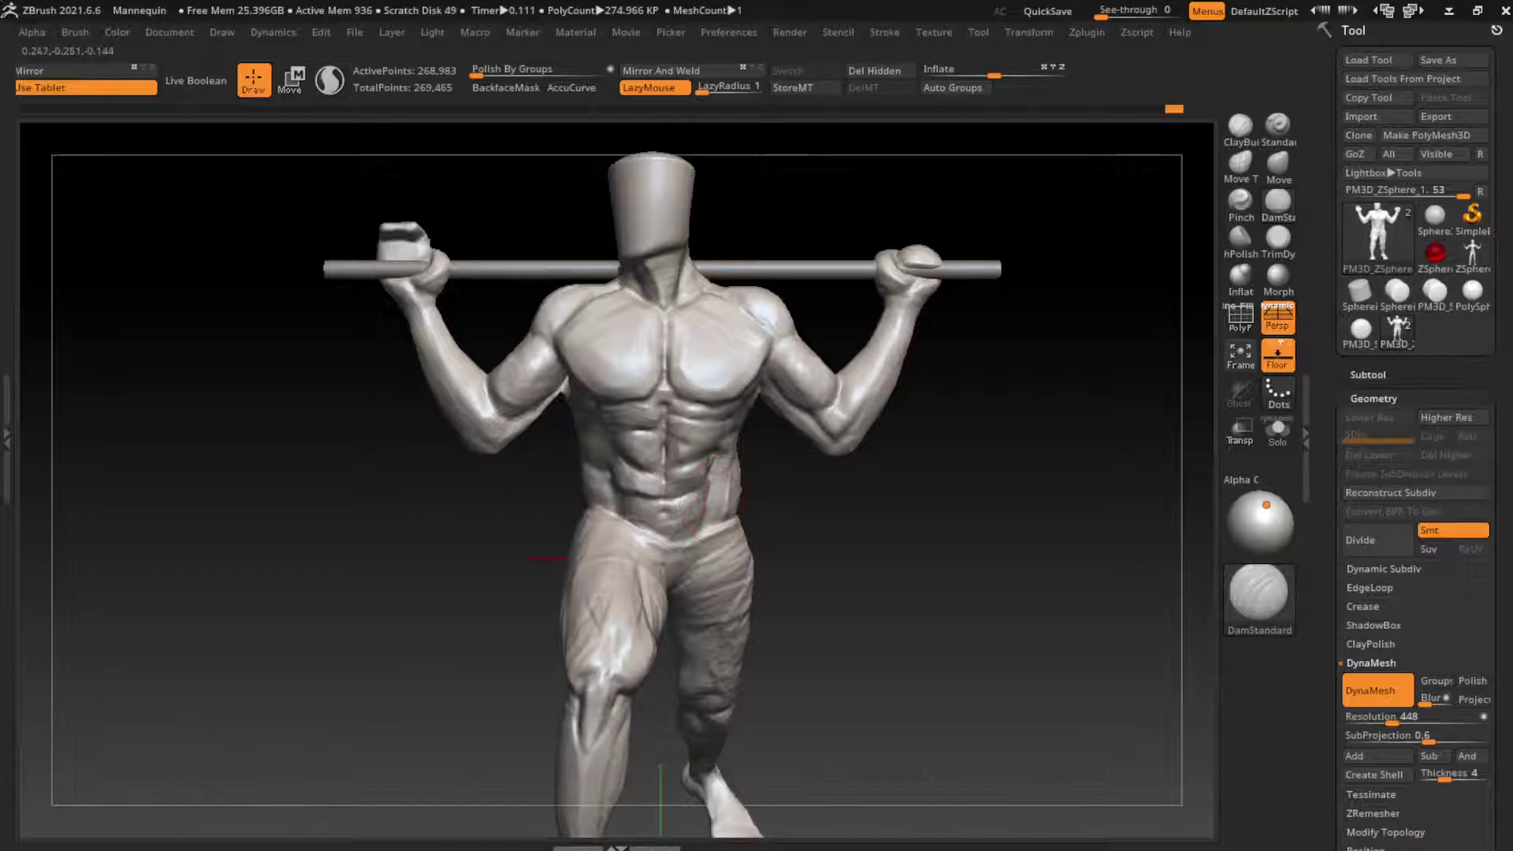
pyautogui.click(1277, 236)
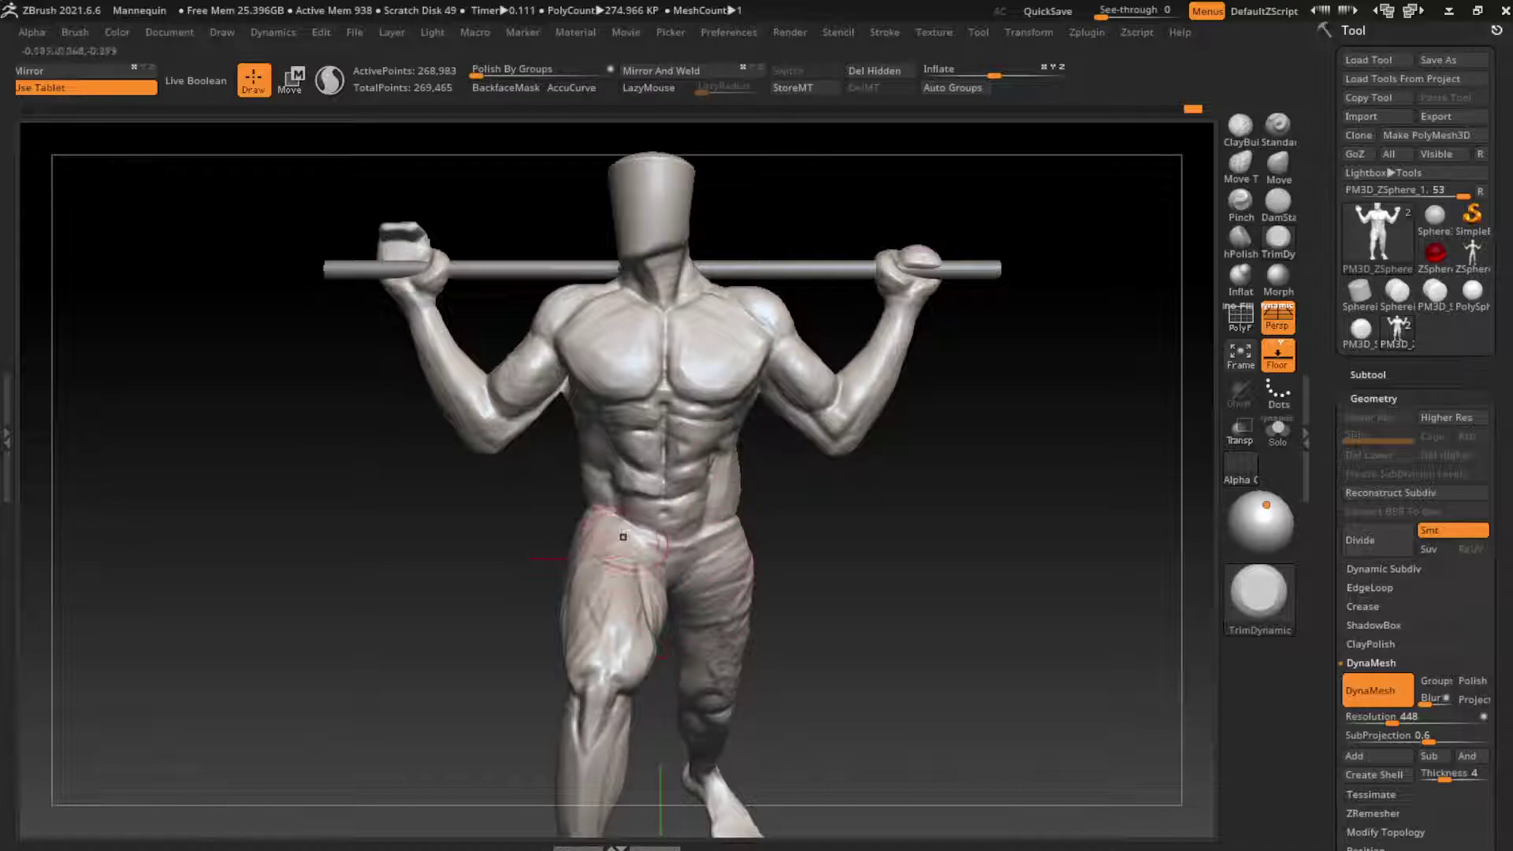
# Switch to ClayBuildup, resize the brush, try DamStandard, and settle back on ClayBuildup
pyautogui.press('b')
pyautogui.press('c')
pyautogui.press('b')
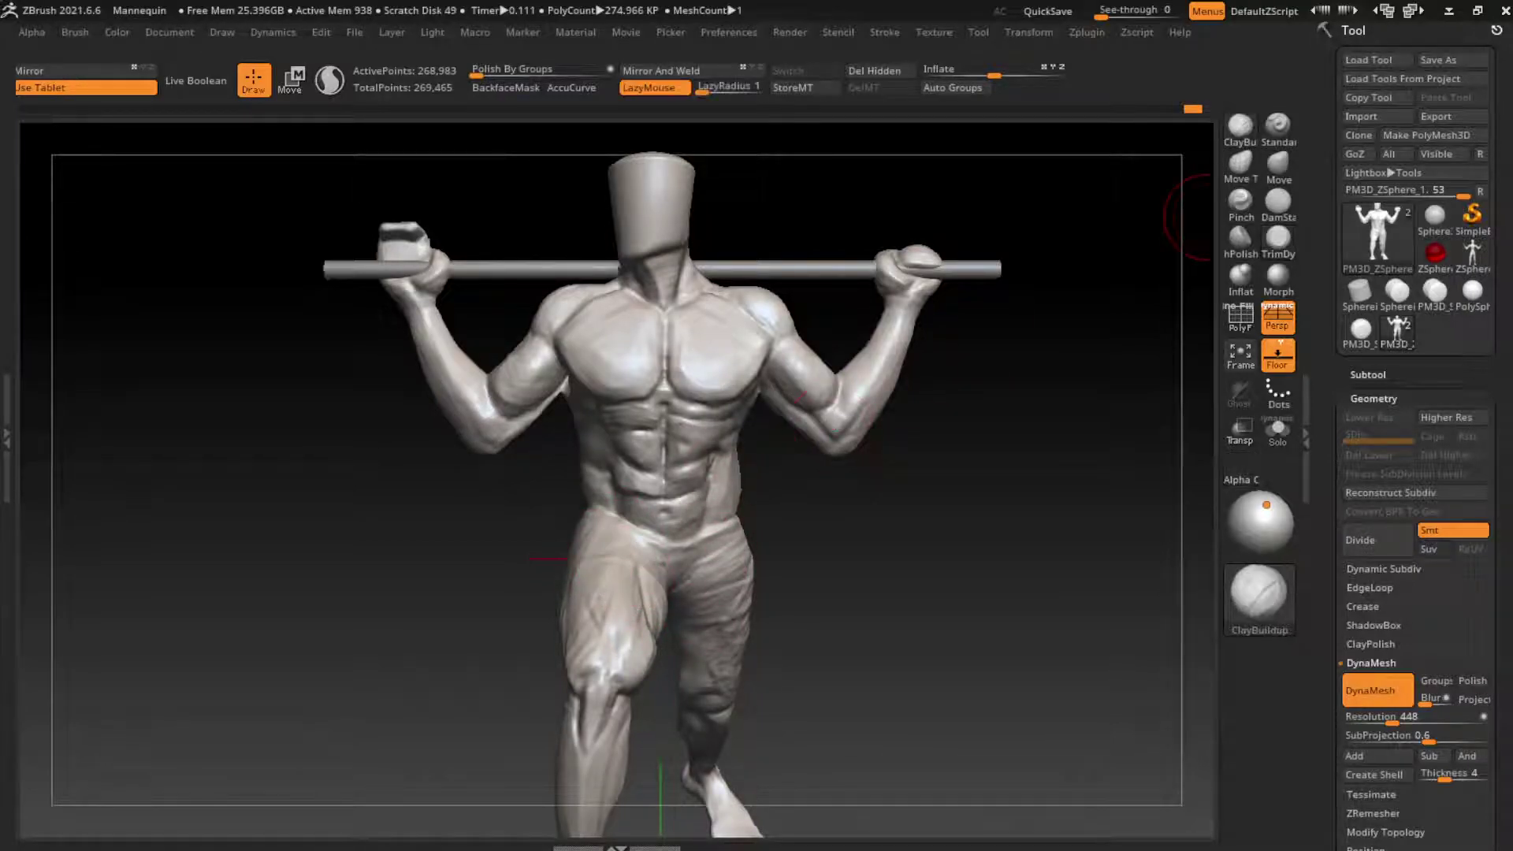
pyautogui.press('s')
pyautogui.press('b')
pyautogui.press('d')
pyautogui.press('s')
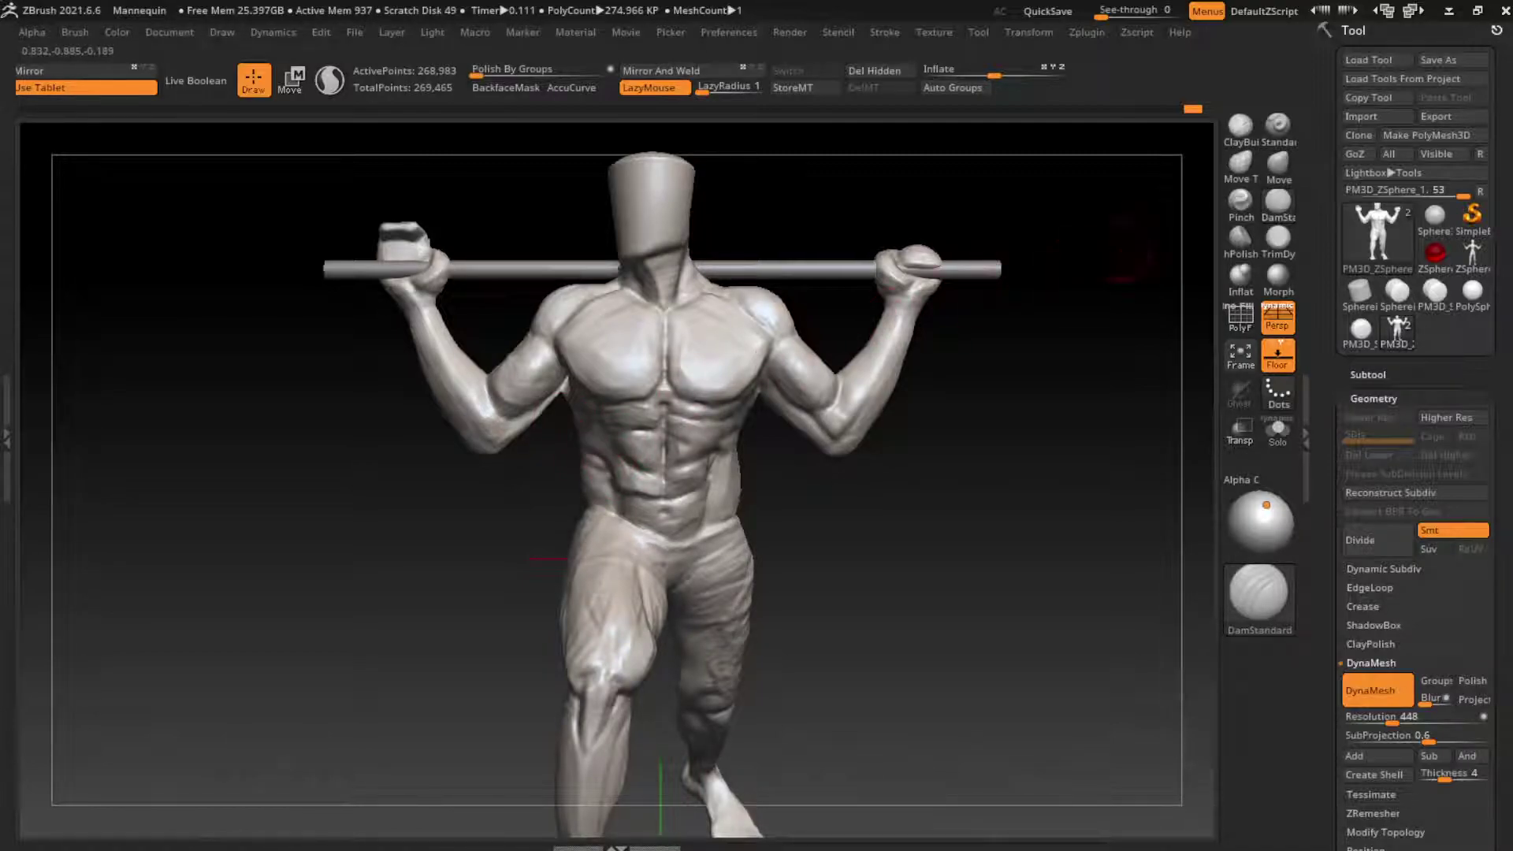
pyautogui.press('b')
pyautogui.press('c')
pyautogui.press('b')
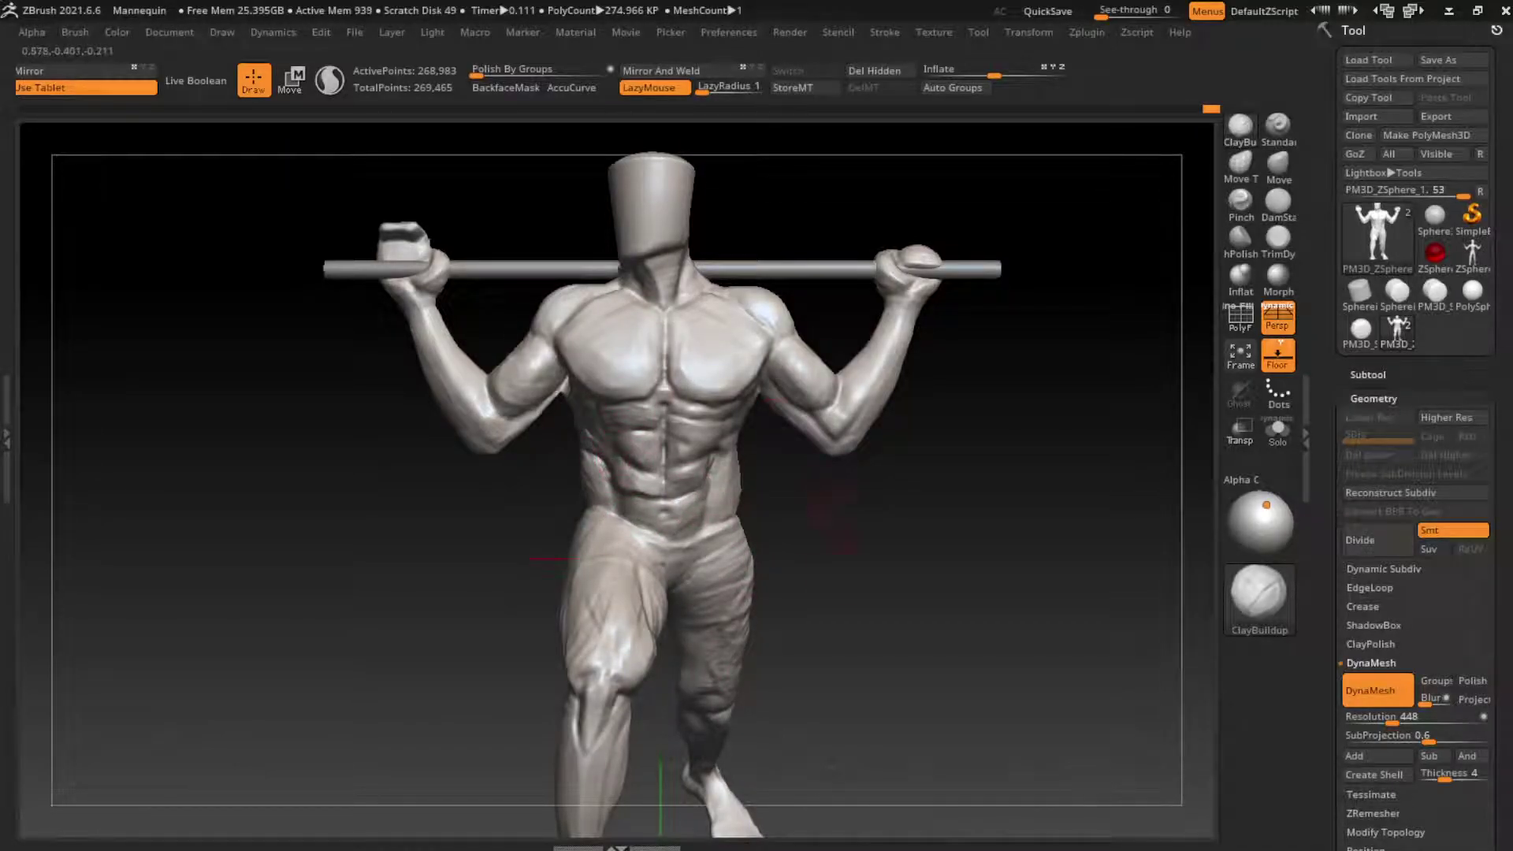
# Carve horizontal muscle ridges into the left thigh and DynaMesh the model
pyautogui.keyDown('alt'); pyautogui.moveTo(840, 642); pyautogui.dragTo(836, 498); pyautogui.keyUp('alt')
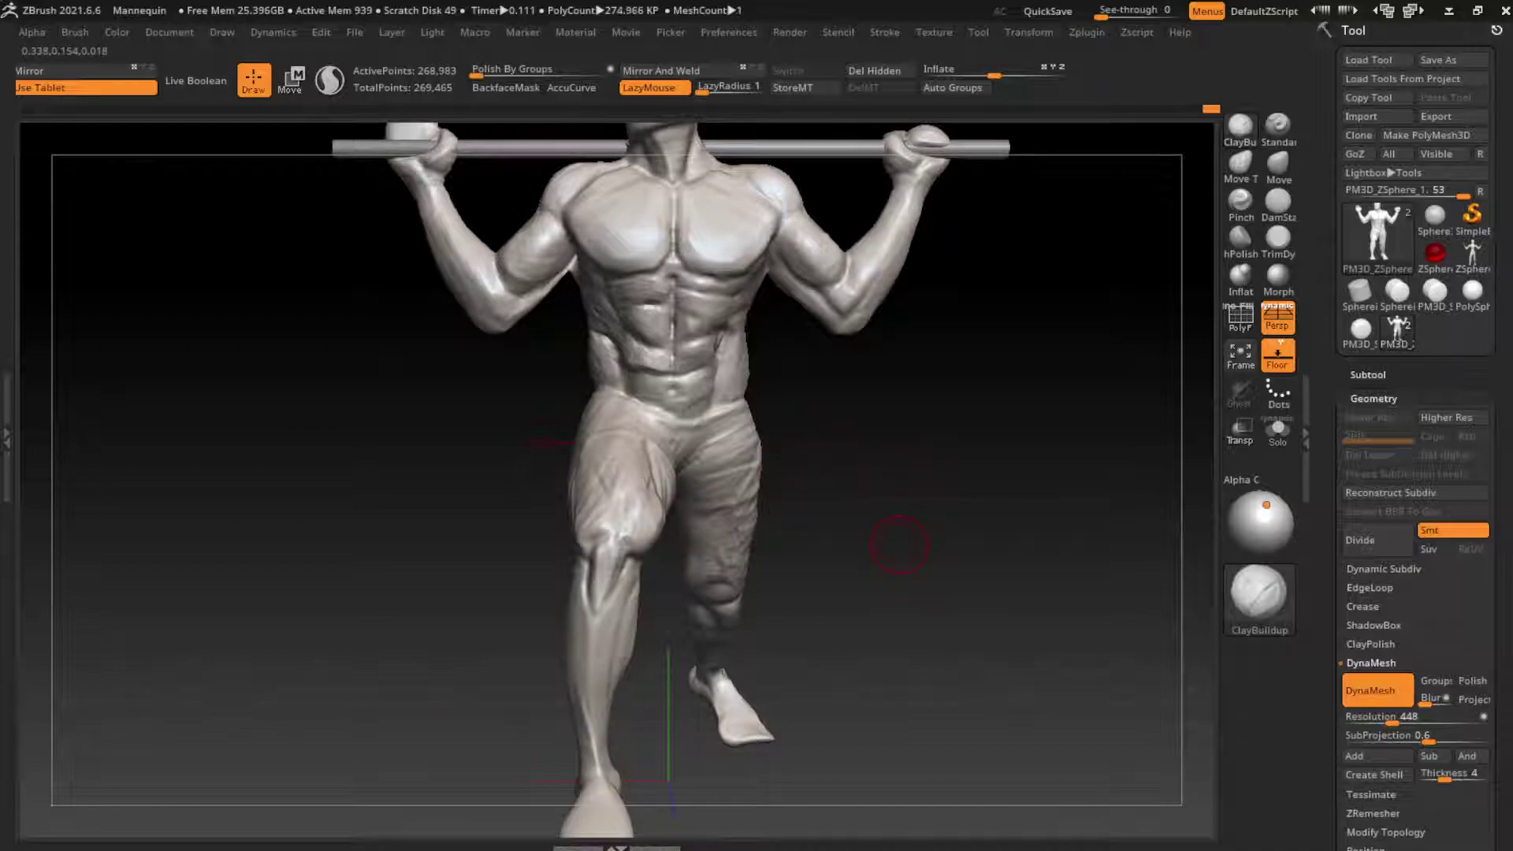
pyautogui.moveTo(899, 544)
pyautogui.mouseDown()
pyautogui.moveTo(945, 522)
pyautogui.moveTo(878, 504)
pyautogui.moveTo(817, 627)
pyautogui.moveTo(824, 539)
pyautogui.mouseUp()
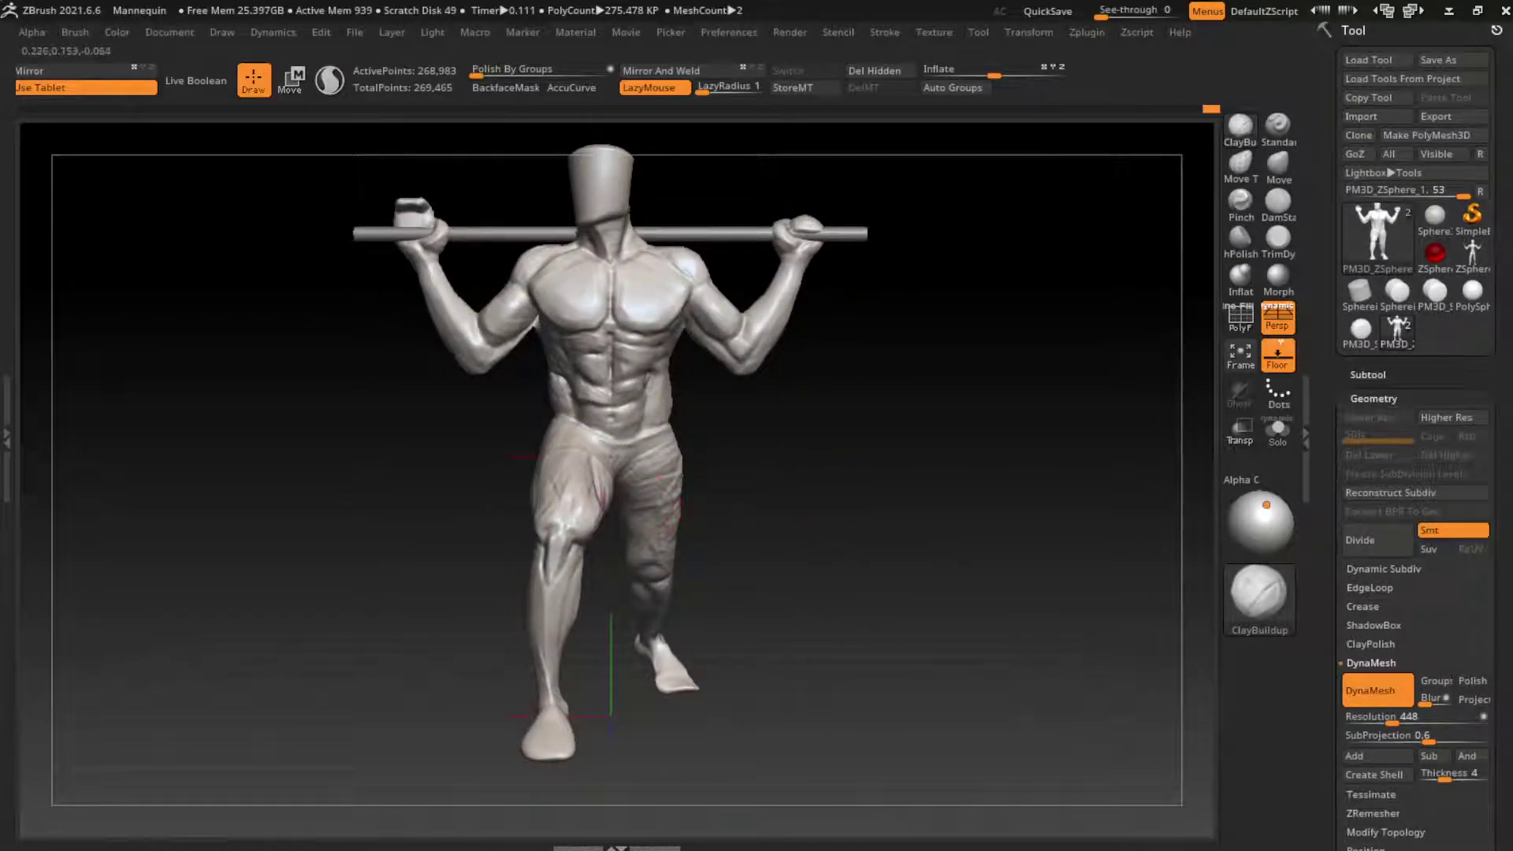
pyautogui.moveTo(639, 508)
pyautogui.mouseDown()
pyautogui.moveTo(666, 473)
pyautogui.moveTo(676, 527)
pyautogui.mouseUp()
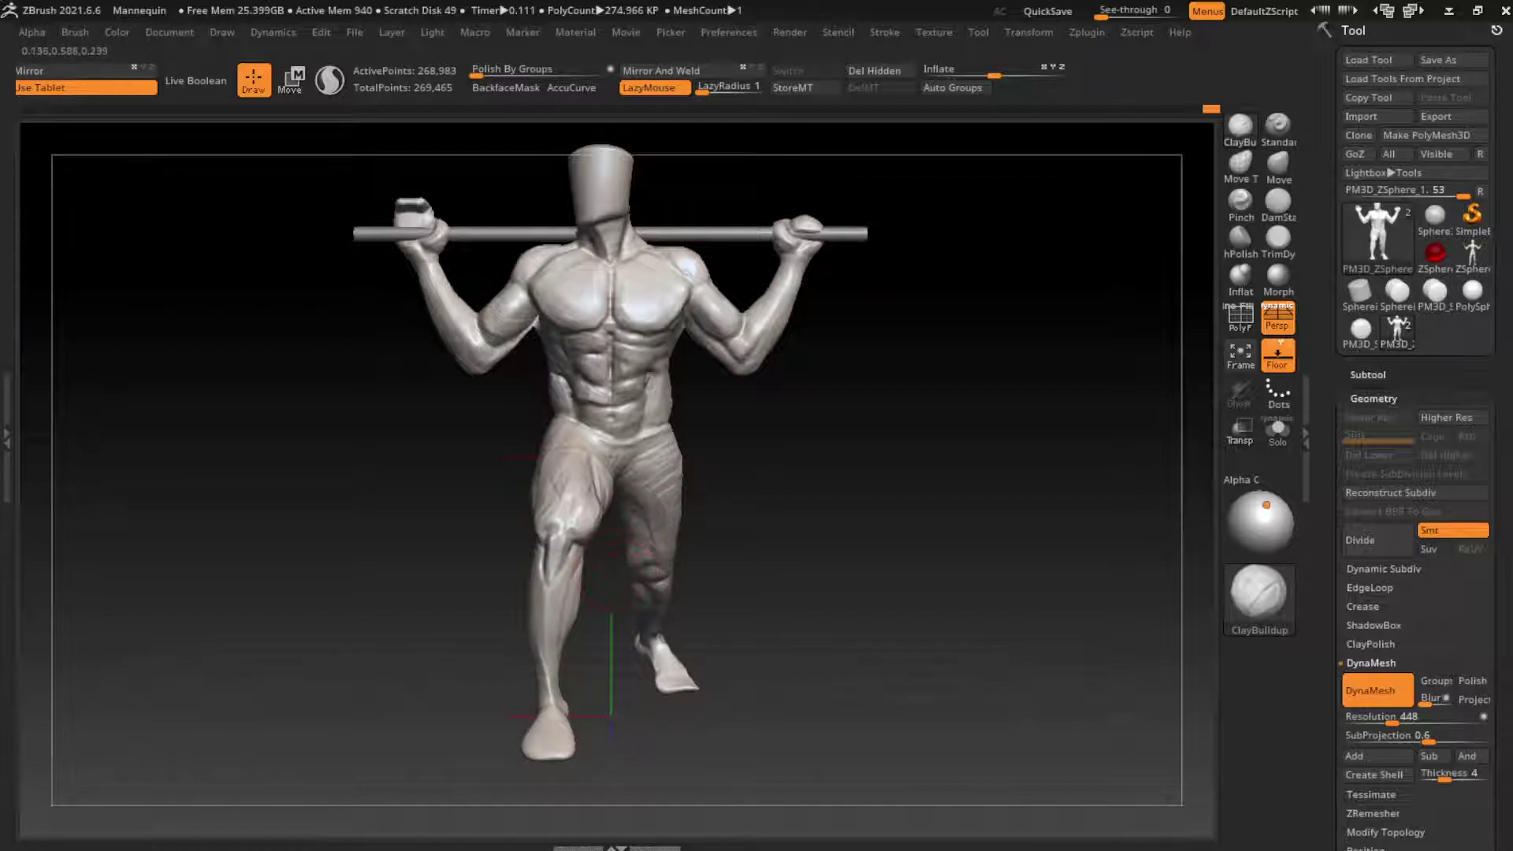
pyautogui.moveTo(772, 583); pyautogui.dragTo(640, 559)
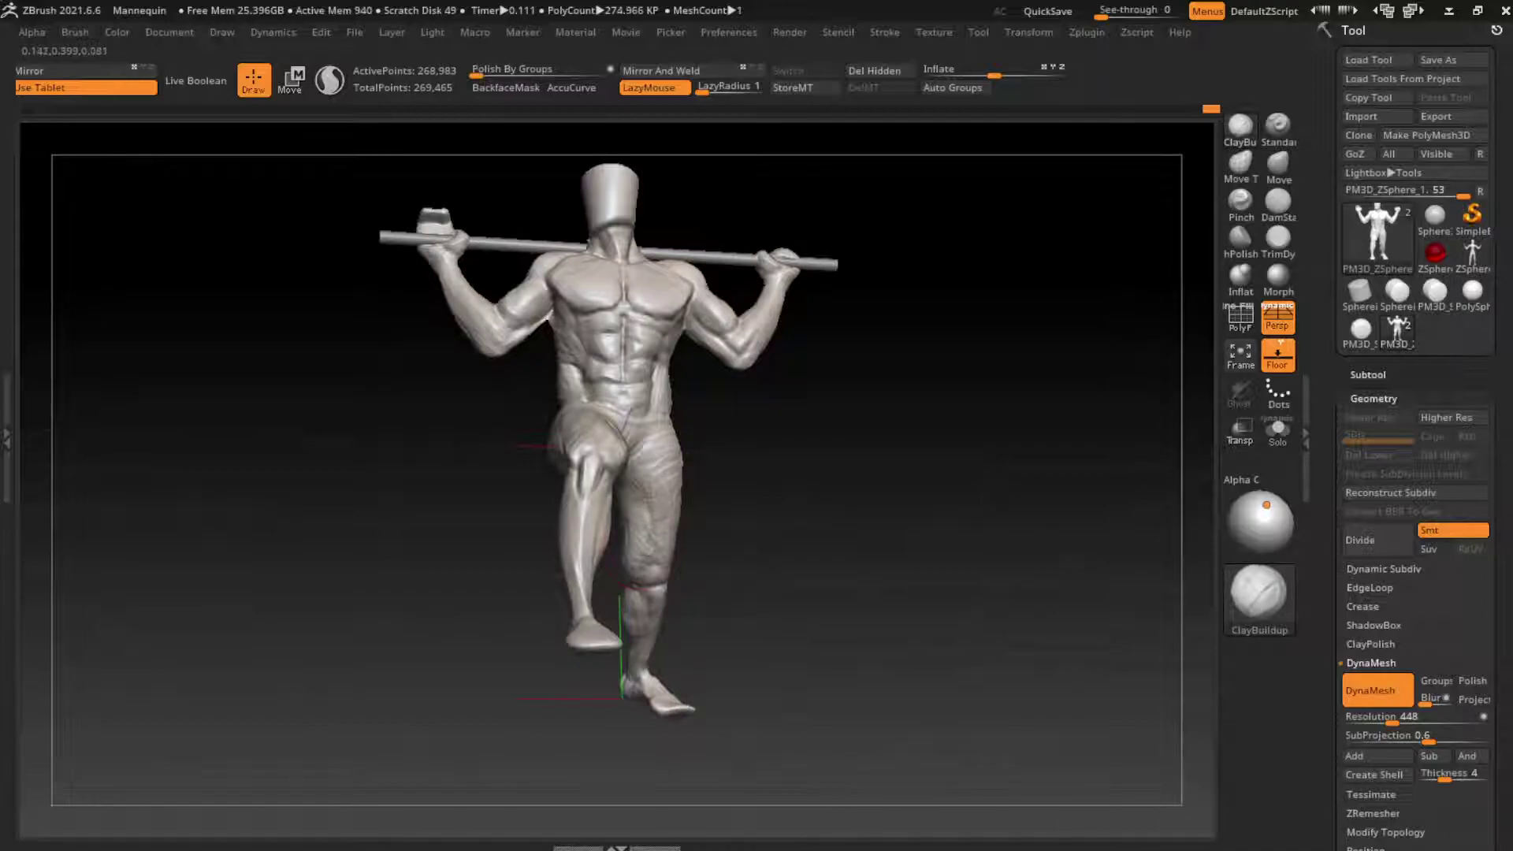
pyautogui.keyDown('shift'); pyautogui.moveTo(650, 538); pyautogui.dragTo(763, 587); pyautogui.keyUp('shift')
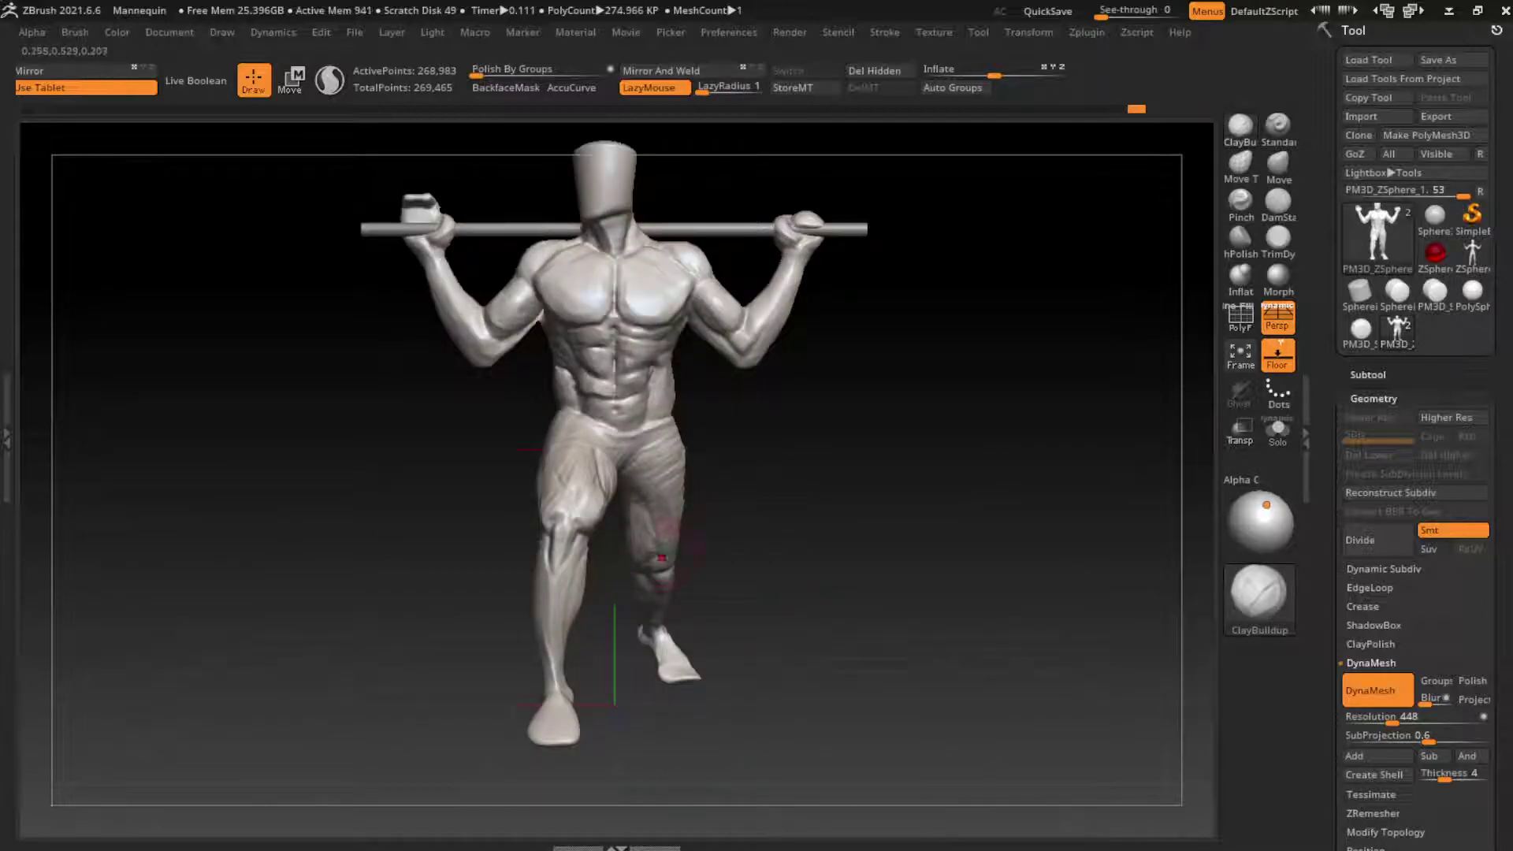
pyautogui.keyDown('ctrl'); pyautogui.moveTo(776, 608); pyautogui.dragTo(782, 571); pyautogui.keyUp('ctrl')
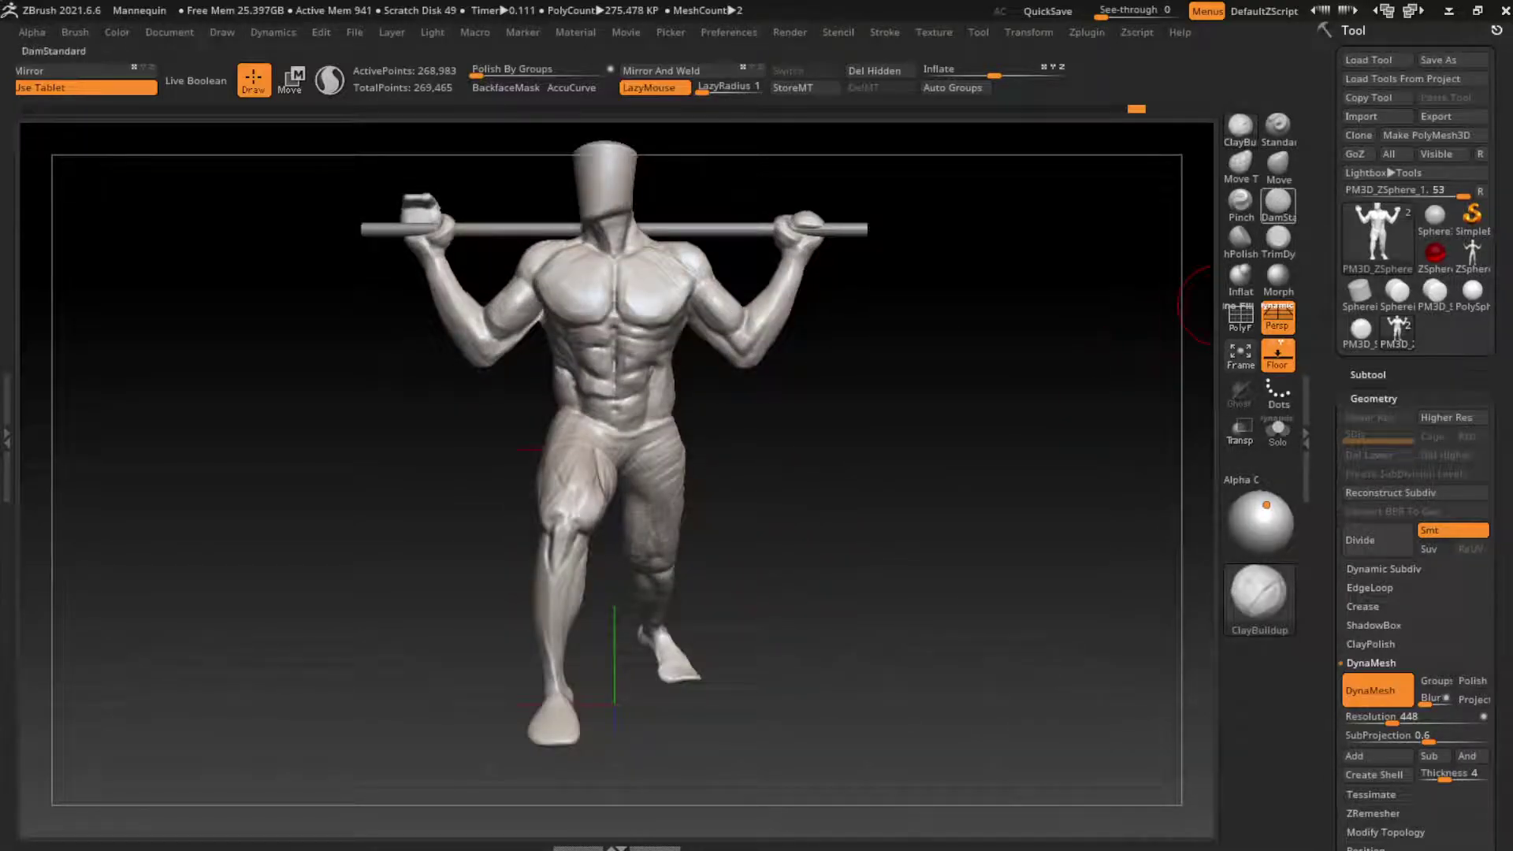
# Carve a crease into the right leg with DamStandard, then return to ClayBuildup
pyautogui.press('b')
pyautogui.press('d')
pyautogui.press('s')
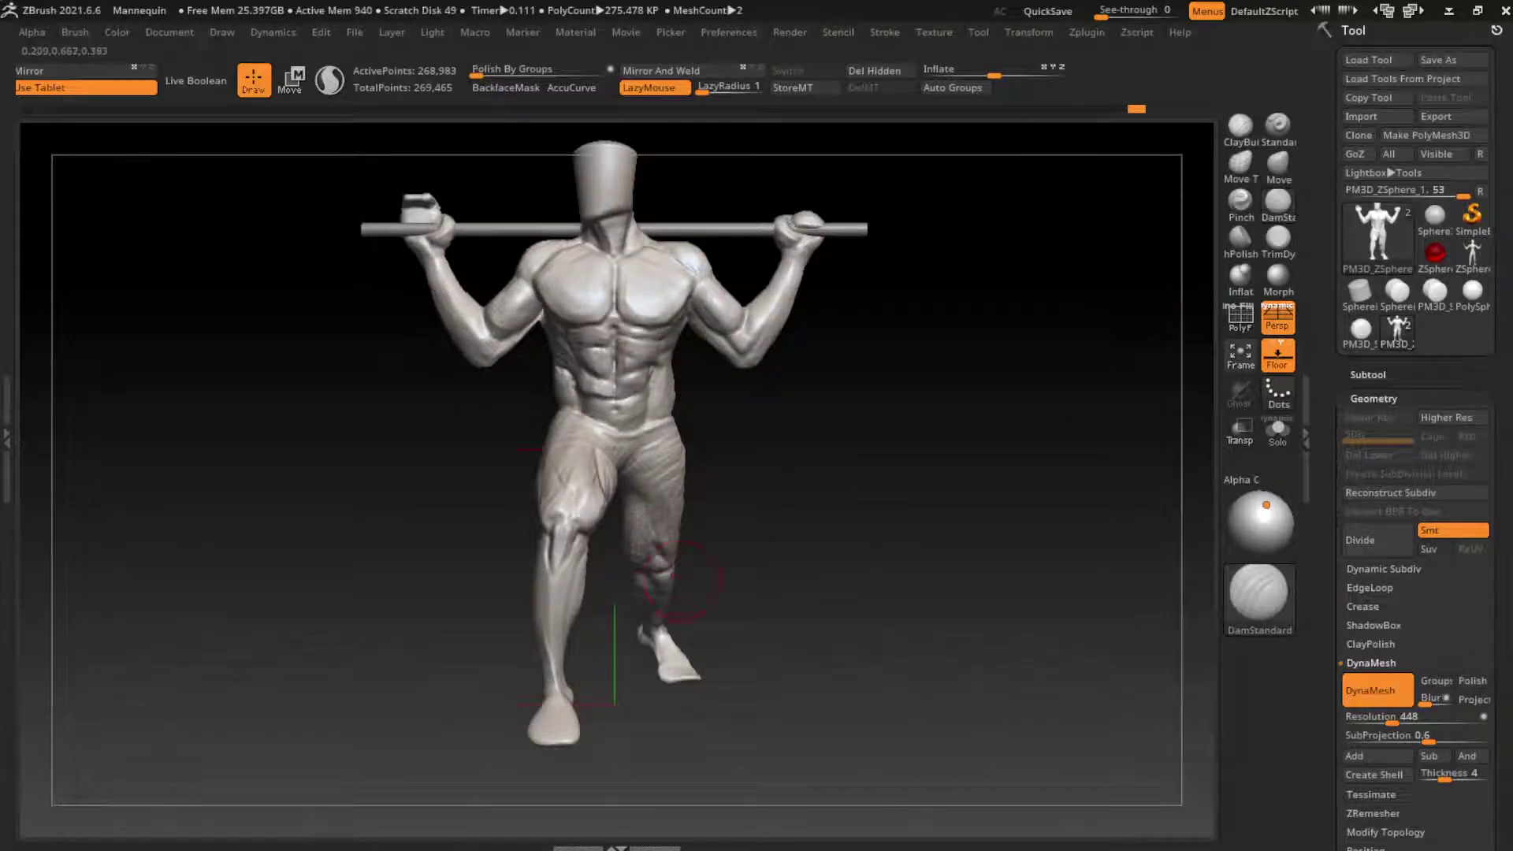
pyautogui.moveTo(639, 516); pyautogui.dragTo(666, 642)
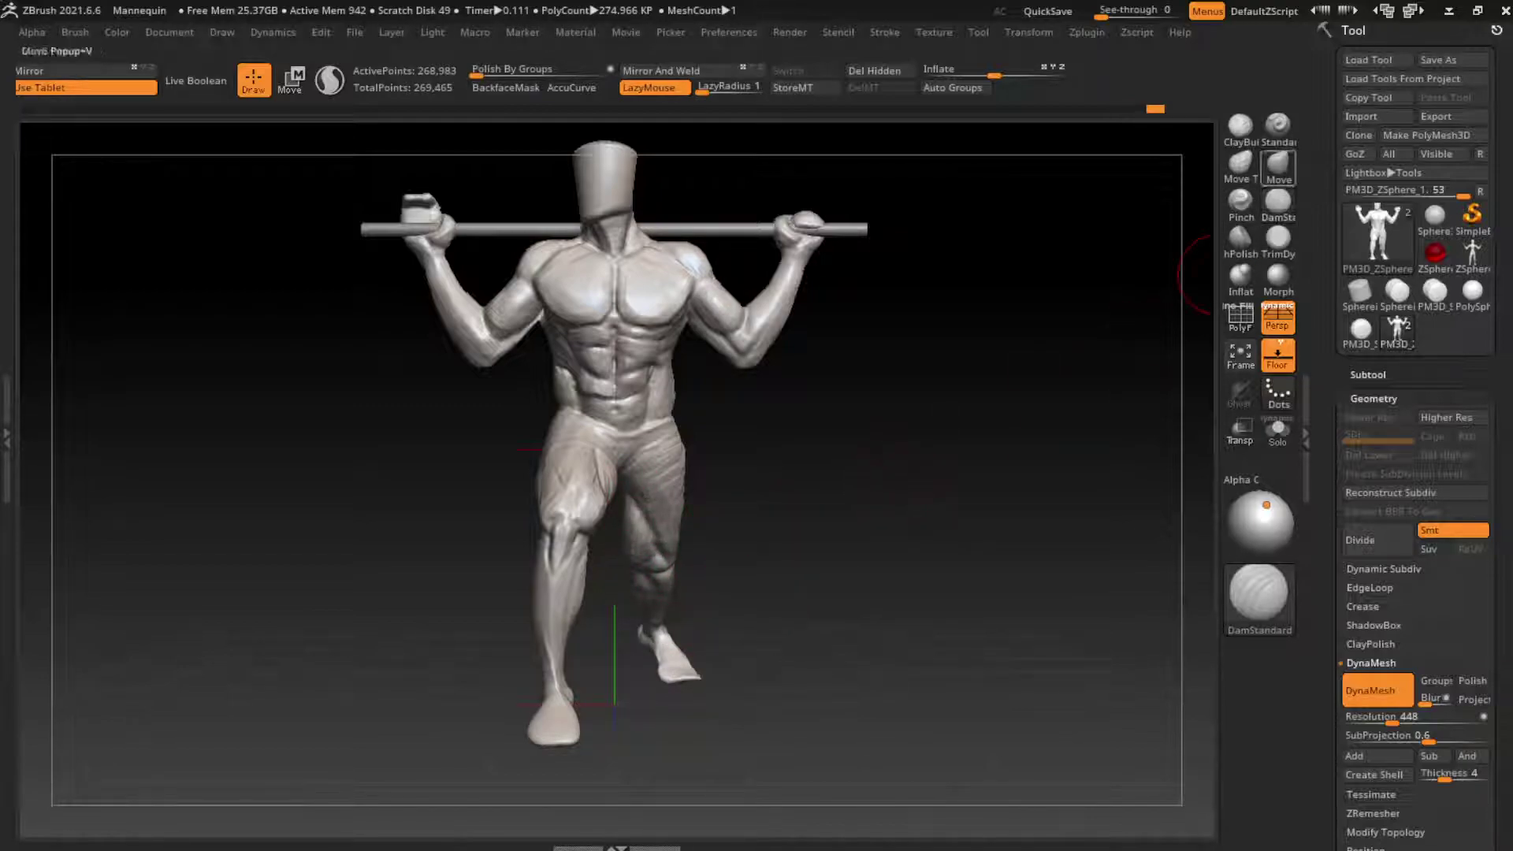
pyautogui.press('b')
pyautogui.press('c')
pyautogui.press('b')
pyautogui.moveTo(870, 489)
pyautogui.mouseDown()
pyautogui.moveTo(709, 512)
pyautogui.moveTo(634, 445)
pyautogui.moveTo(795, 544)
pyautogui.mouseUp()
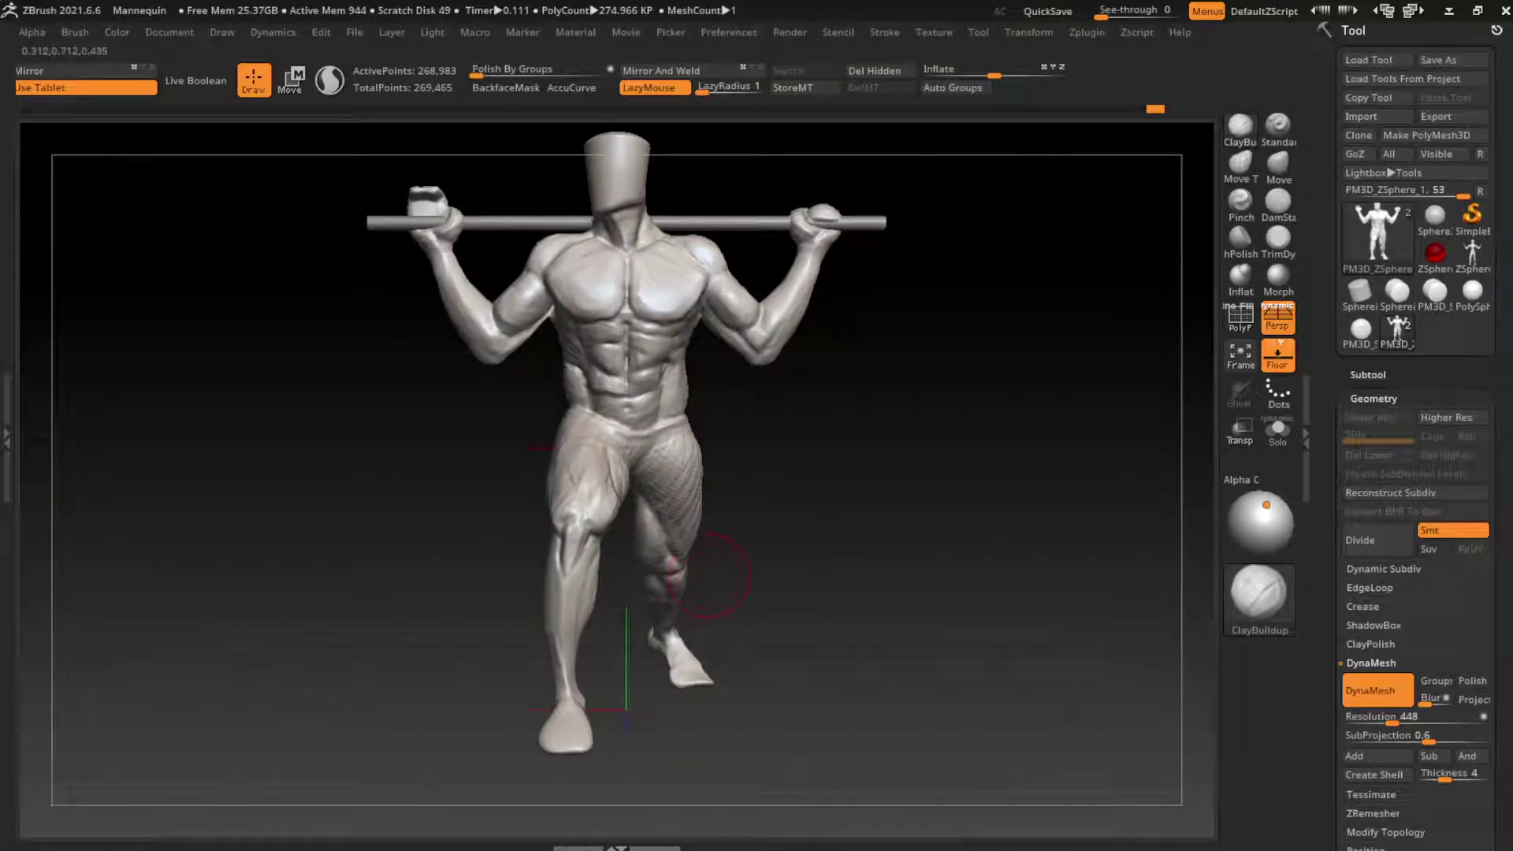
# Carve sharp creases along the shin, alternating DamStandard and ClayBuildup
pyautogui.click(1278, 201)
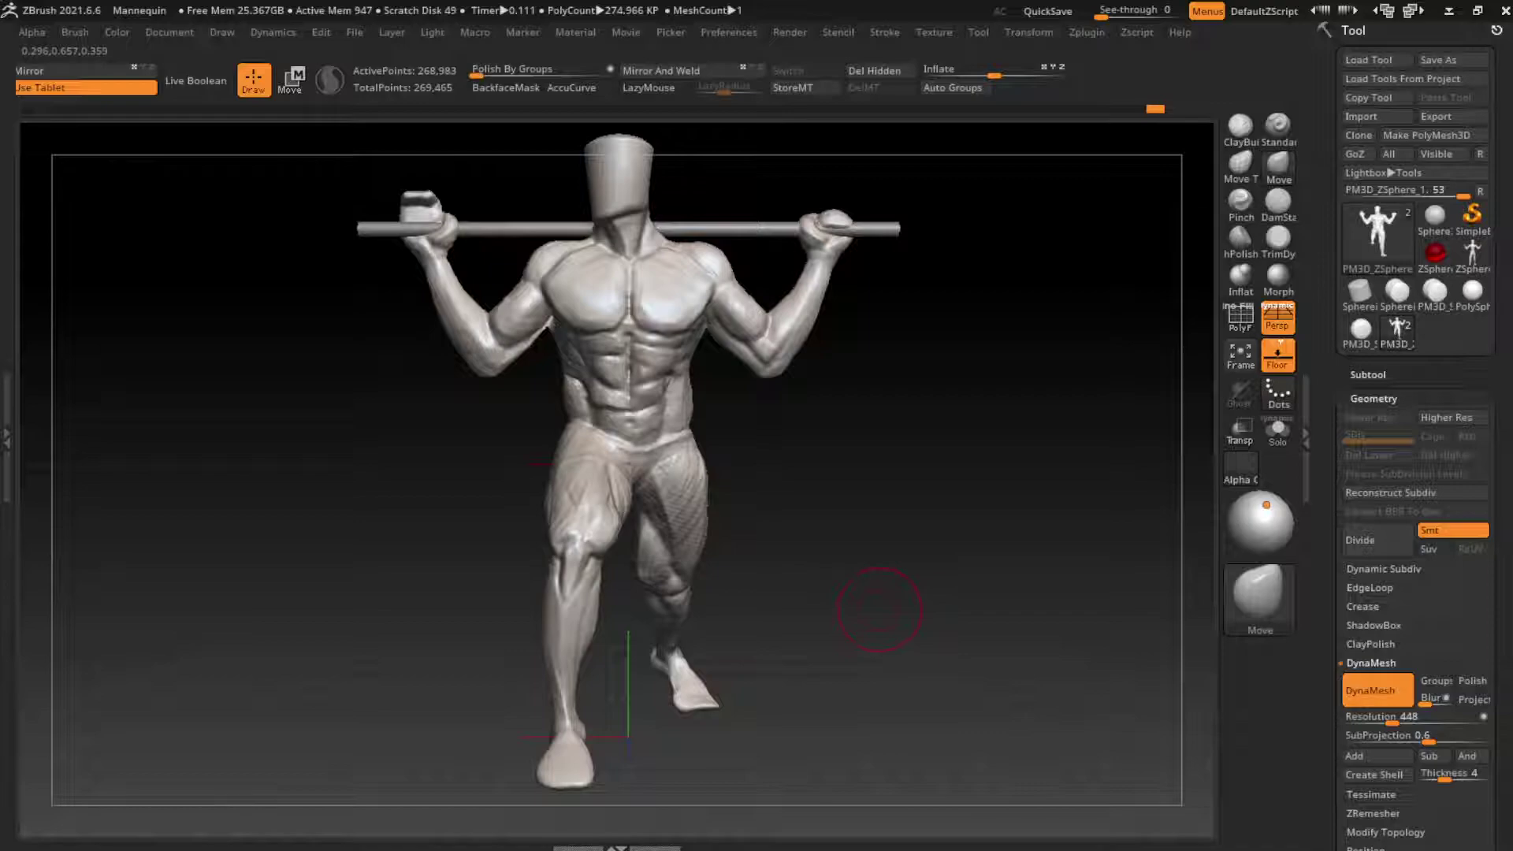
pyautogui.click(1278, 201)
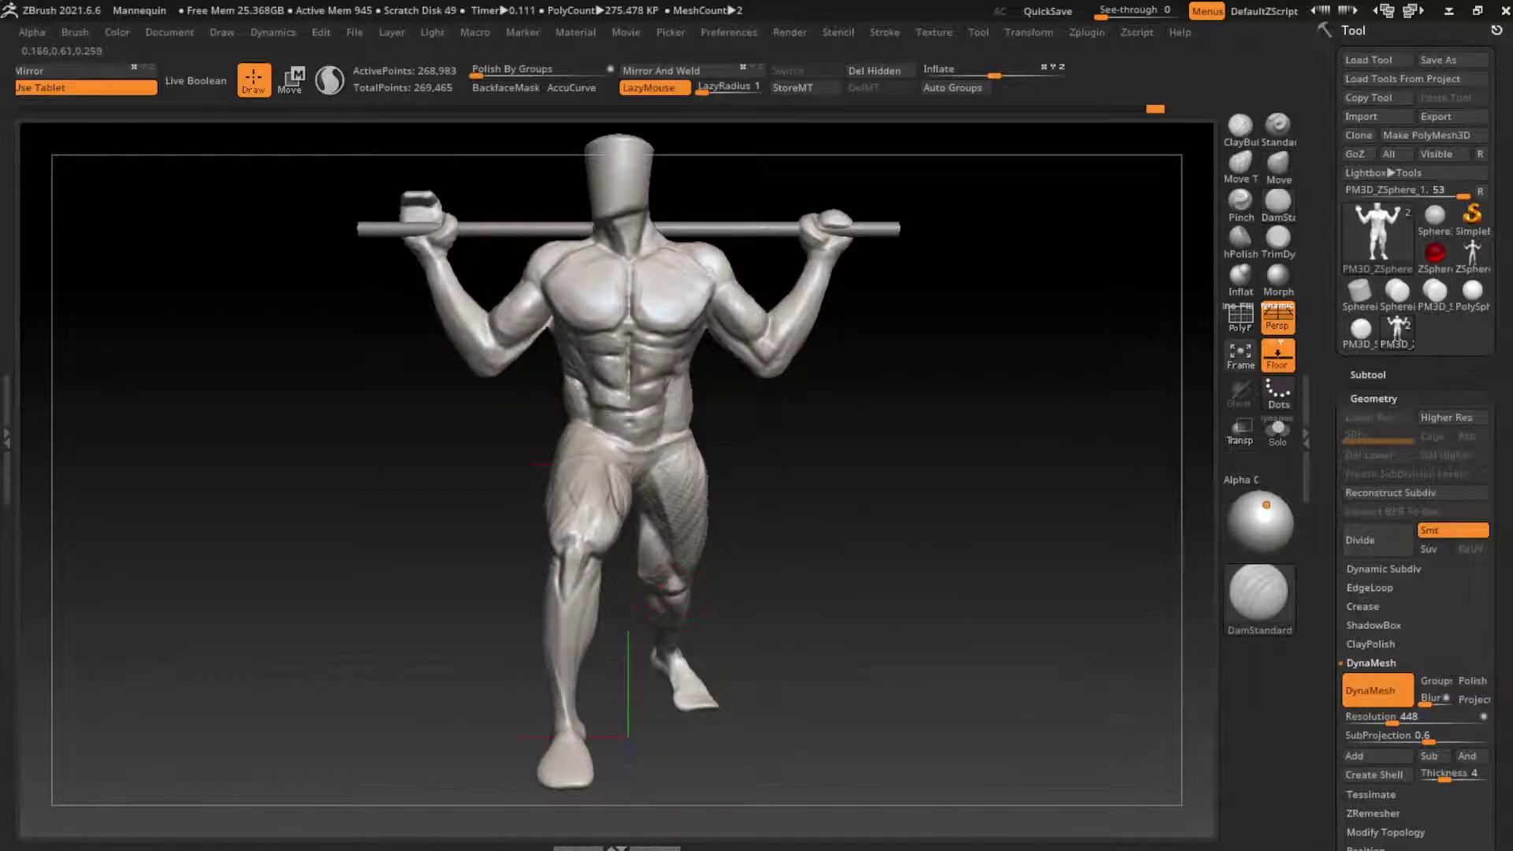
pyautogui.click(1239, 124)
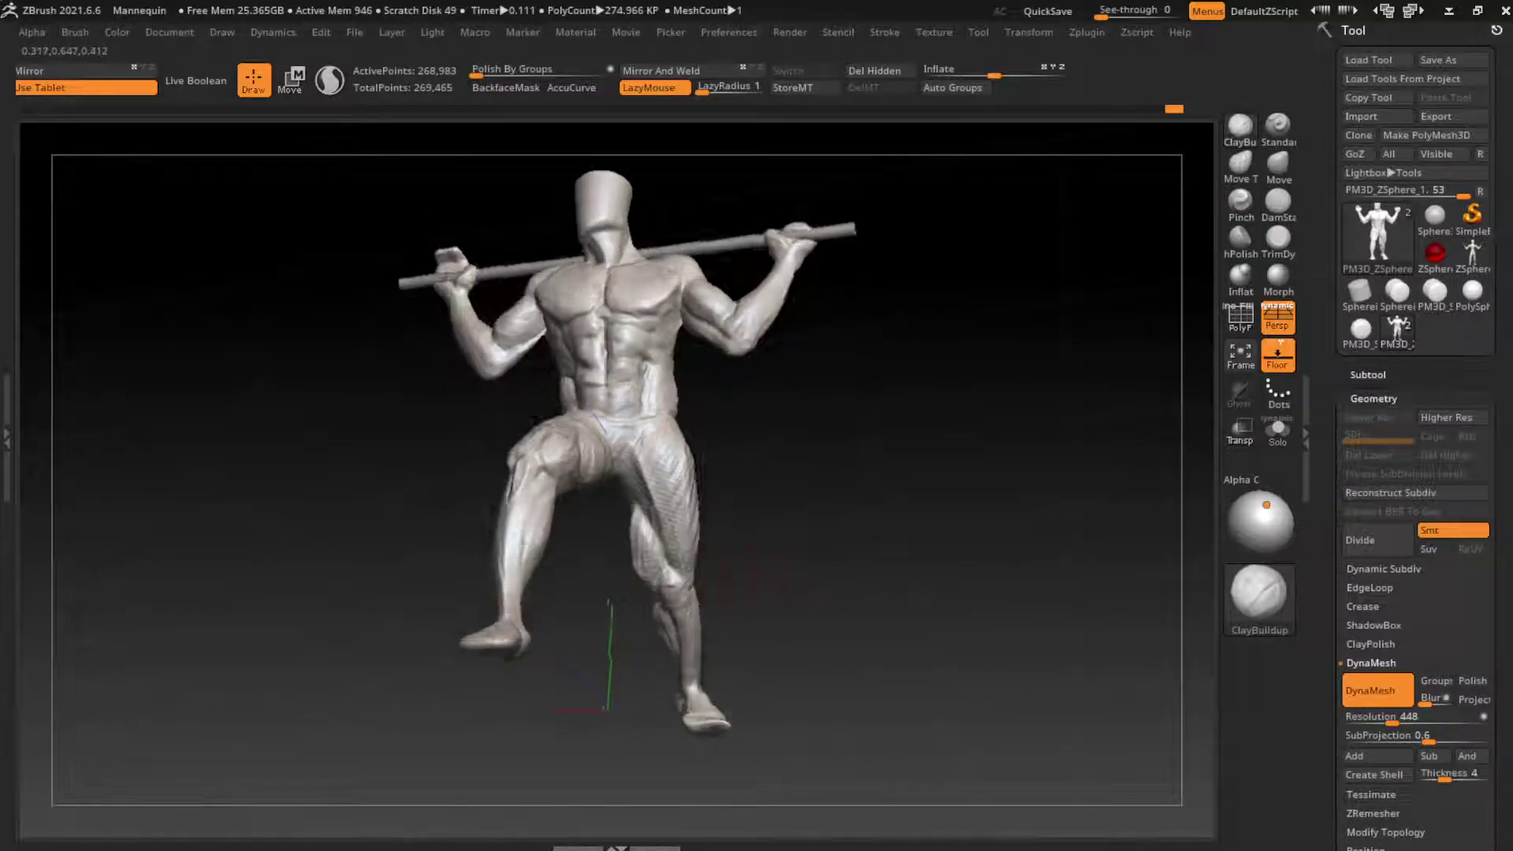
pyautogui.keyDown('shift'); pyautogui.moveTo(748, 583); pyautogui.dragTo(855, 668); pyautogui.keyUp('shift')
pyautogui.click(1277, 201)
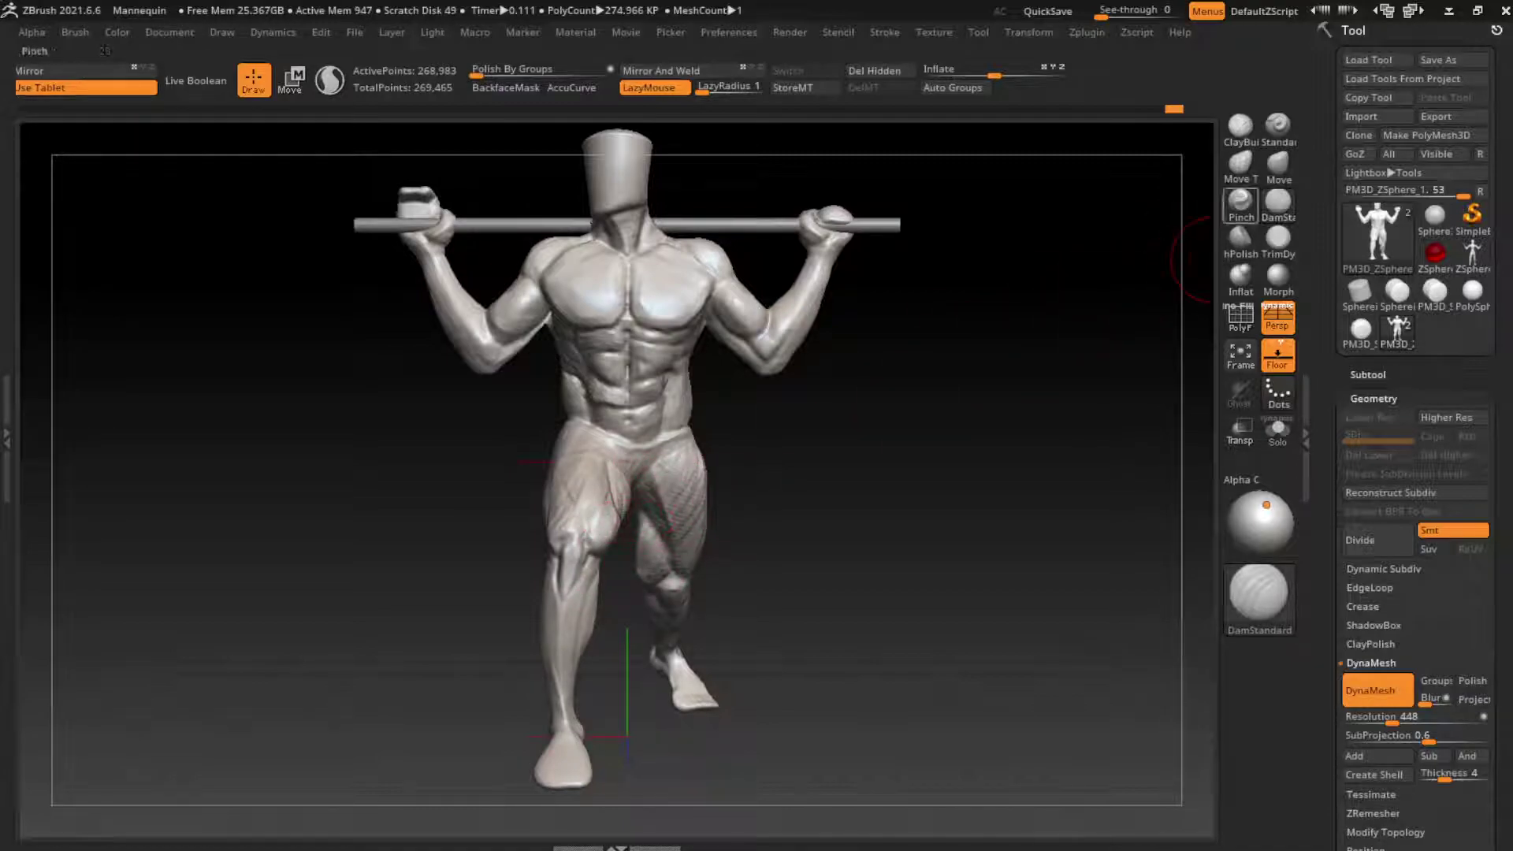
pyautogui.press('b')
pyautogui.press('c')
pyautogui.press('b')
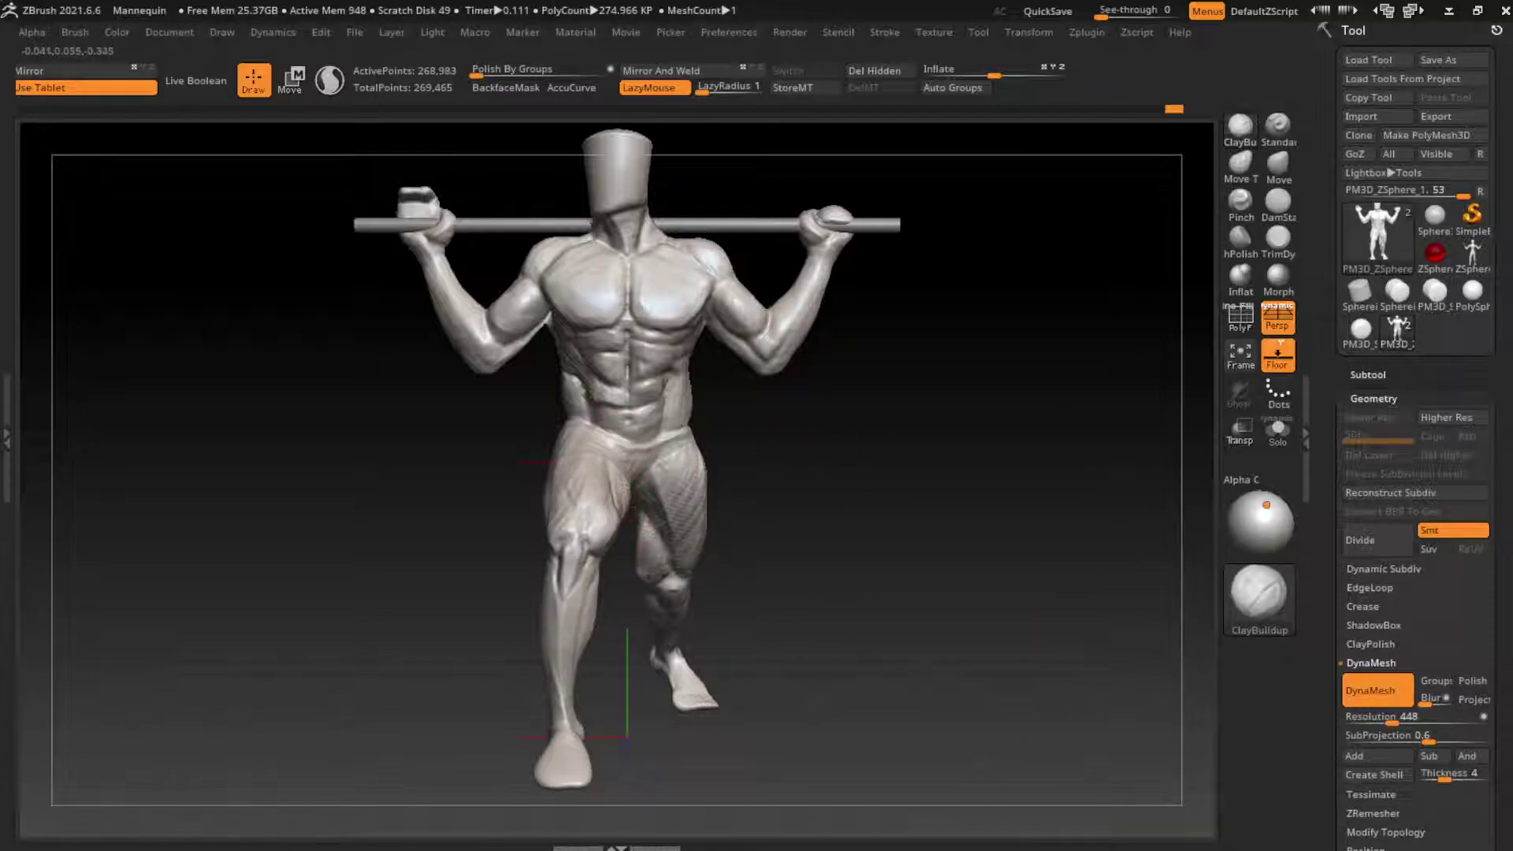
# Reframe the figure and reshape the knee with Move, briefly trying TrimDynamic
pyautogui.moveTo(618, 516)
pyautogui.mouseDown(button='right')
pyautogui.moveTo(666, 622)
pyautogui.moveTo(624, 591)
pyautogui.mouseUp(button='right')
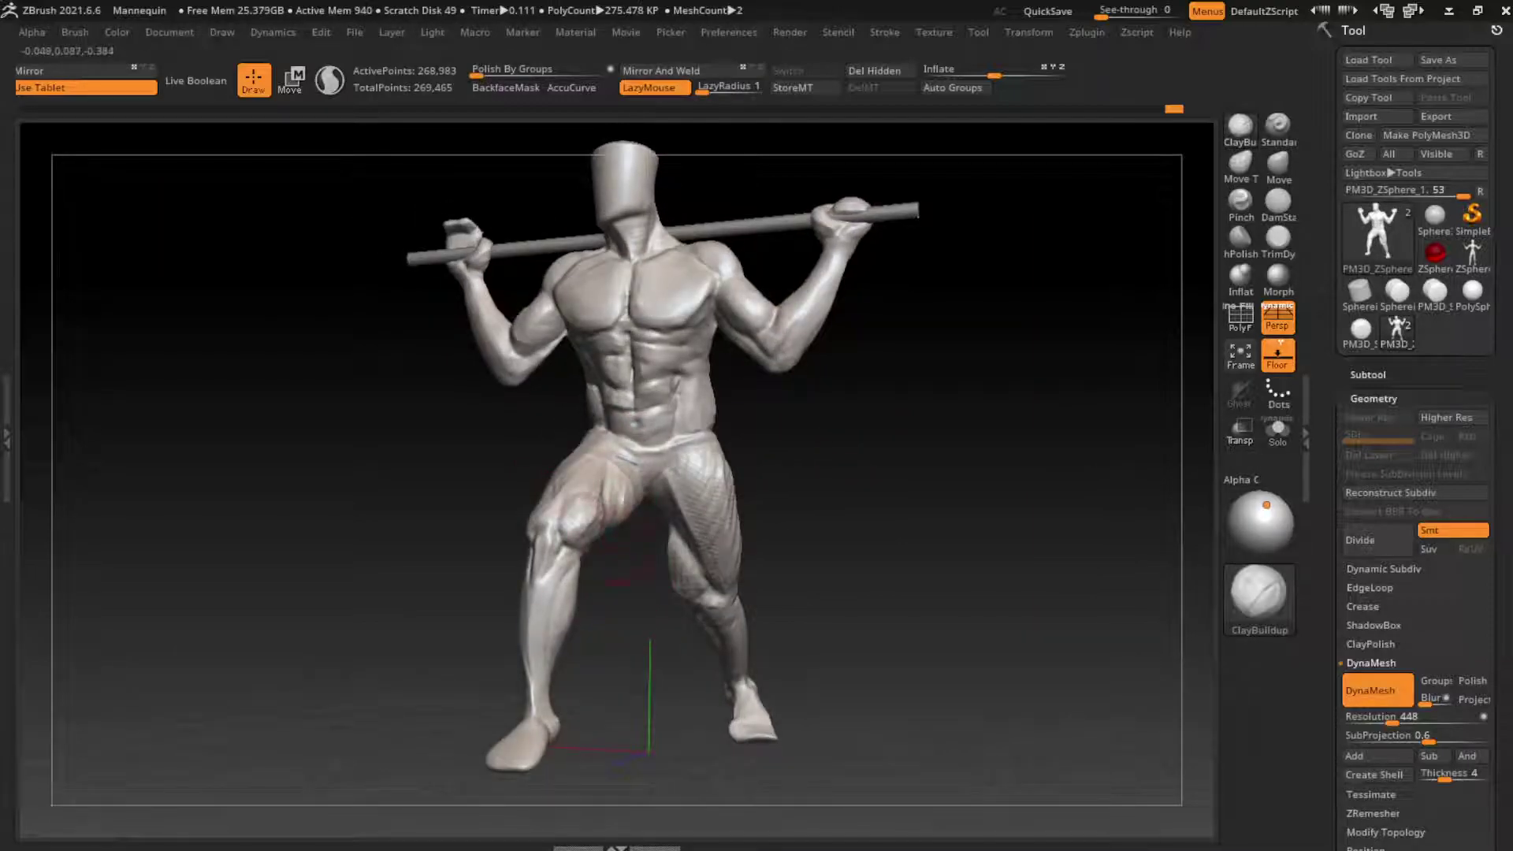
pyautogui.keyDown('ctrl'); pyautogui.moveTo(630, 494); pyautogui.dragTo(630, 447, button='right'); pyautogui.keyUp('ctrl')
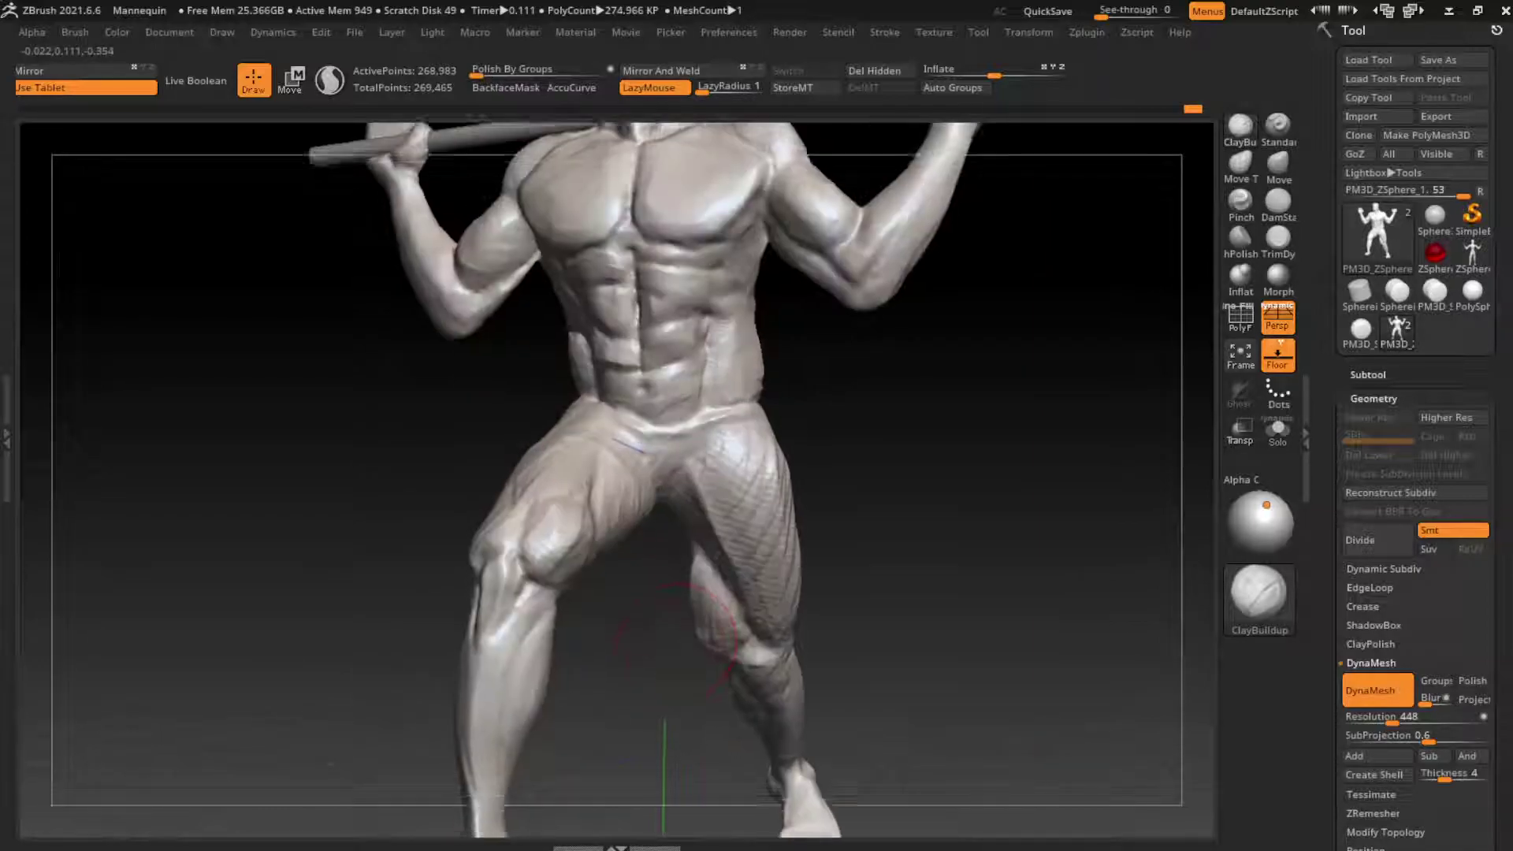
pyautogui.press('f')
pyautogui.moveTo(867, 512); pyautogui.dragTo(780, 540, button='right')
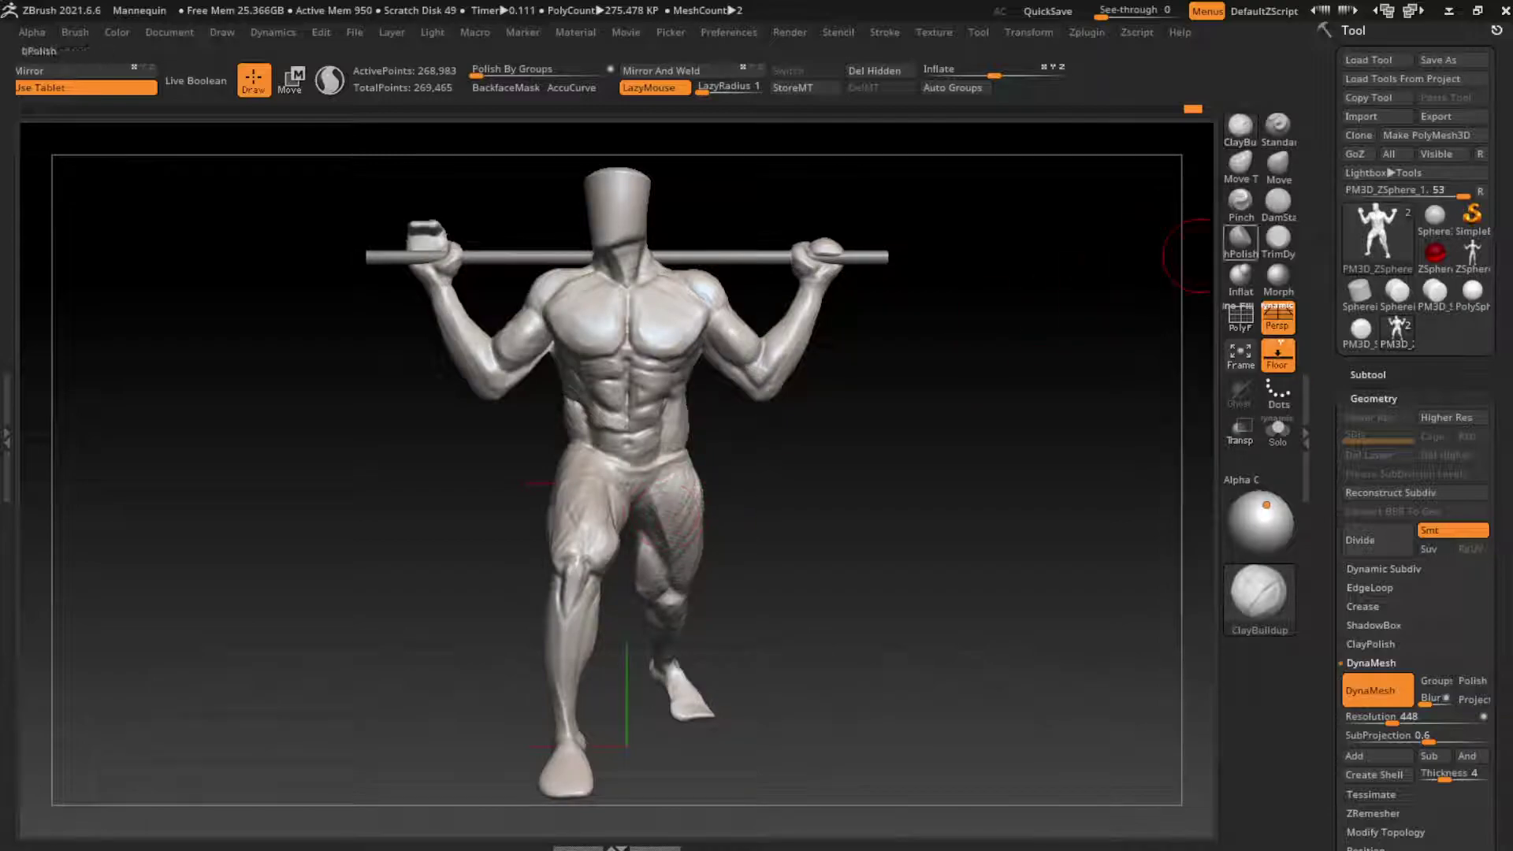
pyautogui.click(1277, 163)
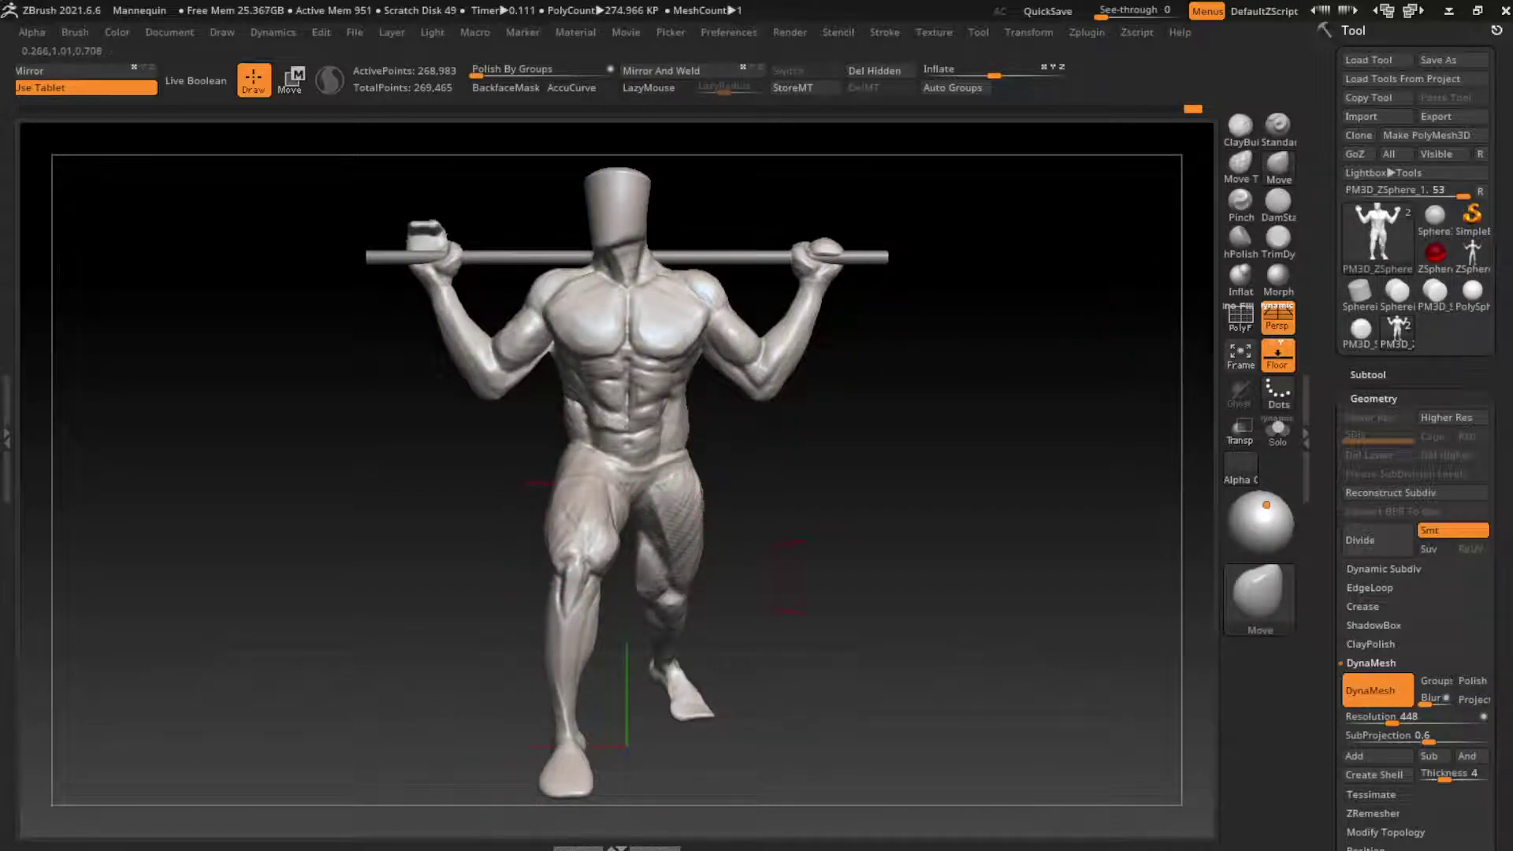
pyautogui.moveTo(789, 577); pyautogui.dragTo(835, 563)
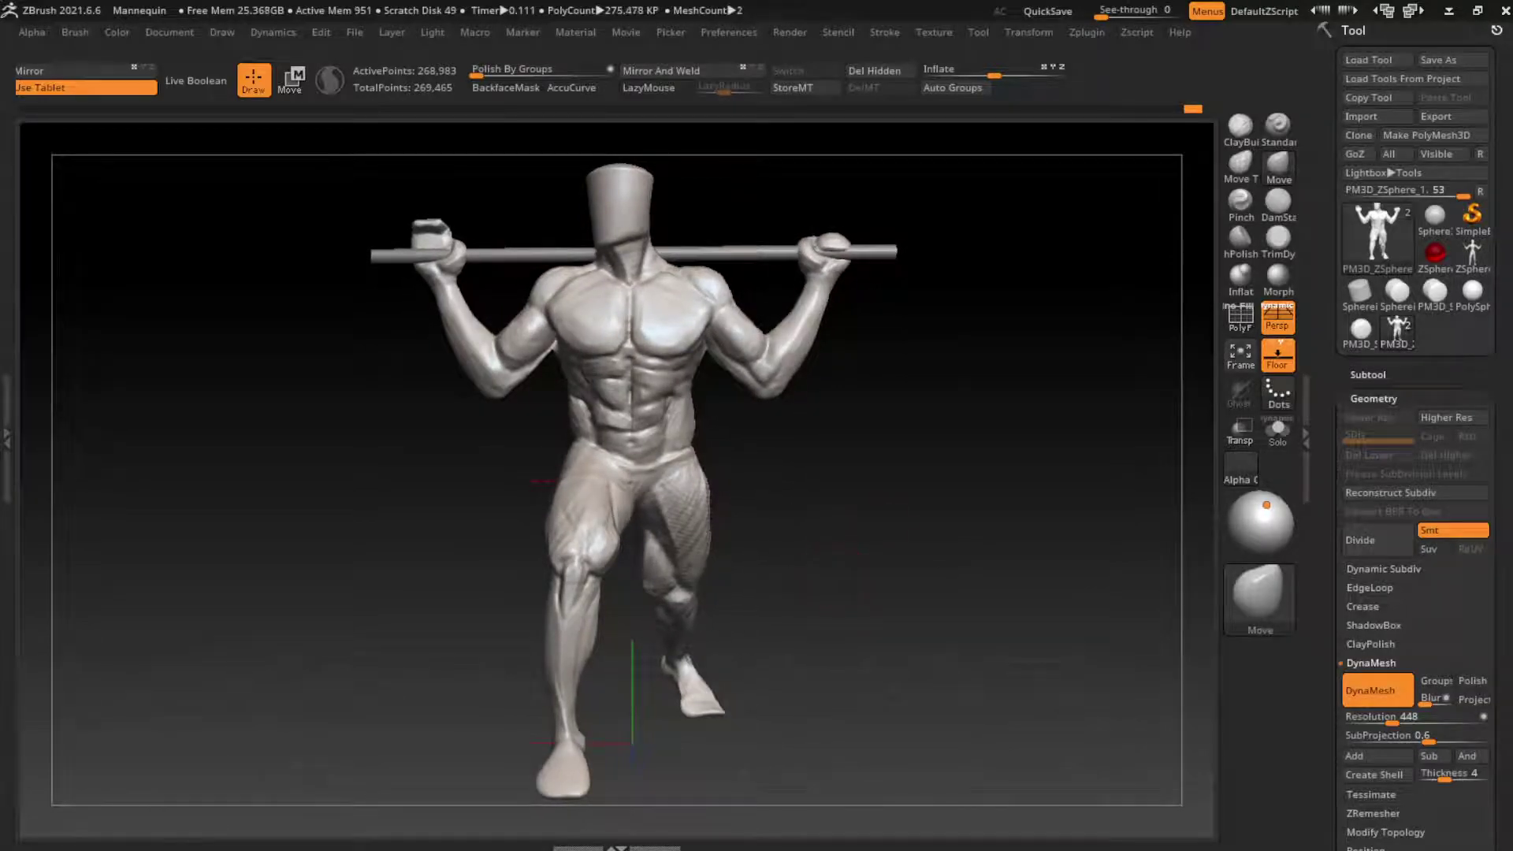
pyautogui.click(1277, 236)
pyautogui.moveTo(985, 434); pyautogui.dragTo(867, 442)
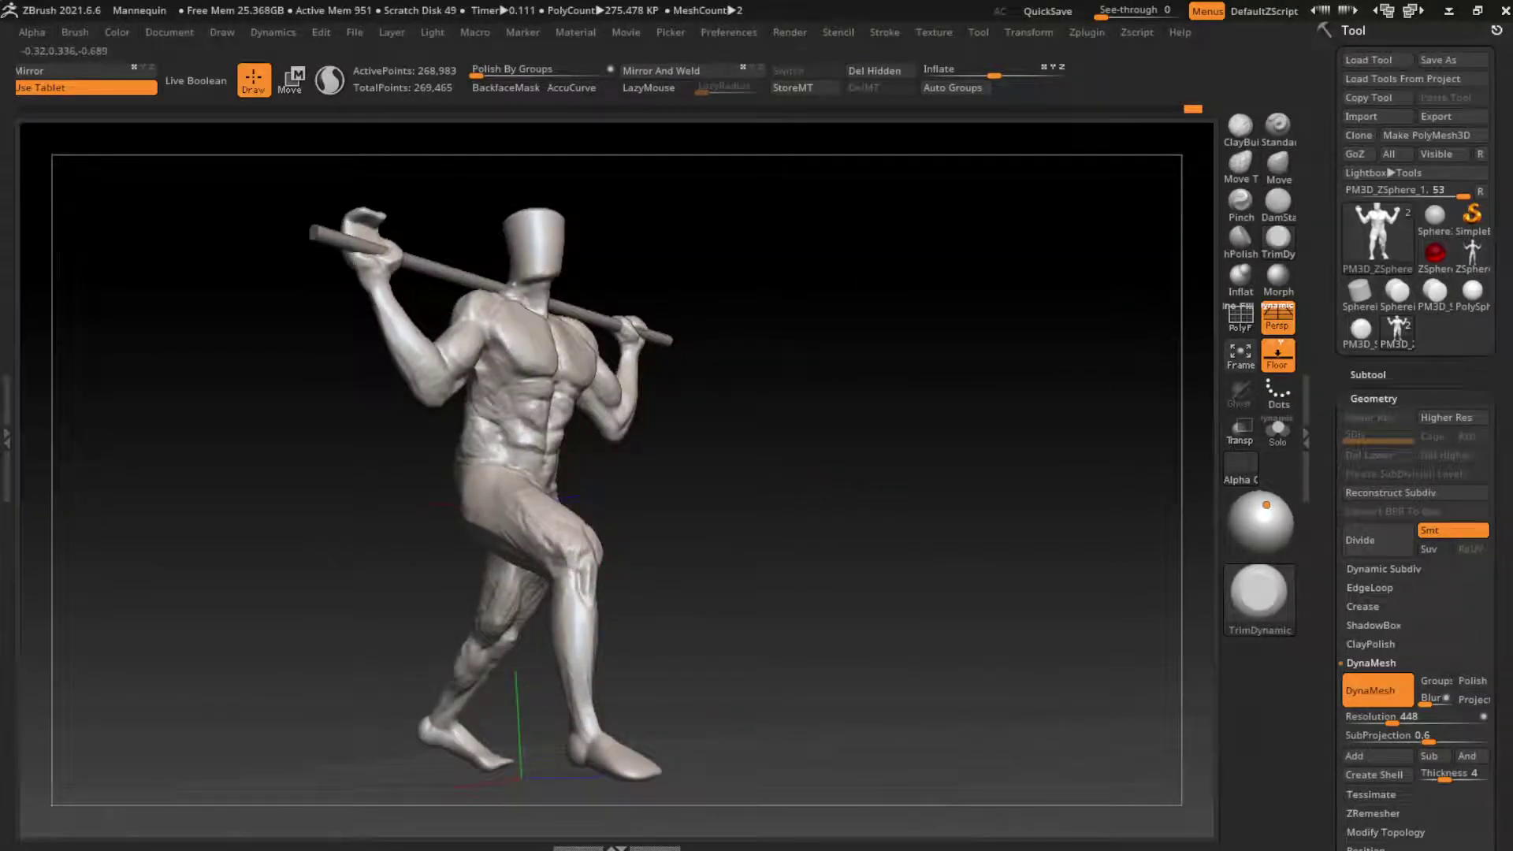
pyautogui.keyDown('shift'); pyautogui.moveTo(748, 552); pyautogui.dragTo(841, 579); pyautogui.keyUp('shift')
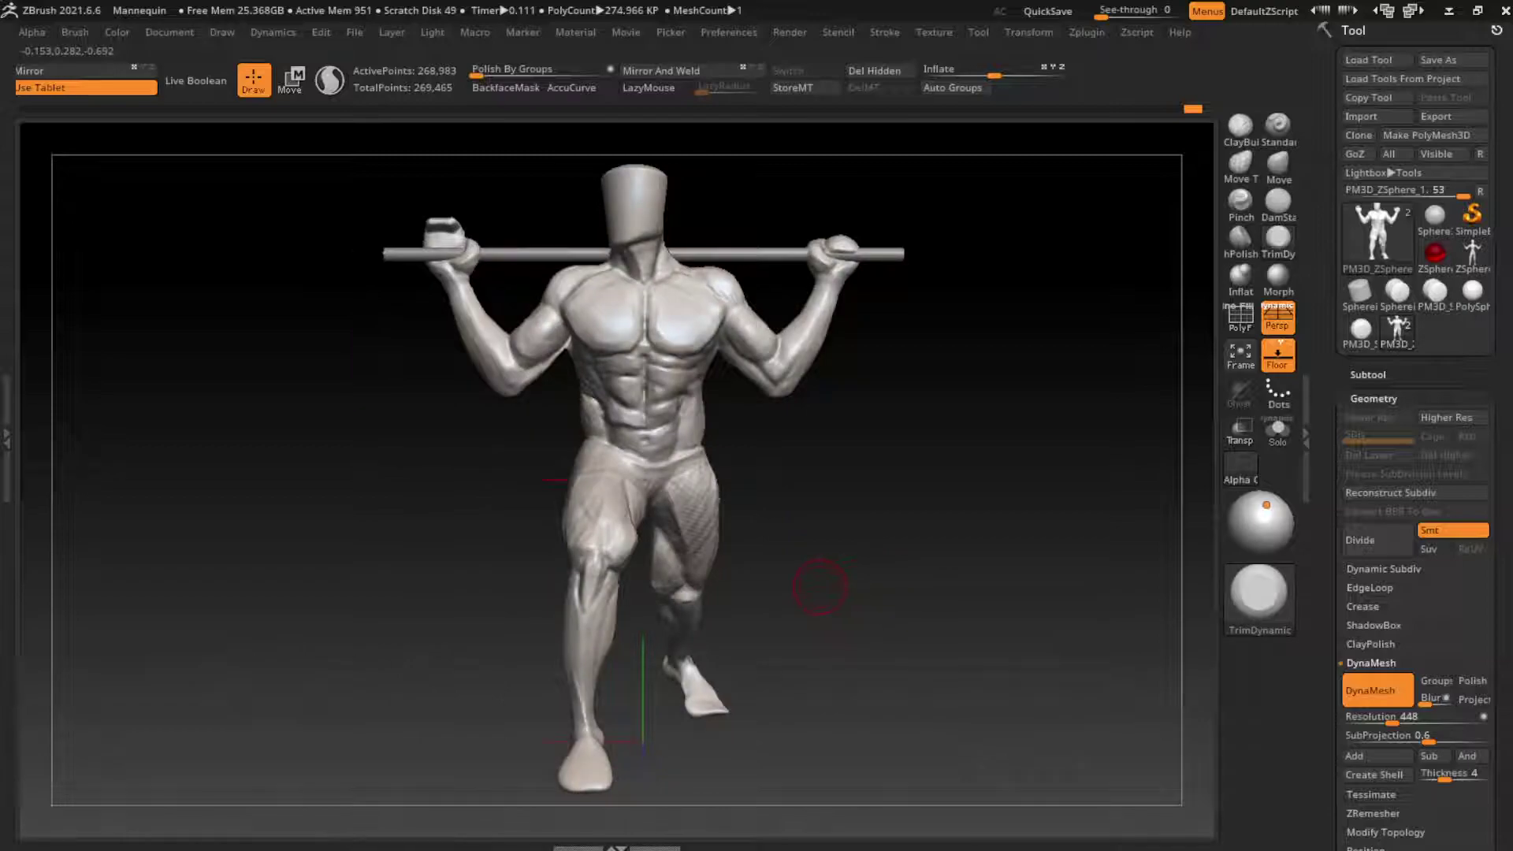
pyautogui.click(1277, 165)
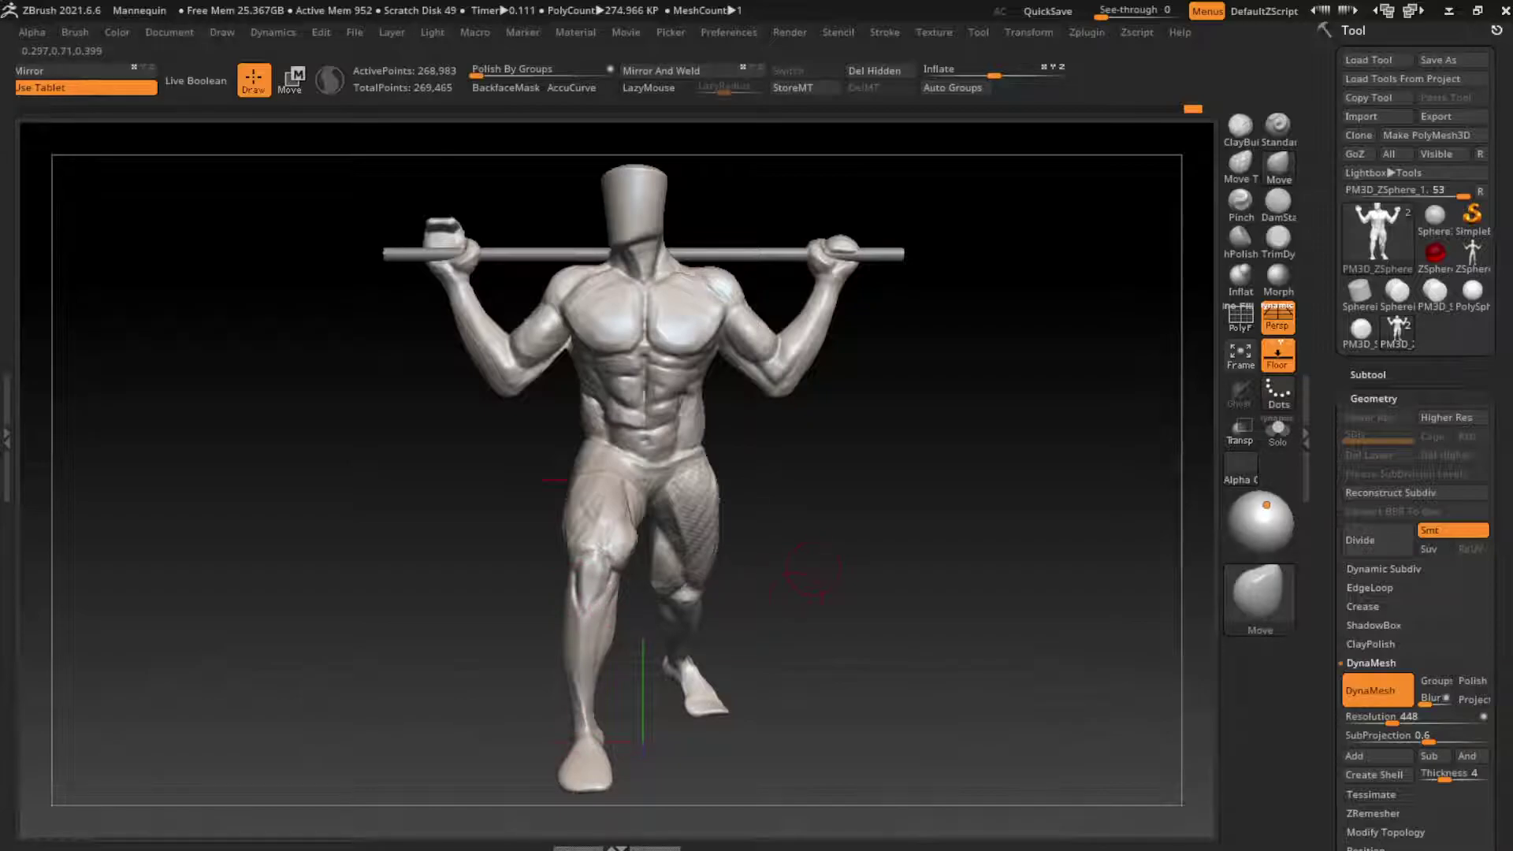
# Mask all but the left shin and rotate the lower leg back at the knee with Transpose
pyautogui.moveTo(757, 624); pyautogui.dragTo(980, 428)
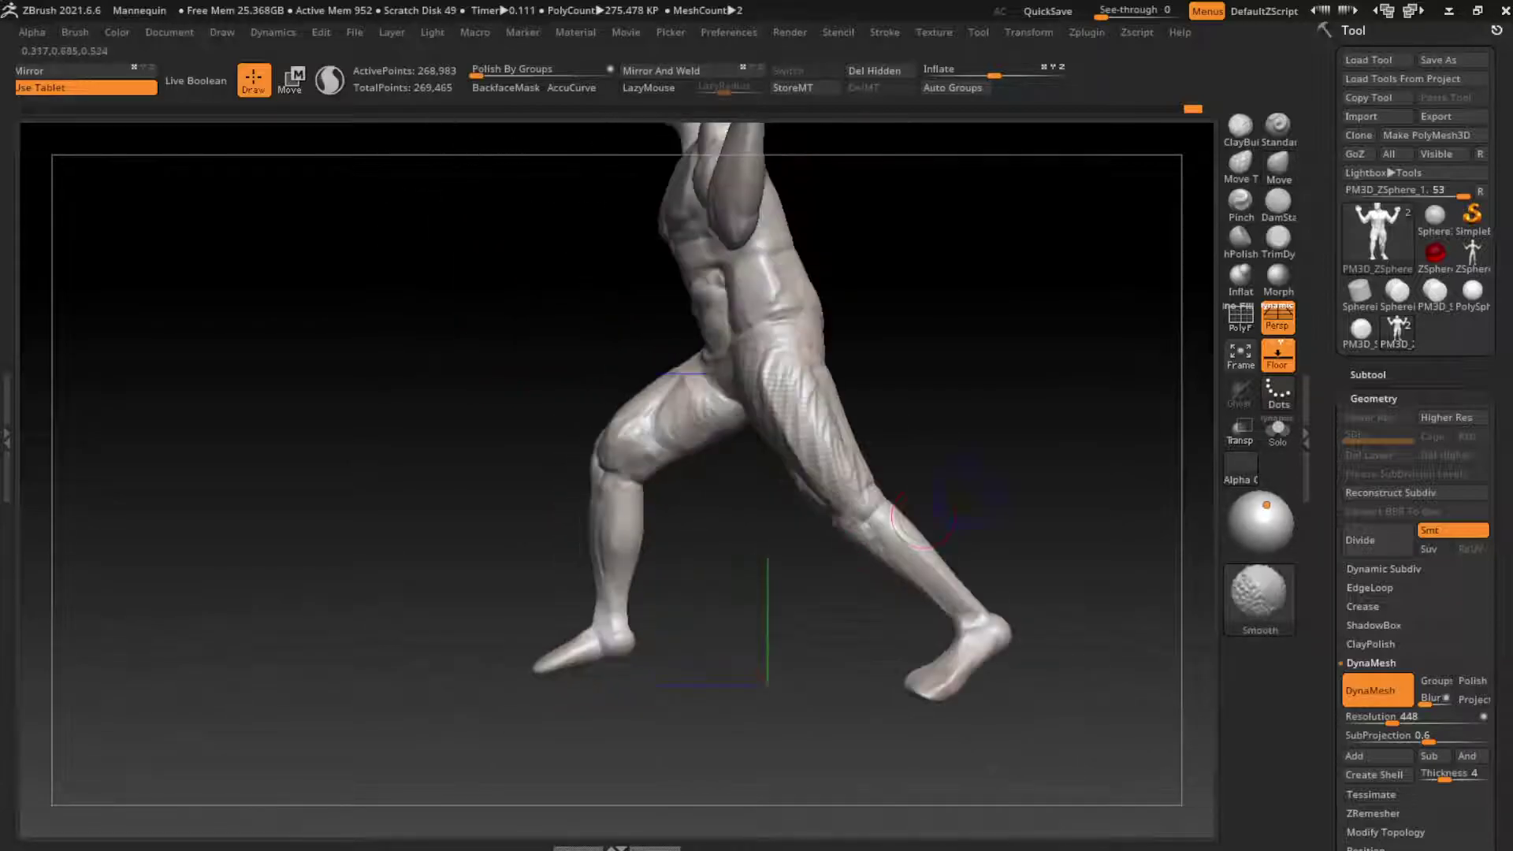
pyautogui.press('b')
pyautogui.press('m')
pyautogui.press('p')
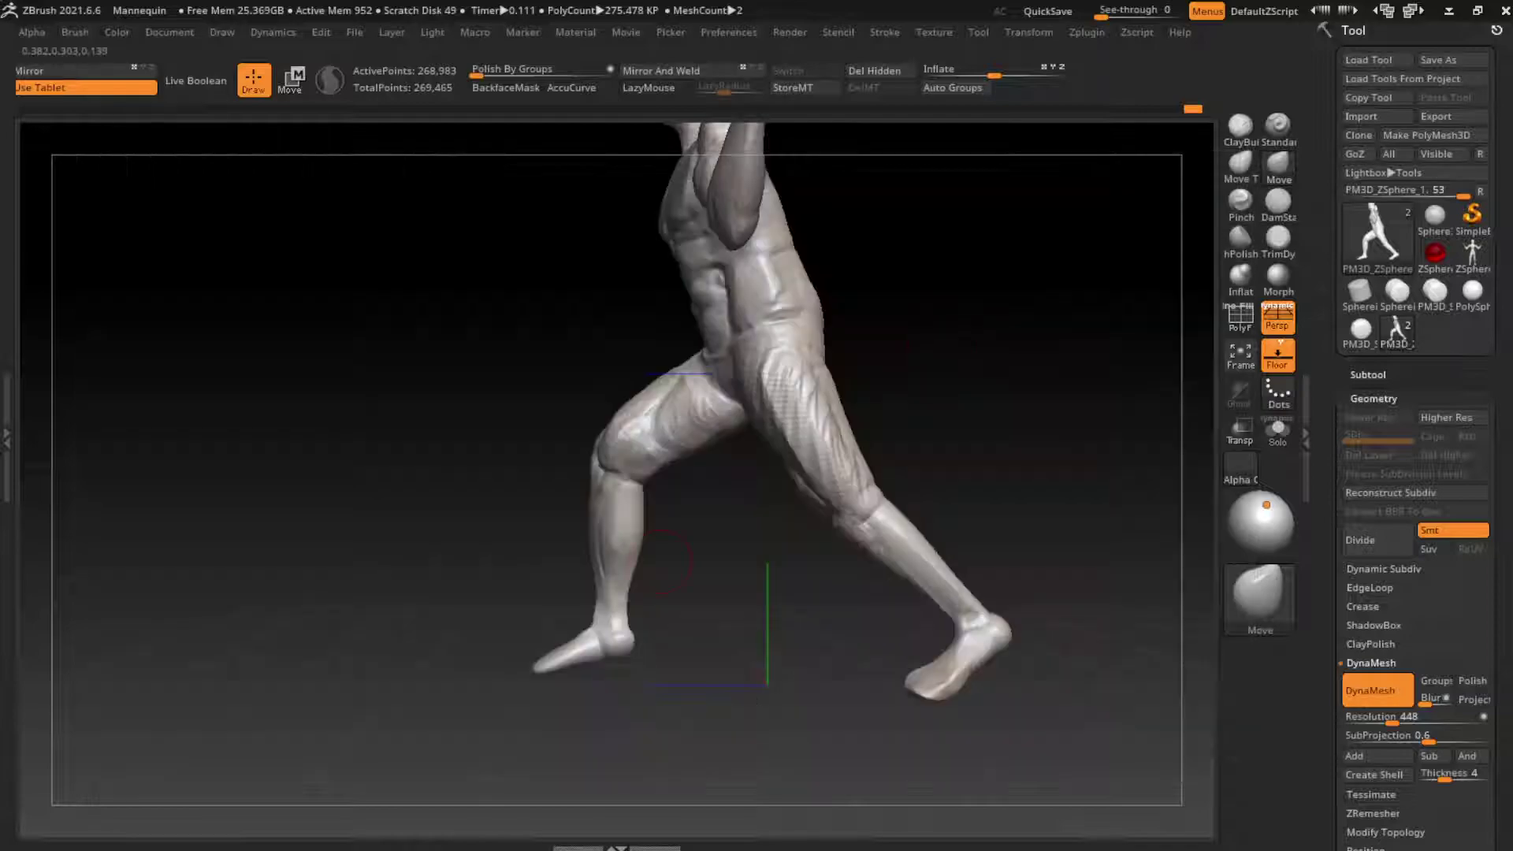
pyautogui.keyDown('ctrl'); pyautogui.moveTo(666, 729); pyautogui.dragTo(492, 476); pyautogui.keyUp('ctrl')
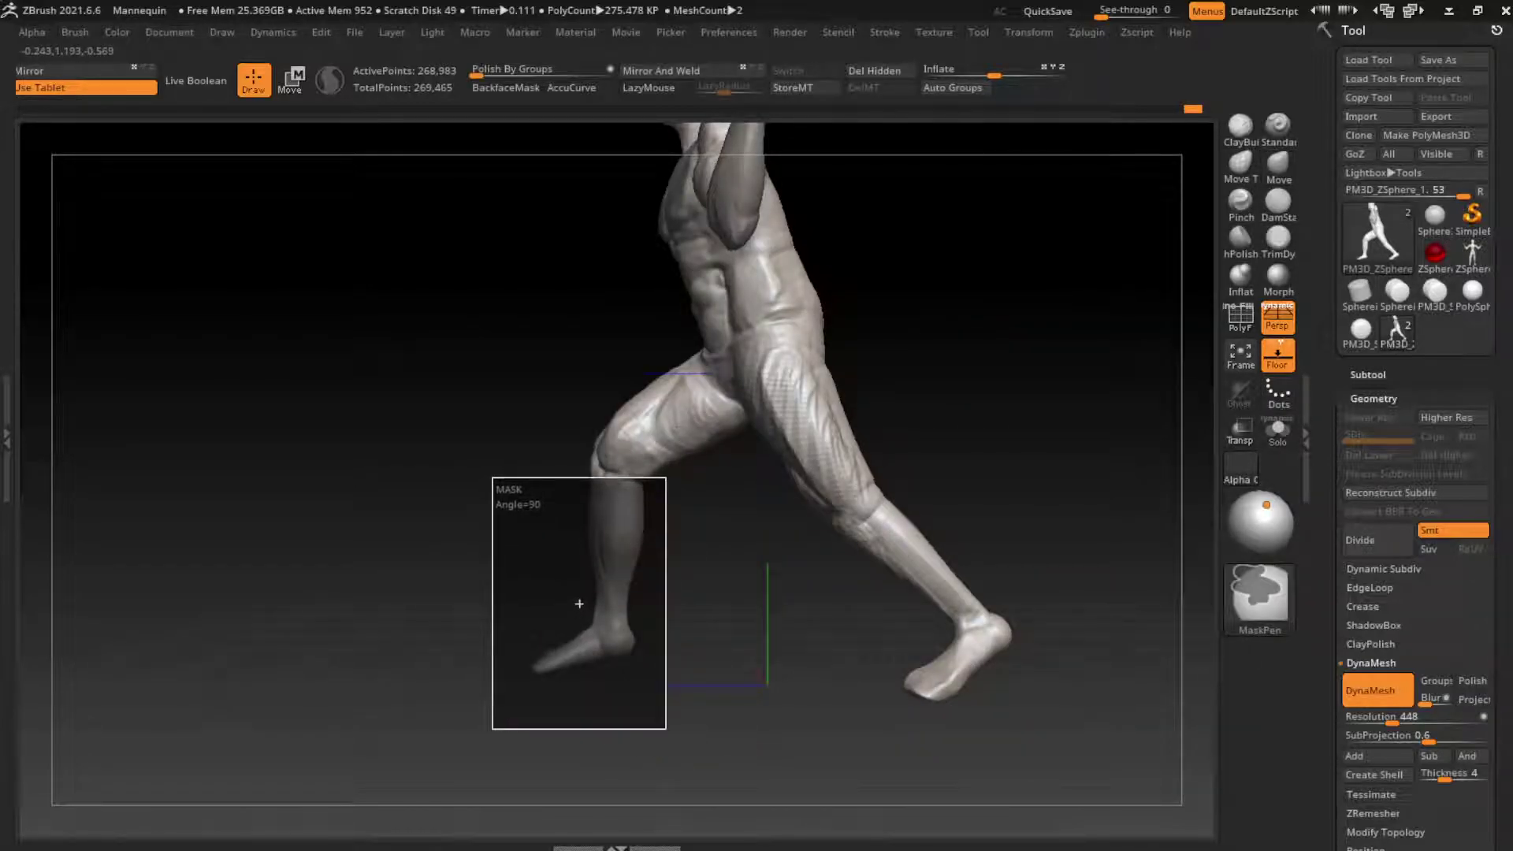
pyautogui.keyDown('ctrl'); pyautogui.click(698, 557); pyautogui.keyUp('ctrl')
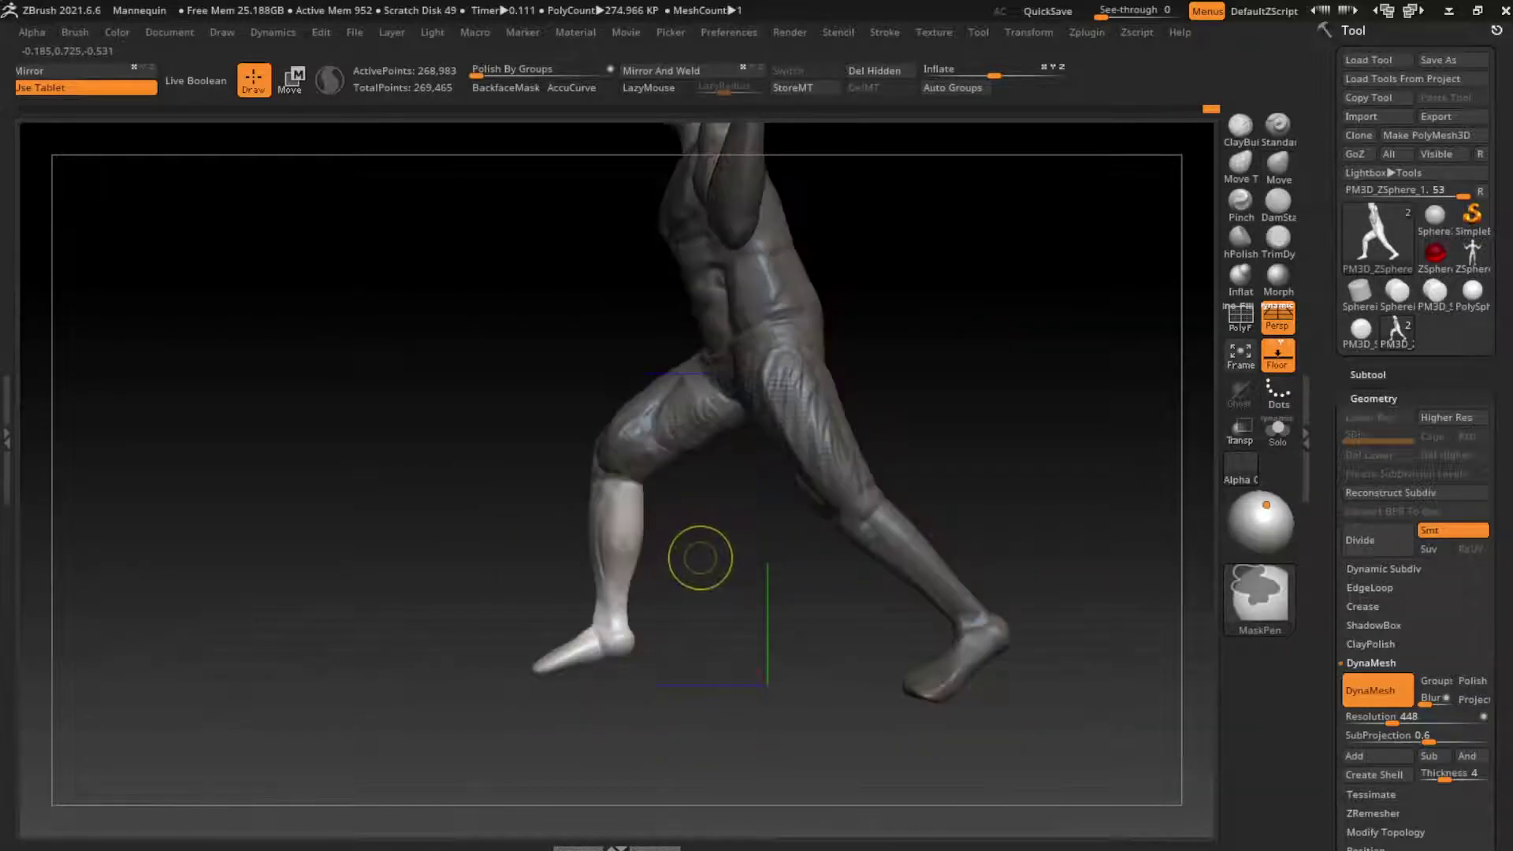
pyautogui.press('w')
pyautogui.keyDown('alt'); pyautogui.click(608, 473); pyautogui.keyUp('alt')
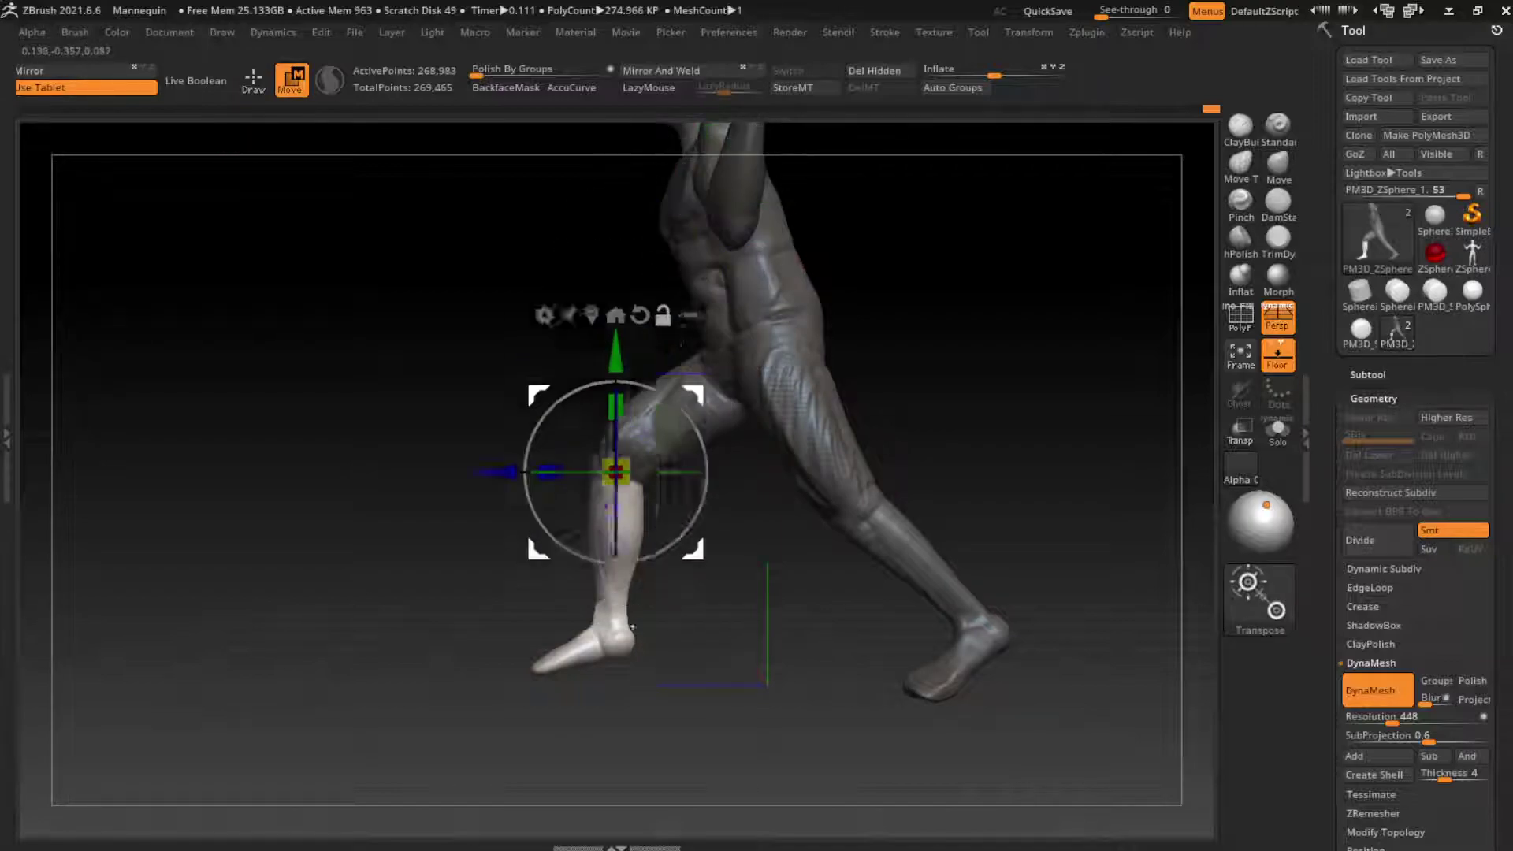
pyautogui.keyDown('alt'); pyautogui.moveTo(602, 480); pyautogui.dragTo(615, 518); pyautogui.keyUp('alt')
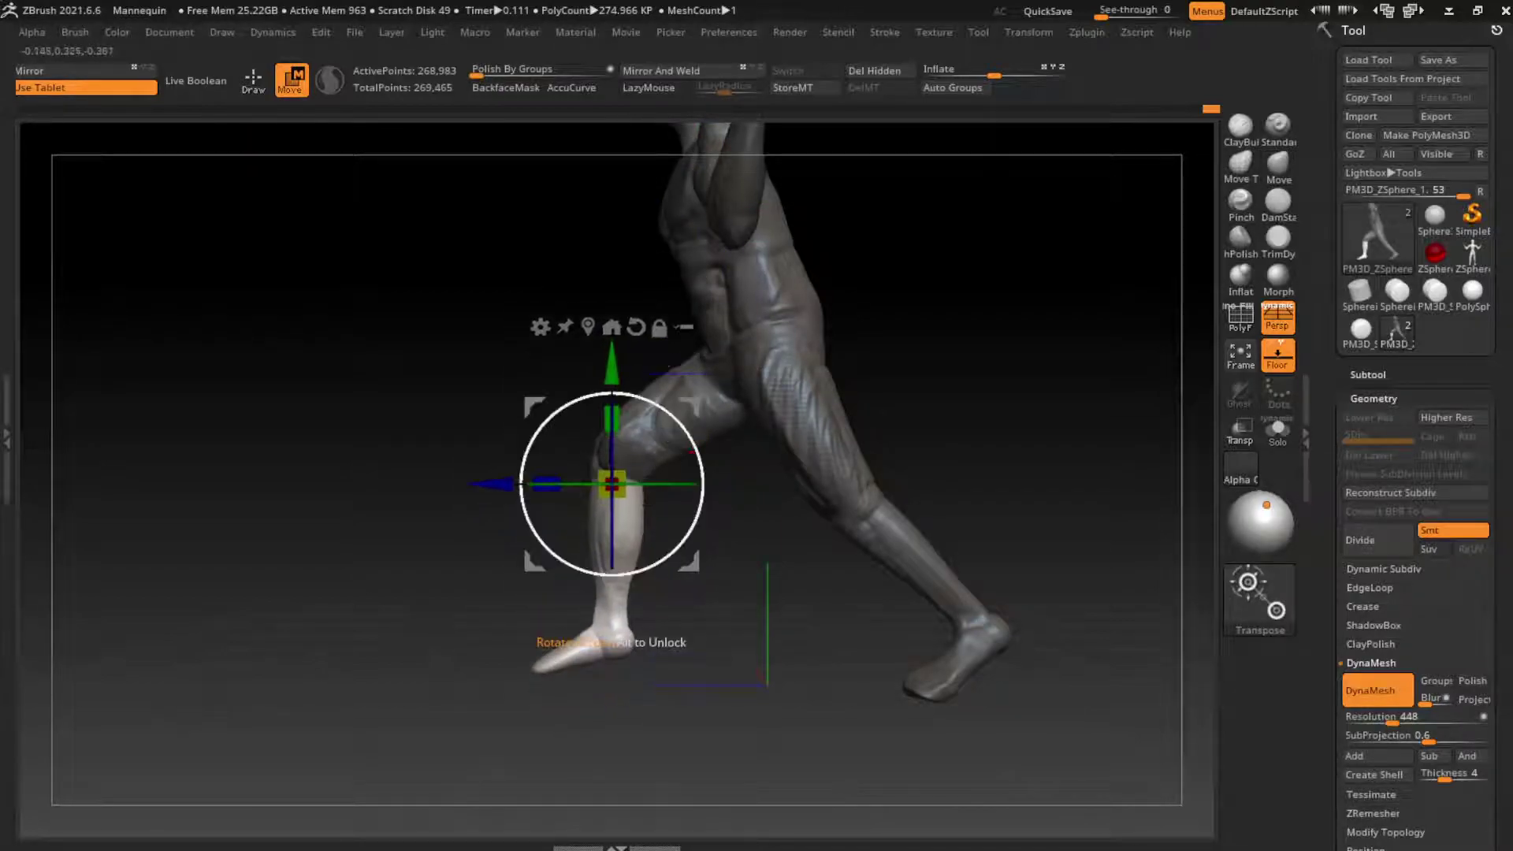
pyautogui.moveTo(552, 579); pyautogui.dragTo(529, 556)
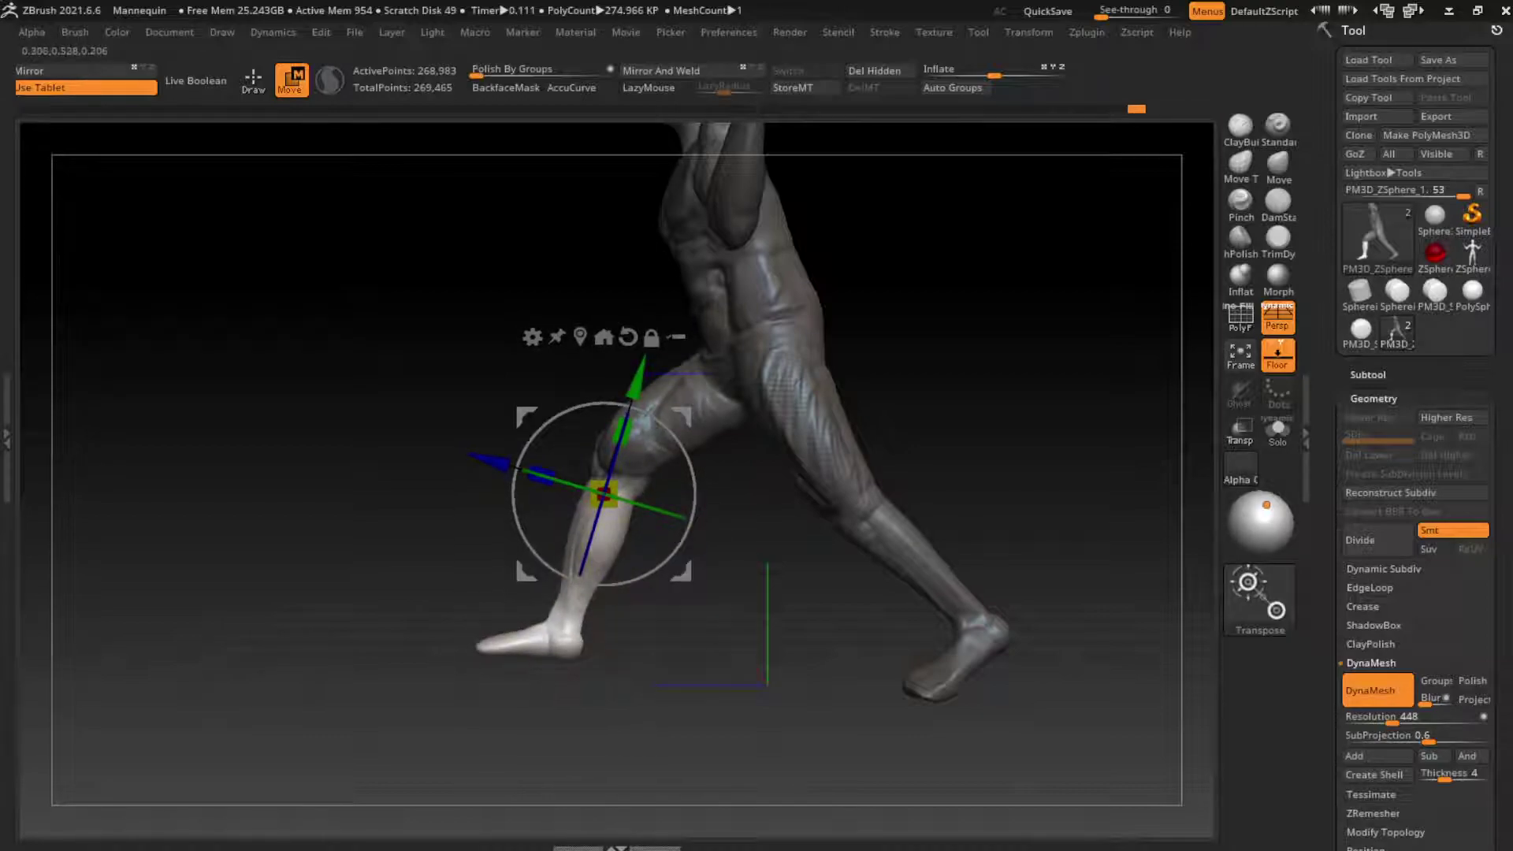
pyautogui.moveTo(906, 473); pyautogui.dragTo(1063, 472)
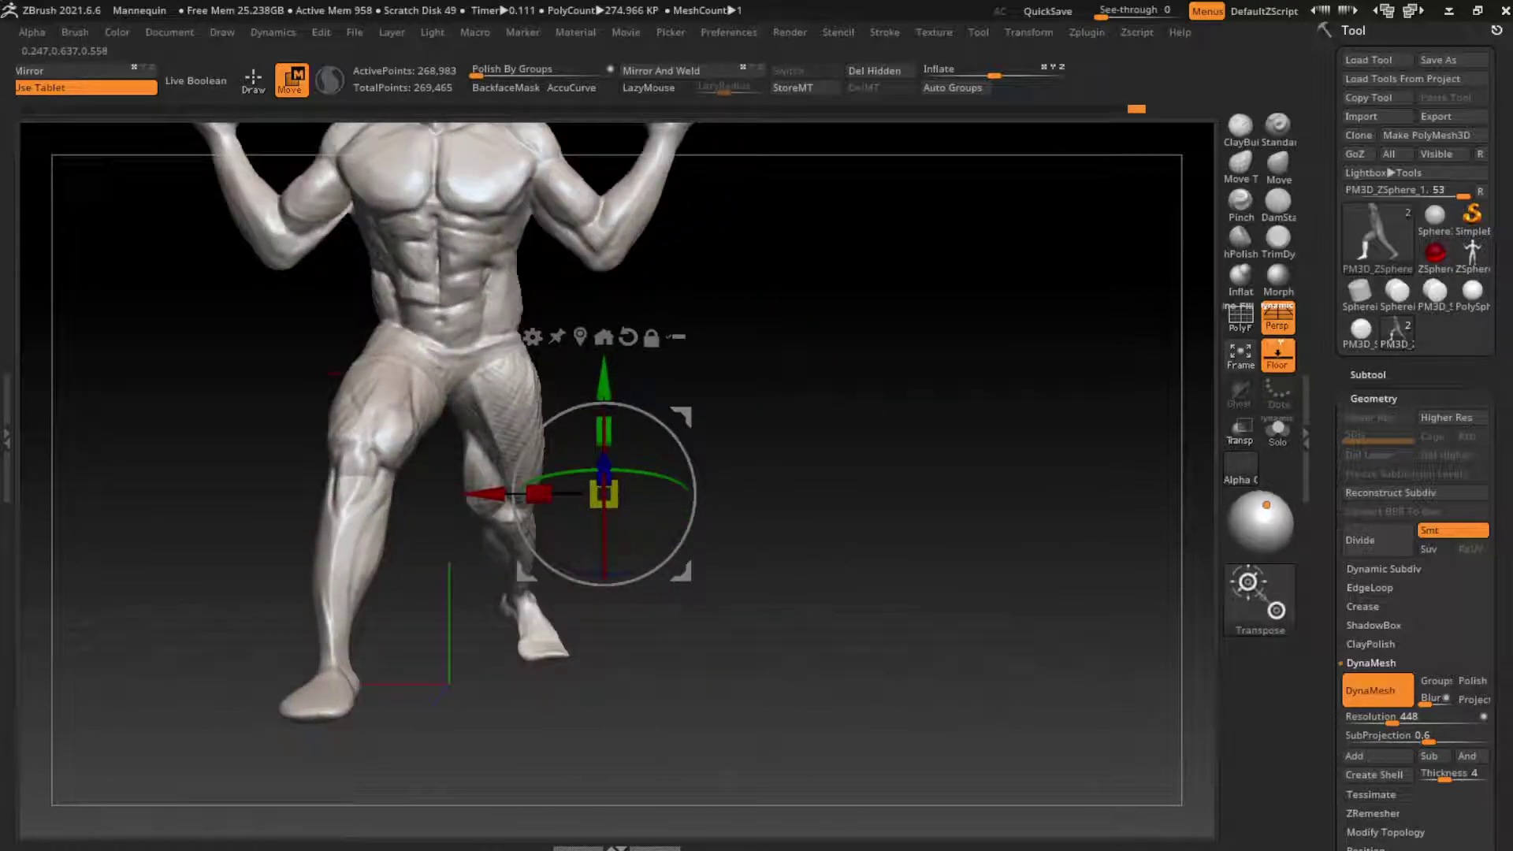
# Return to ClayBuildup with LazyMouse and build up clay on the knee
pyautogui.press('q')
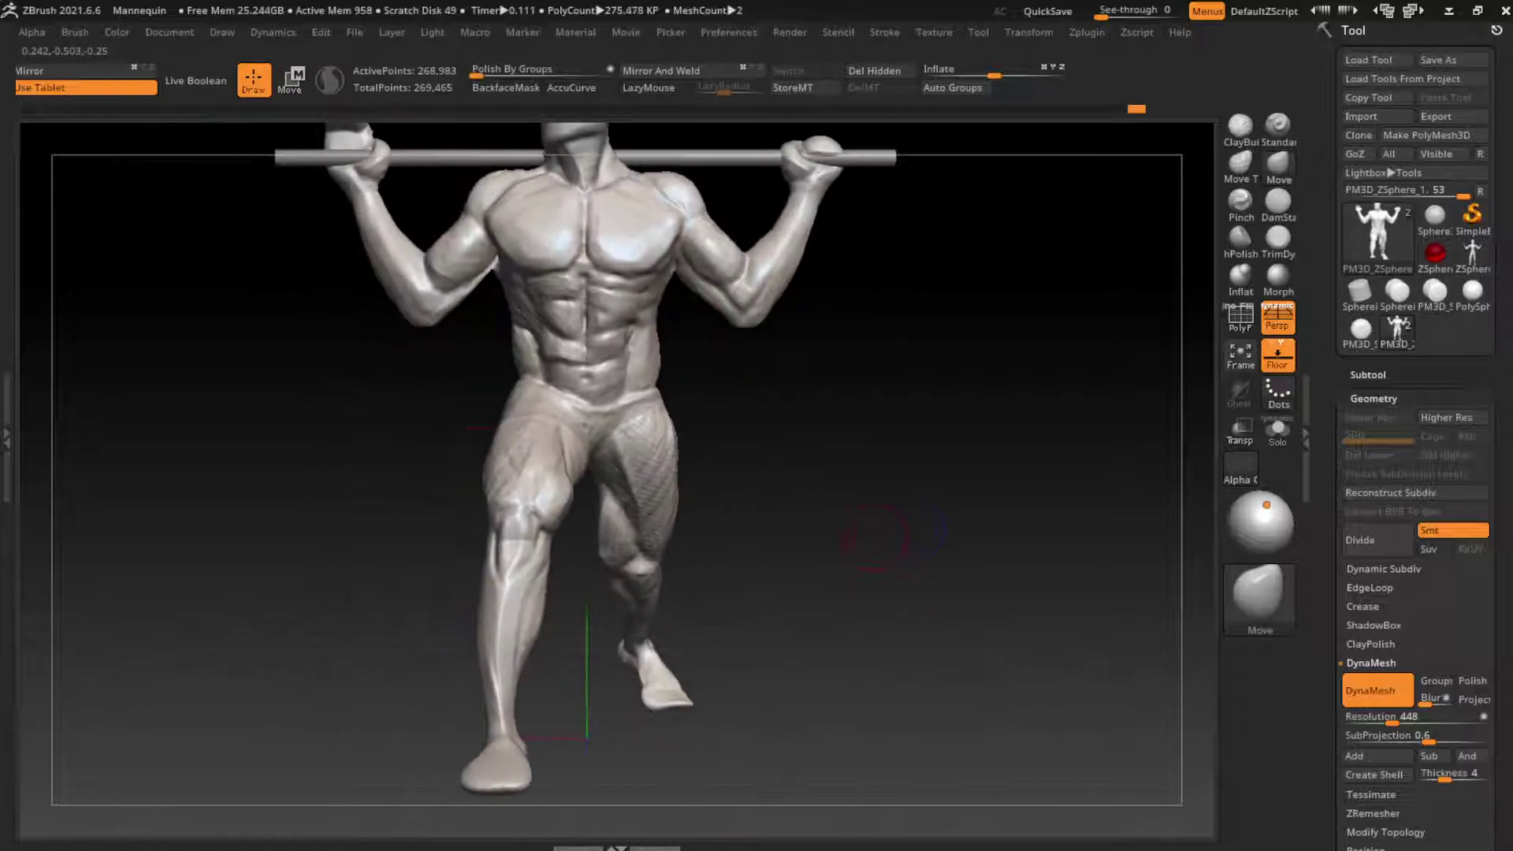
pyautogui.press('s')
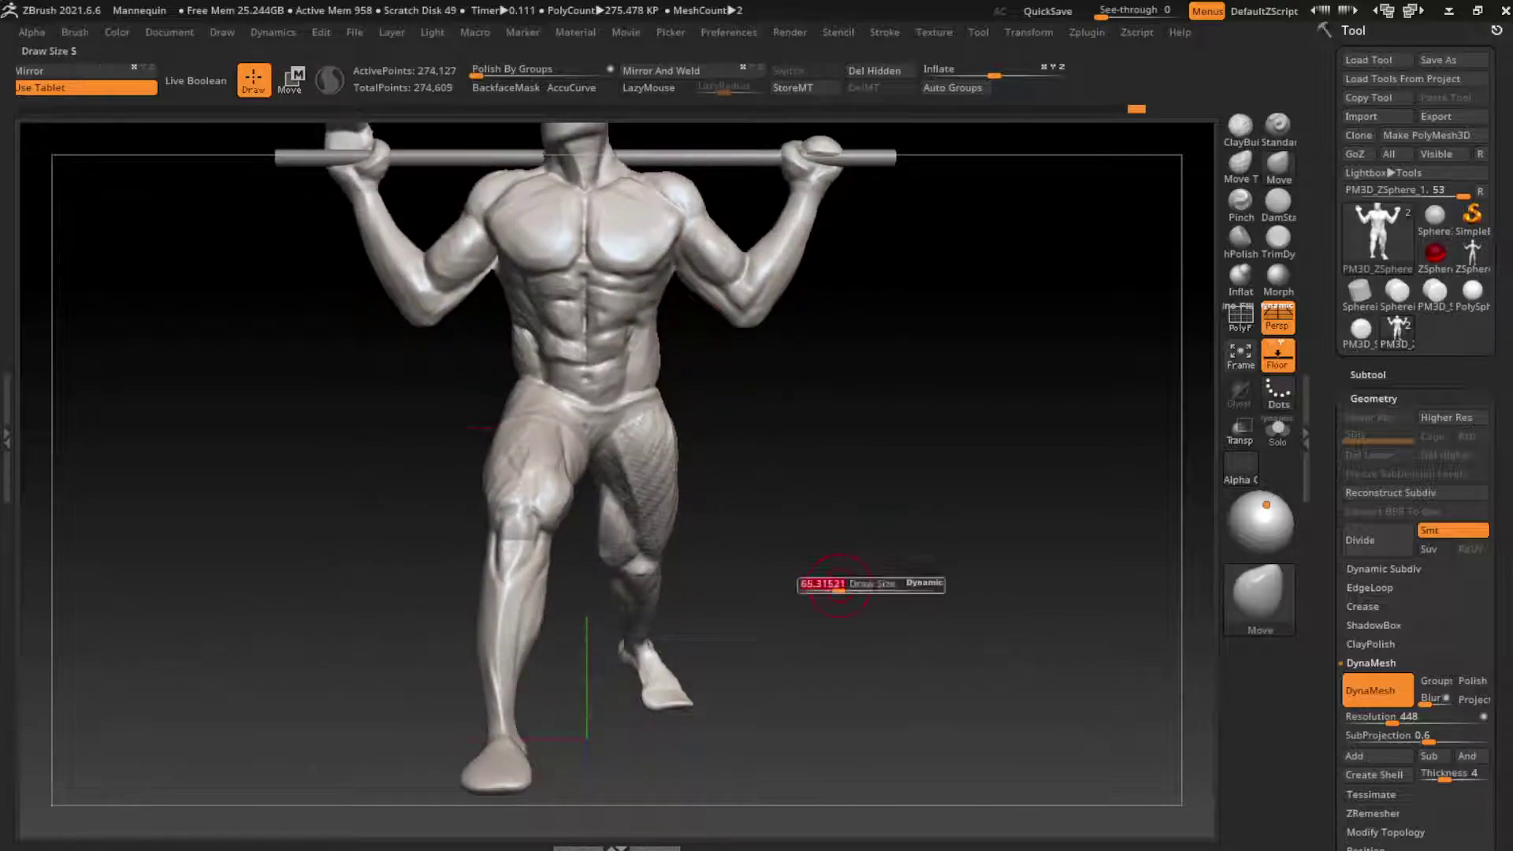
pyautogui.press('b')
pyautogui.press('c')
pyautogui.press('b')
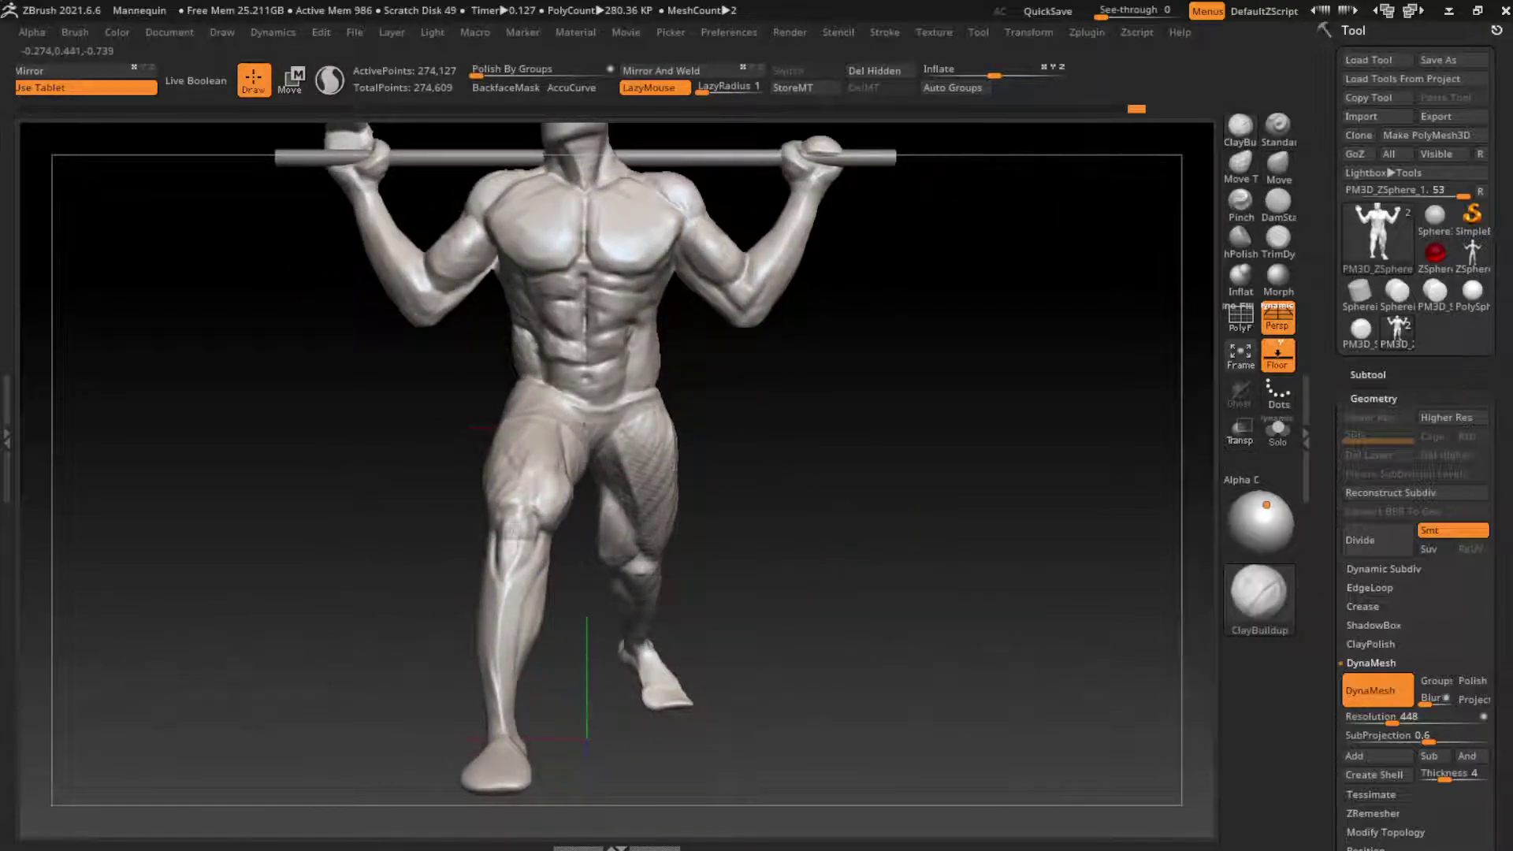
pyautogui.moveTo(510, 526); pyautogui.dragTo(523, 552)
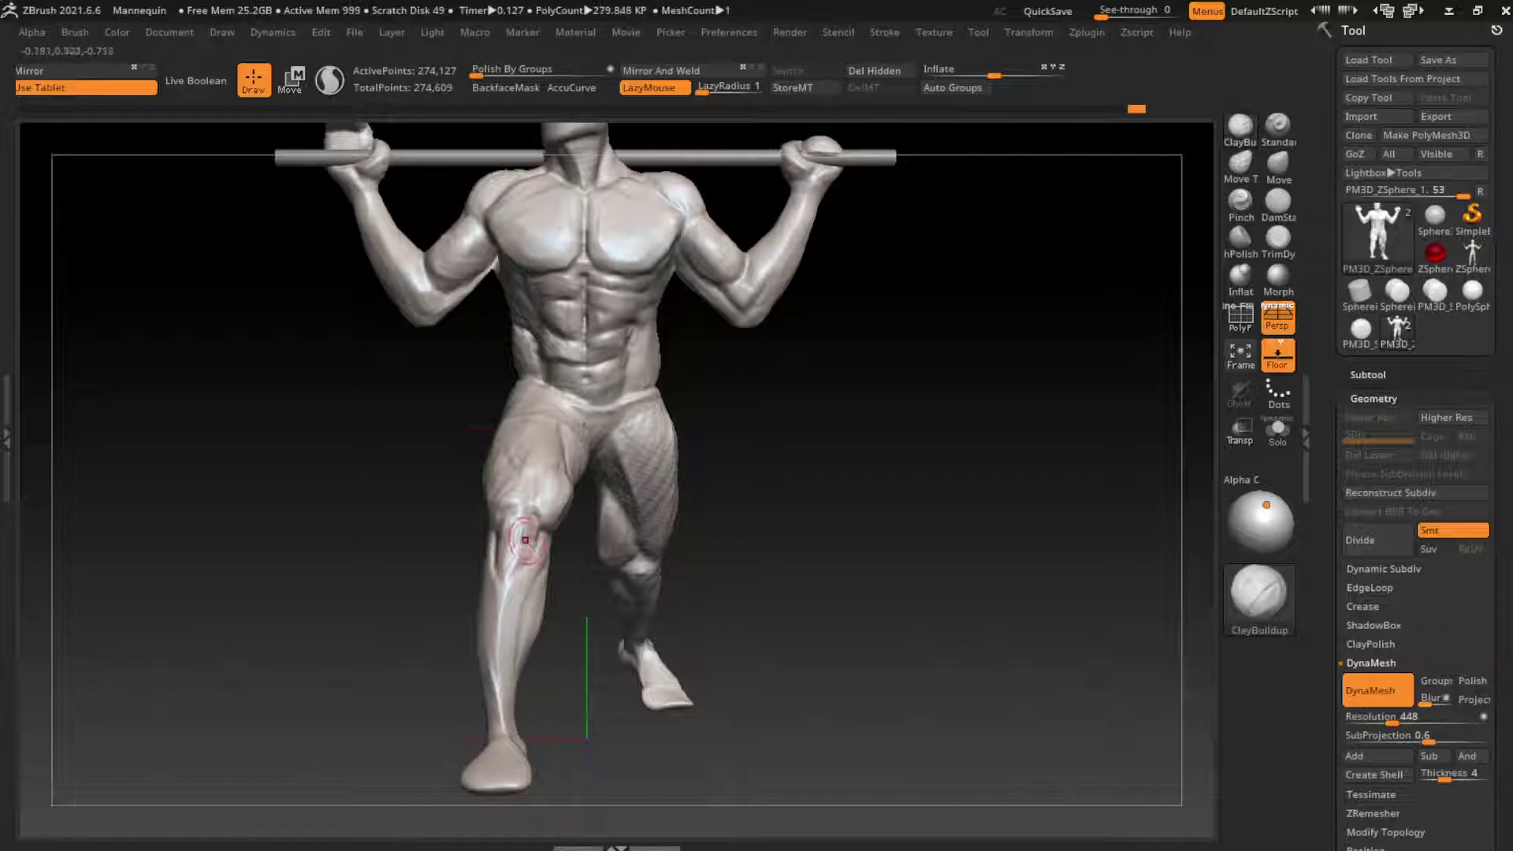
pyautogui.moveTo(911, 521)
pyautogui.mouseDown()
pyautogui.moveTo(848, 524)
pyautogui.moveTo(864, 575)
pyautogui.moveTo(850, 566)
pyautogui.mouseUp()
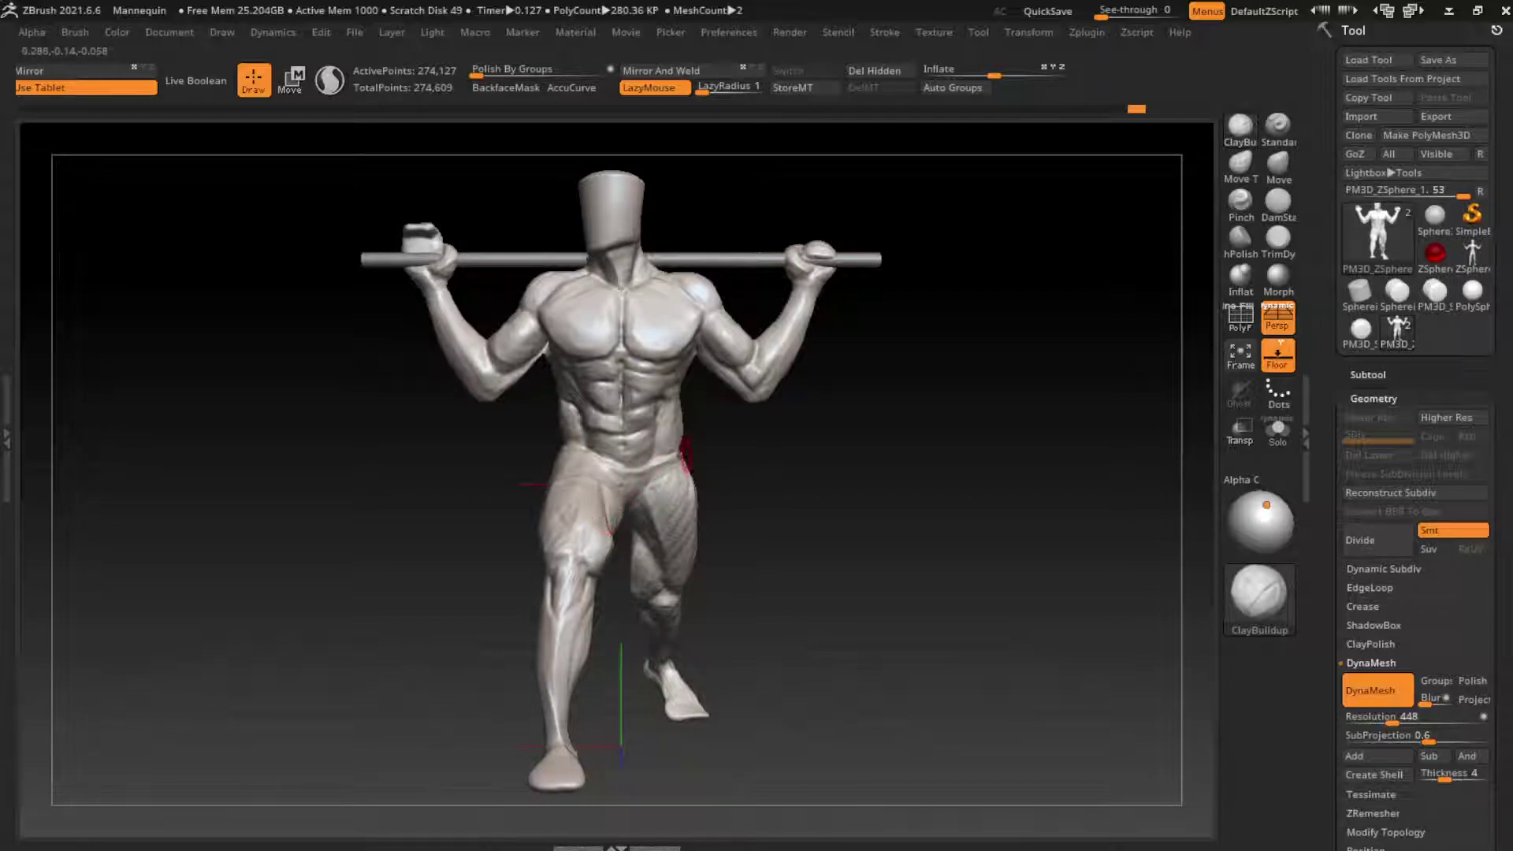
# Carve two creases along the thigh with DamStandard and build up the inner thigh
pyautogui.press('s')
pyautogui.click(1277, 201)
pyautogui.moveTo(599, 469); pyautogui.dragTo(583, 437)
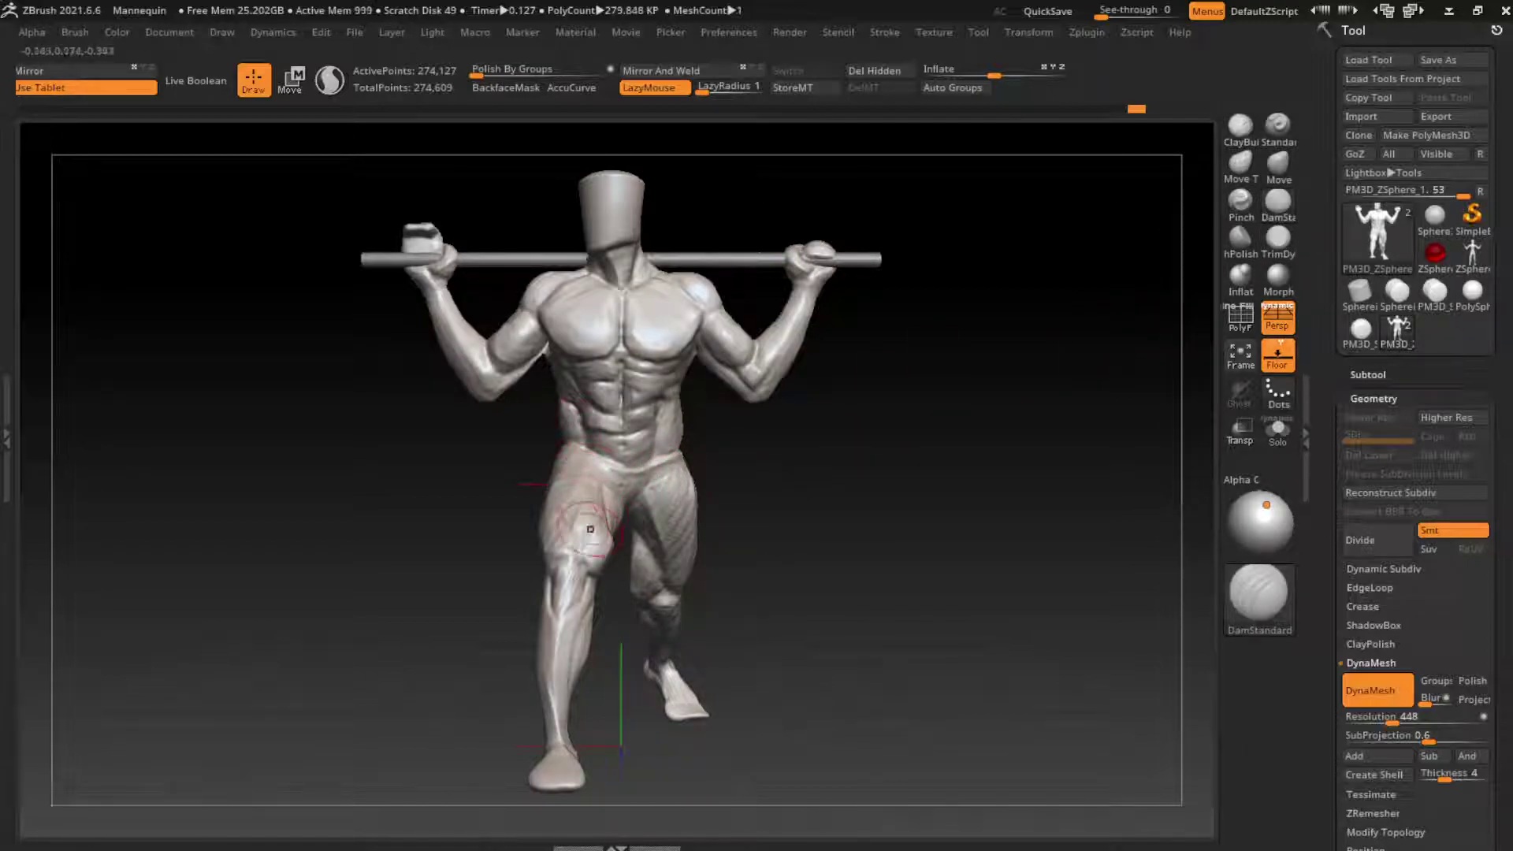
pyautogui.moveTo(607, 504); pyautogui.dragTo(611, 561)
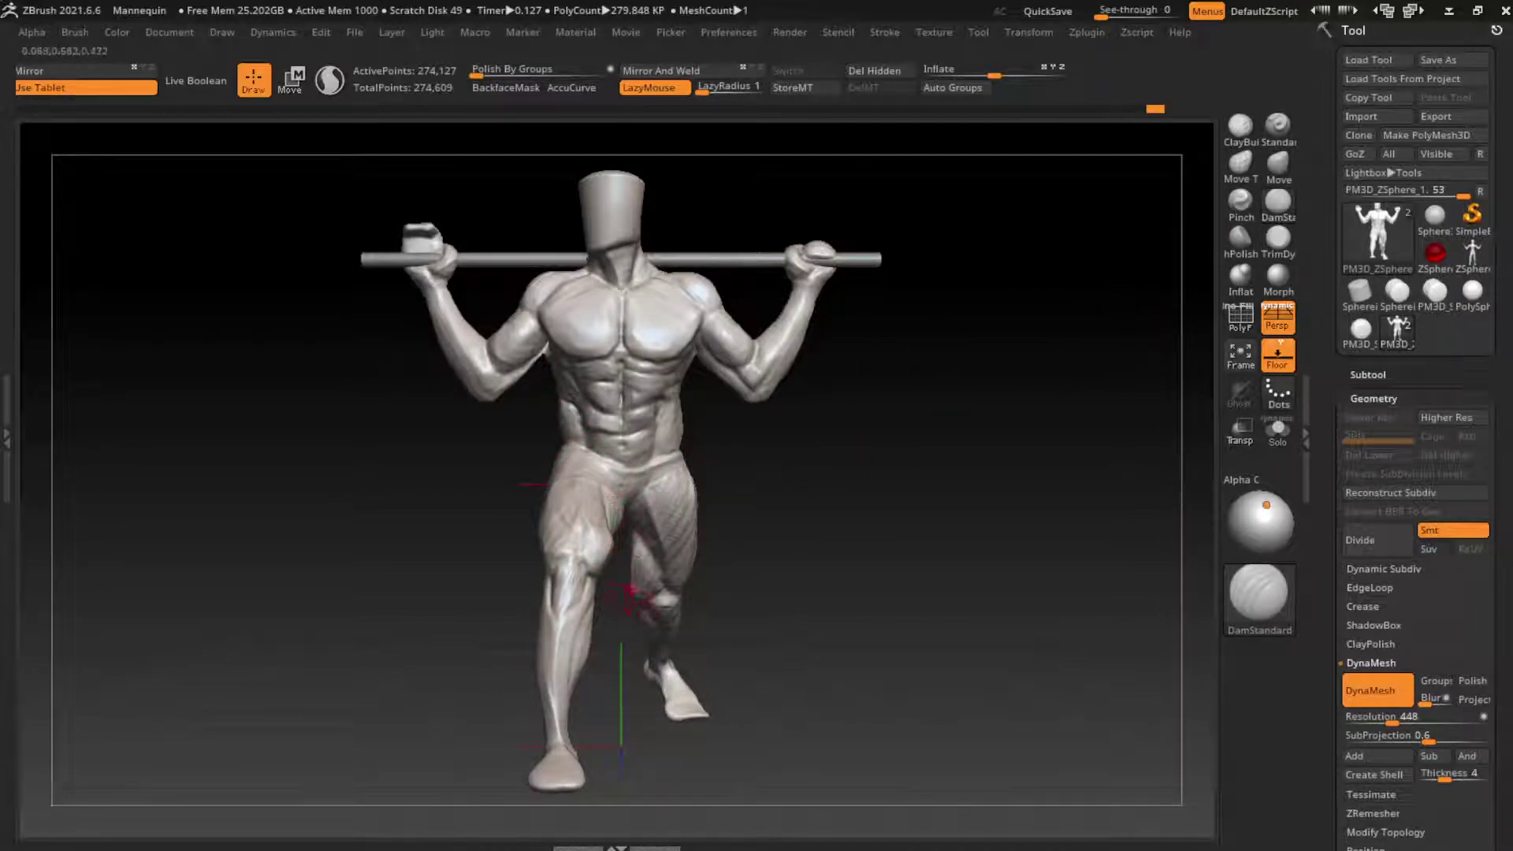
pyautogui.click(1239, 124)
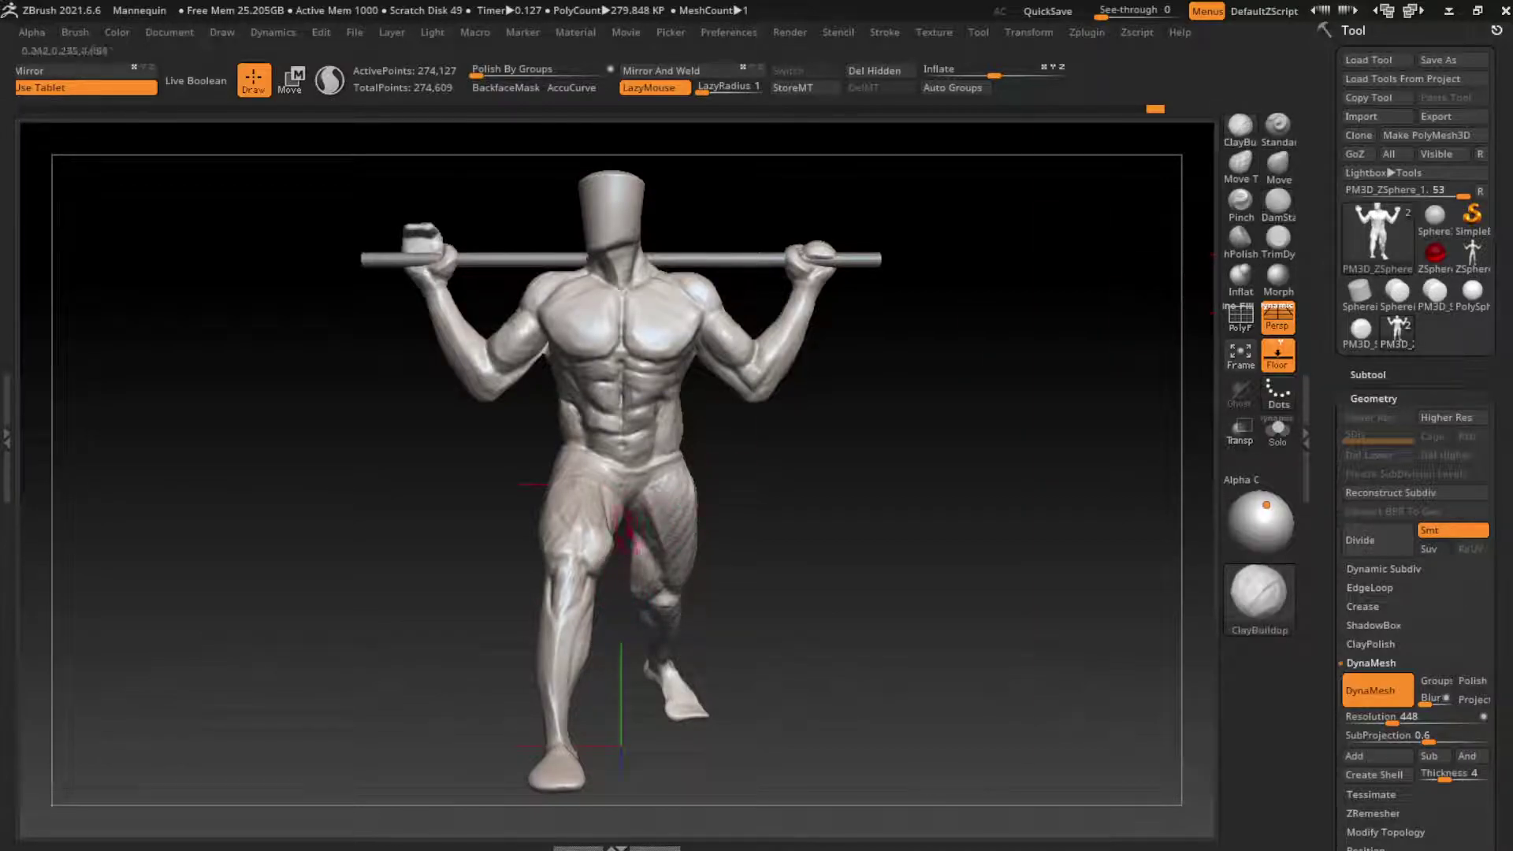
pyautogui.moveTo(622, 519); pyautogui.dragTo(608, 587)
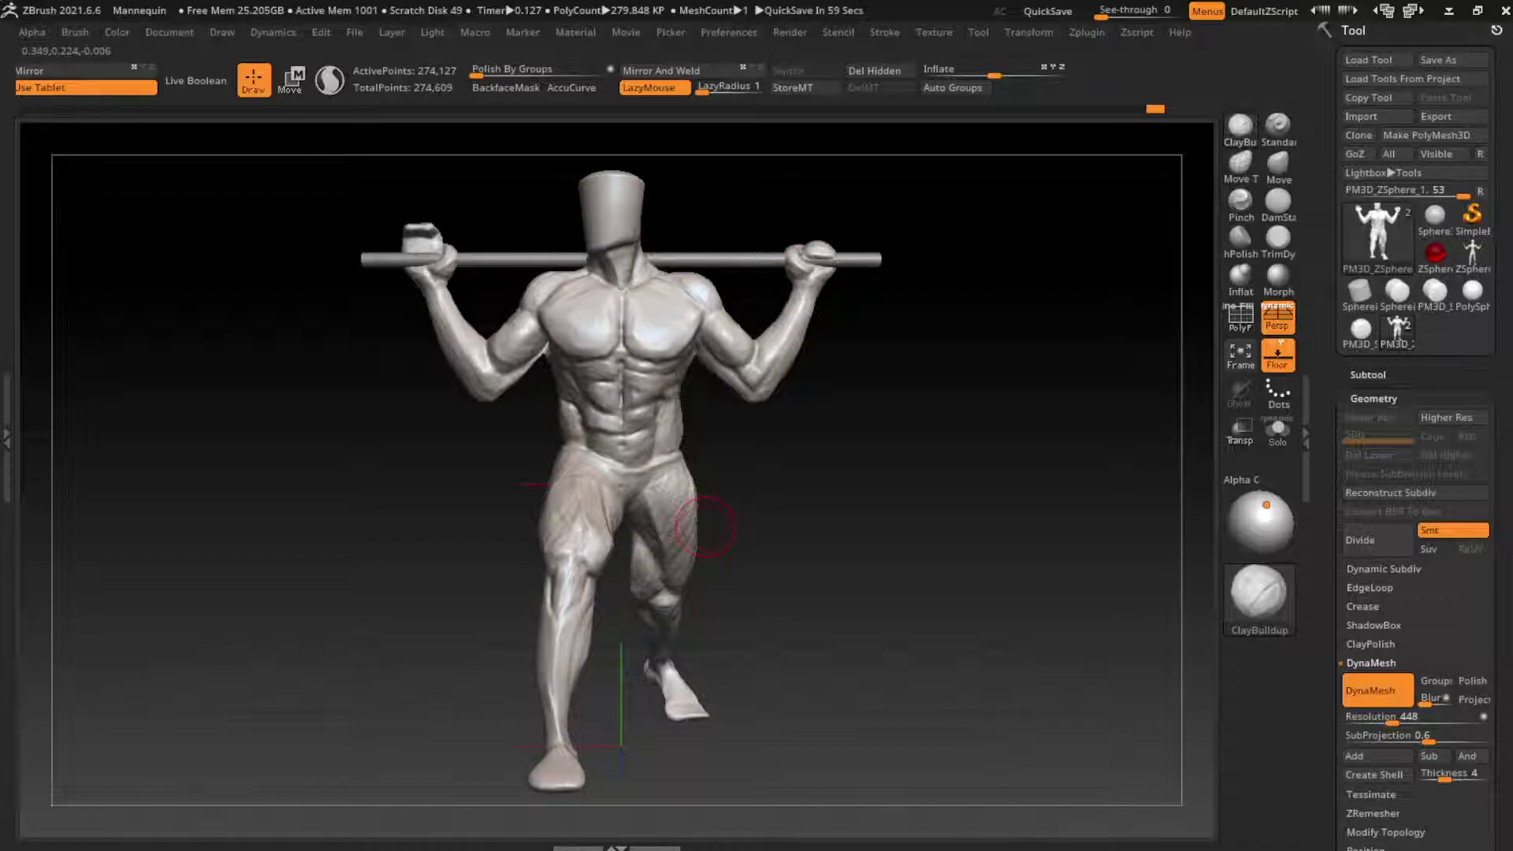
# Carve a knee crease, enable LazyMouse, and build up clay along the thigh and knee
pyautogui.moveTo(811, 499); pyautogui.dragTo(835, 567)
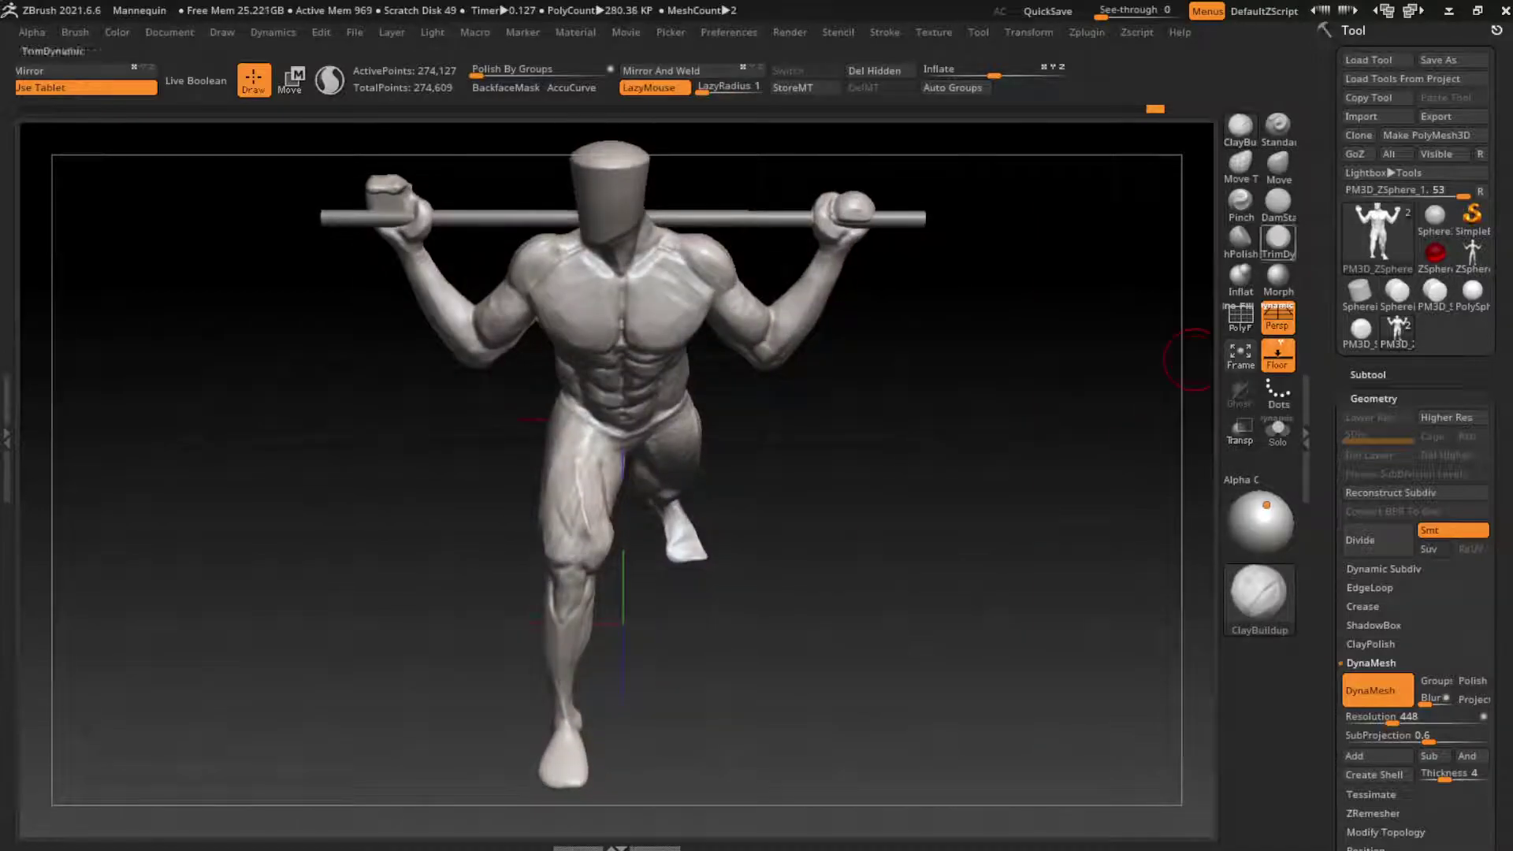
pyautogui.click(1277, 203)
pyautogui.moveTo(582, 541); pyautogui.dragTo(601, 524)
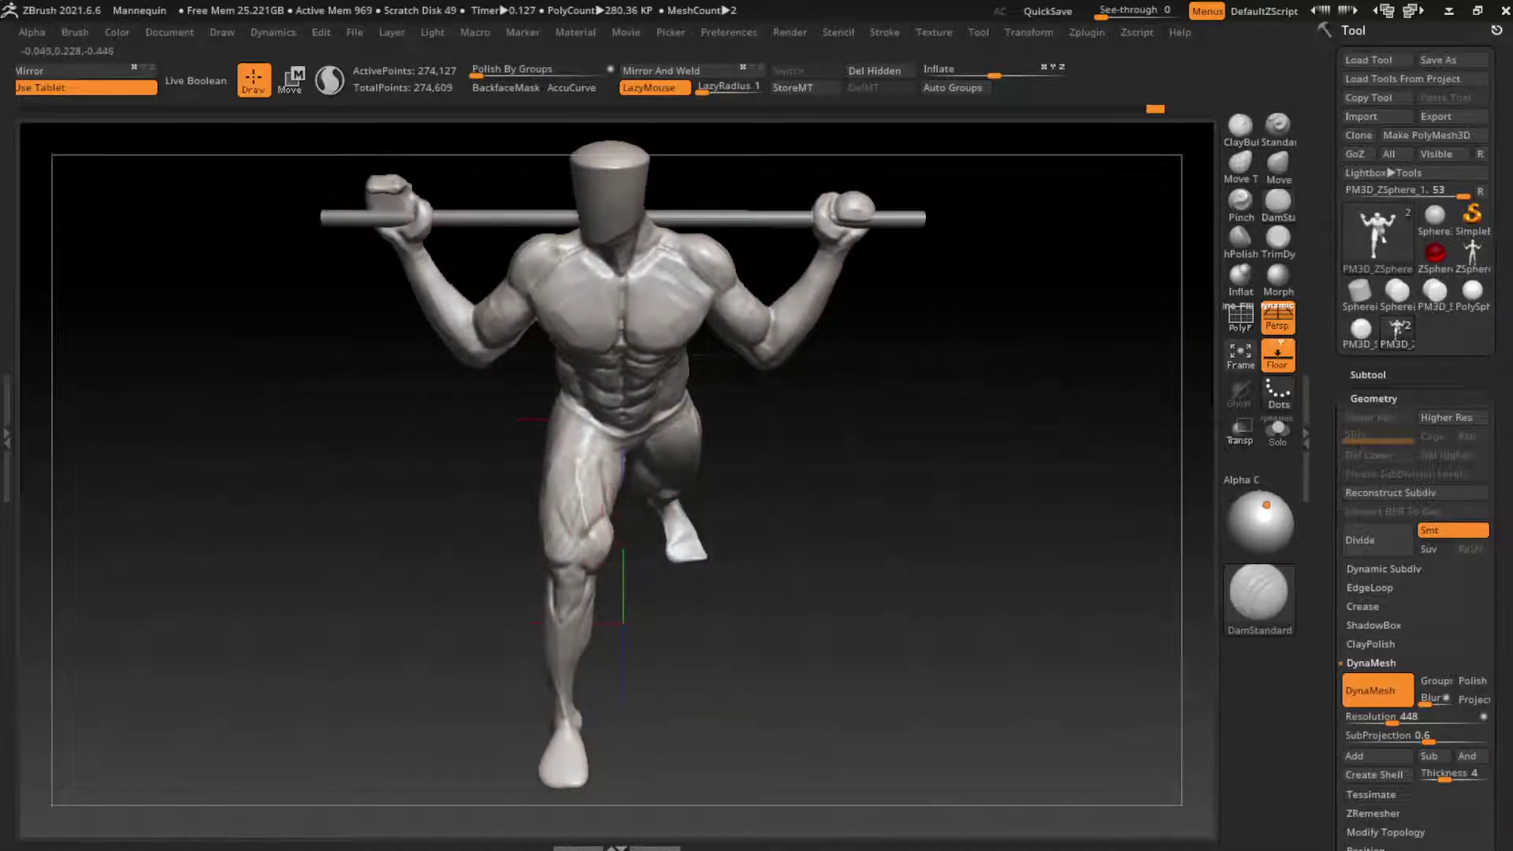
pyautogui.press('l')
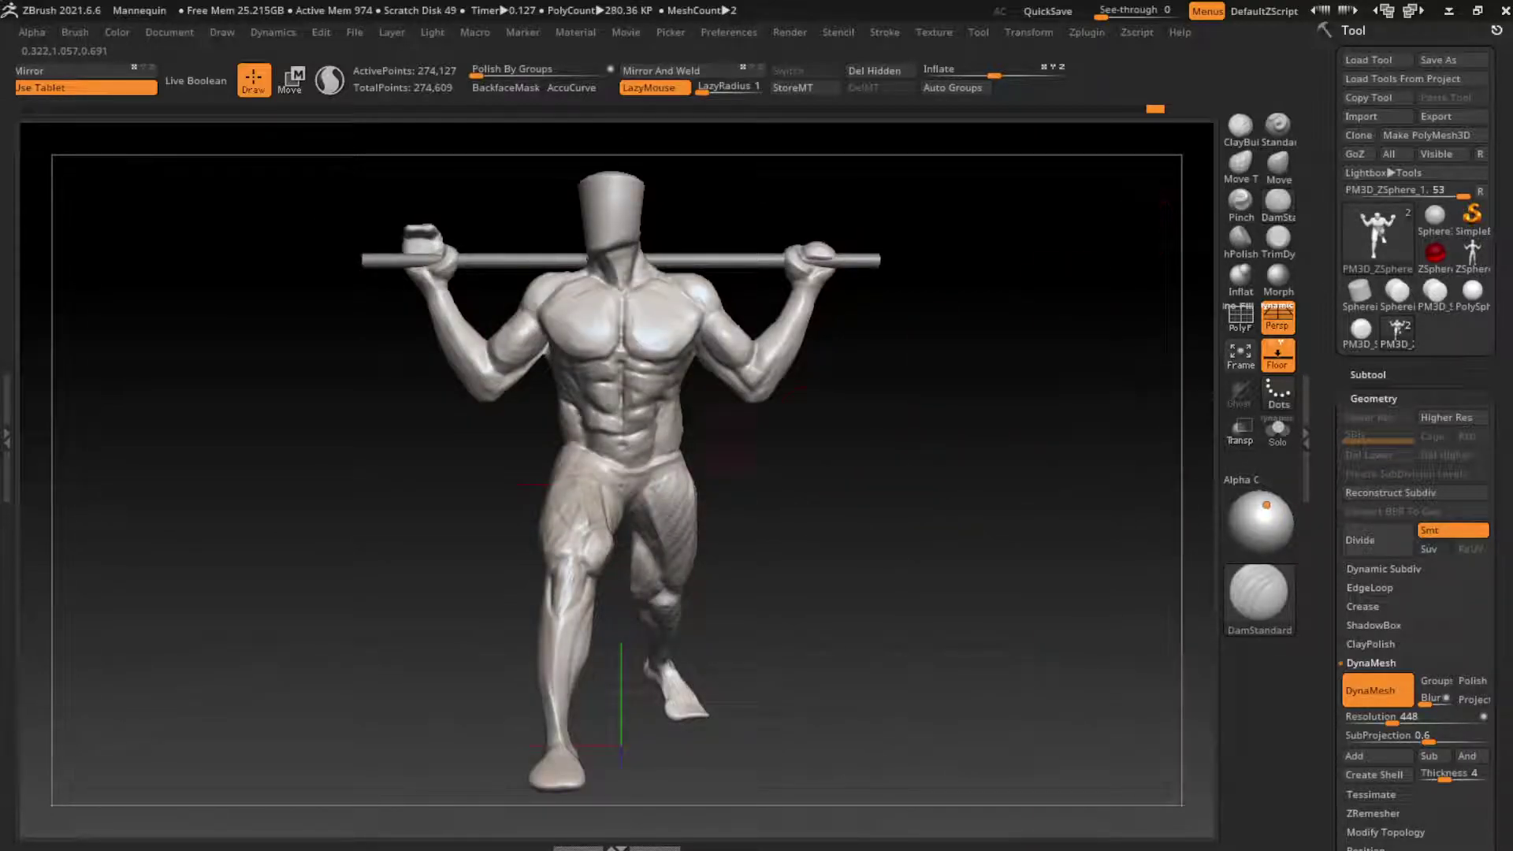
pyautogui.moveTo(600, 551); pyautogui.dragTo(589, 592)
pyautogui.press('b')
pyautogui.press('c')
pyautogui.press('b')
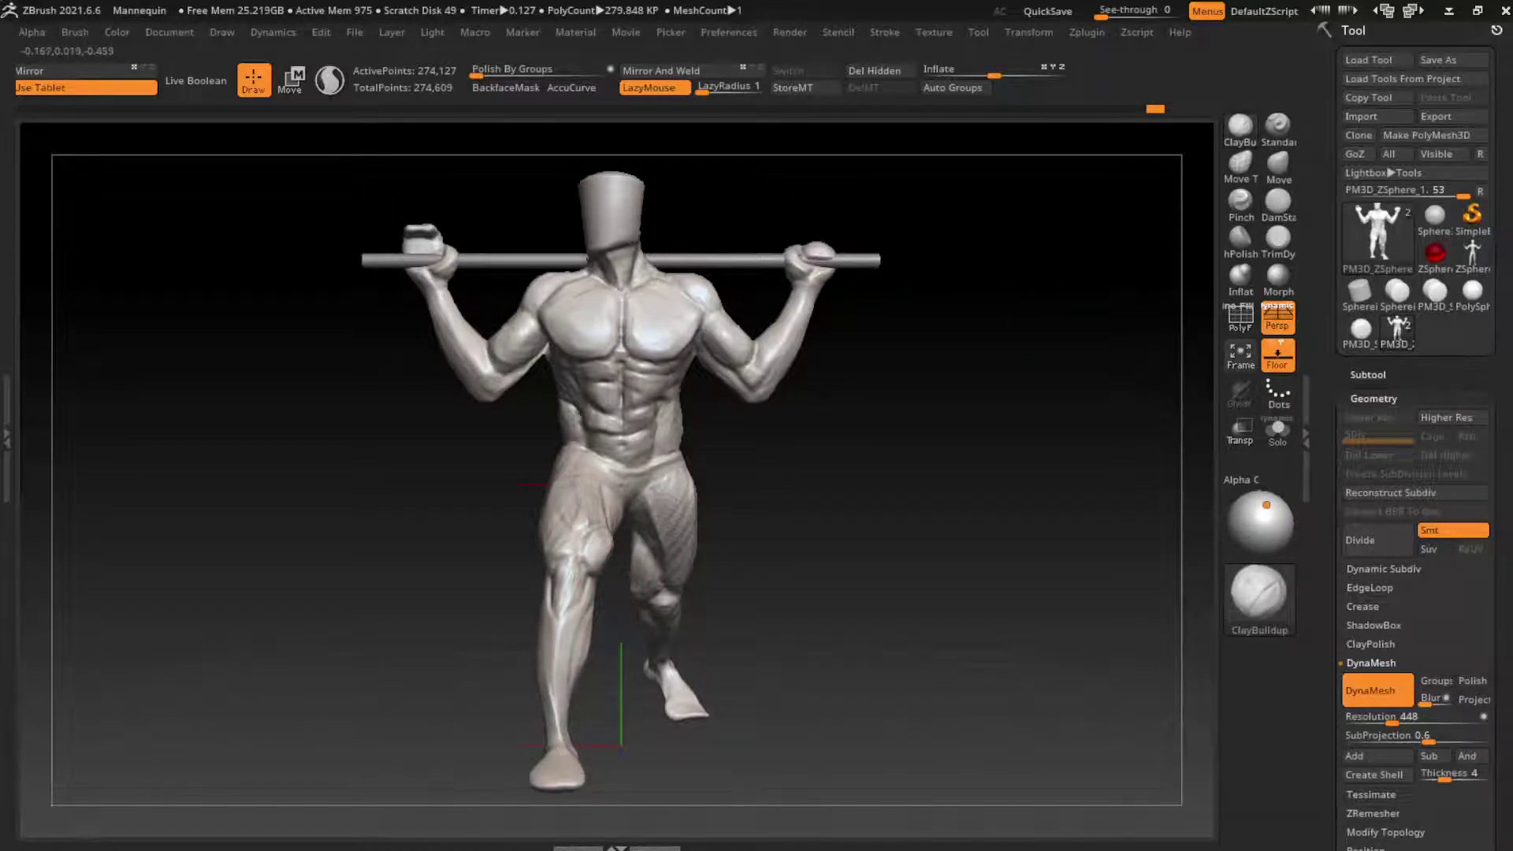
pyautogui.moveTo(591, 532)
pyautogui.mouseDown()
pyautogui.moveTo(563, 564)
pyautogui.moveTo(552, 535)
pyautogui.moveTo(579, 512)
pyautogui.moveTo(575, 476)
pyautogui.mouseUp()
pyautogui.moveTo(554, 561)
pyautogui.mouseDown()
pyautogui.moveTo(568, 583)
pyautogui.moveTo(555, 543)
pyautogui.moveTo(583, 535)
pyautogui.moveTo(563, 565)
pyautogui.mouseUp()
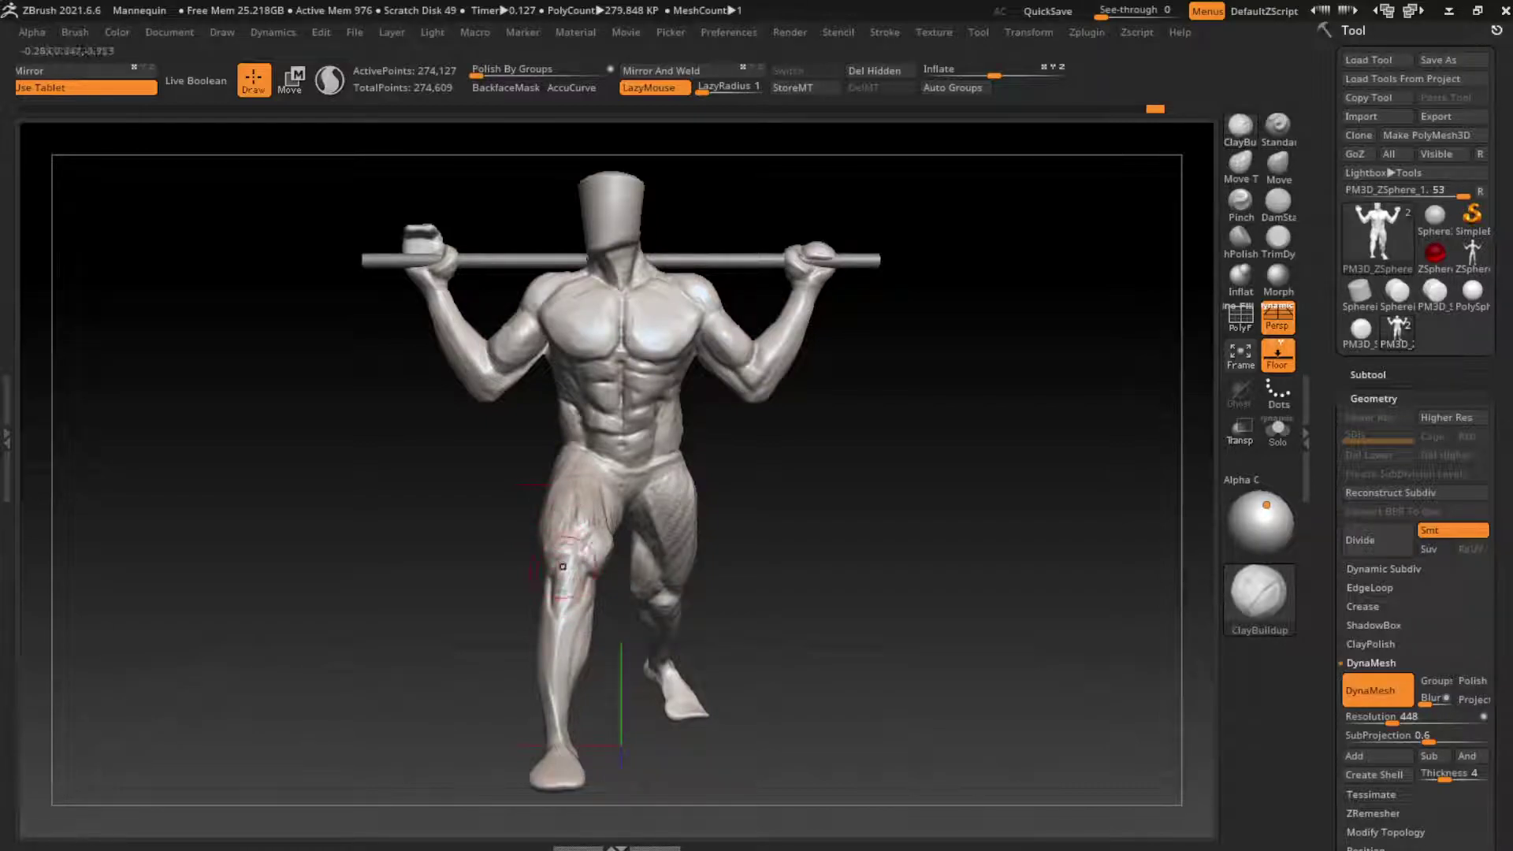
# Flatten a stroke on the other thigh with TrimDynamic and remesh the figure from the front
pyautogui.press('b')
pyautogui.press('d')
pyautogui.press('s')
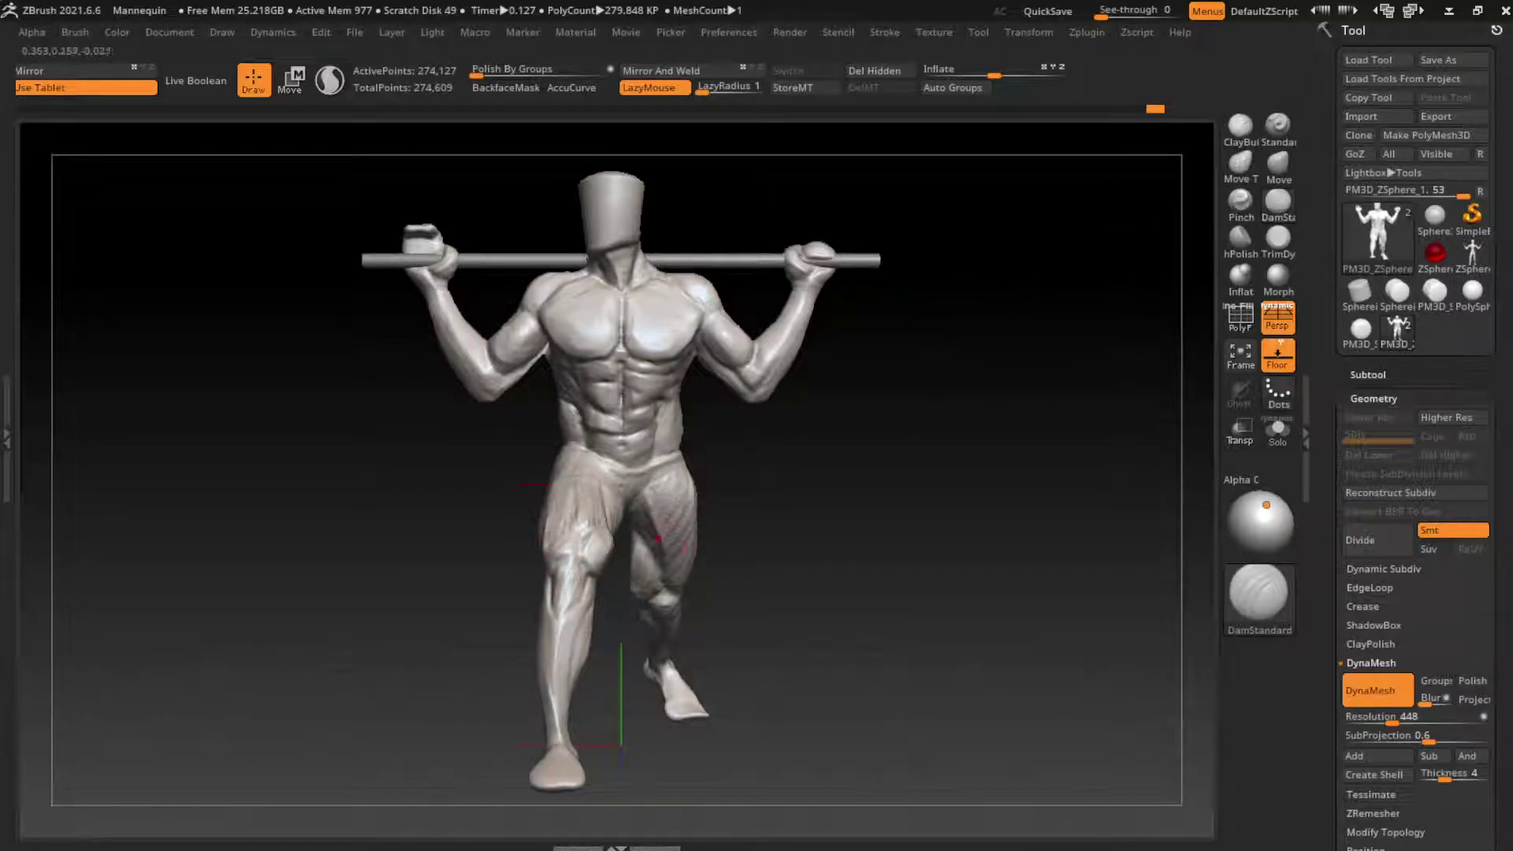
pyautogui.moveTo(549, 520); pyautogui.dragTo(583, 535, button='right')
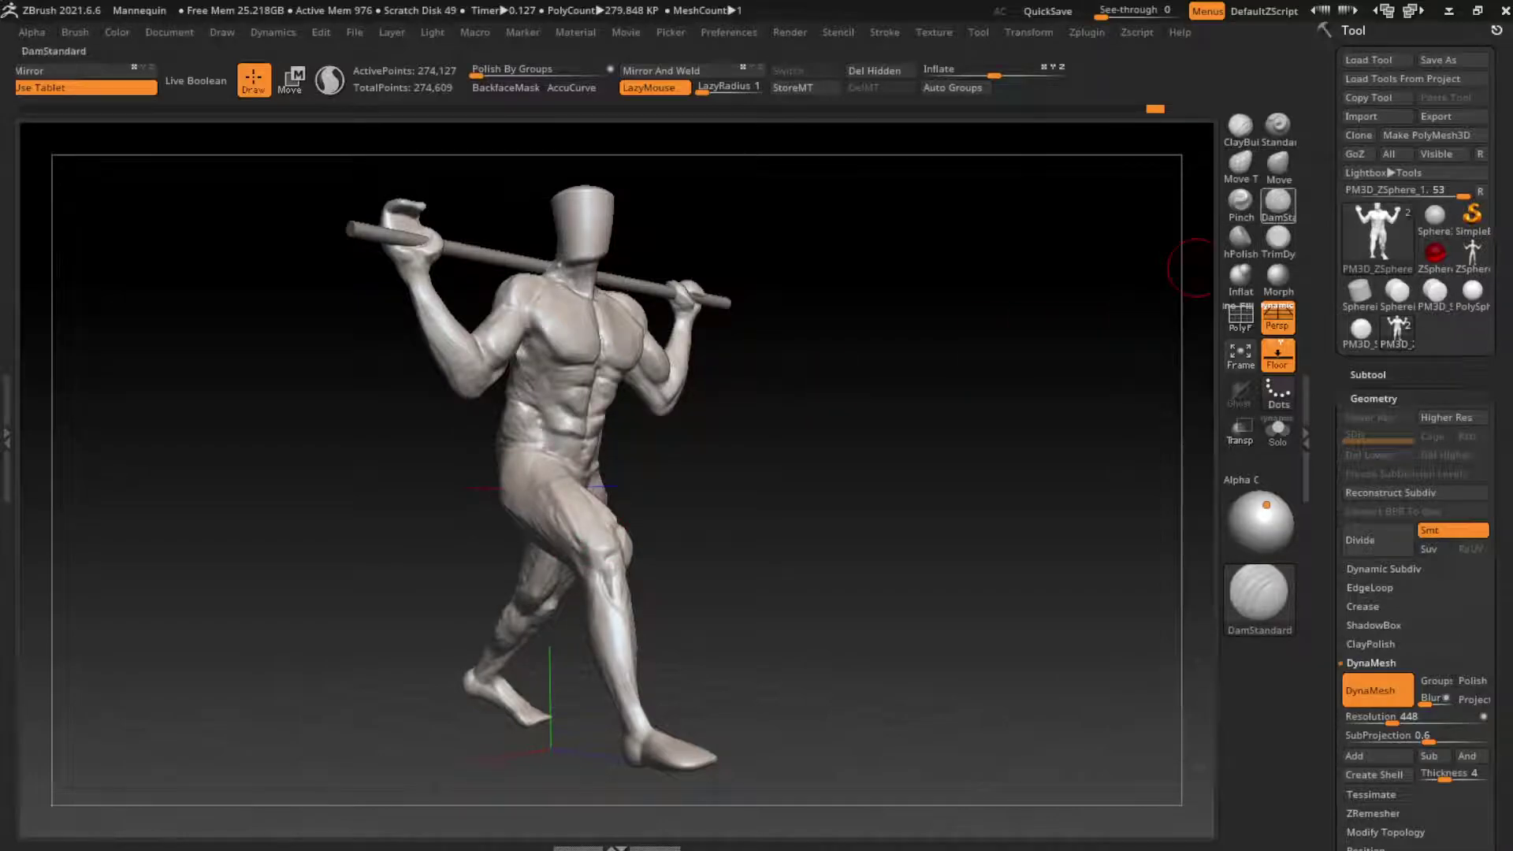
pyautogui.click(1278, 236)
pyautogui.moveTo(1164, 275); pyautogui.dragTo(1134, 276)
pyautogui.press('s')
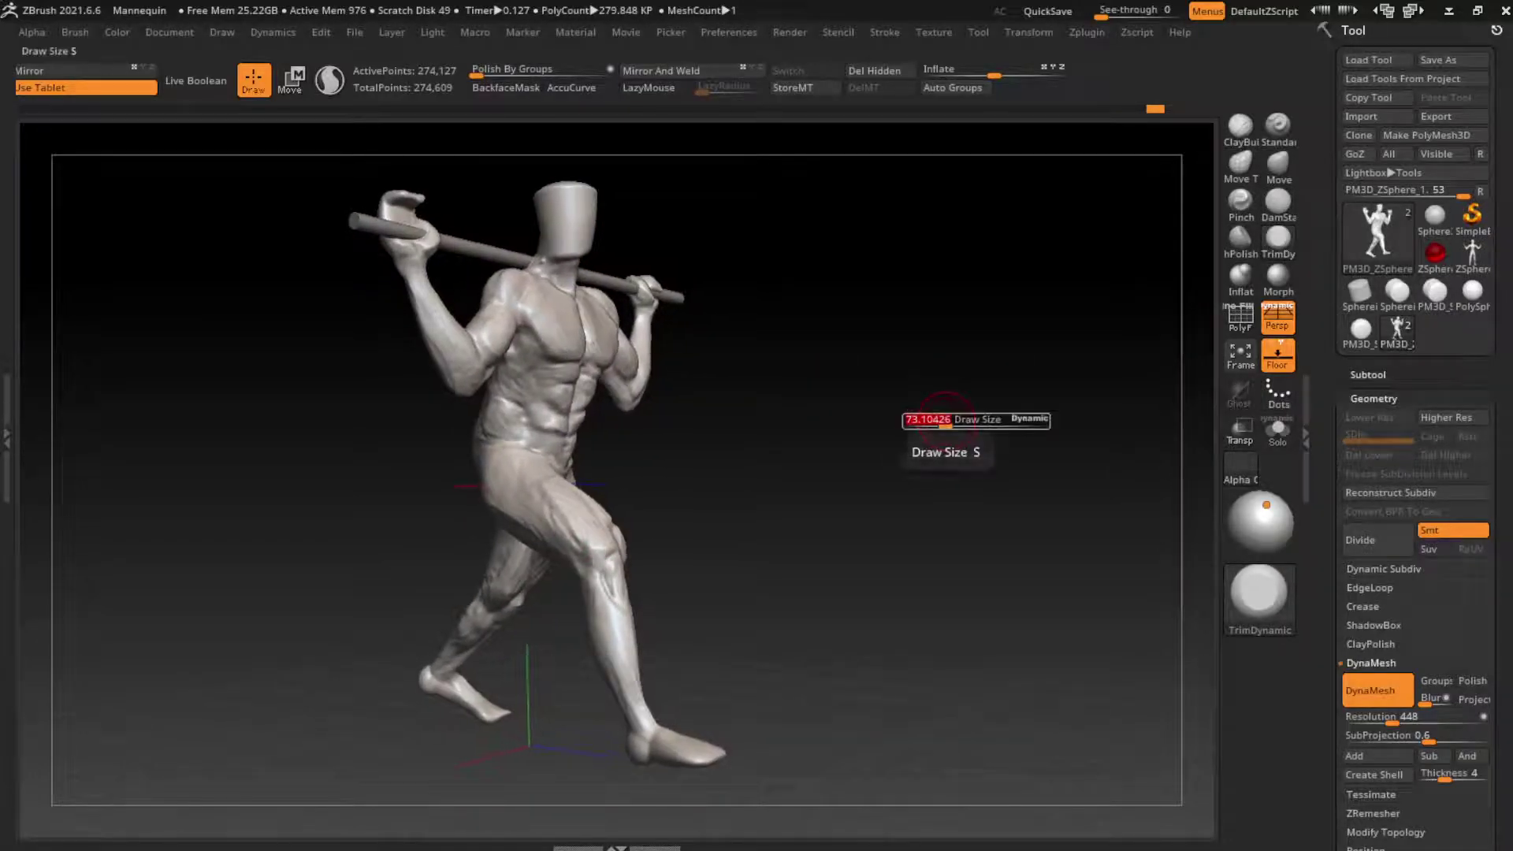
pyautogui.moveTo(531, 480); pyautogui.dragTo(563, 543)
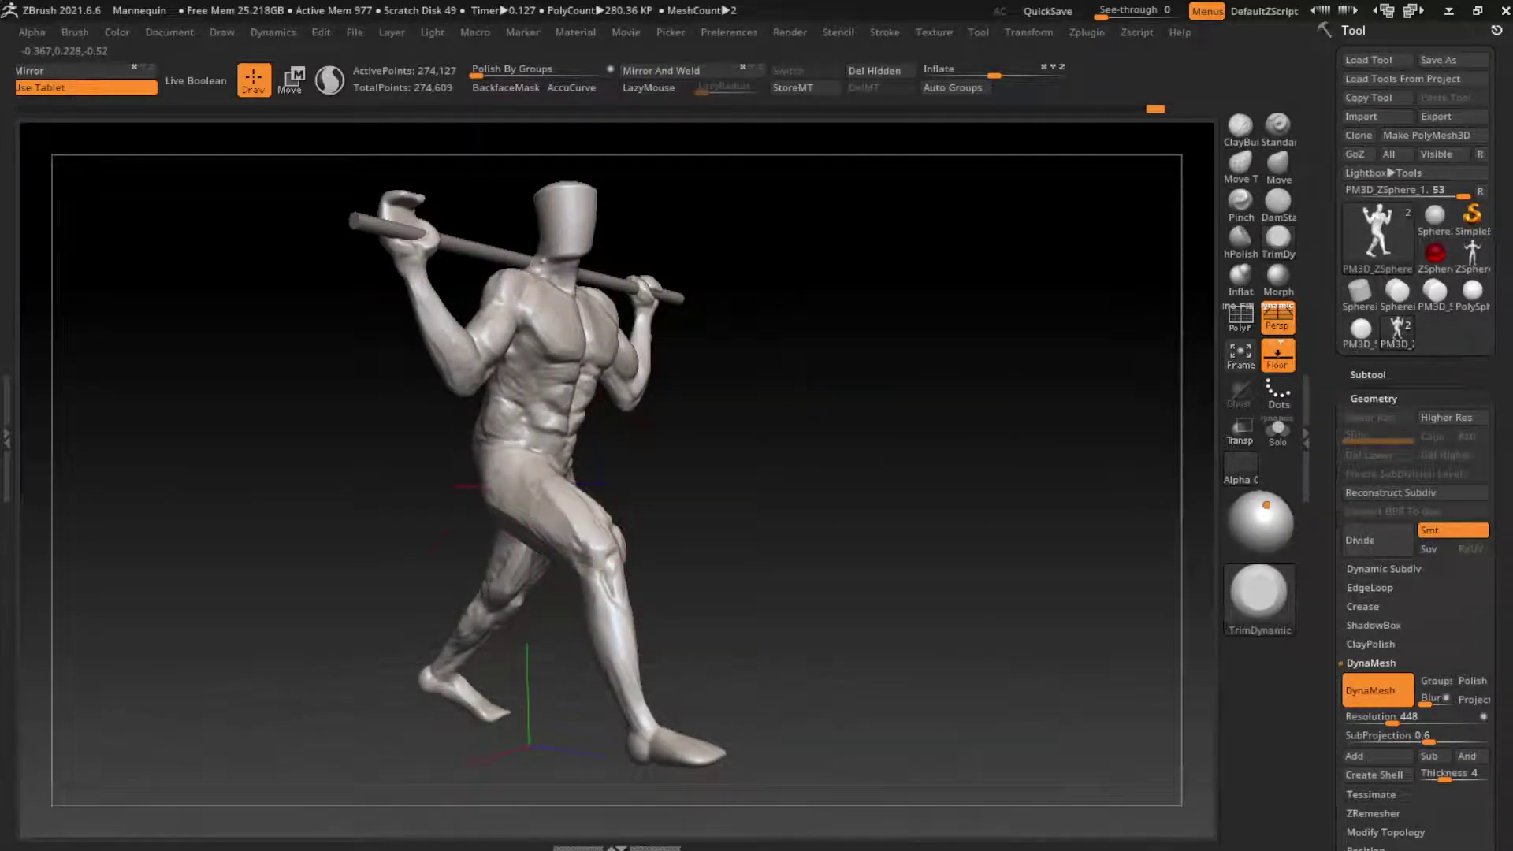
pyautogui.moveTo(544, 516); pyautogui.dragTo(762, 579, button='right')
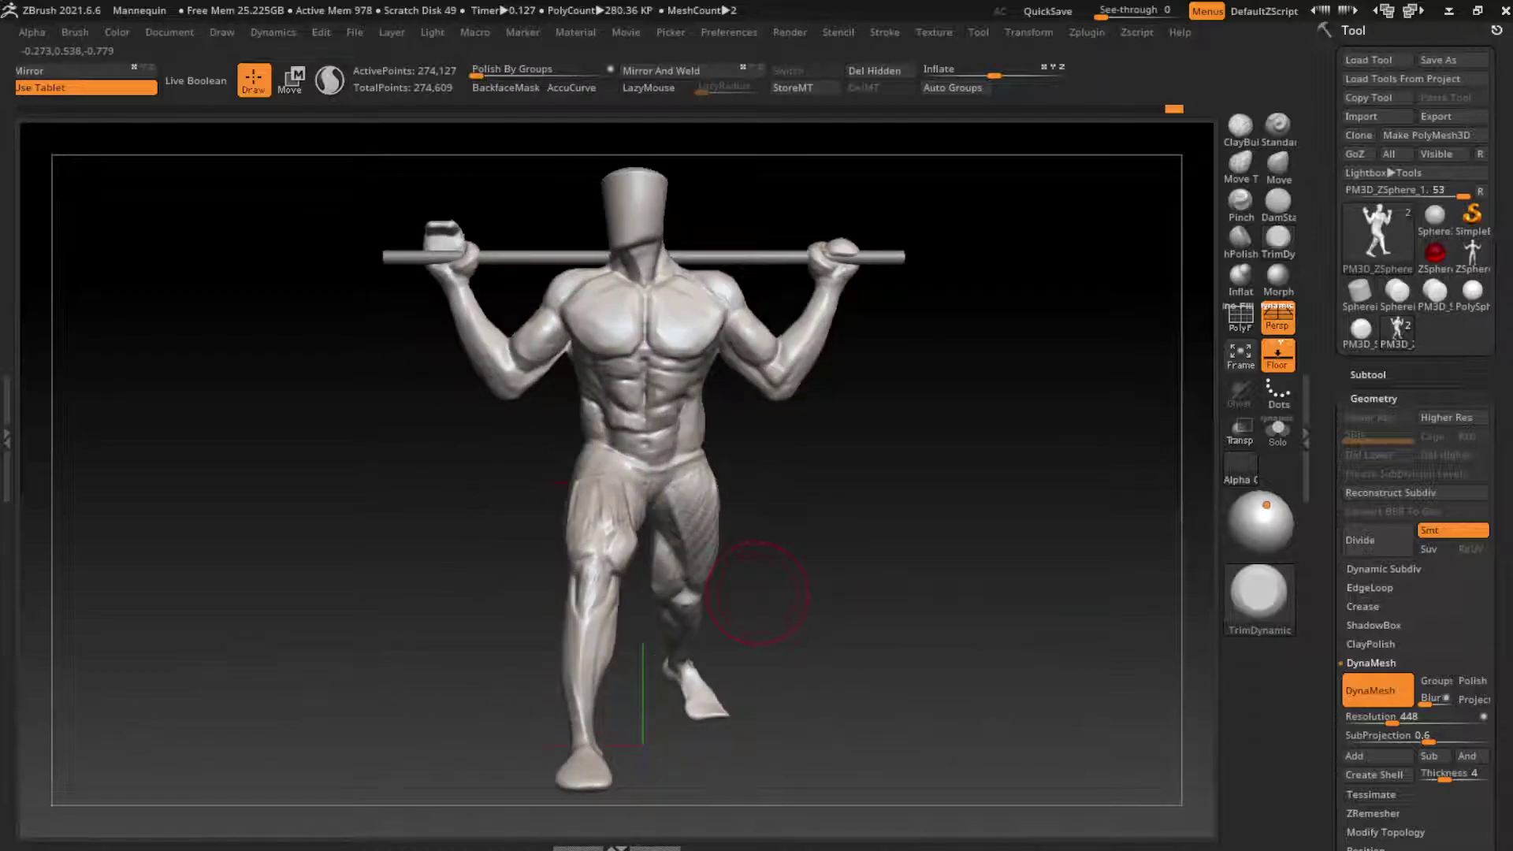
pyautogui.keyDown('ctrl'); pyautogui.moveTo(762, 565); pyautogui.dragTo(768, 552); pyautogui.keyUp('ctrl')
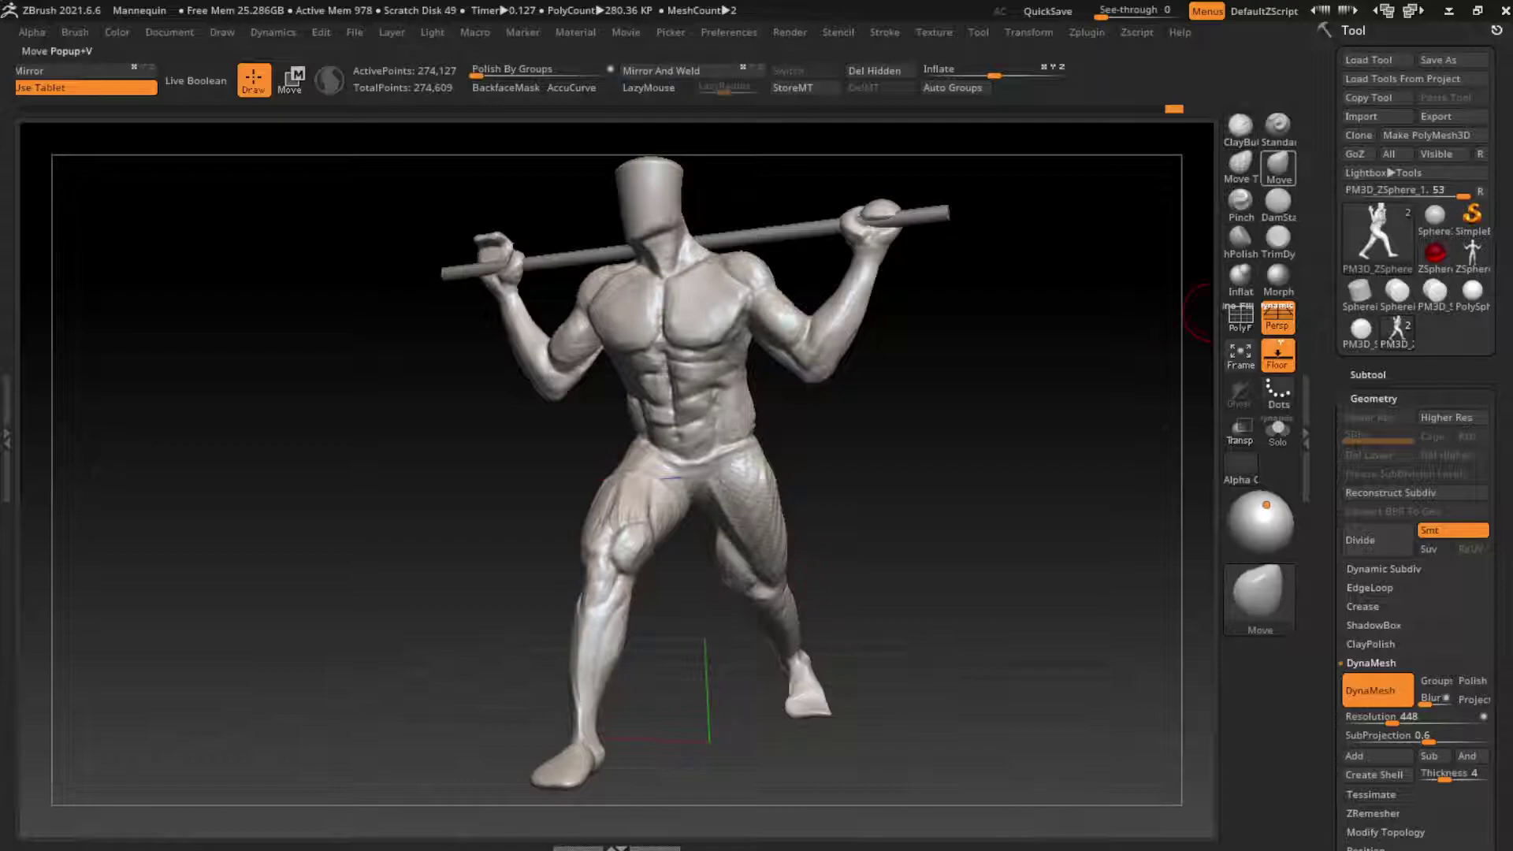
# Build up clay on the lower leg and add muscle bumps down the front of the shin
pyautogui.moveTo(634, 575); pyautogui.dragTo(780, 674, button='right')
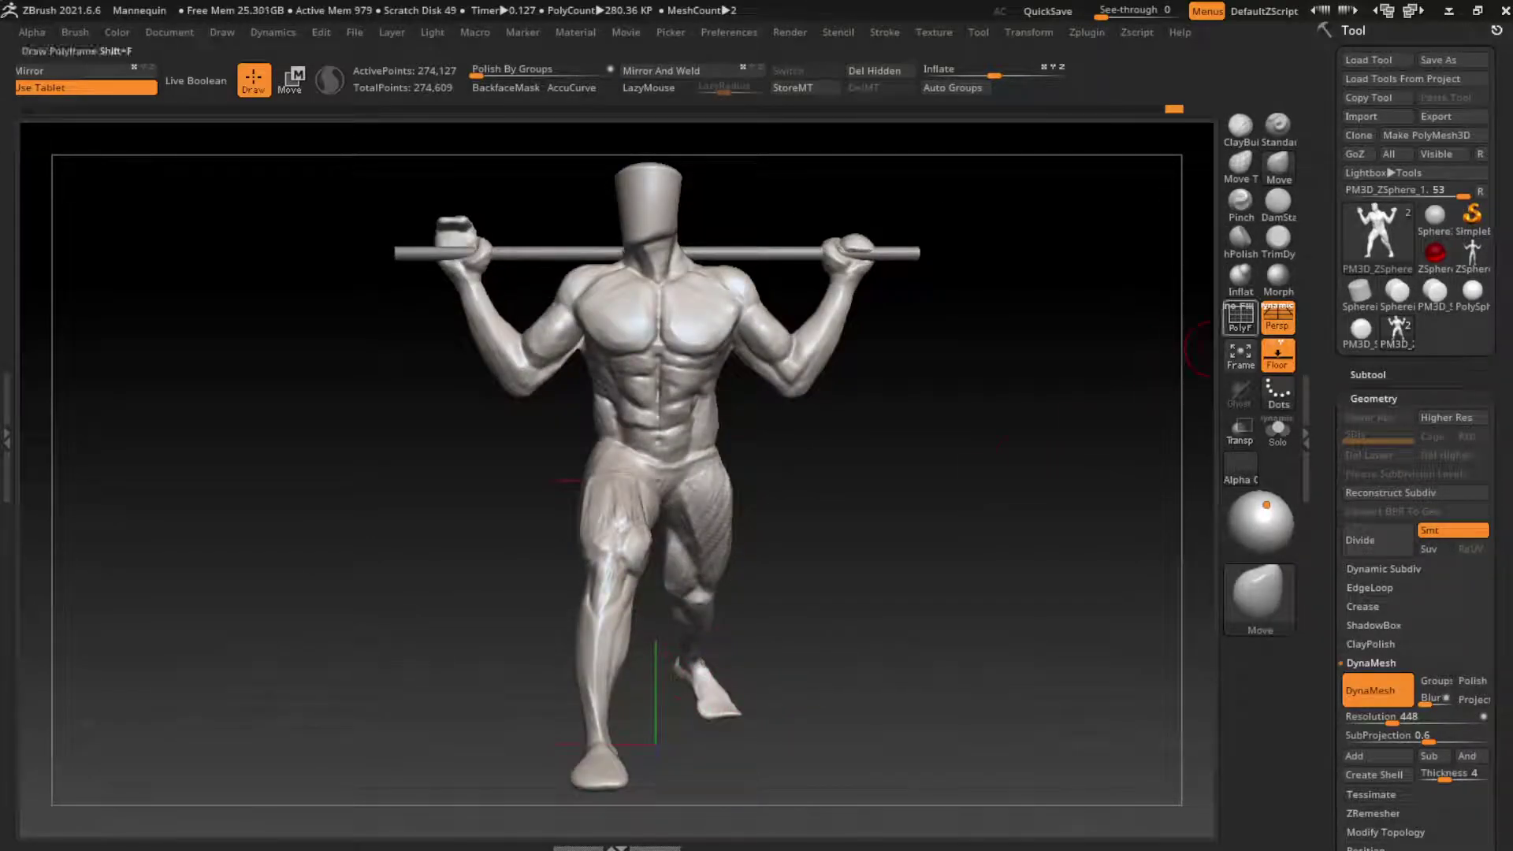
pyautogui.click(1278, 201)
pyautogui.moveTo(787, 622); pyautogui.dragTo(608, 621, button='right')
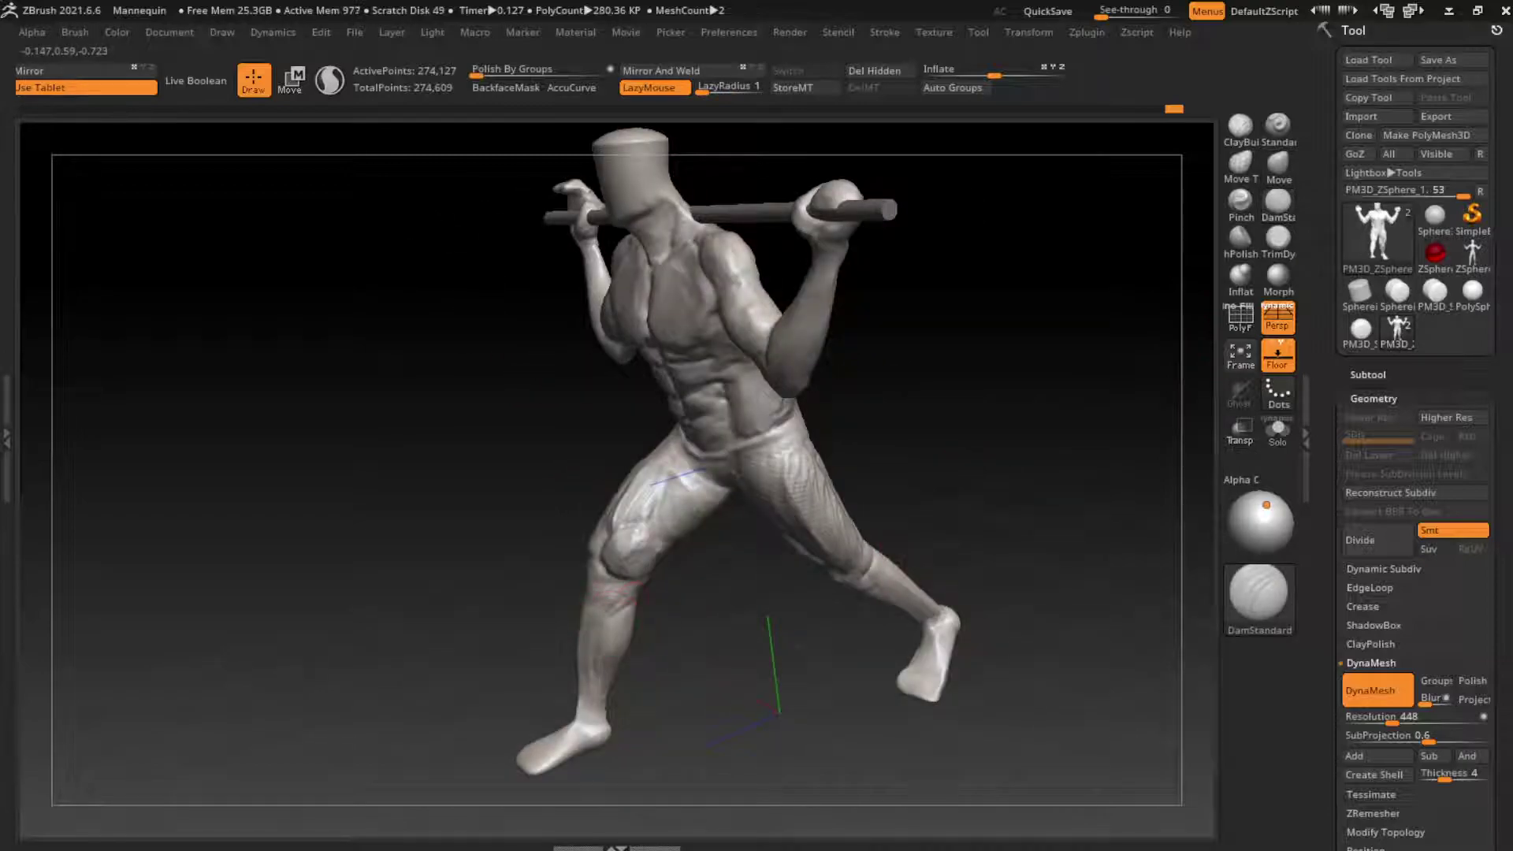
pyautogui.click(1239, 124)
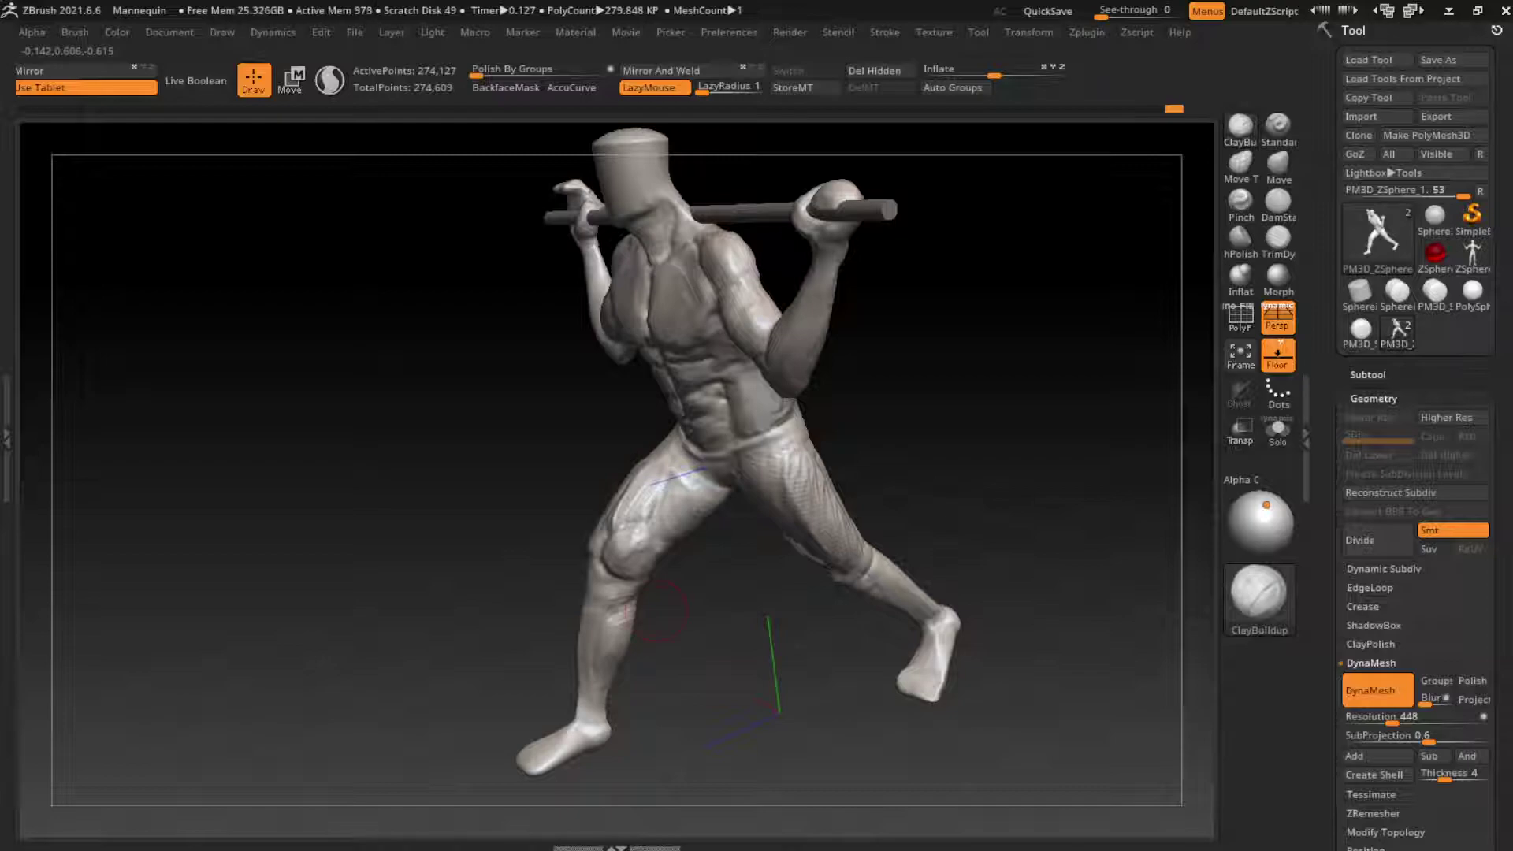
pyautogui.moveTo(637, 601); pyautogui.dragTo(686, 627, button='right')
pyautogui.moveTo(674, 630); pyautogui.dragTo(657, 660)
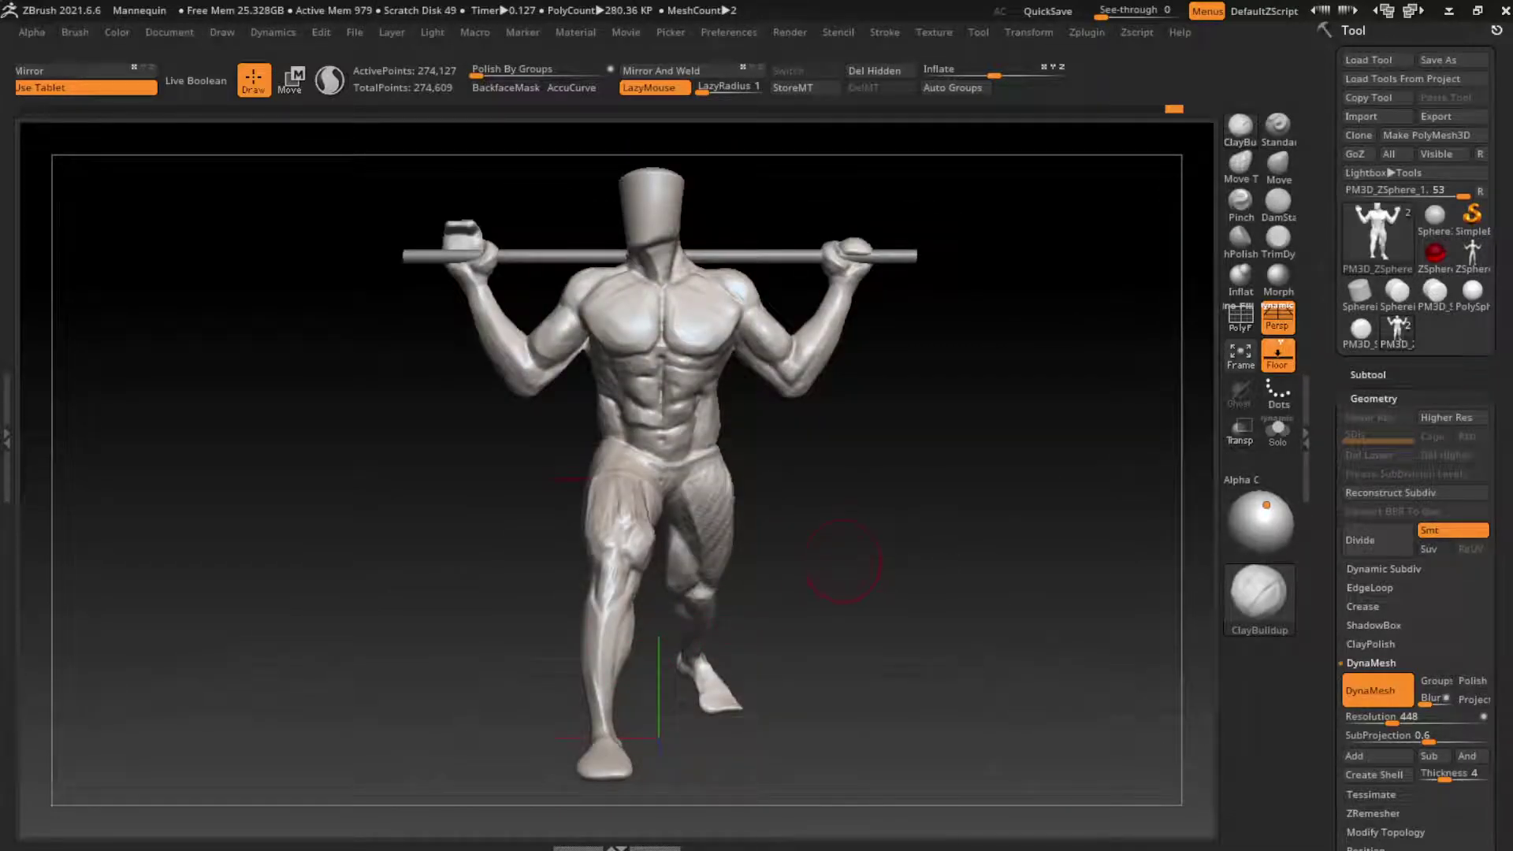
pyautogui.moveTo(867, 572); pyautogui.dragTo(630, 622, button='right')
pyautogui.moveTo(631, 599); pyautogui.dragTo(612, 630)
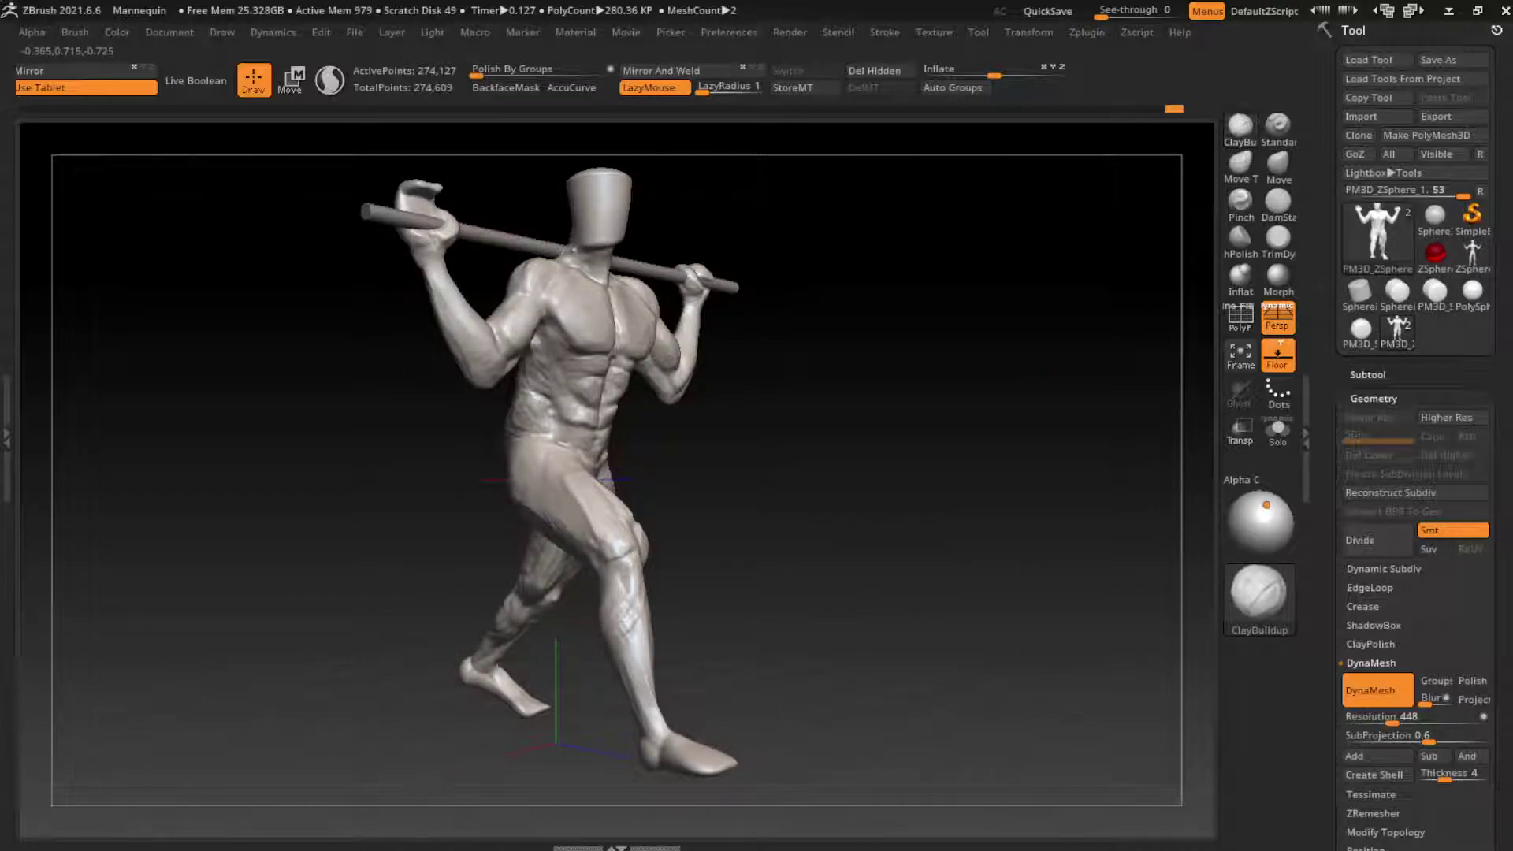
pyautogui.moveTo(867, 572); pyautogui.dragTo(642, 685, button='right')
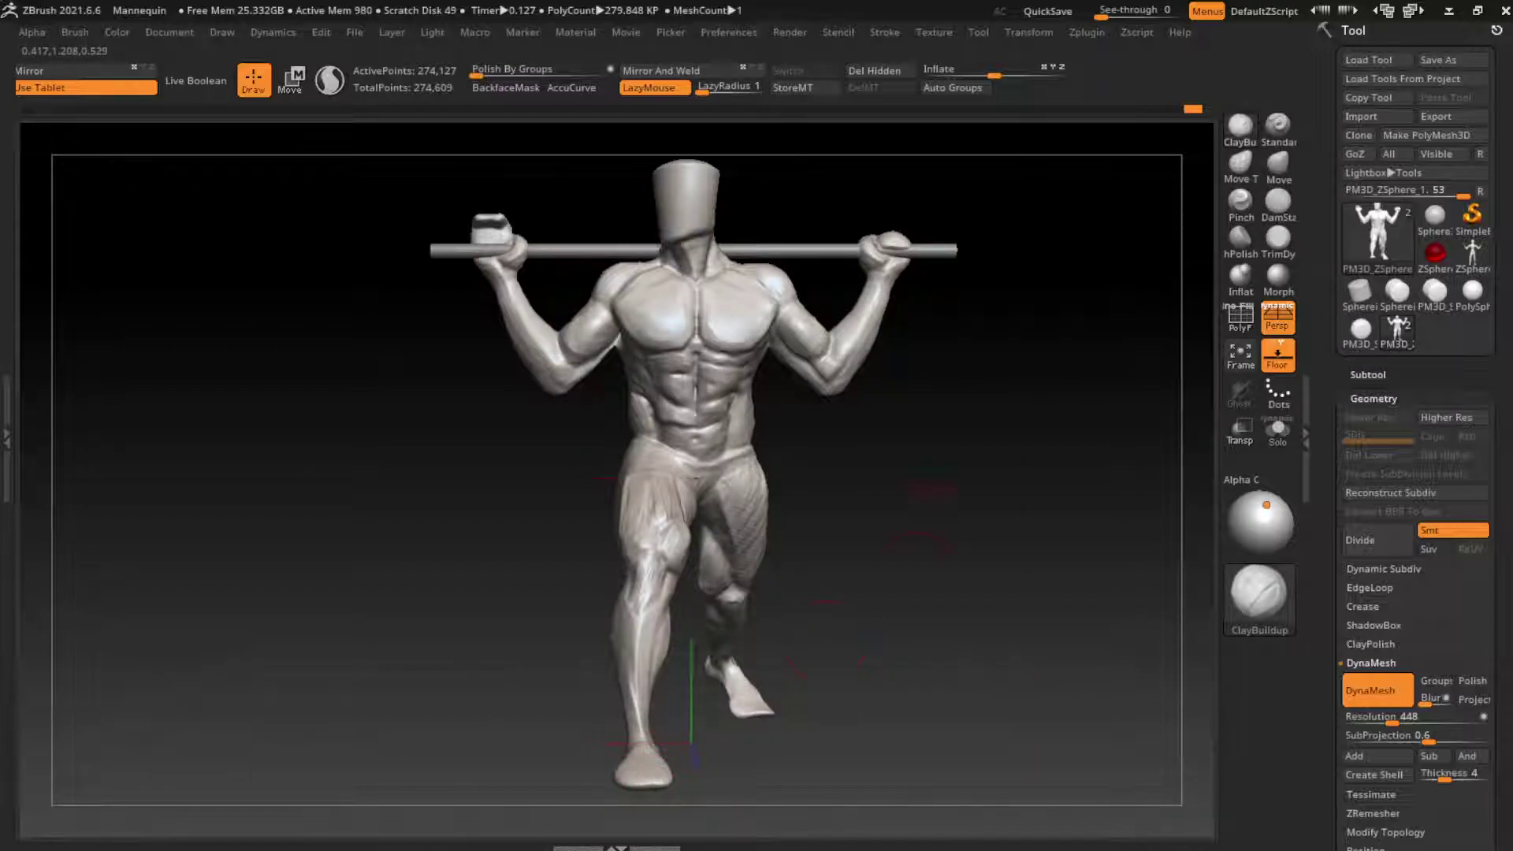
pyautogui.moveTo(909, 601)
pyautogui.keyDown('alt'); pyautogui.mouseDown(button='right')
pyautogui.moveTo(849, 630)
pyautogui.moveTo(877, 633)
pyautogui.moveTo(872, 677)
pyautogui.moveTo(851, 687)
pyautogui.mouseUp(button='right'); pyautogui.keyUp('alt')
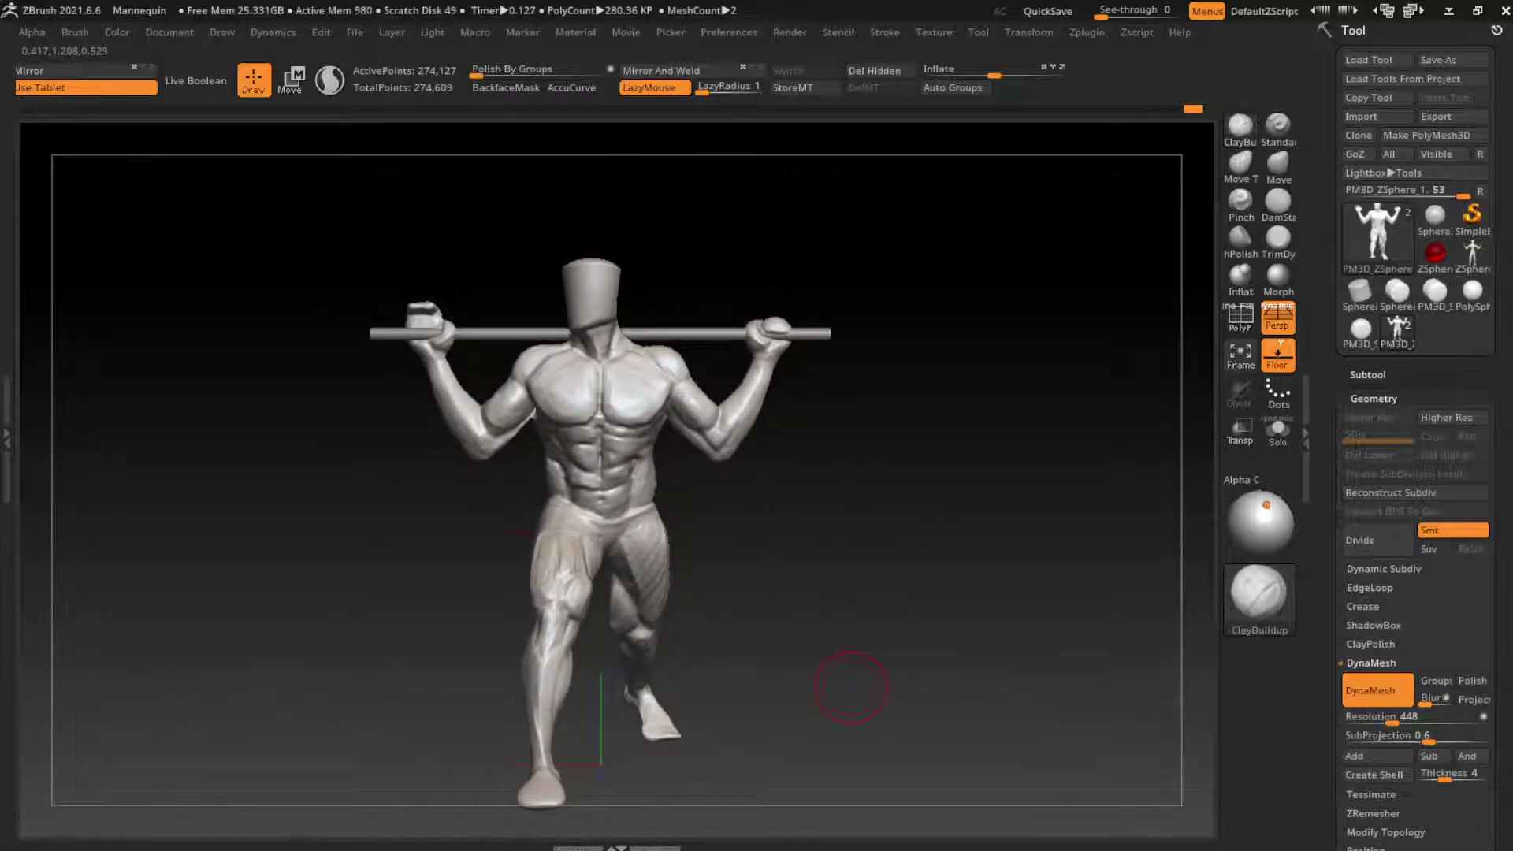